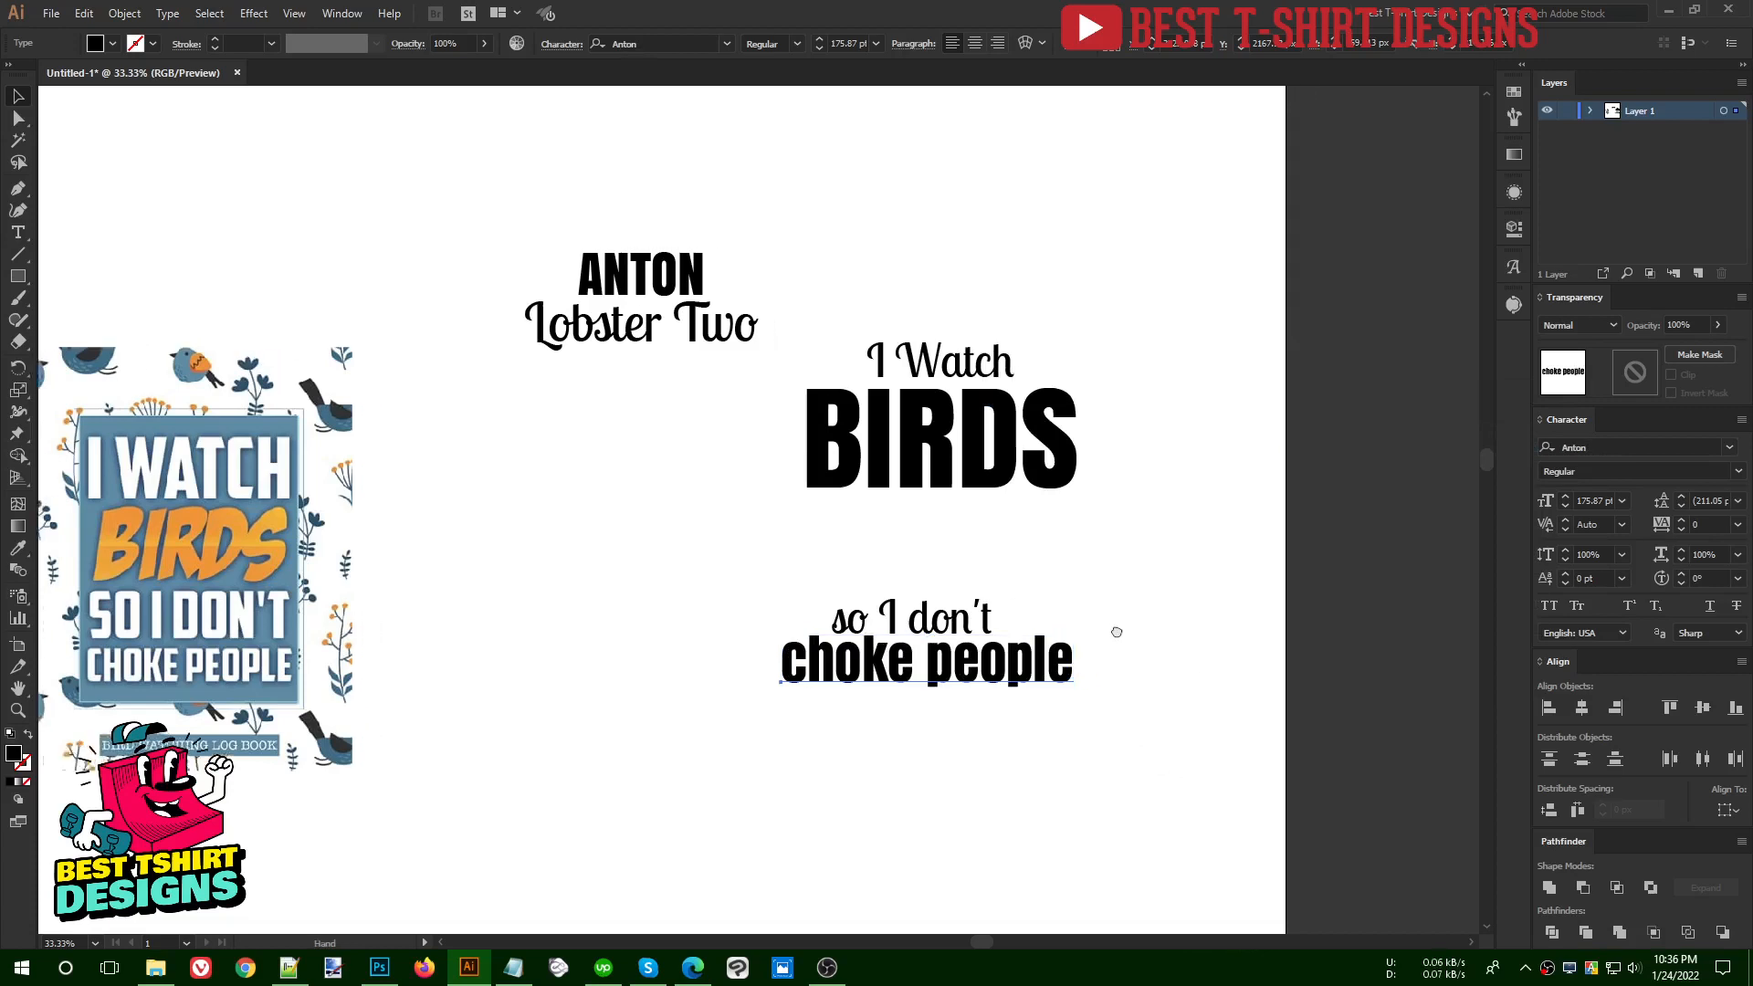
# - Set the "choke people" line in all caps
pyautogui.scroll(1, 993, 701)
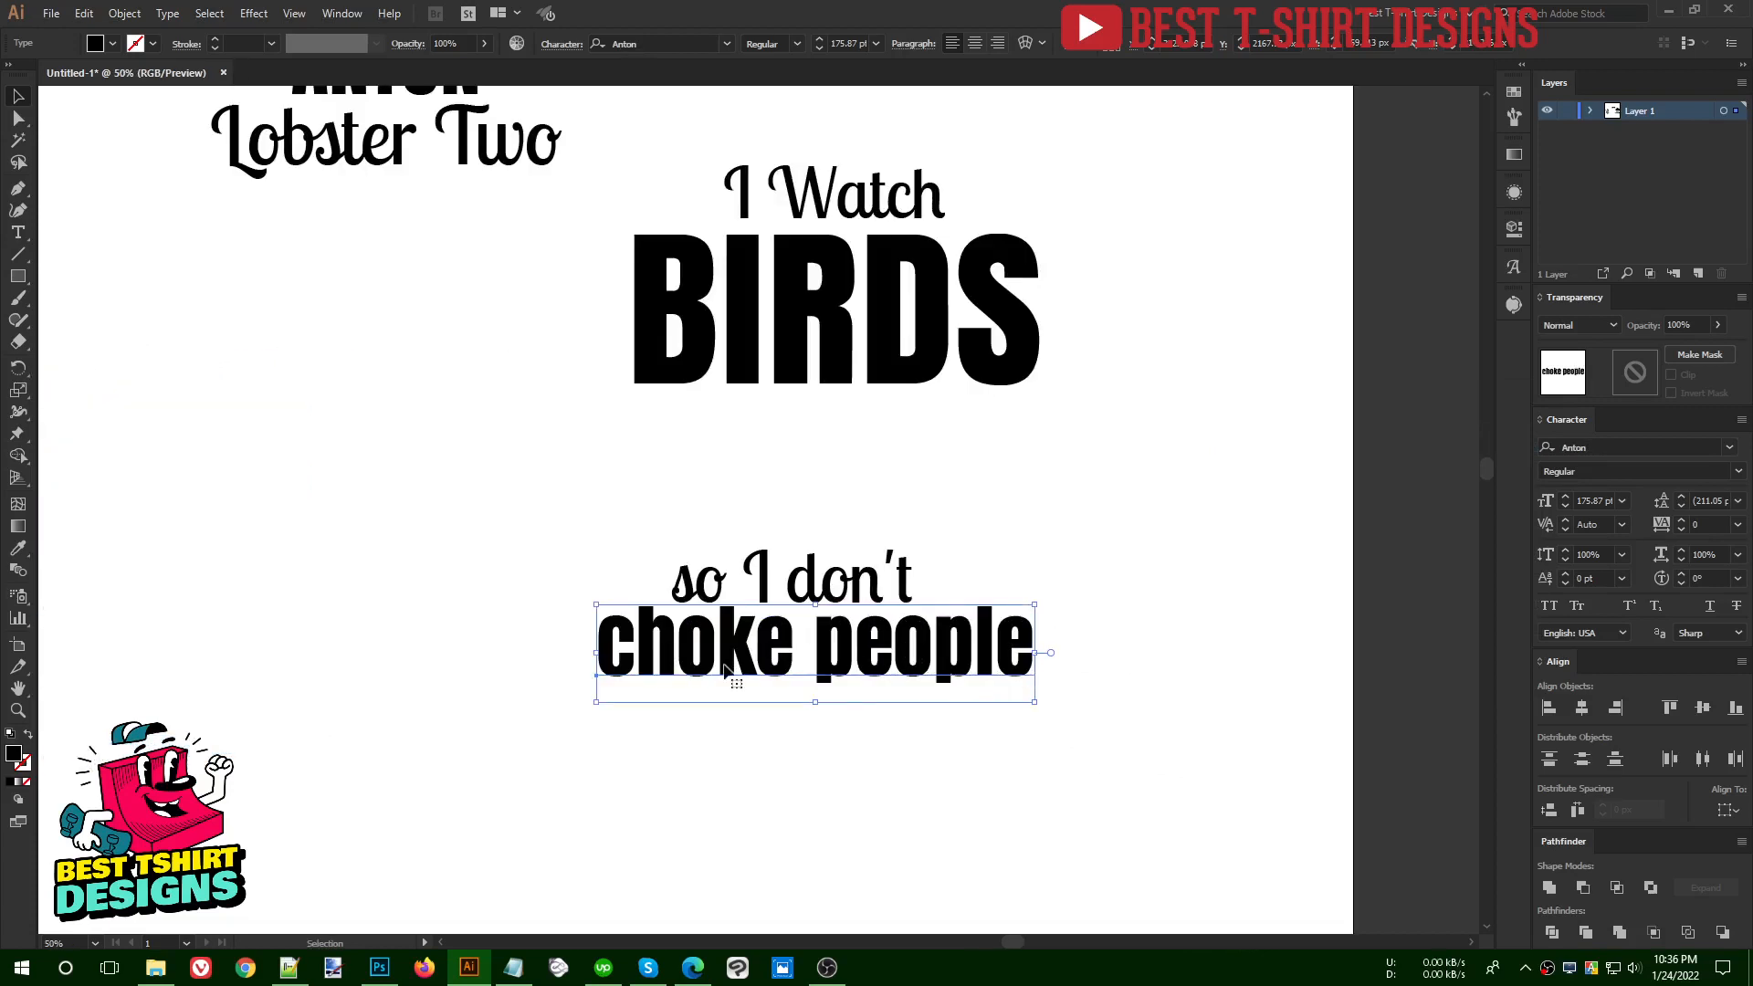
pyautogui.scroll(1, 841, 365)
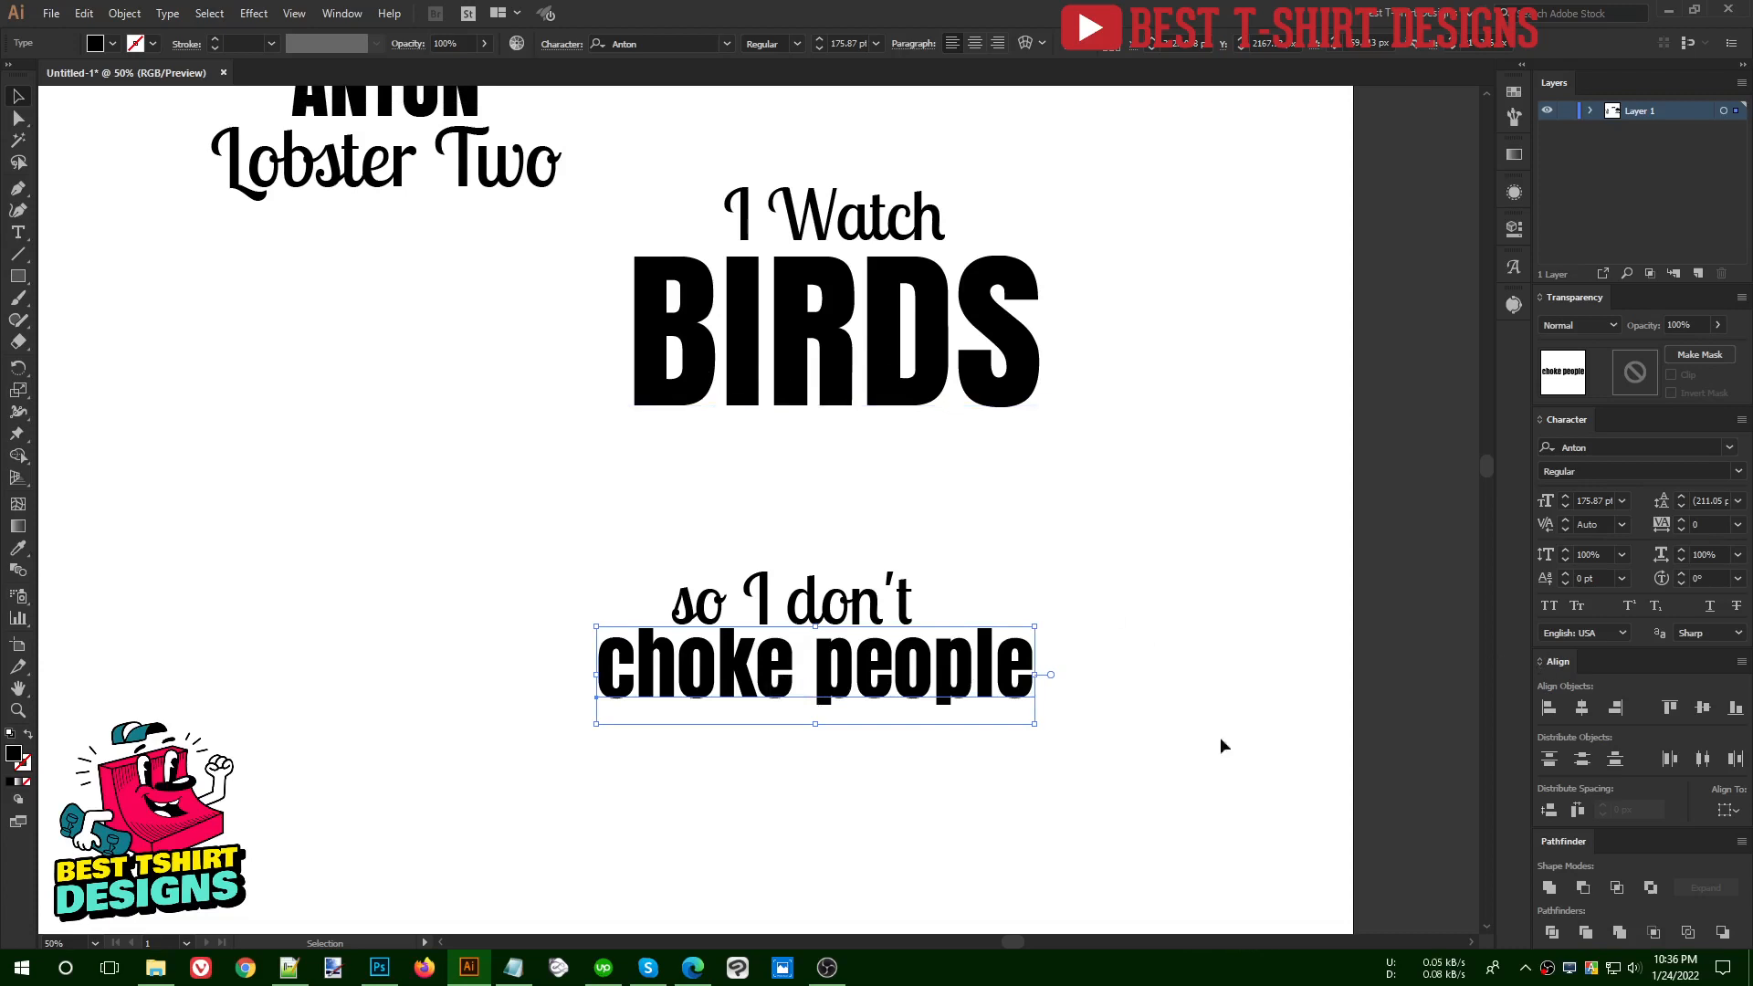
pyautogui.click(1543, 606)
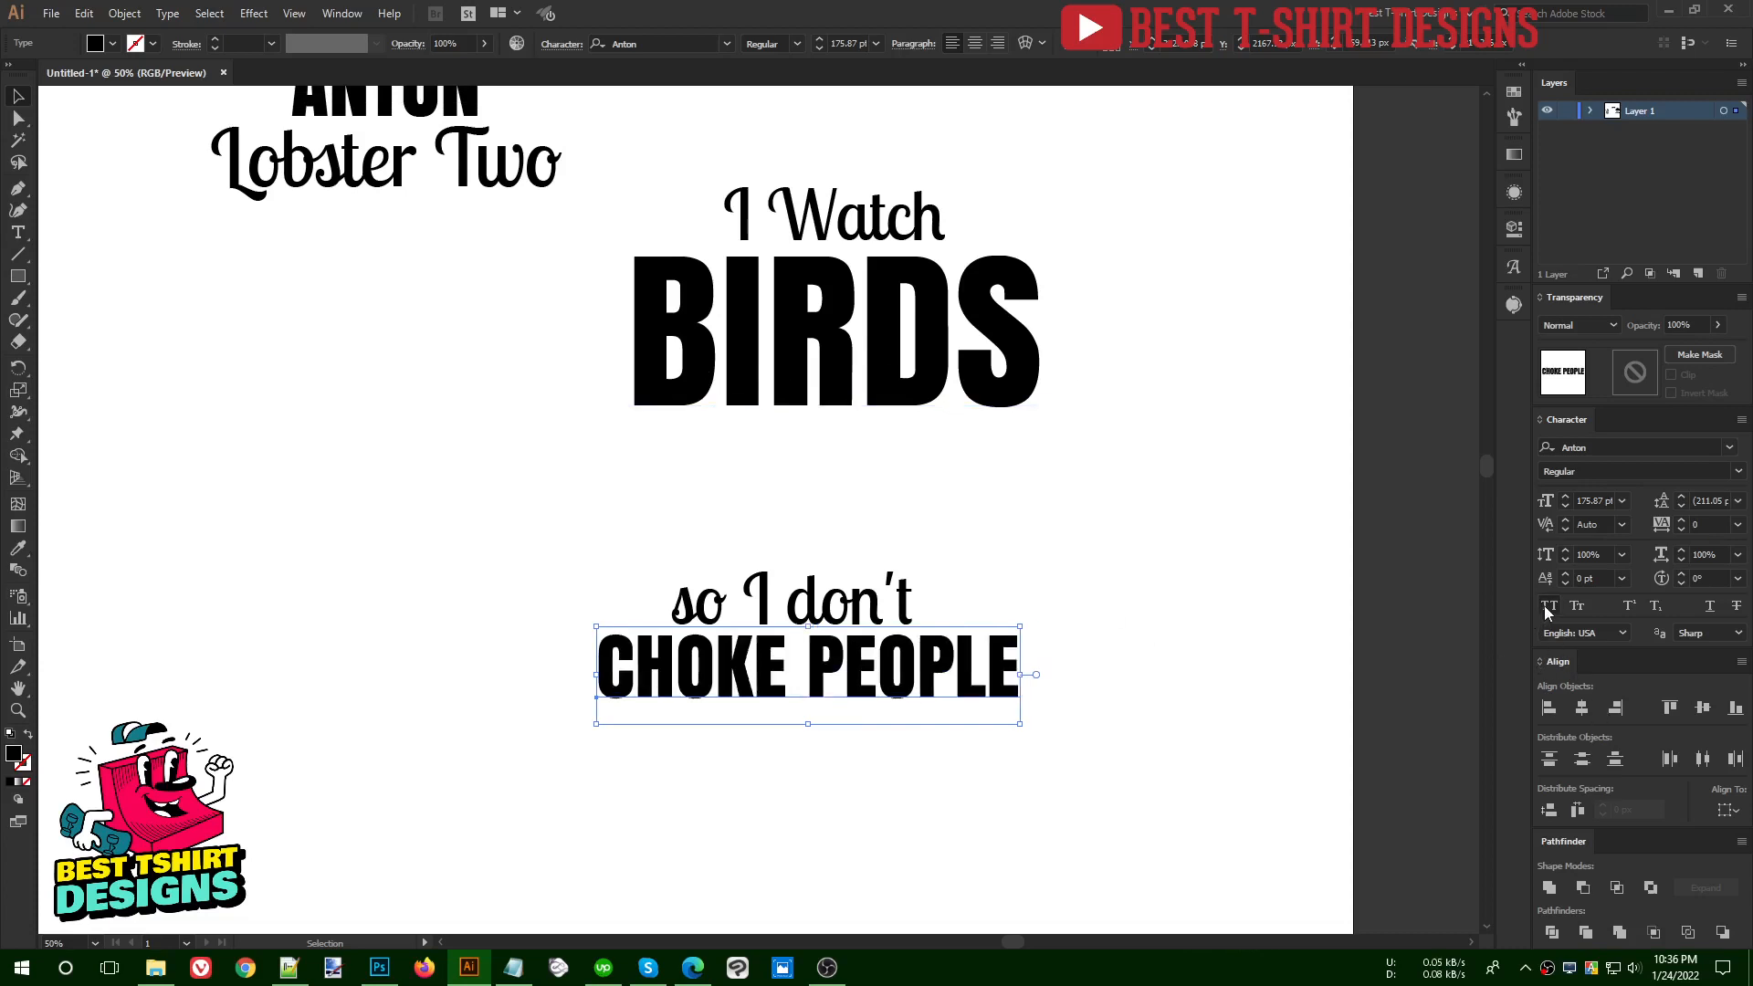
pyautogui.click(923, 792)
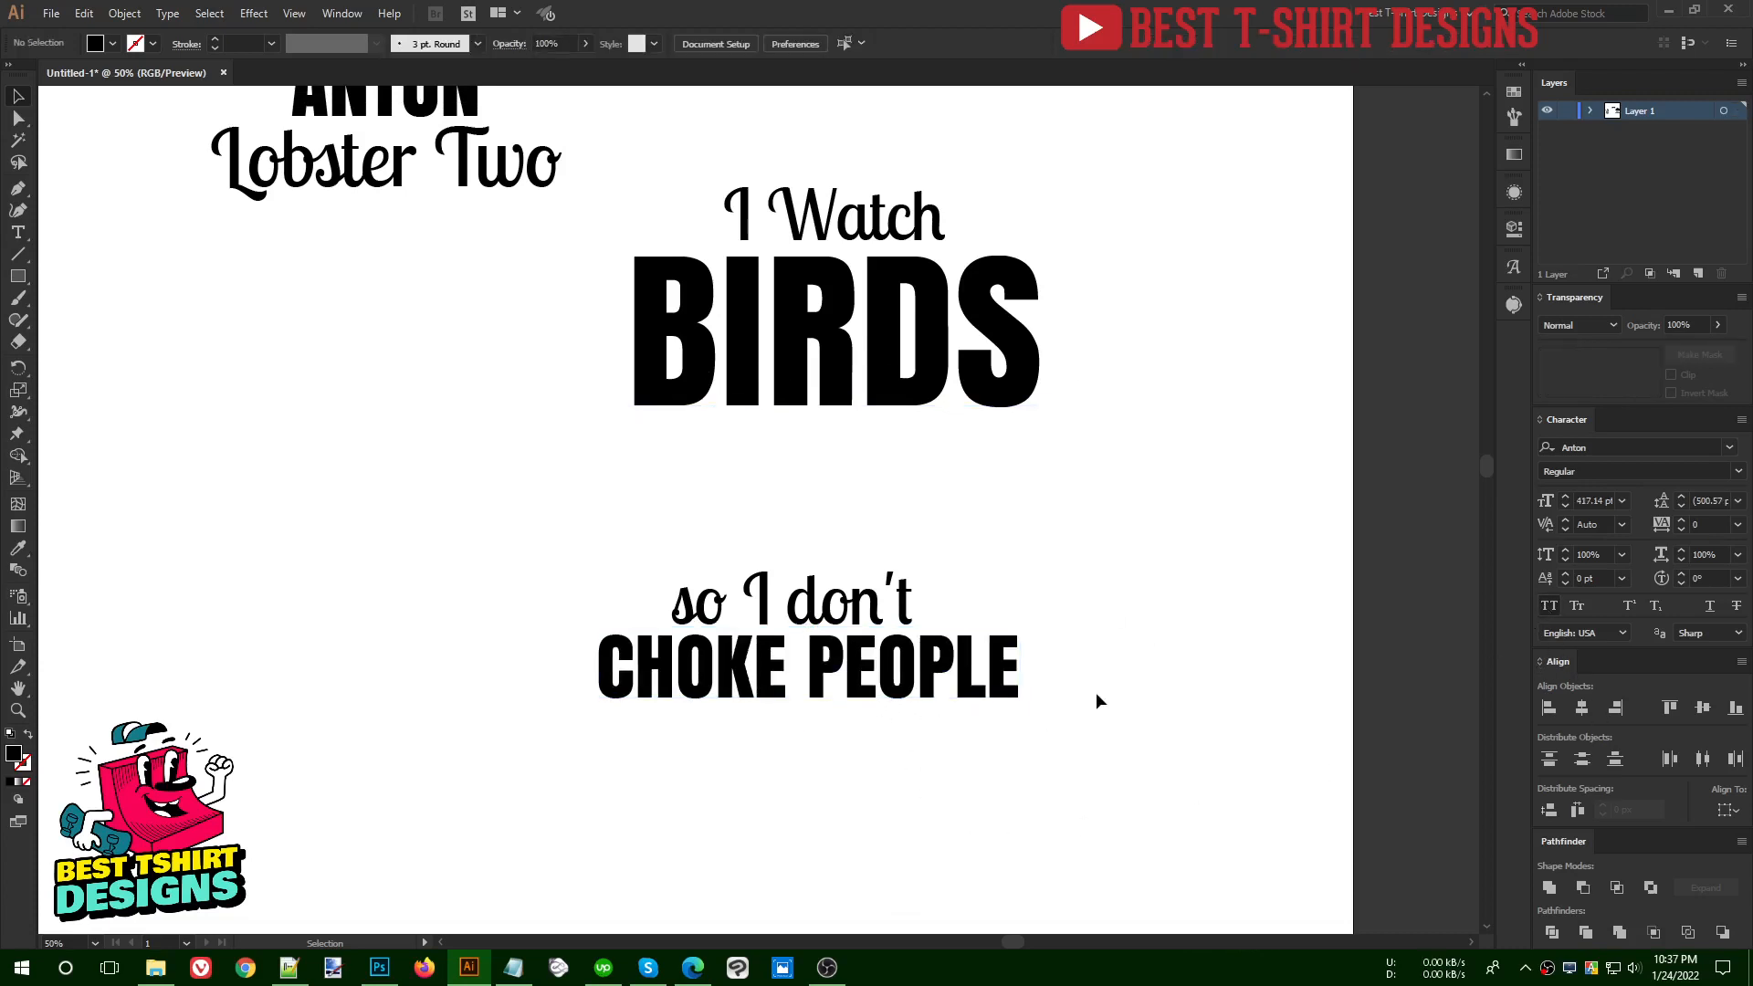
# - Capitalize the first letters of "so" and "don't" so the script line reads "So I Don't"
pyautogui.click(767, 610)
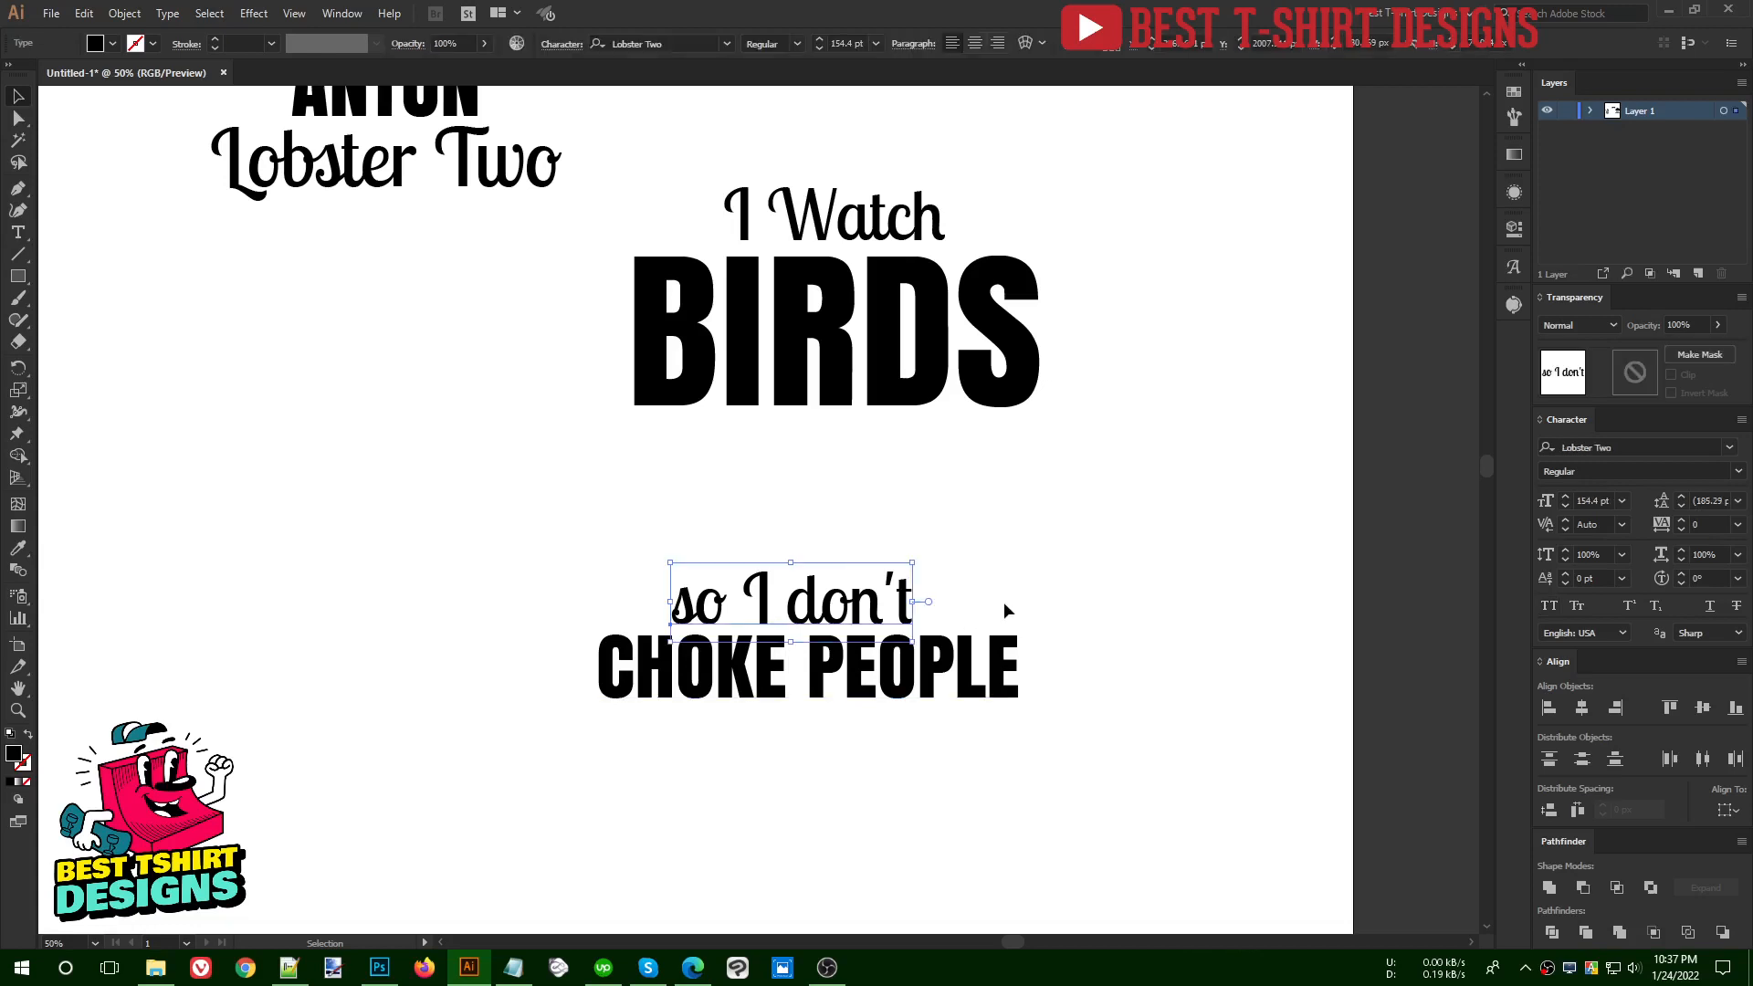
pyautogui.click(659, 610)
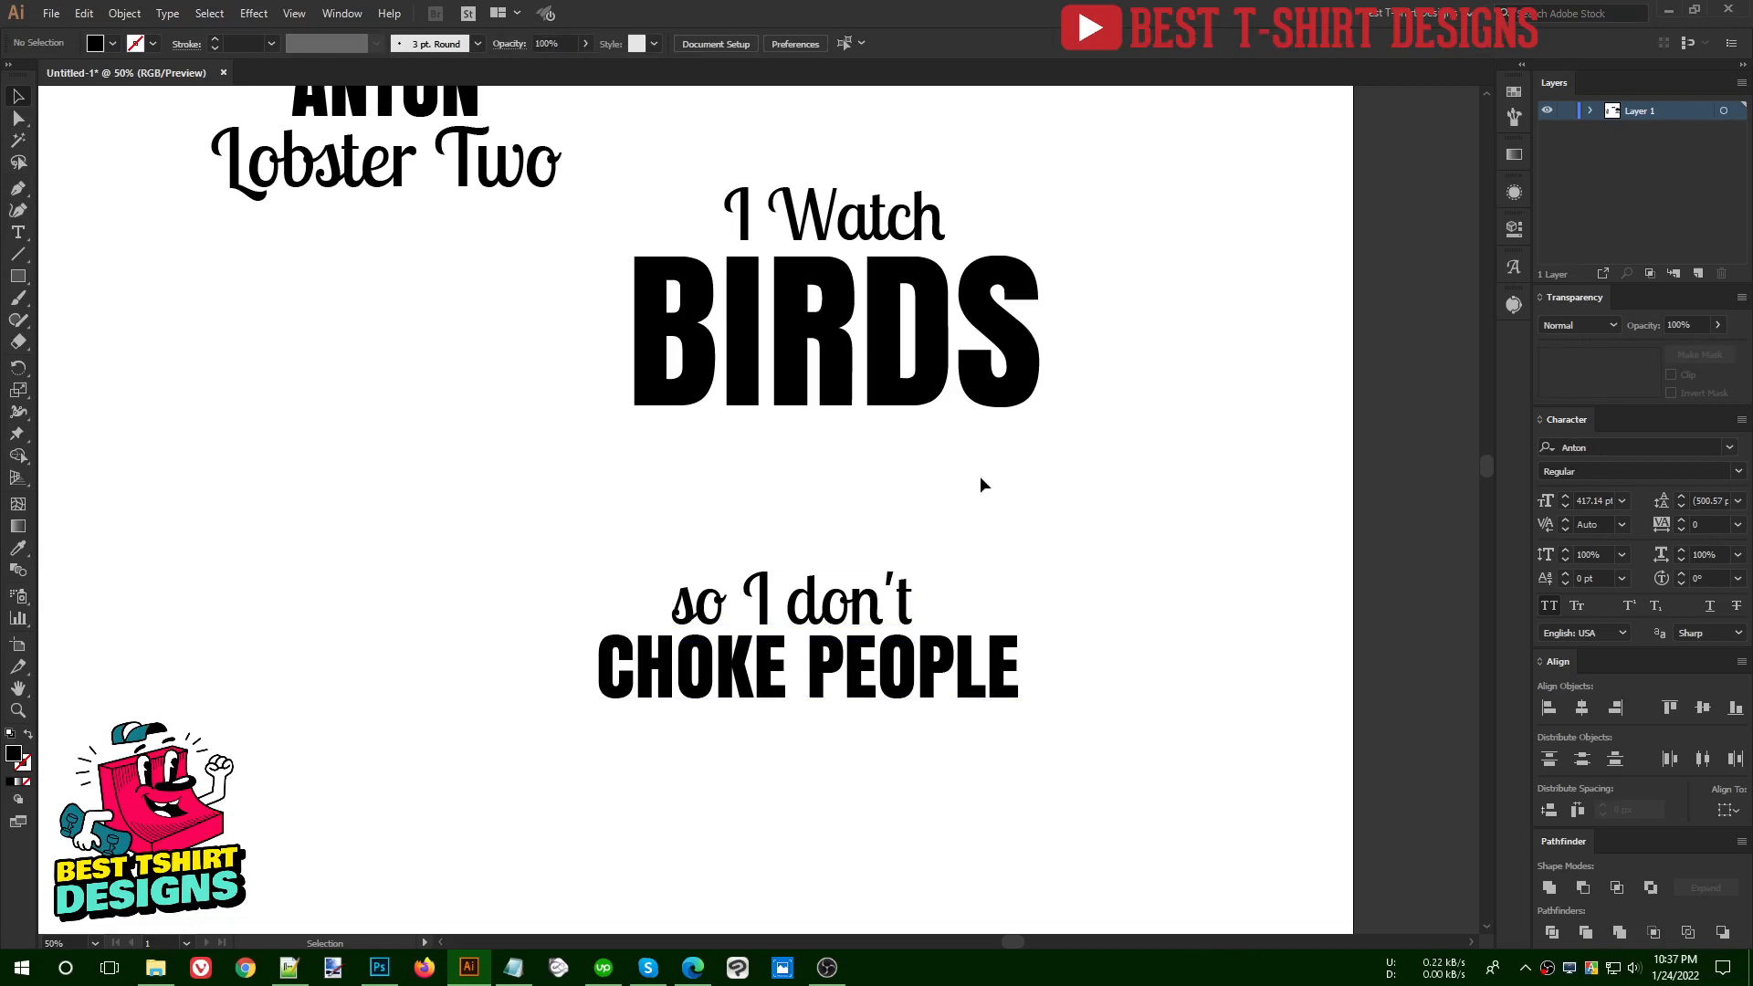
pyautogui.moveTo(608, 532); pyautogui.dragTo(997, 581)
pyautogui.click(415, 551)
pyautogui.press('t')
pyautogui.moveTo(689, 594); pyautogui.dragTo(588, 599)
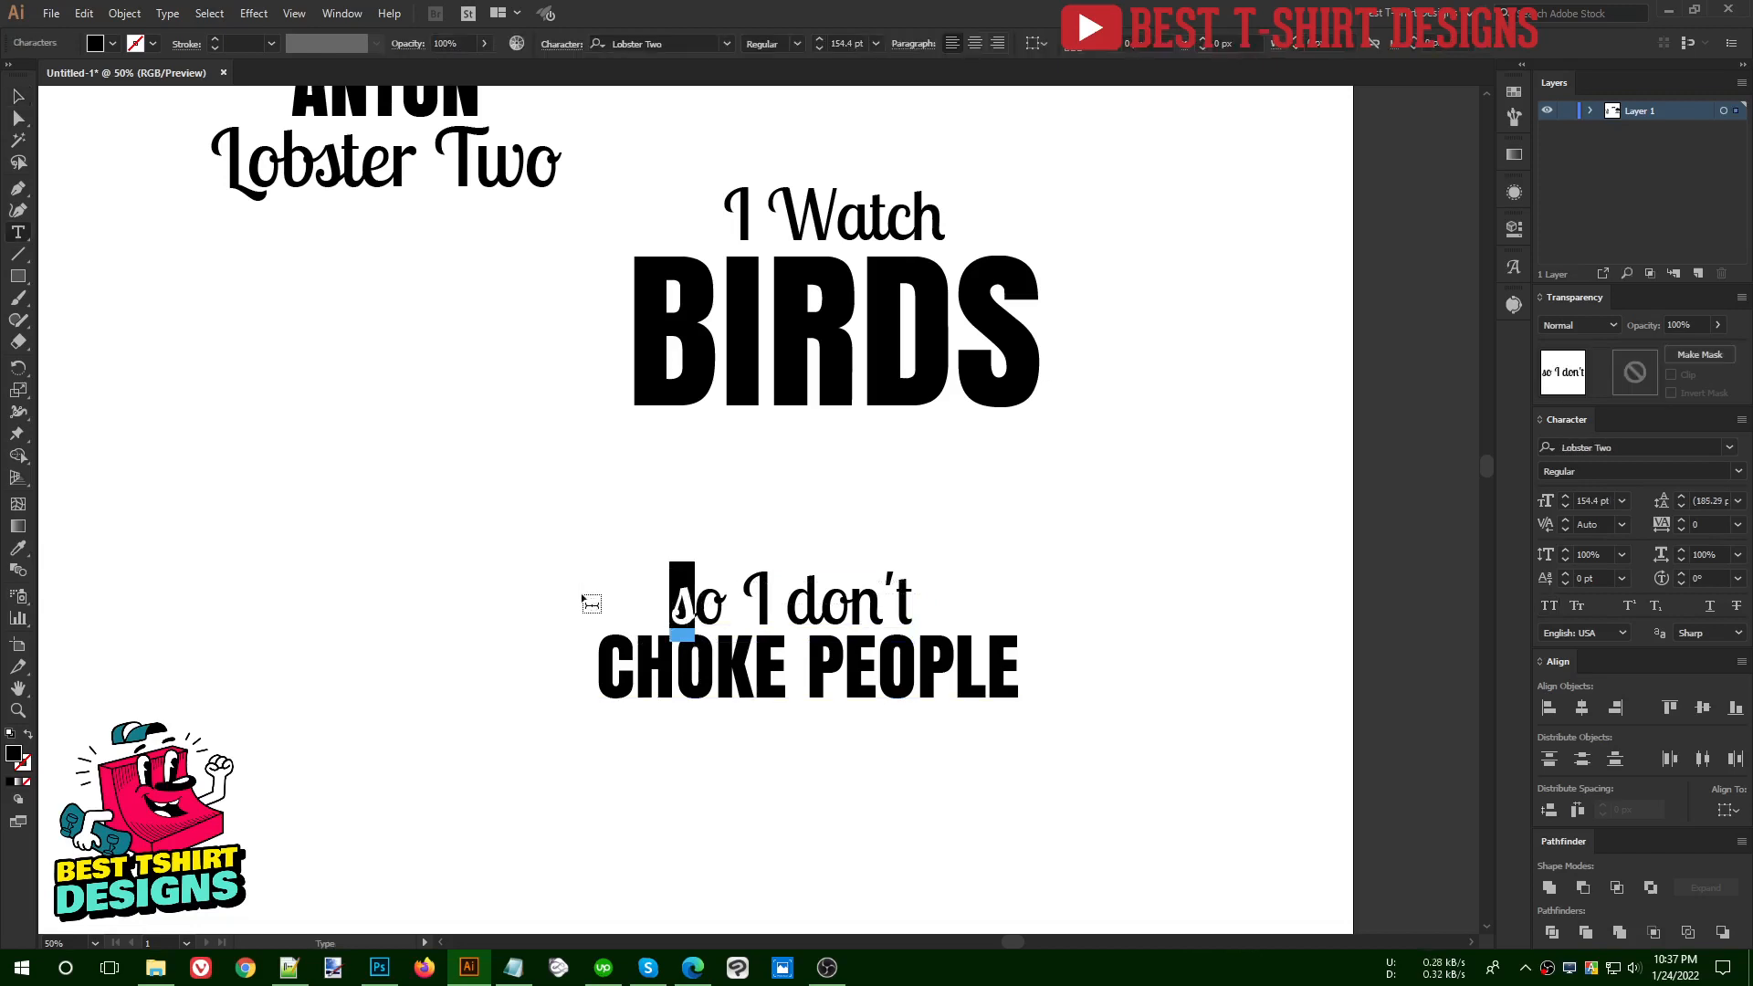
pyautogui.write('S')
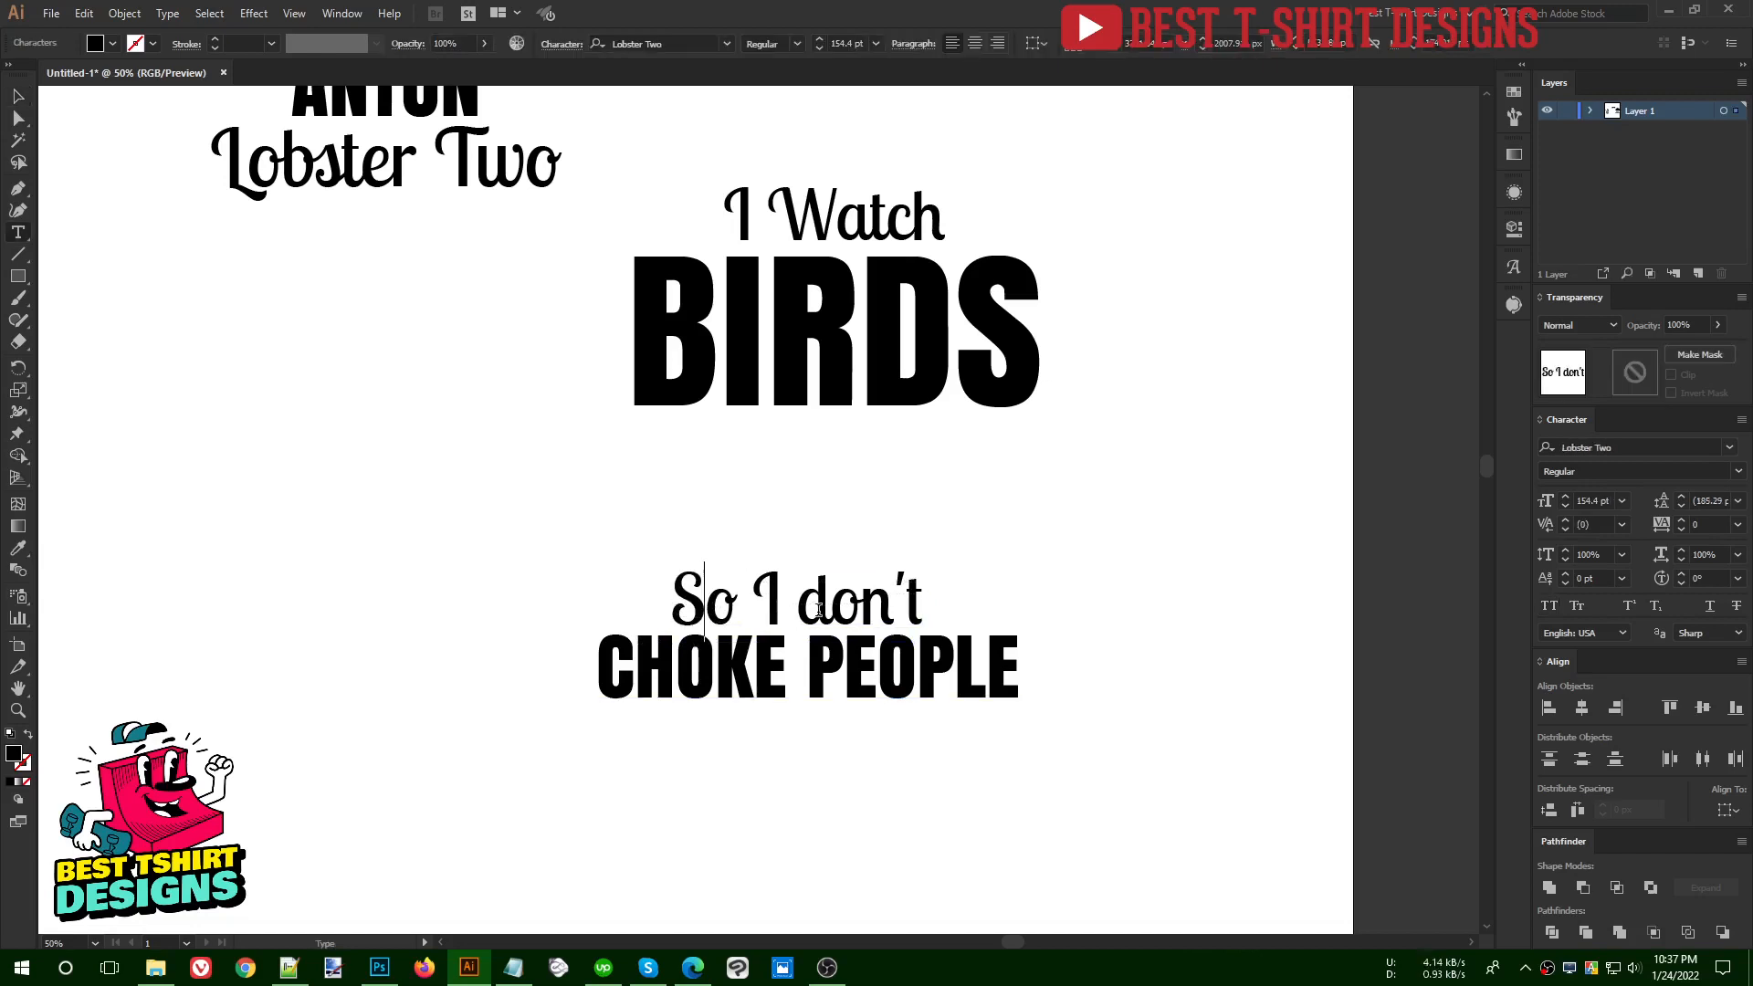
pyautogui.moveTo(828, 606); pyautogui.dragTo(797, 606)
pyautogui.write('D')
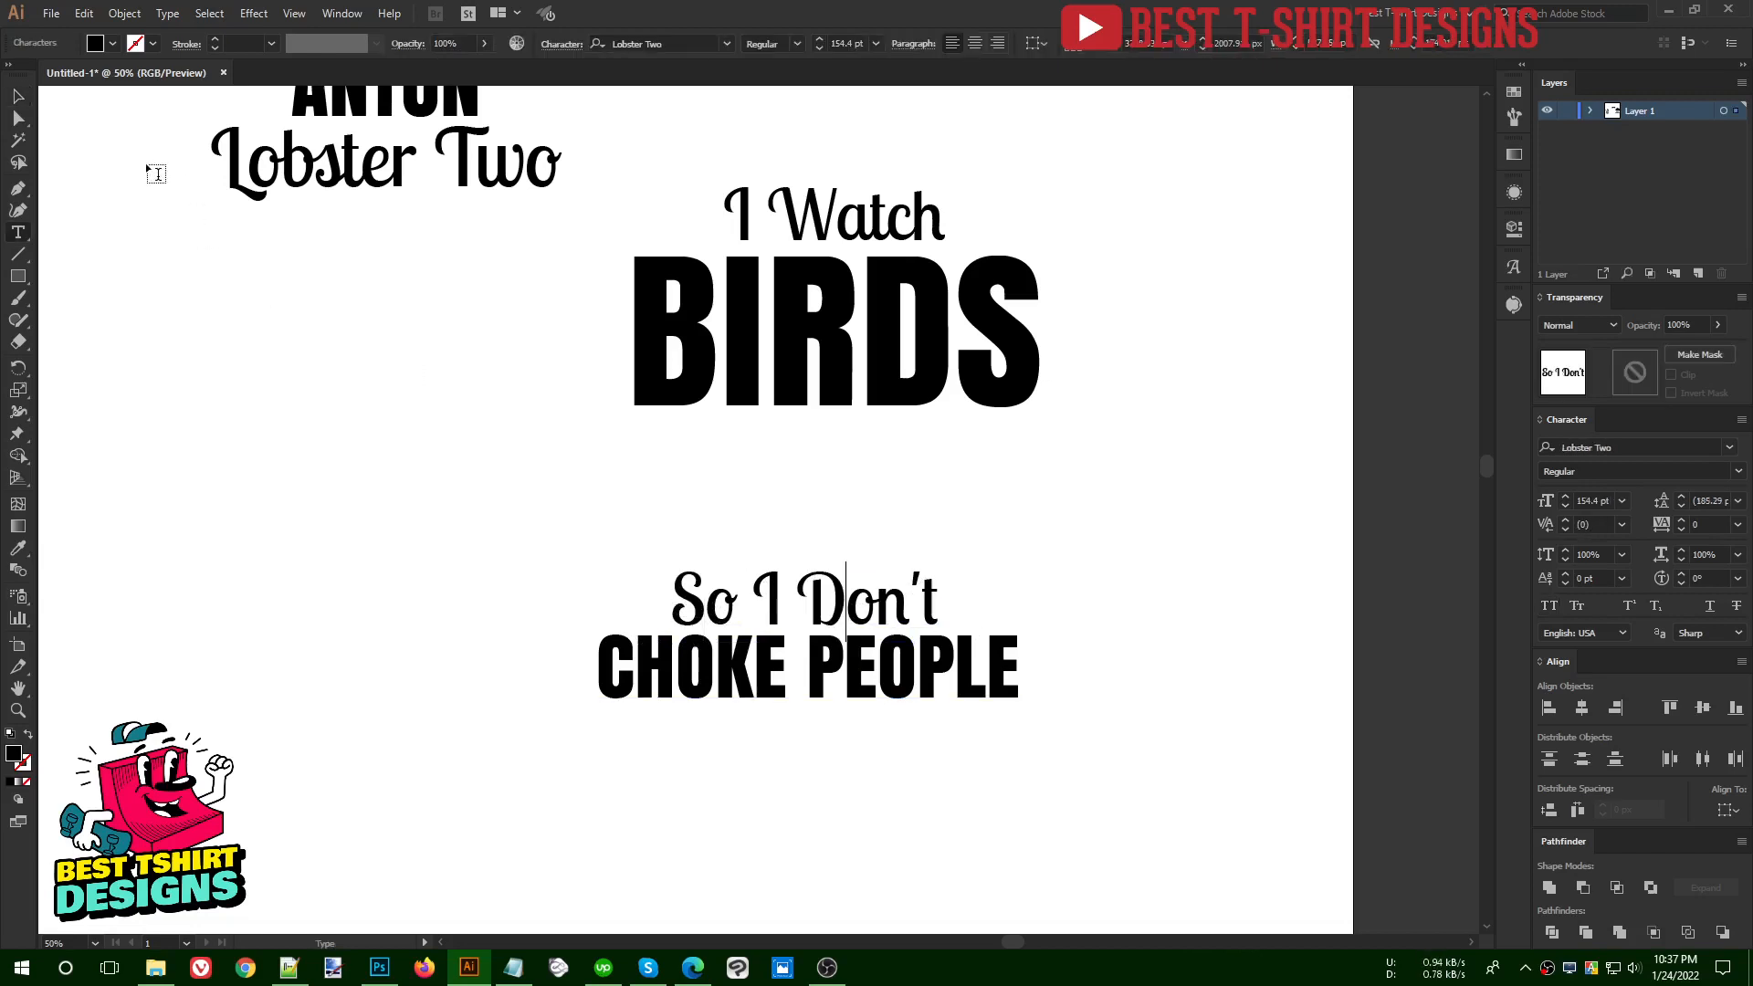
pyautogui.click(16, 100)
pyautogui.click(1077, 629)
# - Align all four lines of the bird quote to a common horizontal centre
pyautogui.scroll(-1, 1092, 578)
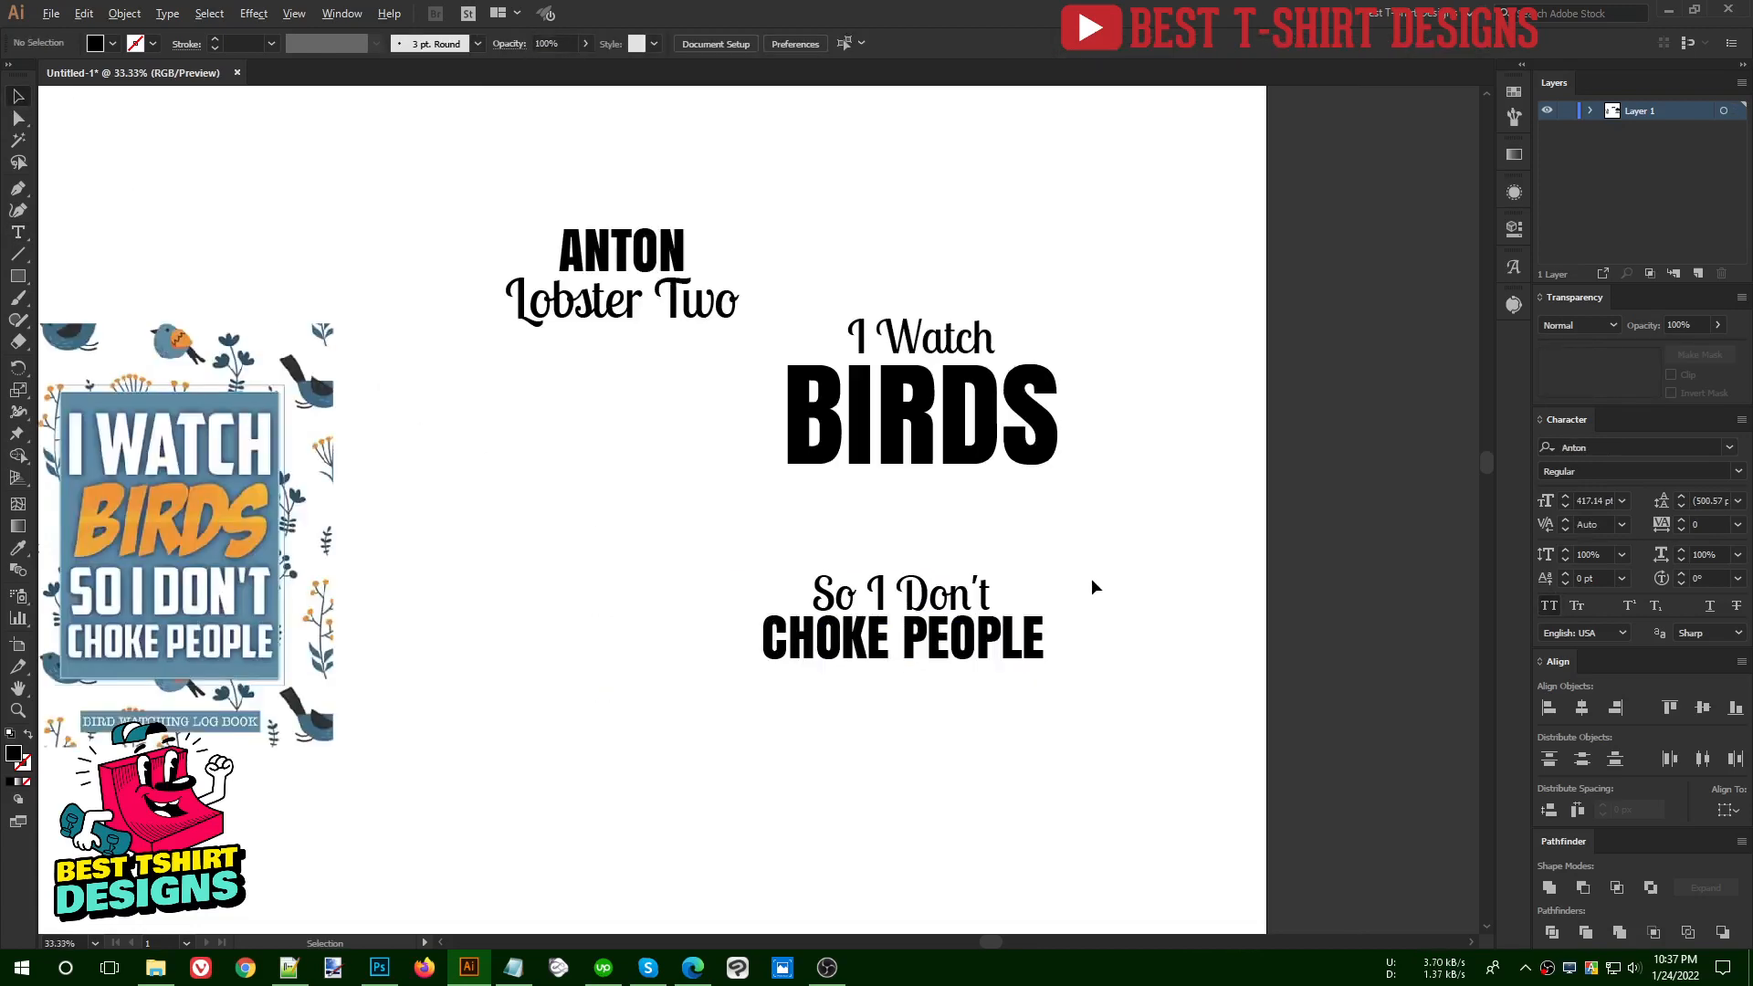
pyautogui.moveTo(1100, 722); pyautogui.dragTo(842, 263)
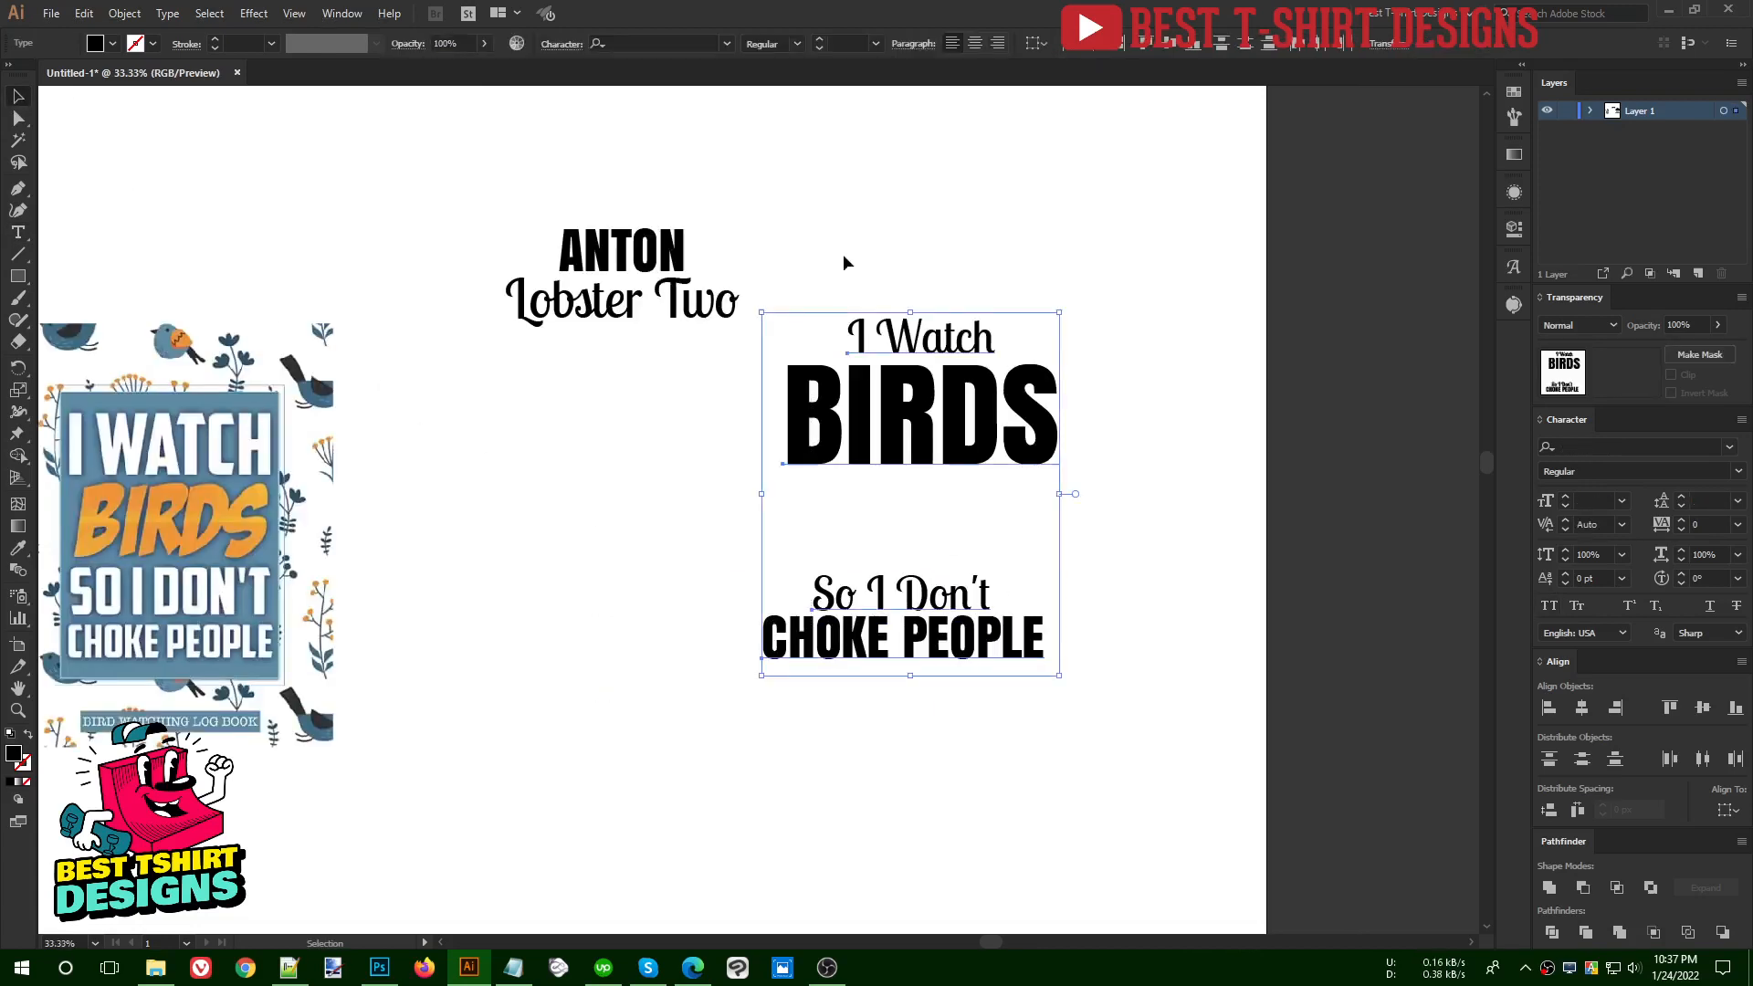
pyautogui.click(1094, 46)
pyautogui.click(968, 173)
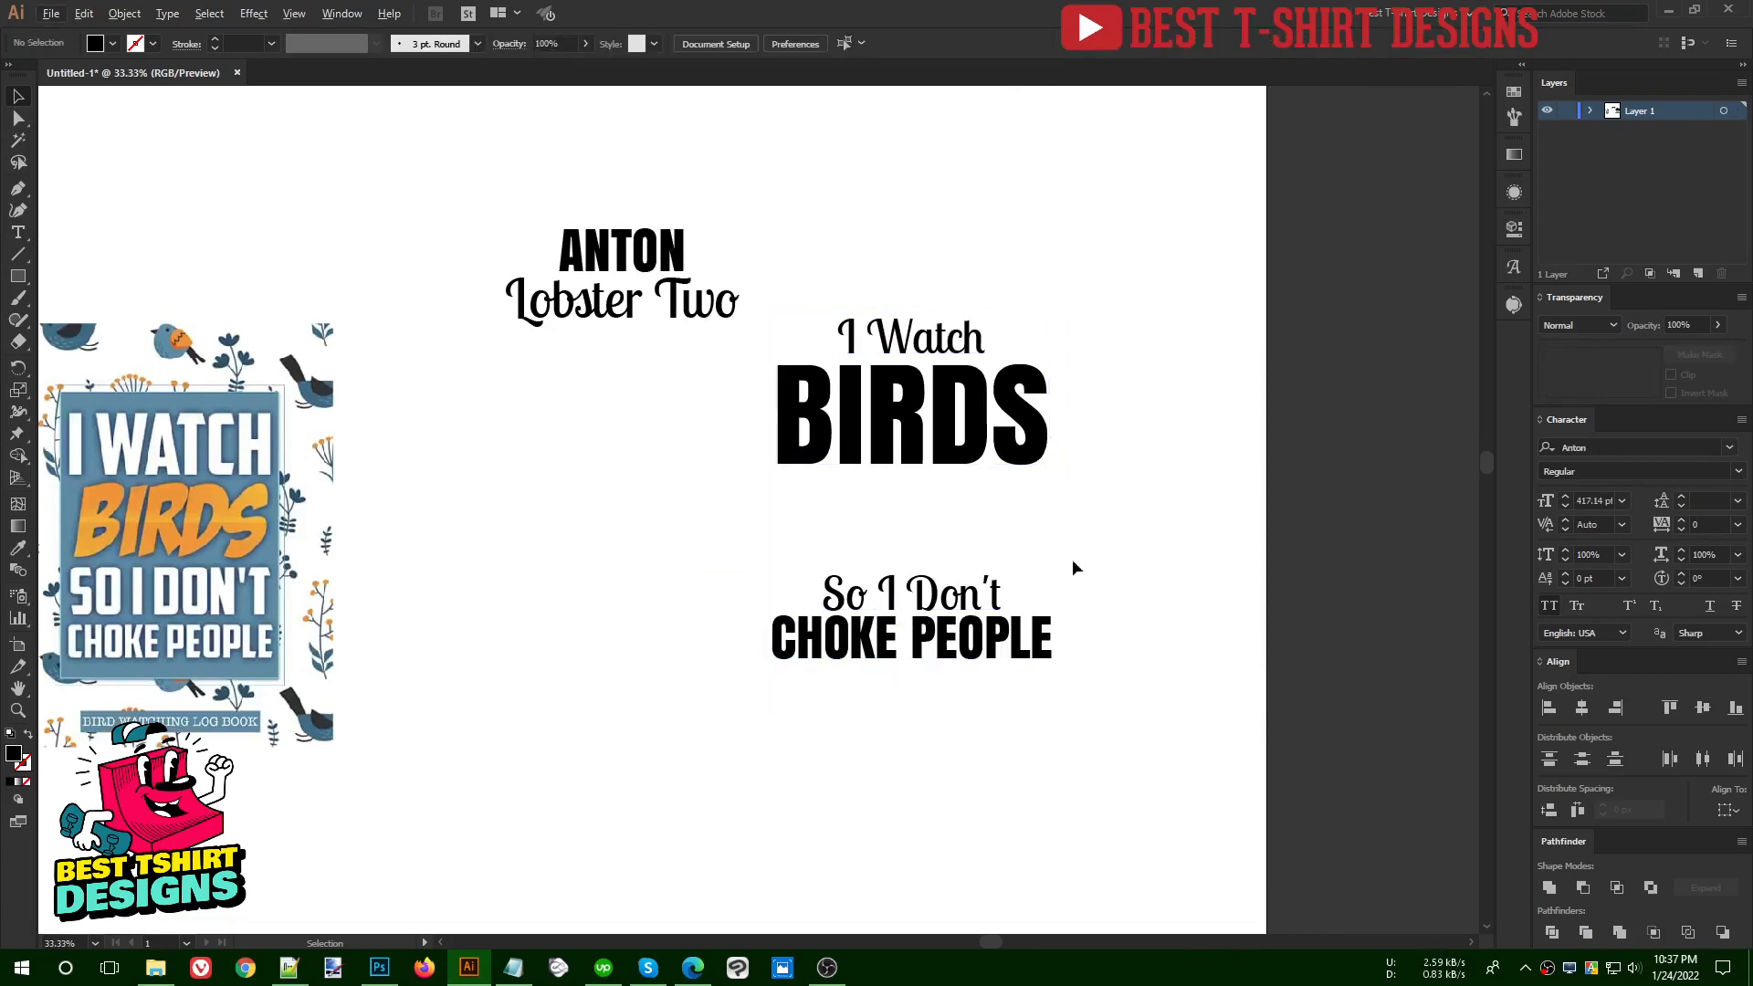
# - Move the four-line bird quote directly below the Anton and Lobster Two font samples
pyautogui.moveTo(958, 555); pyautogui.dragTo(778, 261)
pyautogui.moveTo(950, 429); pyautogui.dragTo(650, 484)
pyautogui.click(453, 577)
# - Duplicate the whole four-line bird quote beside the original on the artboard
pyautogui.scroll(1, 453, 577)
pyautogui.moveTo(453, 274); pyautogui.dragTo(925, 848)
pyautogui.scroll(-1, 478, 603)
pyautogui.moveTo(607, 520); pyautogui.dragTo(969, 521)
pyautogui.click(1122, 288)
# - Change the copy's first two lines to "I go" and "FISHING"
pyautogui.press('t')
pyautogui.moveTo(938, 399); pyautogui.dragTo(1118, 402)
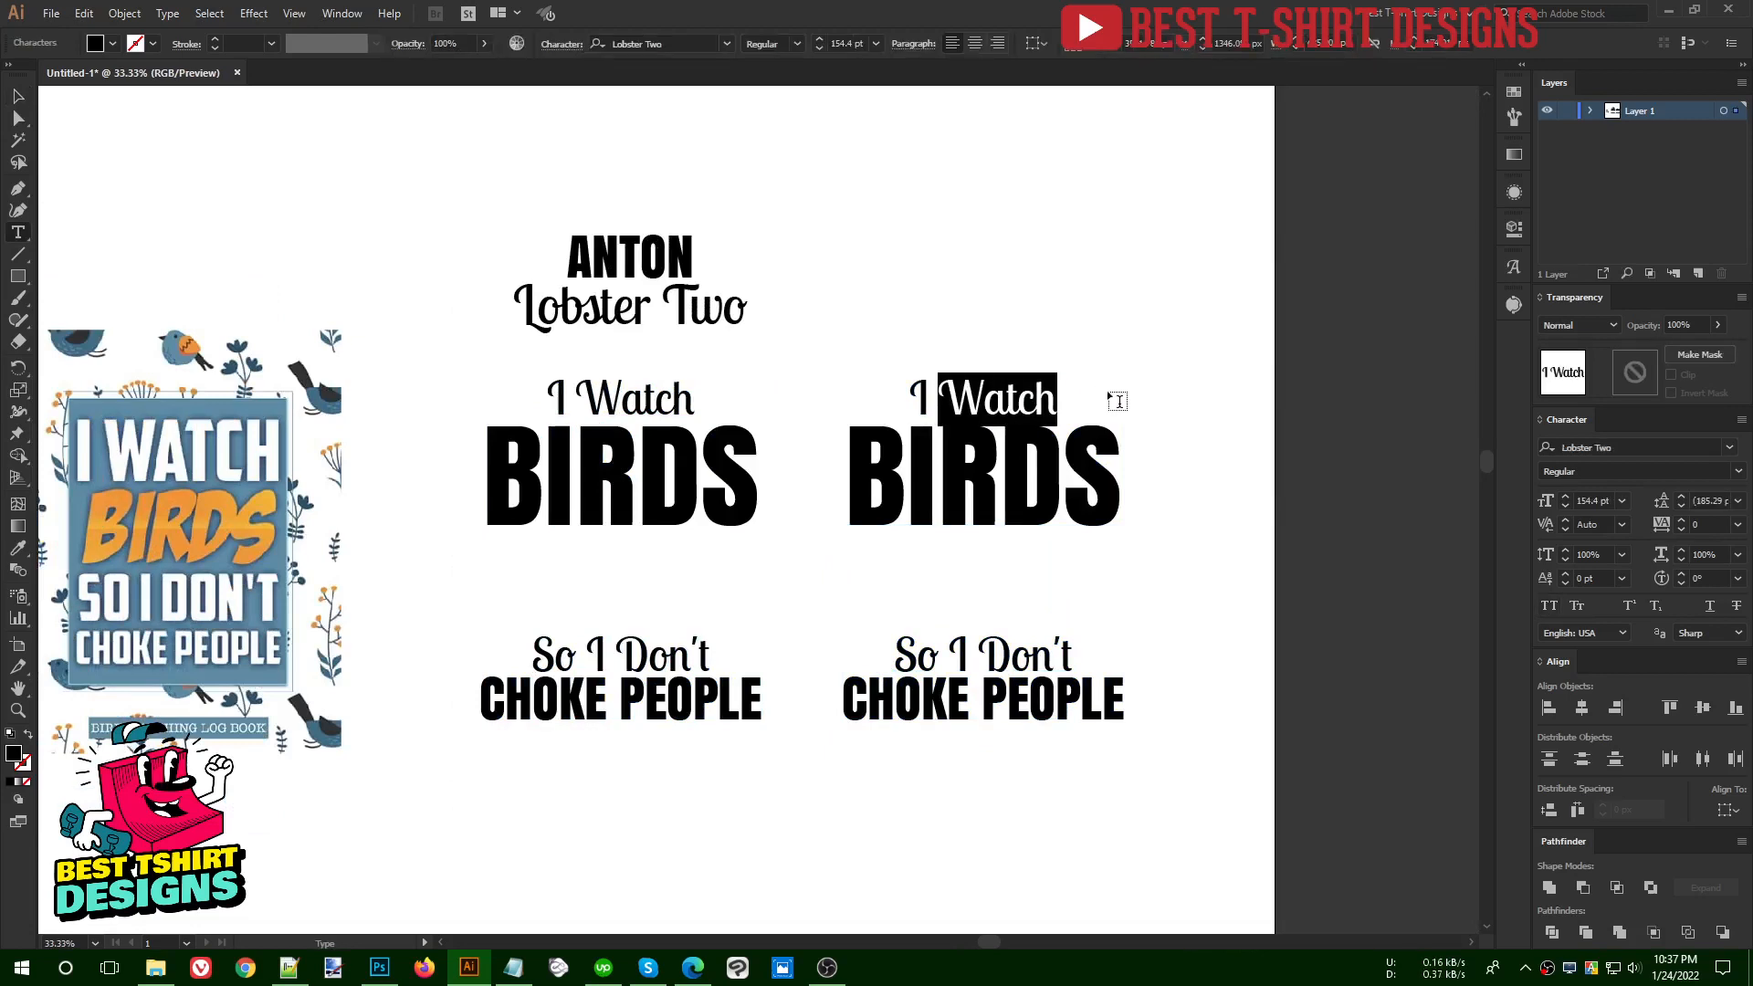
pyautogui.write('go')
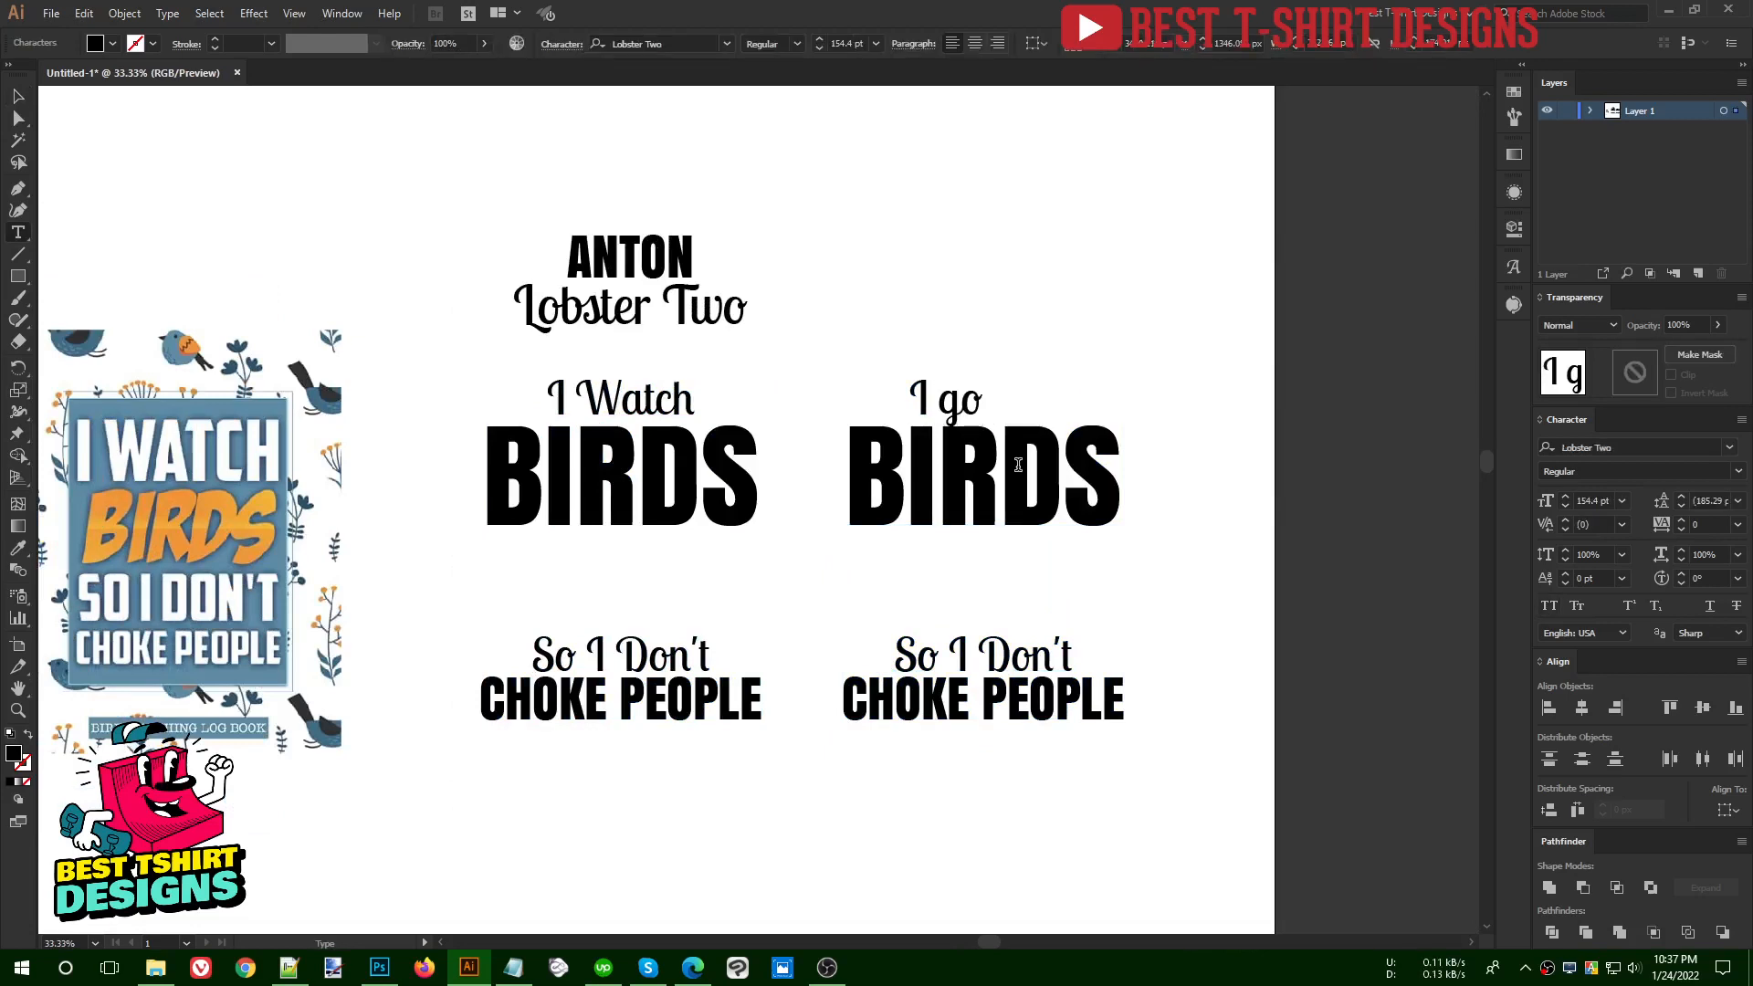
pyautogui.doubleClick(1018, 465)
pyautogui.write('FISHI')
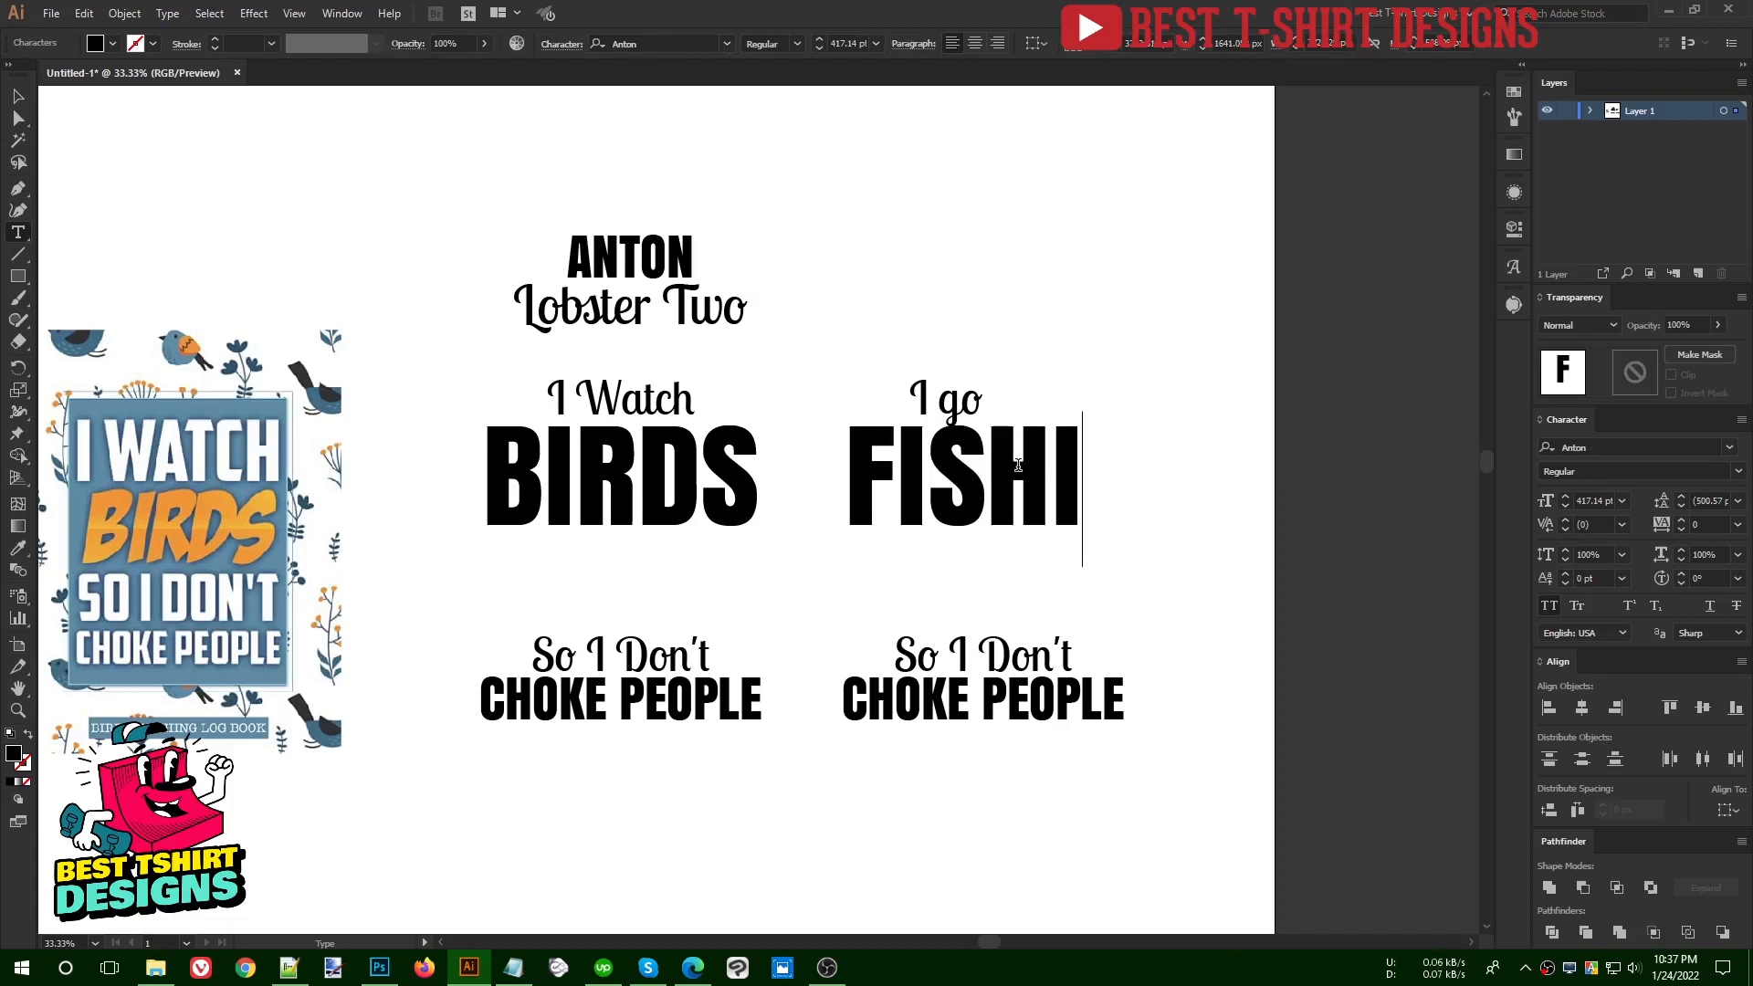
pyautogui.write('NG')
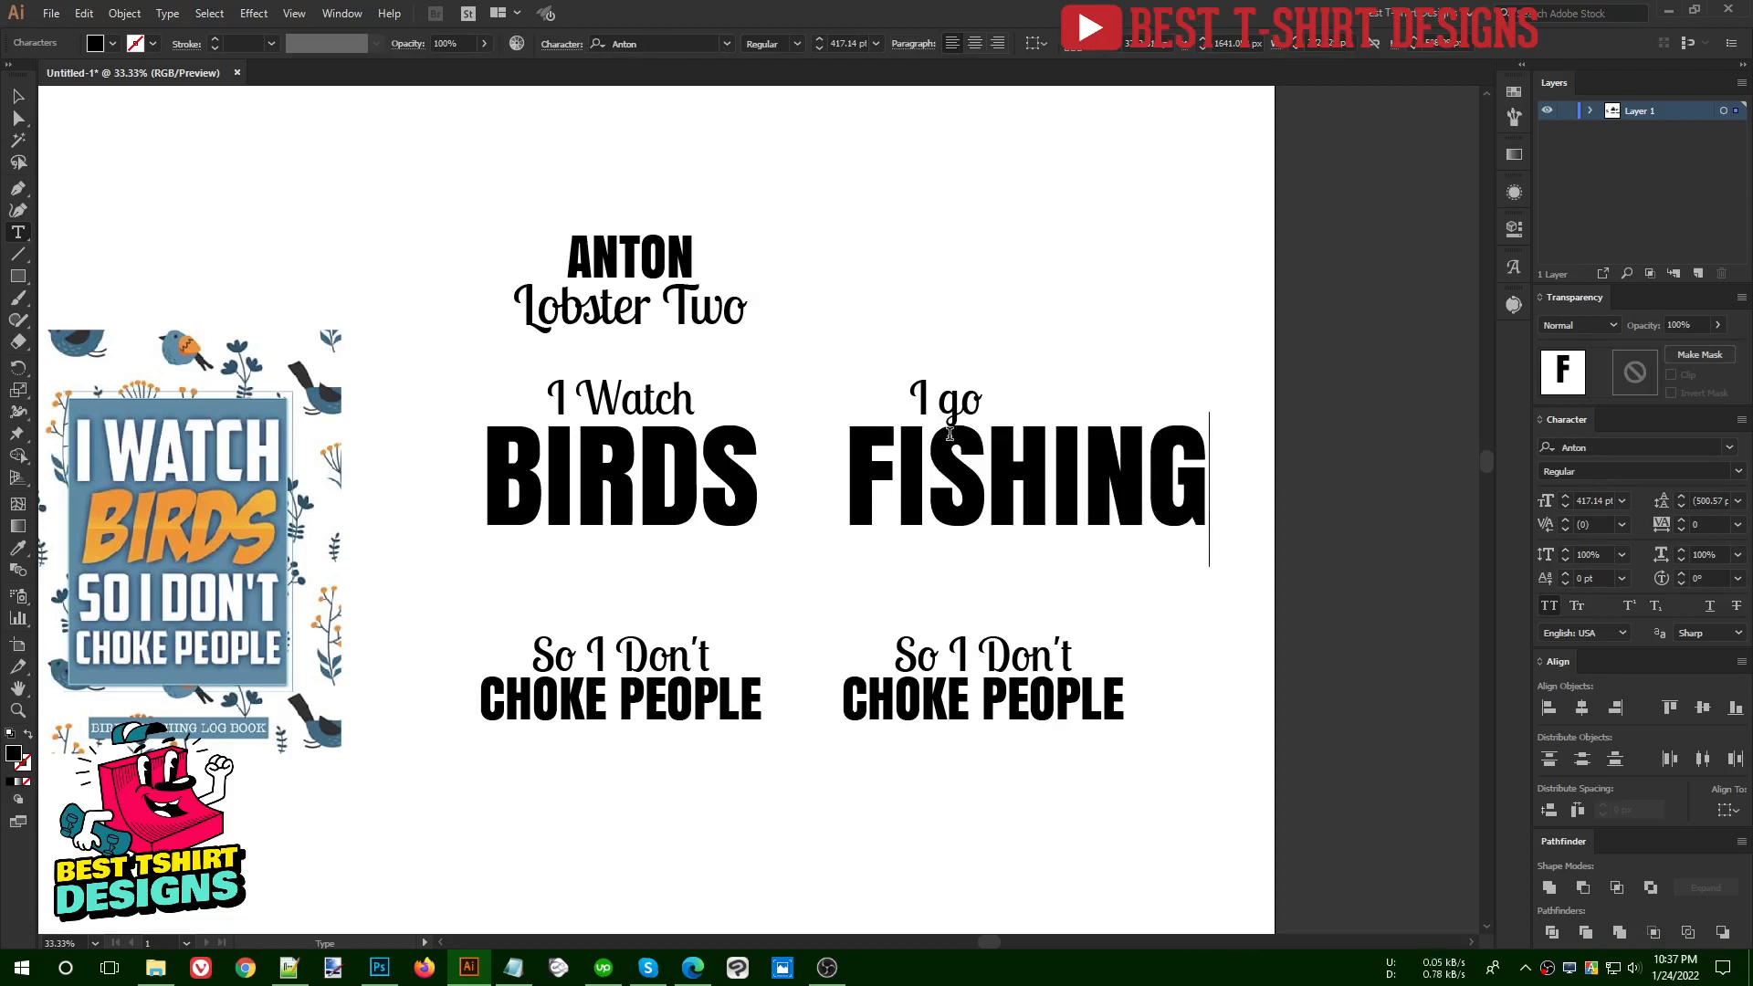
# - Change the copy's first two lines to "I do" and "YOGA"
pyautogui.doubleClick(944, 398)
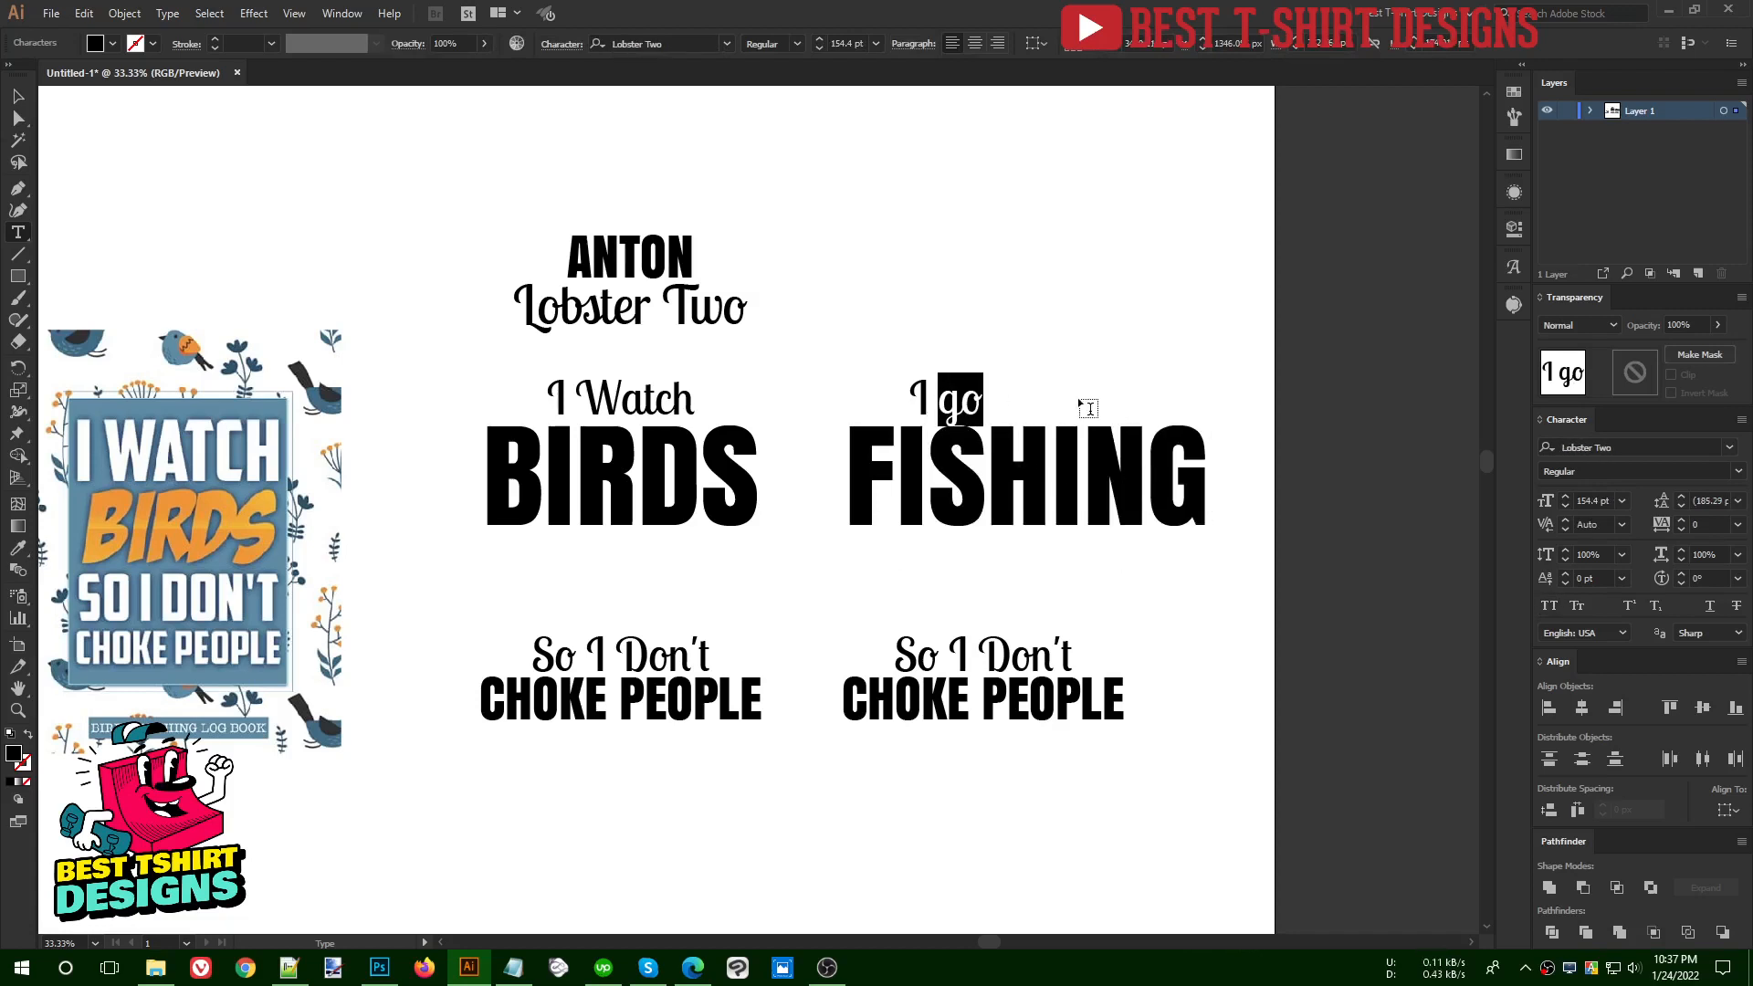
pyautogui.write('do yoga')
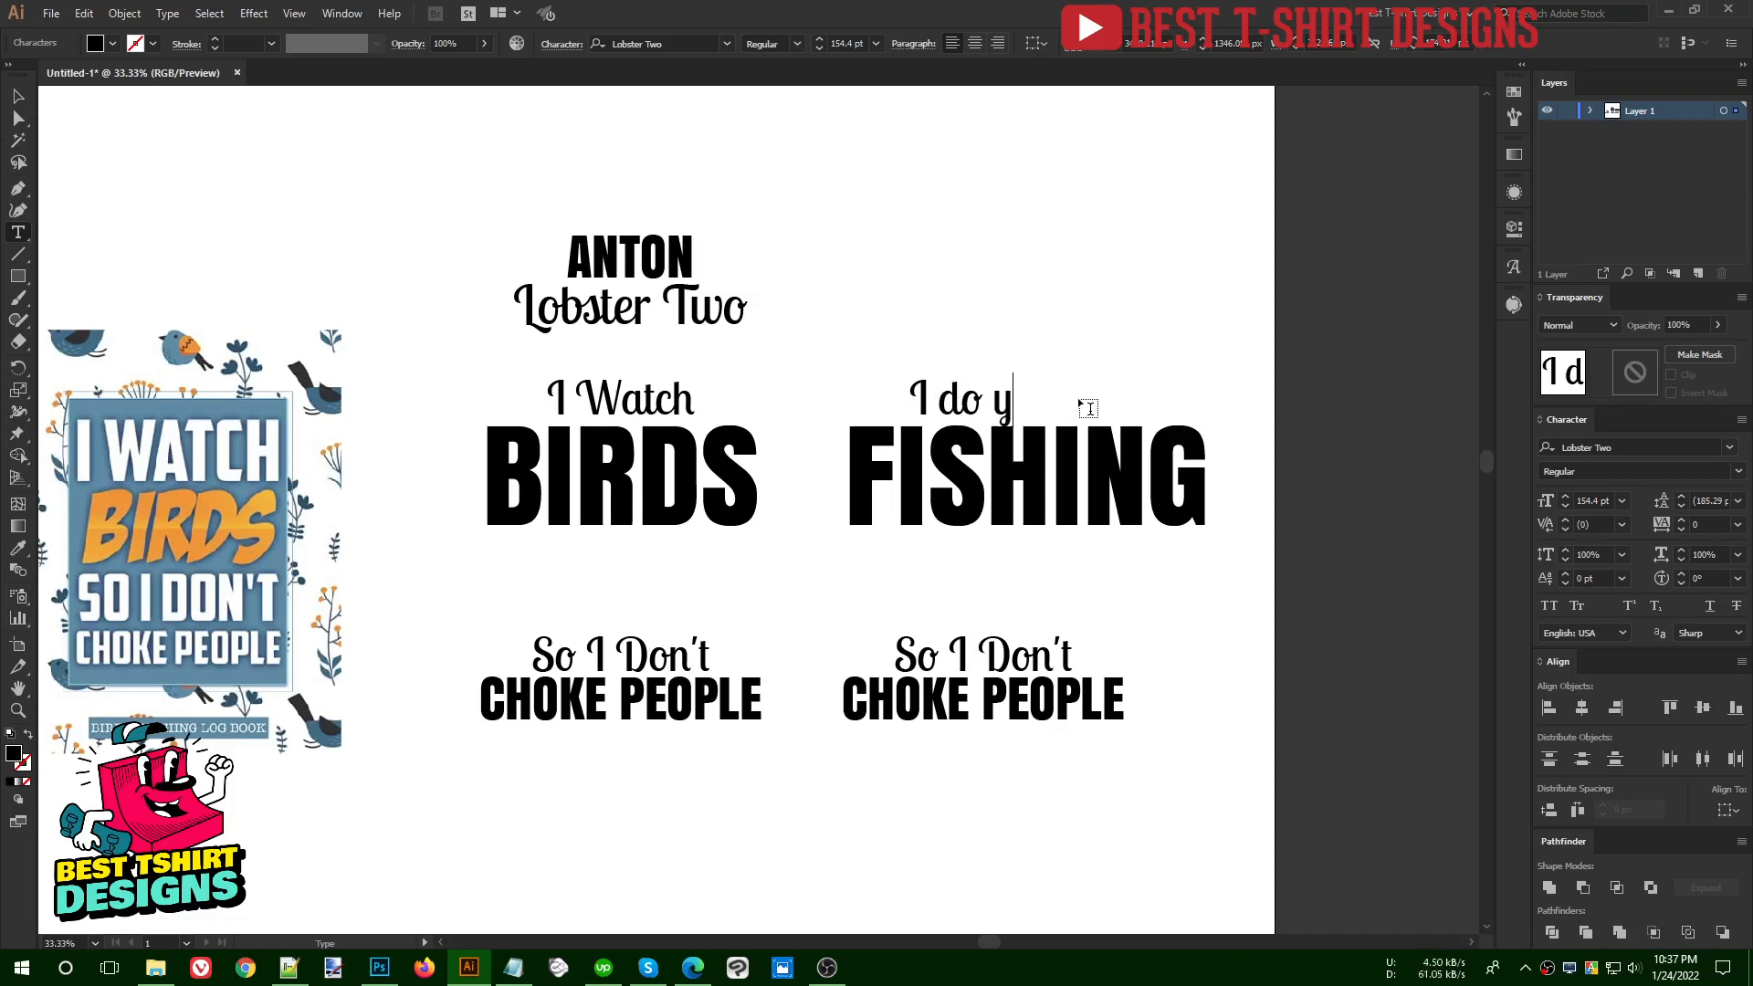
pyautogui.moveTo(988, 400); pyautogui.dragTo(1087, 402)
pyautogui.press('BackSpace')
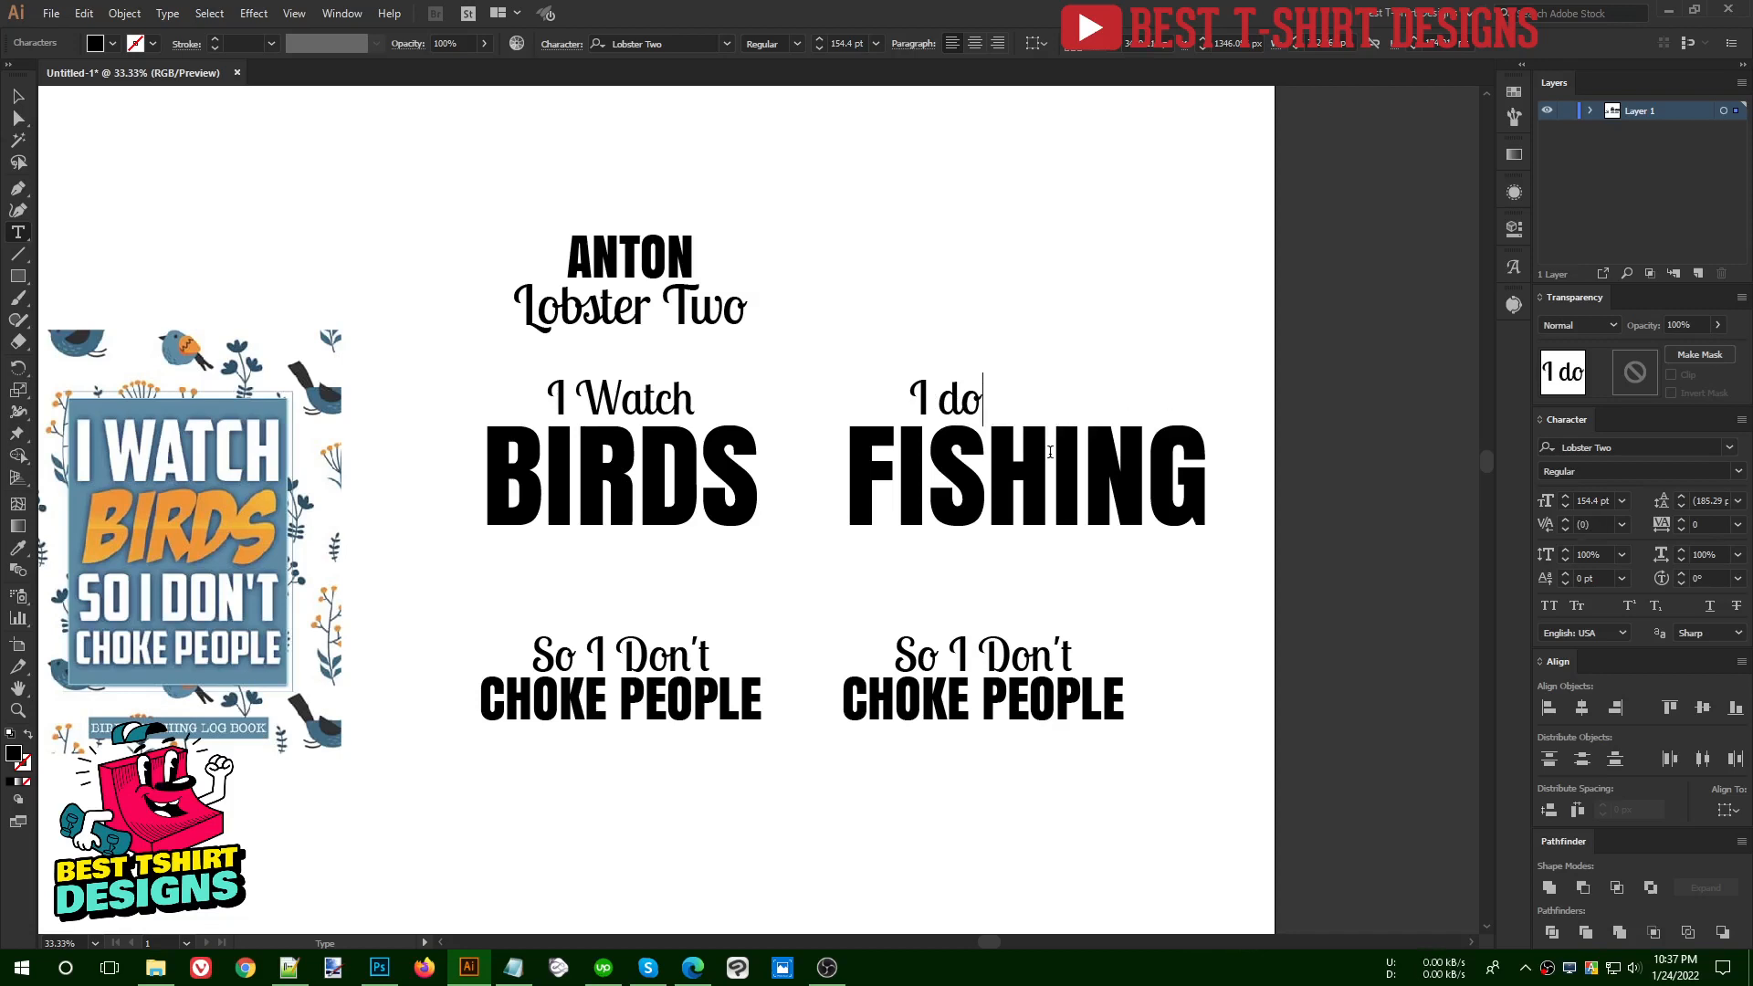
pyautogui.doubleClick(1050, 452)
pyautogui.write('YOGA')
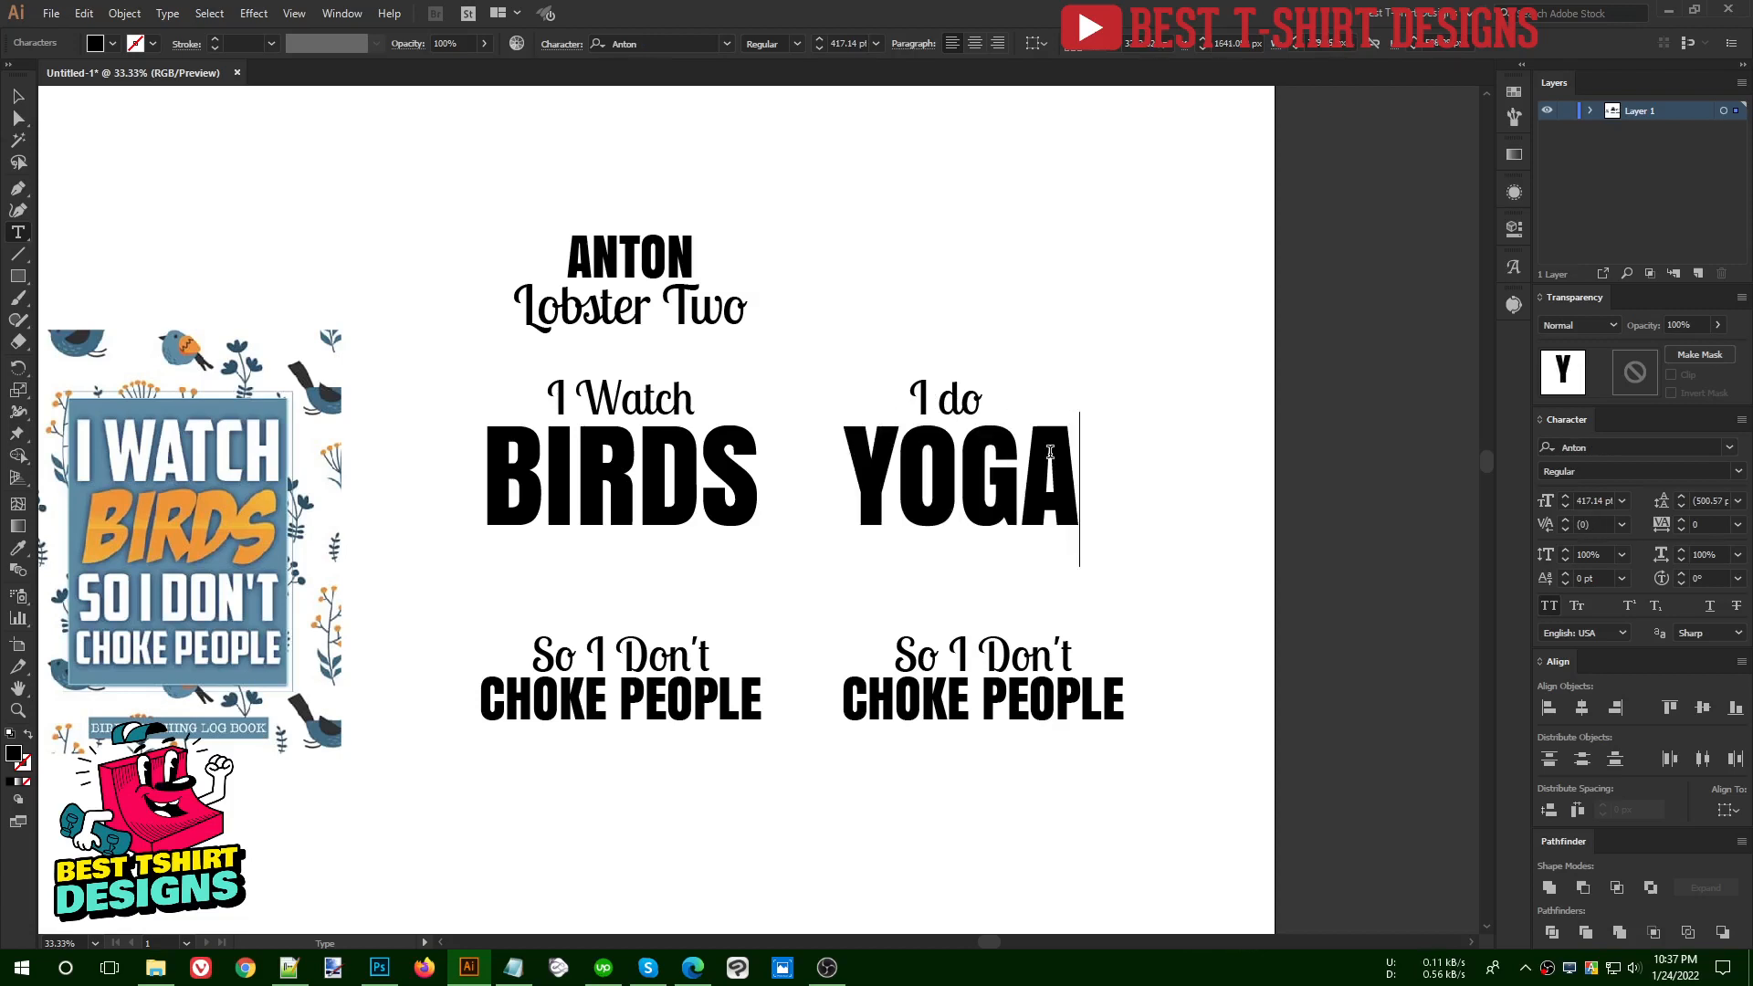
pyautogui.press('Escape')
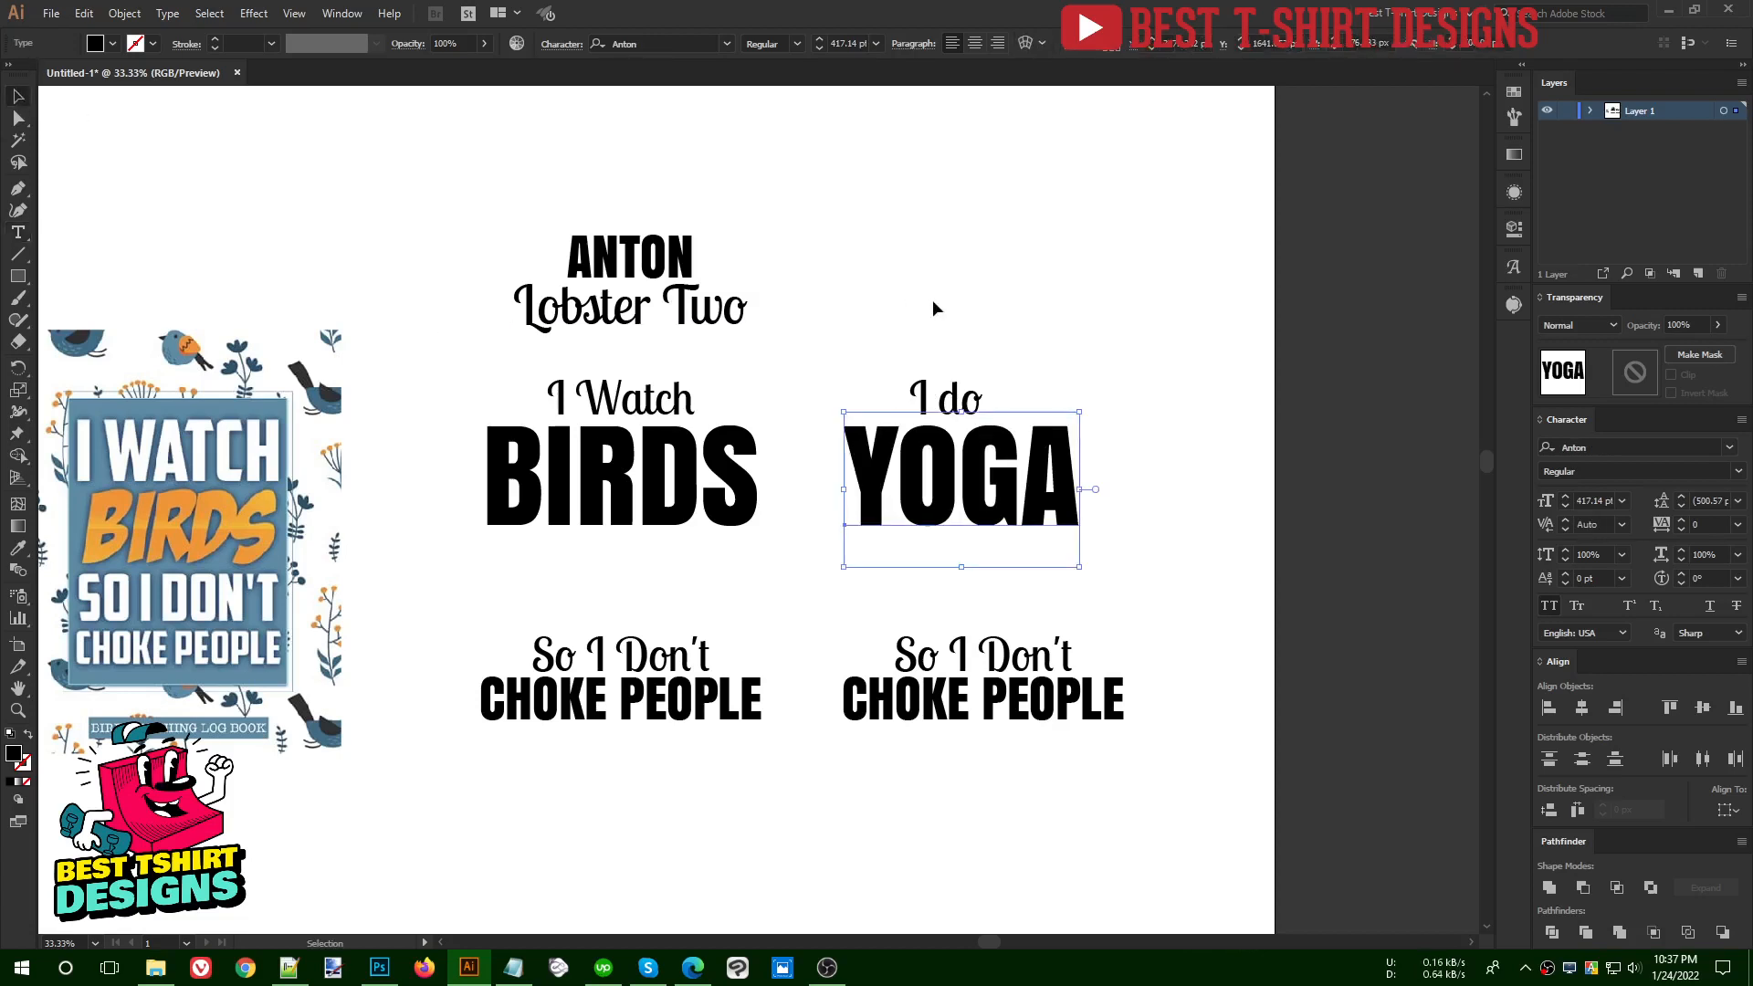
# - Delete the entire yoga variation of the quote
pyautogui.click(880, 345)
pyautogui.moveTo(880, 346); pyautogui.dragTo(1220, 772)
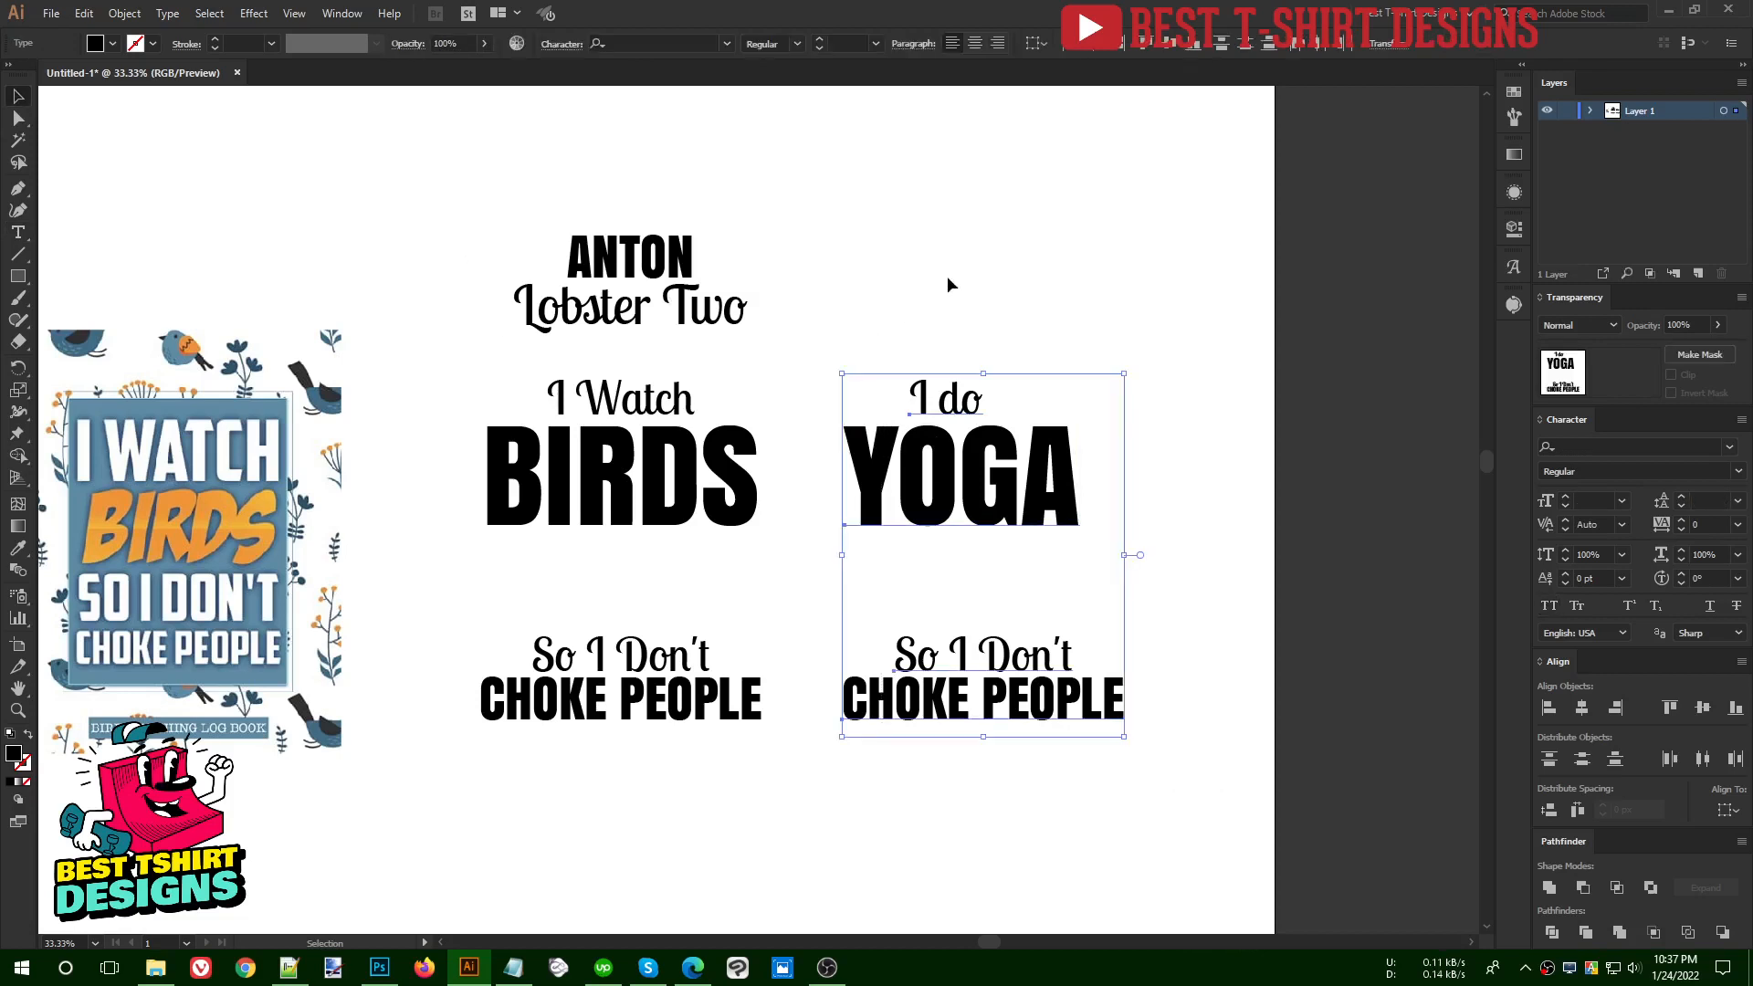
pyautogui.press('Delete')
# - Convert the four lines of the bird quote to outlines and centre them horizontally on each other
pyautogui.scroll(1, 345, 559)
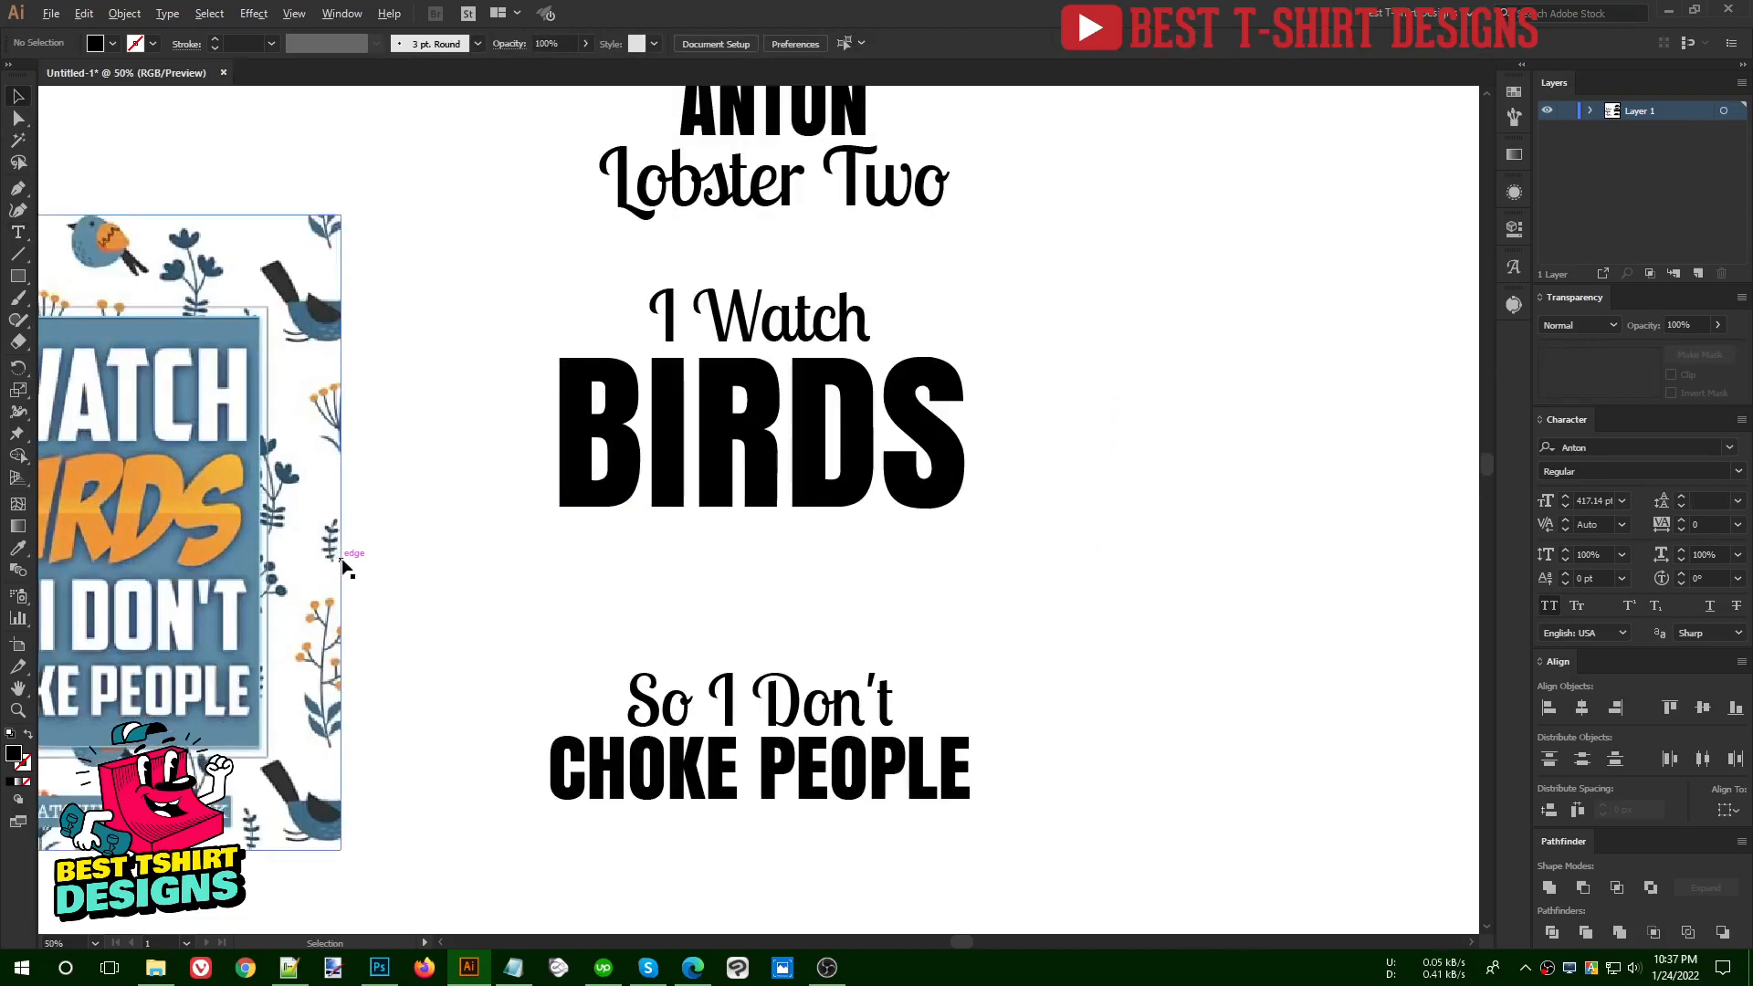
pyautogui.moveTo(1072, 811); pyautogui.dragTo(452, 230)
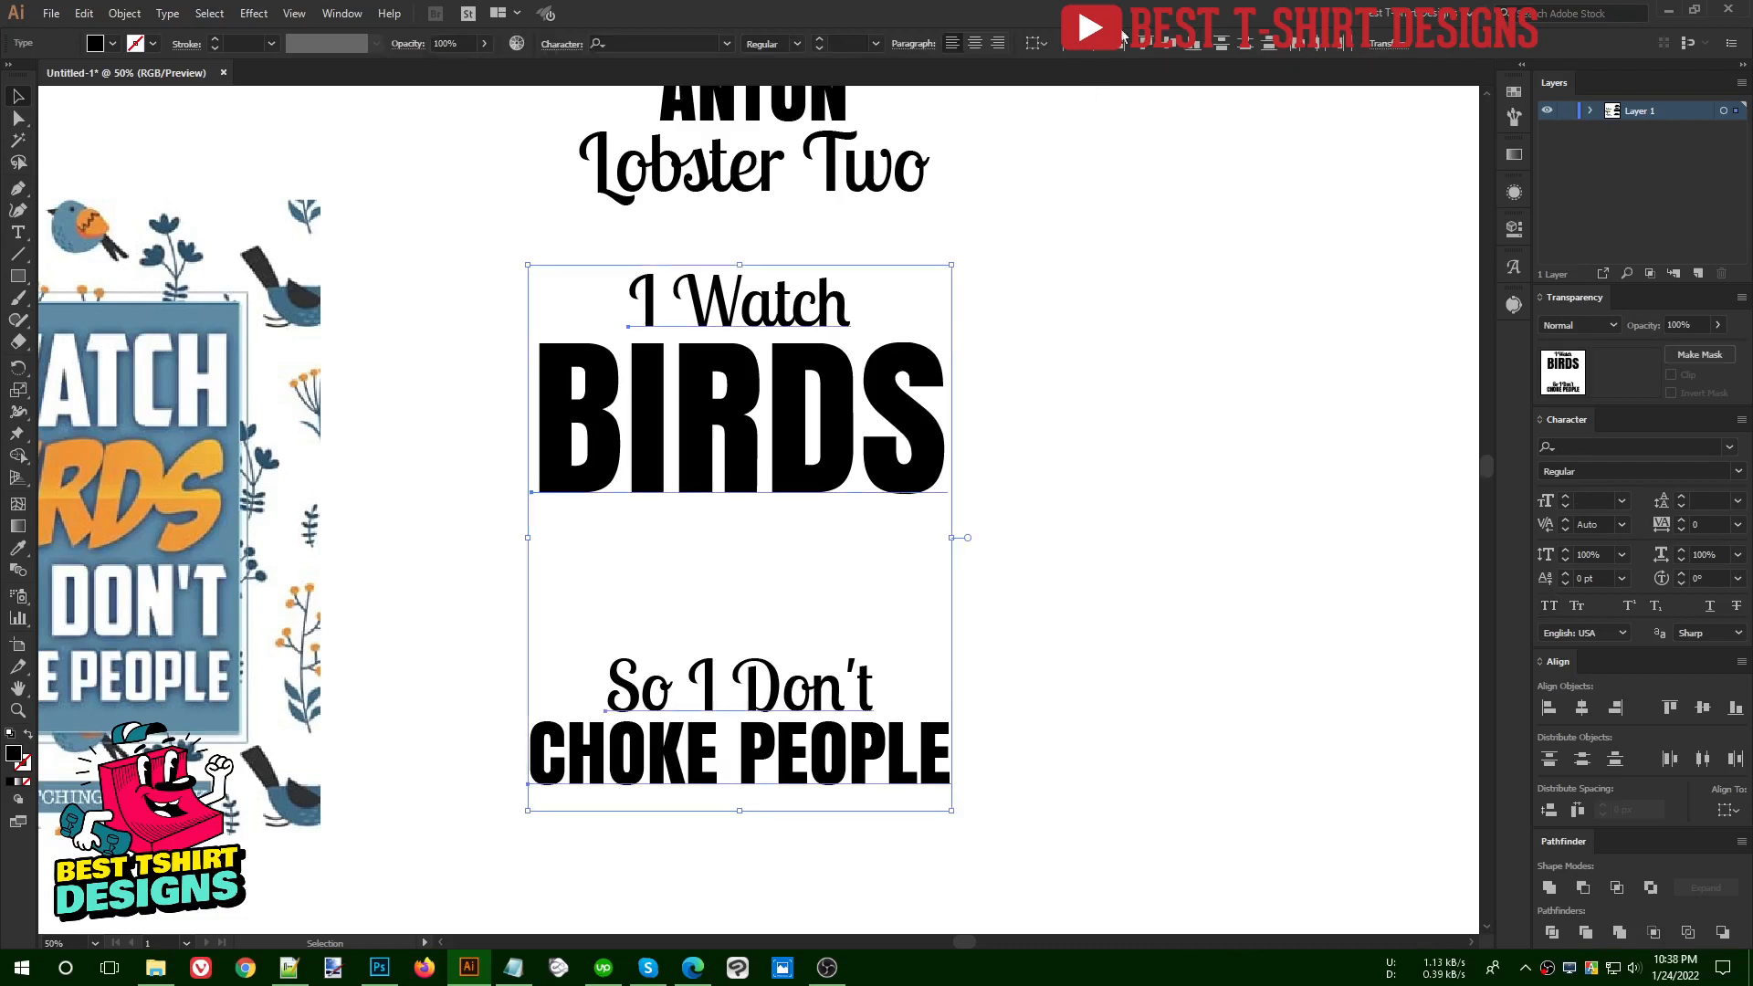
pyautogui.rightClick(821, 370)
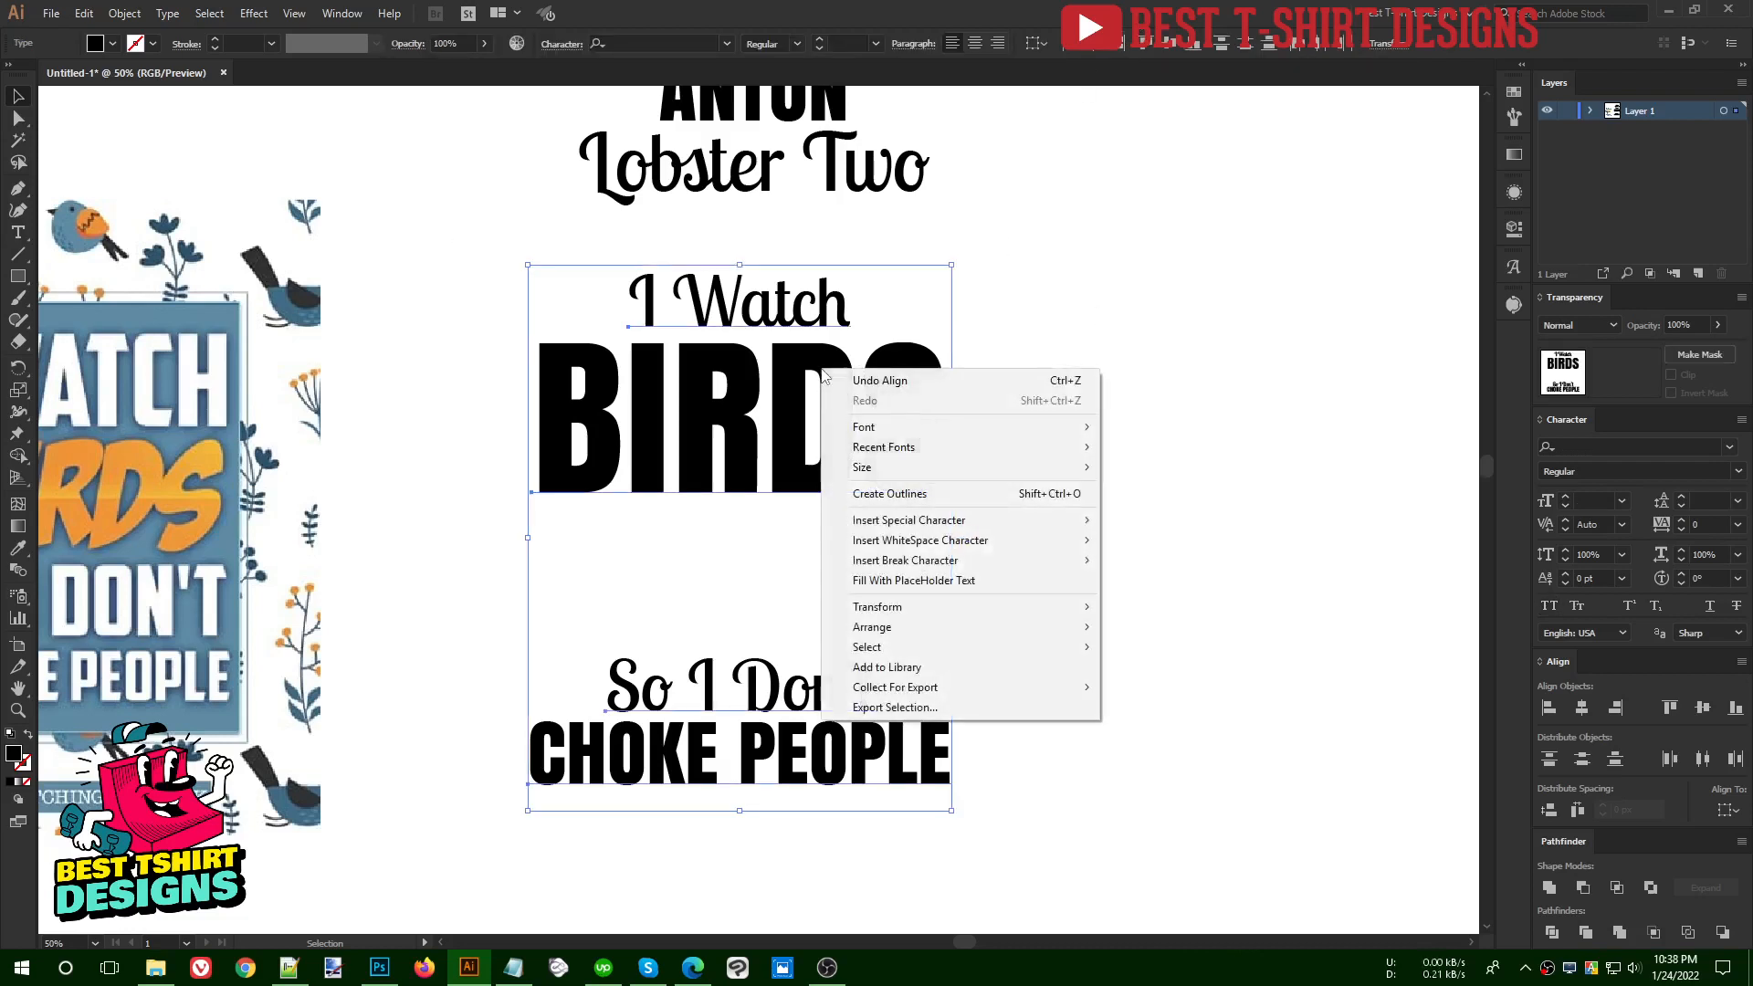
pyautogui.click(904, 494)
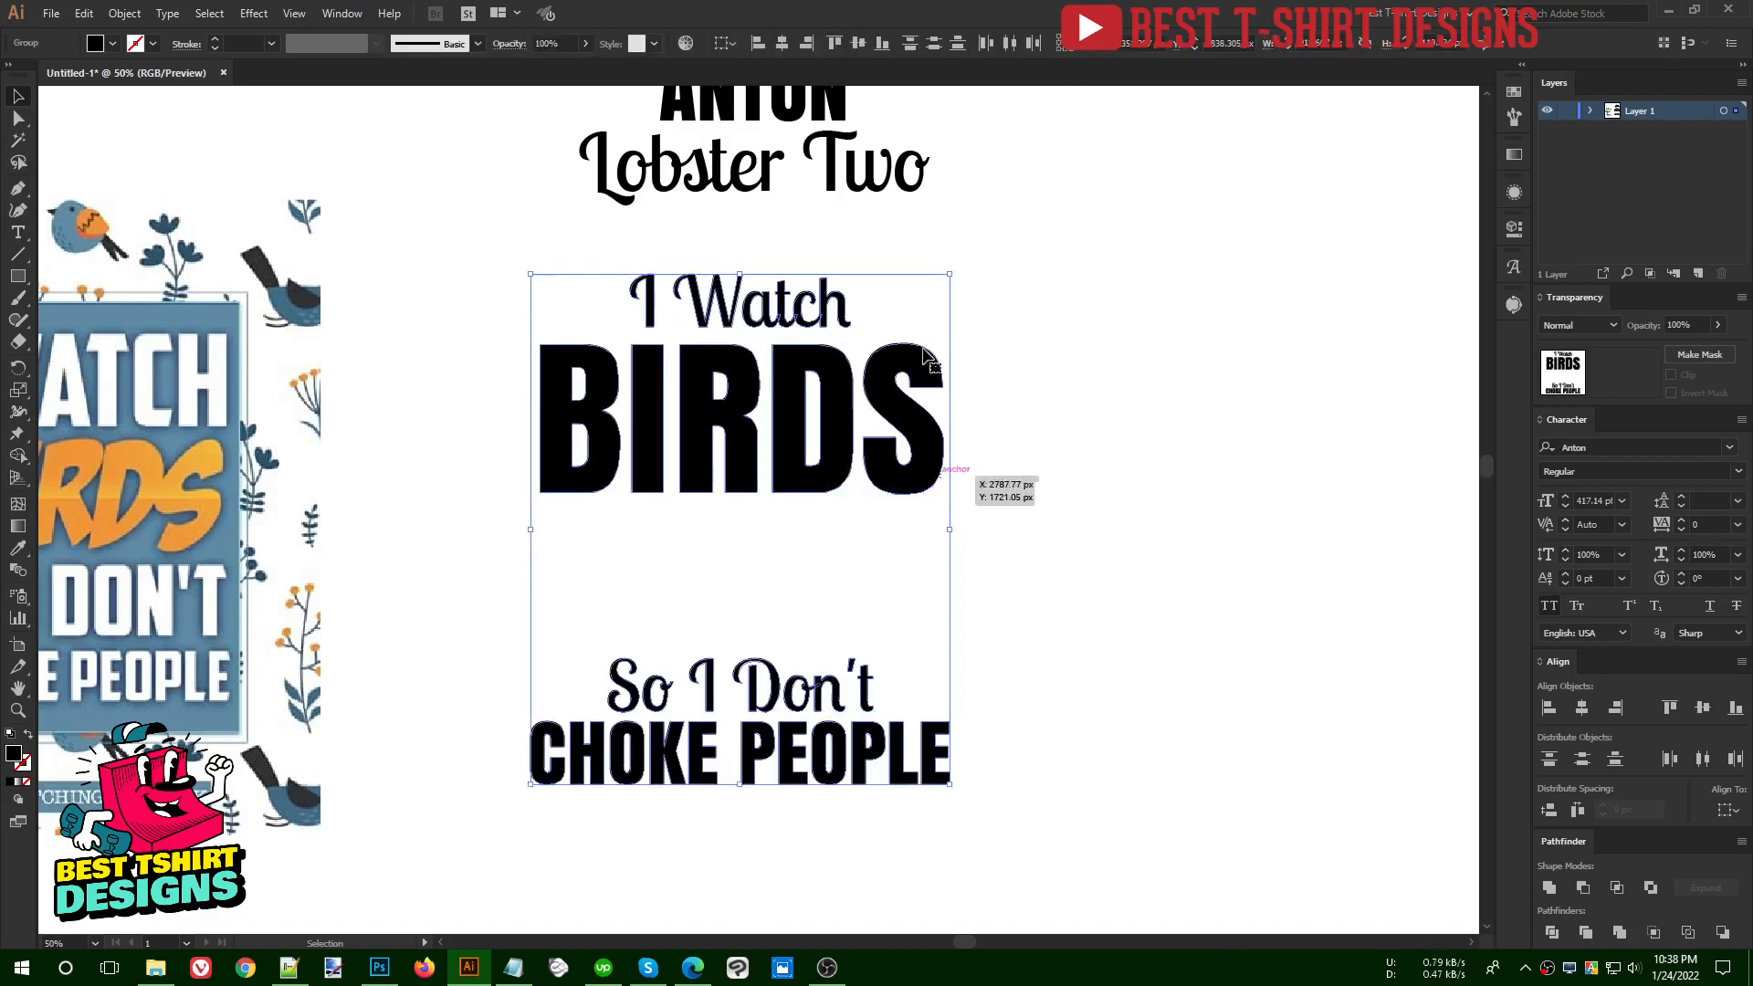
pyautogui.click(783, 46)
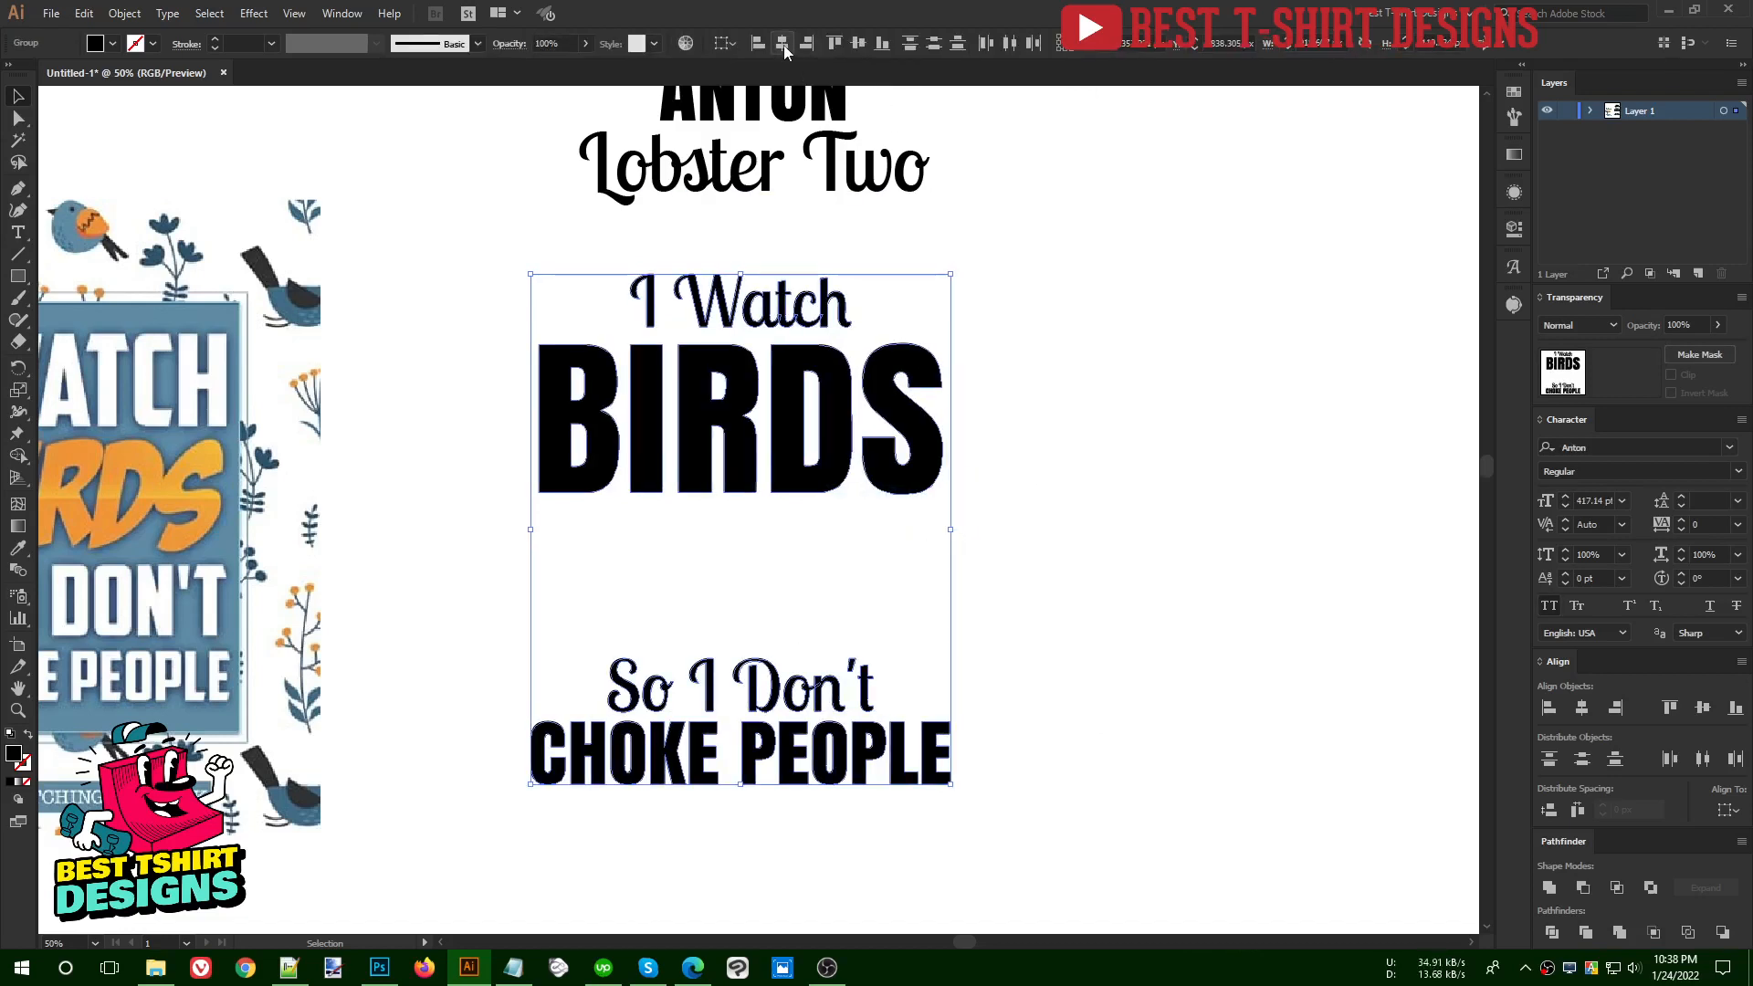
# - Move the outlined "So I Don't" and "CHOKE PEOPLE" lines up together to sit just beneath "BIRDS"
pyautogui.click(924, 606)
pyautogui.moveTo(779, 598); pyautogui.dragTo(902, 847)
pyautogui.moveTo(822, 730); pyautogui.dragTo(814, 574)
# - Distribute the vertical spacing evenly between the four outlined lines of the quote
pyautogui.moveTo(827, 726); pyautogui.dragTo(721, 292)
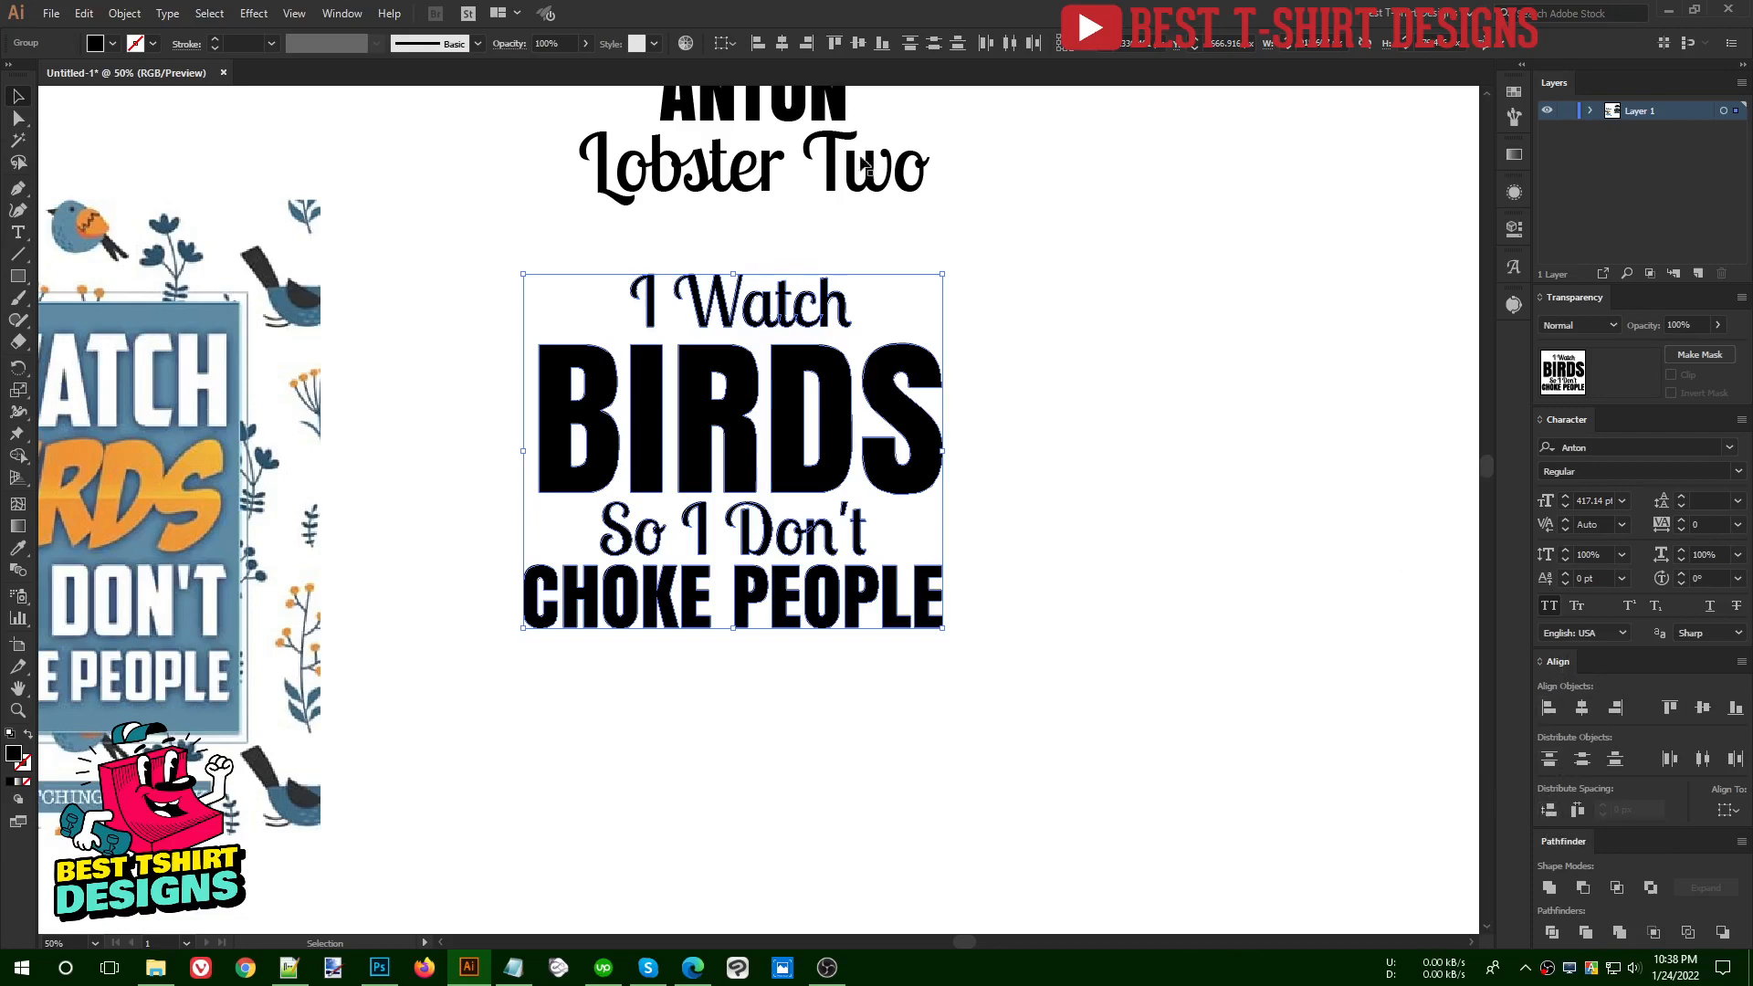
pyautogui.click(341, 14)
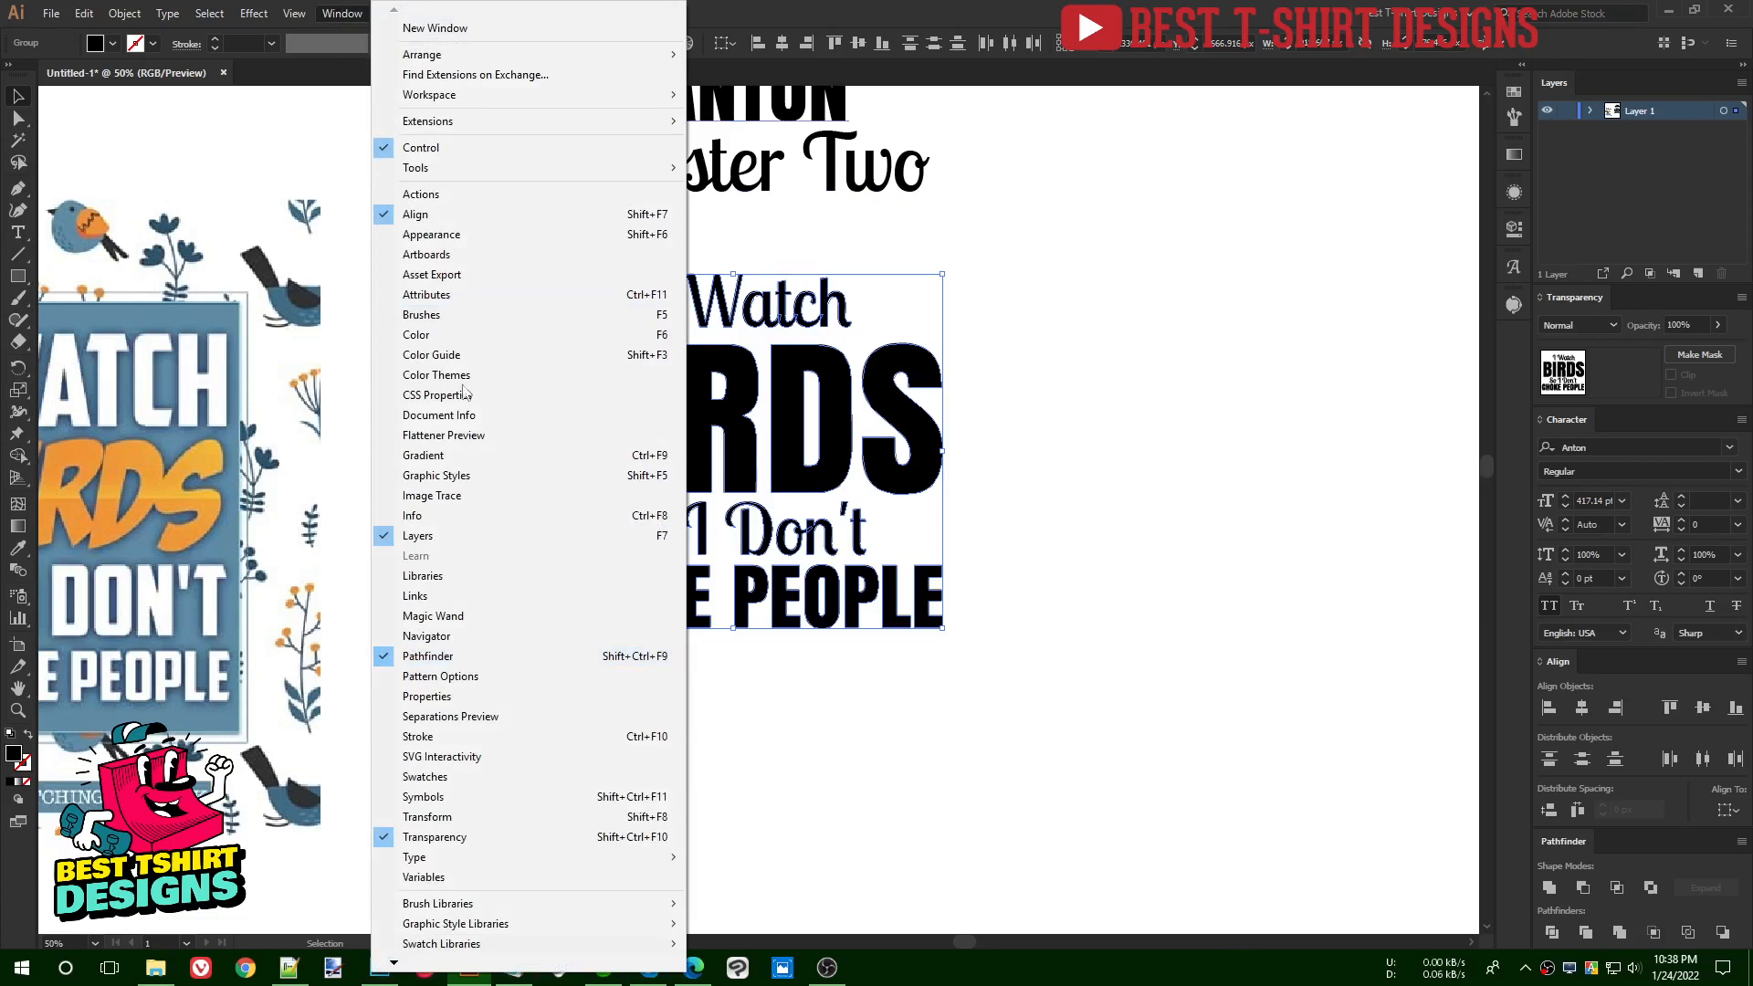
pyautogui.click(1130, 426)
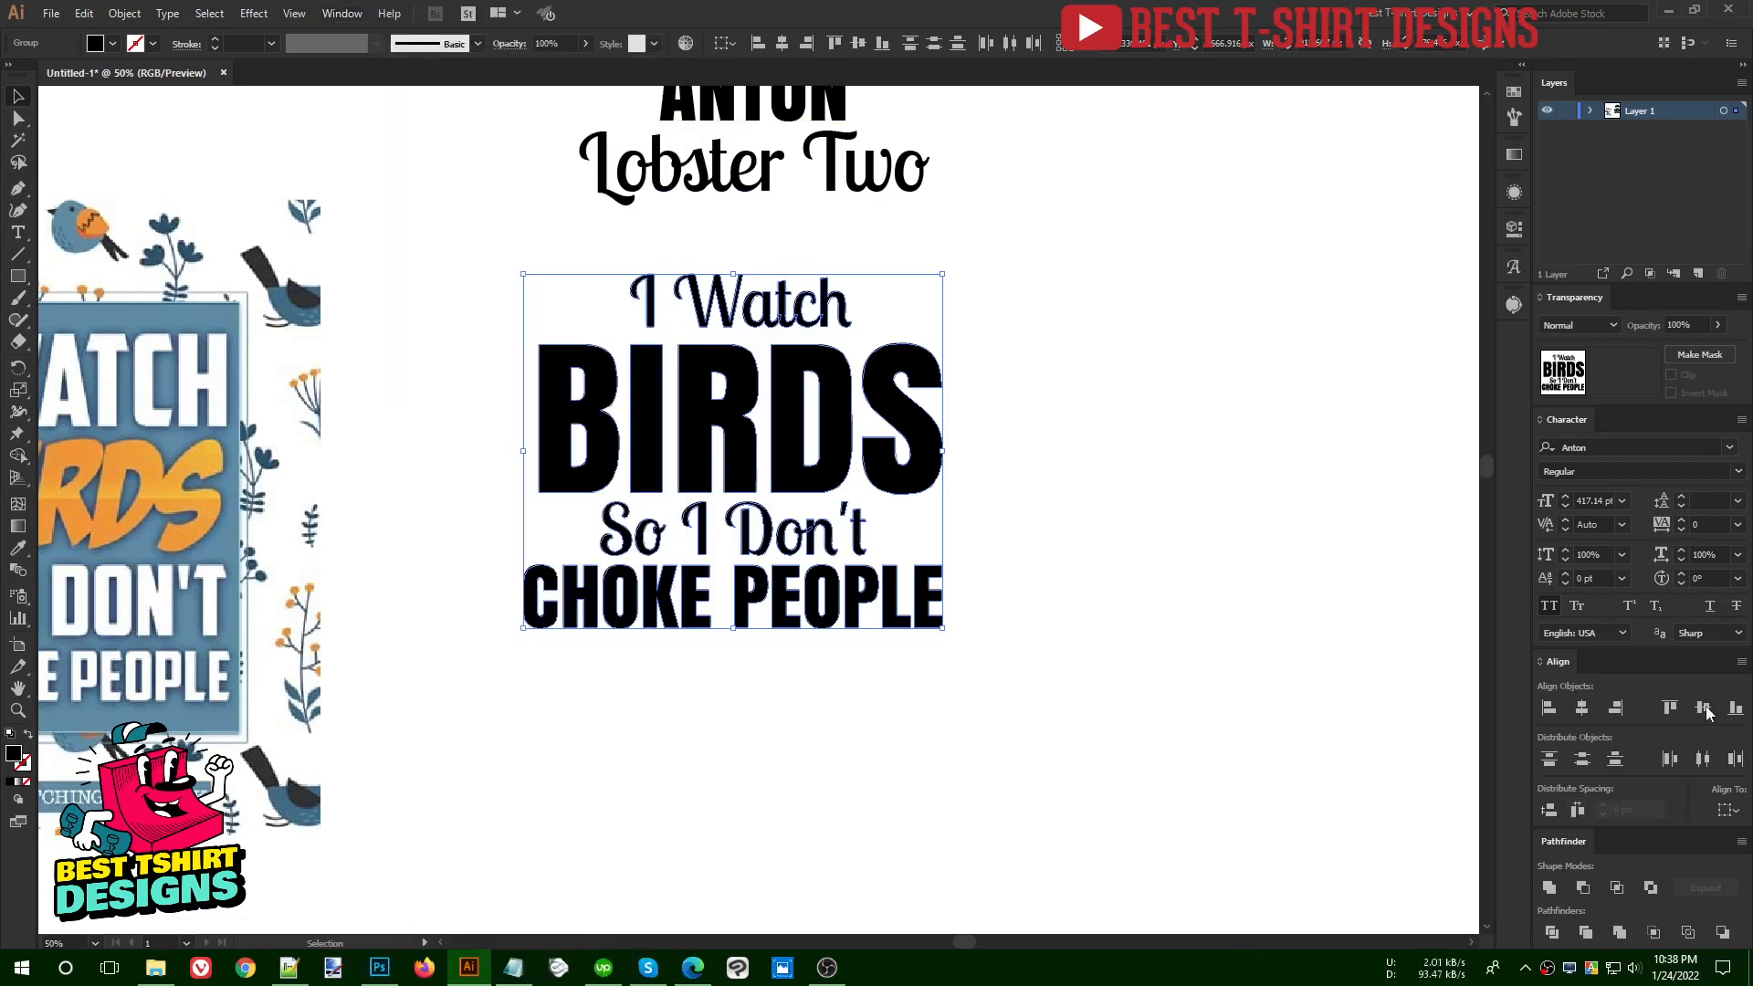
pyautogui.click(1741, 663)
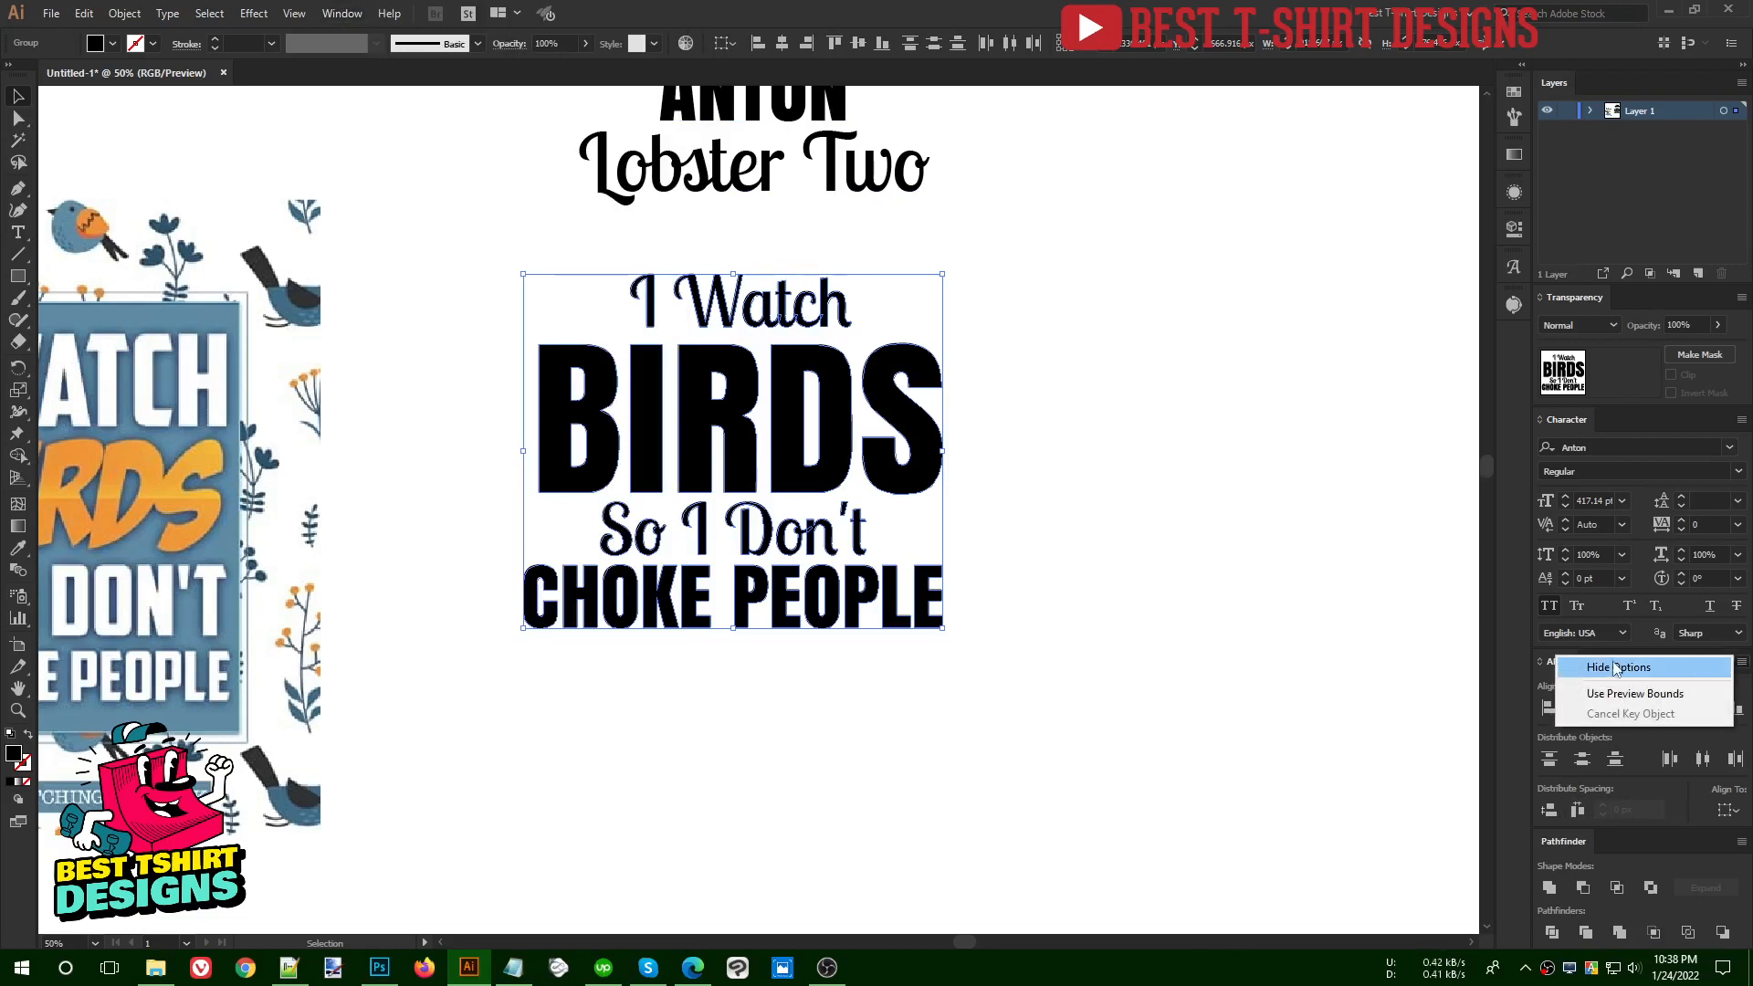
pyautogui.click(1670, 671)
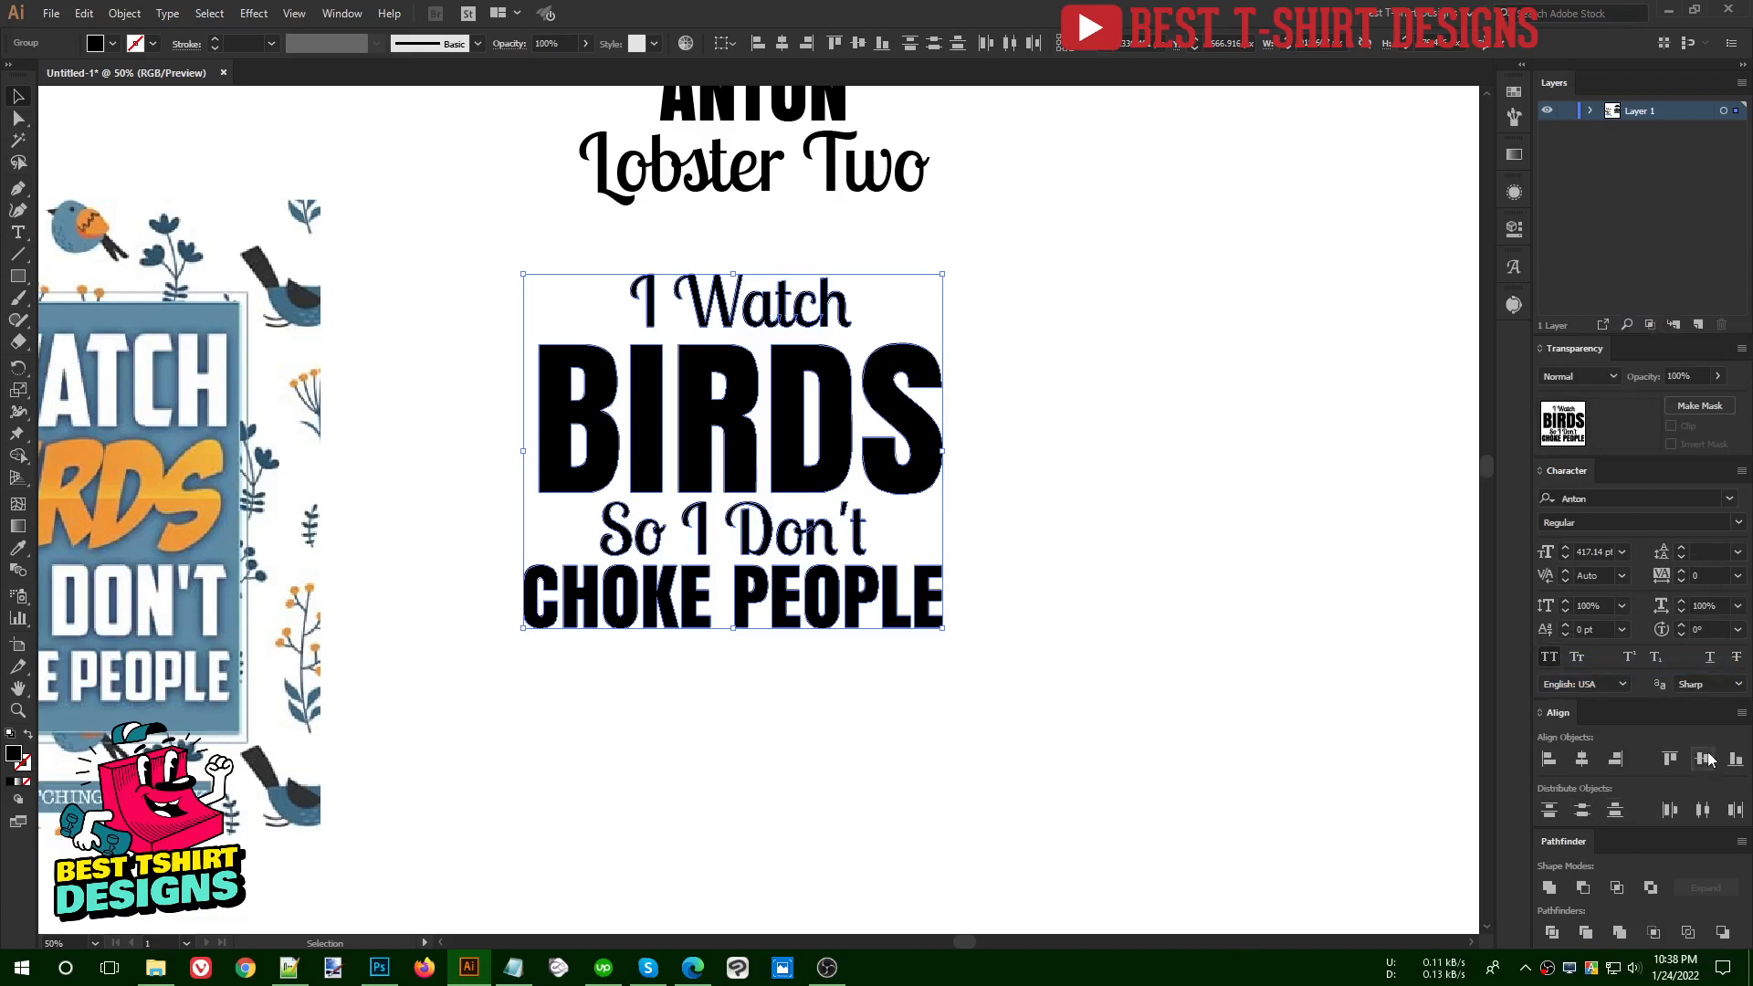
pyautogui.click(1741, 712)
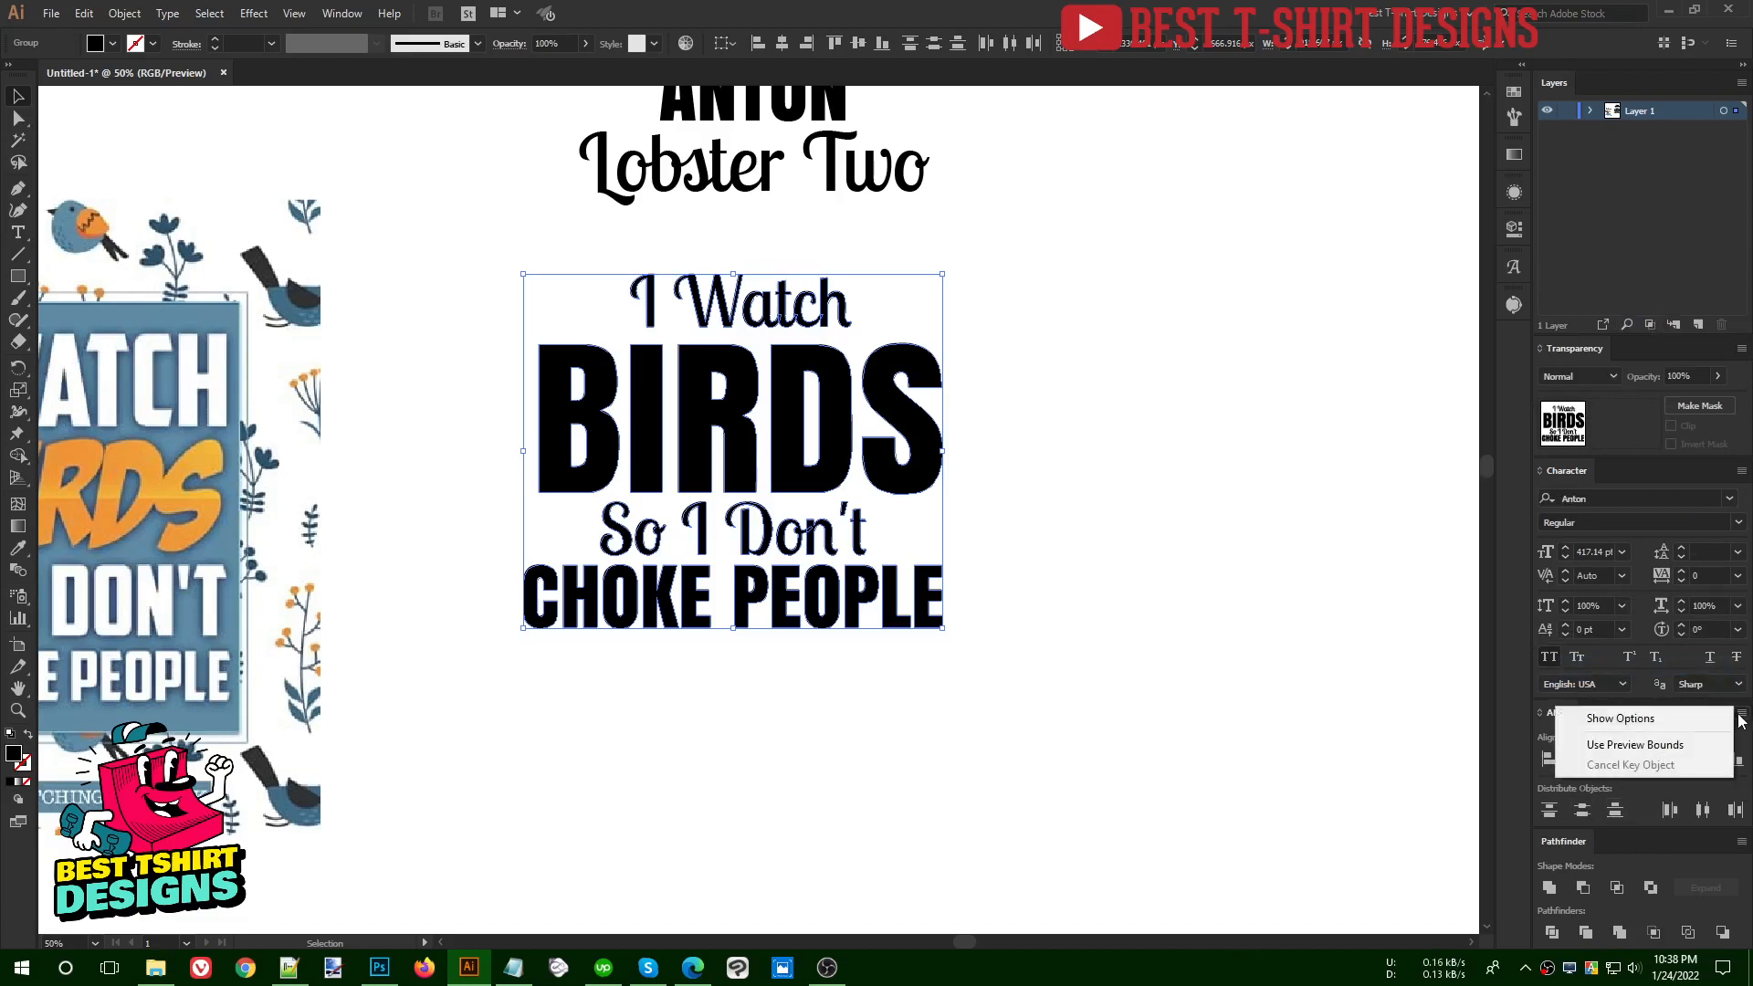
pyautogui.click(1613, 720)
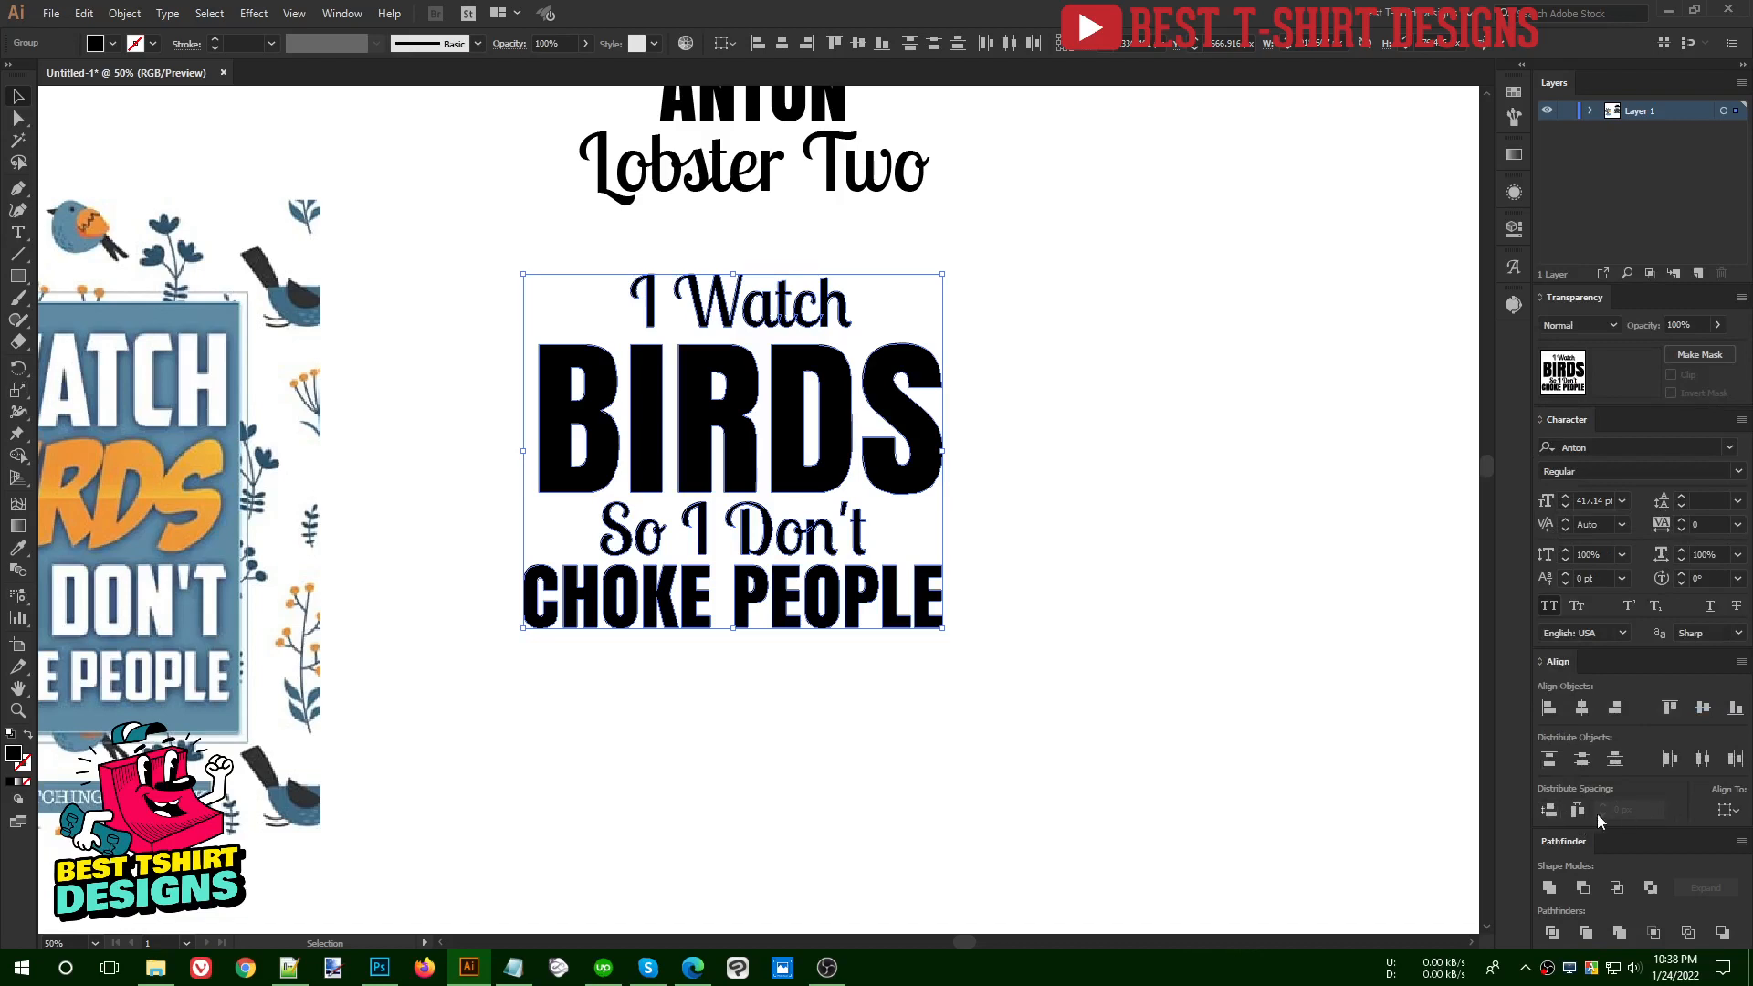
pyautogui.click(1549, 812)
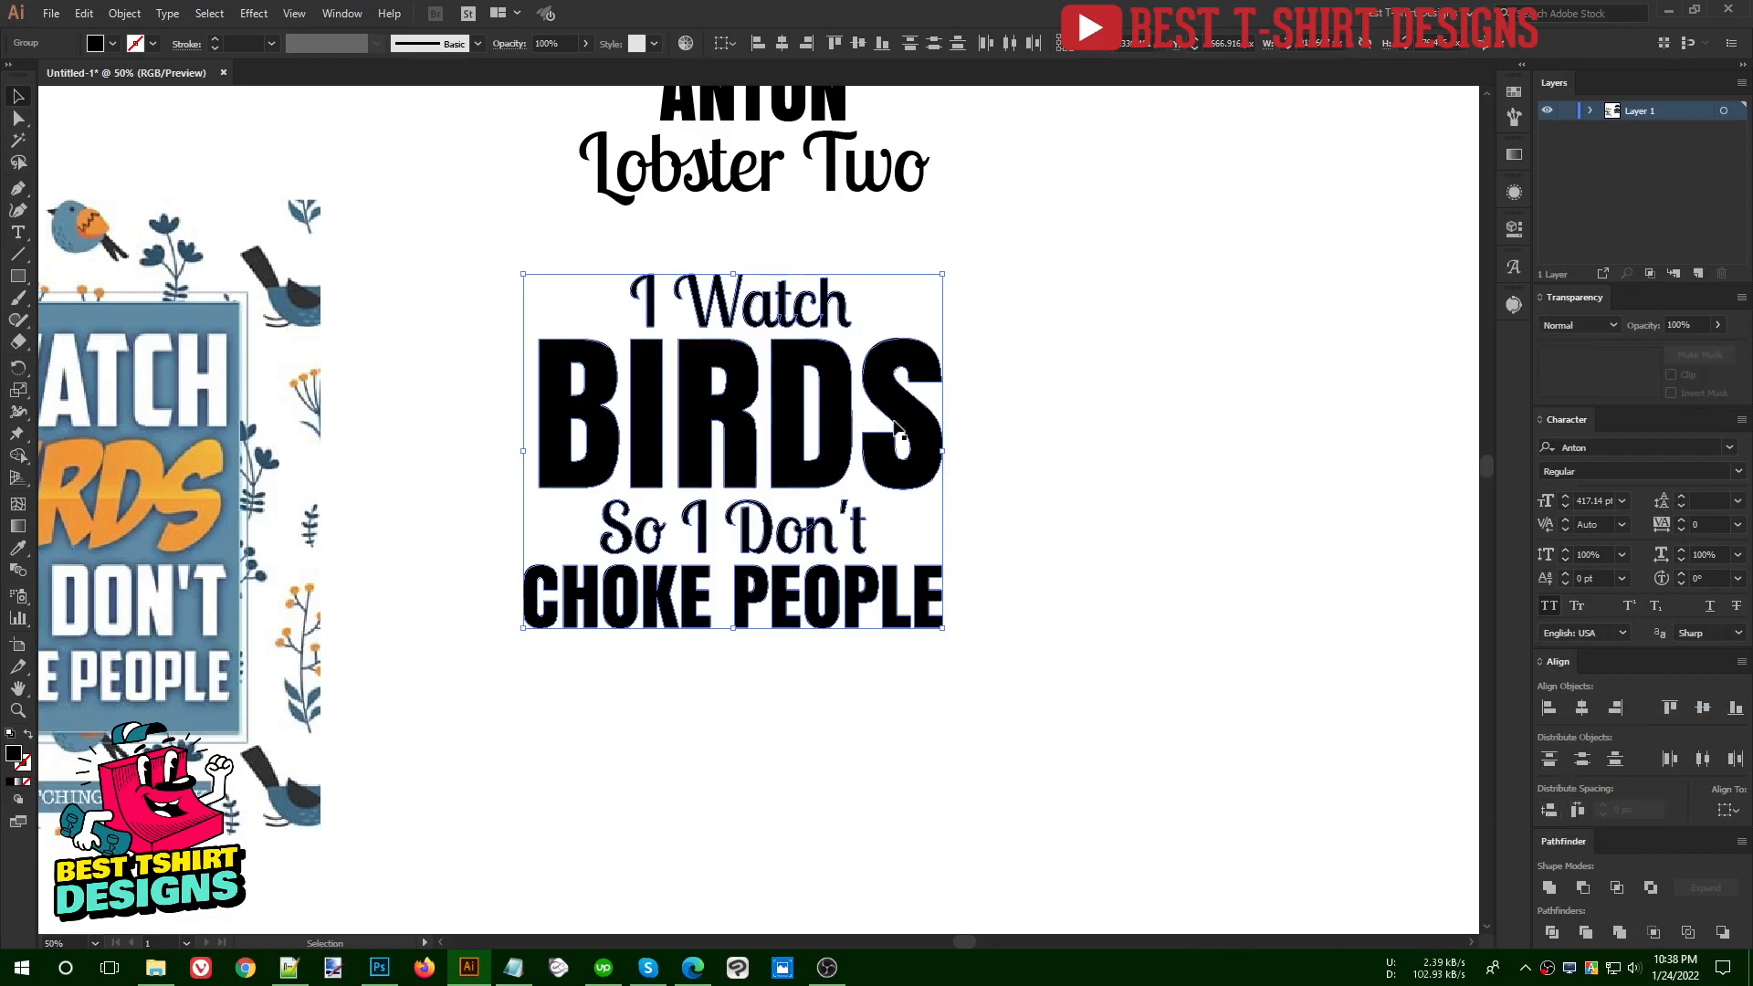
# - Move the outlined "So I Don't" and "CHOKE PEOPLE" lines down together, opening a wide gap beneath "BIRDS"
pyautogui.click(958, 512)
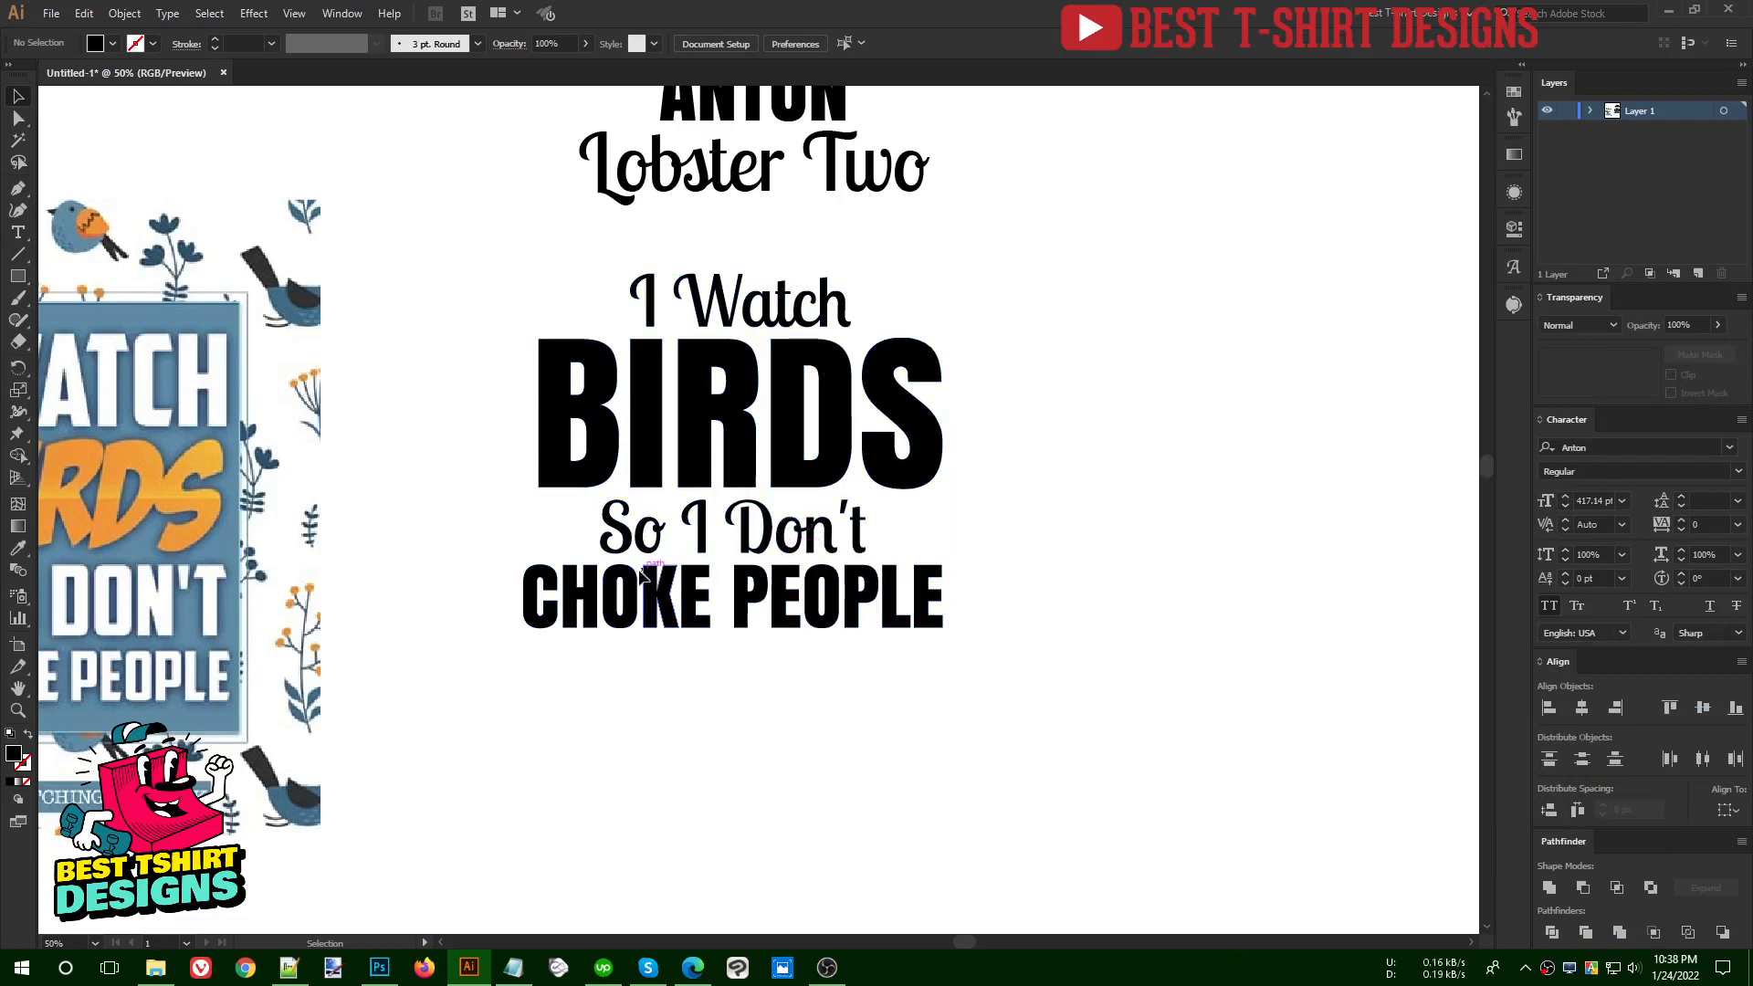
pyautogui.moveTo(855, 721); pyautogui.dragTo(768, 523)
pyautogui.hotkey('shift', 'Down')
pyautogui.hotkey('shift', 'Down')
pyautogui.hotkey('shift', 'Down')
pyautogui.hotkey('shift', 'Down')
pyautogui.hotkey('shift', 'Down')
pyautogui.hotkey('shift', 'Down')
pyautogui.hotkey('shift', 'Down')
pyautogui.hotkey('shift', 'Down')
pyautogui.hotkey('shift', 'Down')
pyautogui.hotkey('shift', 'Down')
pyautogui.hotkey('shift', 'Down')
pyautogui.hotkey('shift', 'Down')
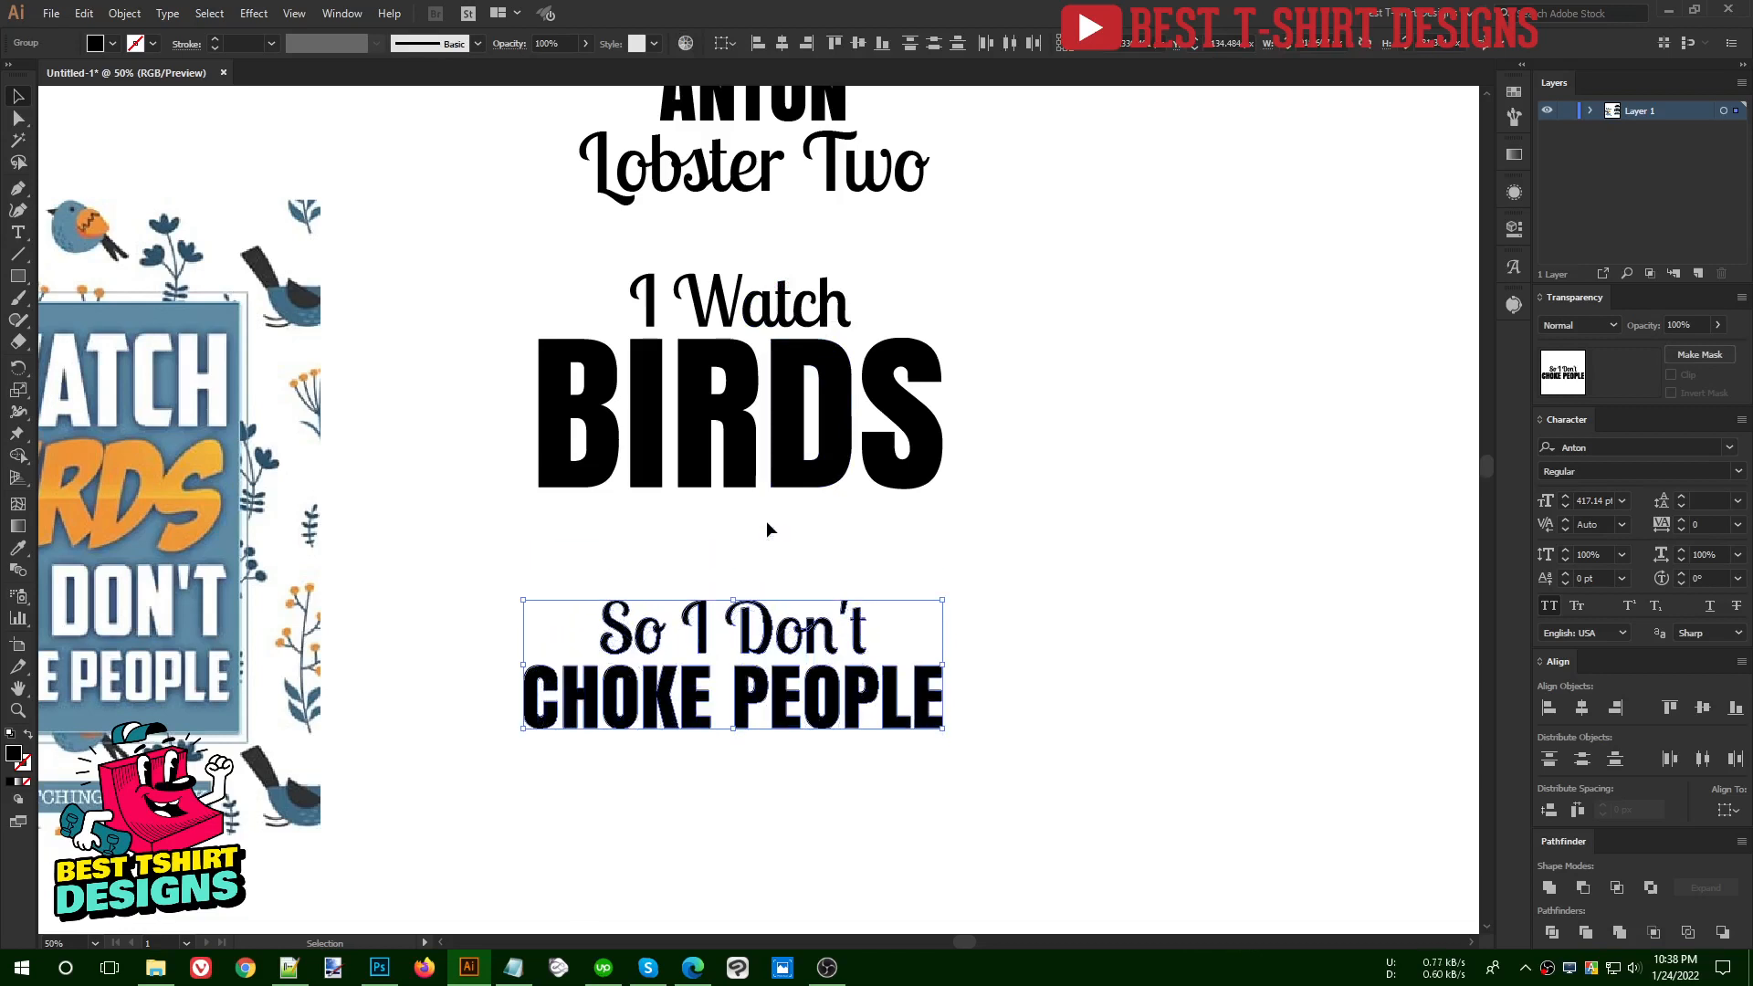
pyautogui.click(767, 522)
pyautogui.moveTo(515, 504); pyautogui.dragTo(1059, 580)
# - Centre all four lines of the bird quote horizontally on each other again
pyautogui.moveTo(1030, 795); pyautogui.dragTo(493, 265)
pyautogui.click(1089, 420)
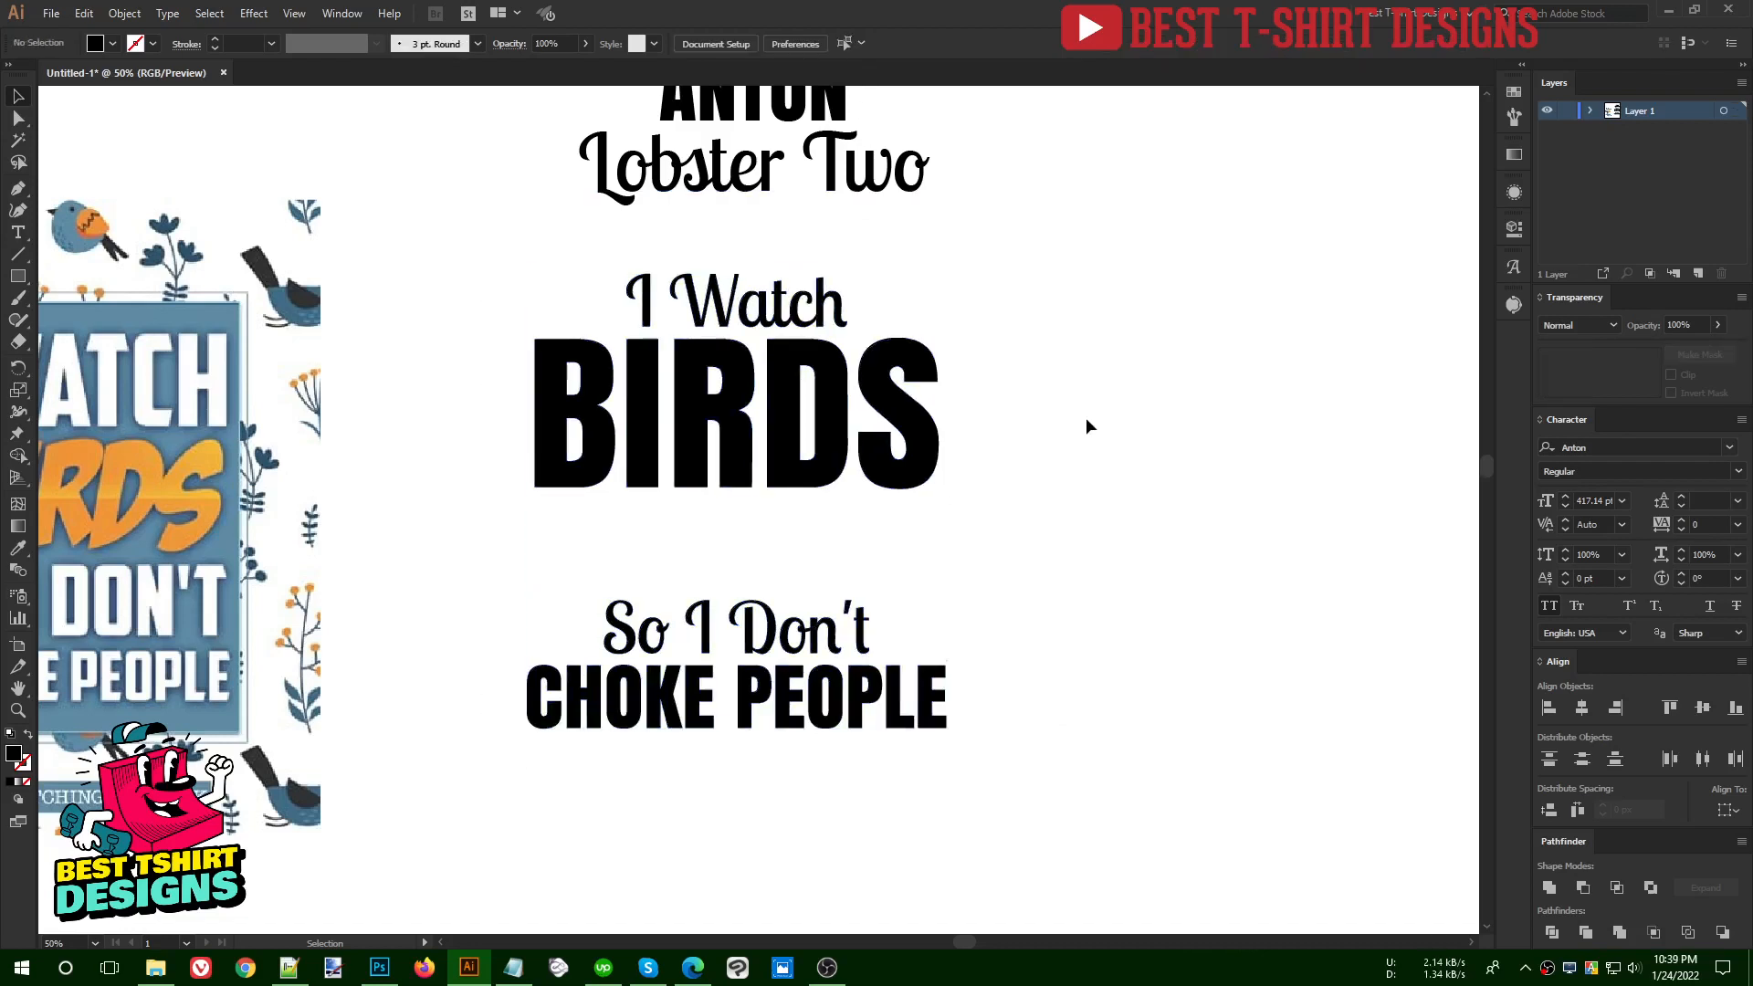
pyautogui.moveTo(970, 824); pyautogui.dragTo(488, 309)
pyautogui.click(1109, 367)
# - Show the rulers and place vertical guides at the left and right edges of "BIRDS"
pyautogui.scroll(1, 634, 623)
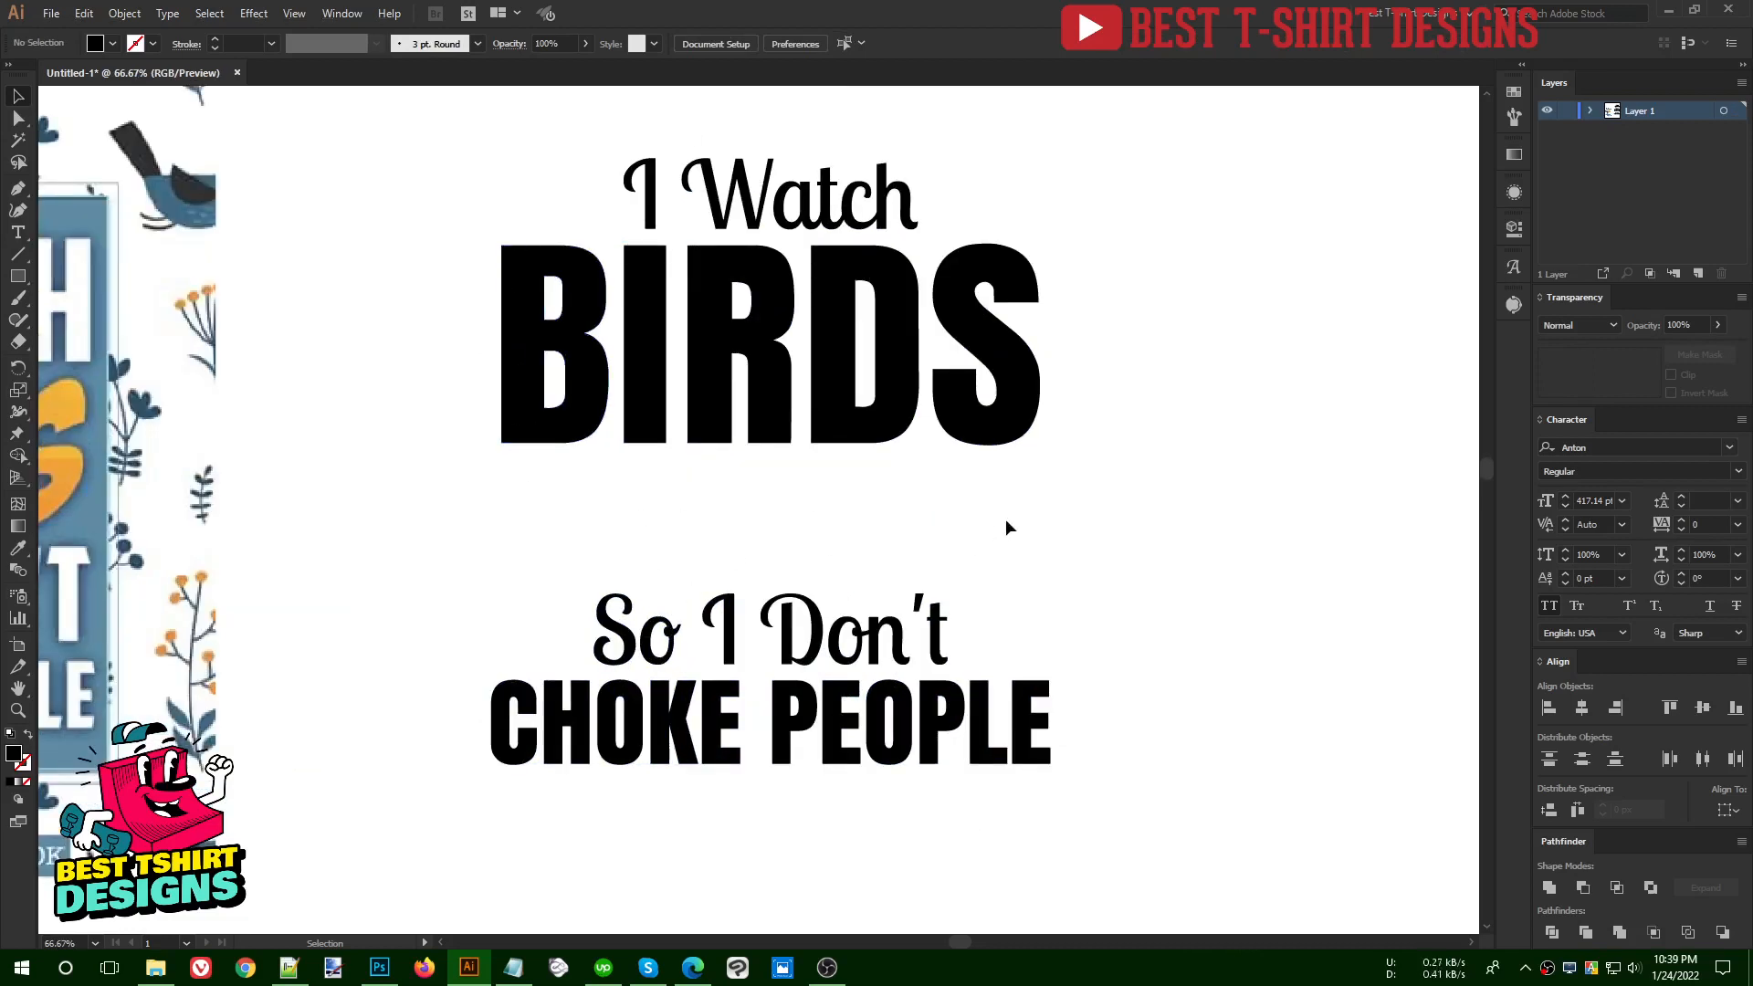
pyautogui.hotkey('ctrl', 'r')
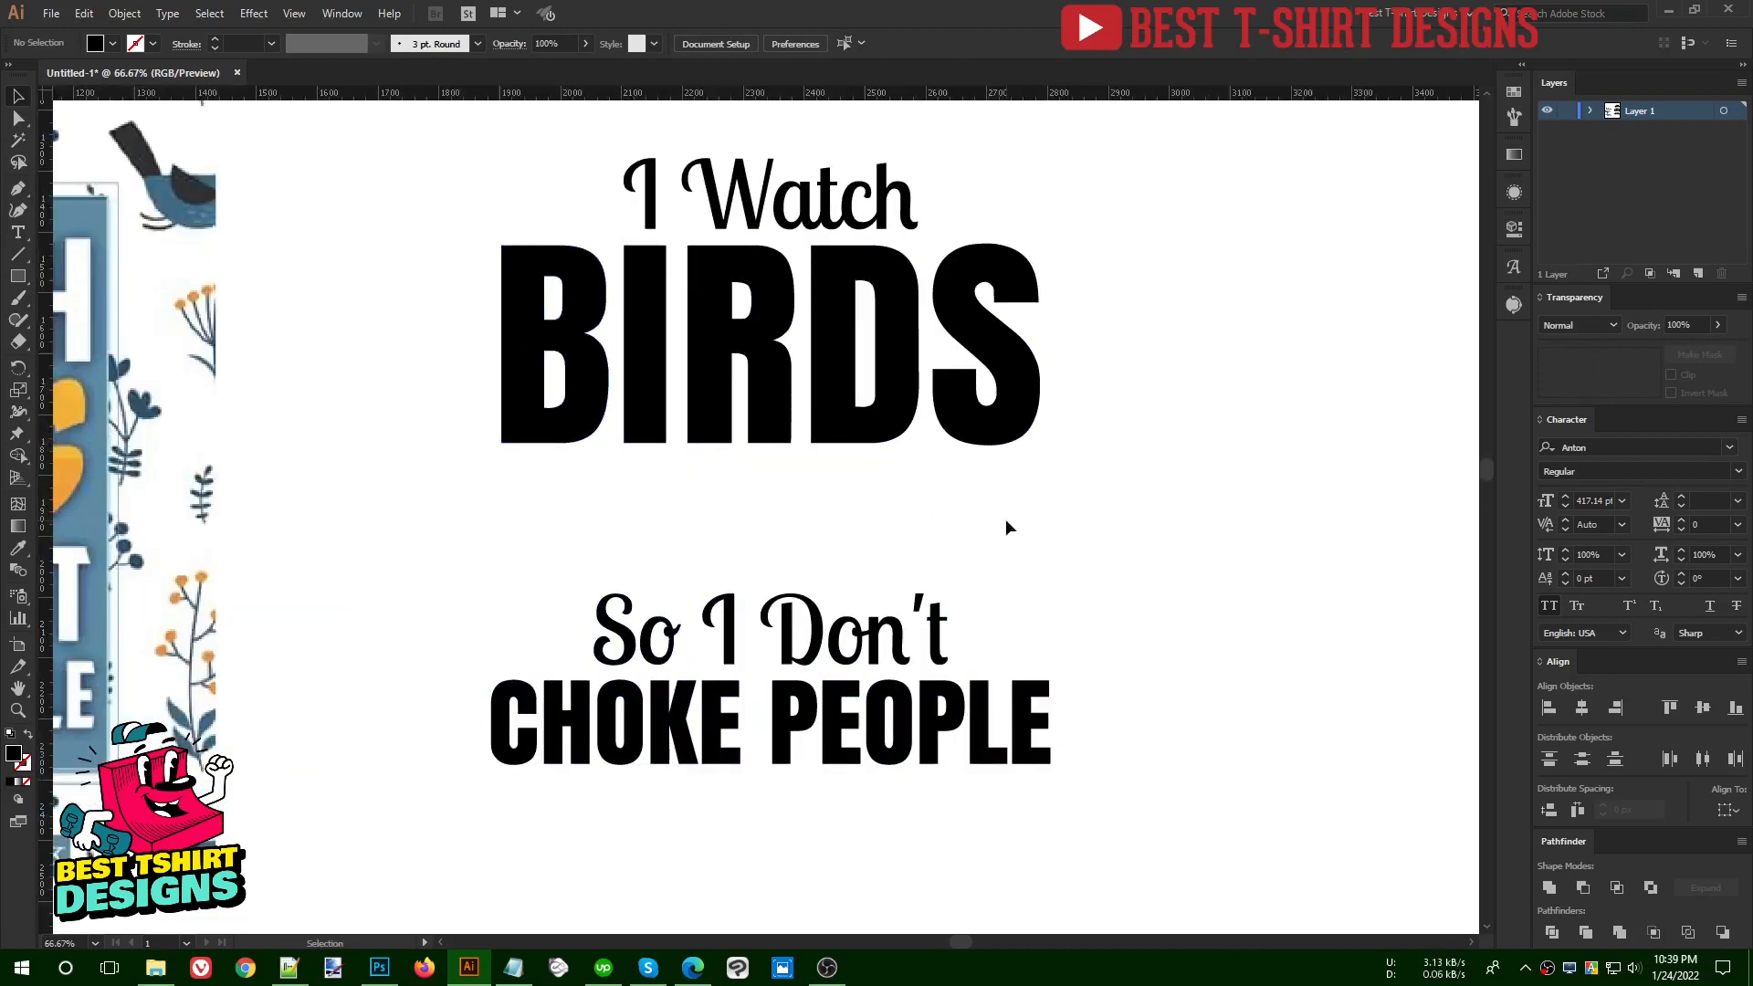
pyautogui.moveTo(1146, 101); pyautogui.dragTo(501, 522)
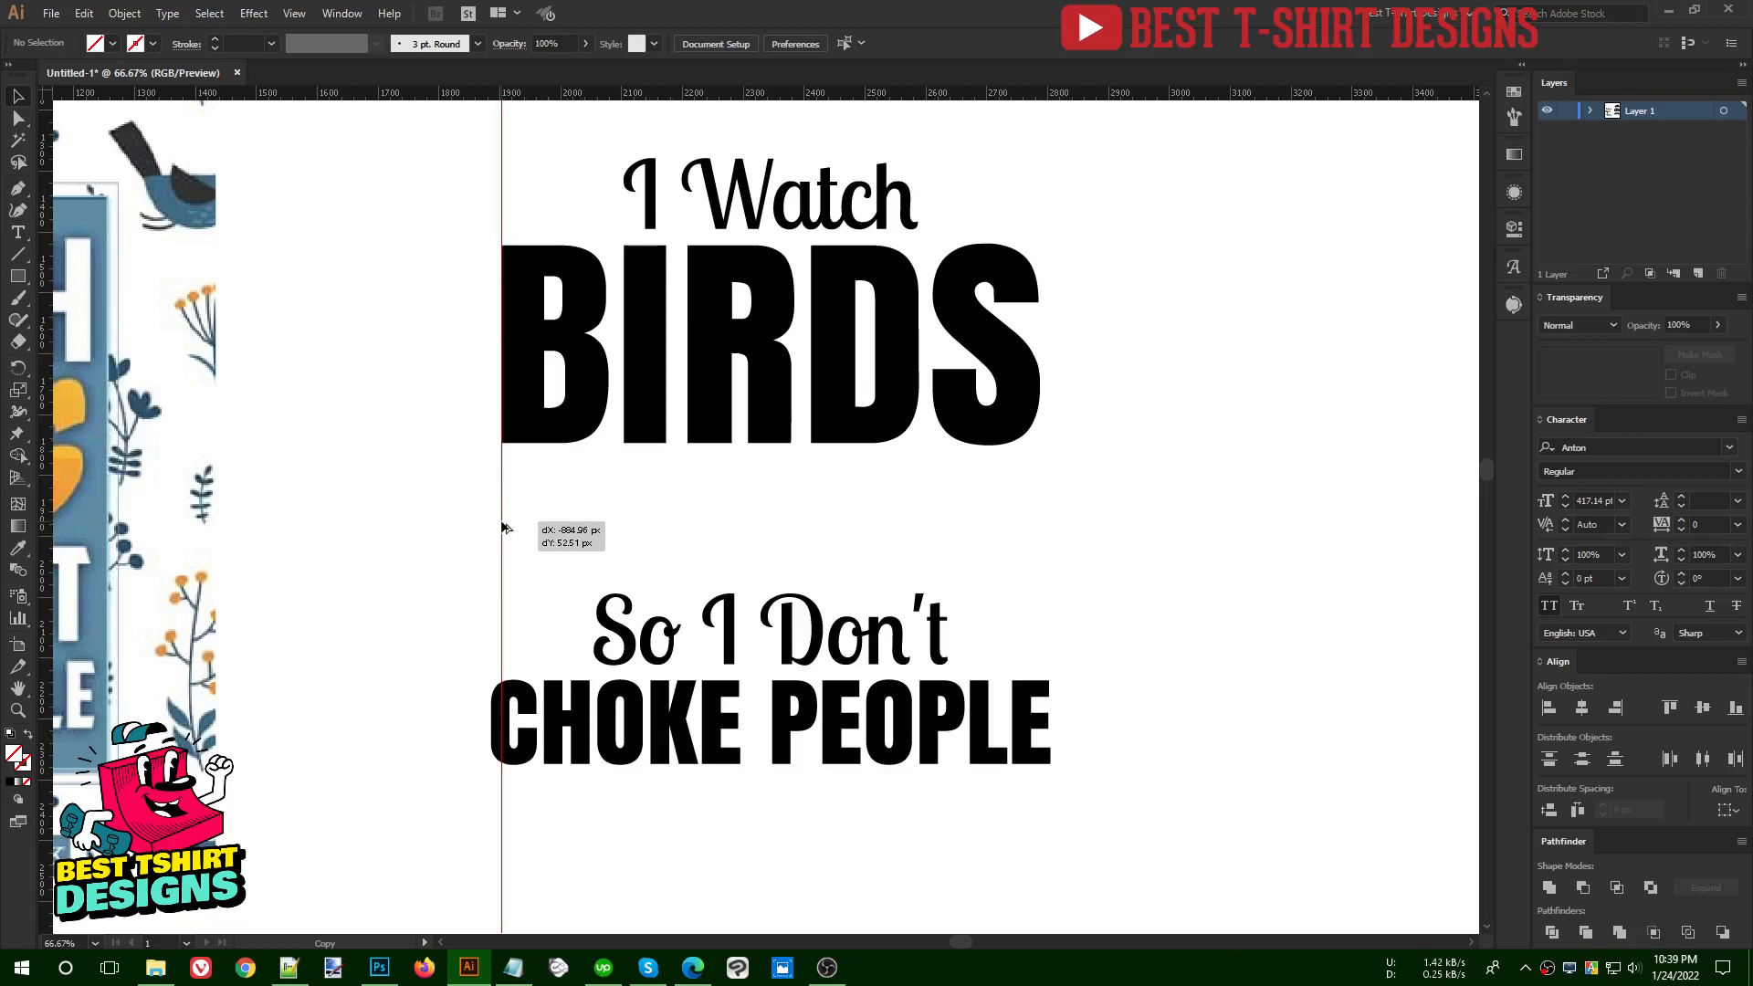
# - Narrow the "CHOKE PEOPLE" line from both sides so it fits between the two guides
pyautogui.click(1036, 736)
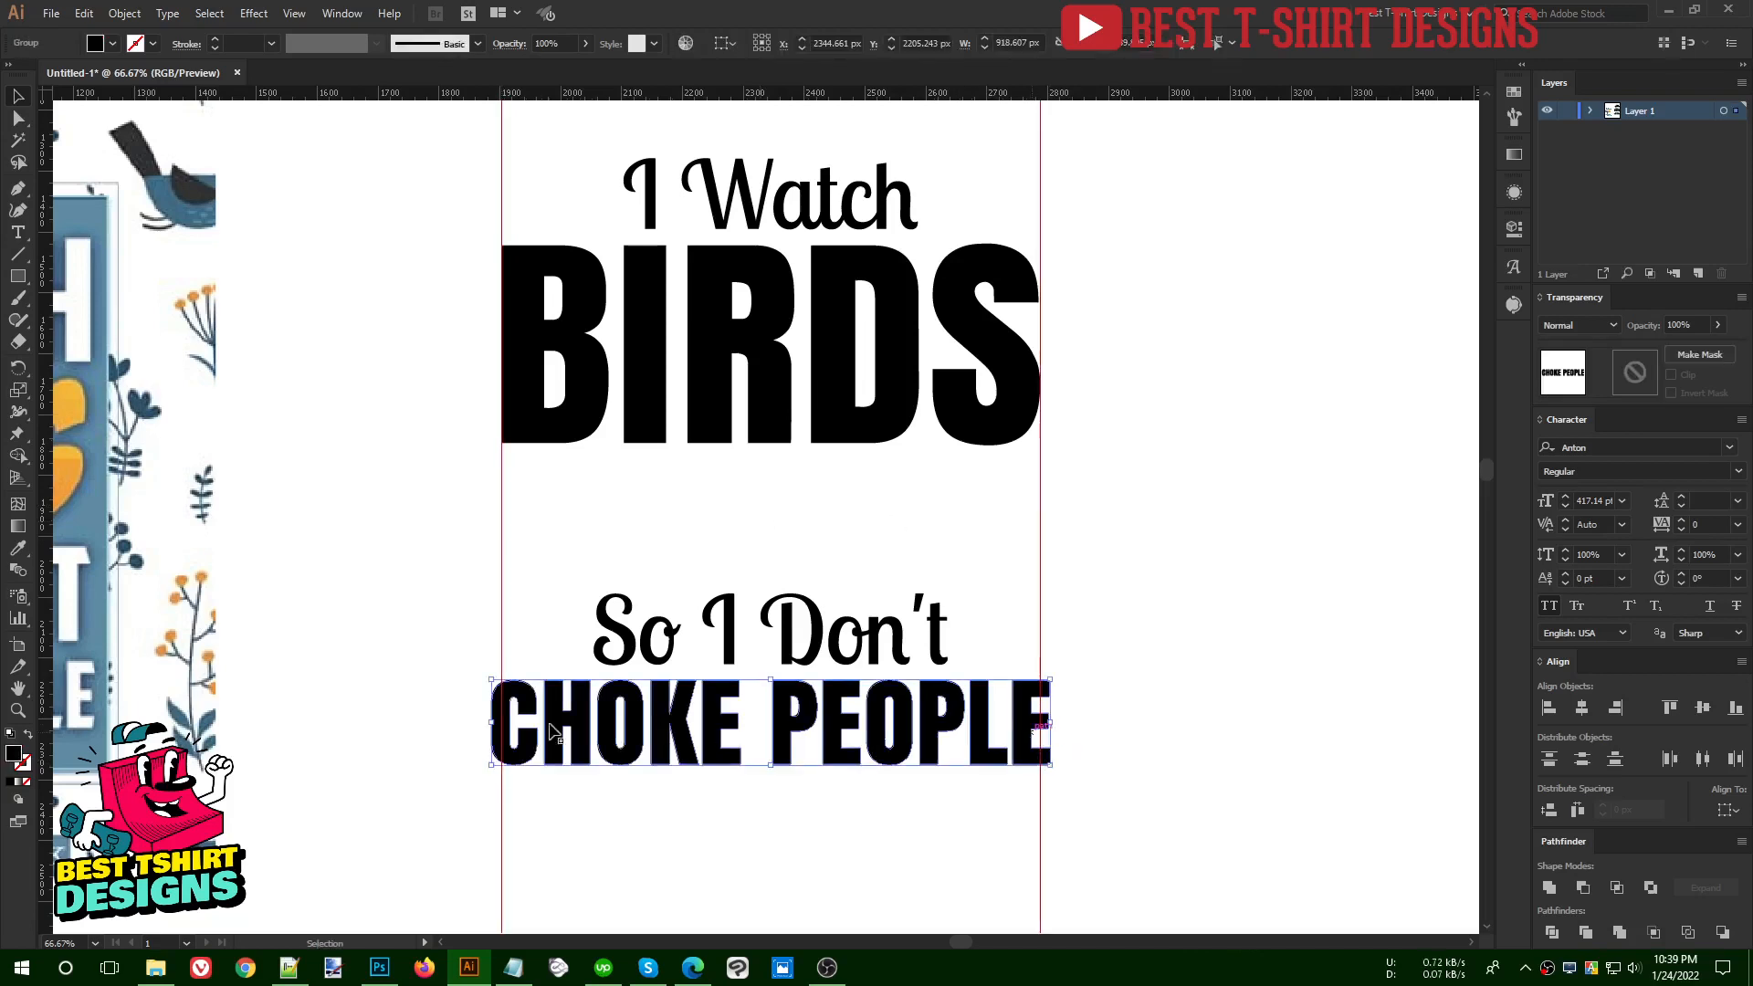
pyautogui.moveTo(1053, 723); pyautogui.dragTo(1041, 723)
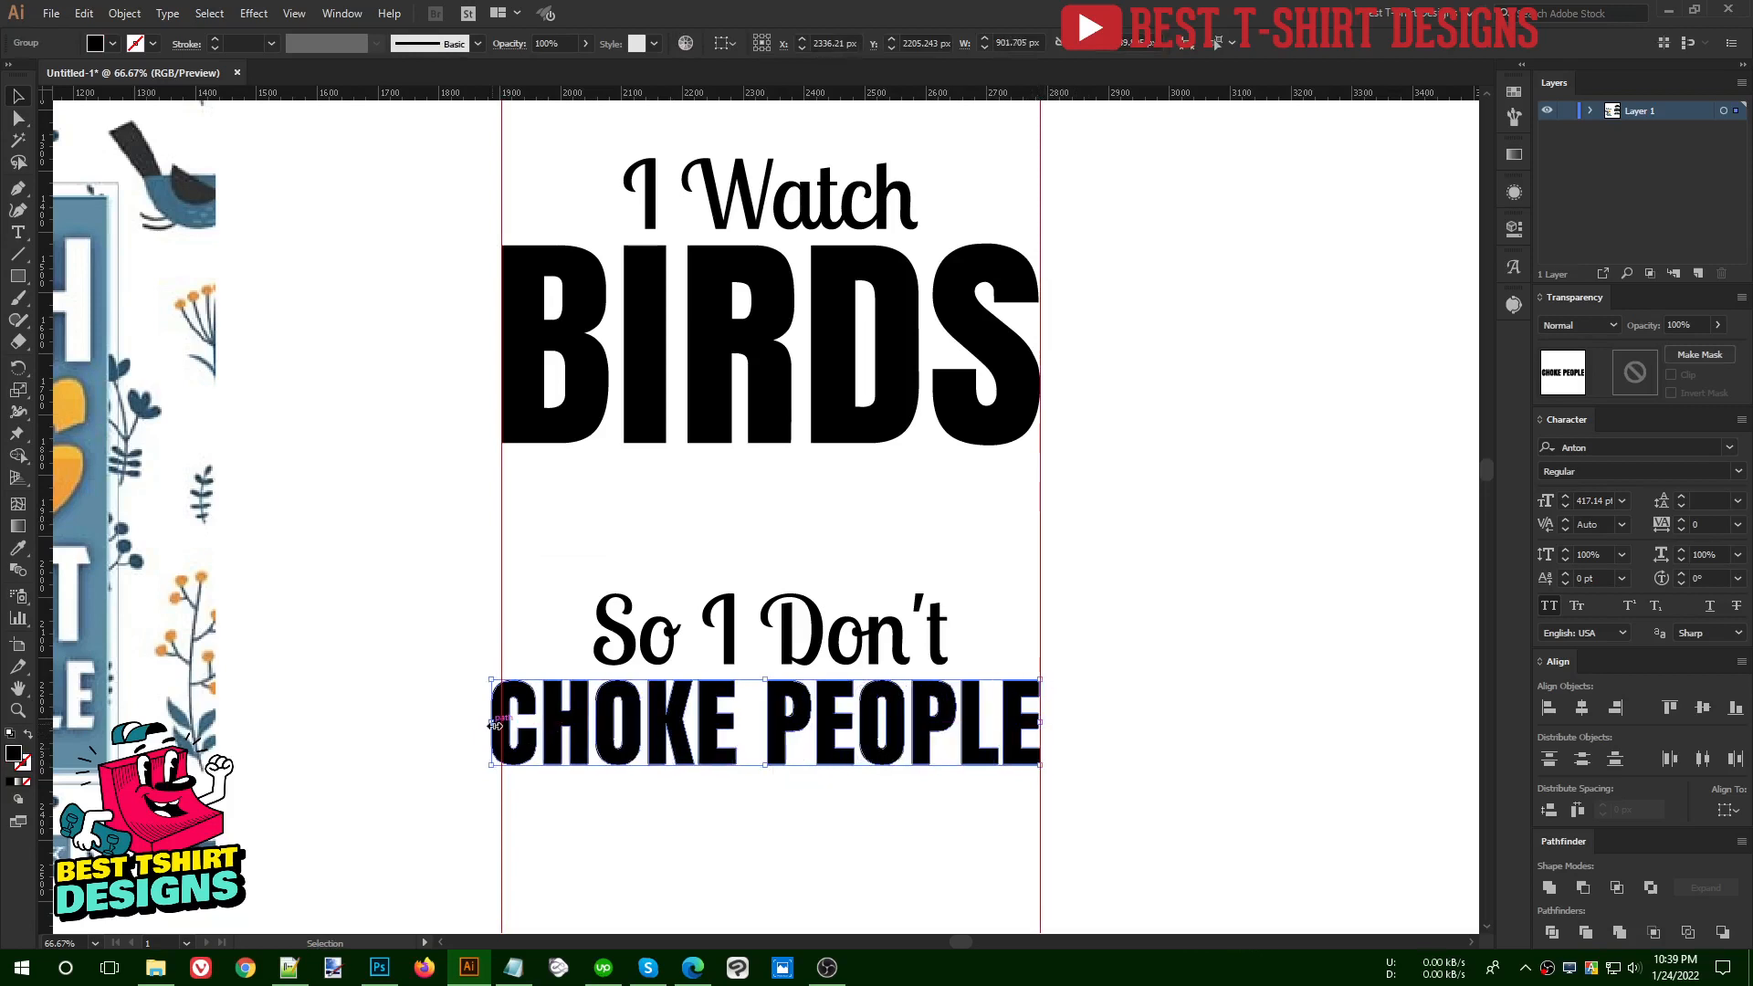
pyautogui.moveTo(493, 724); pyautogui.dragTo(501, 723)
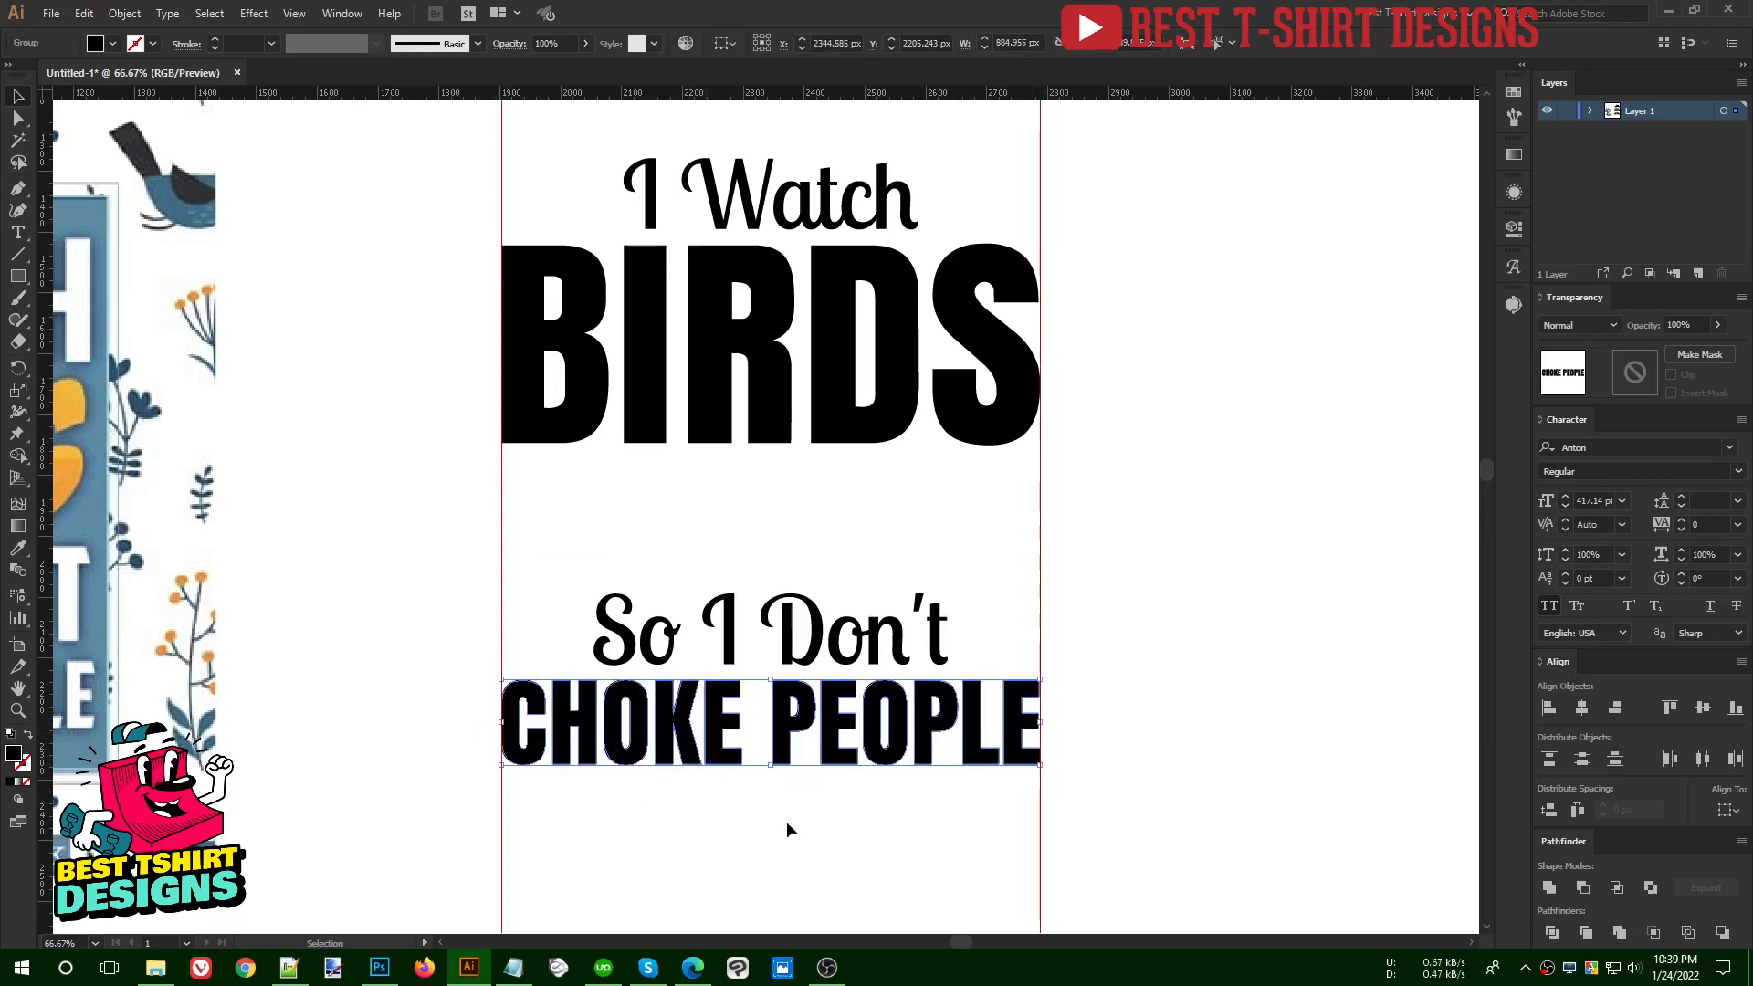
pyautogui.hotkey('ctrl', 'z')
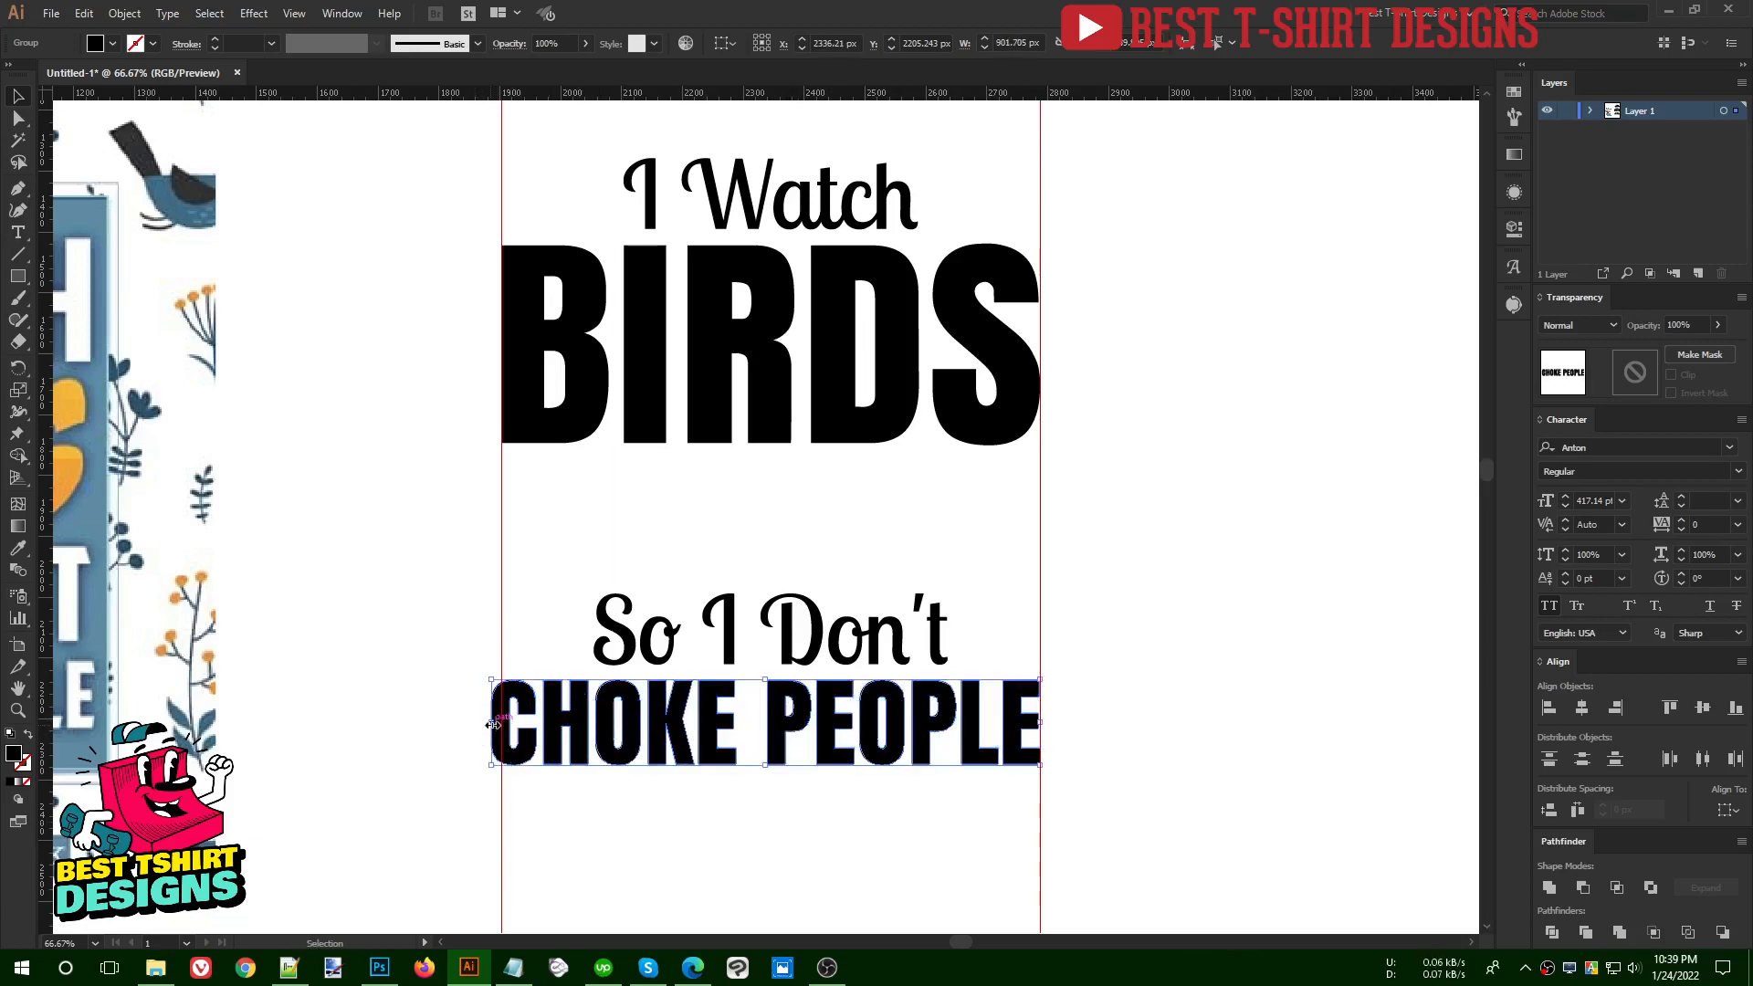
pyautogui.moveTo(492, 723)
pyautogui.mouseDown()
pyautogui.moveTo(525, 722)
pyautogui.moveTo(502, 723)
pyautogui.mouseUp()
pyautogui.hotkey('ctrl', 'z')
pyautogui.click(787, 857)
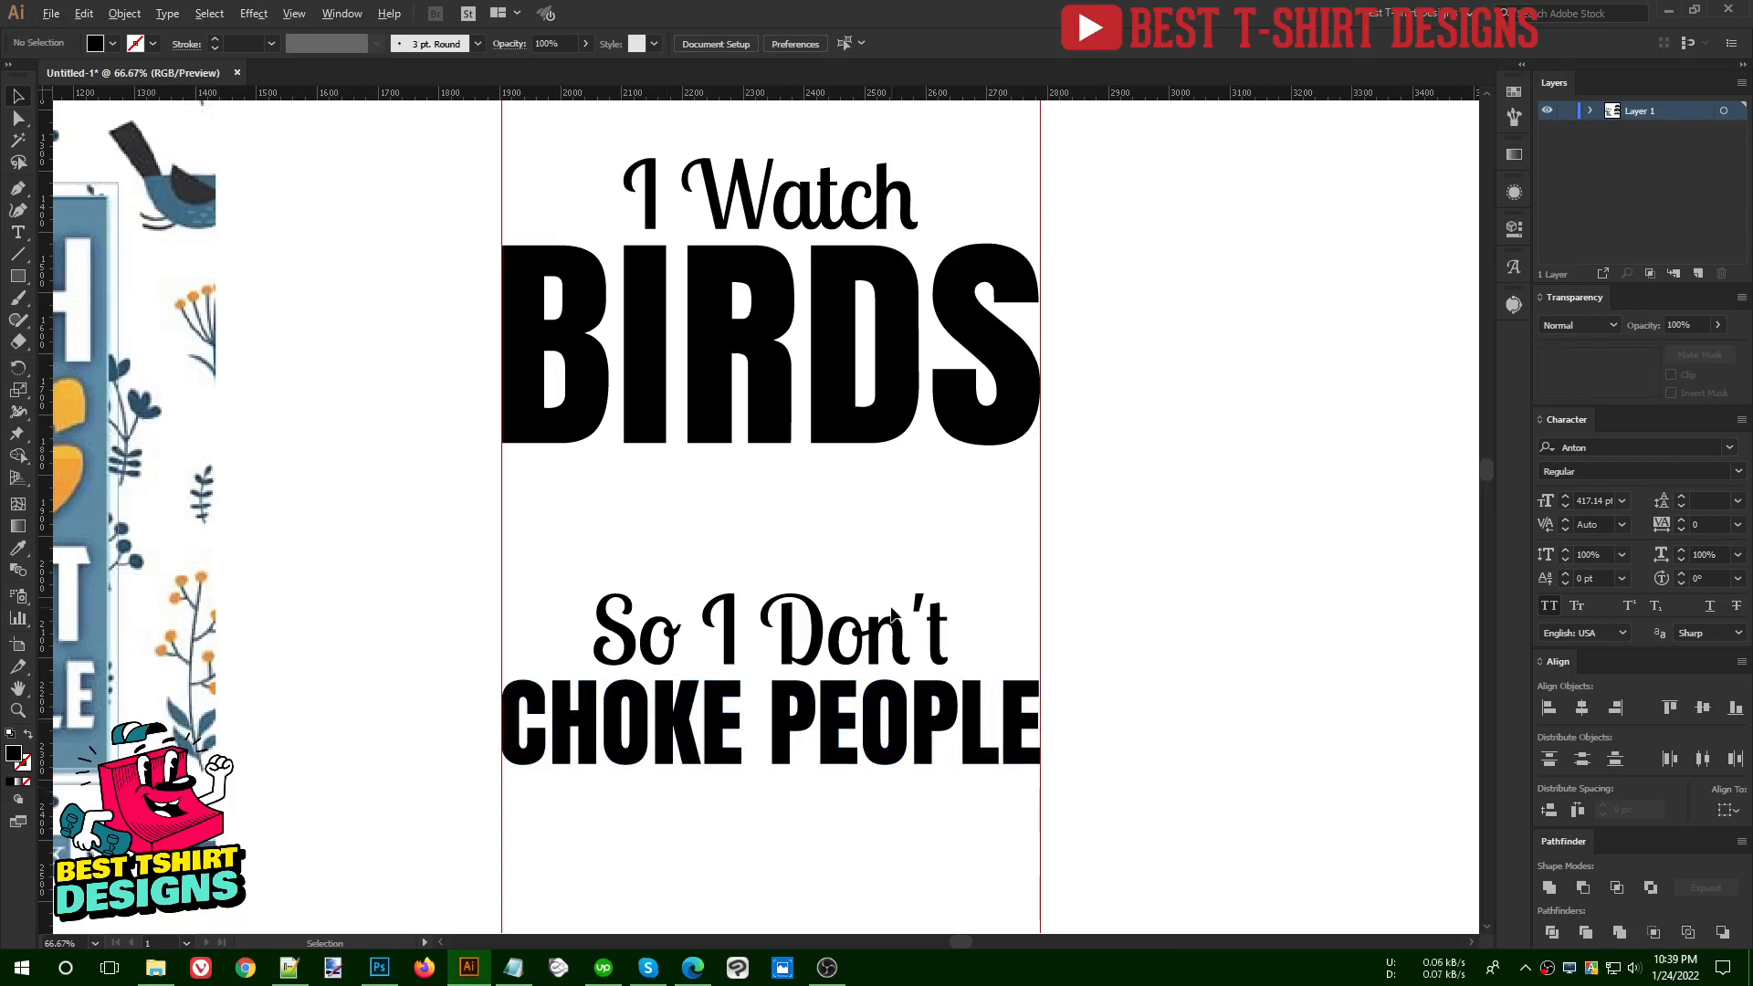
# - Fine-tune the right edge of "CHOKE PEOPLE" so its last letter meets the guide exactly
pyautogui.keyDown('alt'); pyautogui.scroll(4, 1056, 732); pyautogui.keyUp('alt')
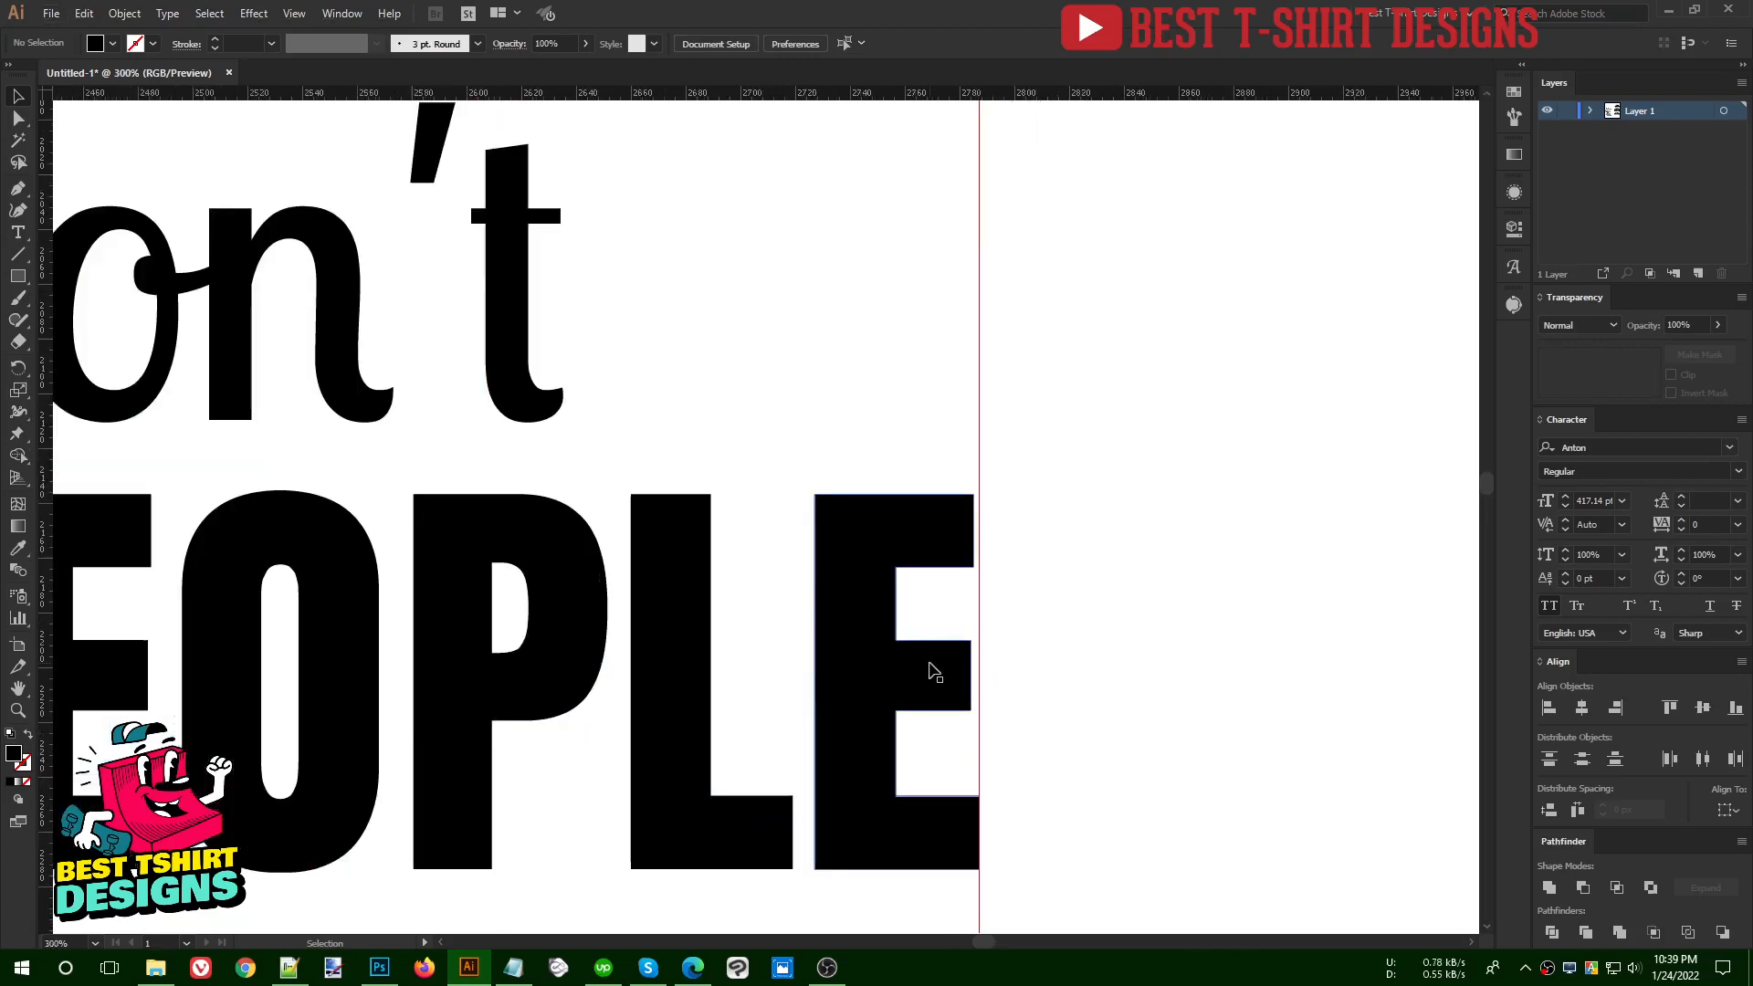
pyautogui.click(936, 673)
pyautogui.moveTo(982, 682); pyautogui.dragTo(983, 683)
pyautogui.click(1127, 674)
pyautogui.keyDown('alt'); pyautogui.scroll(-4, 963, 572); pyautogui.keyUp('alt')
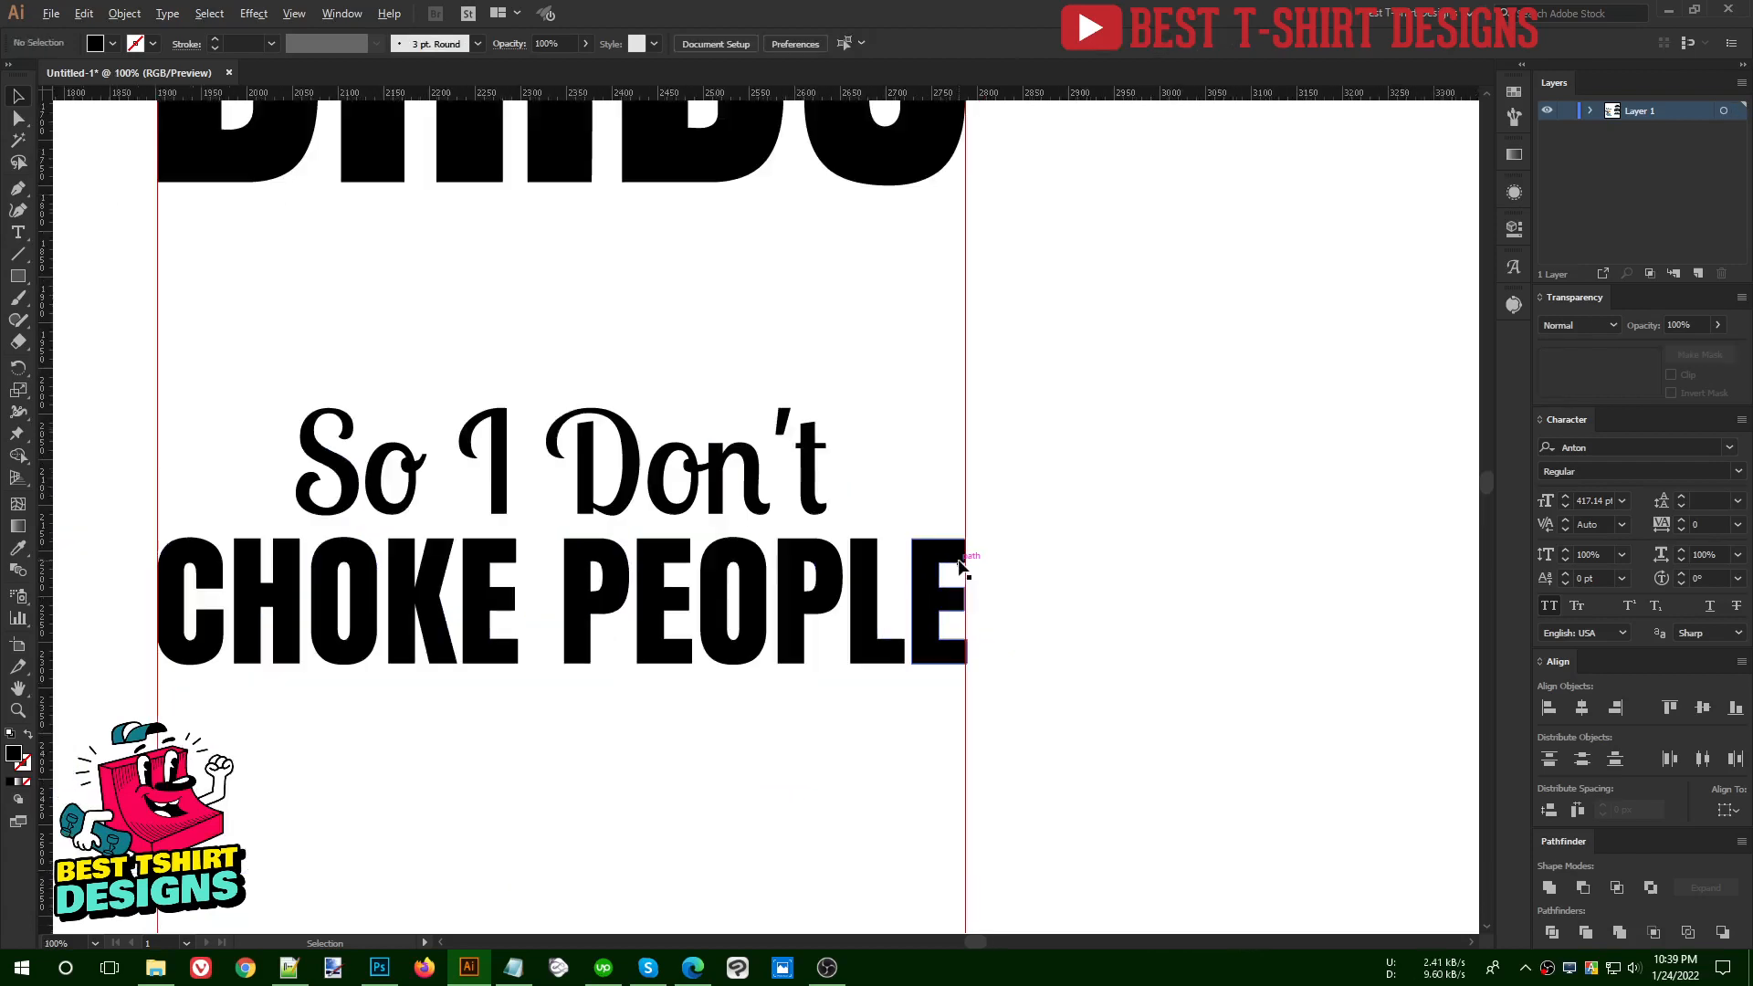
# - Select both vertical guides and delete them
pyautogui.moveTo(315, 682); pyautogui.dragTo(1121, 842)
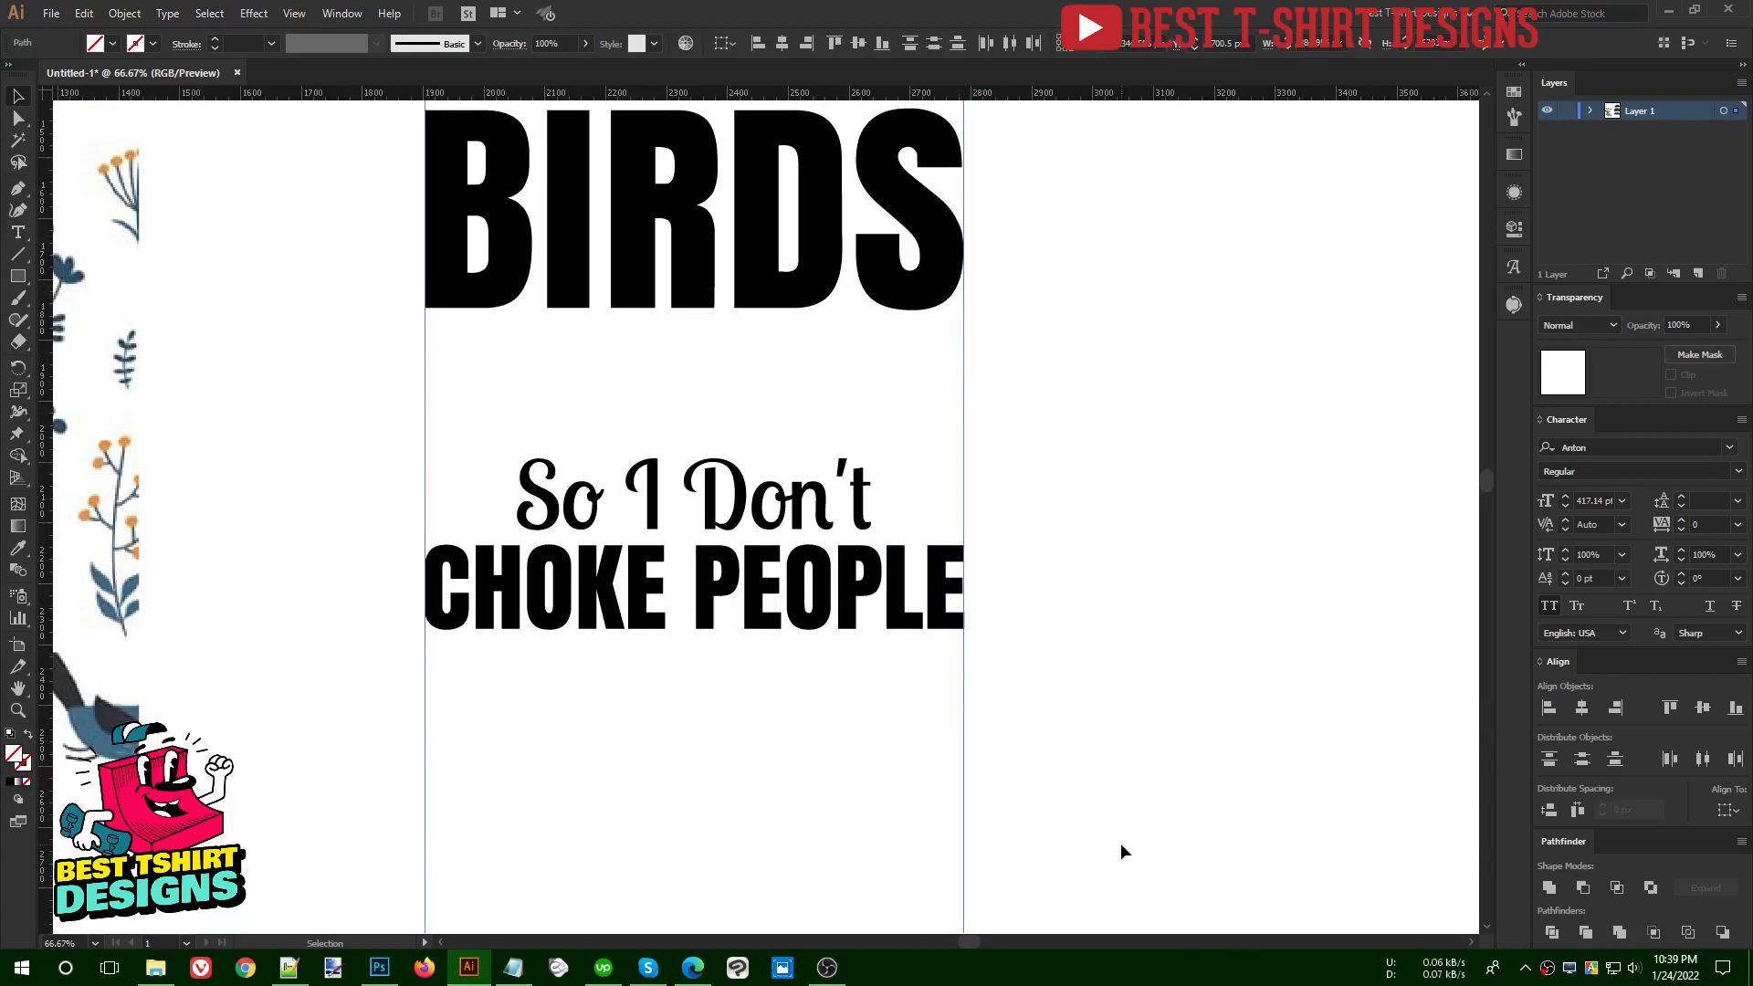
pyautogui.click(1120, 842)
pyautogui.keyDown('alt'); pyautogui.scroll(-1, 1071, 831); pyautogui.keyUp('alt')
pyautogui.scroll(3, 1061, 764)
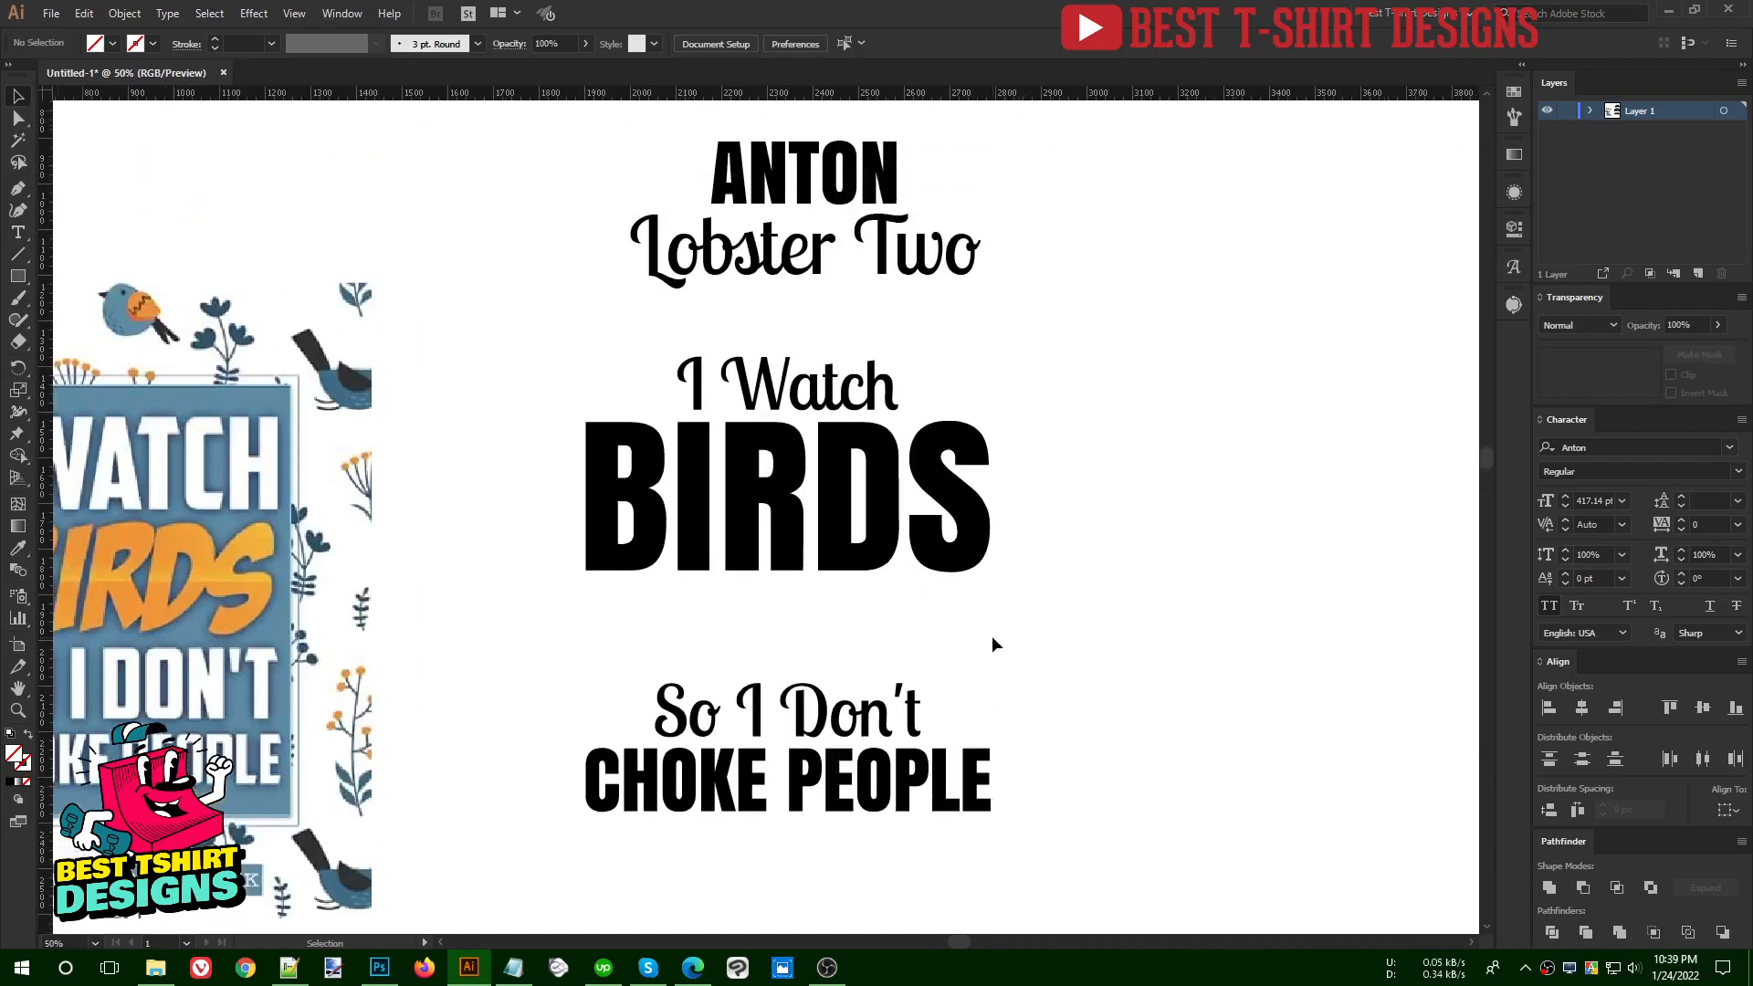
# - Switch to Edge and examine the image results for "i watch birds so i don't choke people" and related bird shirts for illustration ideas
pyautogui.click(694, 967)
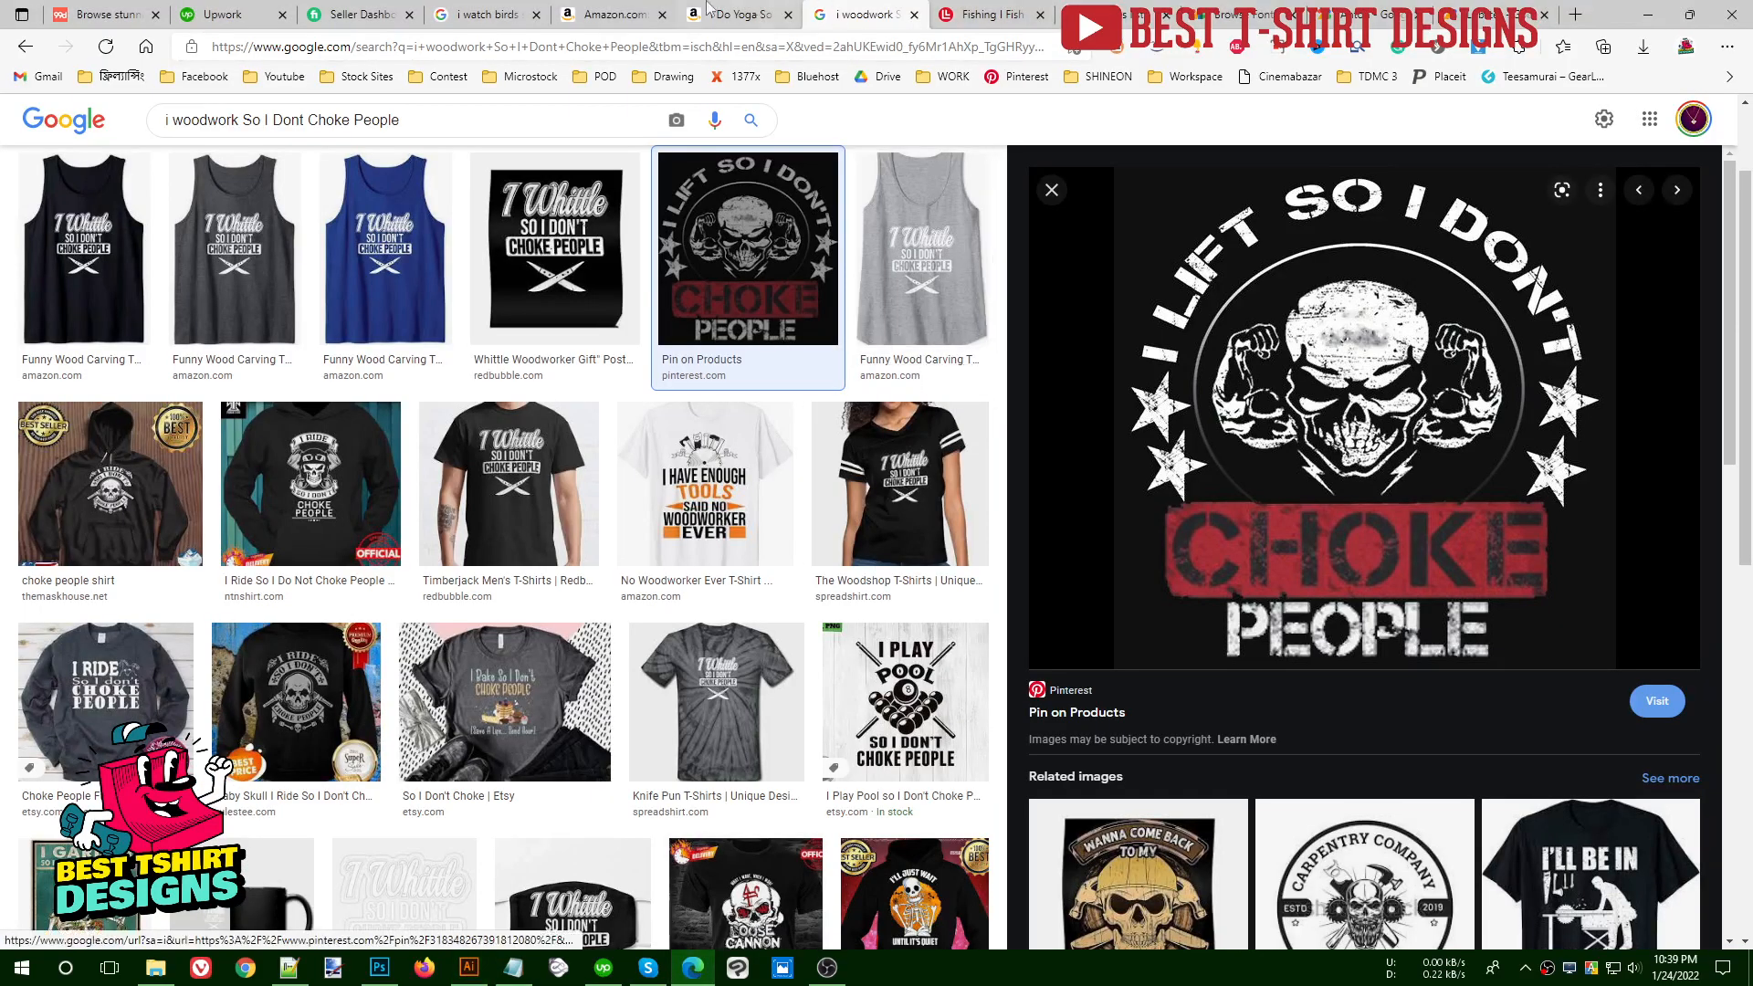
pyautogui.click(489, 14)
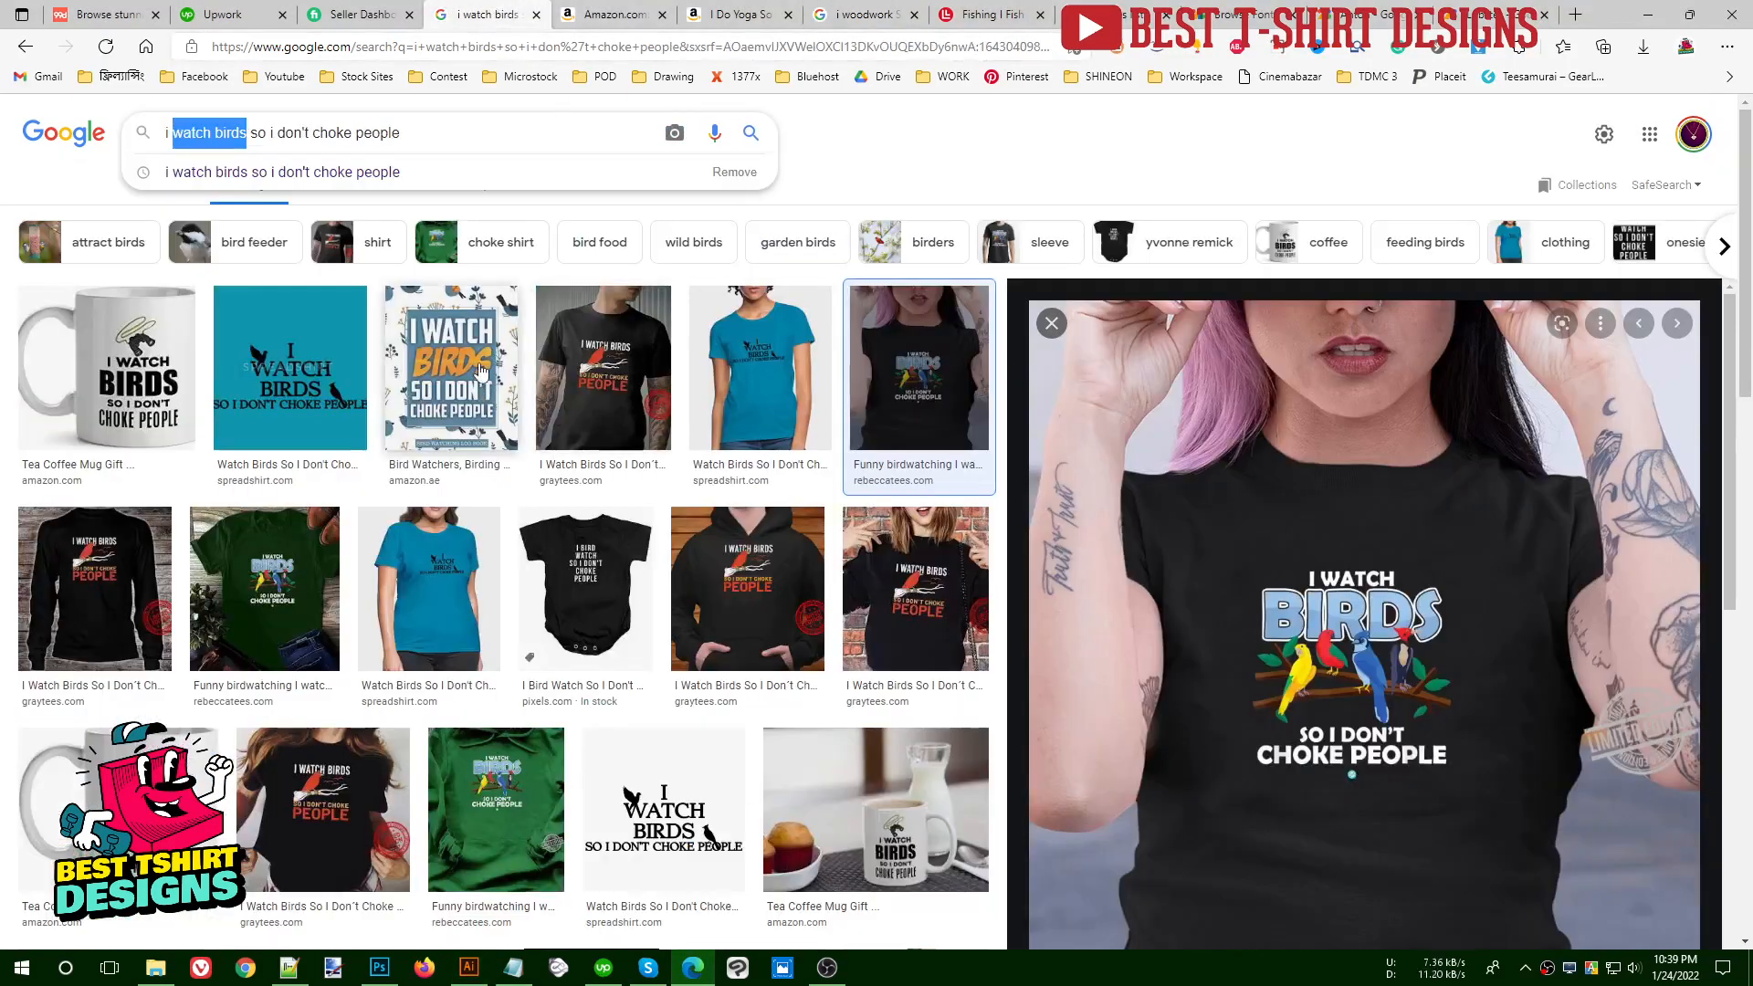
pyautogui.click(585, 351)
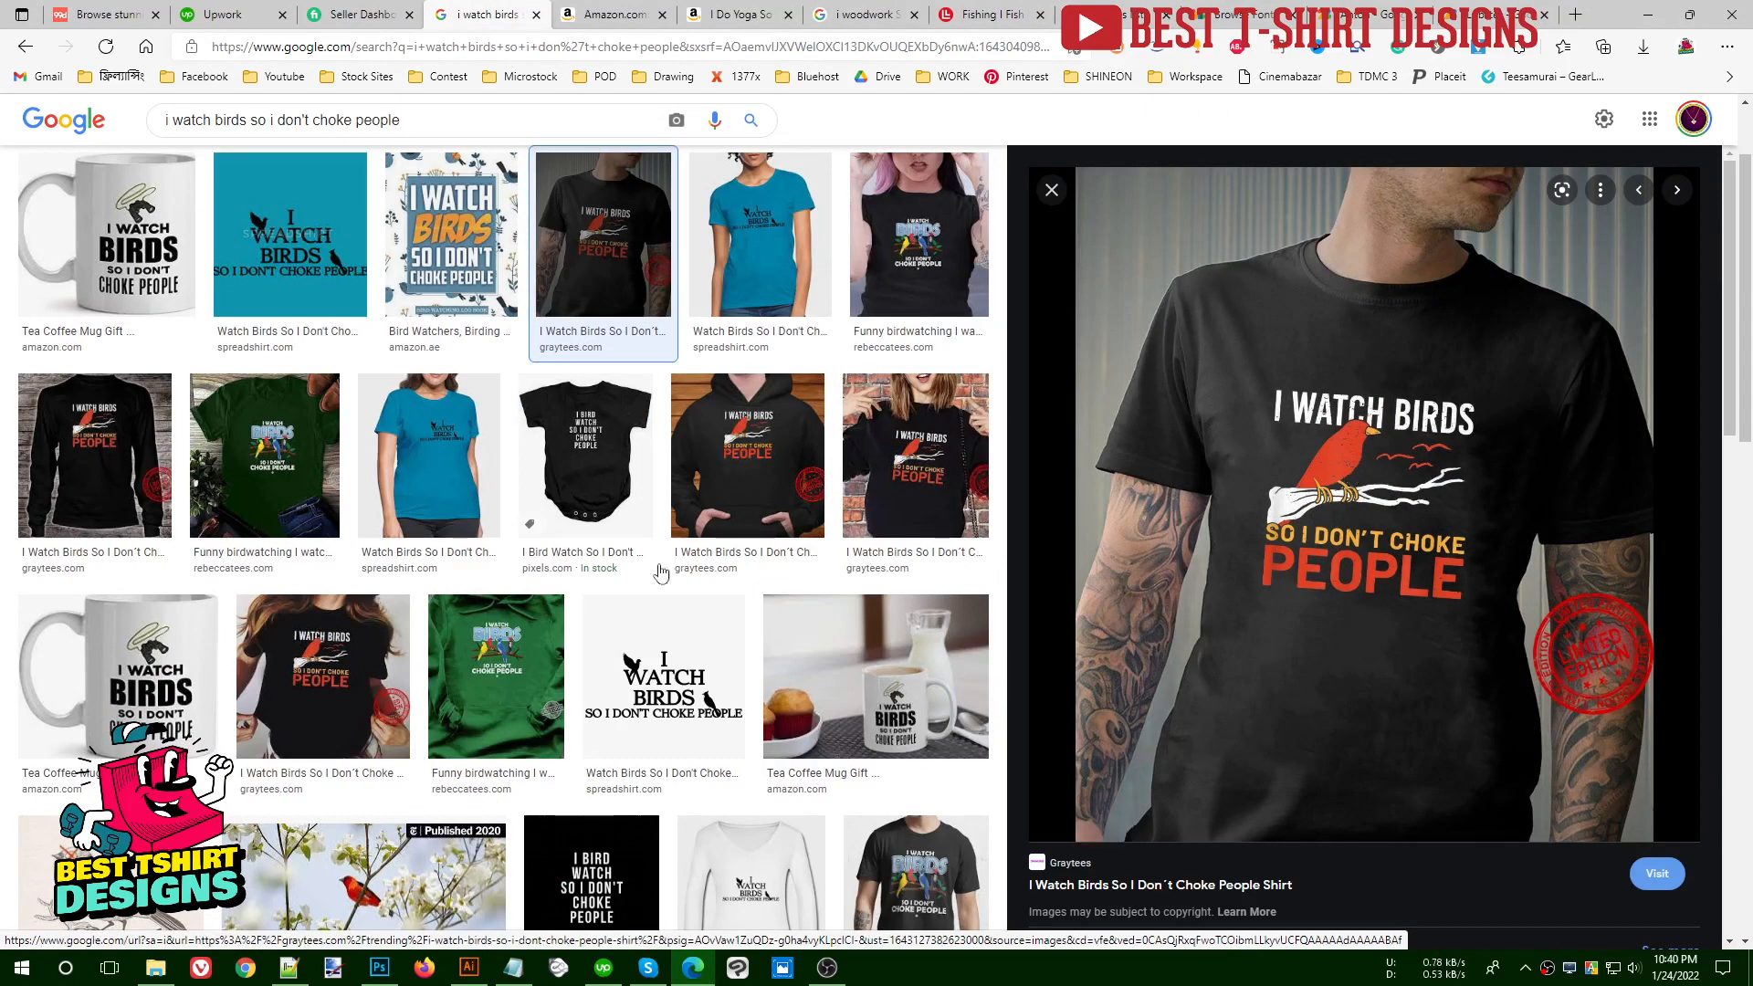
pyautogui.click(496, 676)
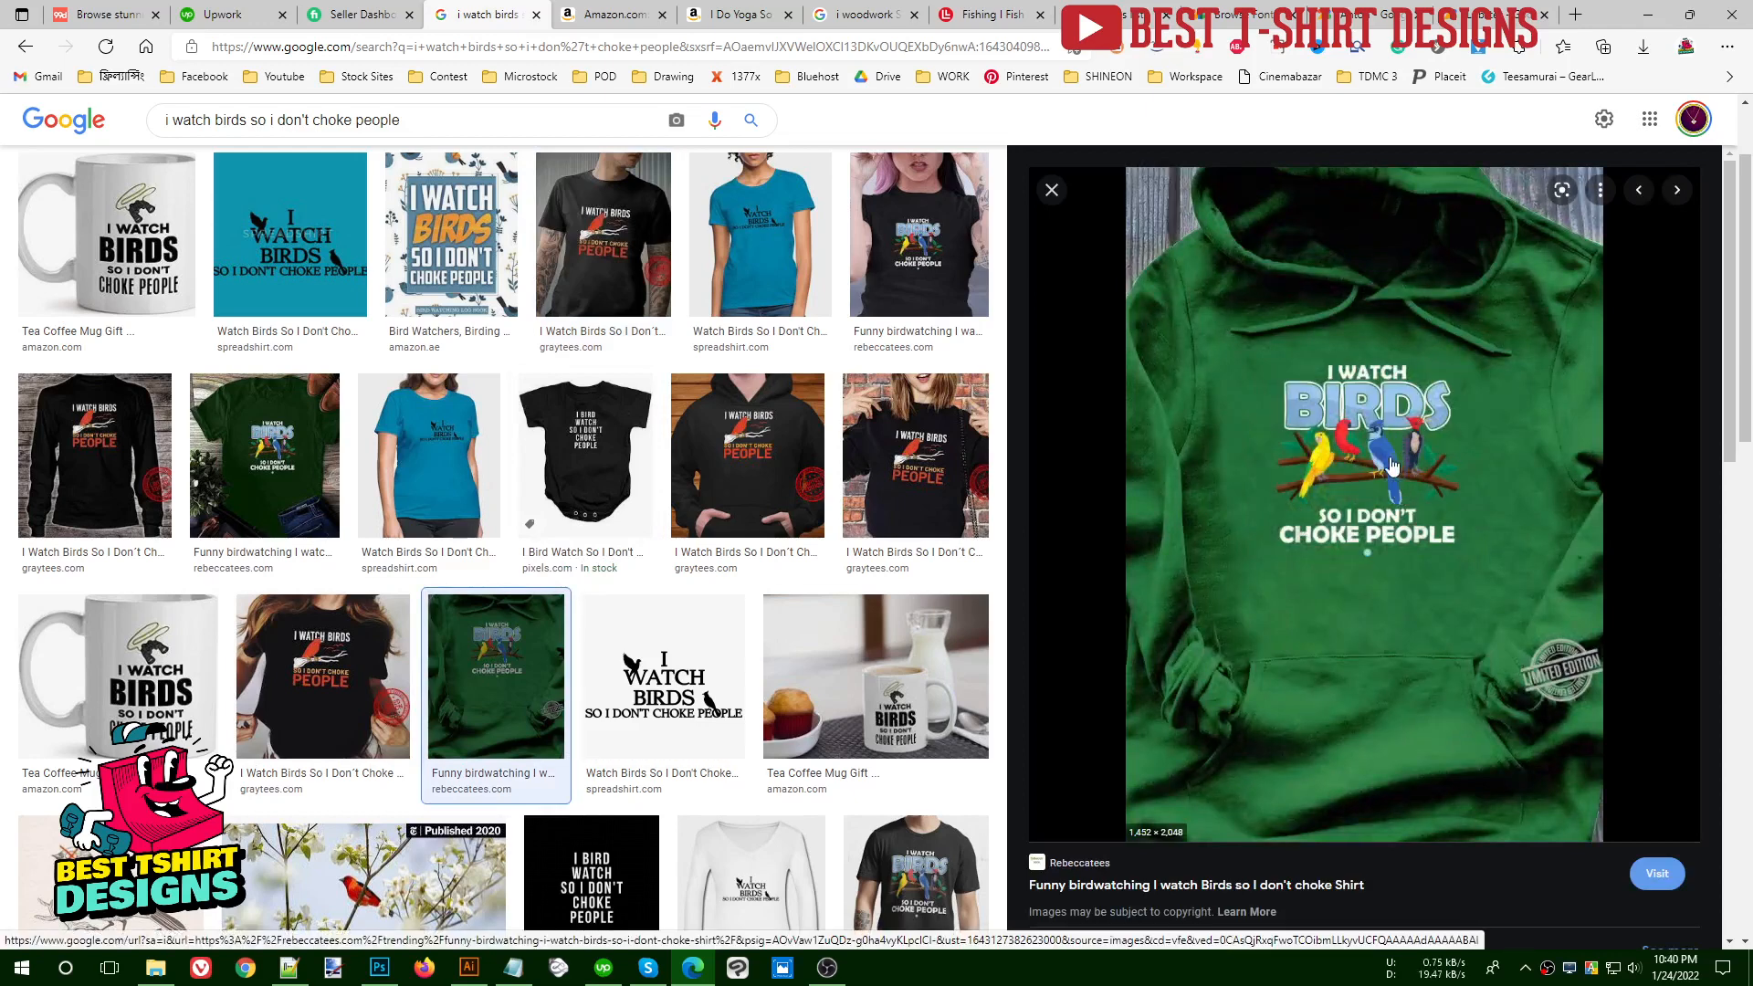
pyautogui.scroll(-8, 1291, 581)
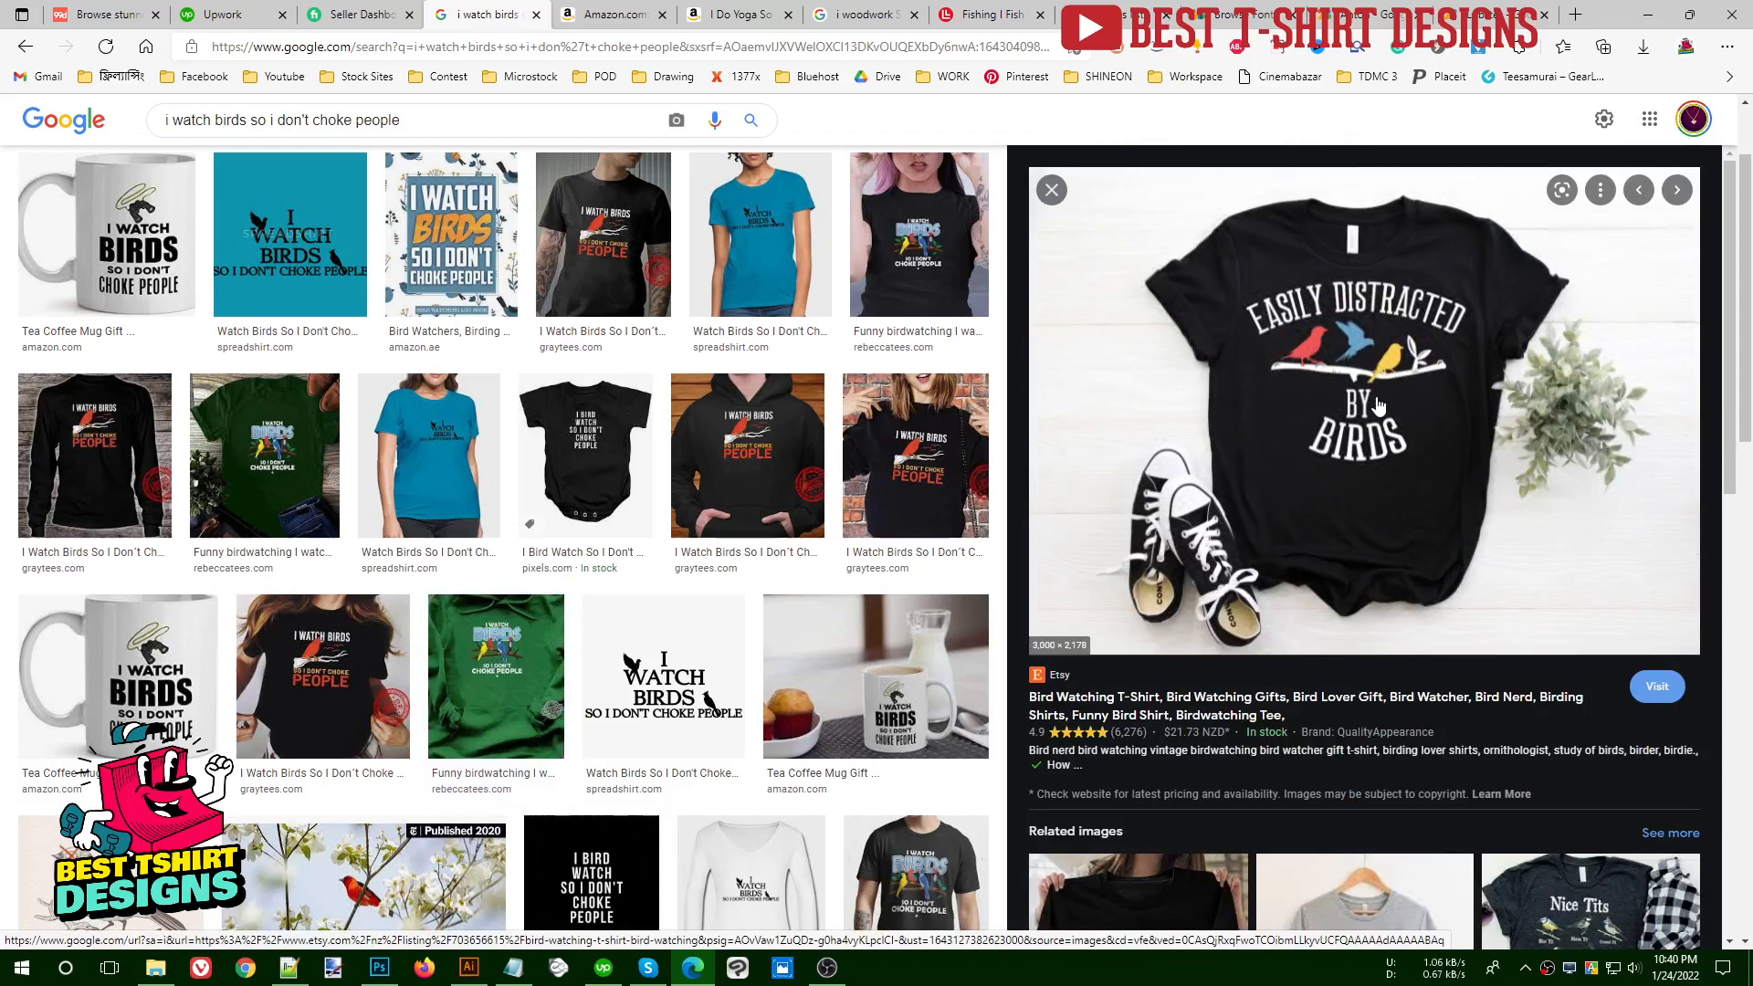
pyautogui.scroll(-5, 1404, 425)
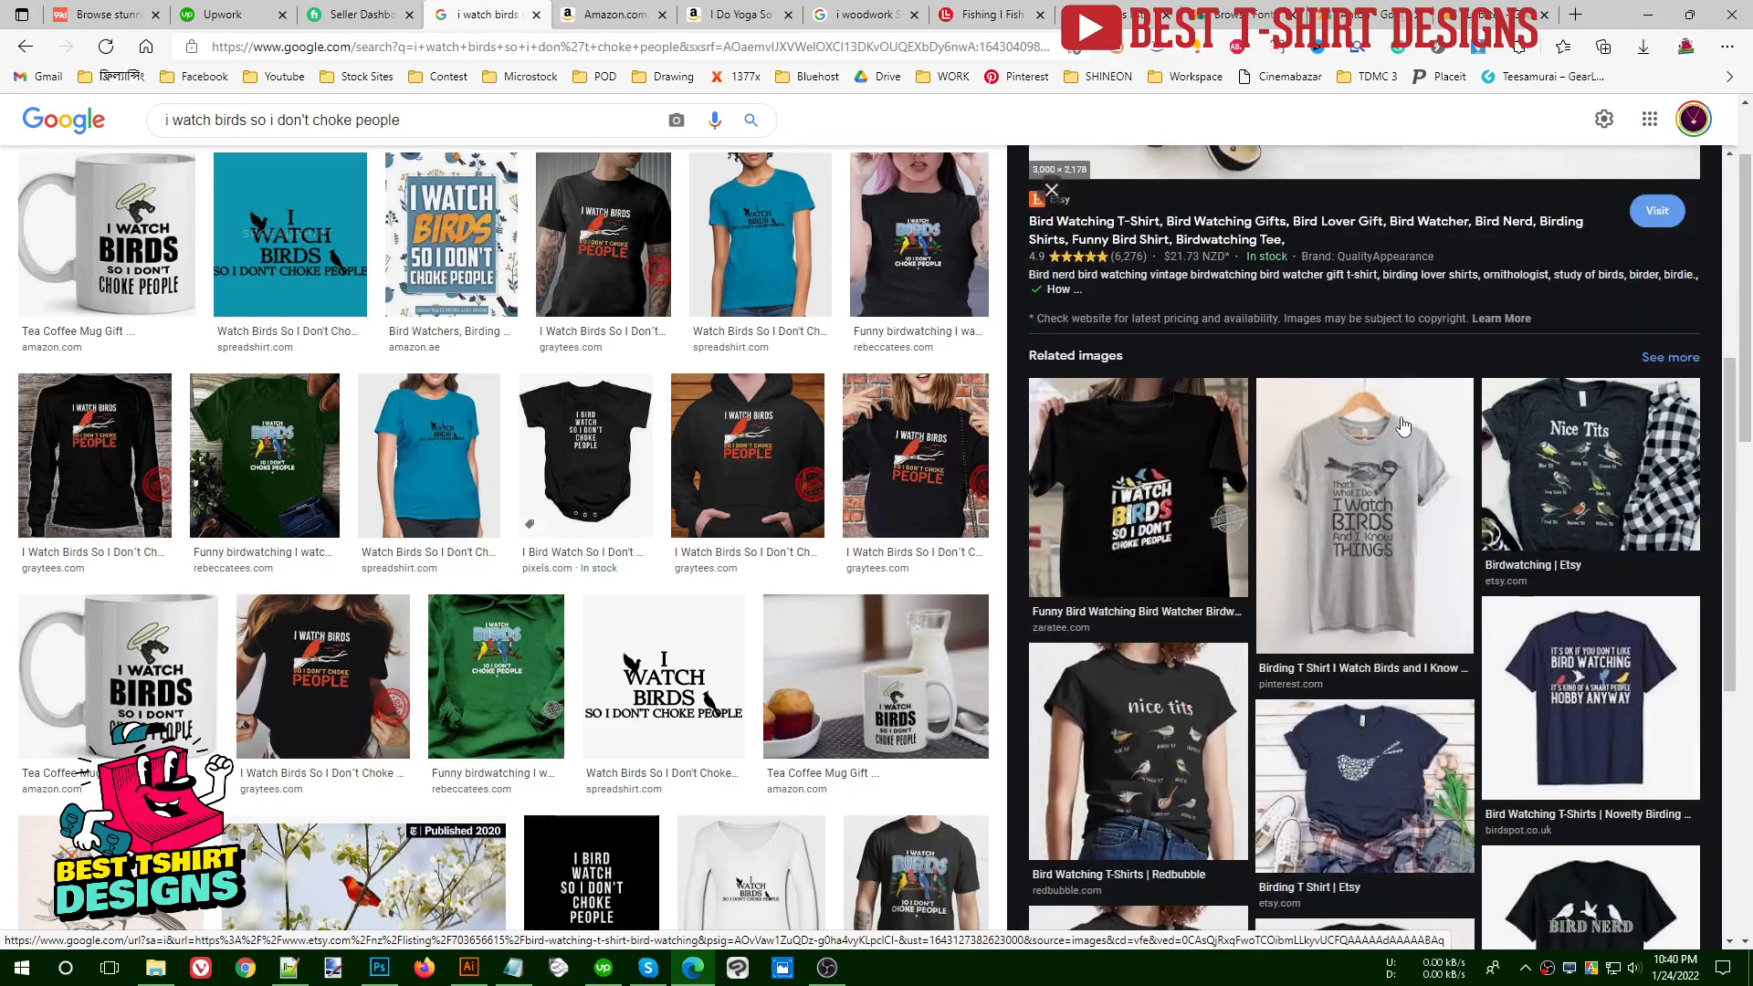
pyautogui.scroll(-4, 1370, 454)
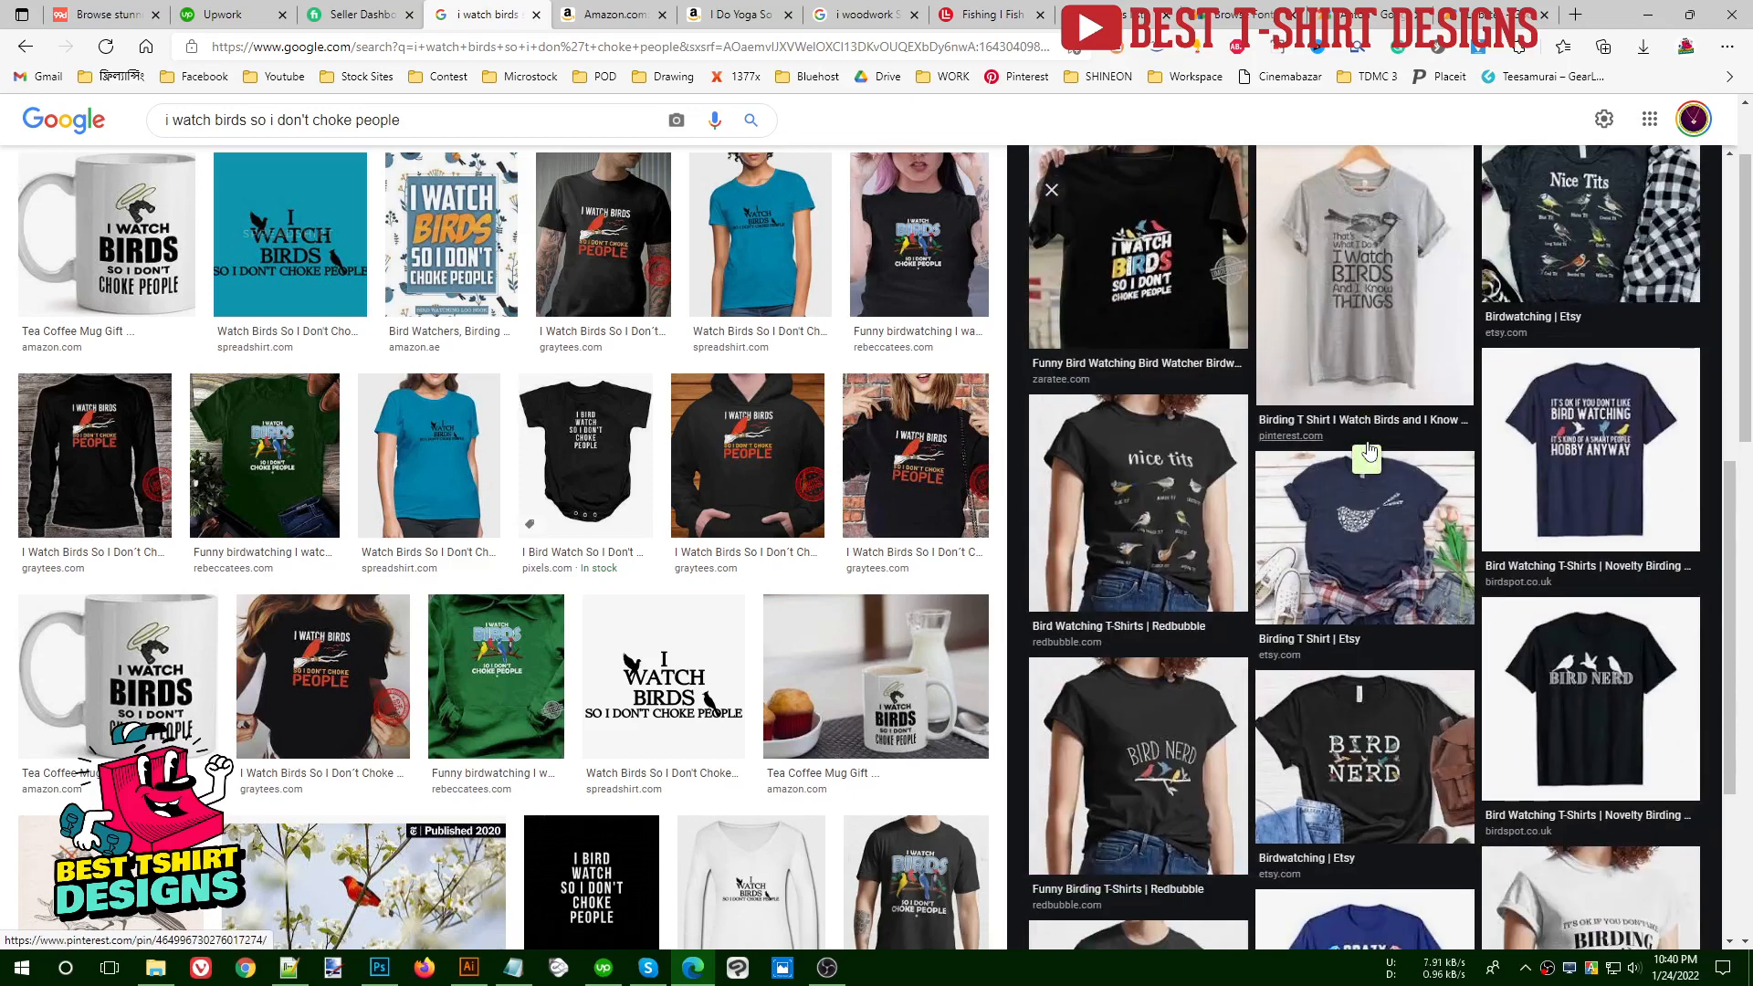
pyautogui.scroll(1, 1370, 454)
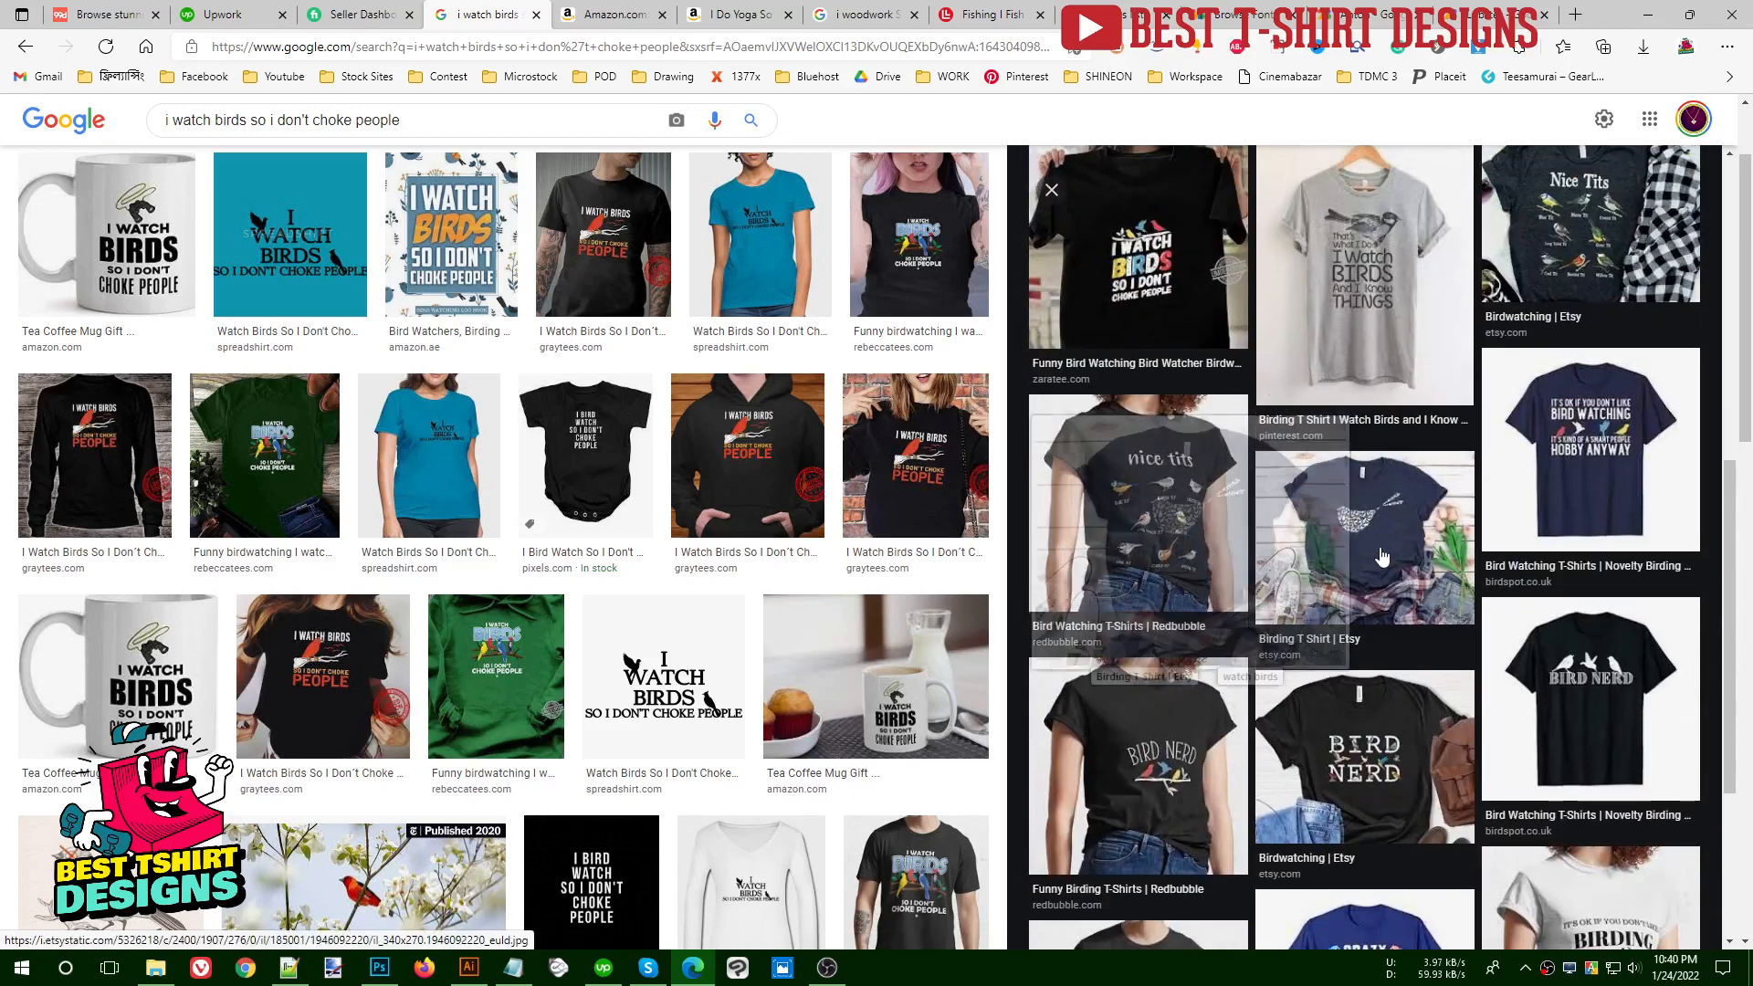
pyautogui.scroll(-3, 1382, 557)
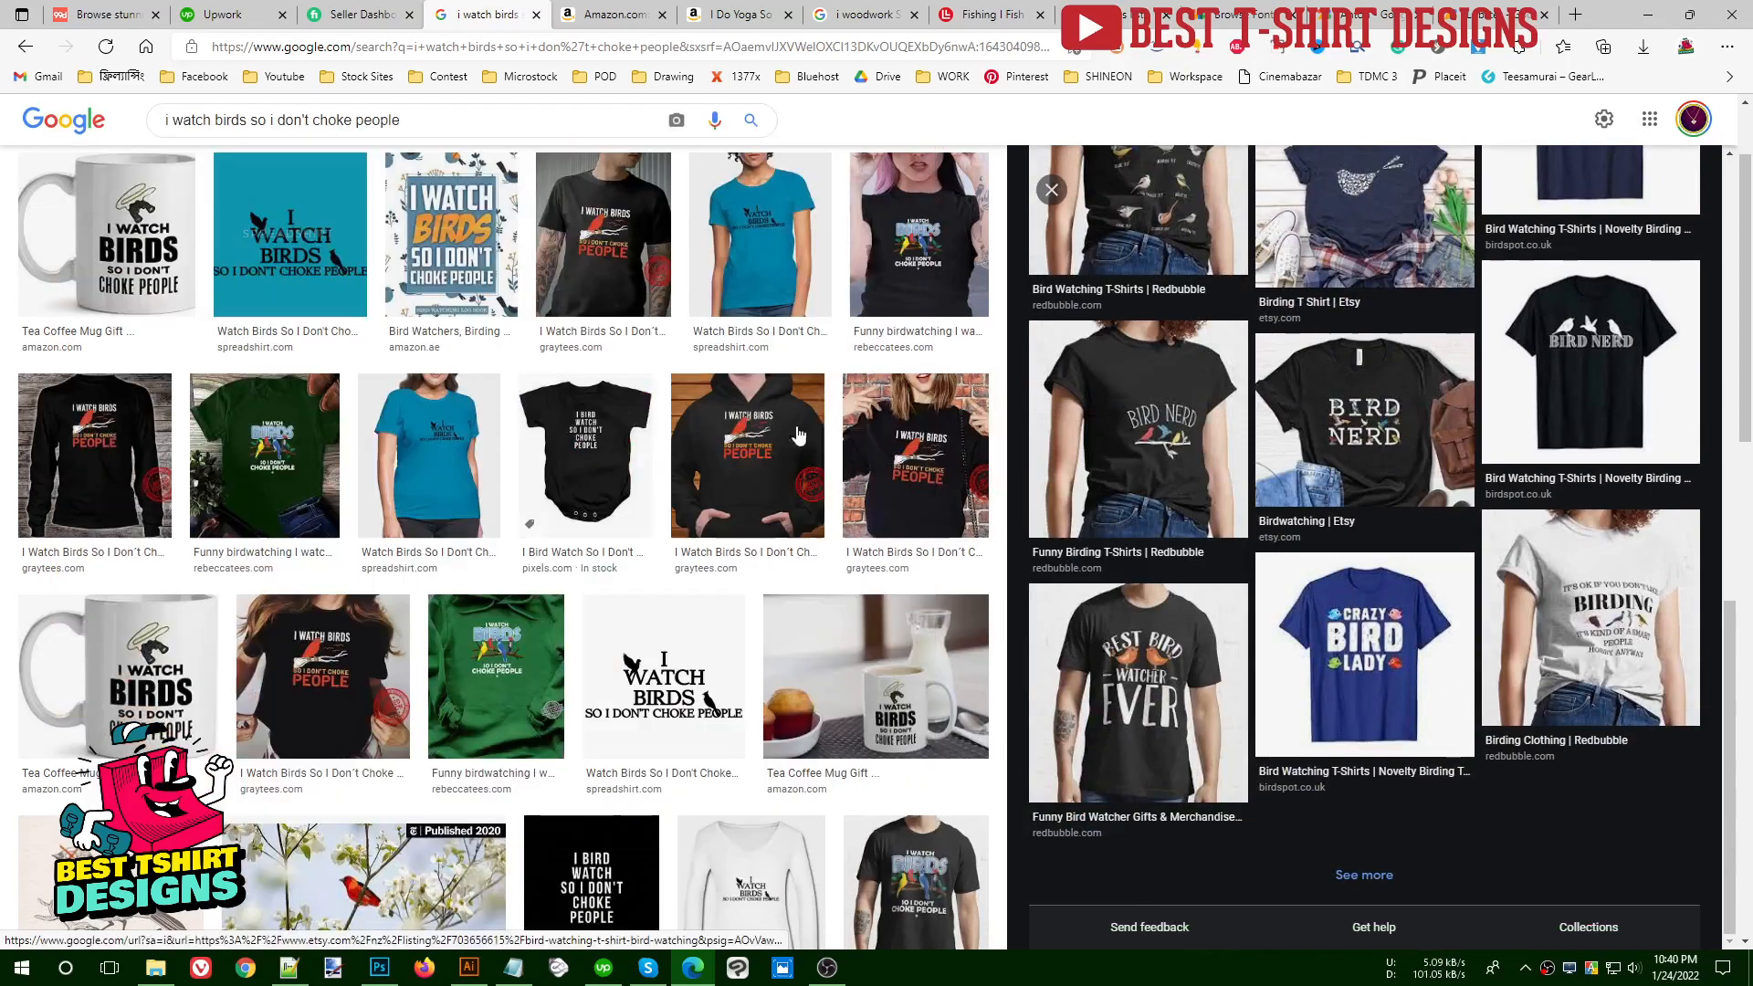
pyautogui.scroll(10, 1436, 500)
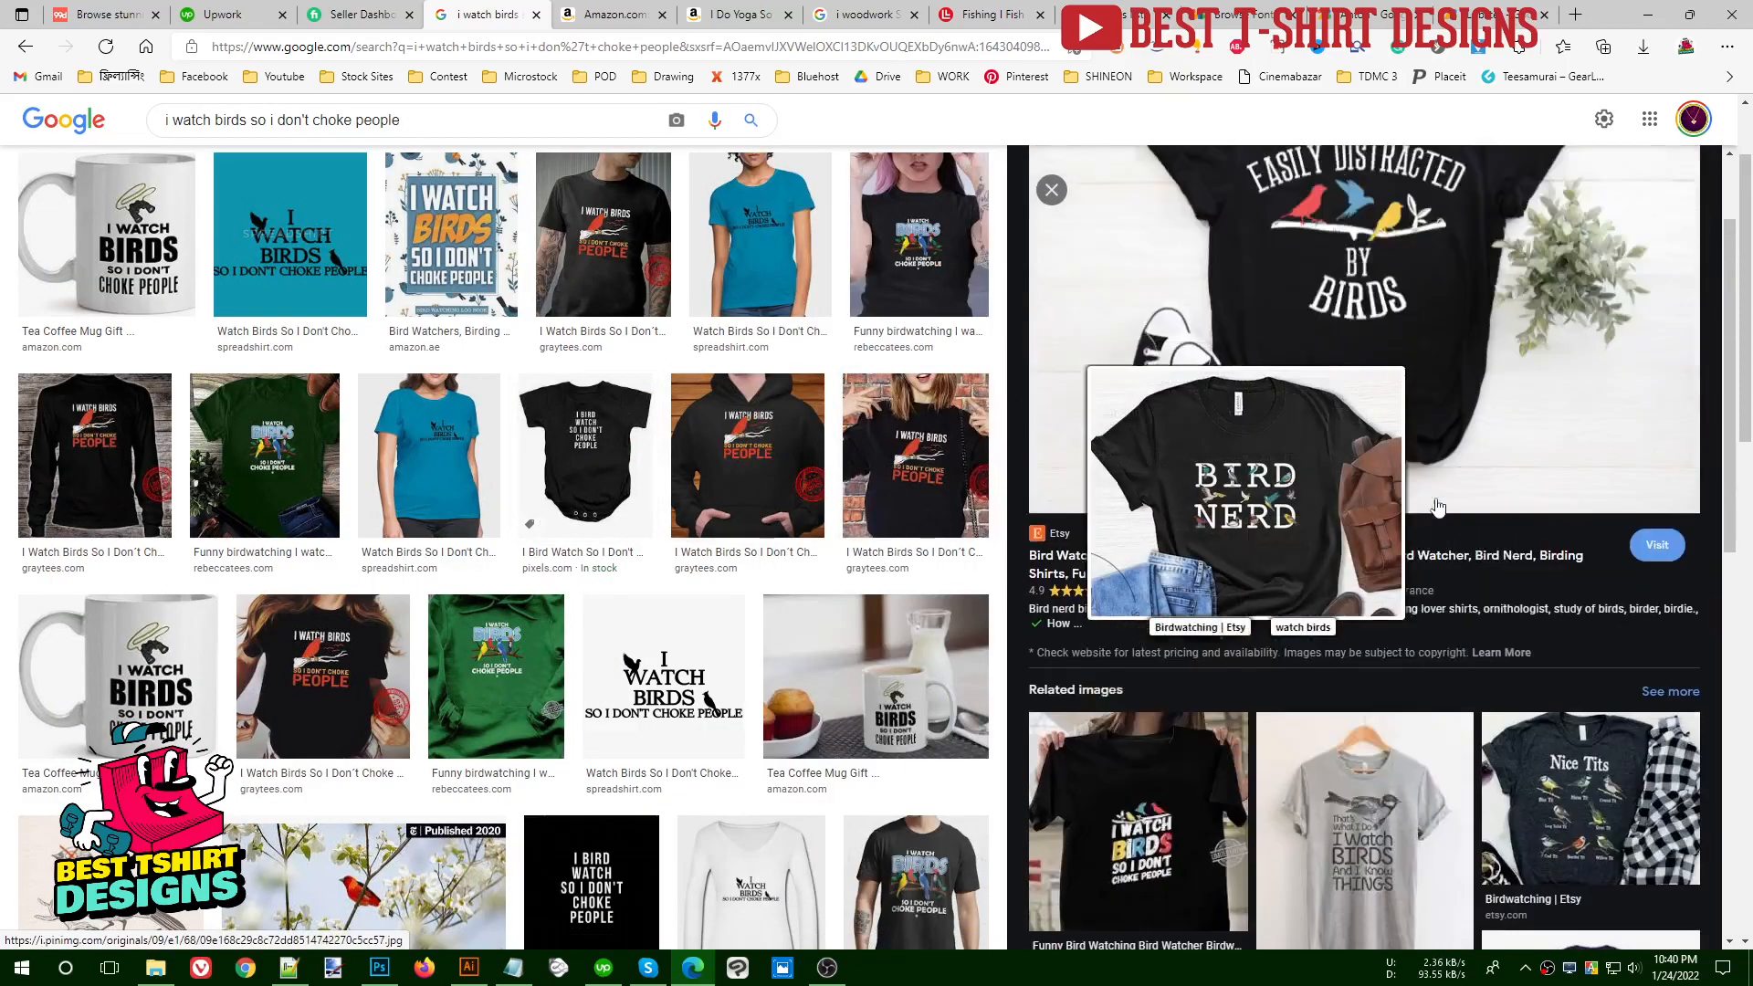
# - Copy the "Easily Distracted by Birds" T-shirt image and switch back to Illustrator
pyautogui.rightClick(1358, 304)
pyautogui.click(1423, 601)
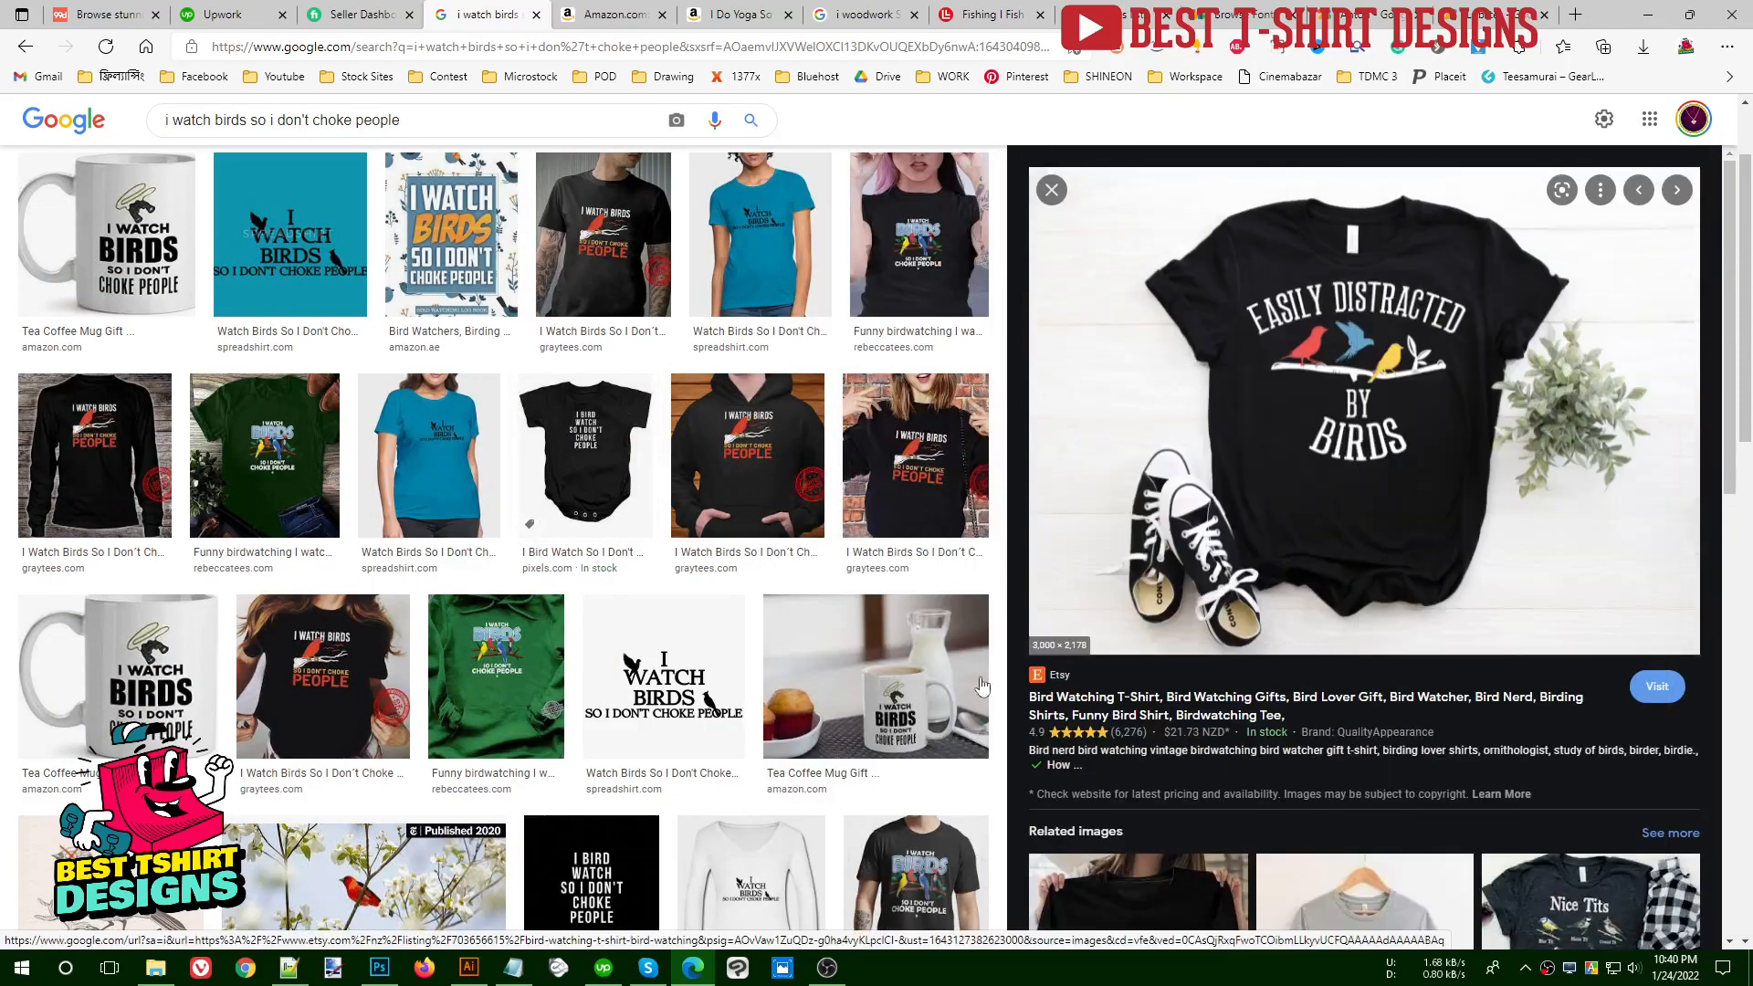
pyautogui.click(469, 968)
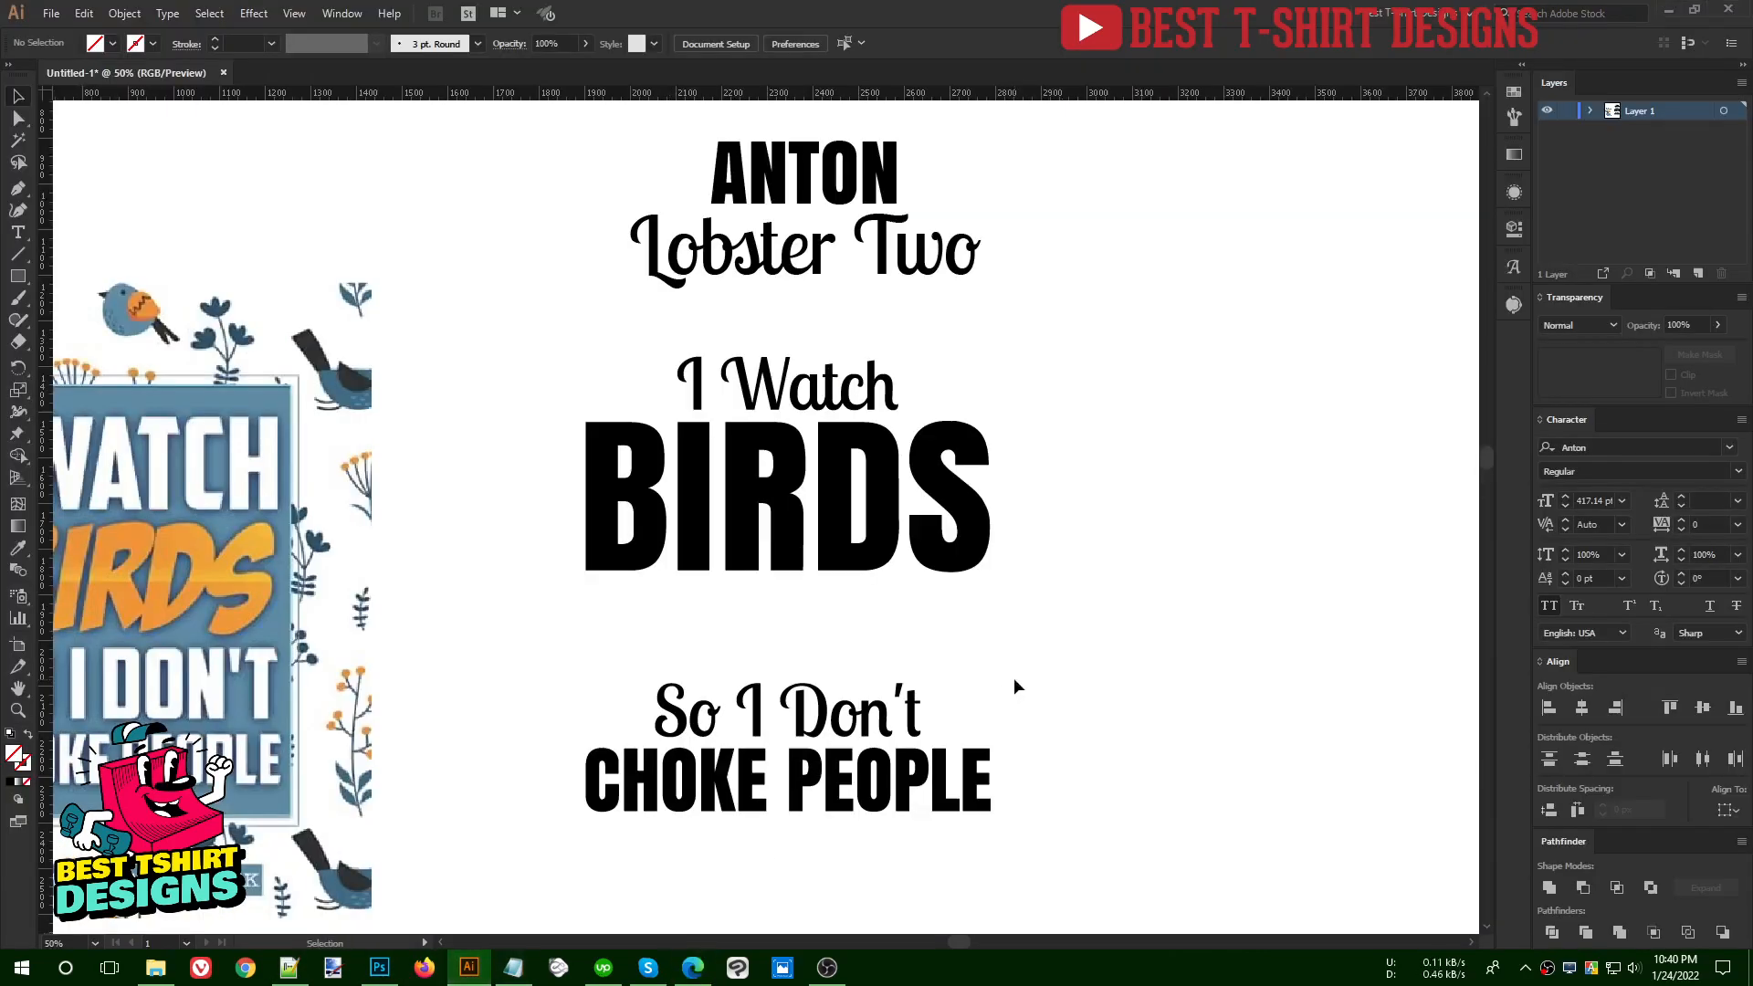
pyautogui.click(693, 968)
pyautogui.rightClick(1315, 323)
pyautogui.click(1379, 619)
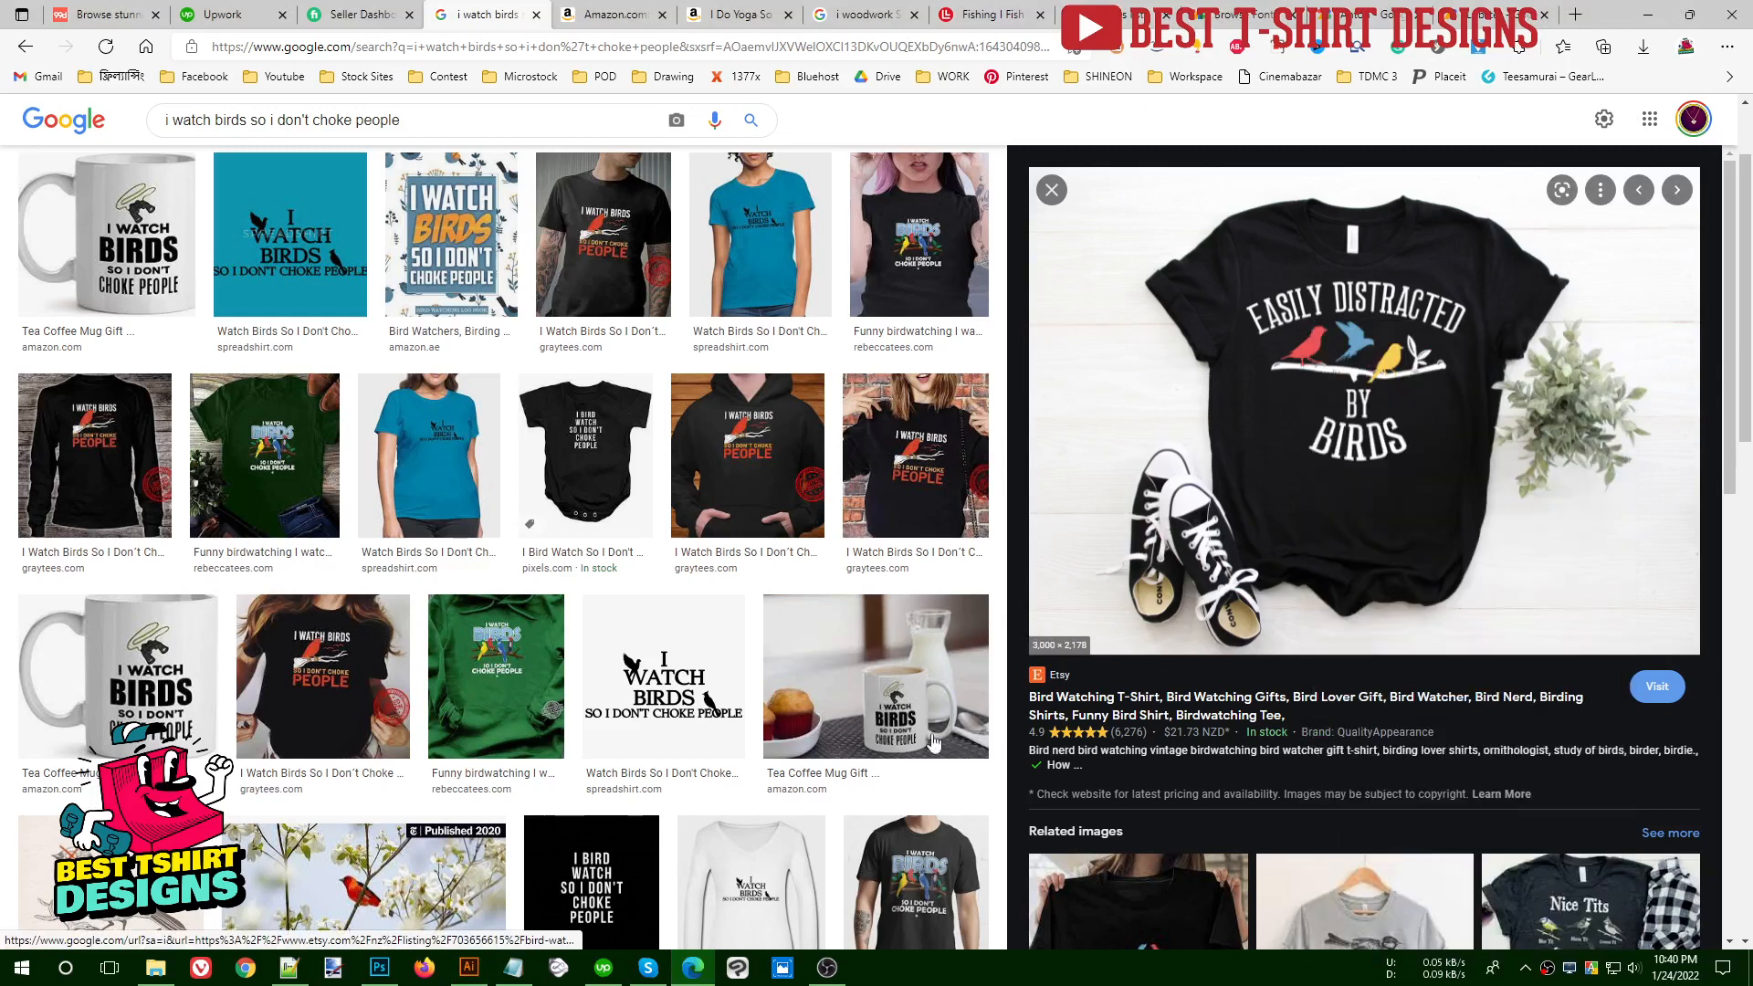
pyautogui.click(468, 968)
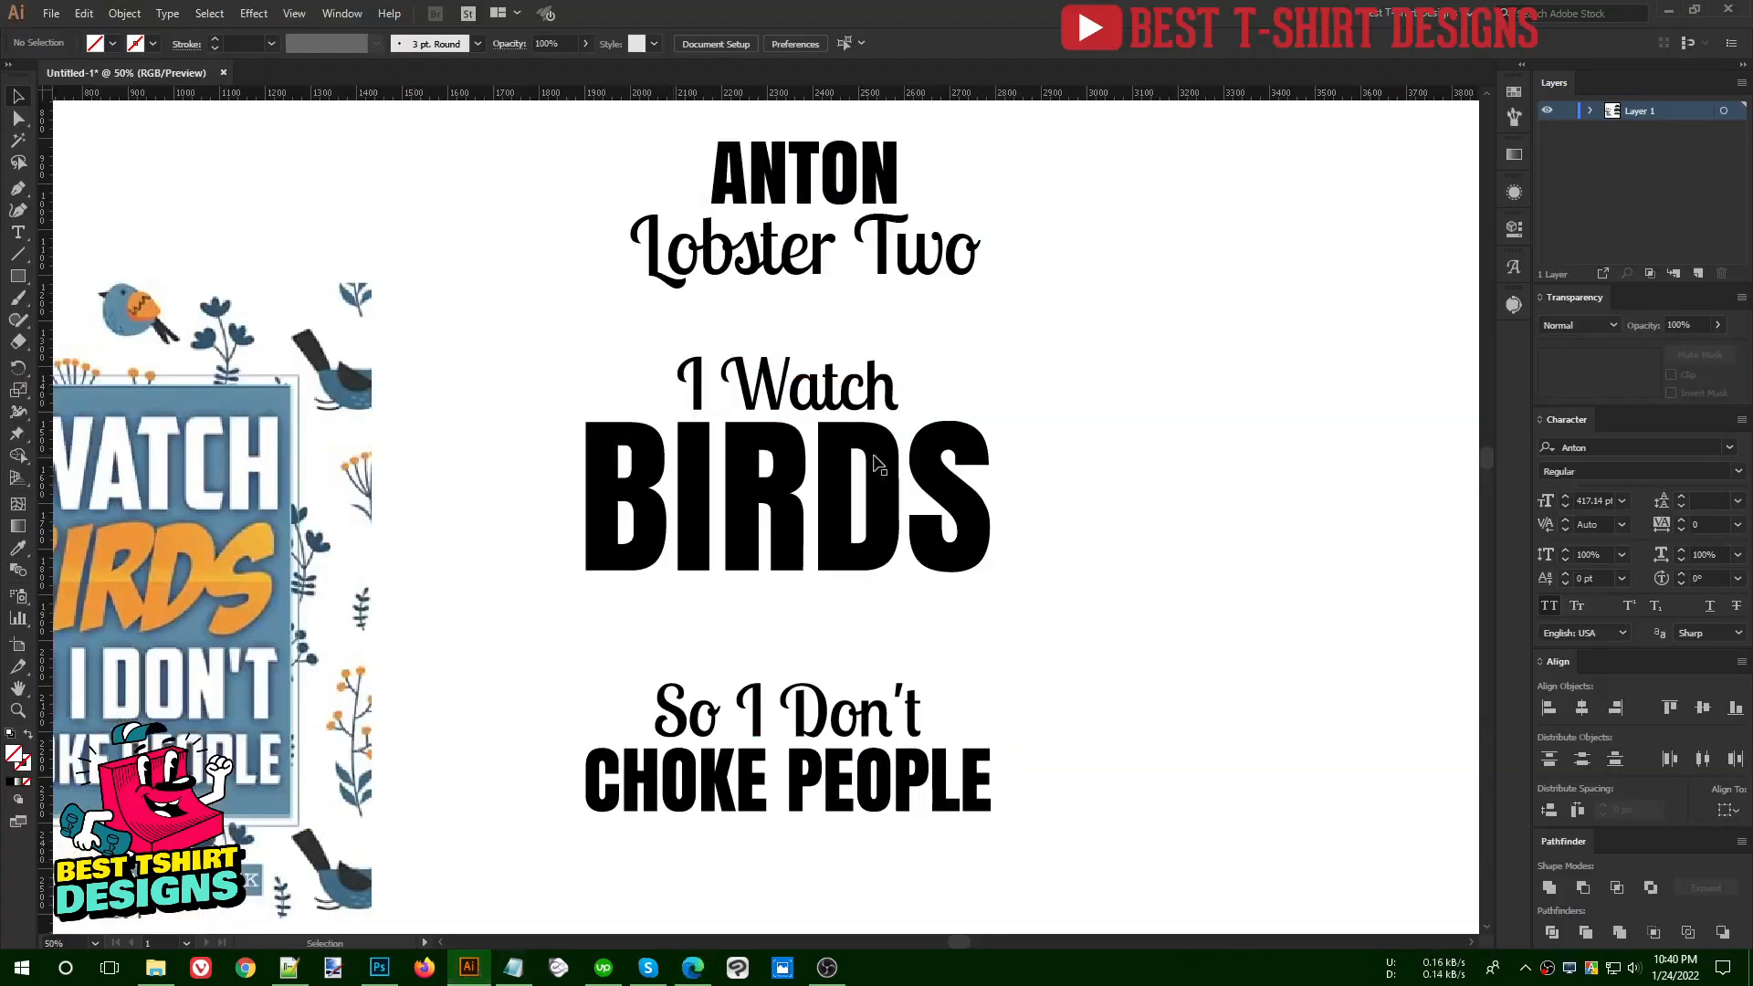
# - Paste the copied T-shirt image and place it to the right of the quote, across the artboard's edge
pyautogui.hotkey('ctrl', '-')
pyautogui.hotkey('ctrl', '-')
pyautogui.hotkey('ctrl', '-')
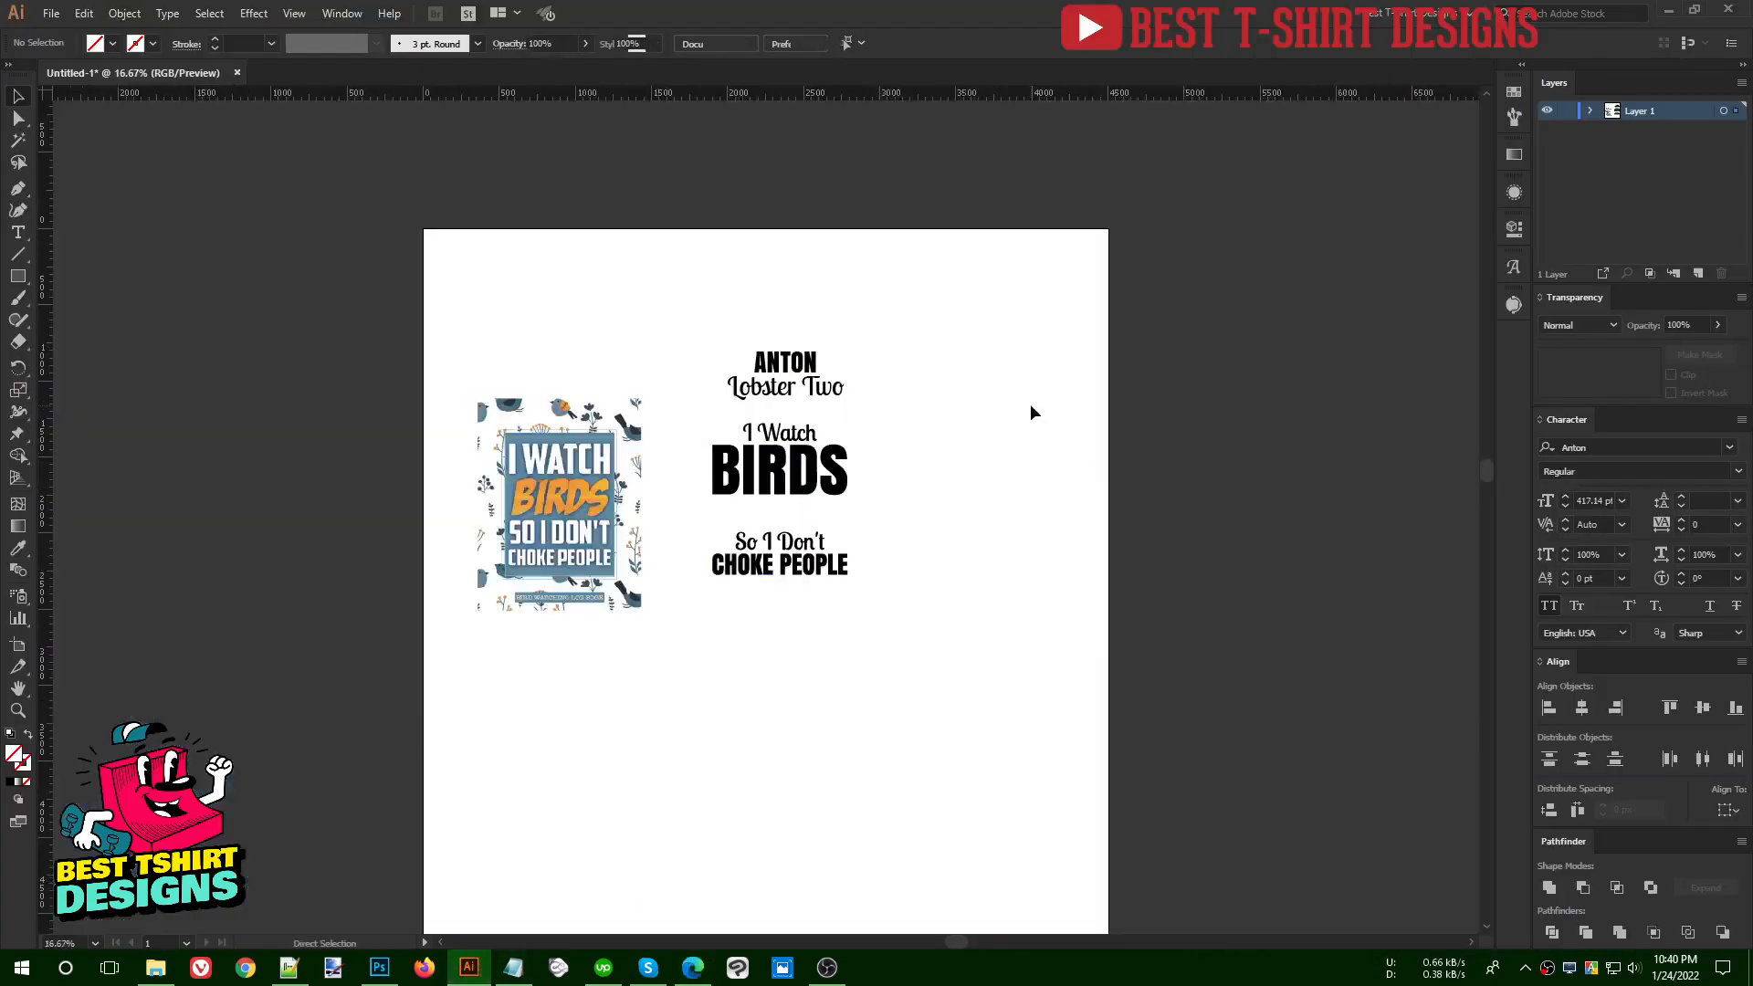
pyautogui.hotkey('ctrl', 'v')
pyautogui.moveTo(875, 511); pyautogui.dragTo(1219, 473)
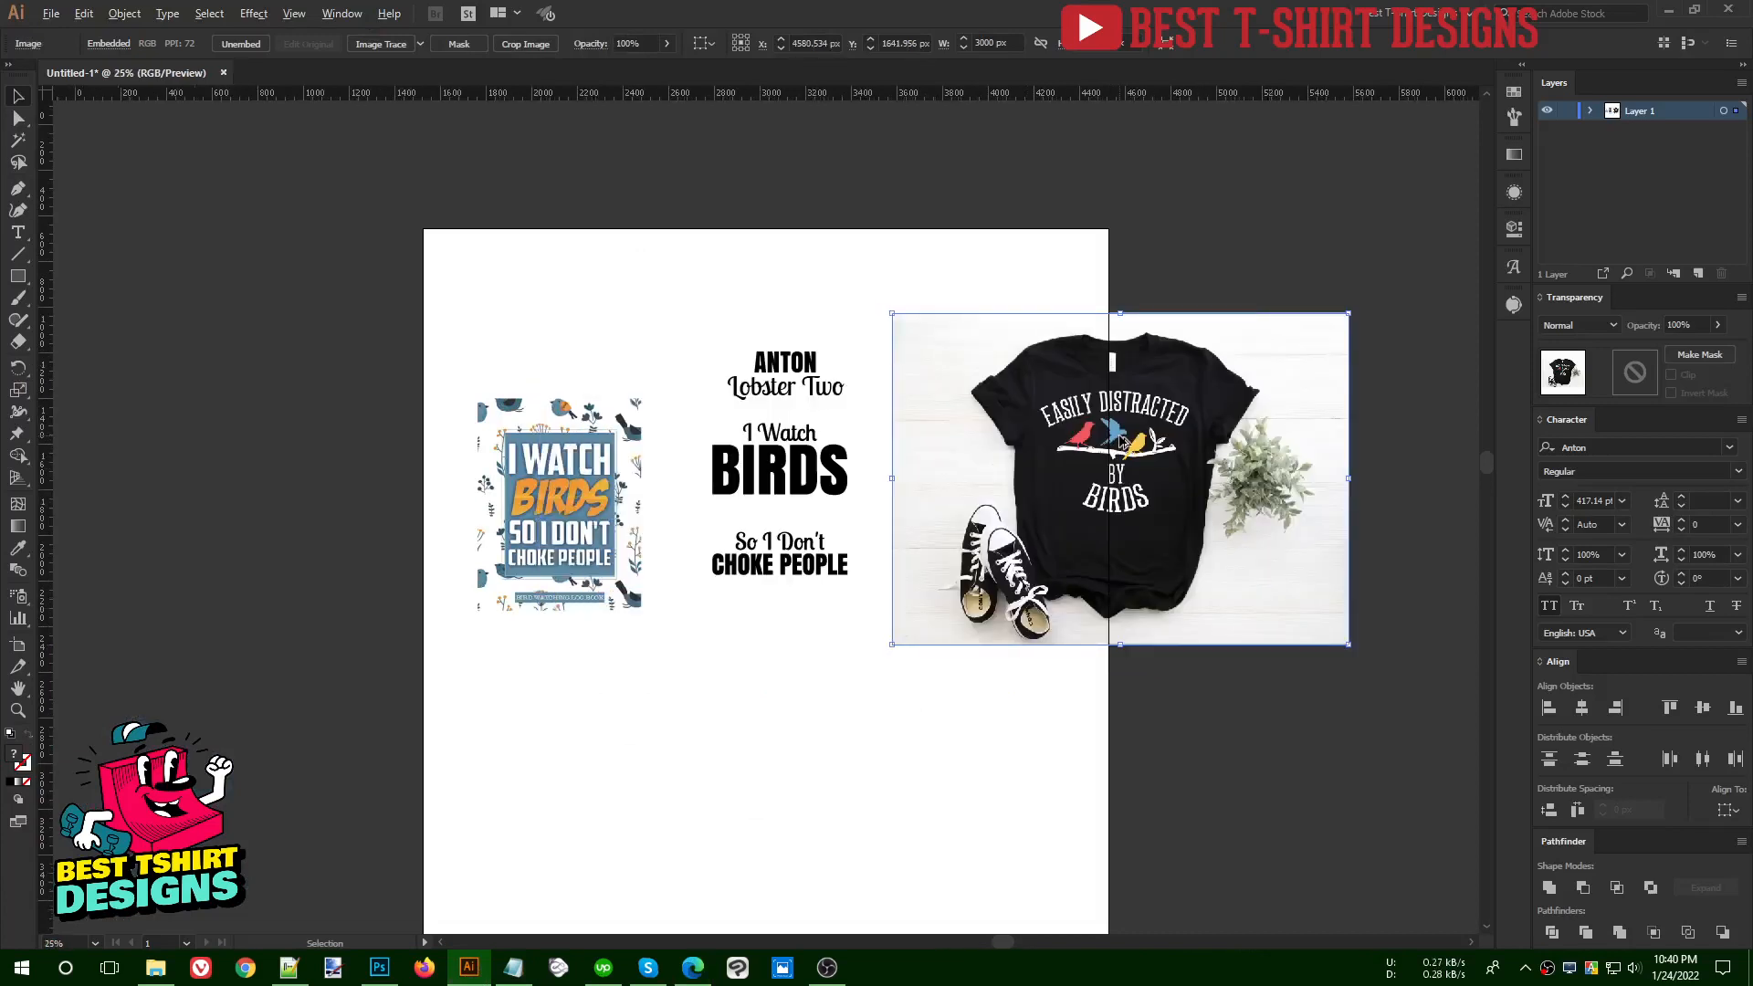
# - Draw a square about 273 px wide beside the shirt and fill it with the red bird's colour
pyautogui.hotkey('ctrl', '+')
pyautogui.hotkey('ctrl', '+')
pyautogui.hotkey('ctrl', '+')
pyautogui.click(417, 366)
pyautogui.press('m')
pyautogui.moveTo(490, 359); pyautogui.dragTo(614, 485)
pyautogui.press('v')
pyautogui.press('i')
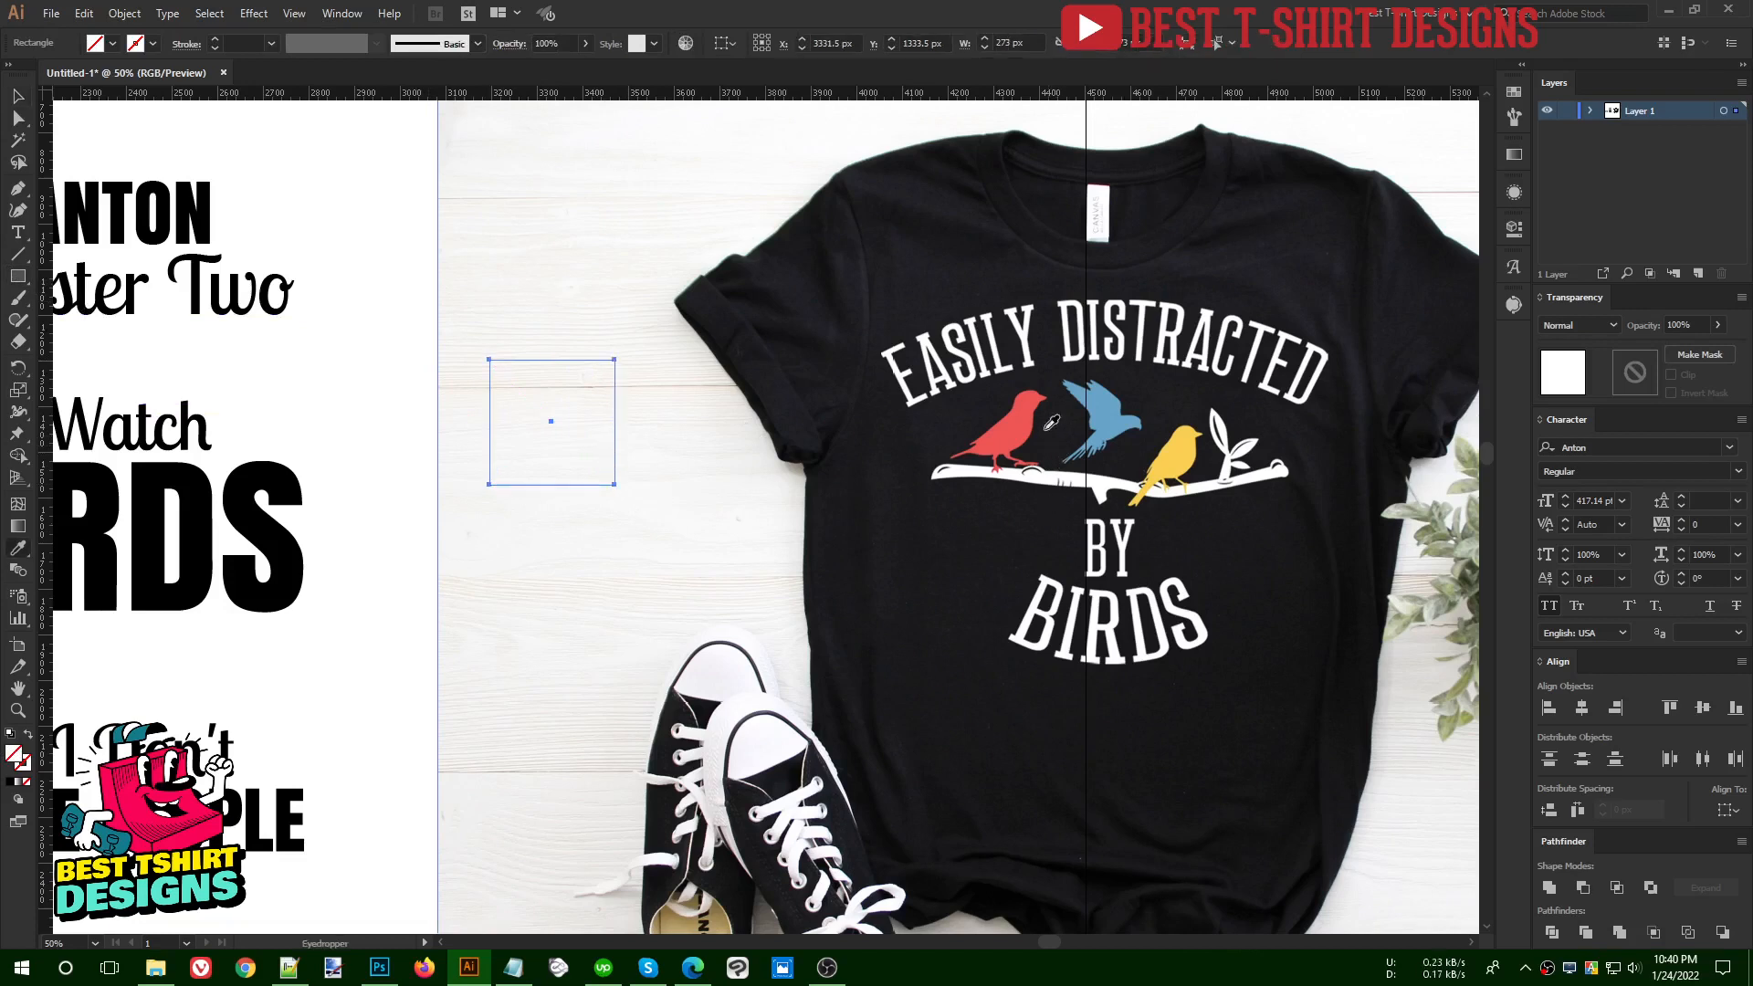
pyautogui.click(1038, 410)
# - Duplicate the red square twice downward to make a column of three evenly spaced squares
pyautogui.press('v')
pyautogui.moveTo(567, 434); pyautogui.dragTo(564, 566)
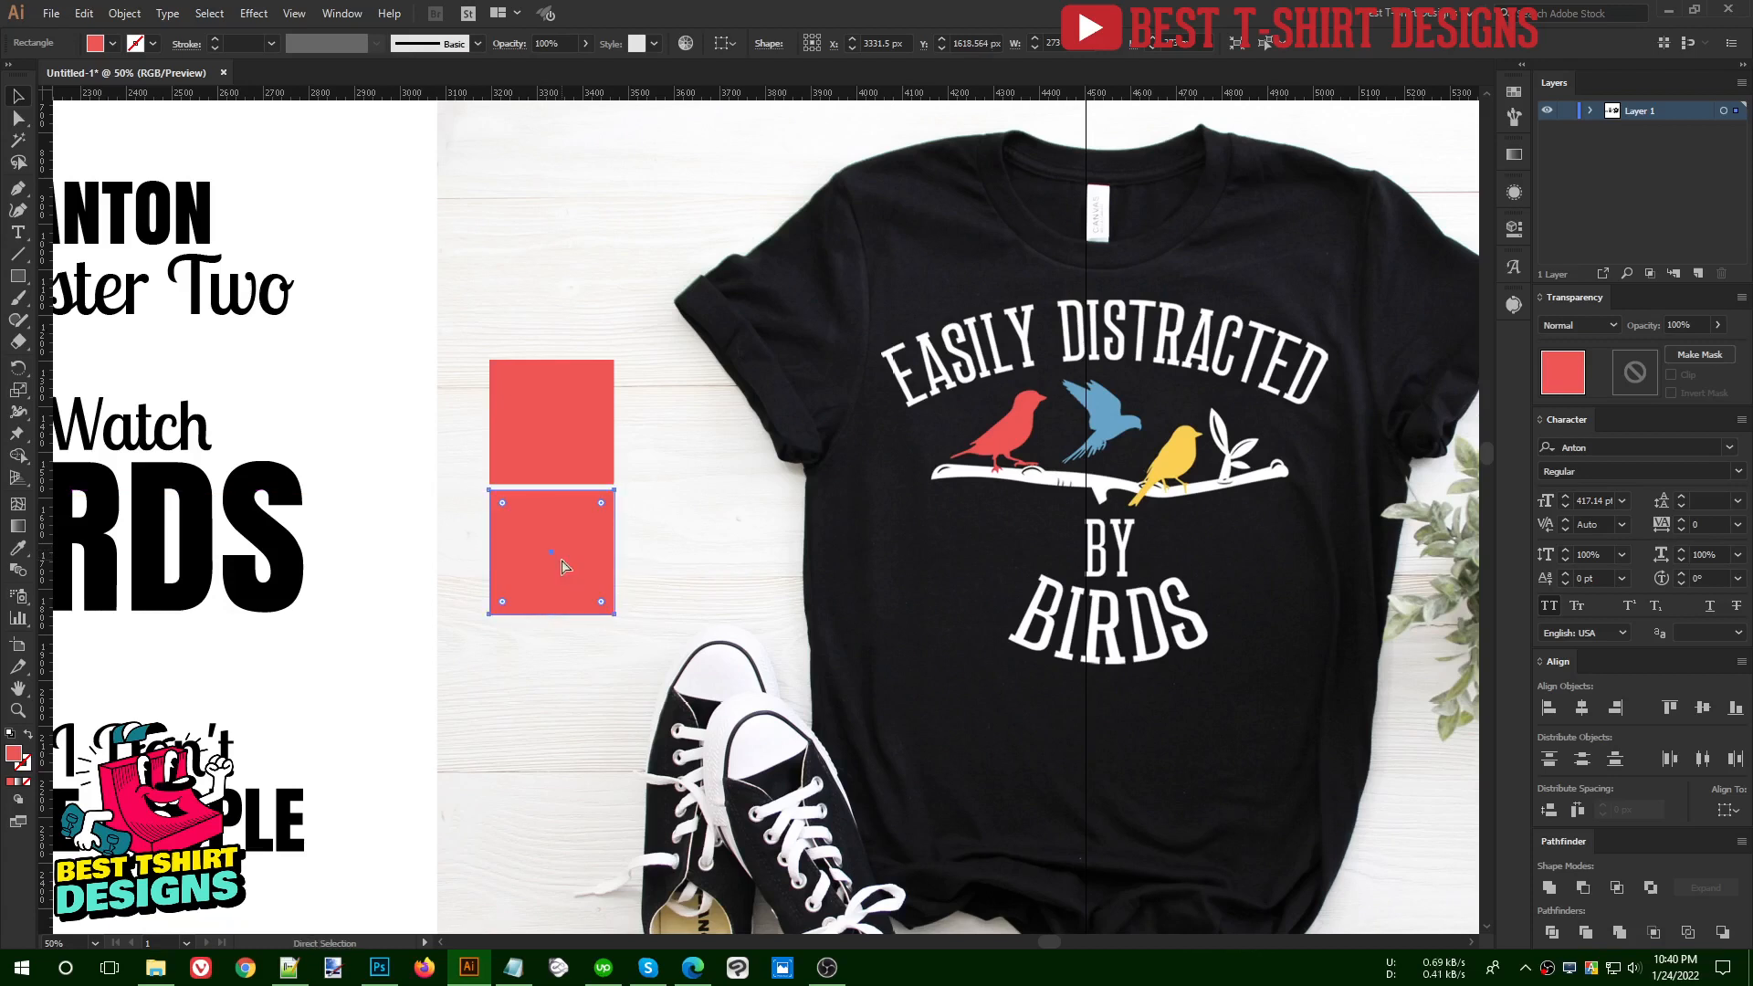
pyautogui.hotkey('ctrl', 'd')
# - Fill the middle square with the blue bird's colour and the lowest square with the yellow bird's colour, sampled from the shirt image
pyautogui.click(562, 566)
pyautogui.press('i')
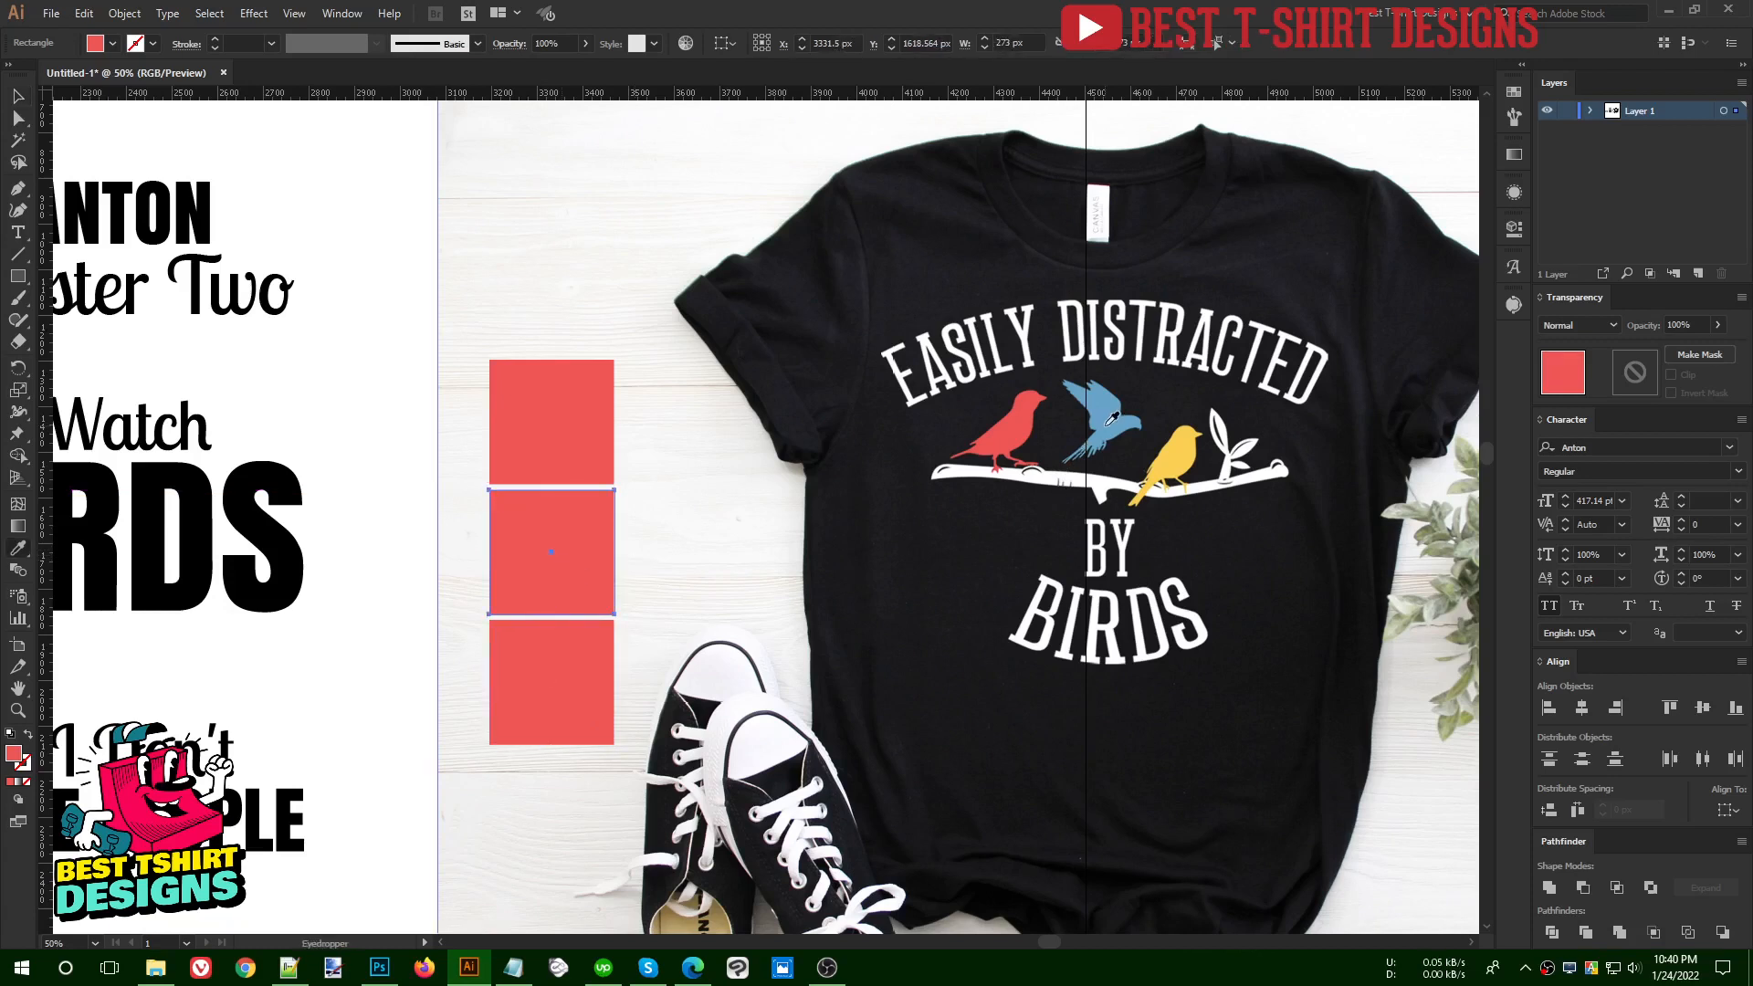
pyautogui.click(1095, 429)
pyautogui.press('v')
pyautogui.click(584, 668)
pyautogui.press('i')
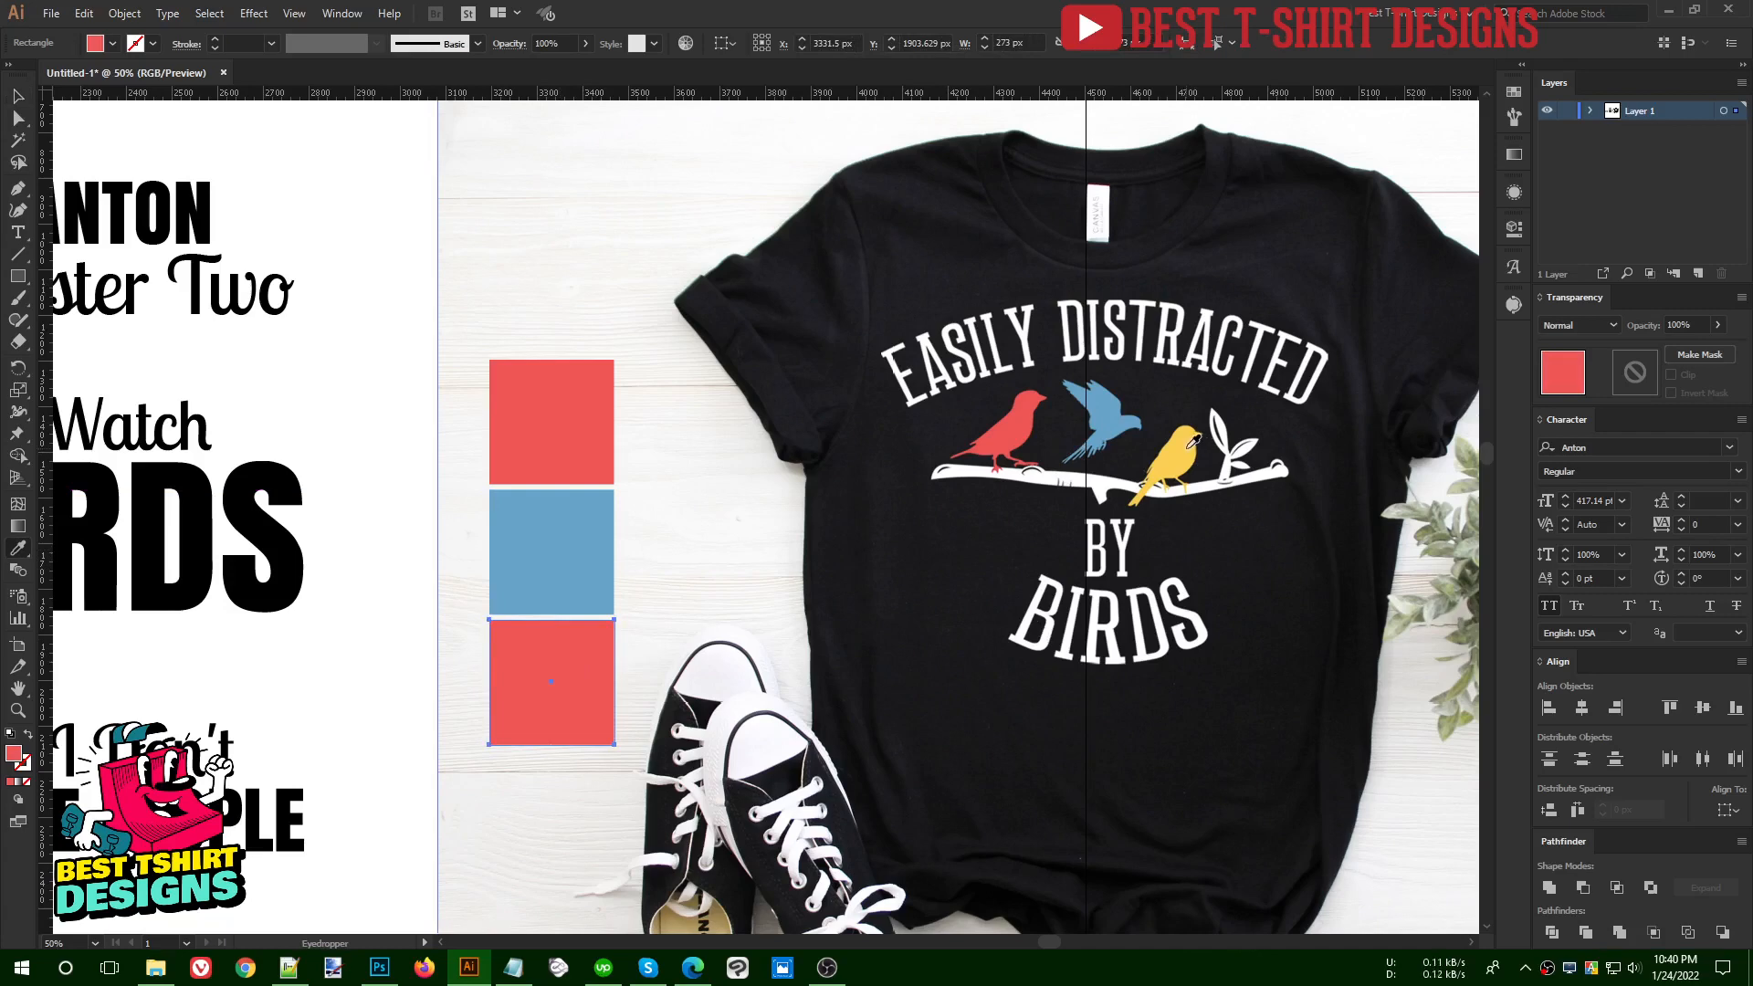
pyautogui.click(1194, 442)
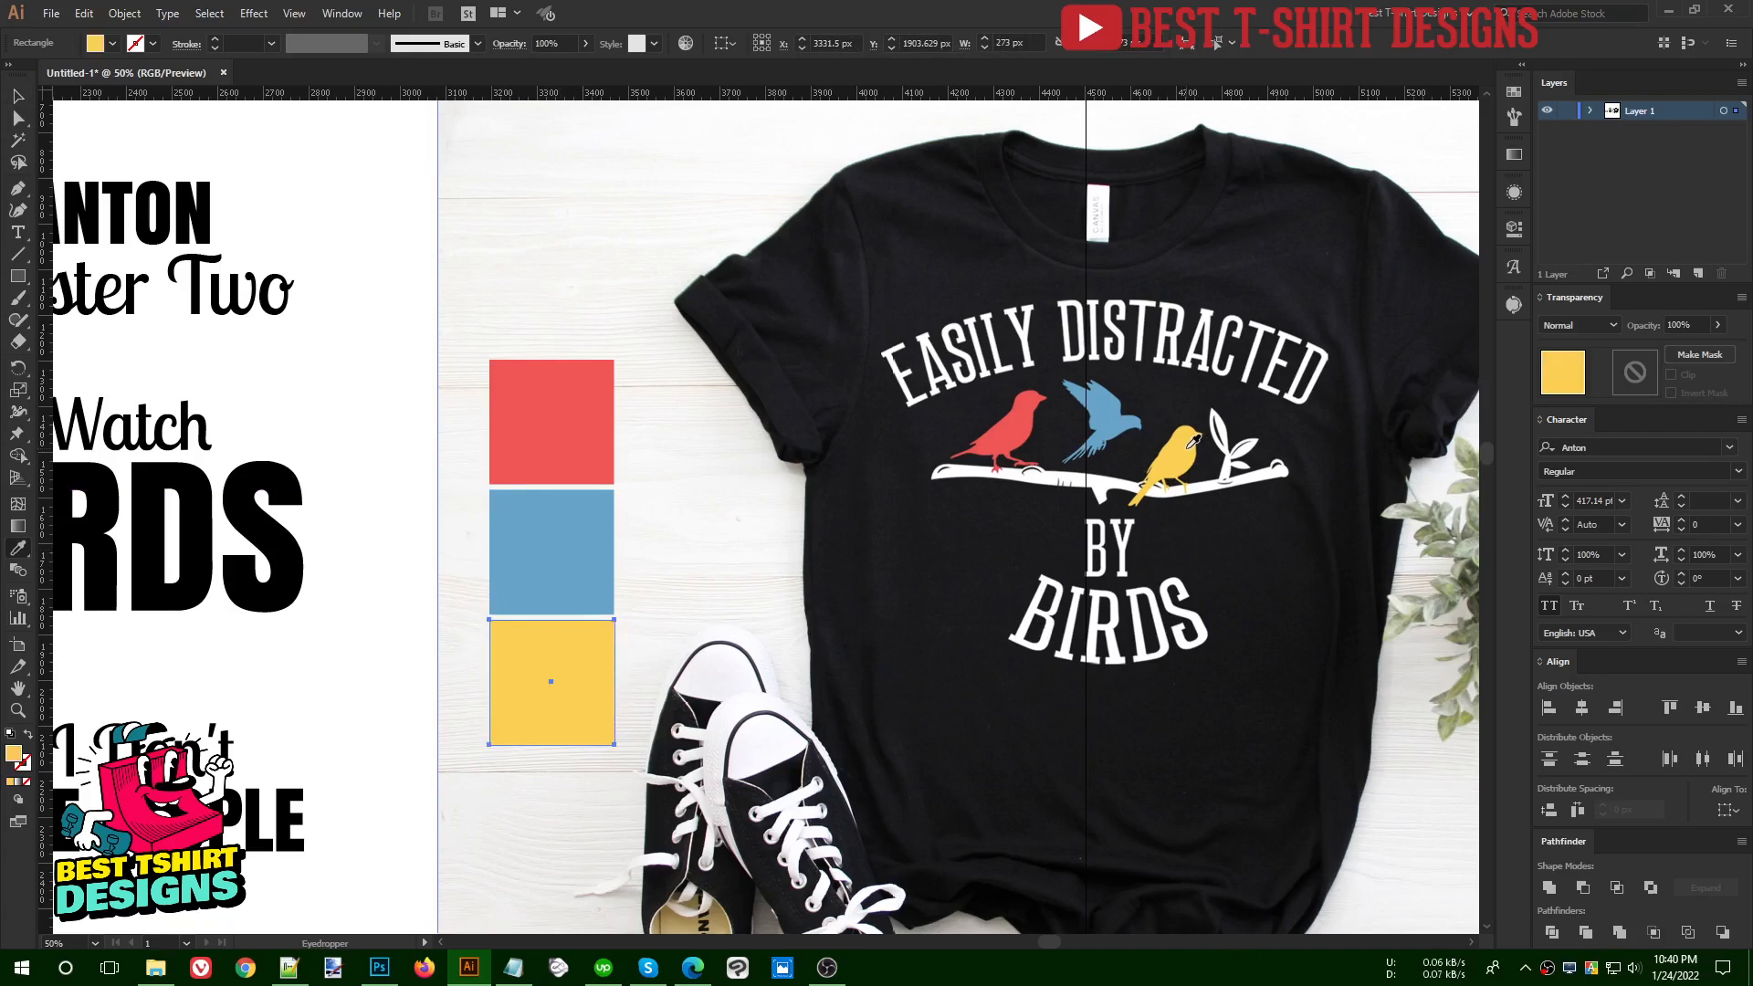
pyautogui.press('v')
# - Move the shirt image further right, clear of the three colour squares, and deselect it
pyautogui.hotkey('ctrl', '-')
pyautogui.hotkey('ctrl', '-')
pyautogui.moveTo(923, 573); pyautogui.dragTo(1168, 572)
pyautogui.scroll(1, 601, 641)
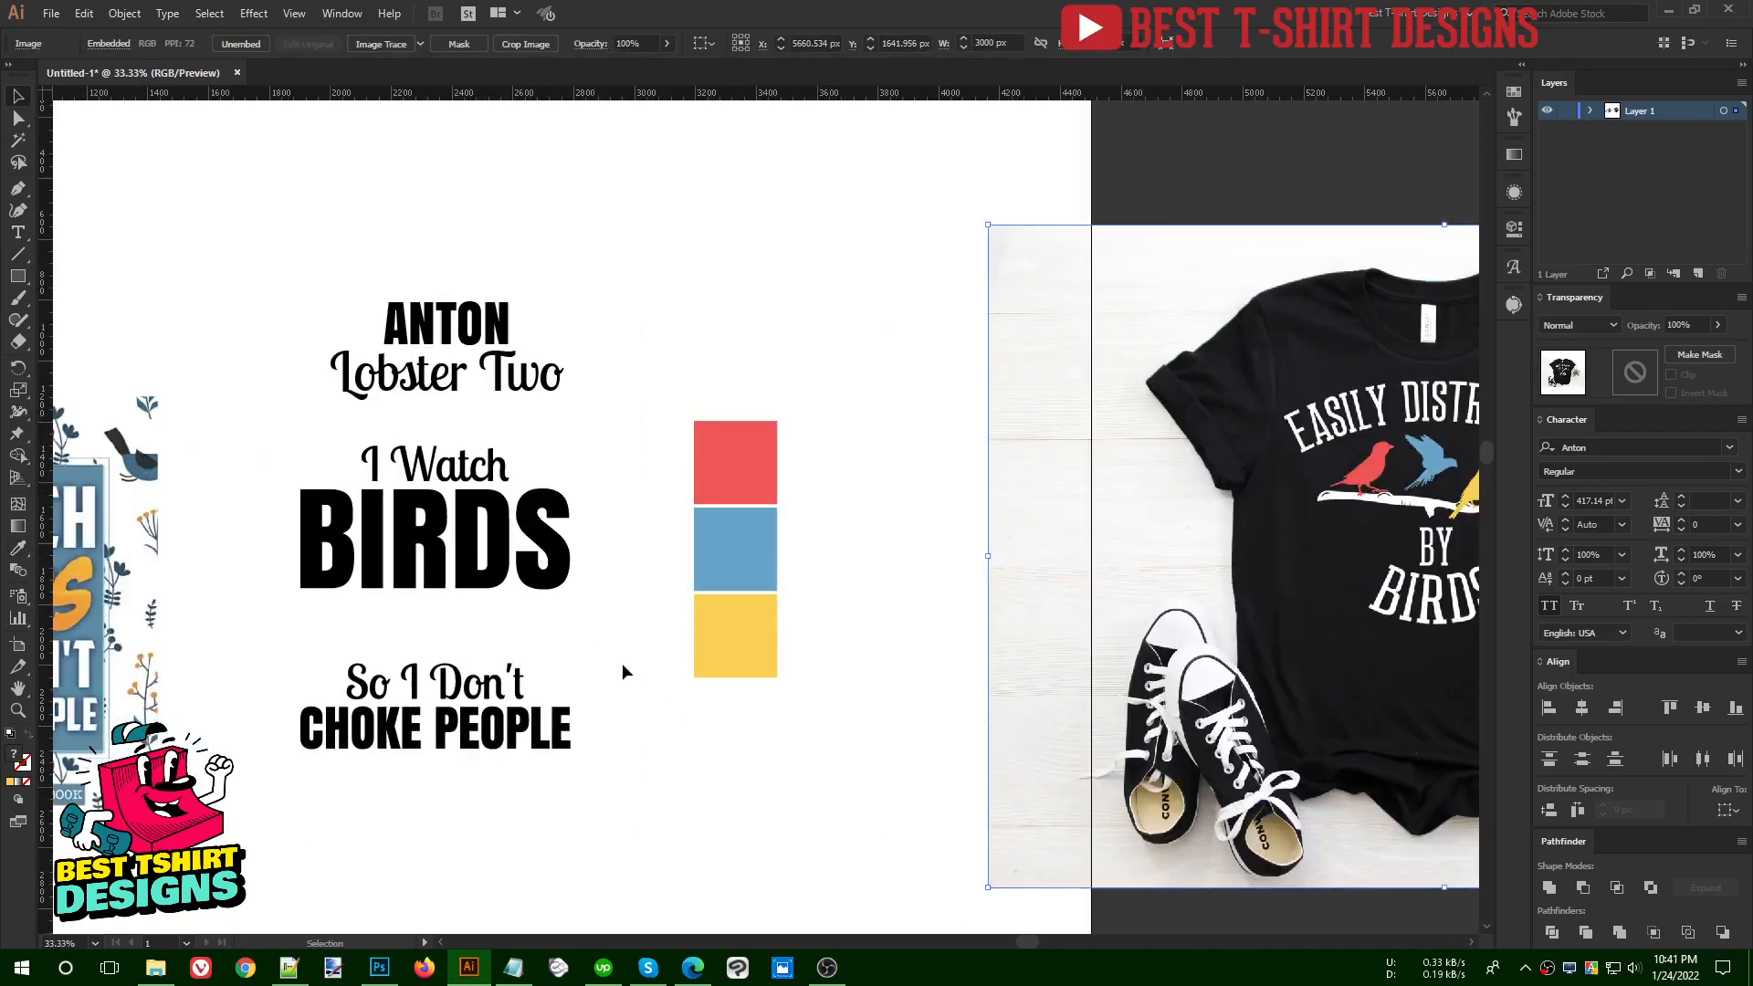
pyautogui.moveTo(667, 661); pyautogui.dragTo(767, 650)
pyautogui.scroll(1, 515, 600)
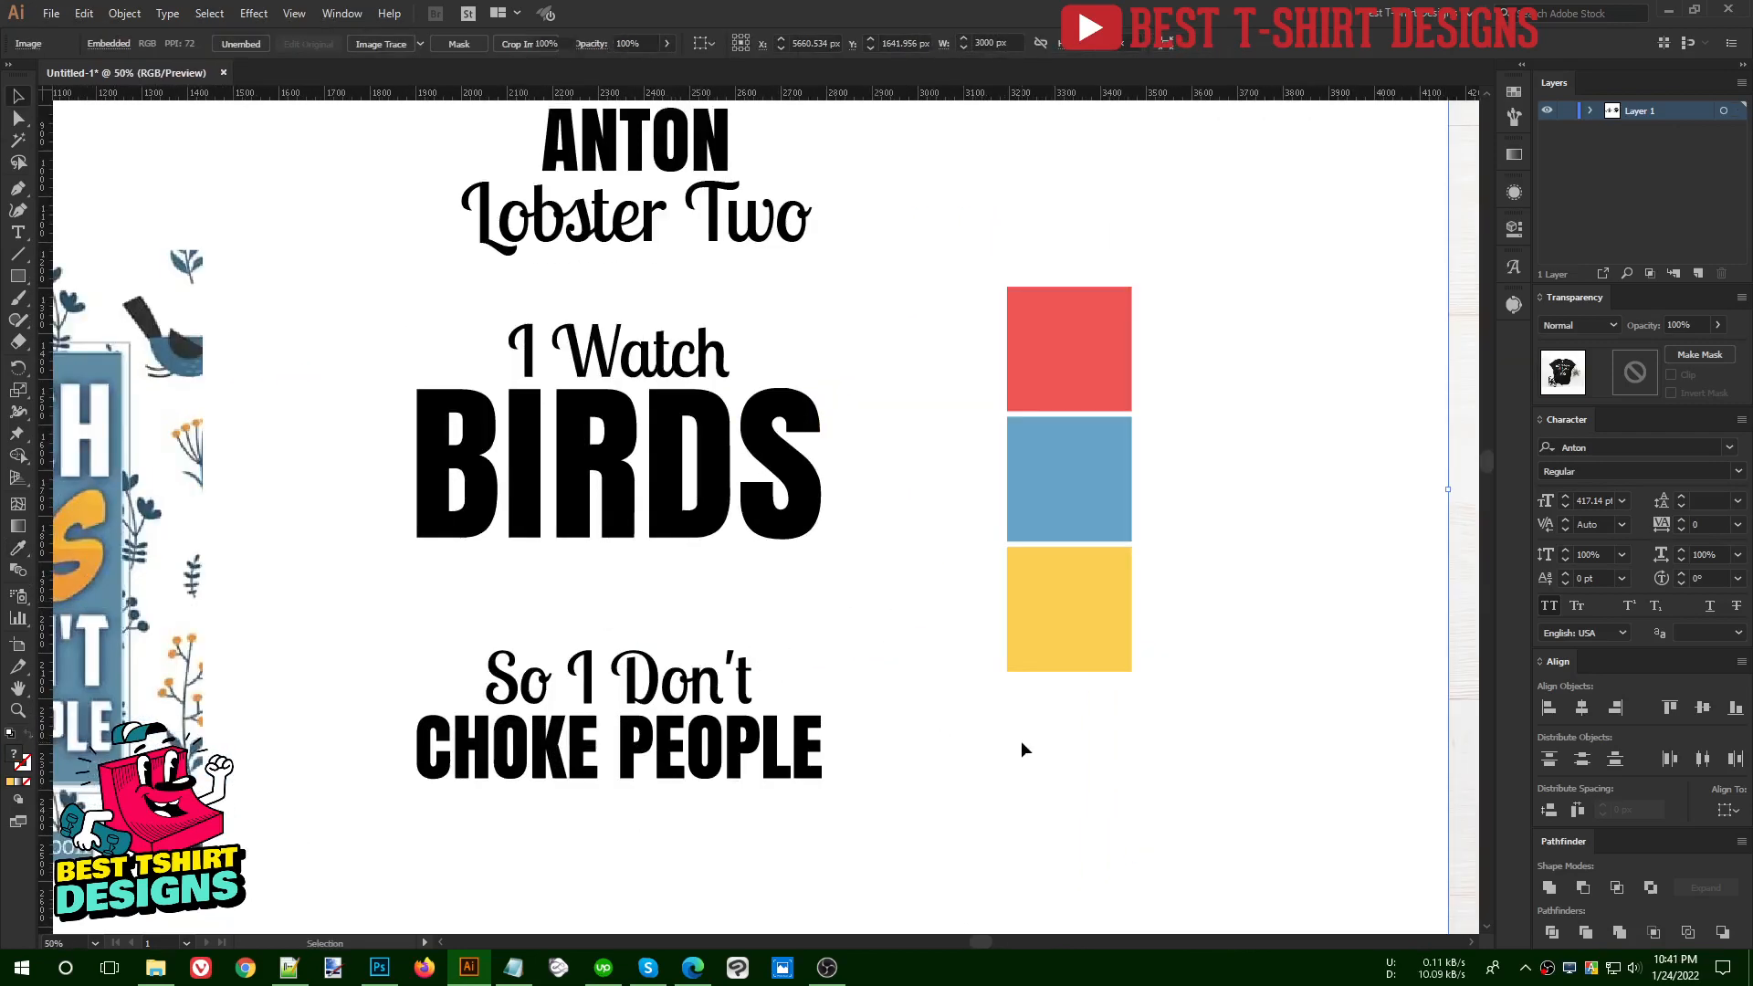
pyautogui.click(1022, 743)
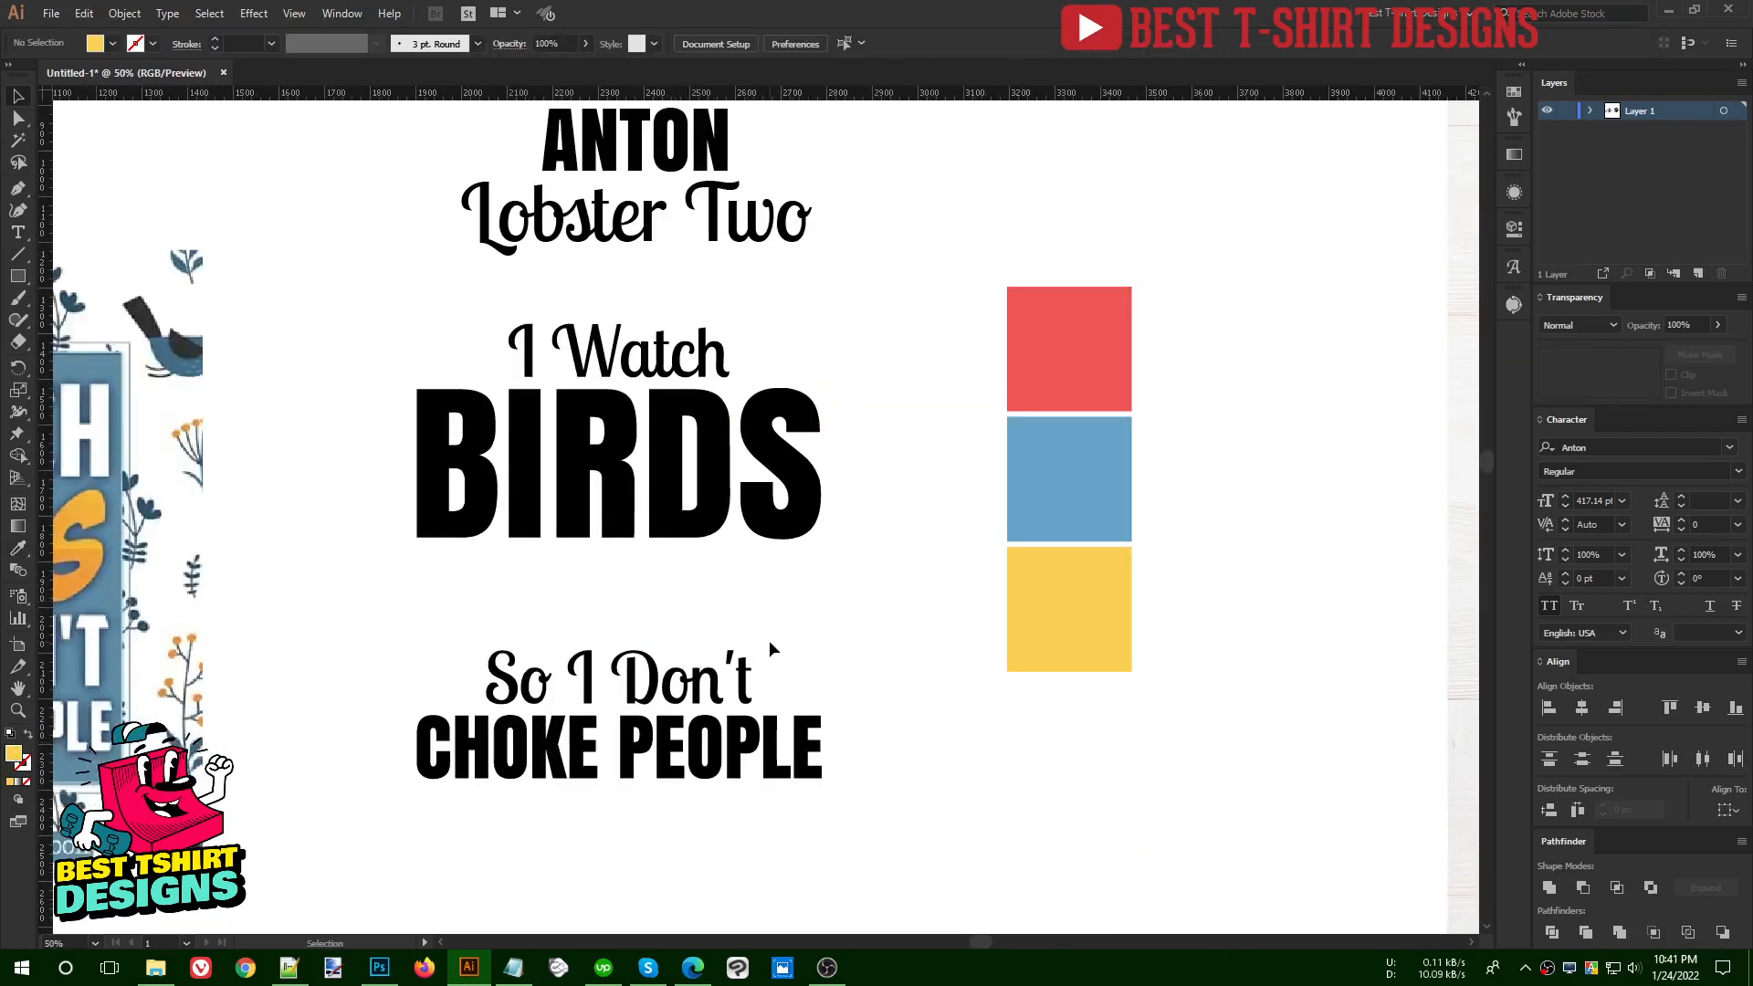
# - Recolour the "I Watch" and "CHOKE PEOPLE" lines with a light green swatch
pyautogui.click(673, 370)
pyautogui.keyDown('shift'); pyautogui.click(742, 735); pyautogui.keyUp('shift')
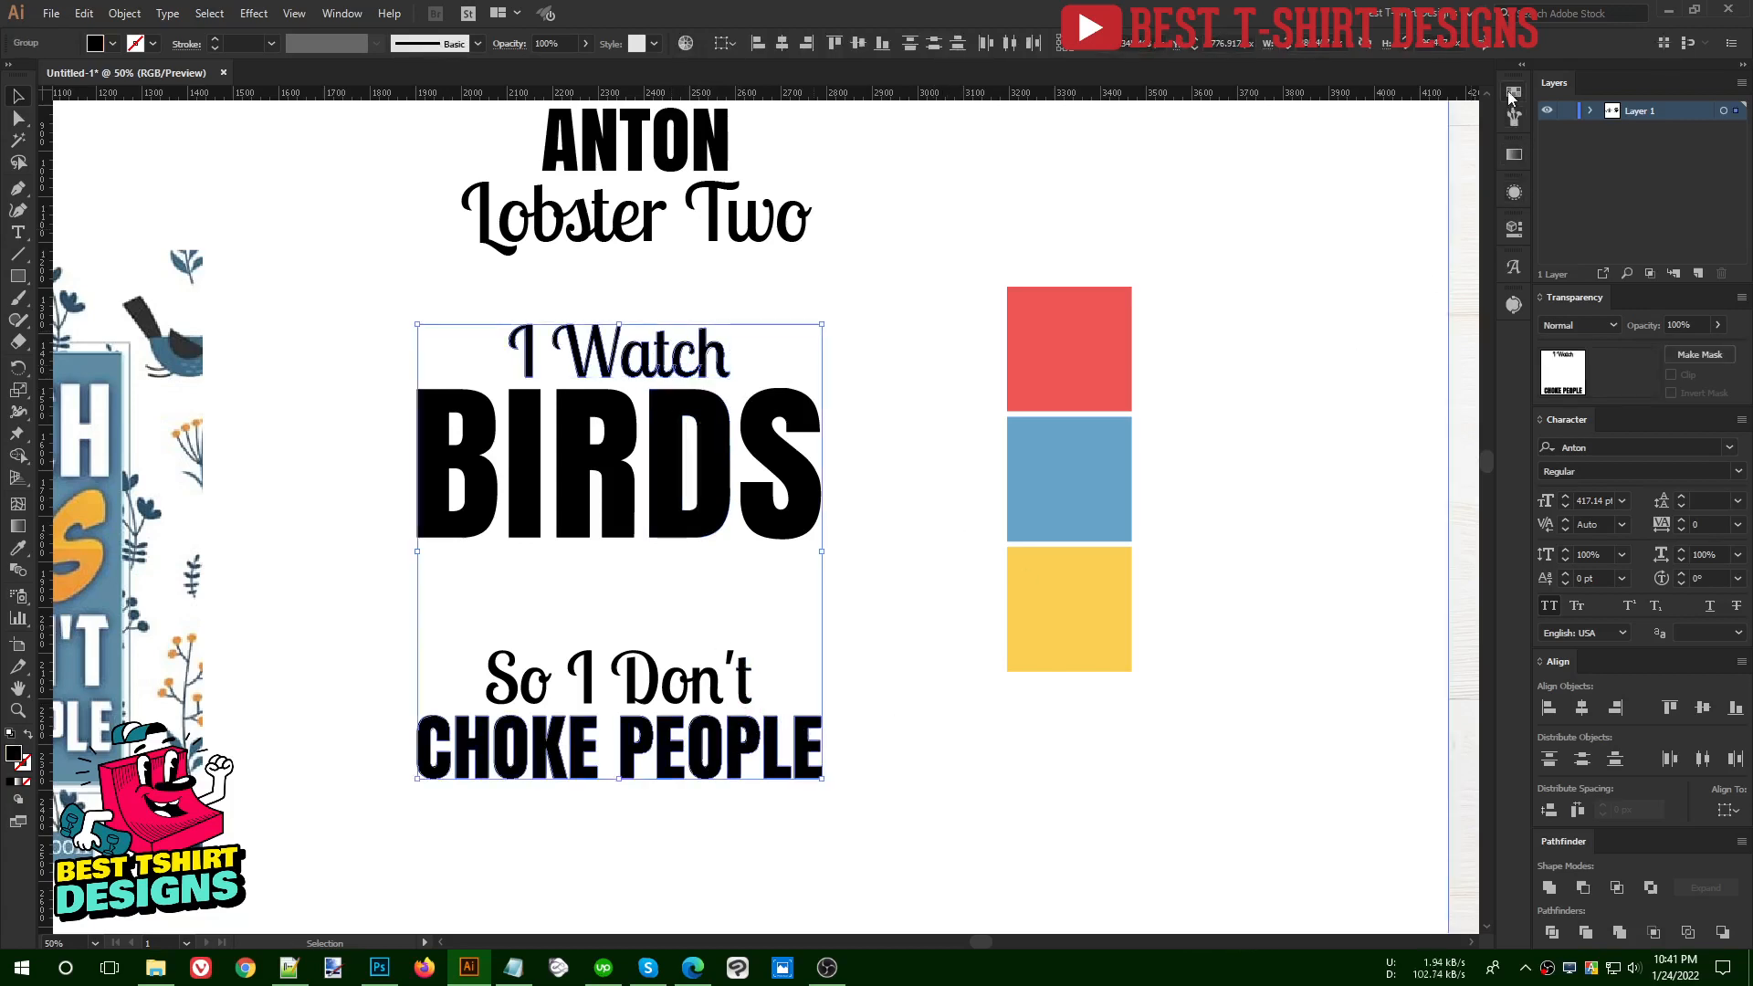
pyautogui.click(1513, 92)
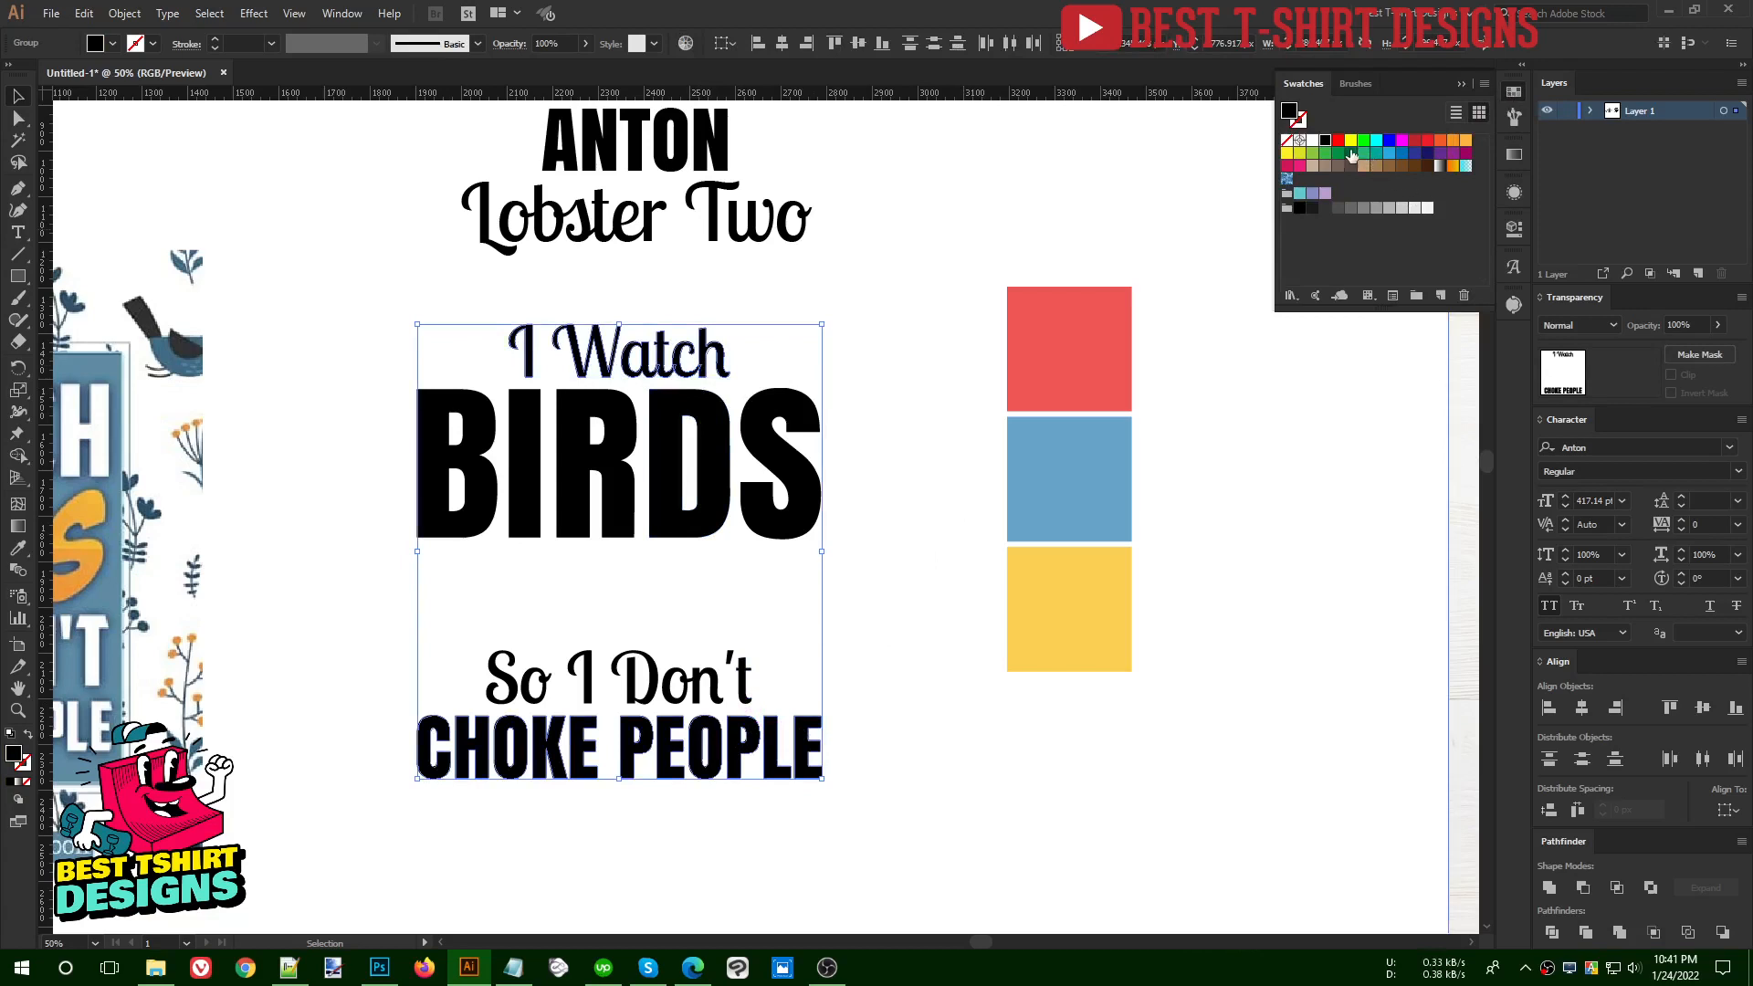
pyautogui.click(1311, 155)
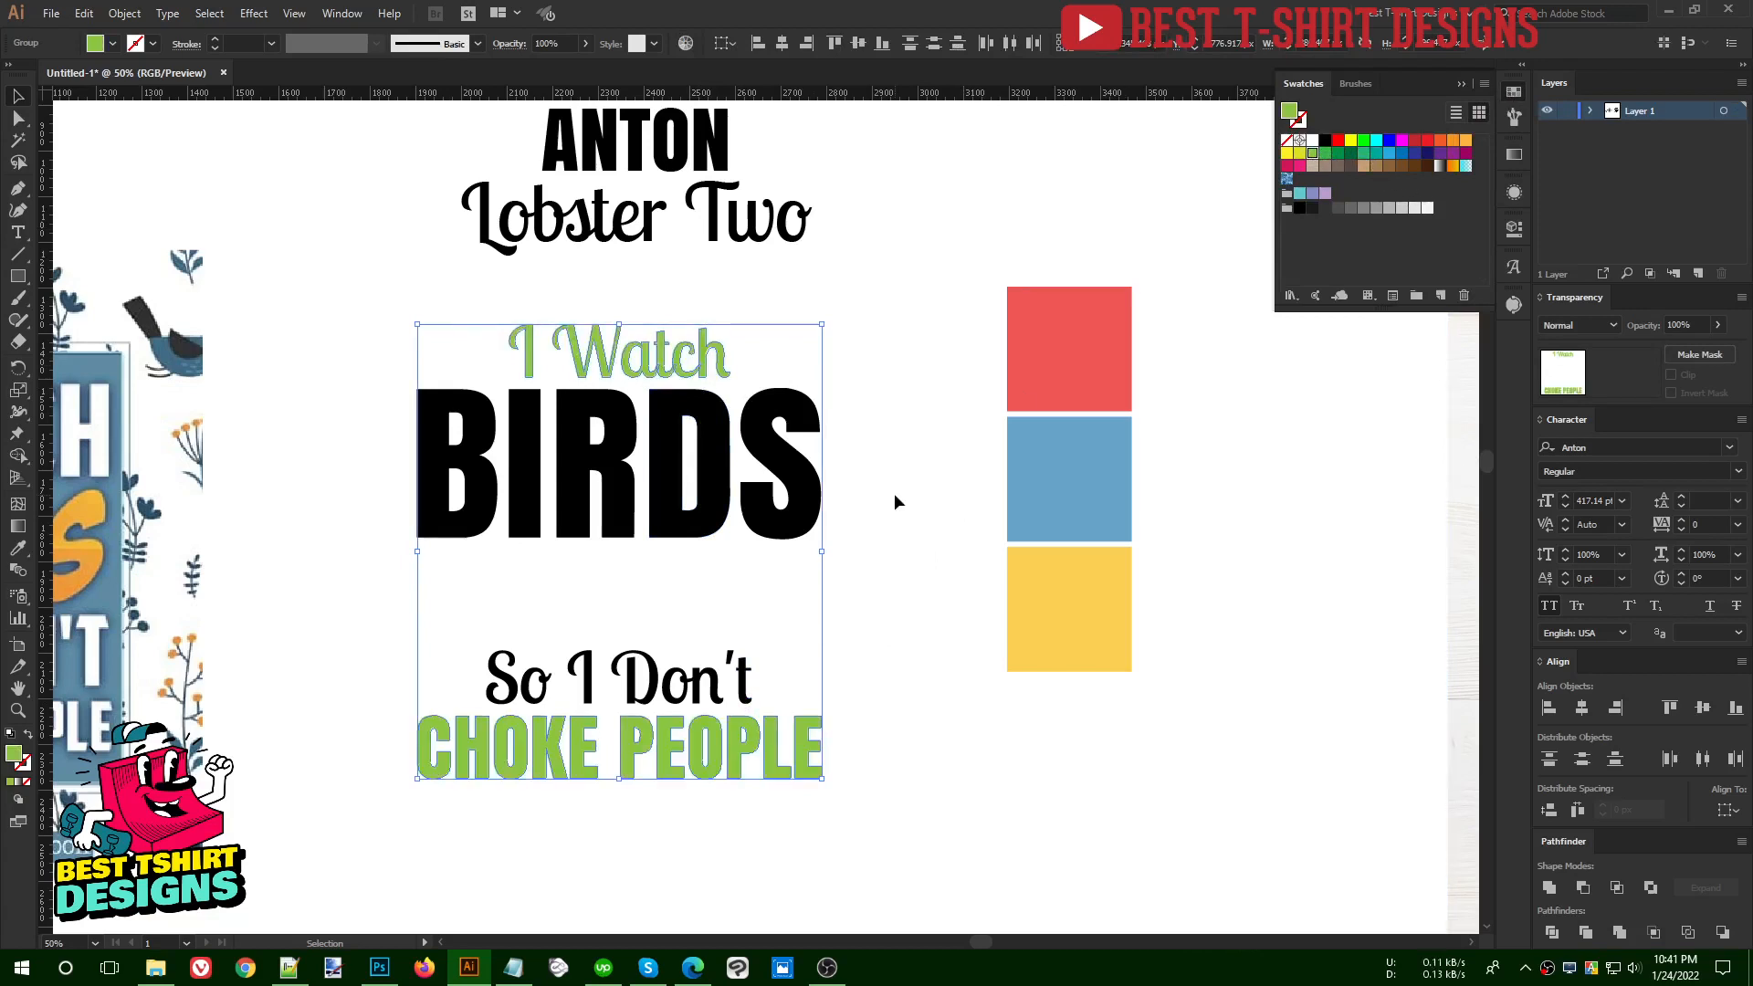
pyautogui.click(895, 493)
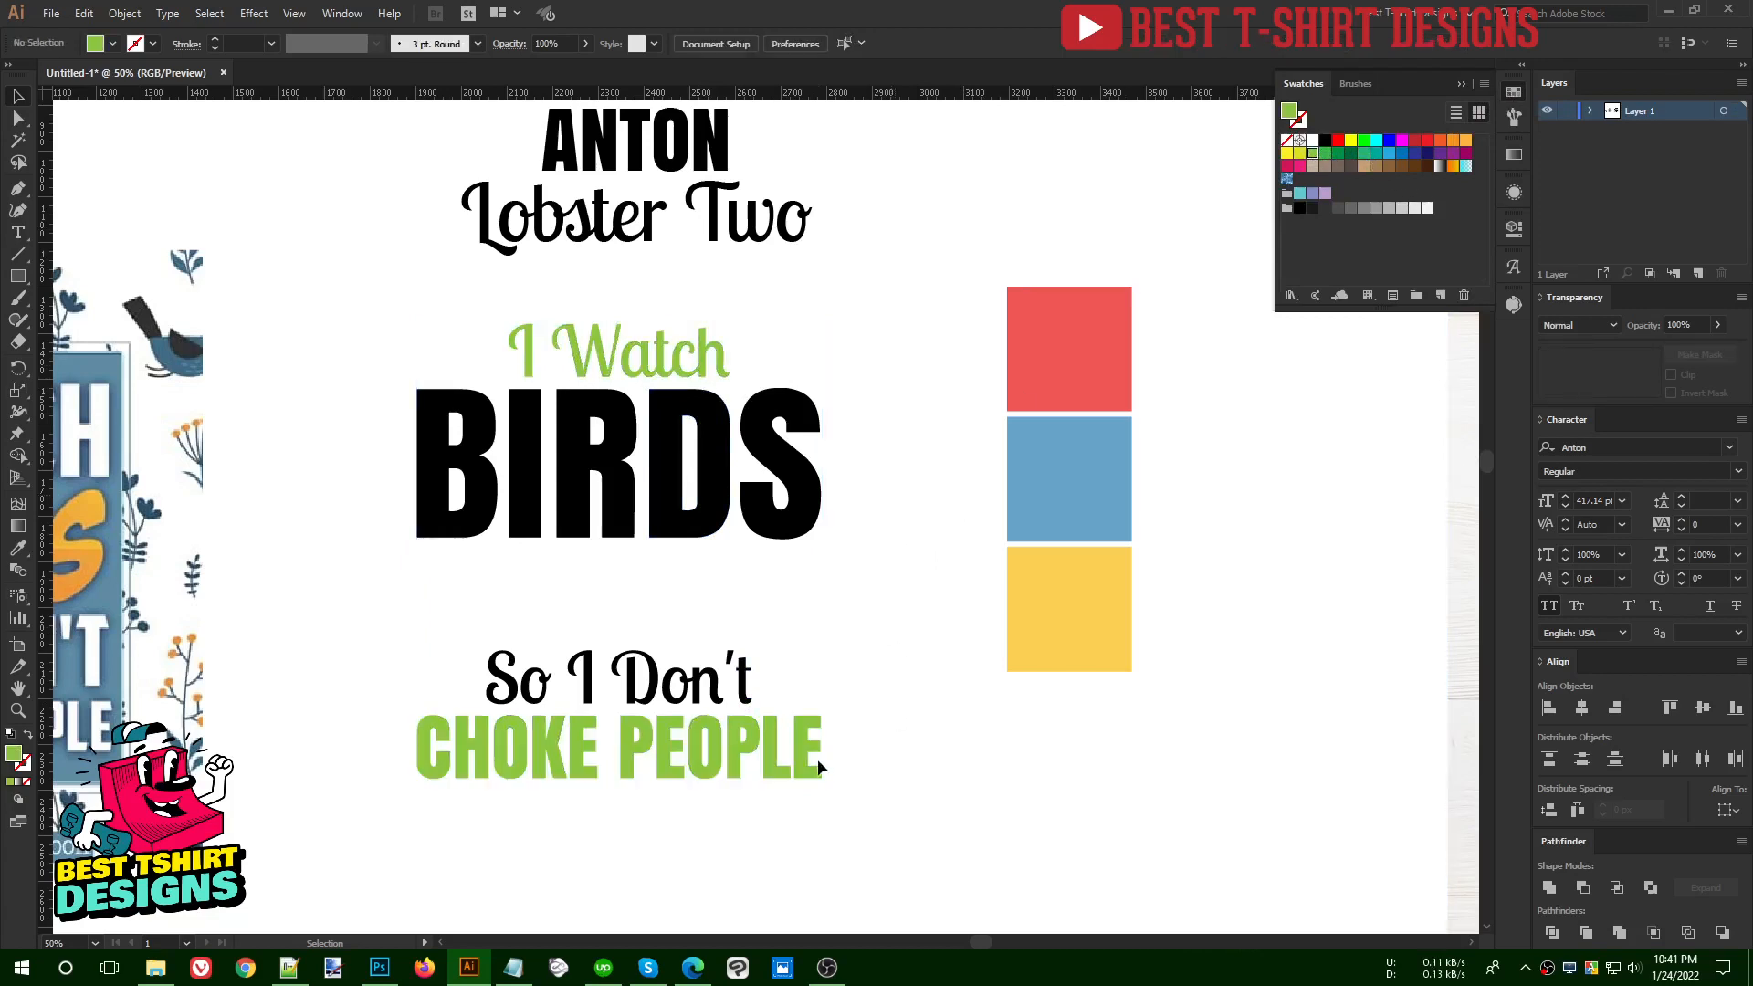
# - Create a new colour group named Color Group 1 from the red, blue and yellow squares, using the selected artwork
pyautogui.click(750, 676)
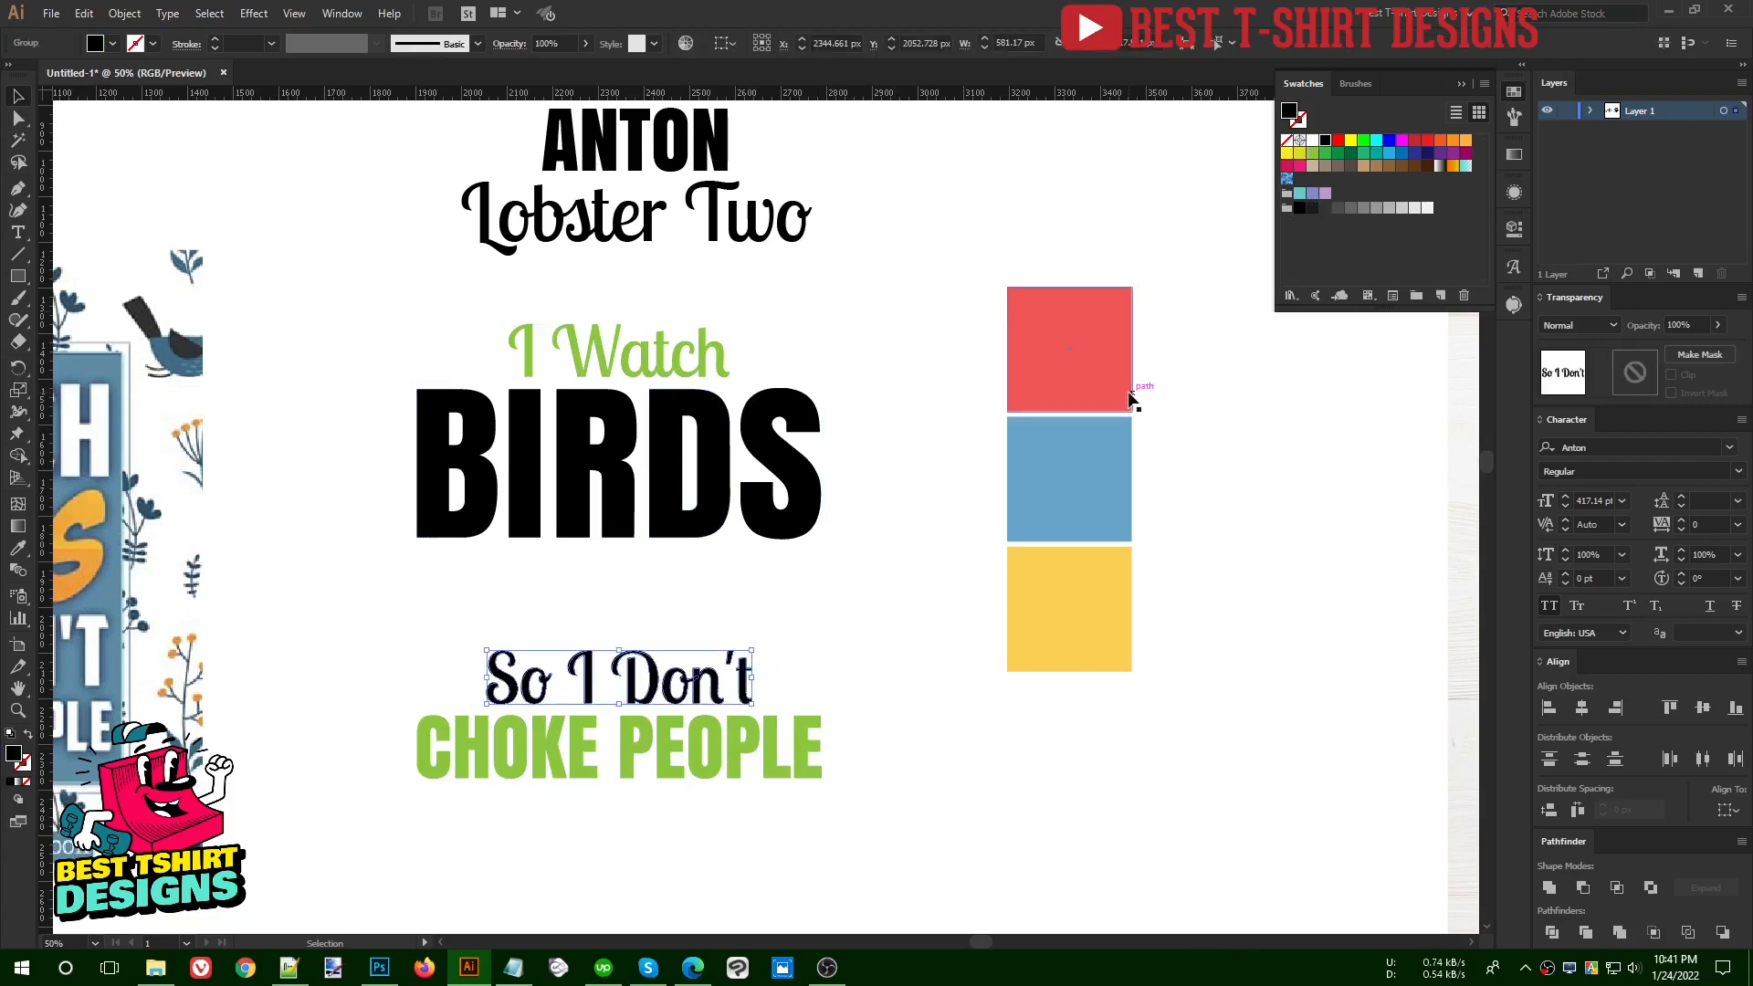
pyautogui.moveTo(1097, 227); pyautogui.dragTo(1163, 751)
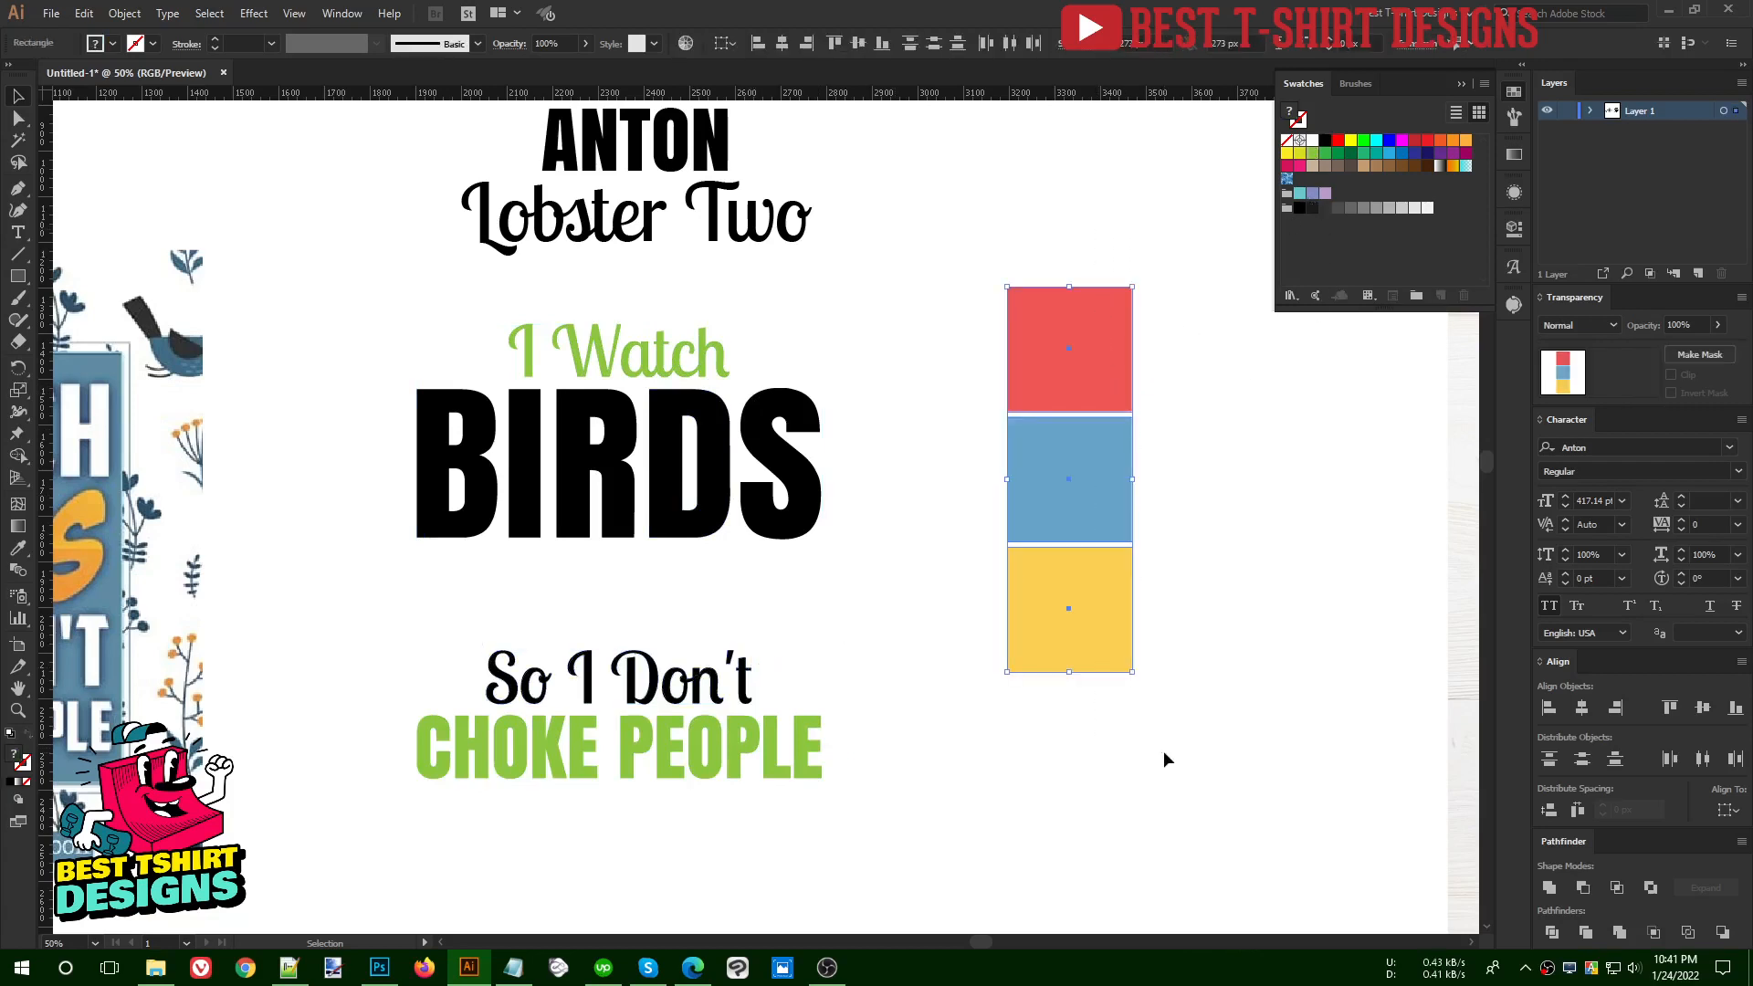
pyautogui.click(1417, 297)
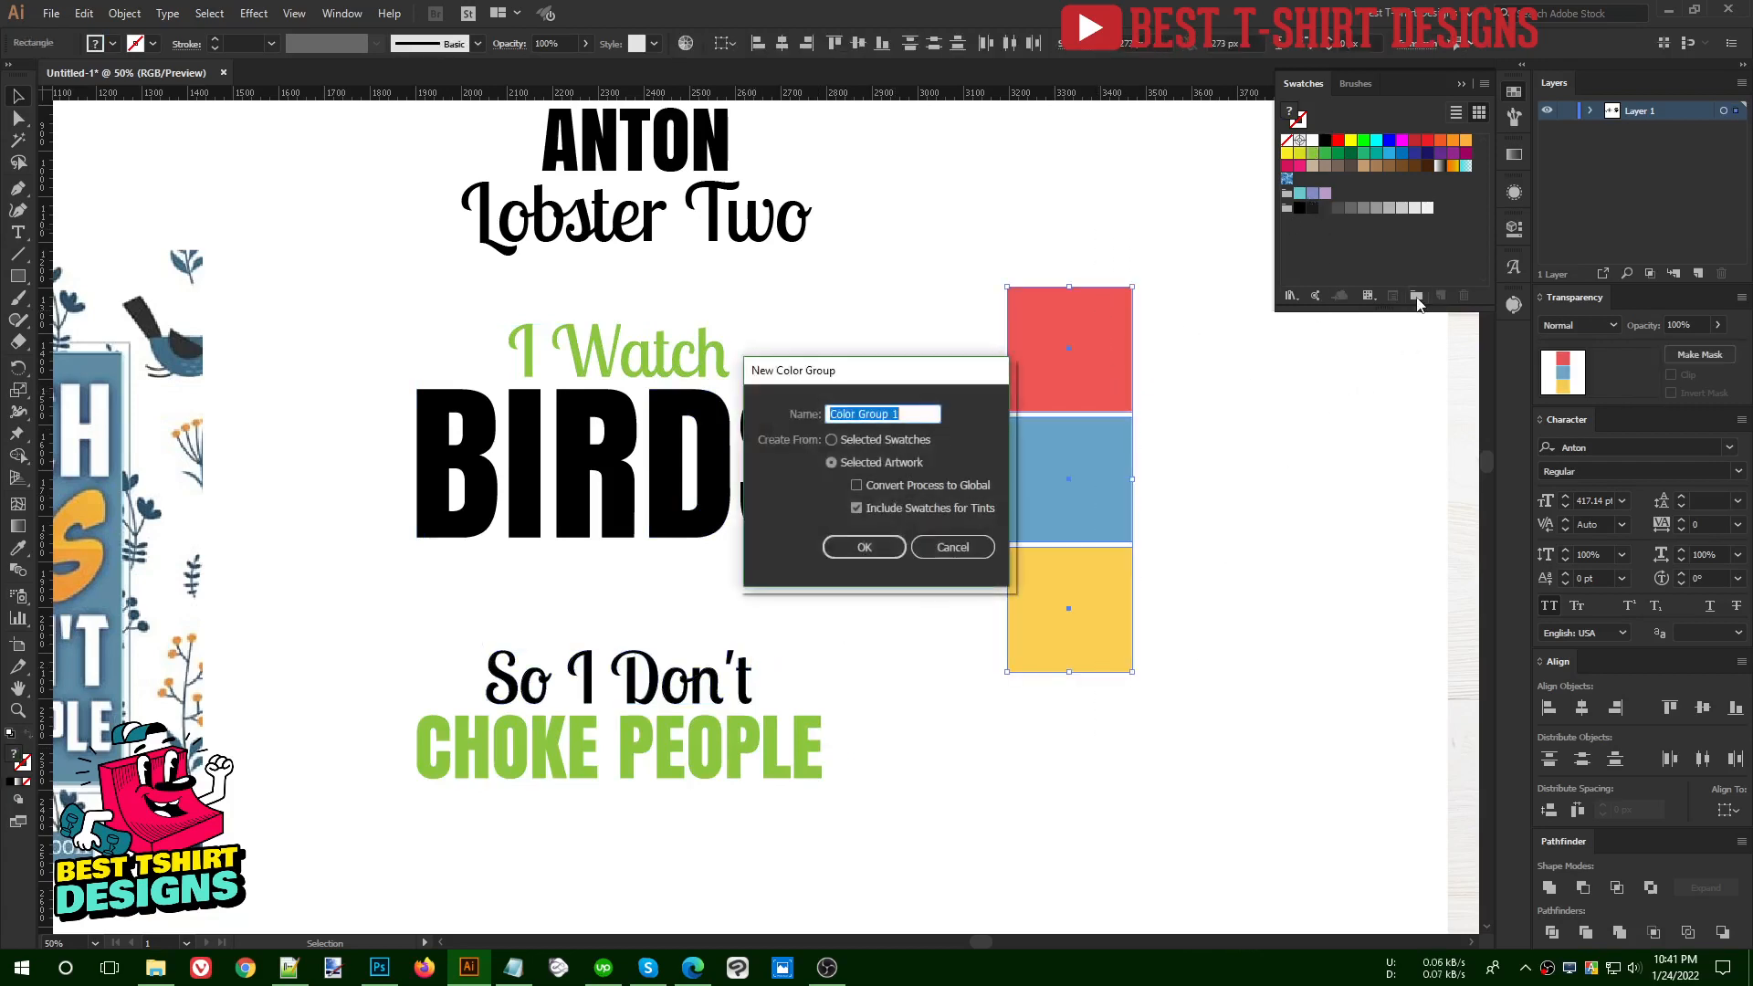
pyautogui.click(844, 551)
pyautogui.click(1346, 250)
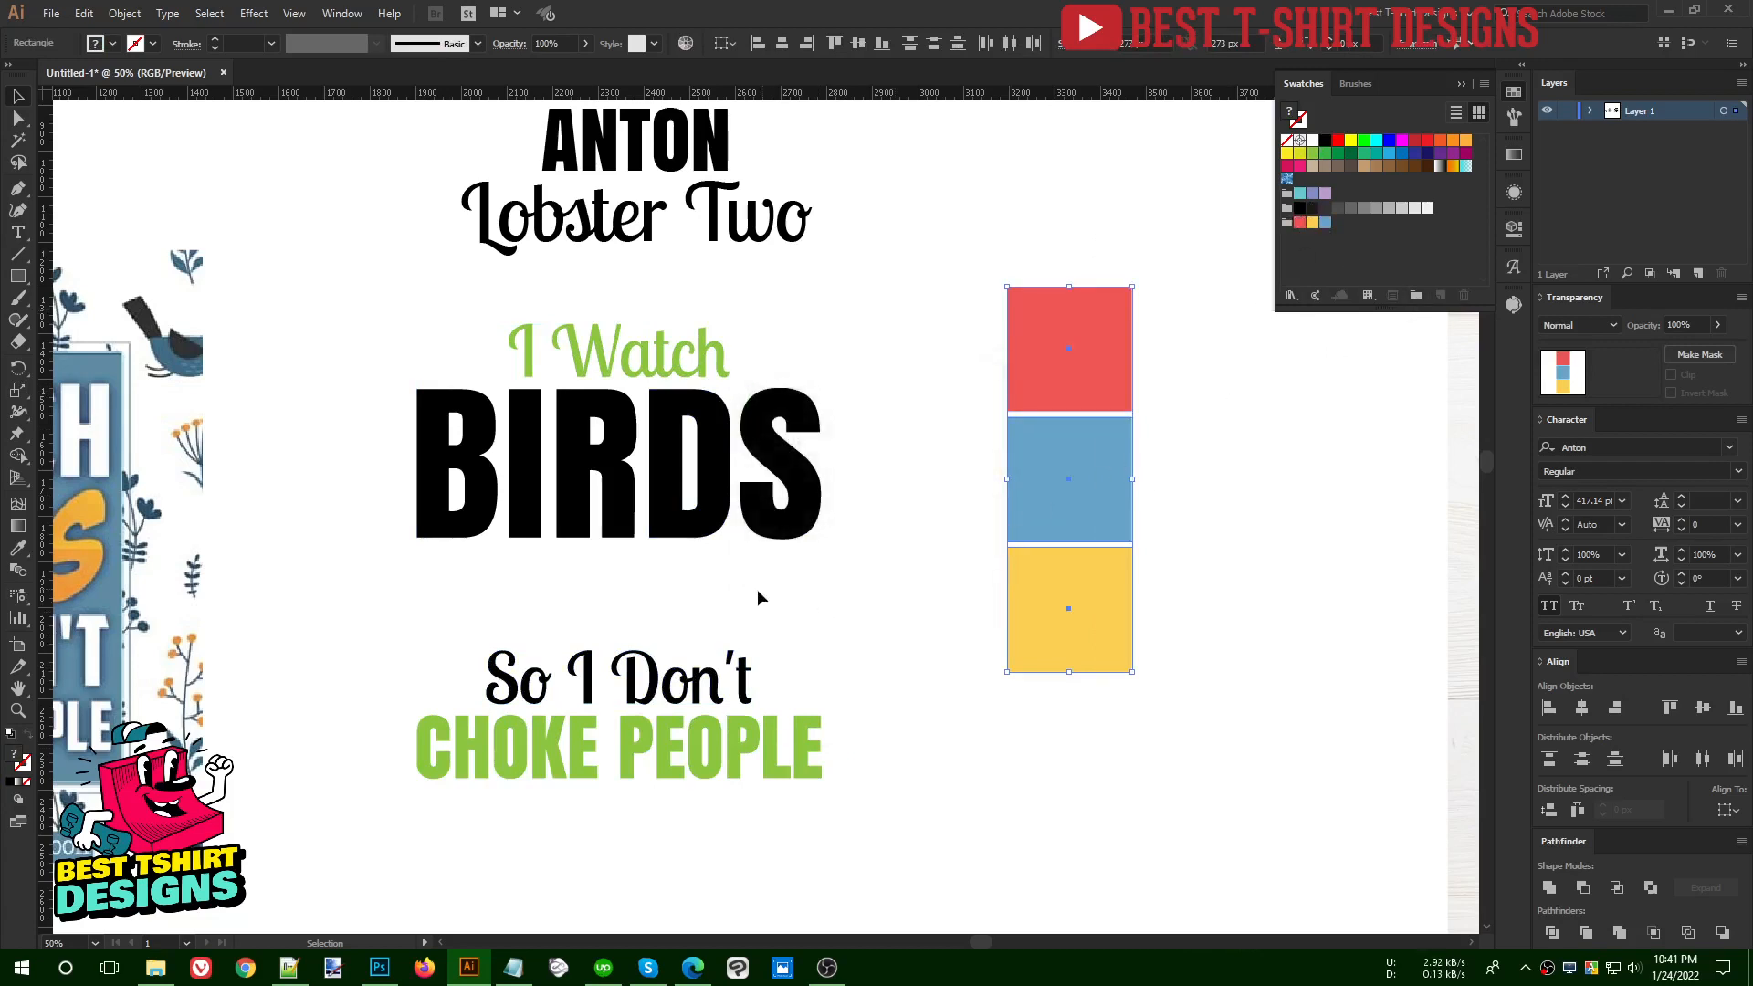
# - Fill the "So I Don't" line with the red swatch from the new colour group
pyautogui.click(705, 687)
pyautogui.click(1301, 223)
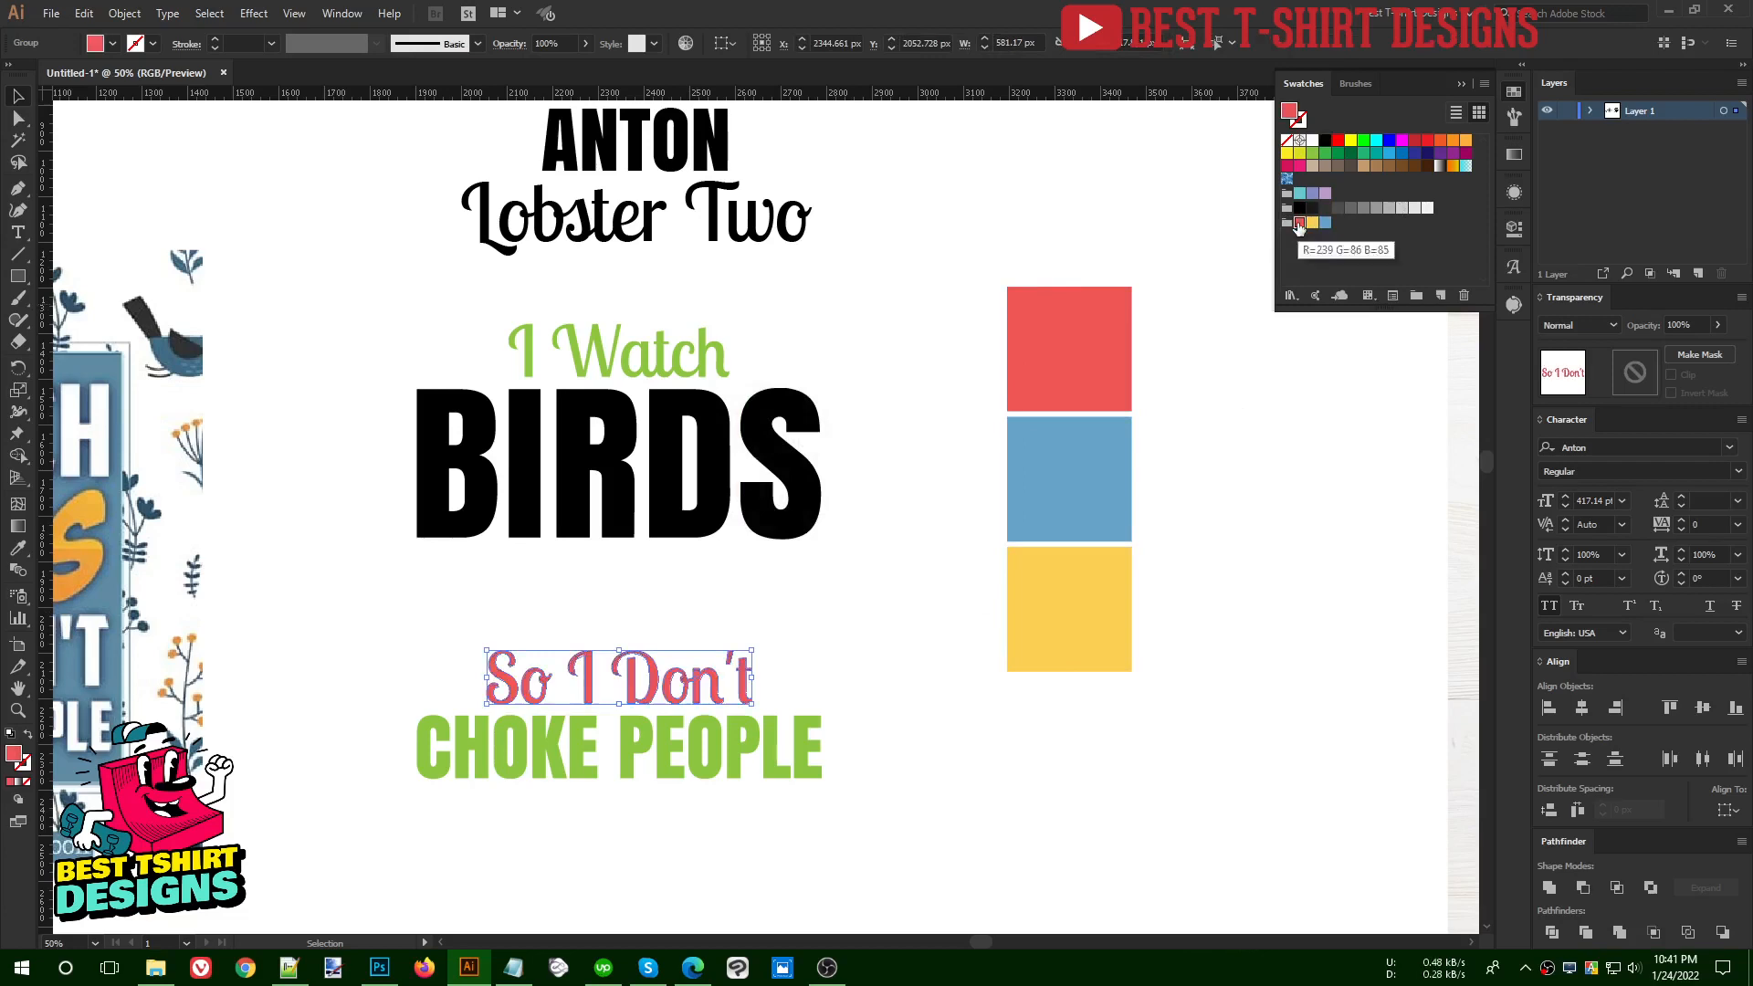
pyautogui.click(863, 606)
pyautogui.hscroll(-2, 849, 589)
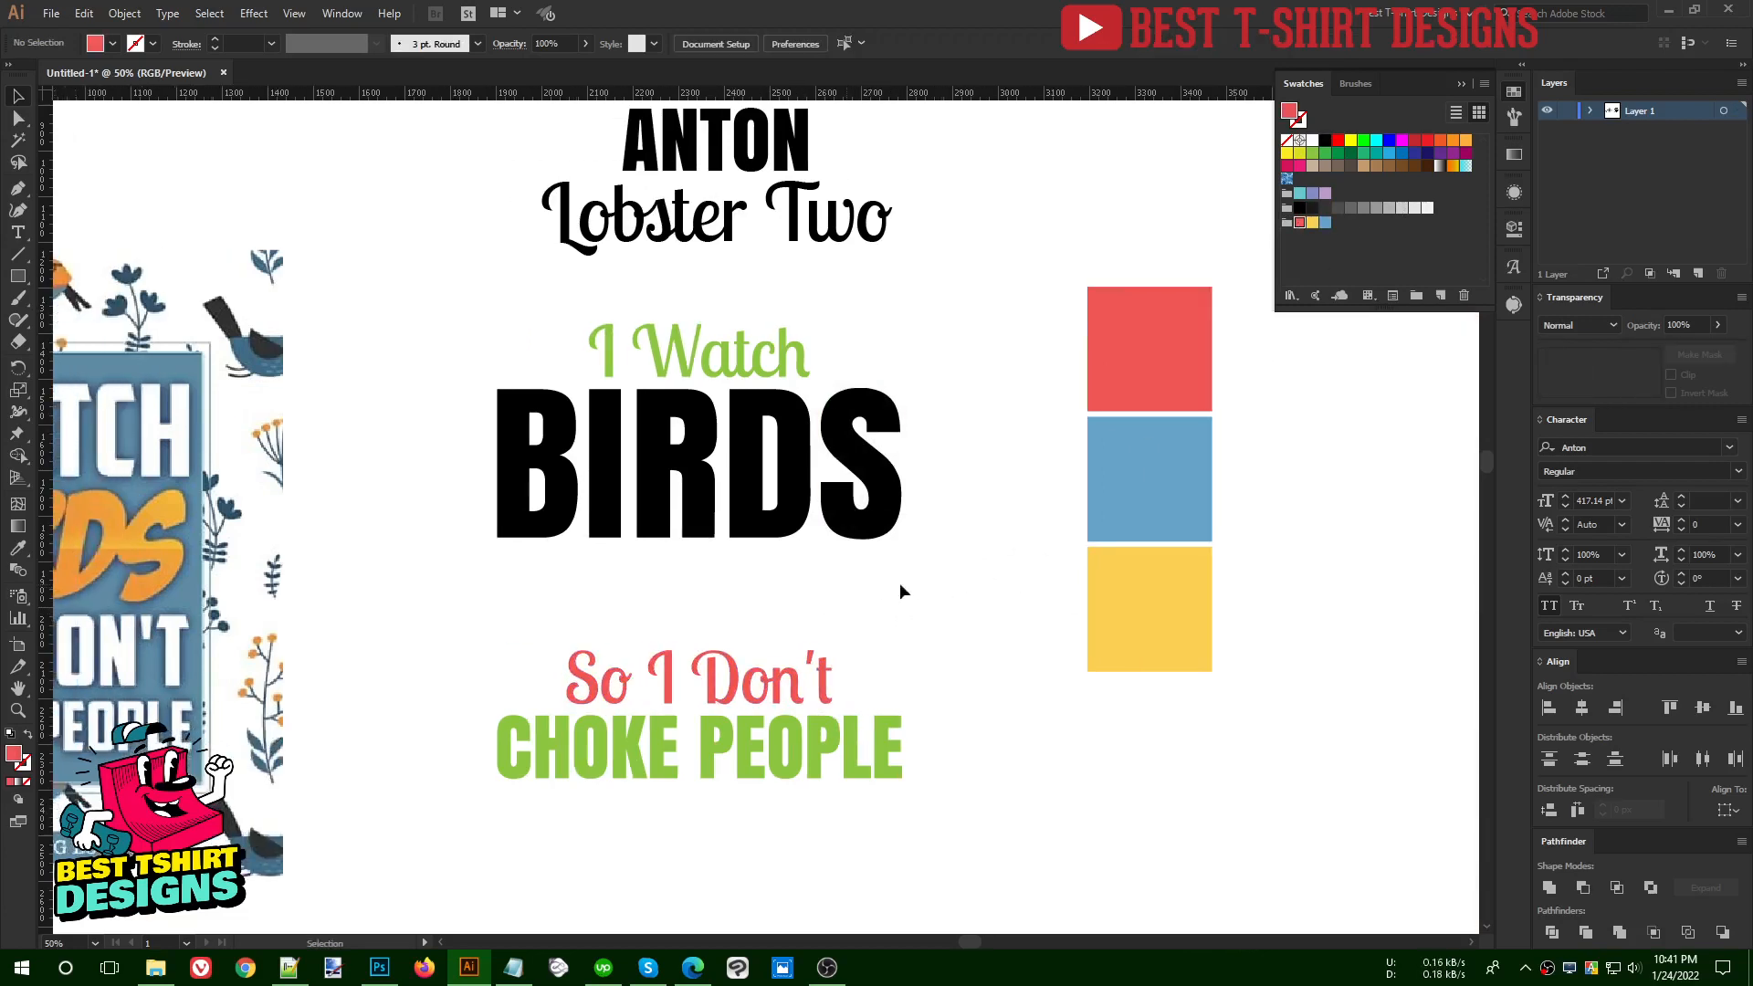
# - Switch to the browser, search Freepik for "birds" and limit the results to free vectors
pyautogui.click(693, 967)
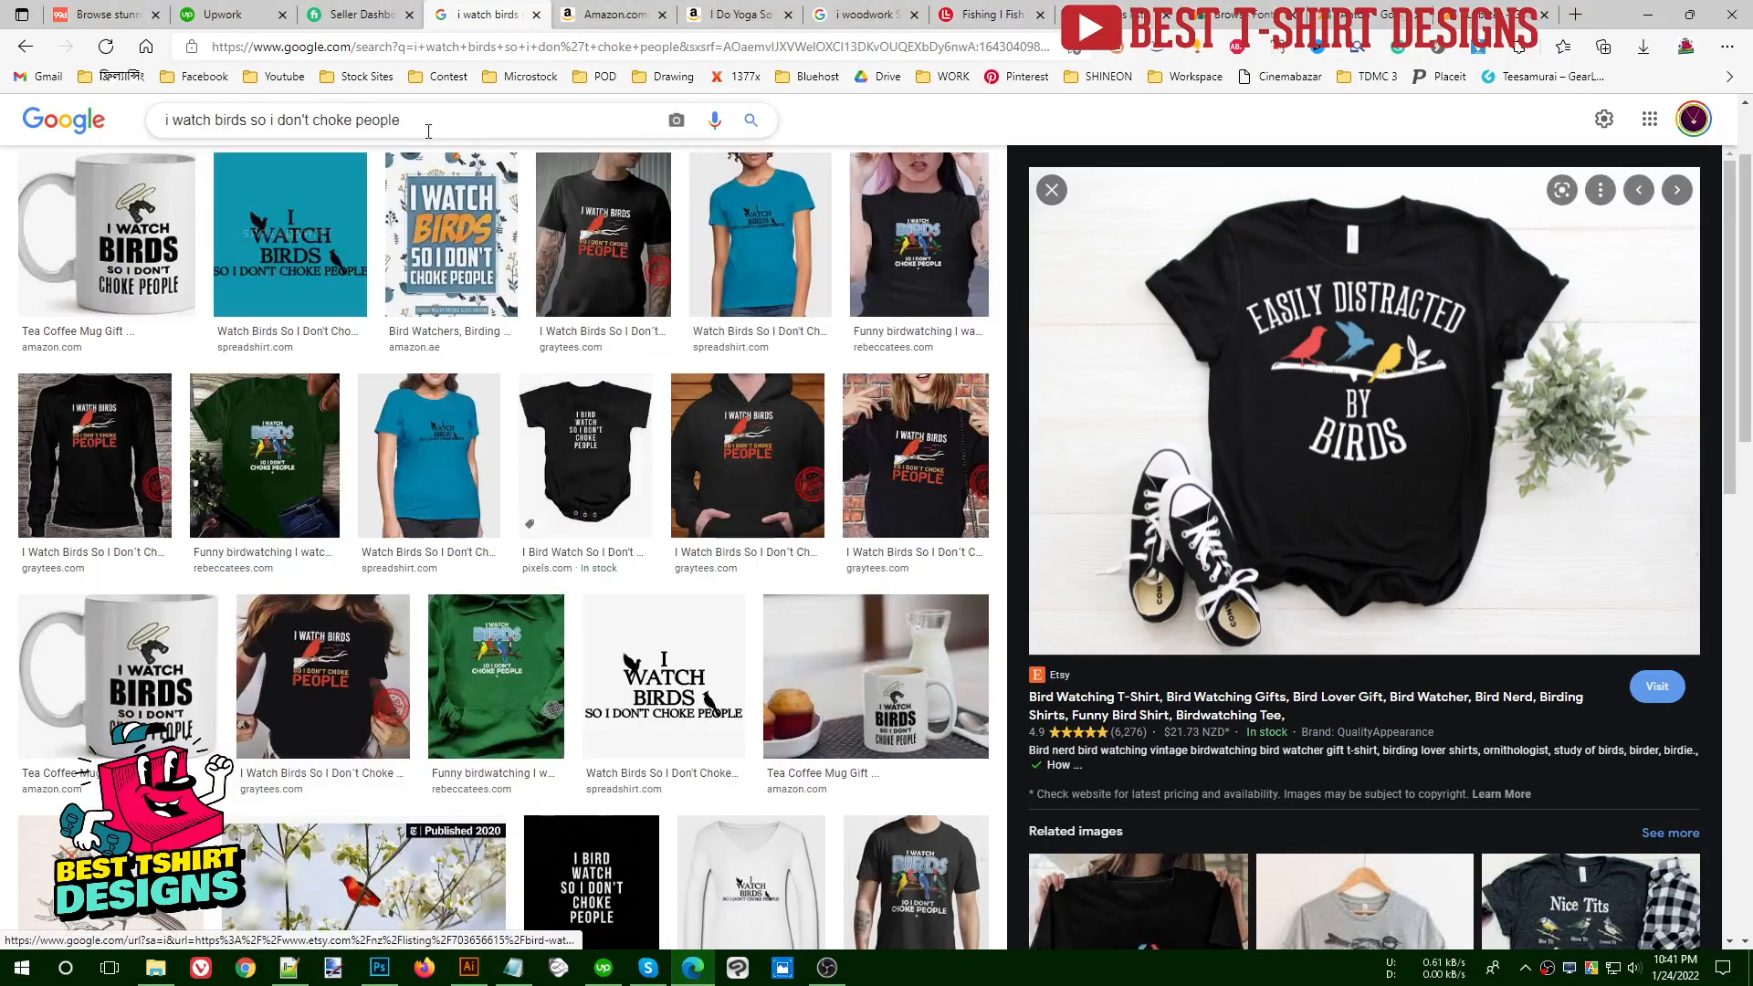
pyautogui.click(364, 79)
pyautogui.click(391, 108)
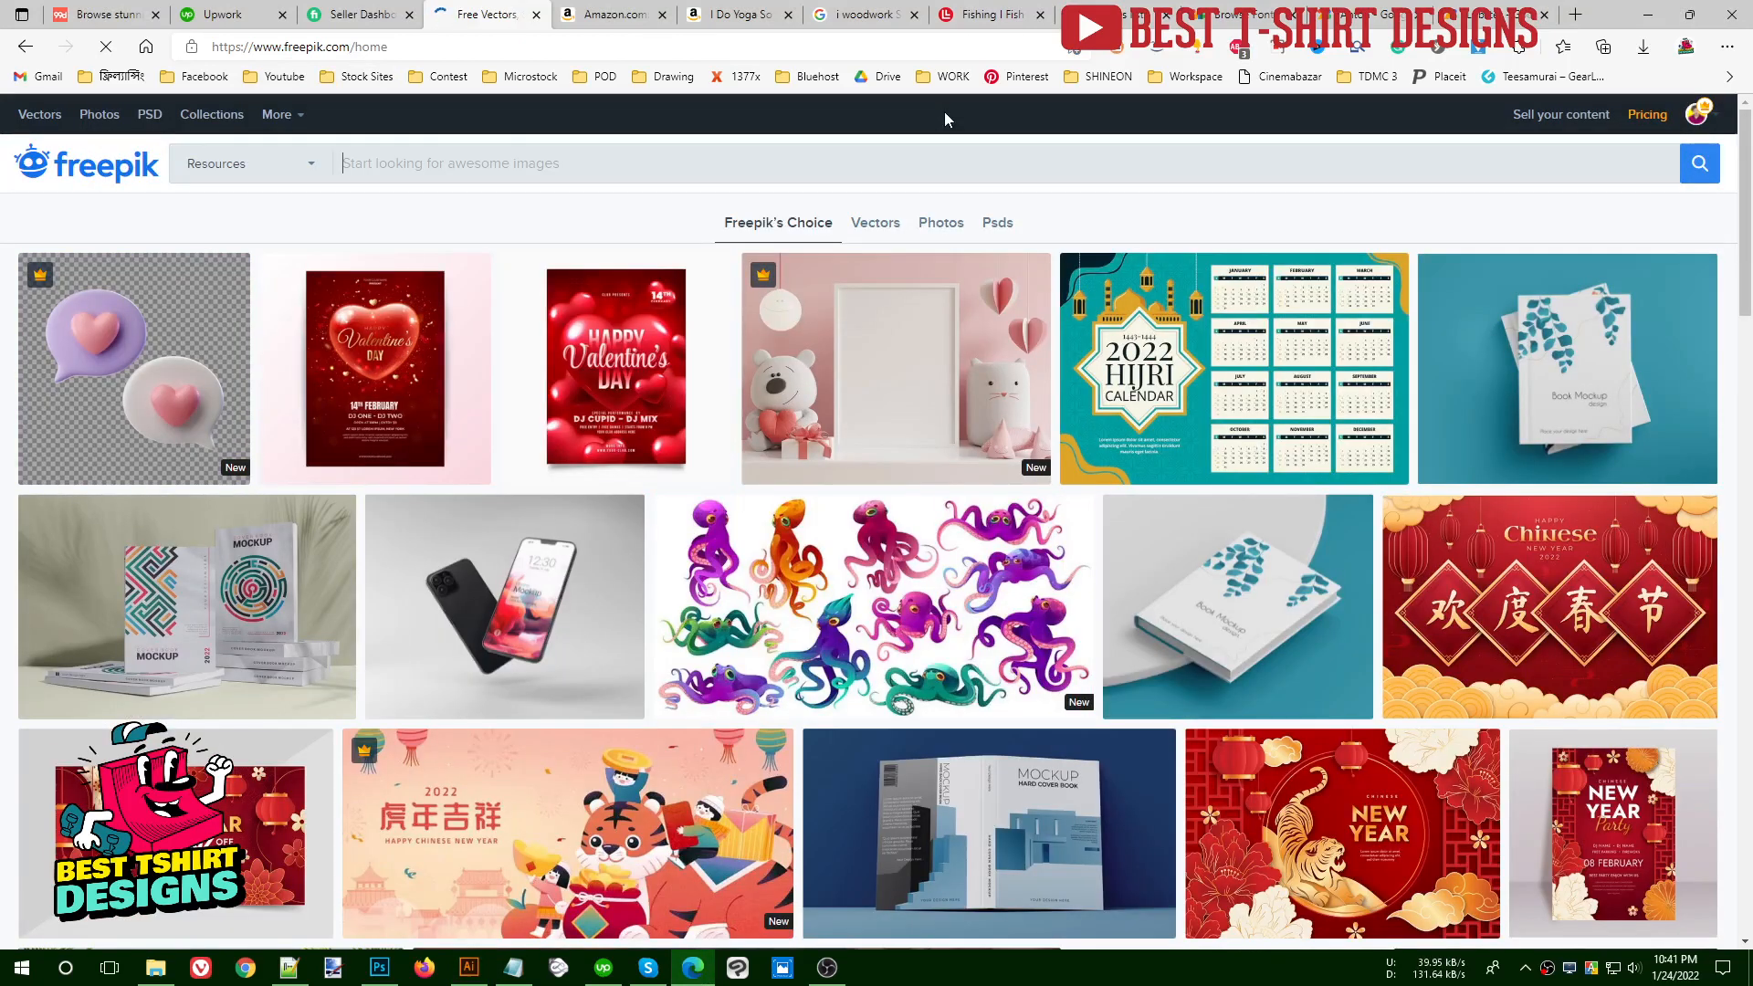
pyautogui.write('birds')
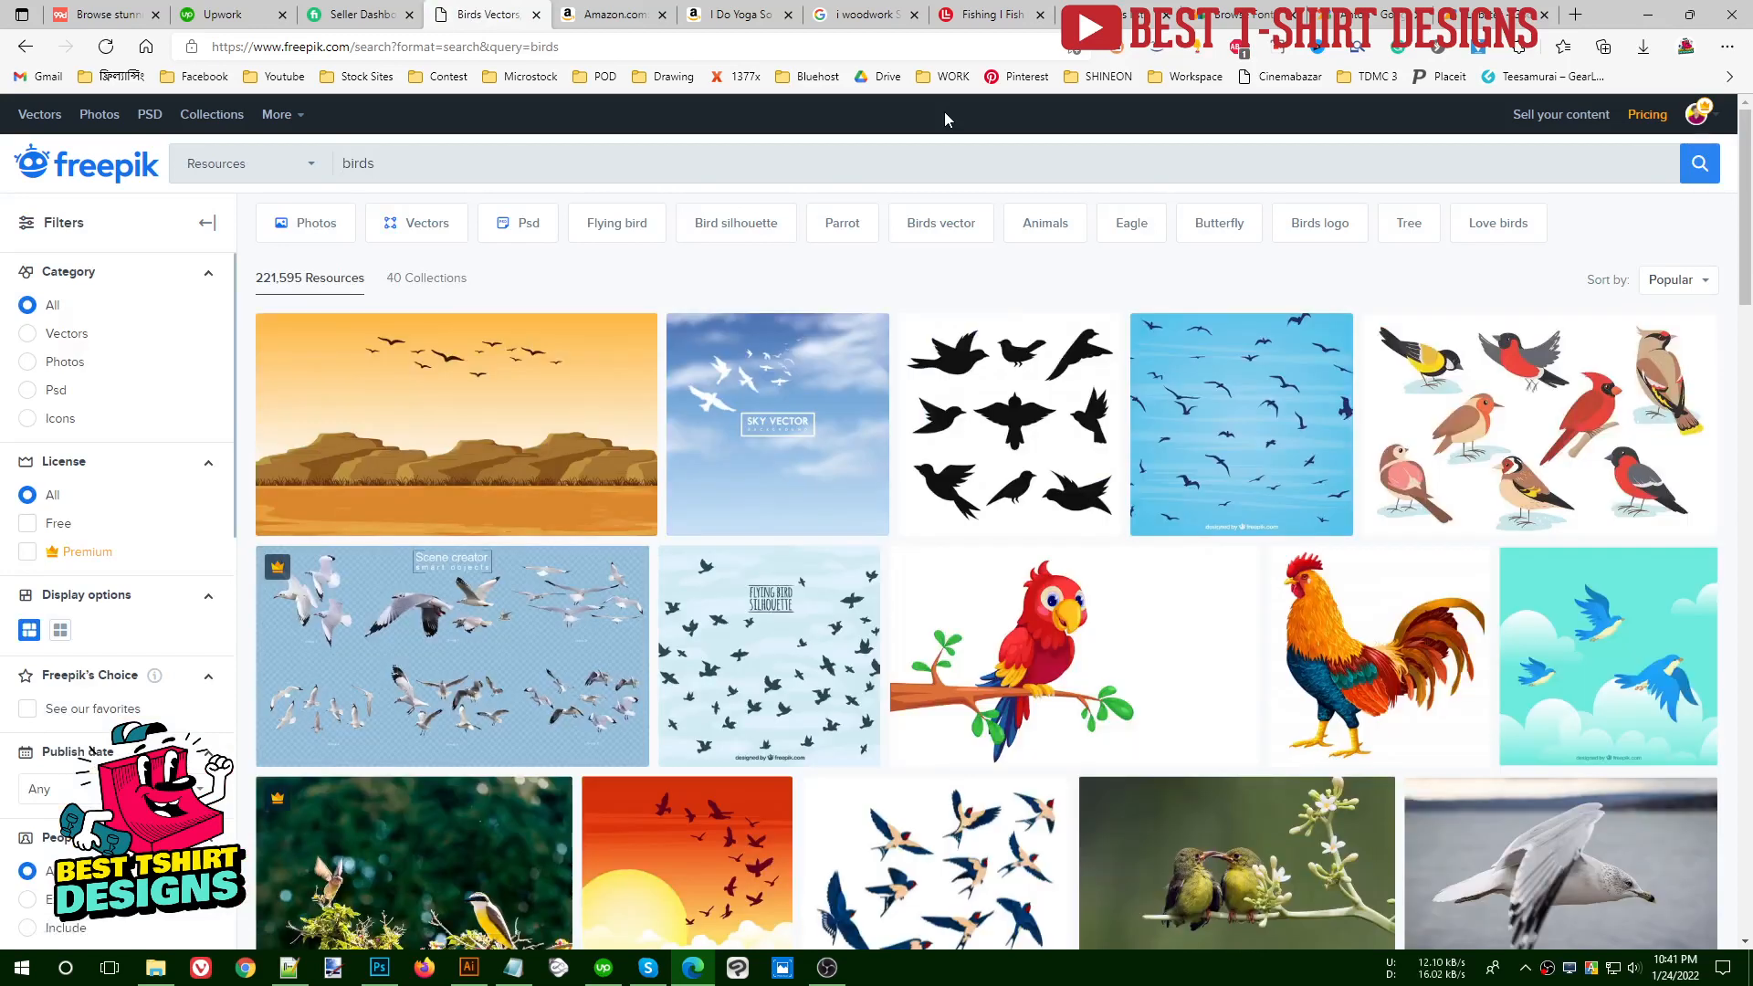
pyautogui.click(28, 338)
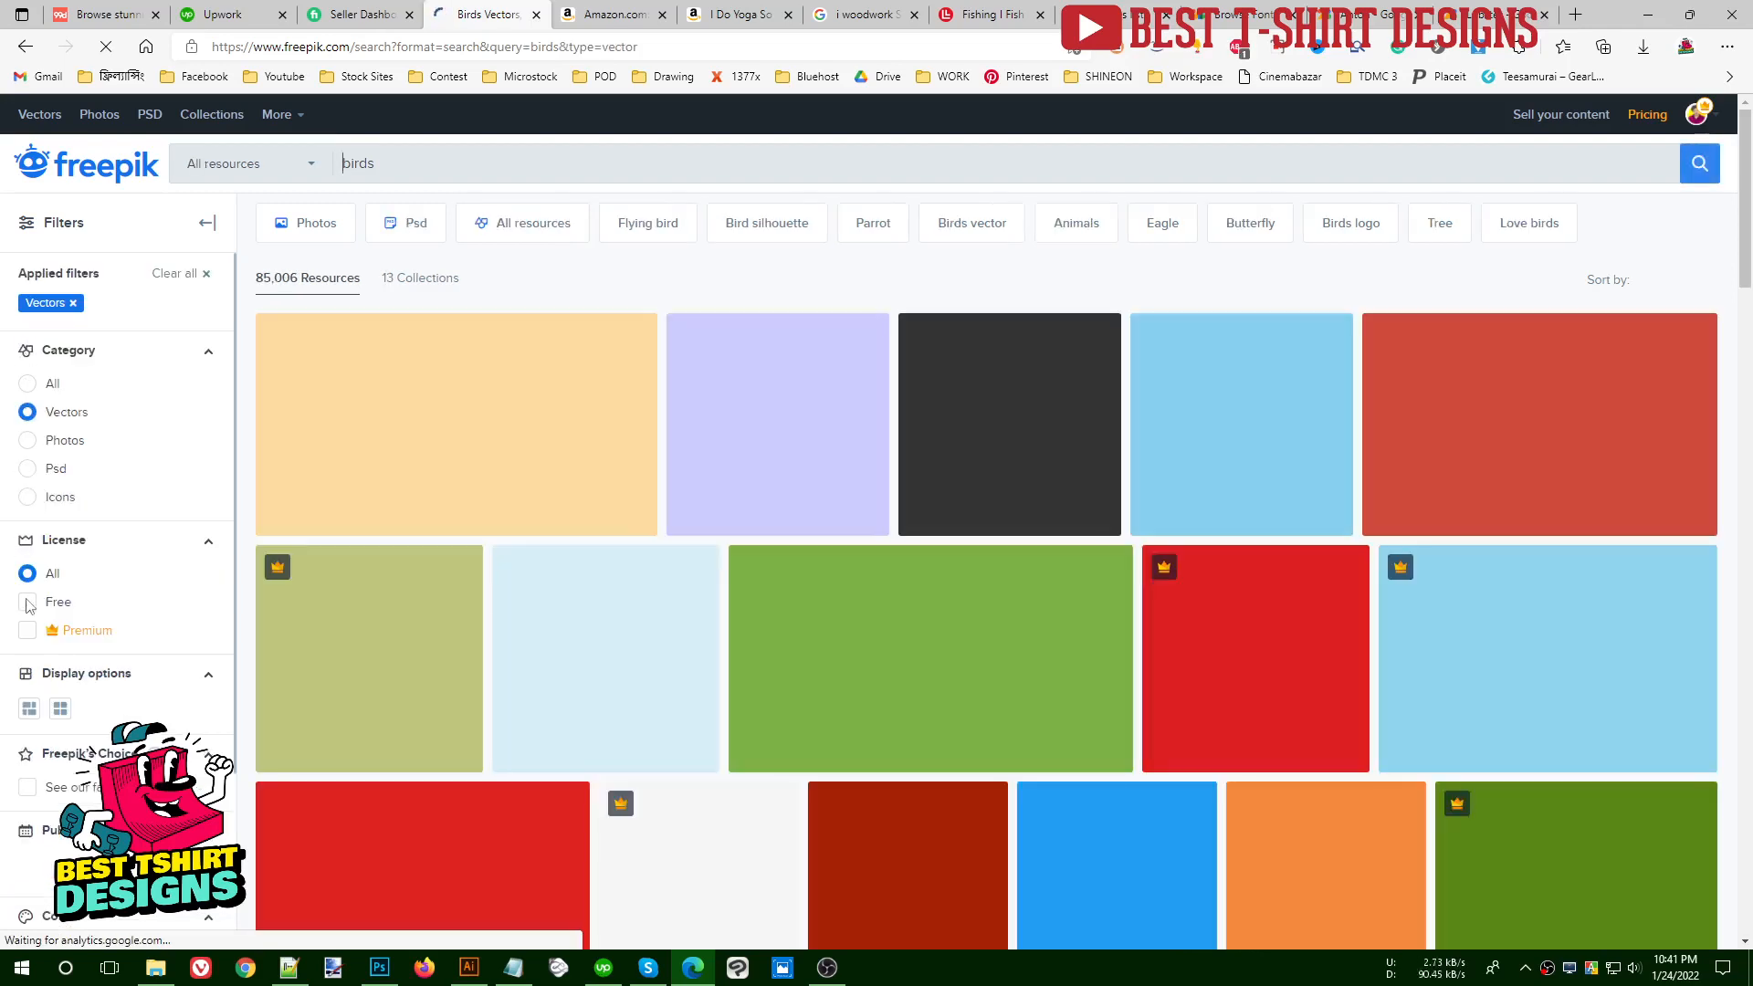
pyautogui.click(28, 602)
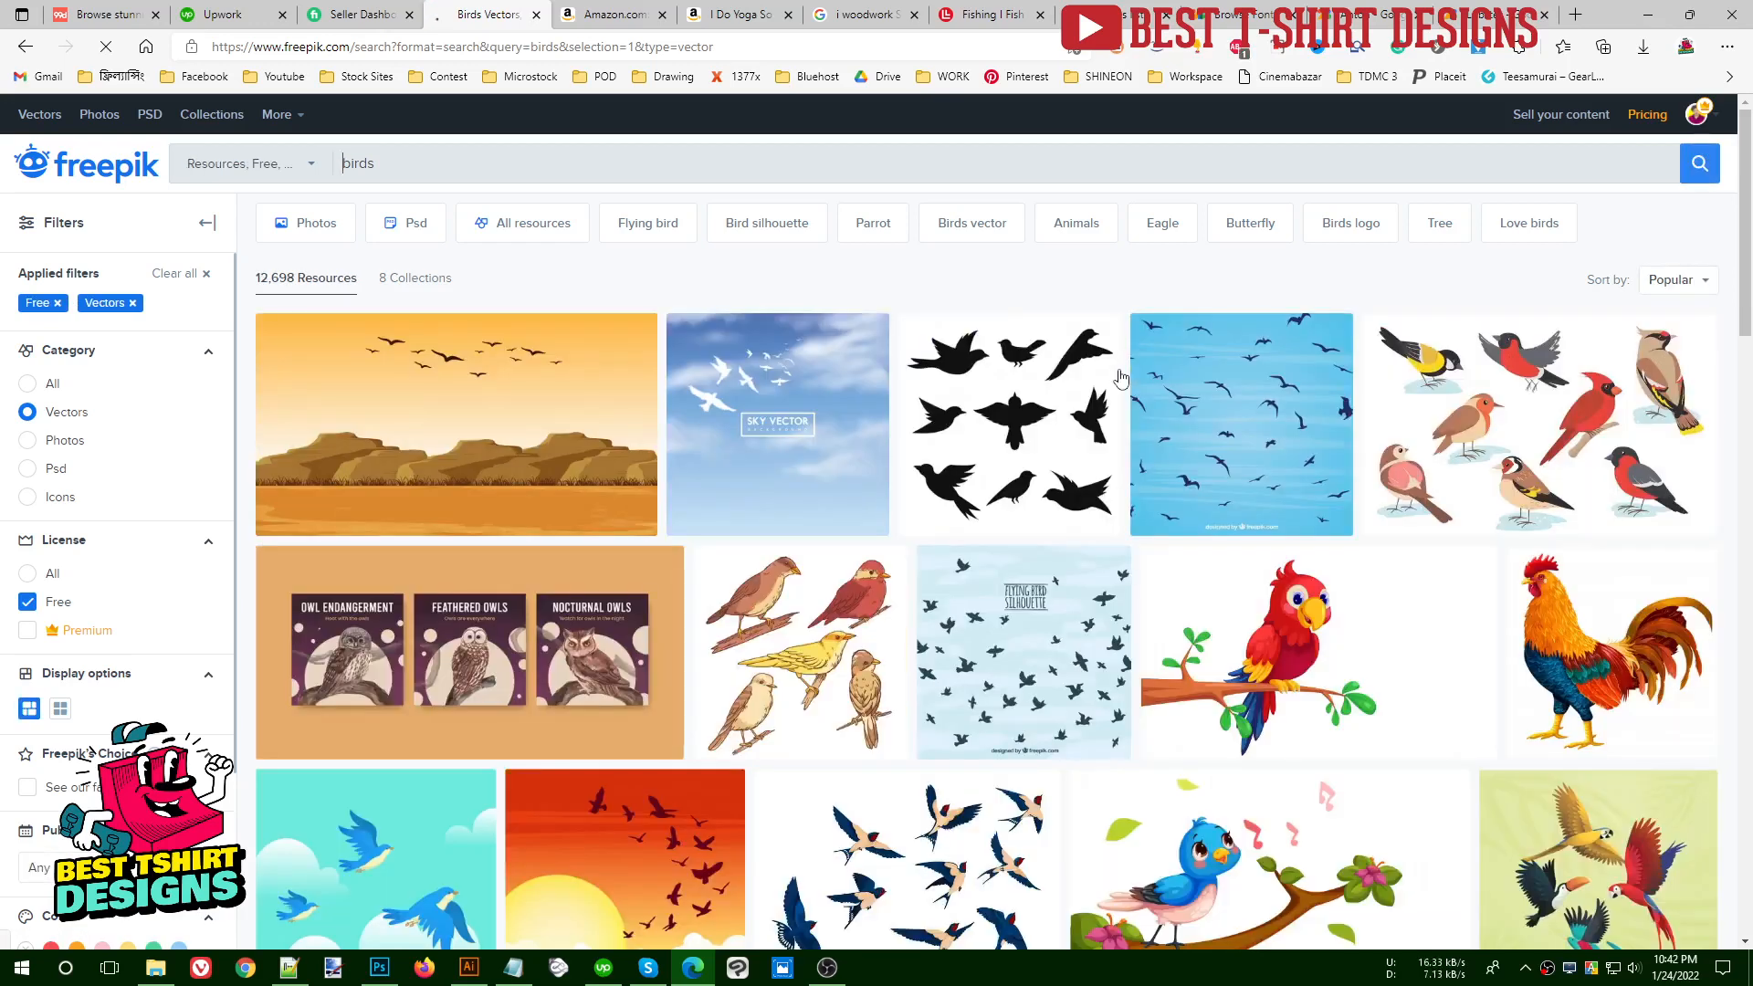
# - Browse the free bird vectors and preview the bird silhouette collection to judge whether it suits the design
pyautogui.scroll(-4, 1121, 377)
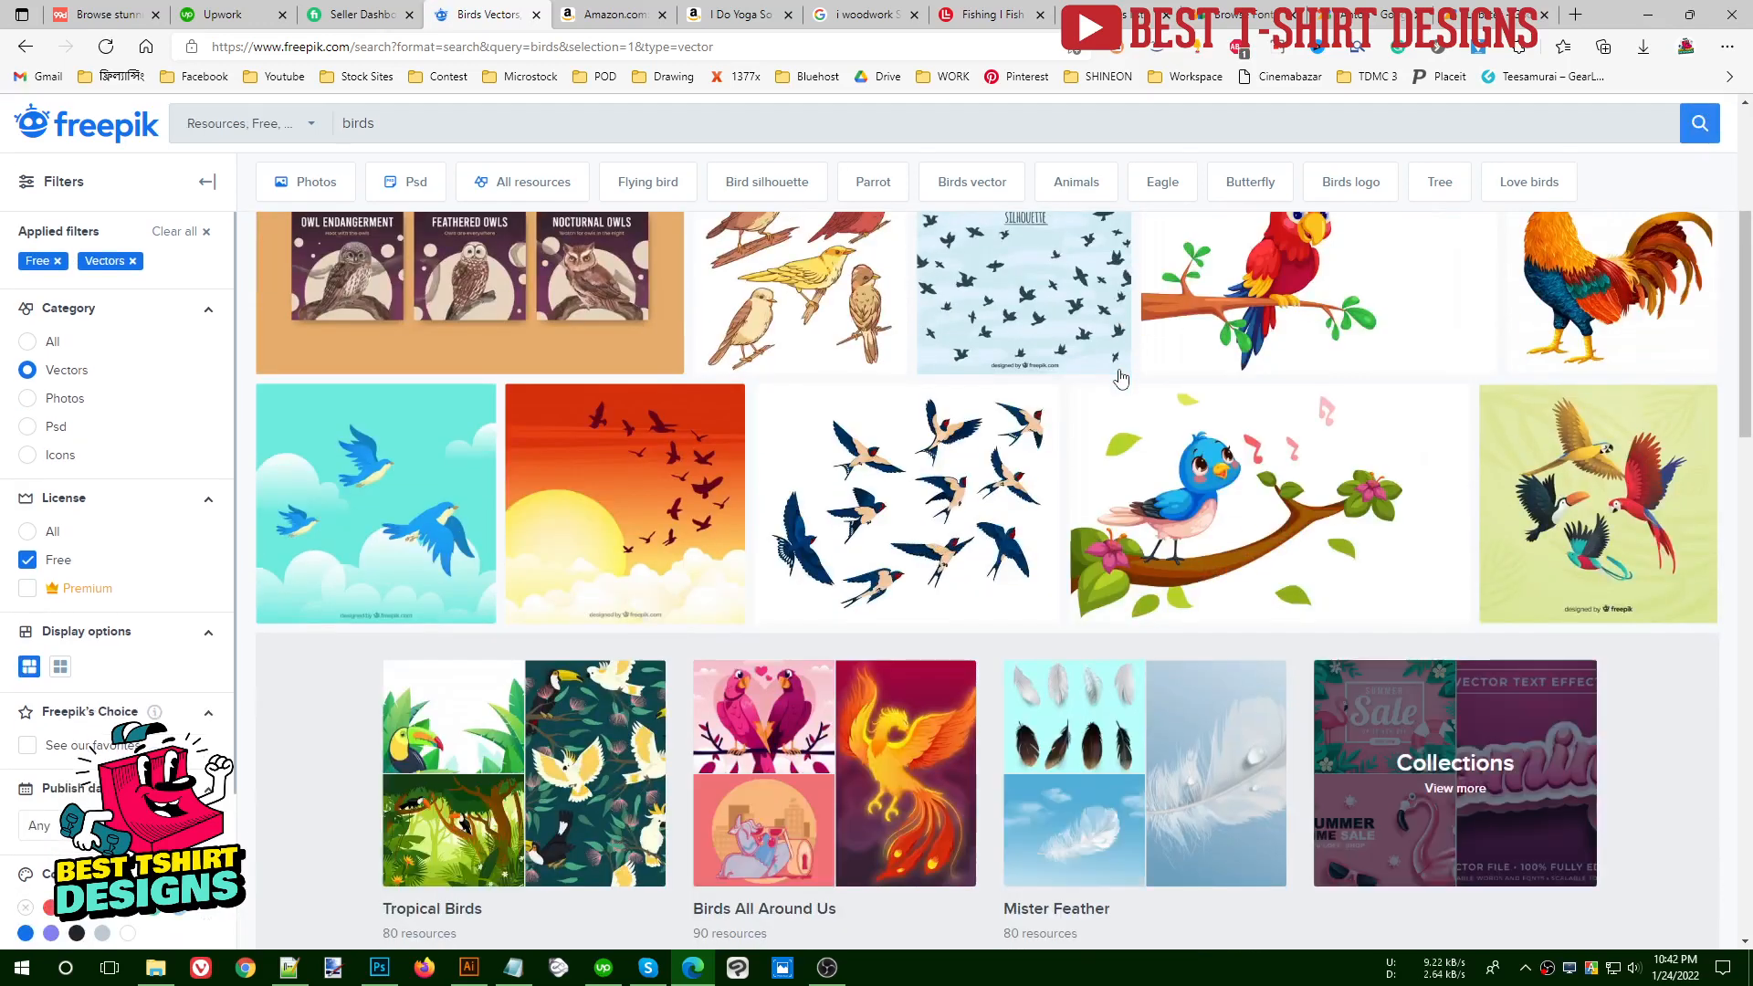
pyautogui.scroll(-8, 1121, 377)
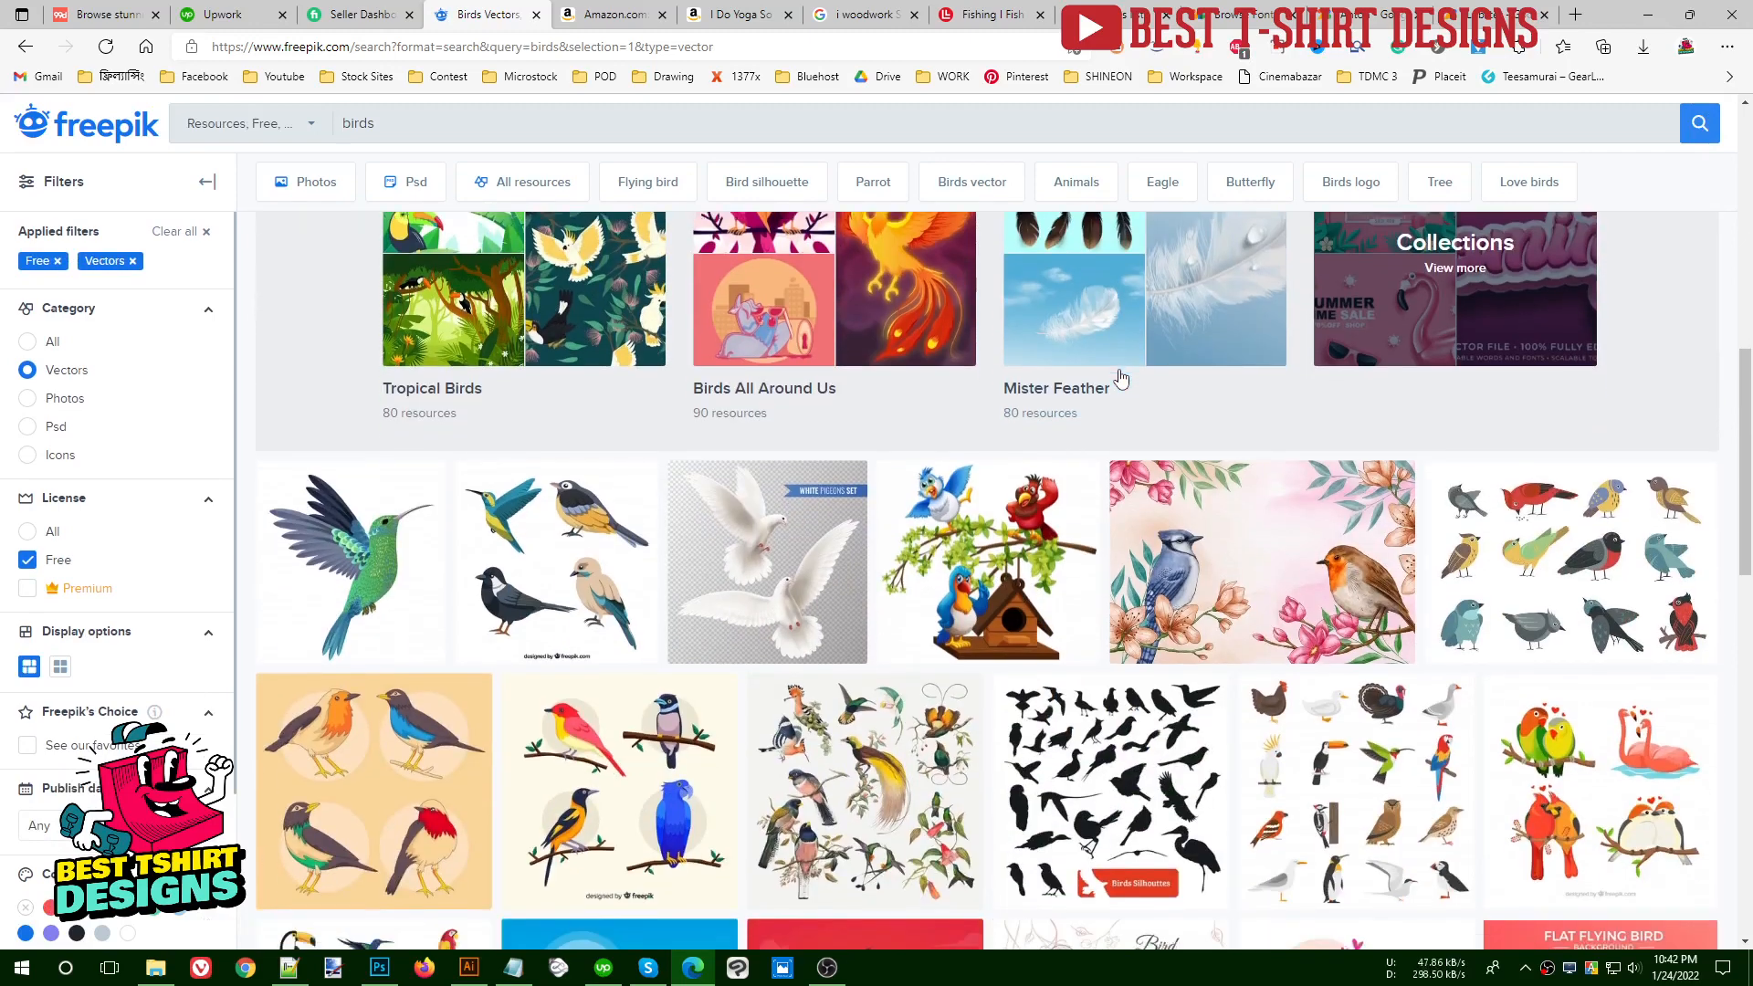
pyautogui.scroll(-3, 1123, 377)
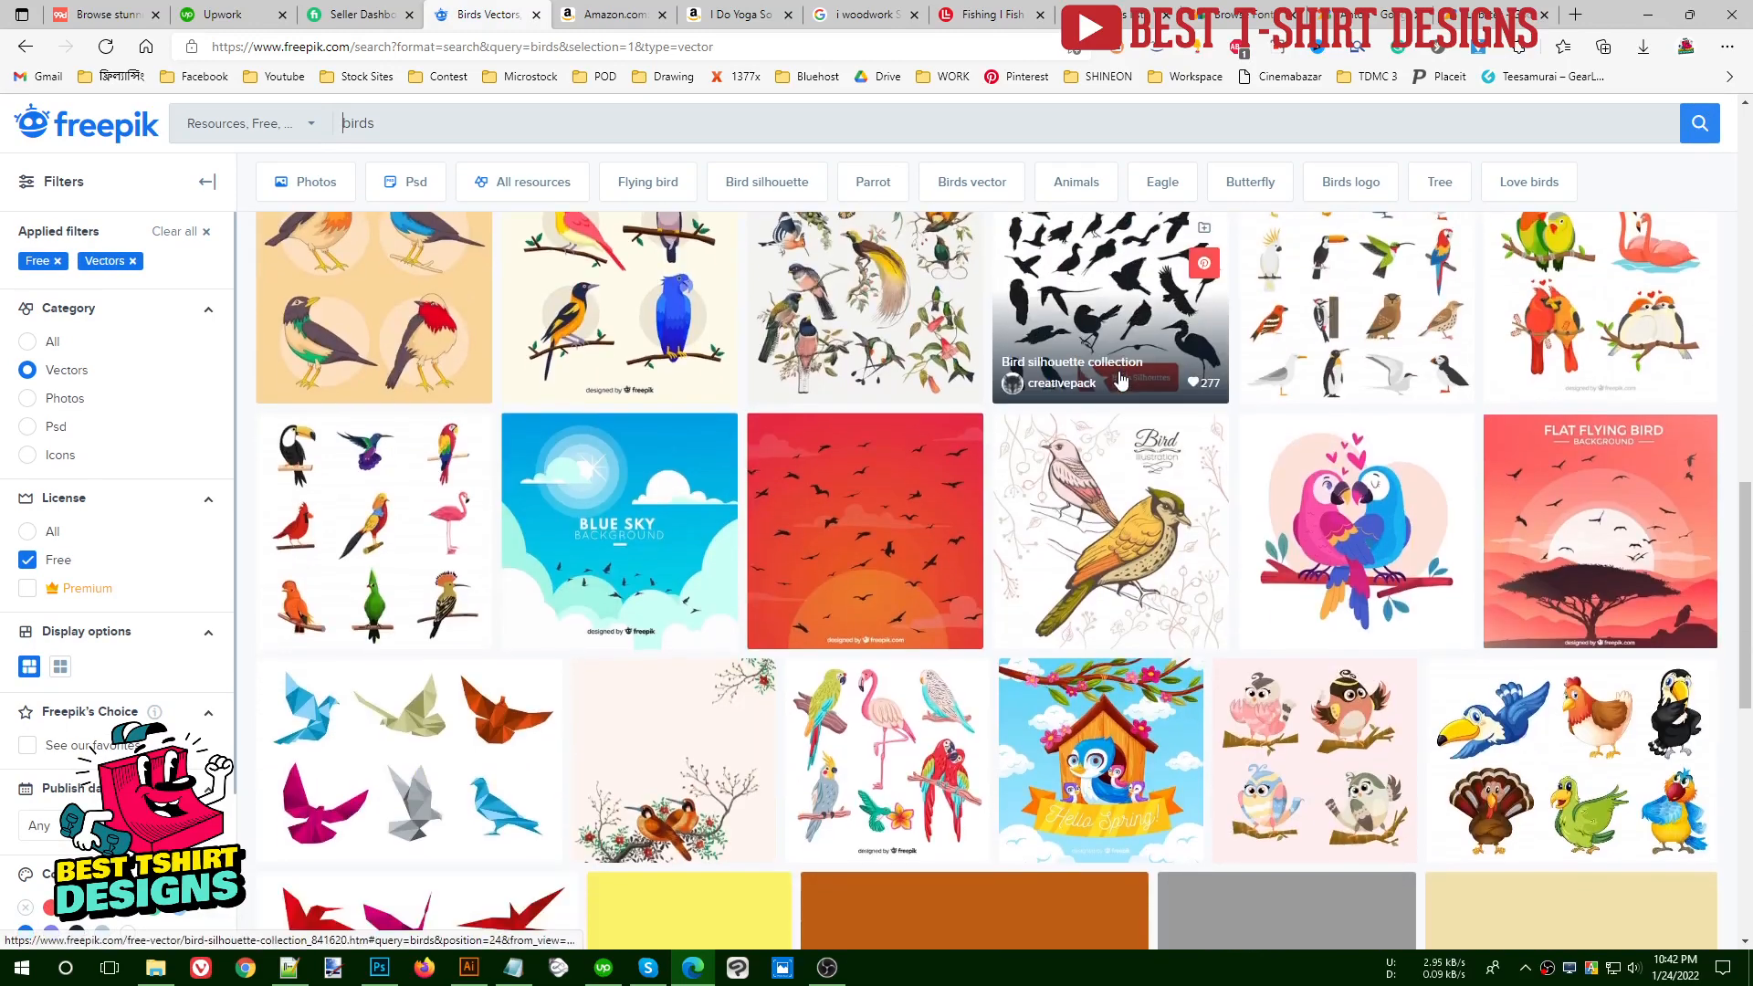
pyautogui.scroll(-3, 1061, 459)
pyautogui.scroll(-5, 1062, 459)
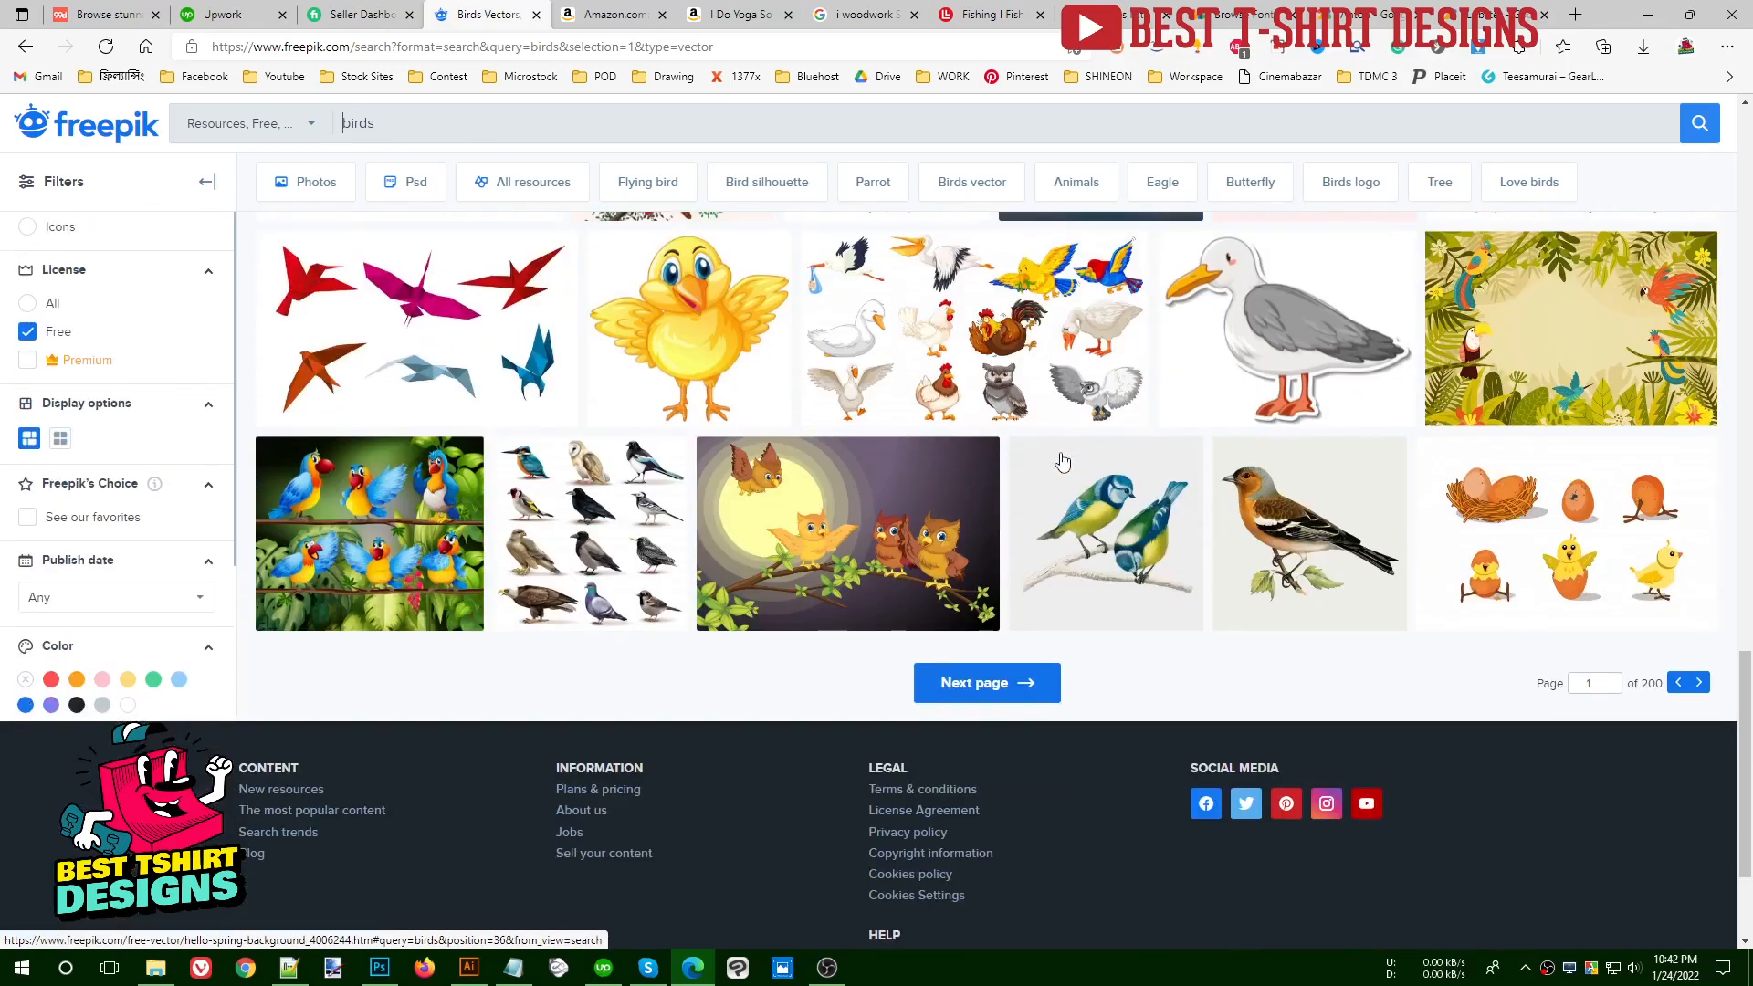
pyautogui.scroll(5, 1062, 459)
pyautogui.scroll(4, 1062, 459)
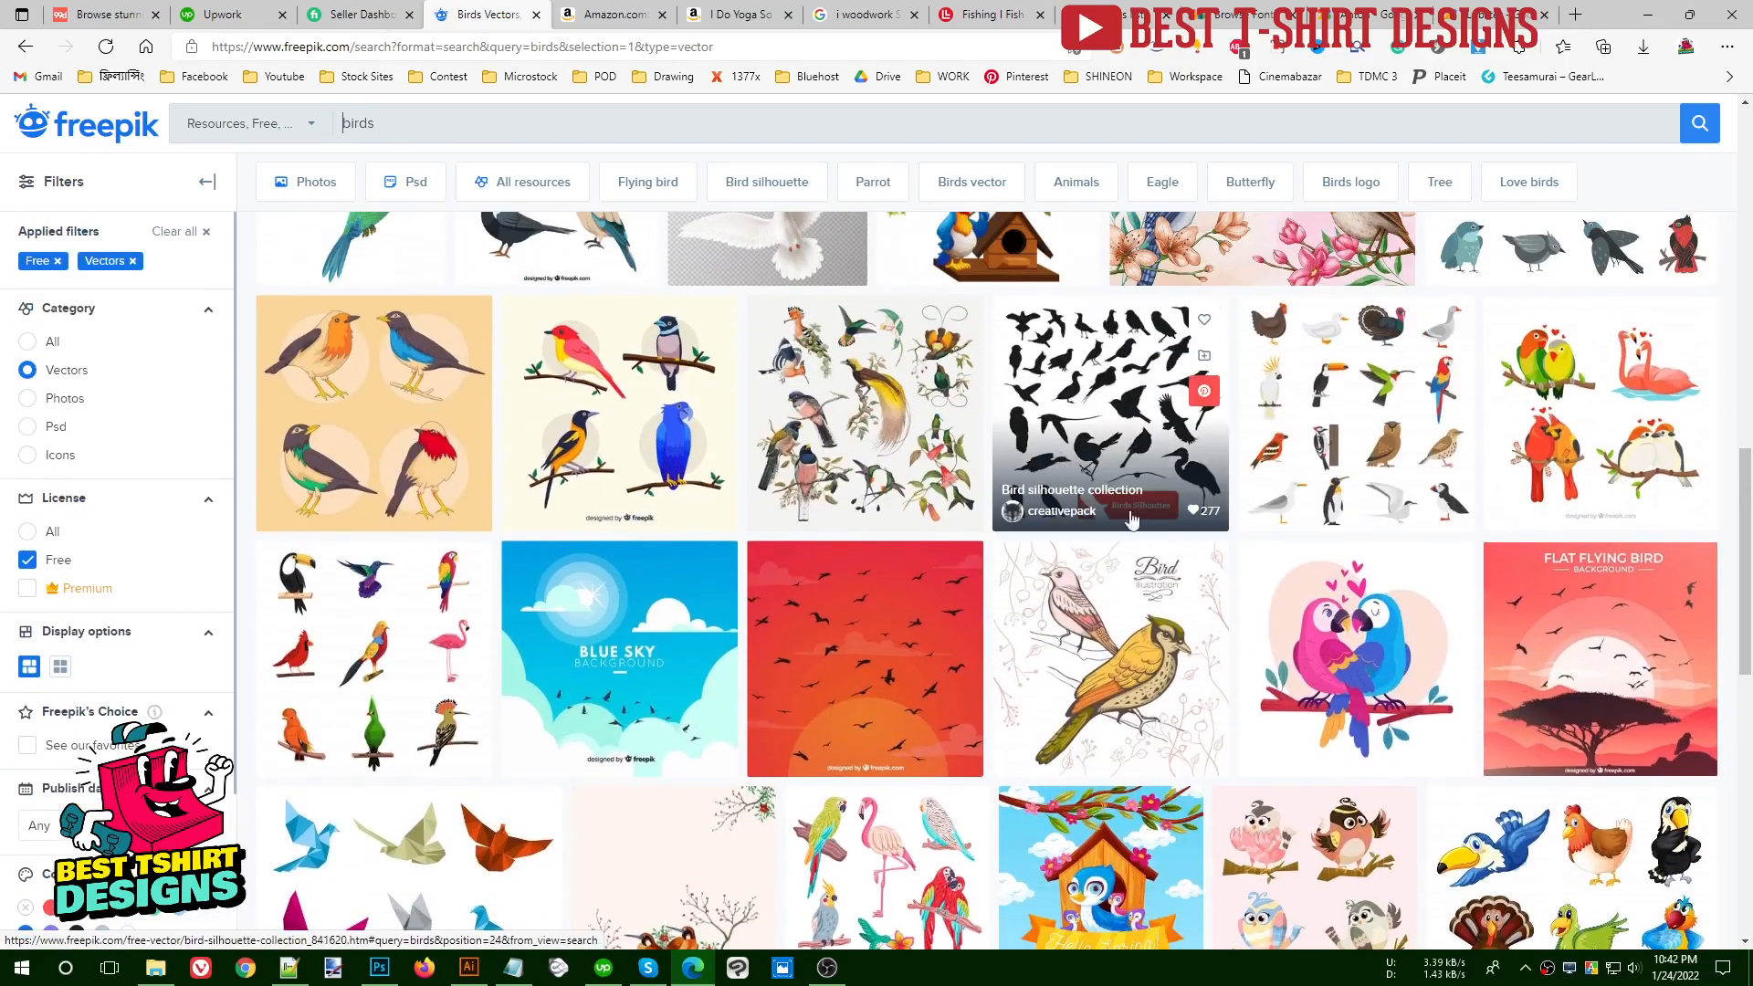
pyautogui.moveTo(1080, 374)
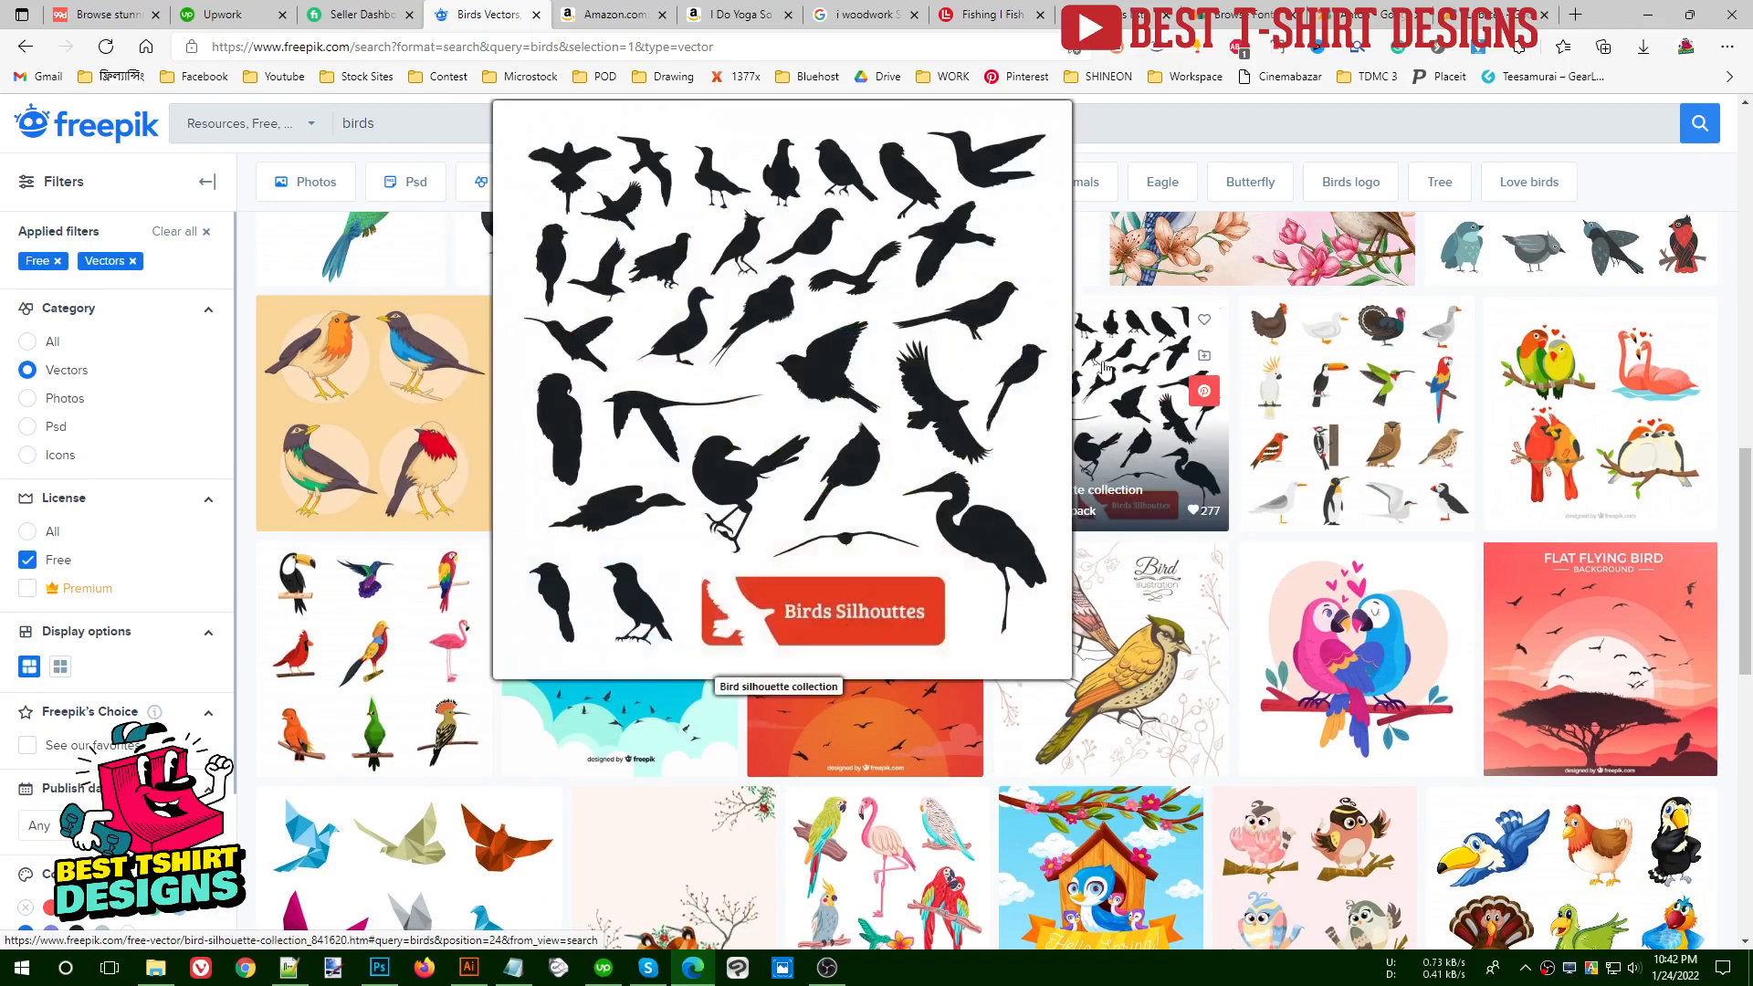
pyautogui.scroll(-6, 1107, 391)
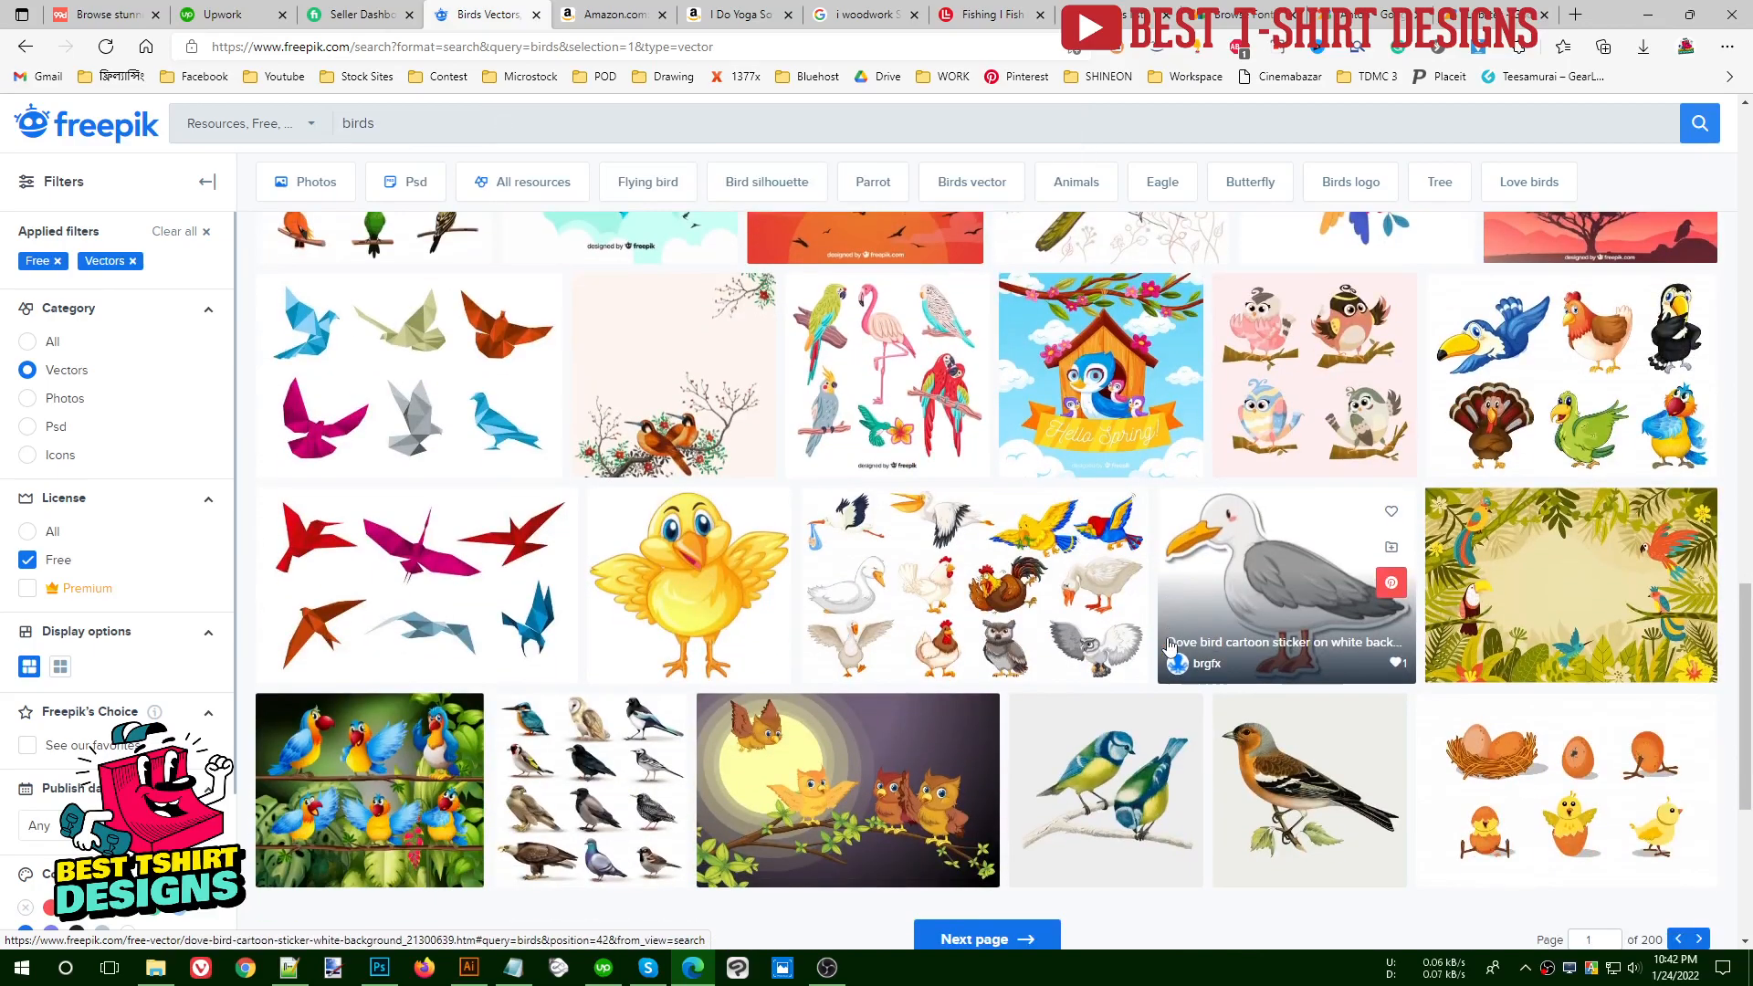
pyautogui.scroll(15, 1169, 647)
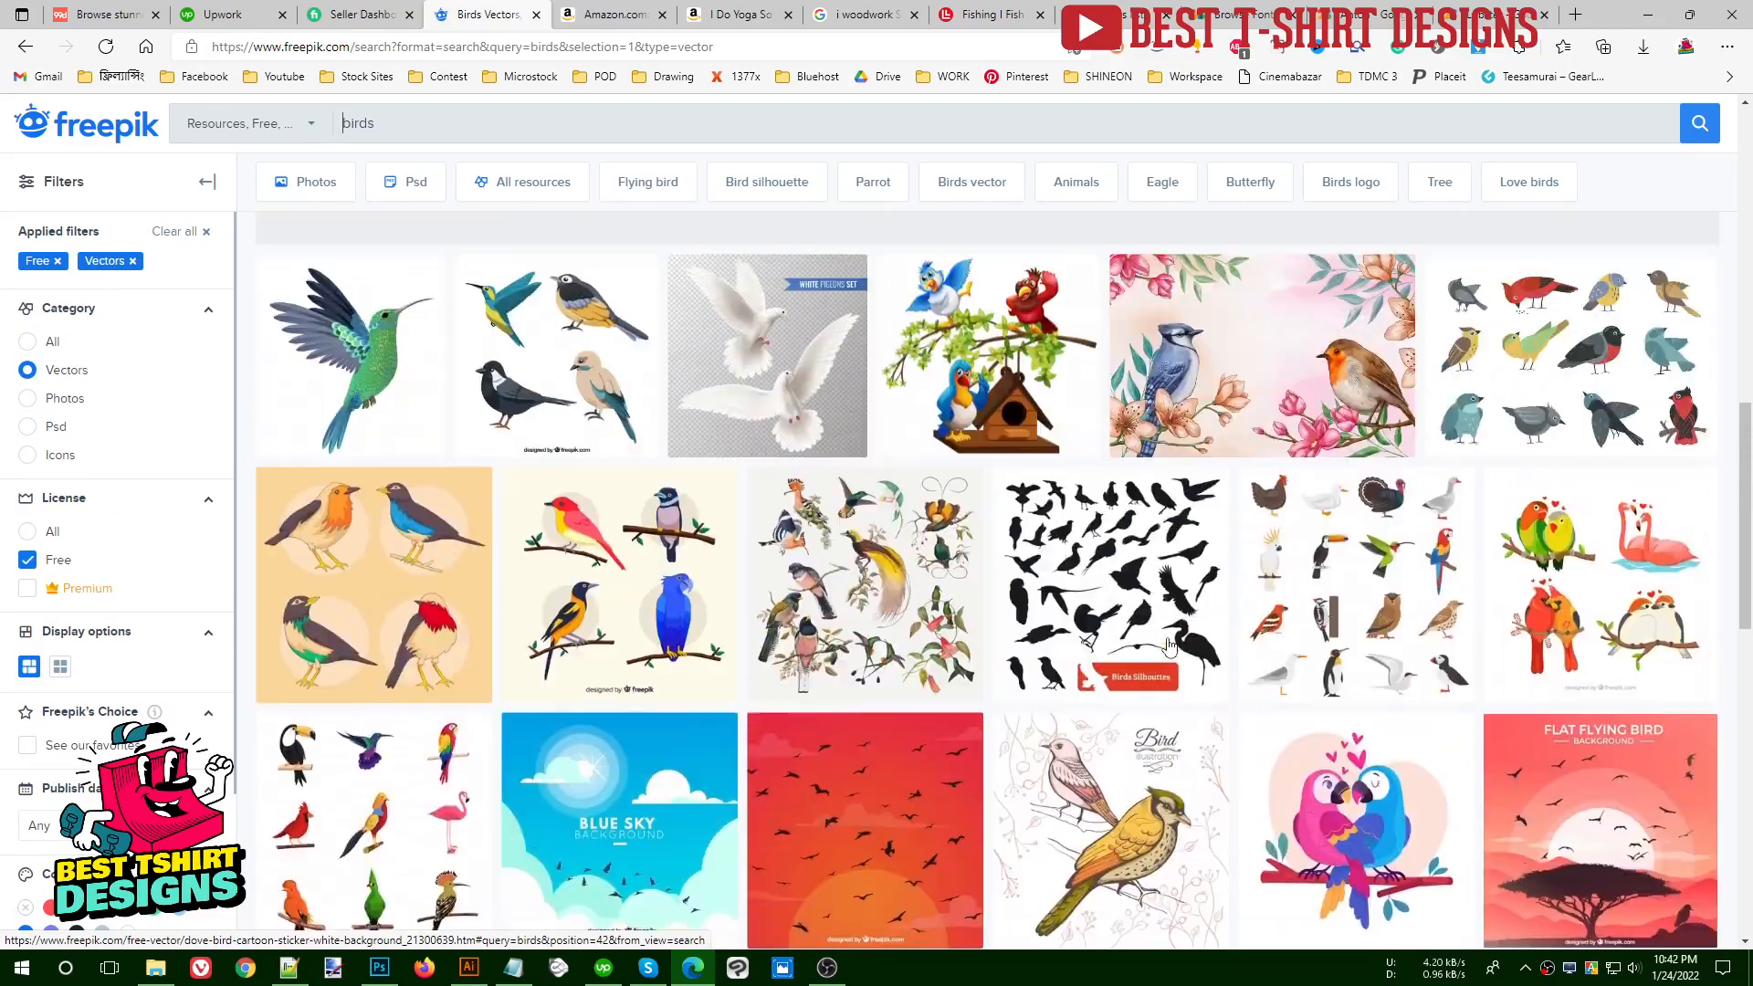
pyautogui.scroll(-8, 1167, 638)
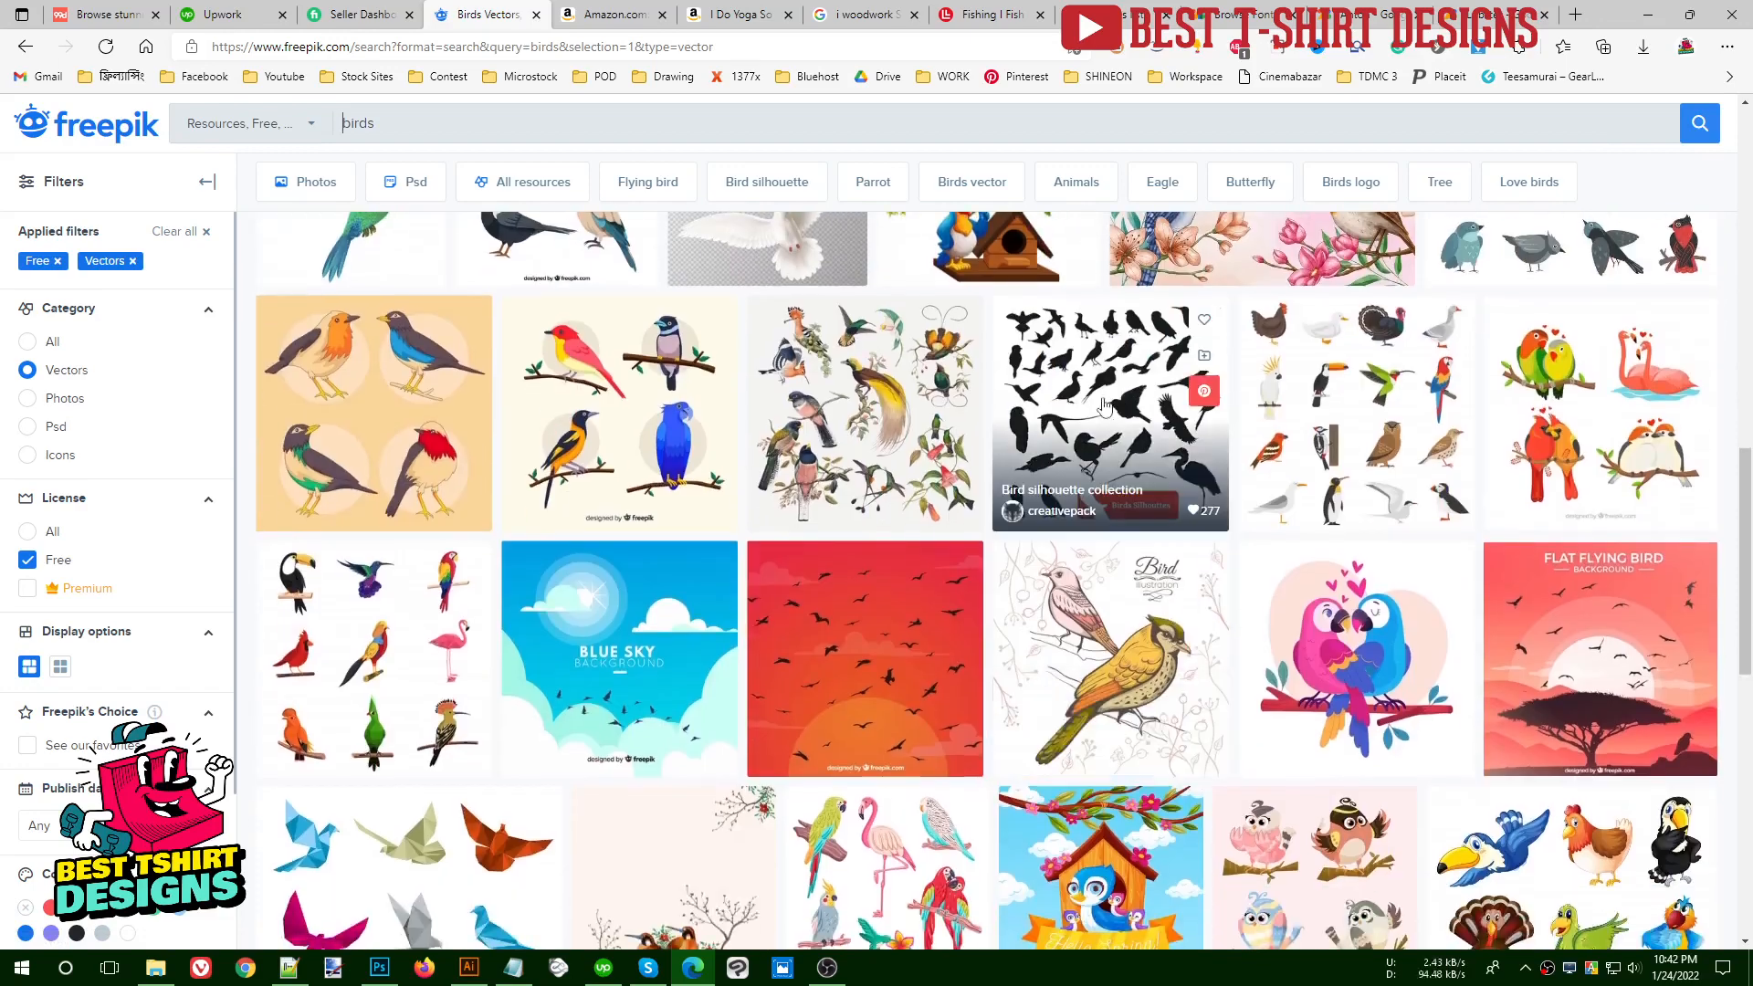
# - Open the "Bird silhouette collection" vector from the results and download it
pyautogui.click(1094, 381)
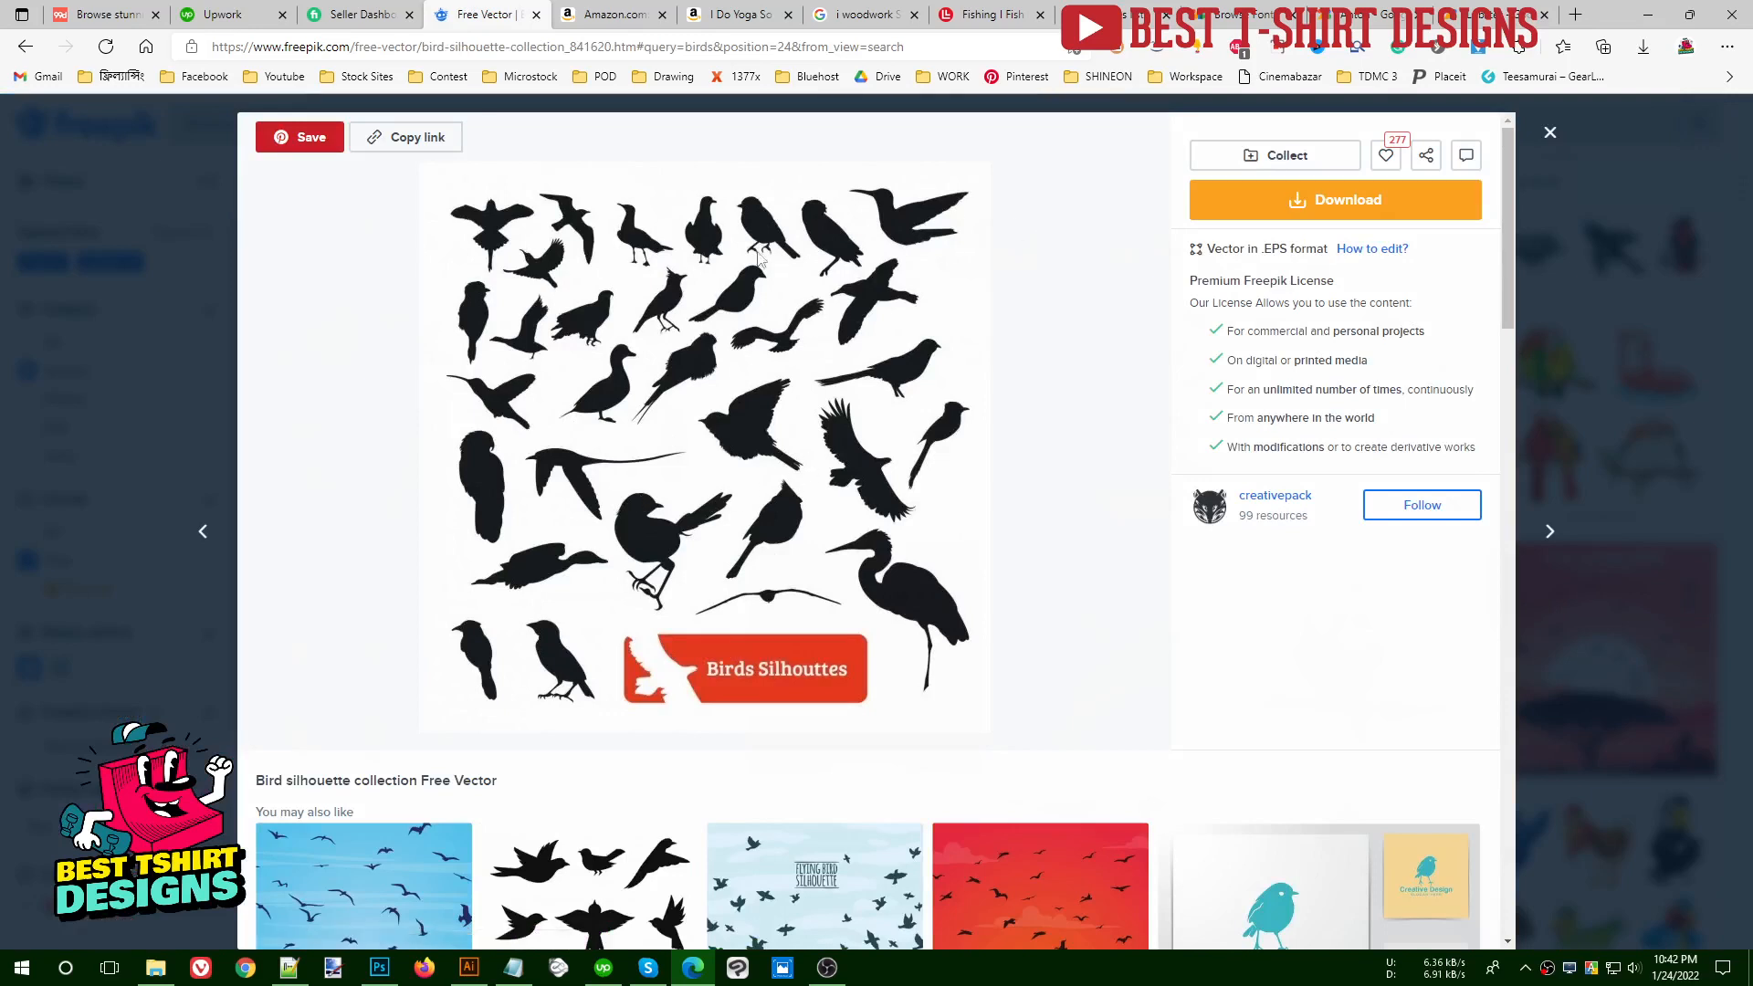
pyautogui.click(1281, 216)
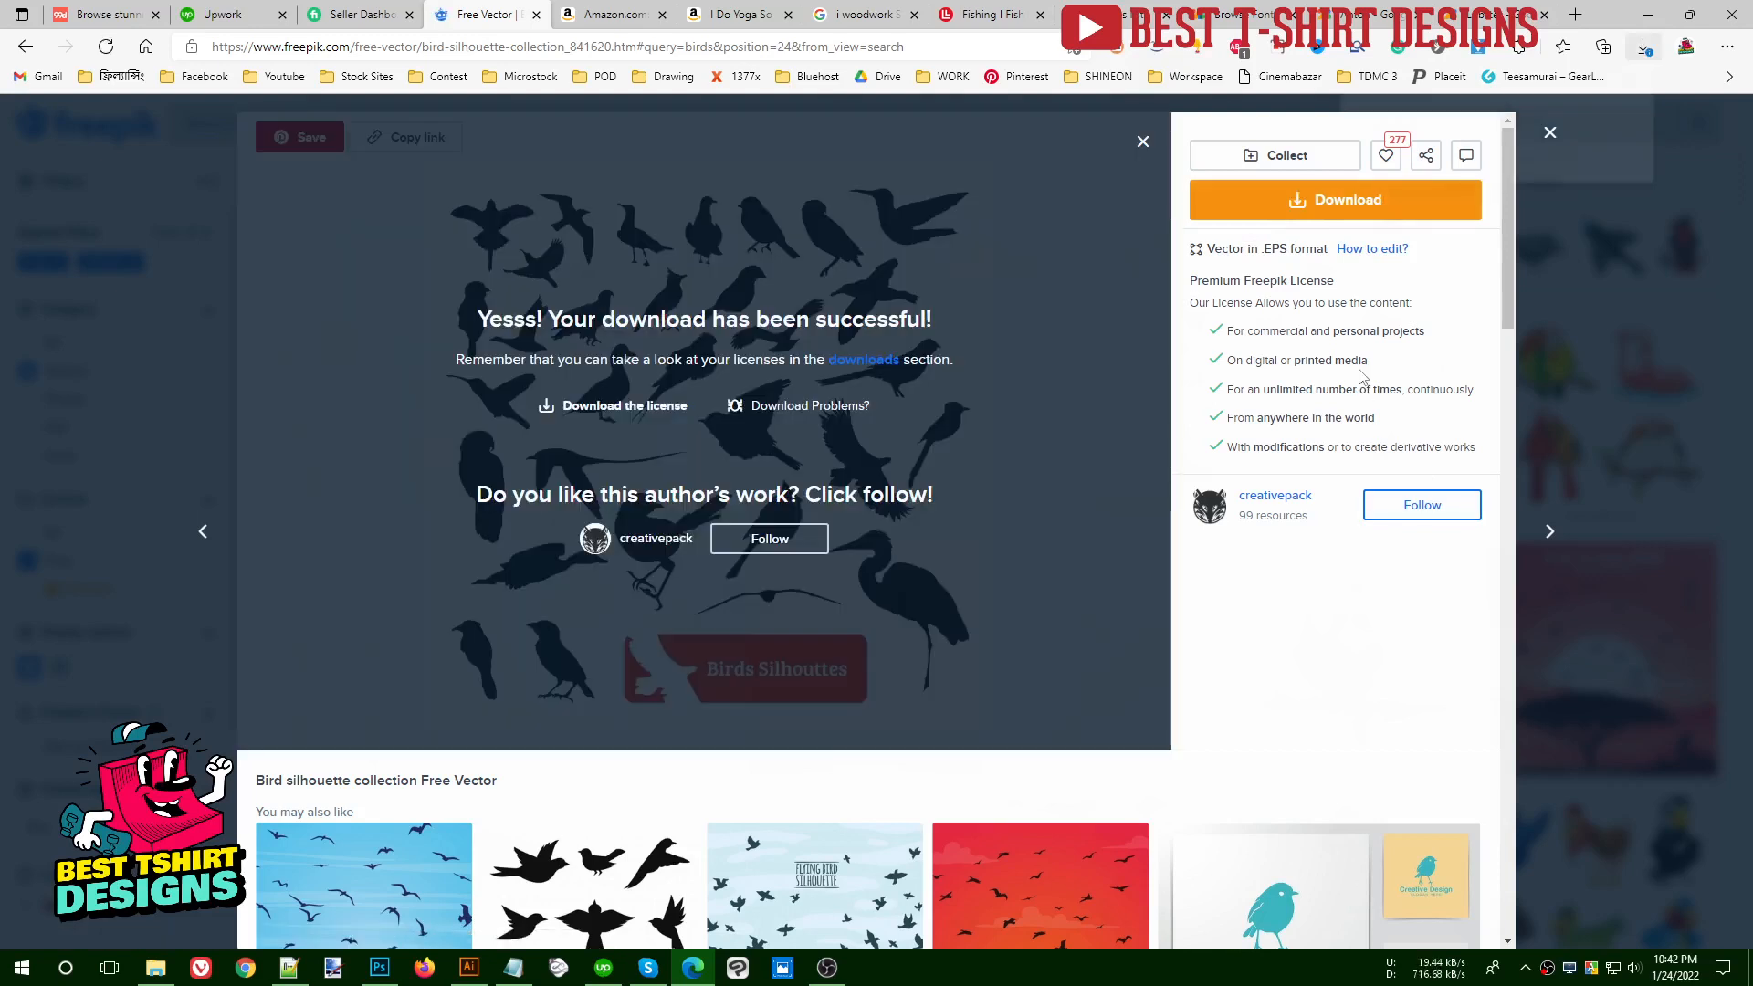
pyautogui.click(1557, 138)
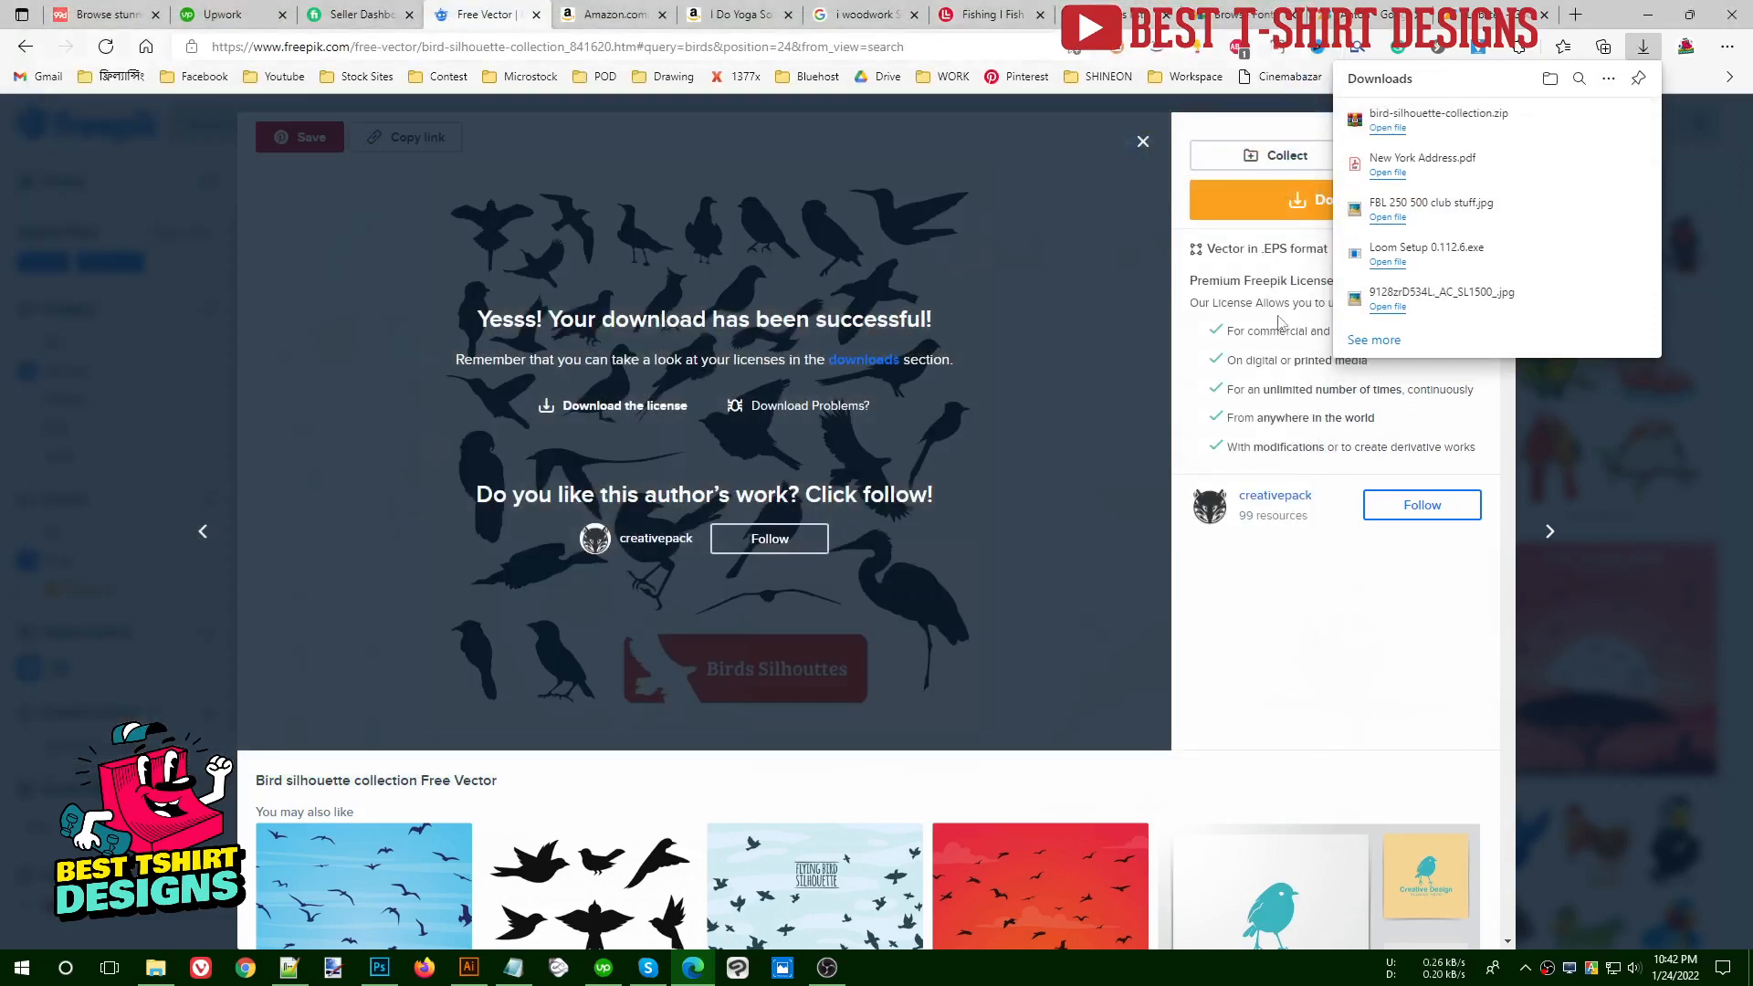
# - Close the silhouette collection's page and search Freepik's free vectors for "branch"
pyautogui.click(52, 305)
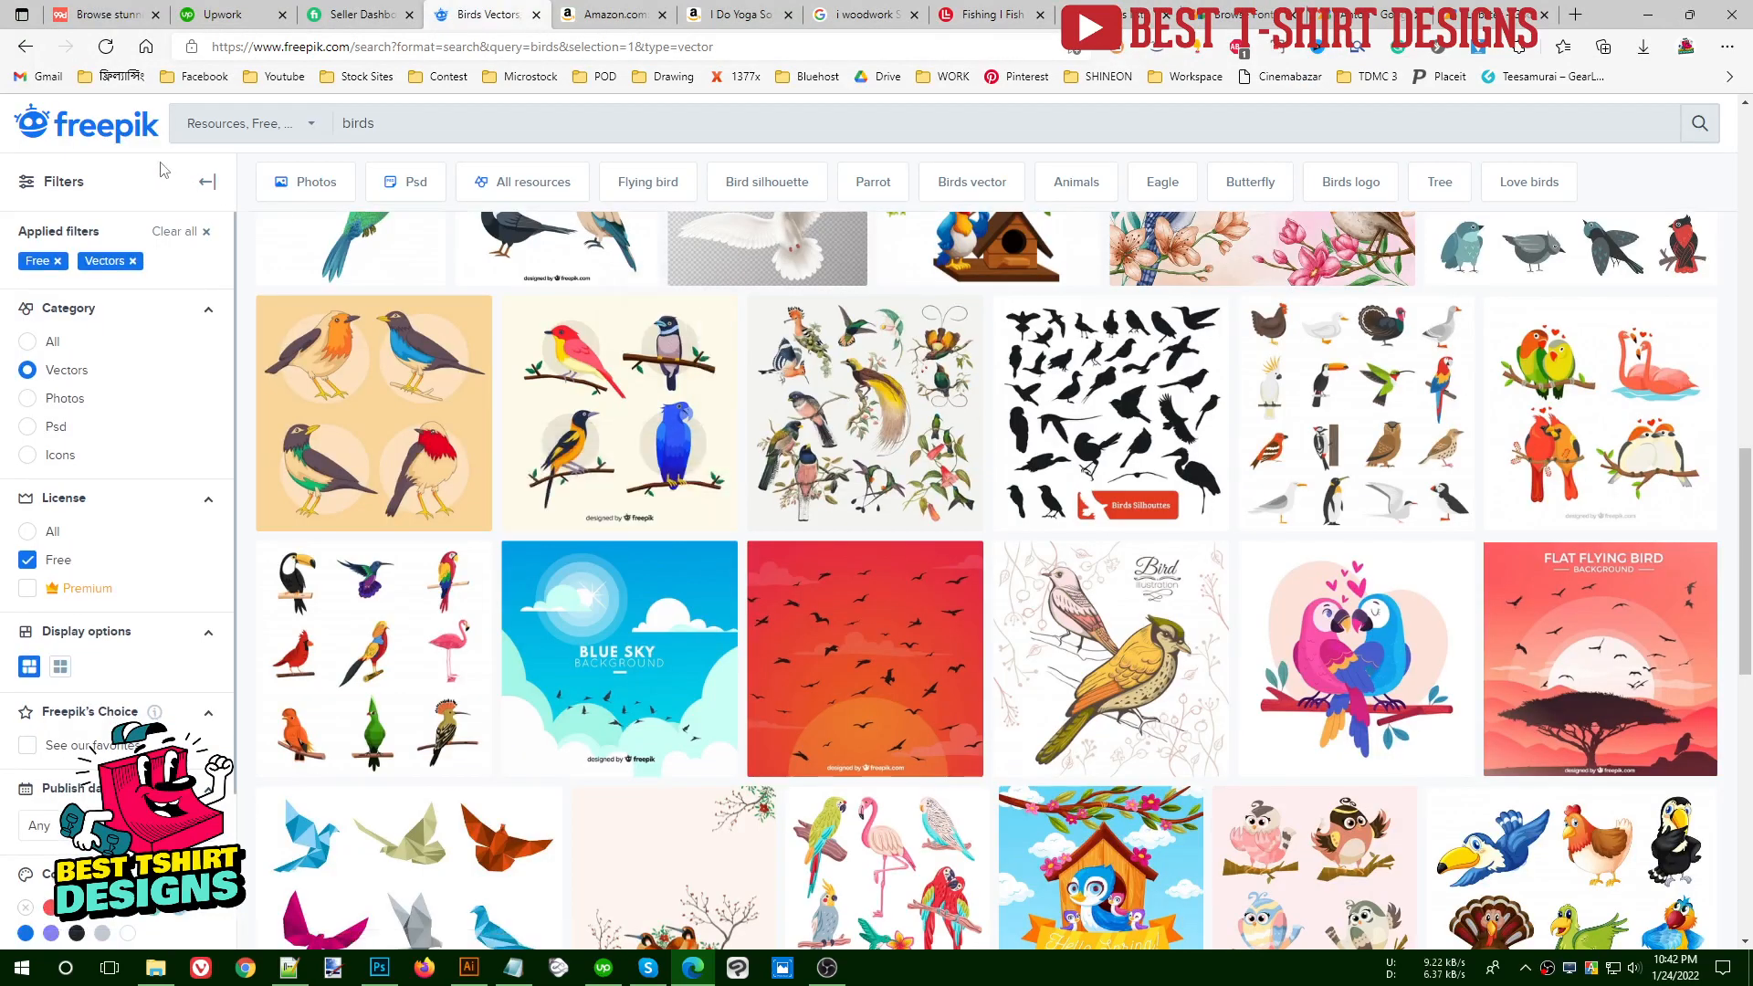
pyautogui.click(537, 126)
pyautogui.write('branch')
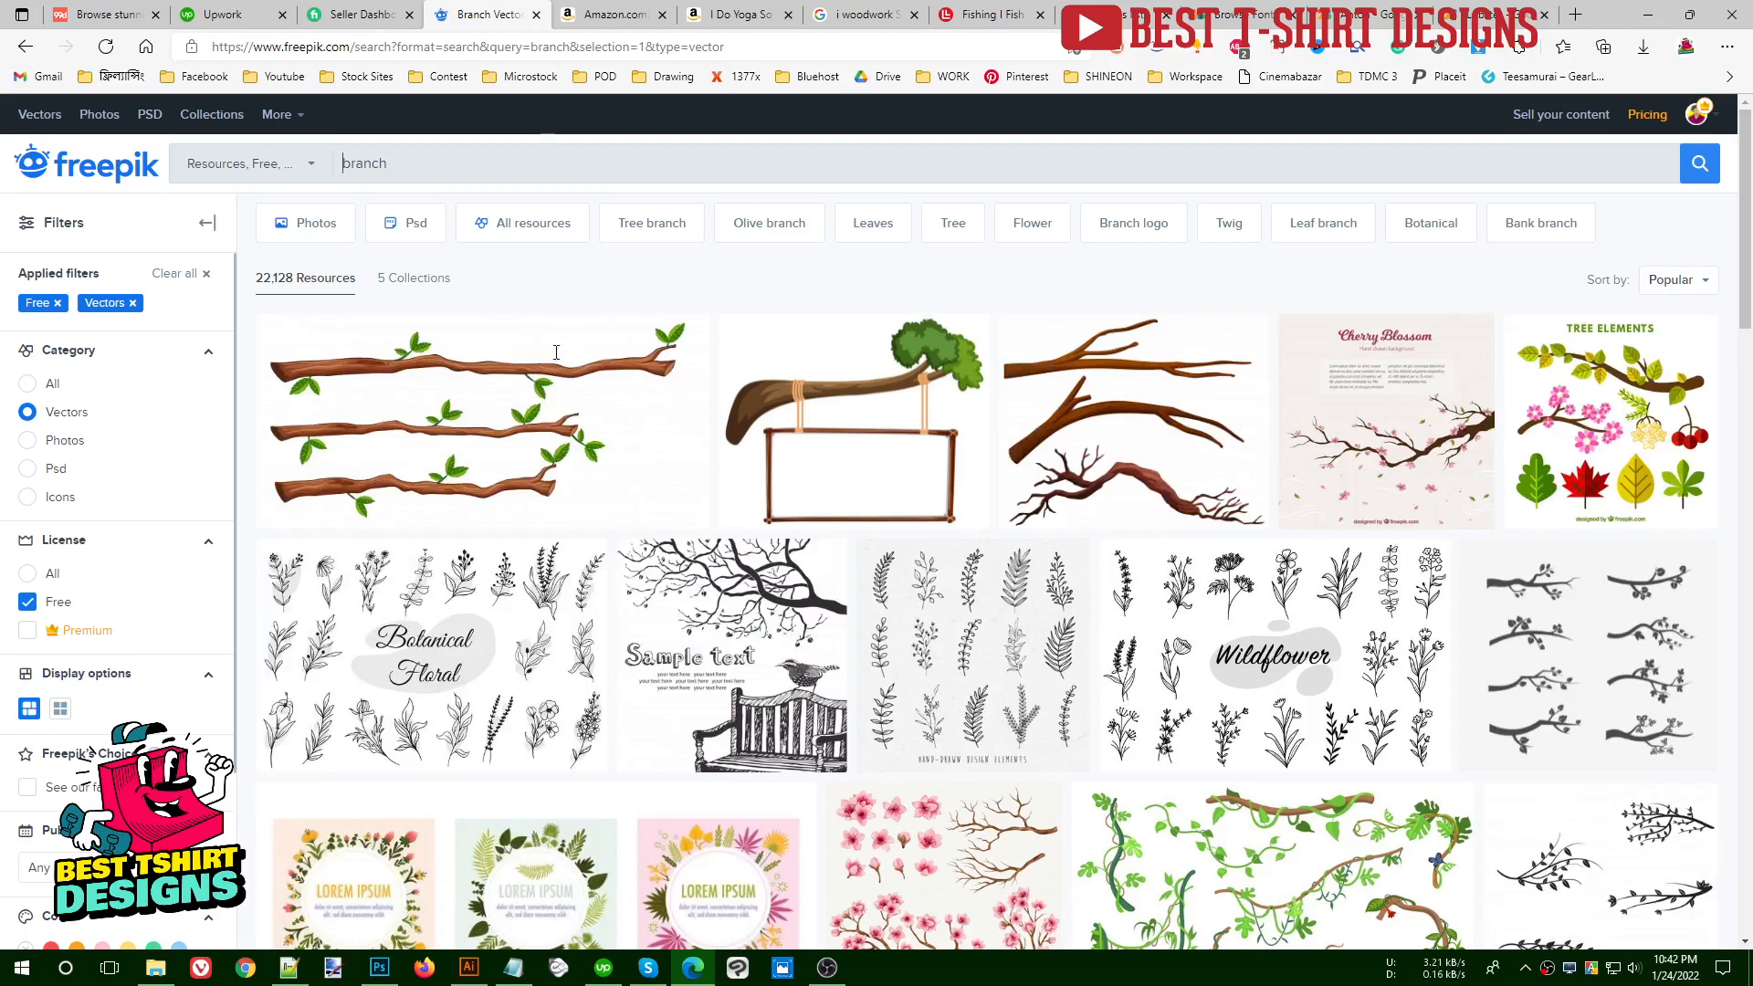
# - Open the "A set of tree branch" free vector from the results and download it
pyautogui.click(471, 368)
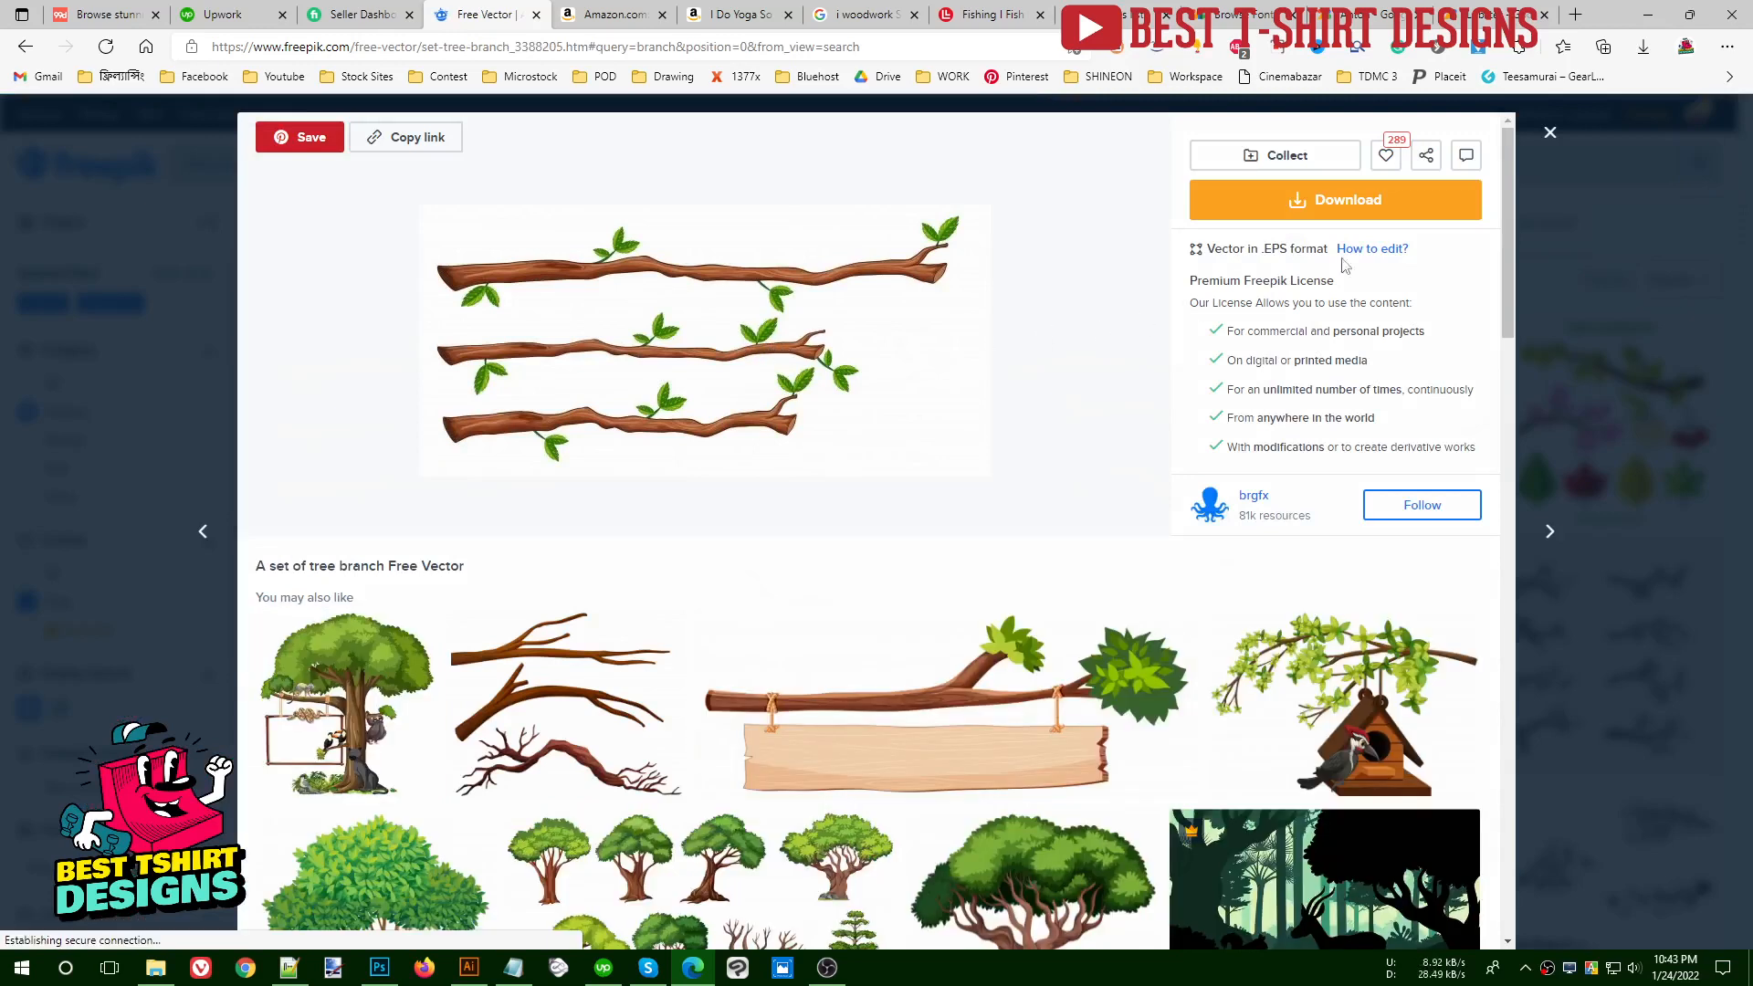
pyautogui.click(1357, 195)
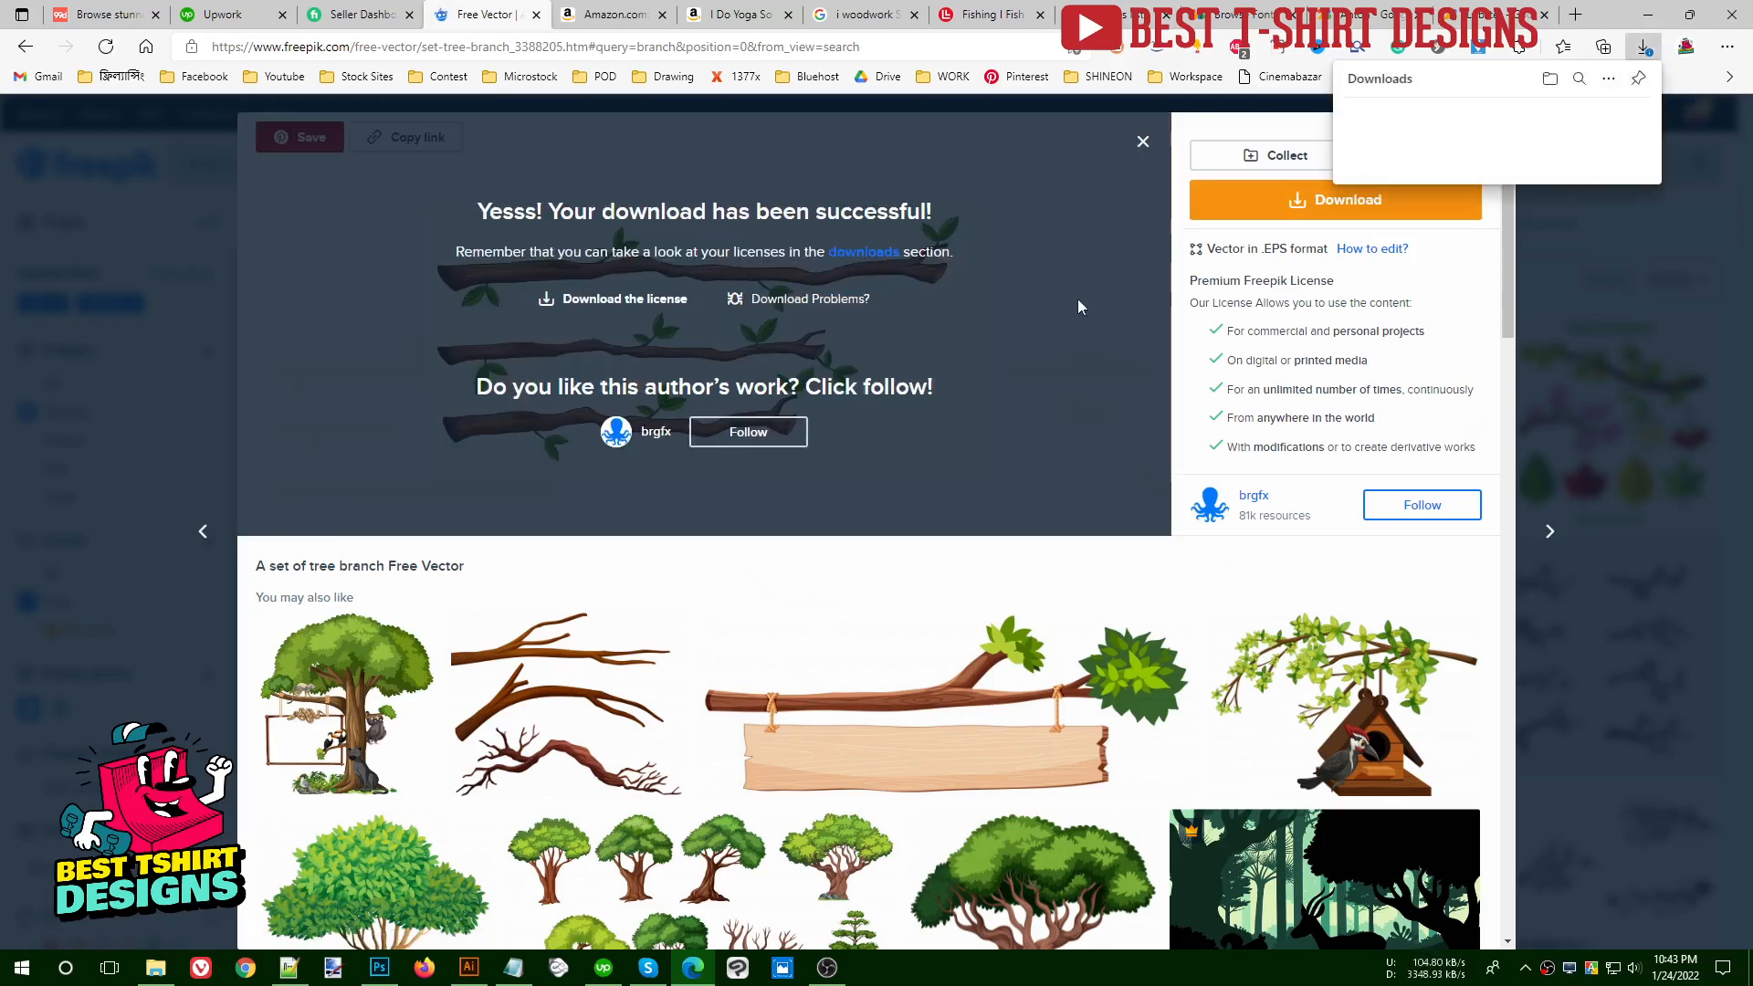
pyautogui.click(1545, 141)
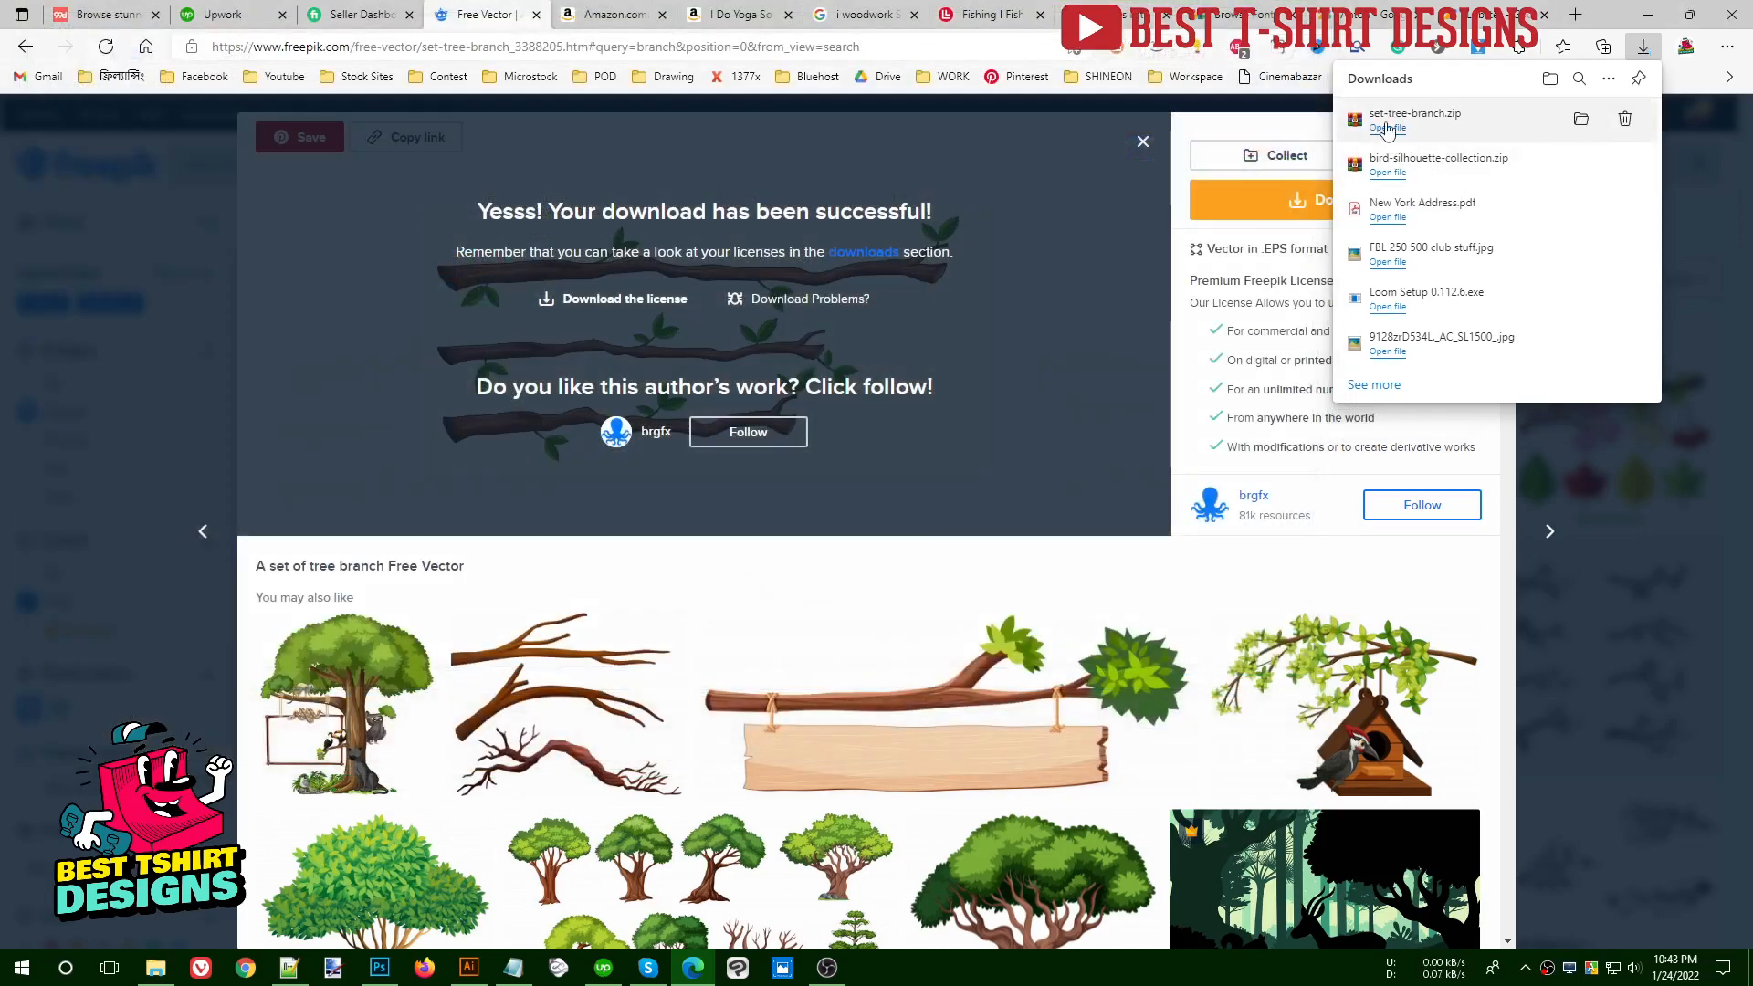
# - Open the EPS files from the downloaded bird-silhouette-collection.zip and set-tree-branch.zip archives in Illustrator
pyautogui.click(1385, 173)
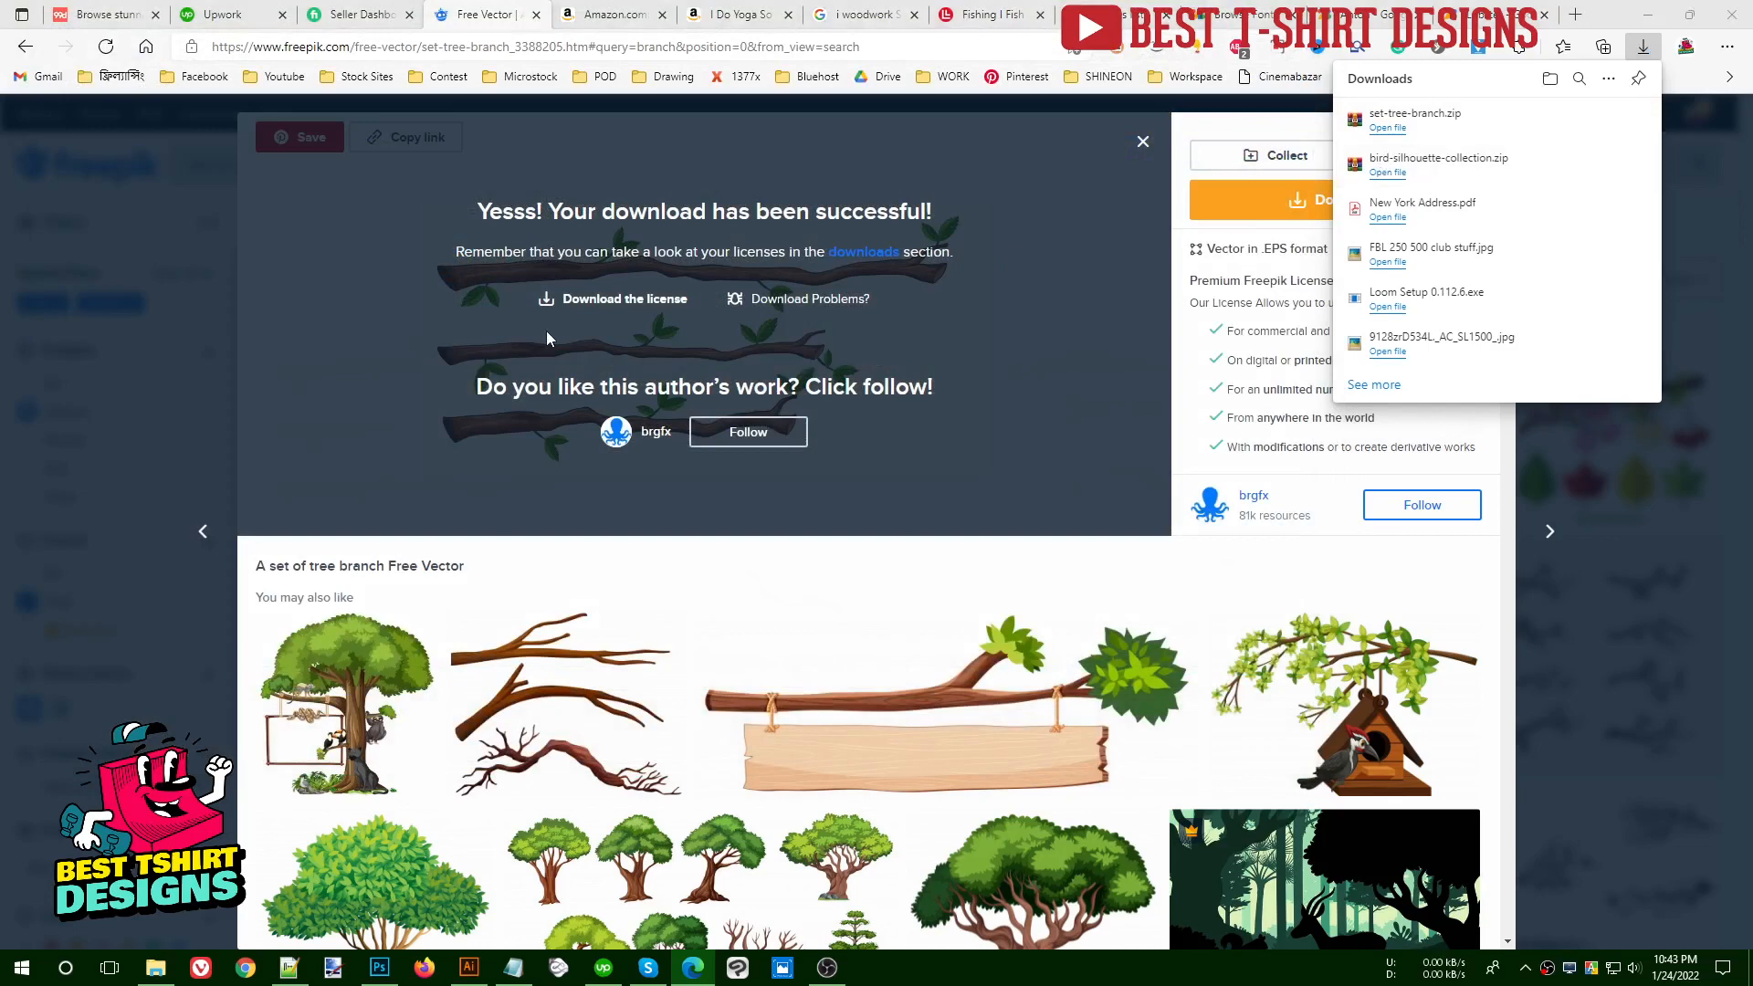
pyautogui.click(471, 244)
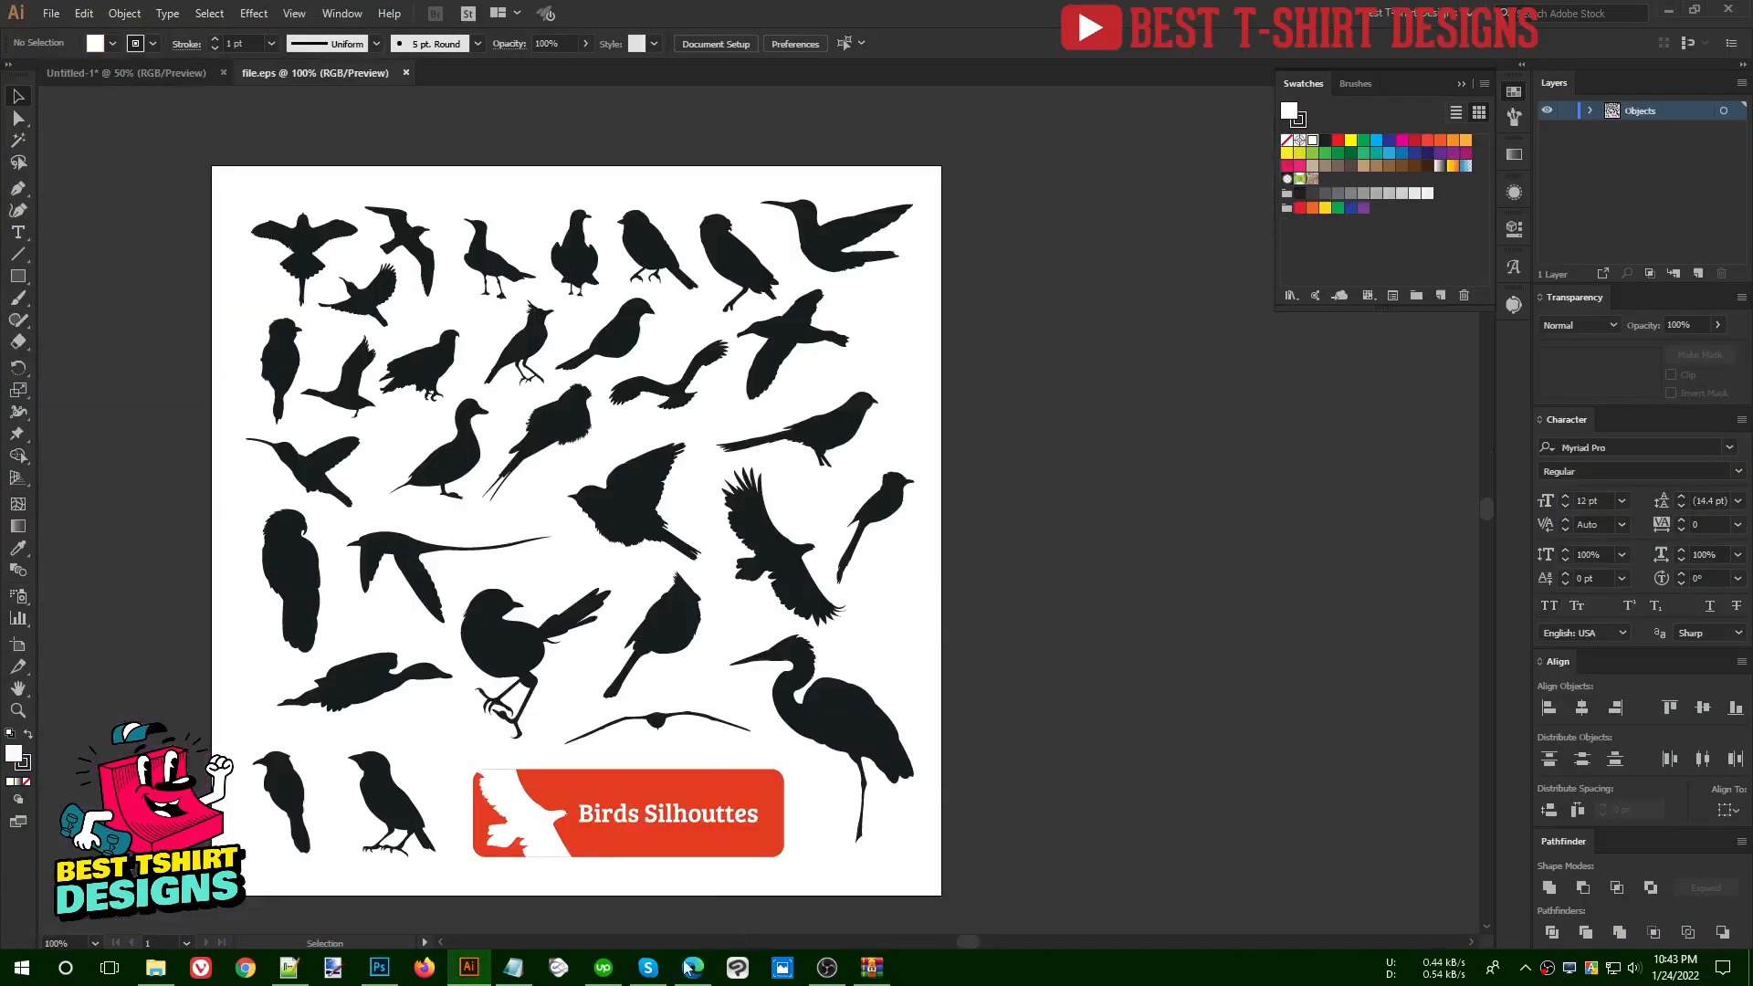
pyautogui.click(693, 968)
pyautogui.click(1385, 129)
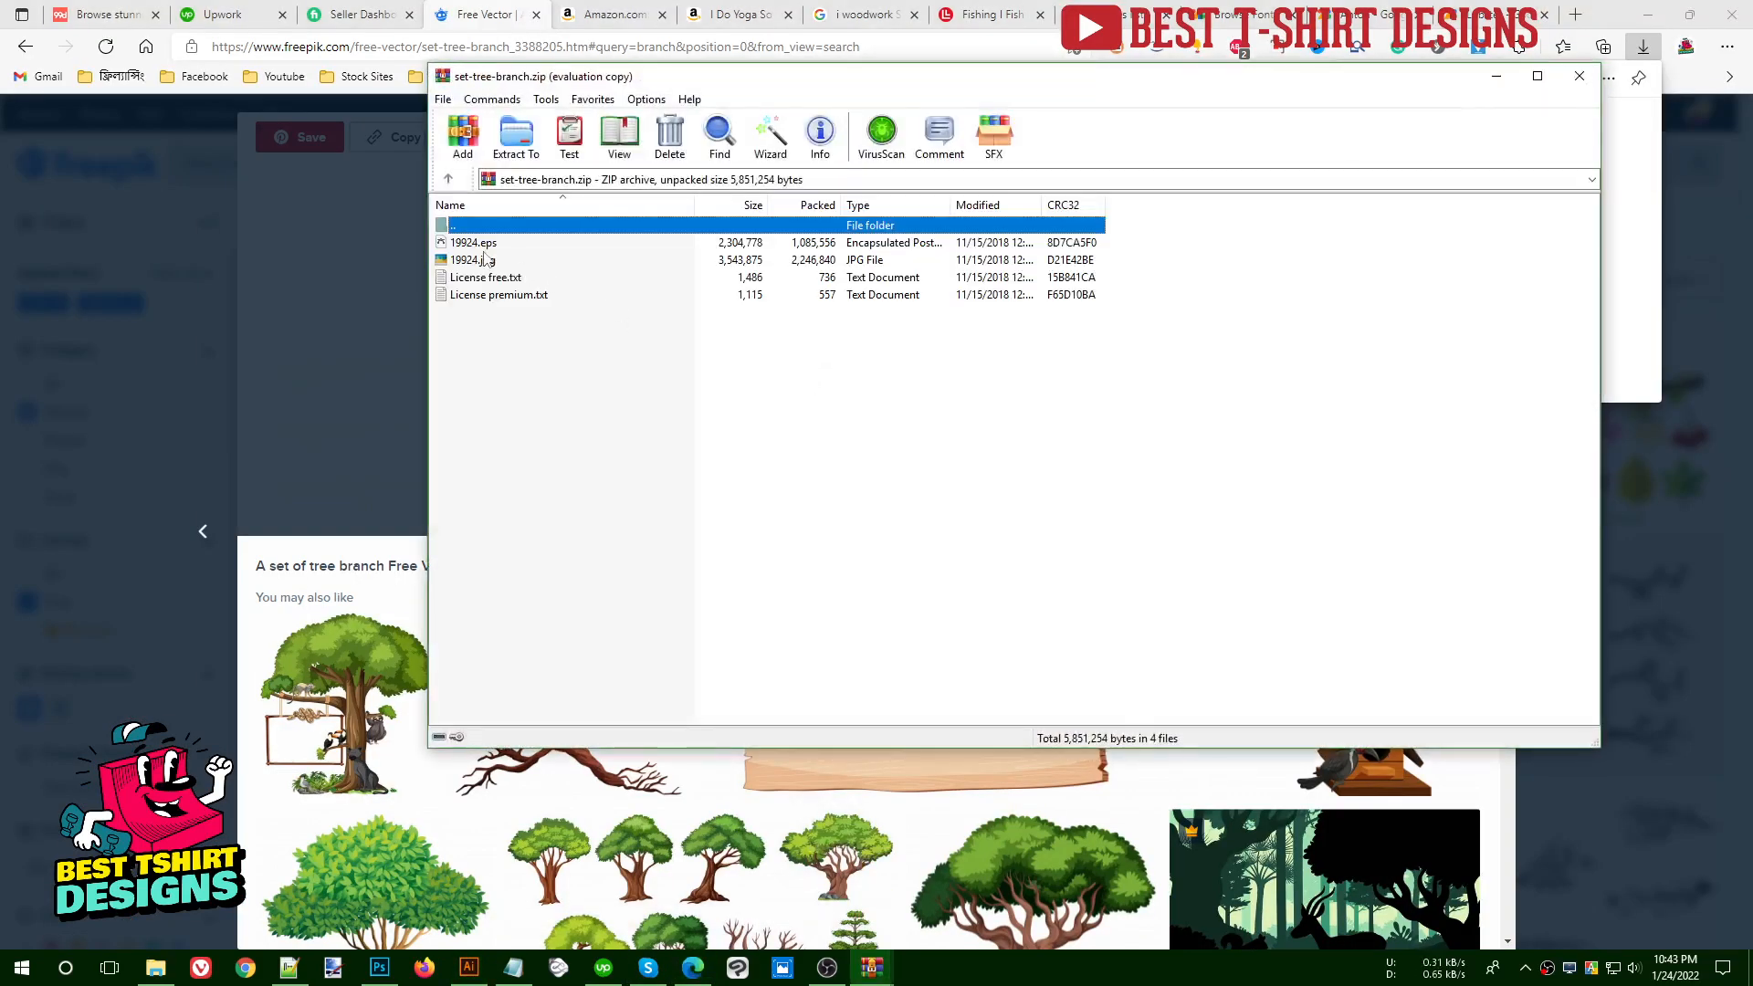
pyautogui.click(484, 253)
pyautogui.doubleClick(482, 243)
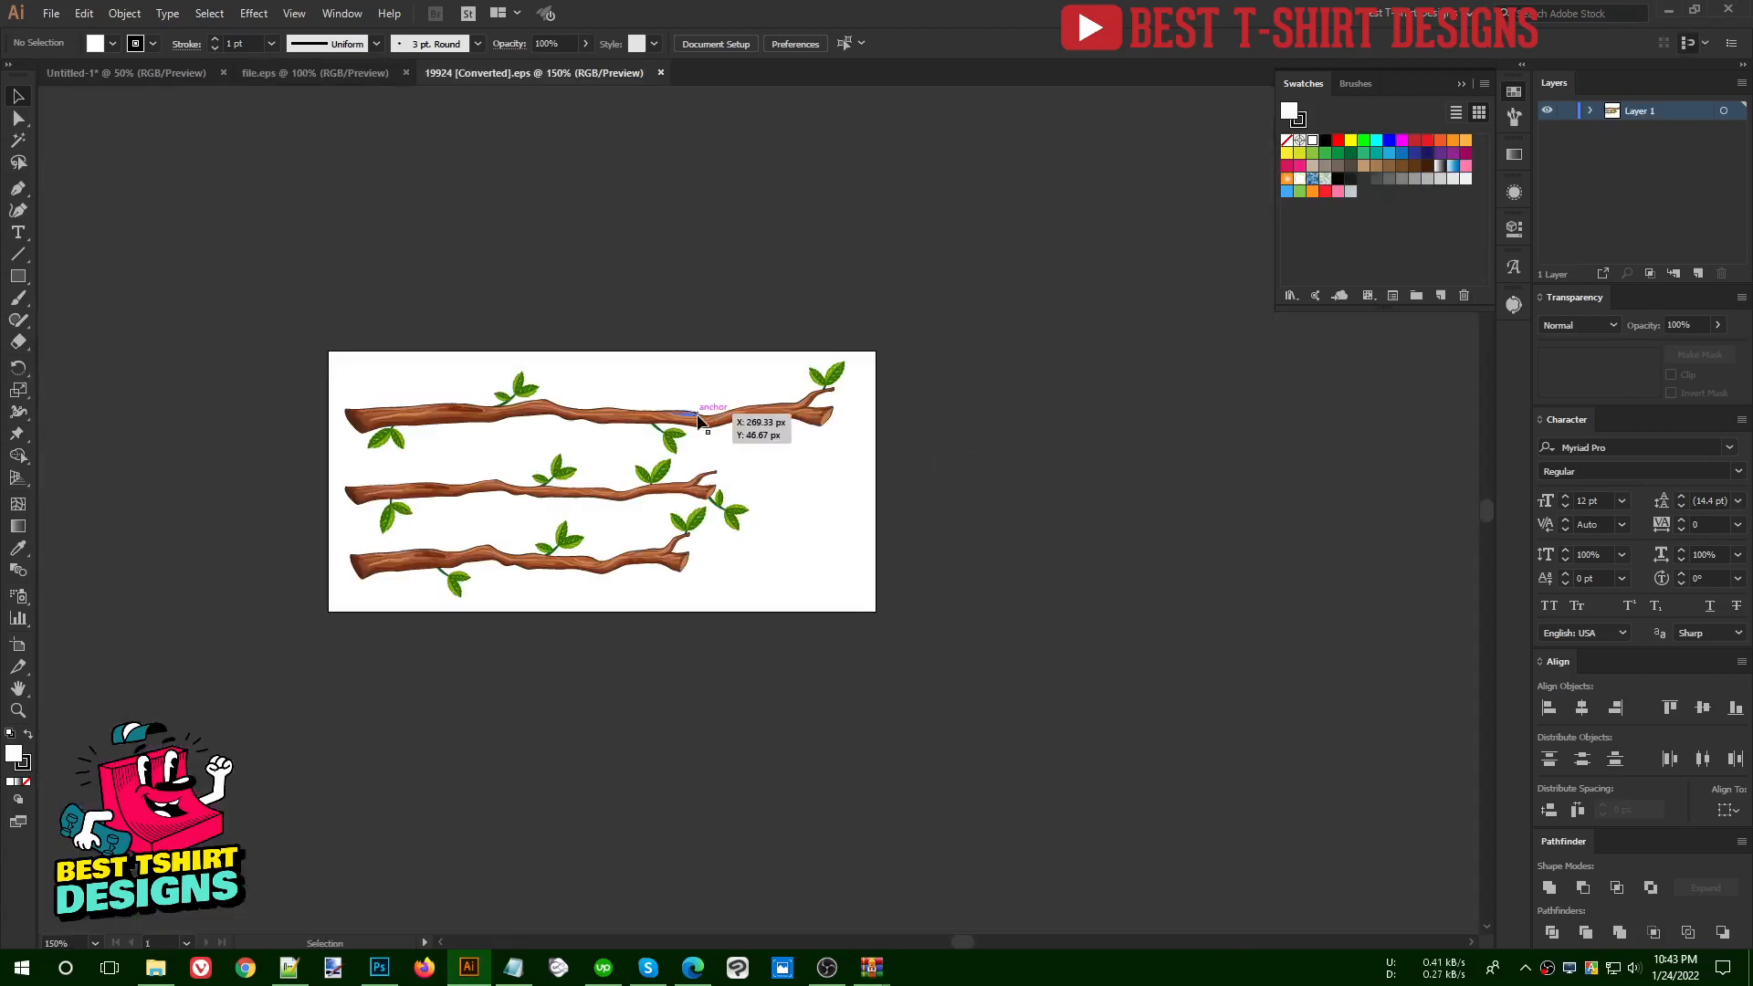
# - Isolate the longest branch in 19924.eps, move it above the artboard, and paste a copy into the Untitled-1 T-shirt design
pyautogui.click(698, 420)
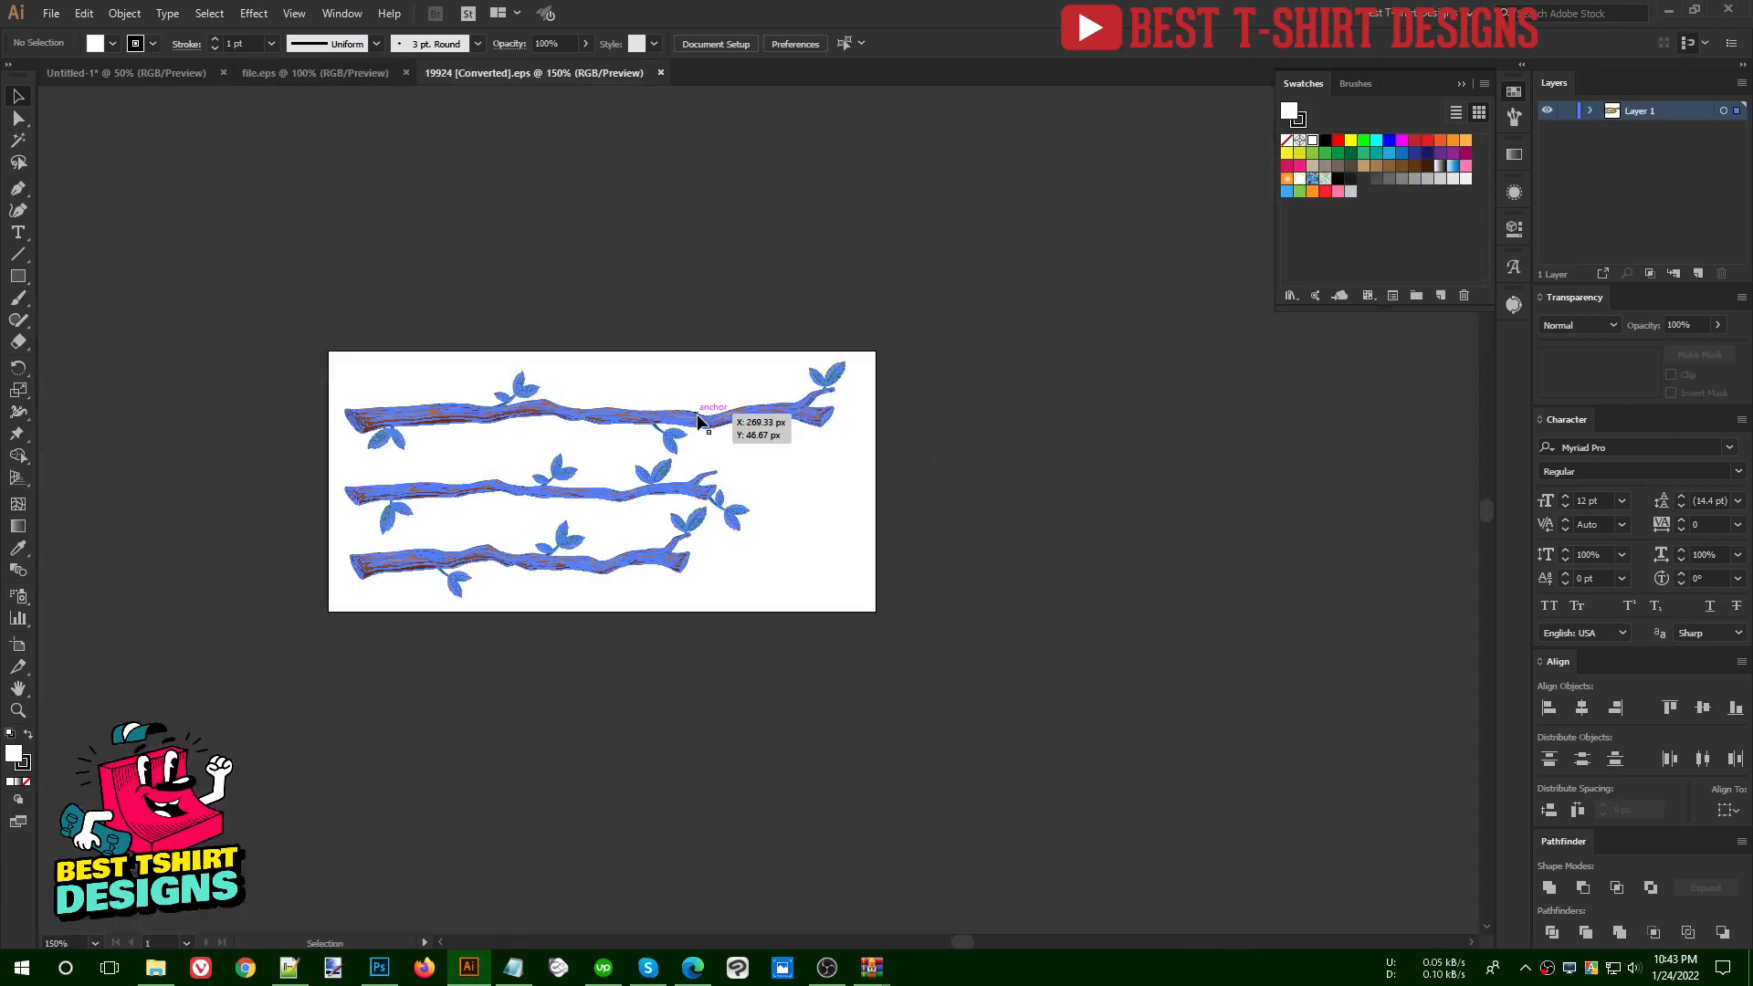
pyautogui.doubleClick(698, 419)
pyautogui.click(699, 419)
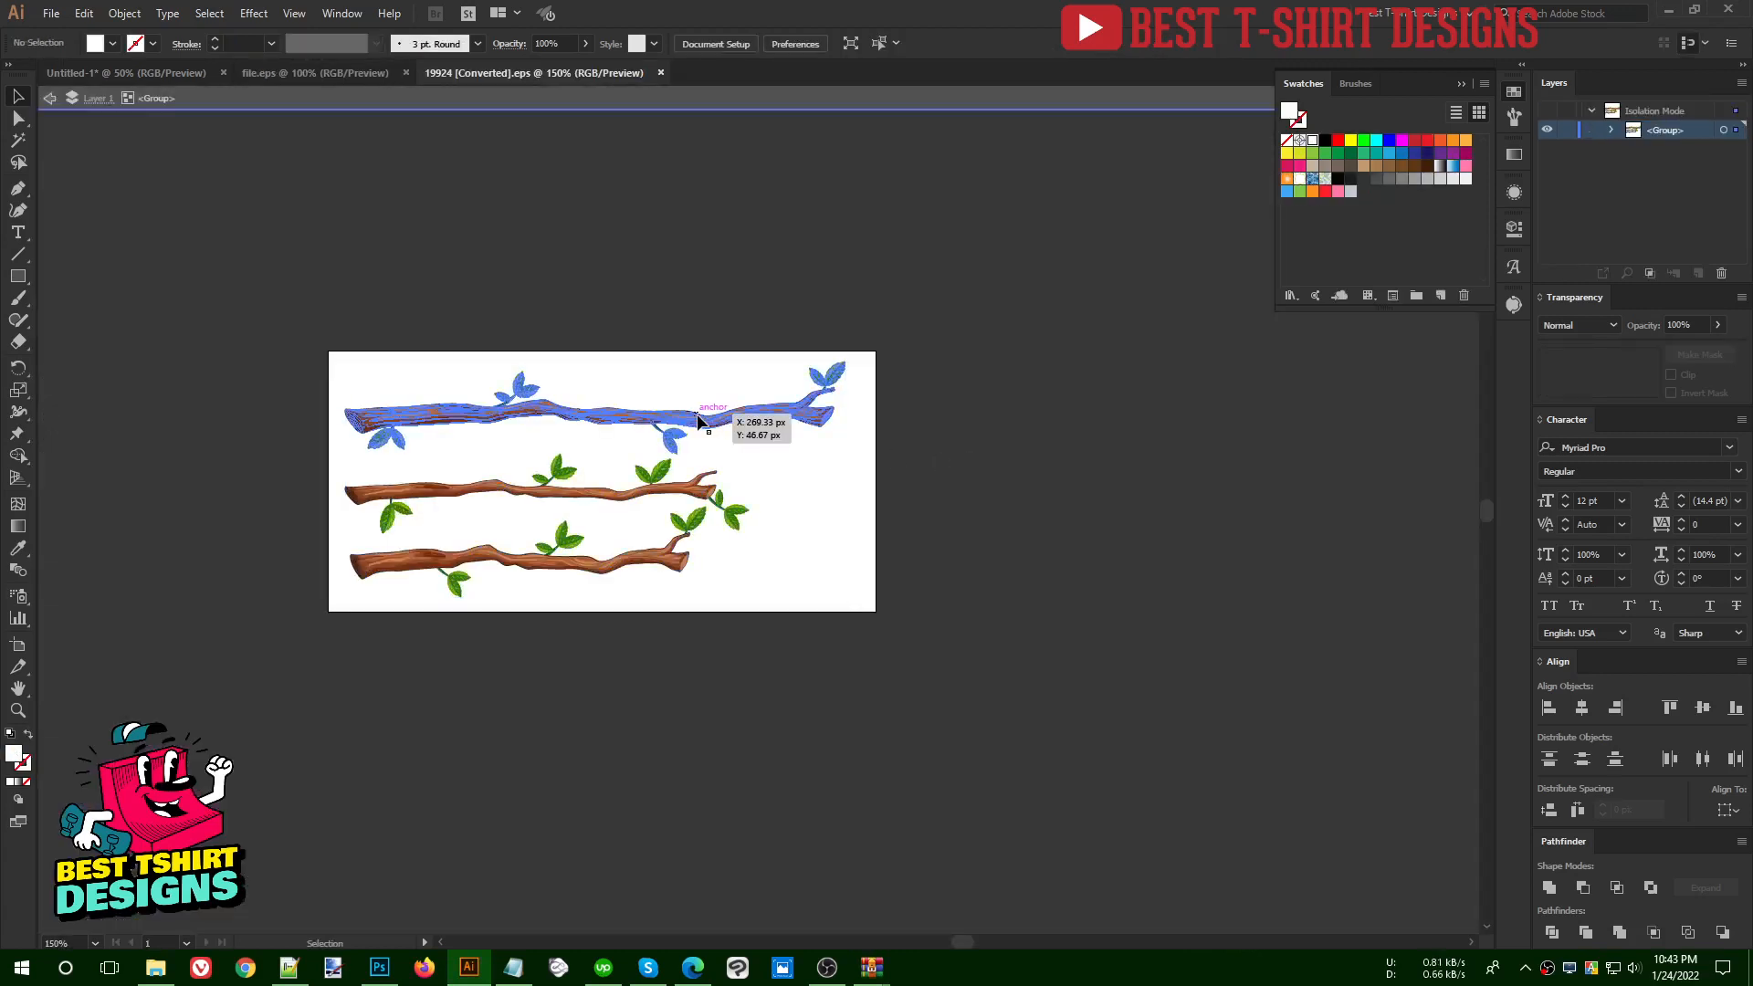
pyautogui.moveTo(699, 419); pyautogui.dragTo(740, 307)
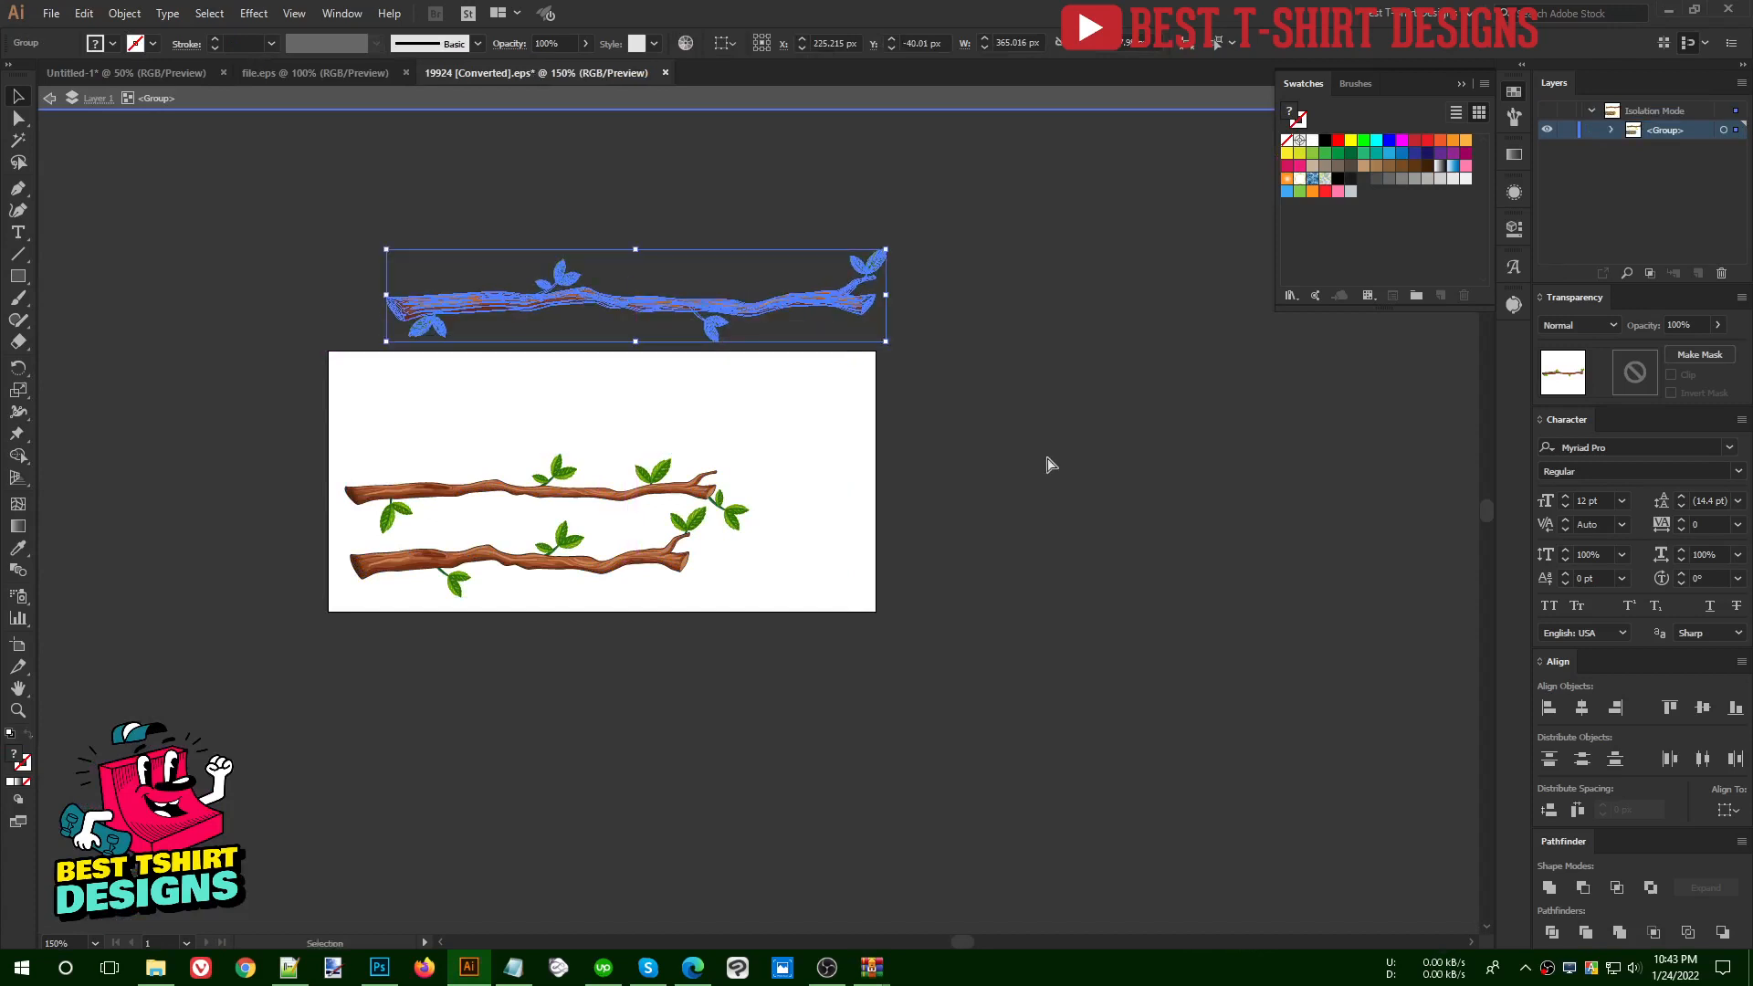
pyautogui.click(160, 73)
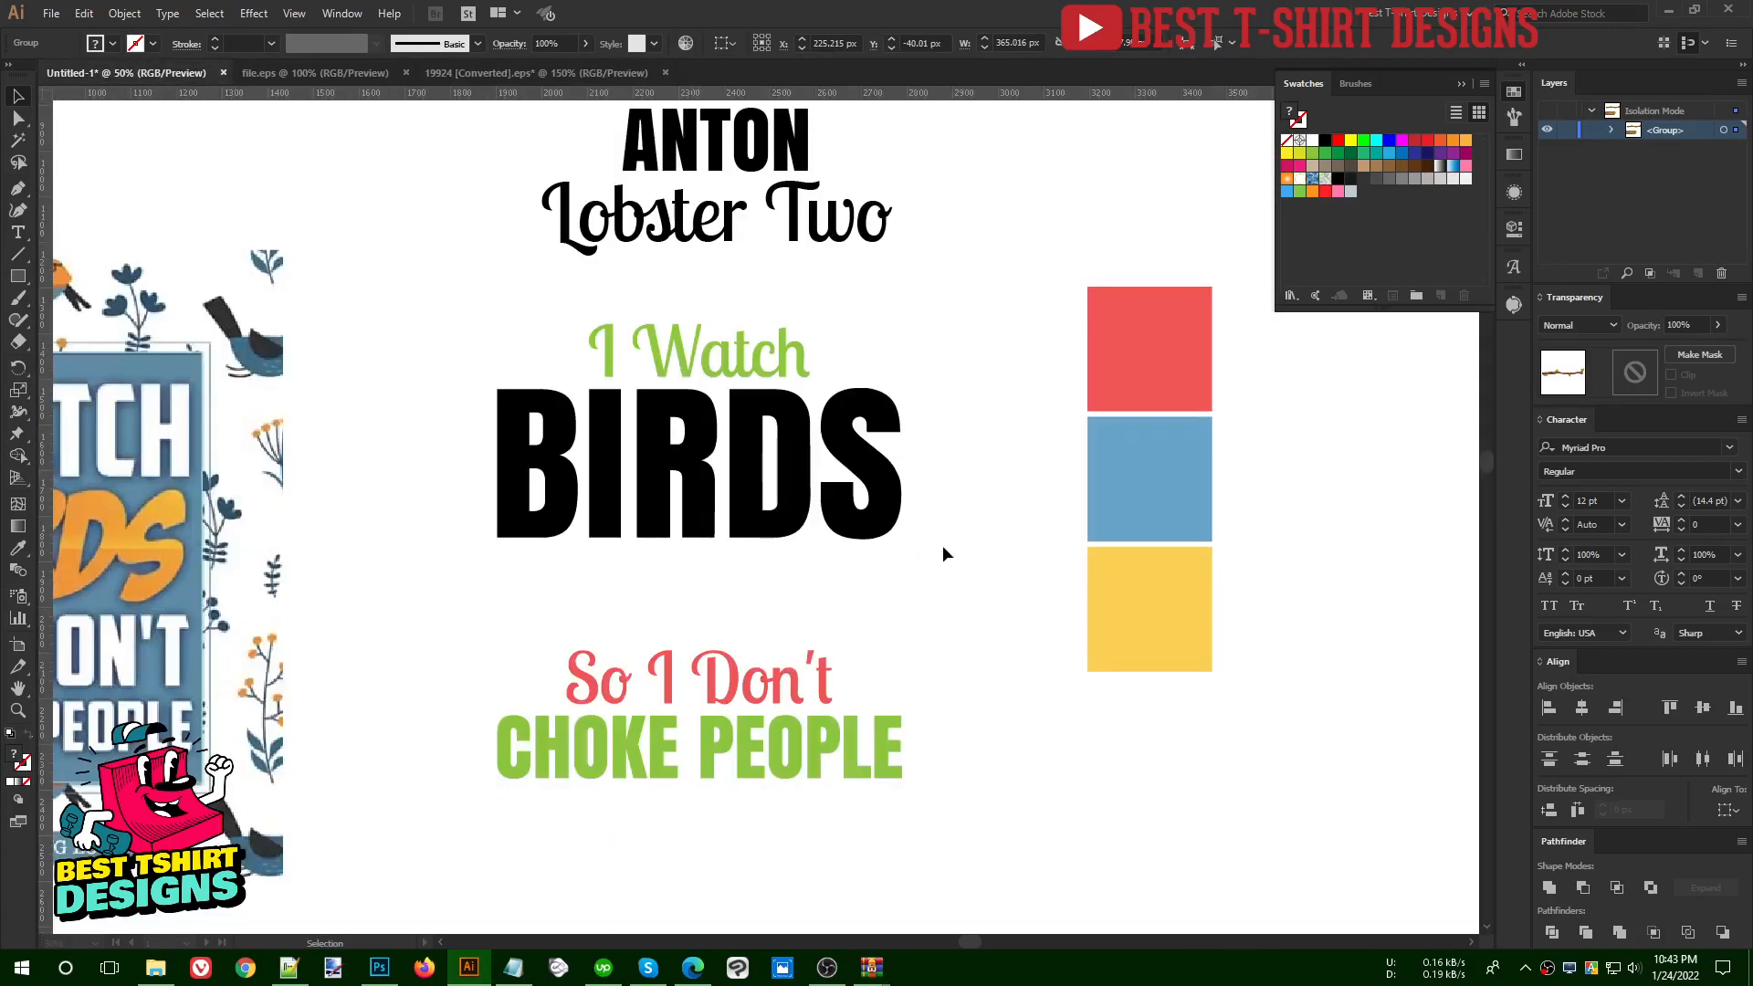
pyautogui.hotkey('ctrl', 'v')
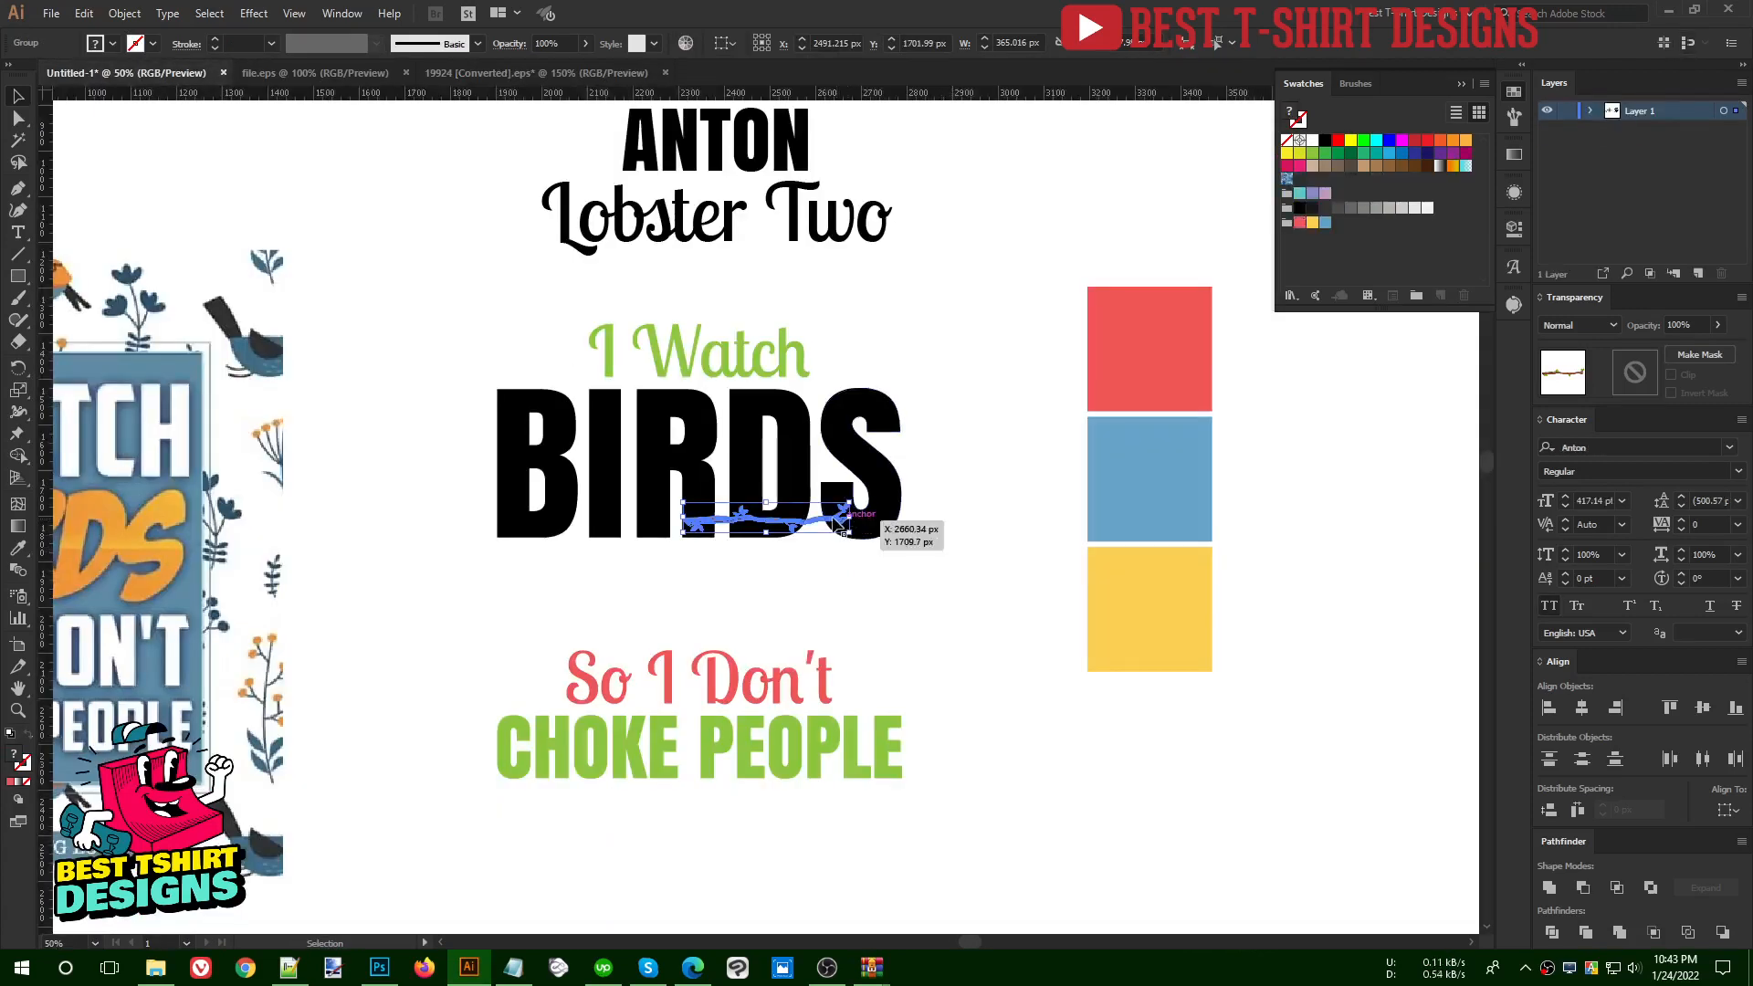
# - Enlarge the branch to about 885 px wide, matching the BIRDS lettering, and position it just above "So I Don't"
pyautogui.moveTo(847, 520); pyautogui.dragTo(904, 618)
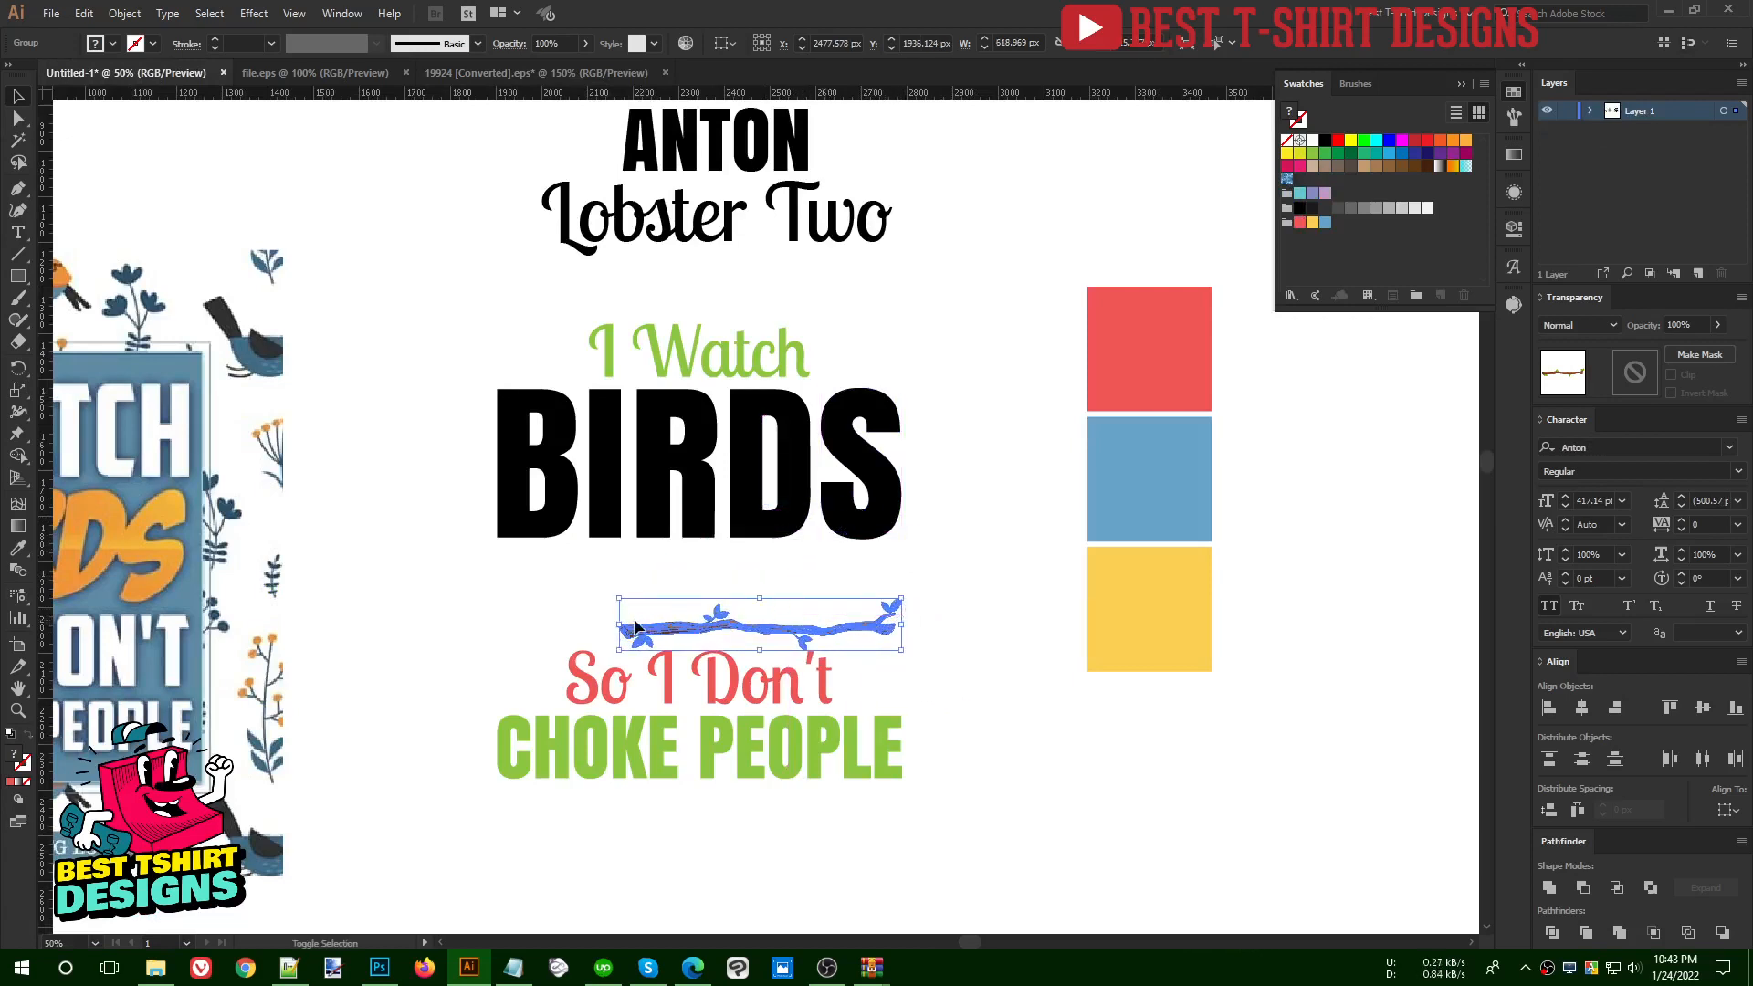
pyautogui.moveTo(620, 626); pyautogui.dragTo(501, 626)
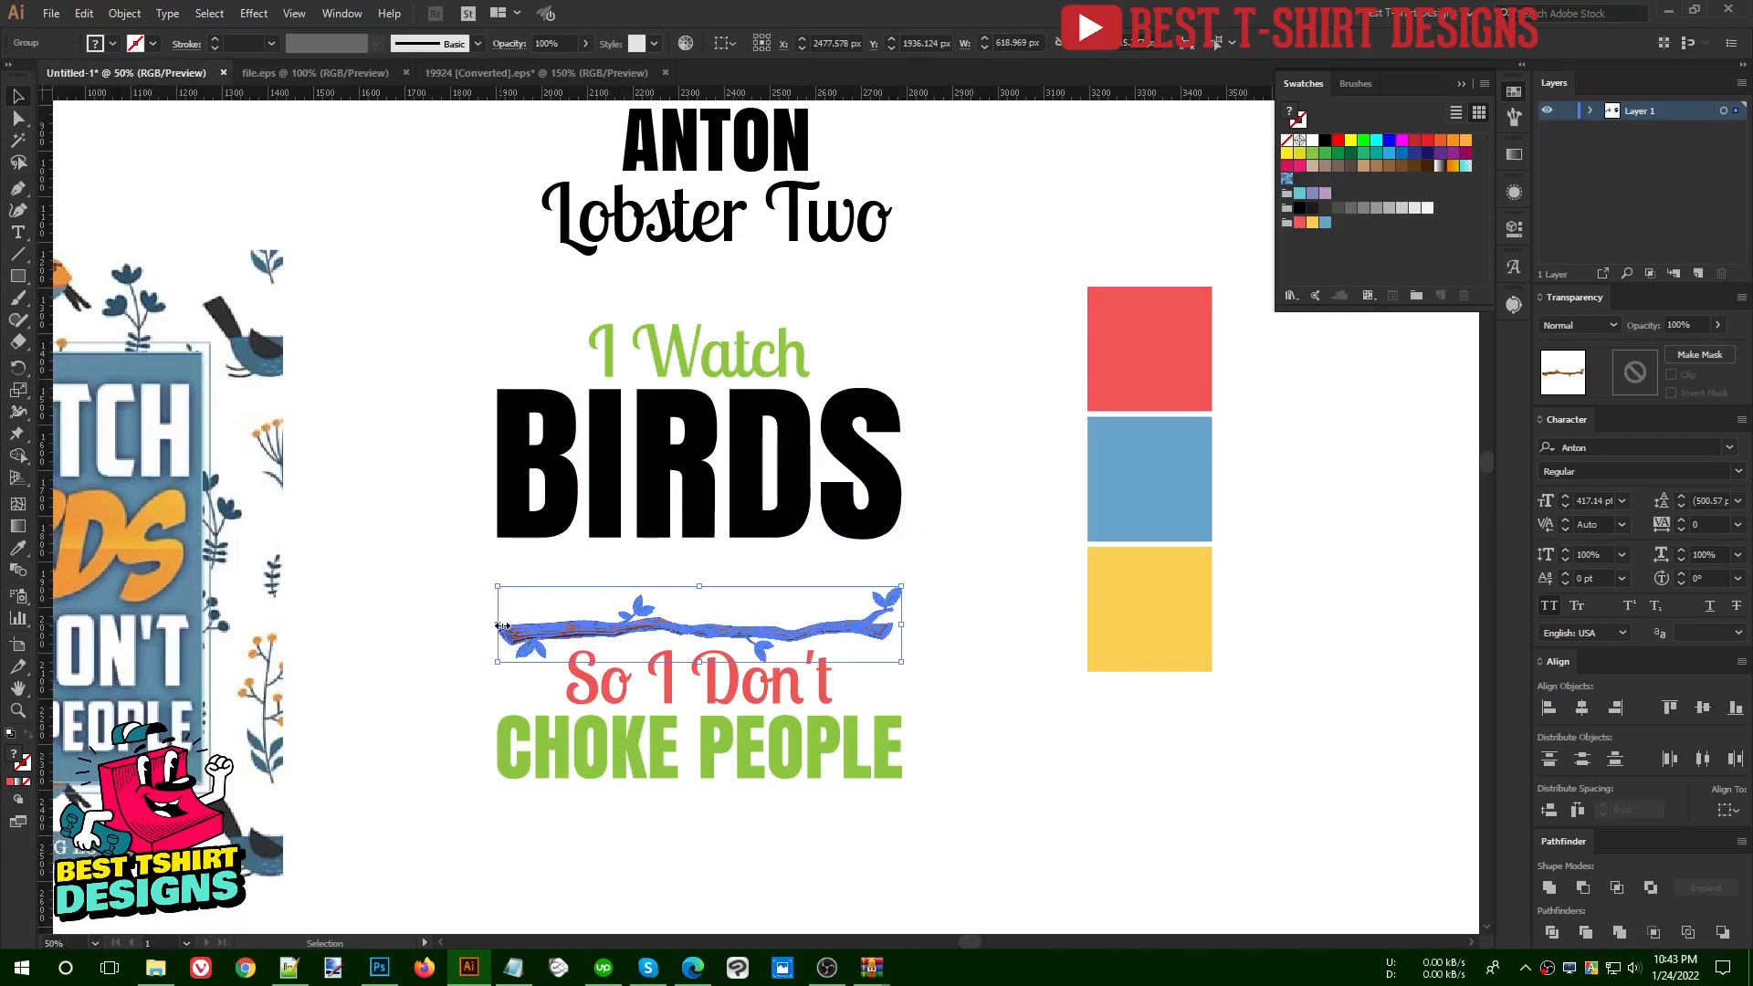
pyautogui.hotkey('shift', 'Down')
pyautogui.hotkey('shift', 'Down')
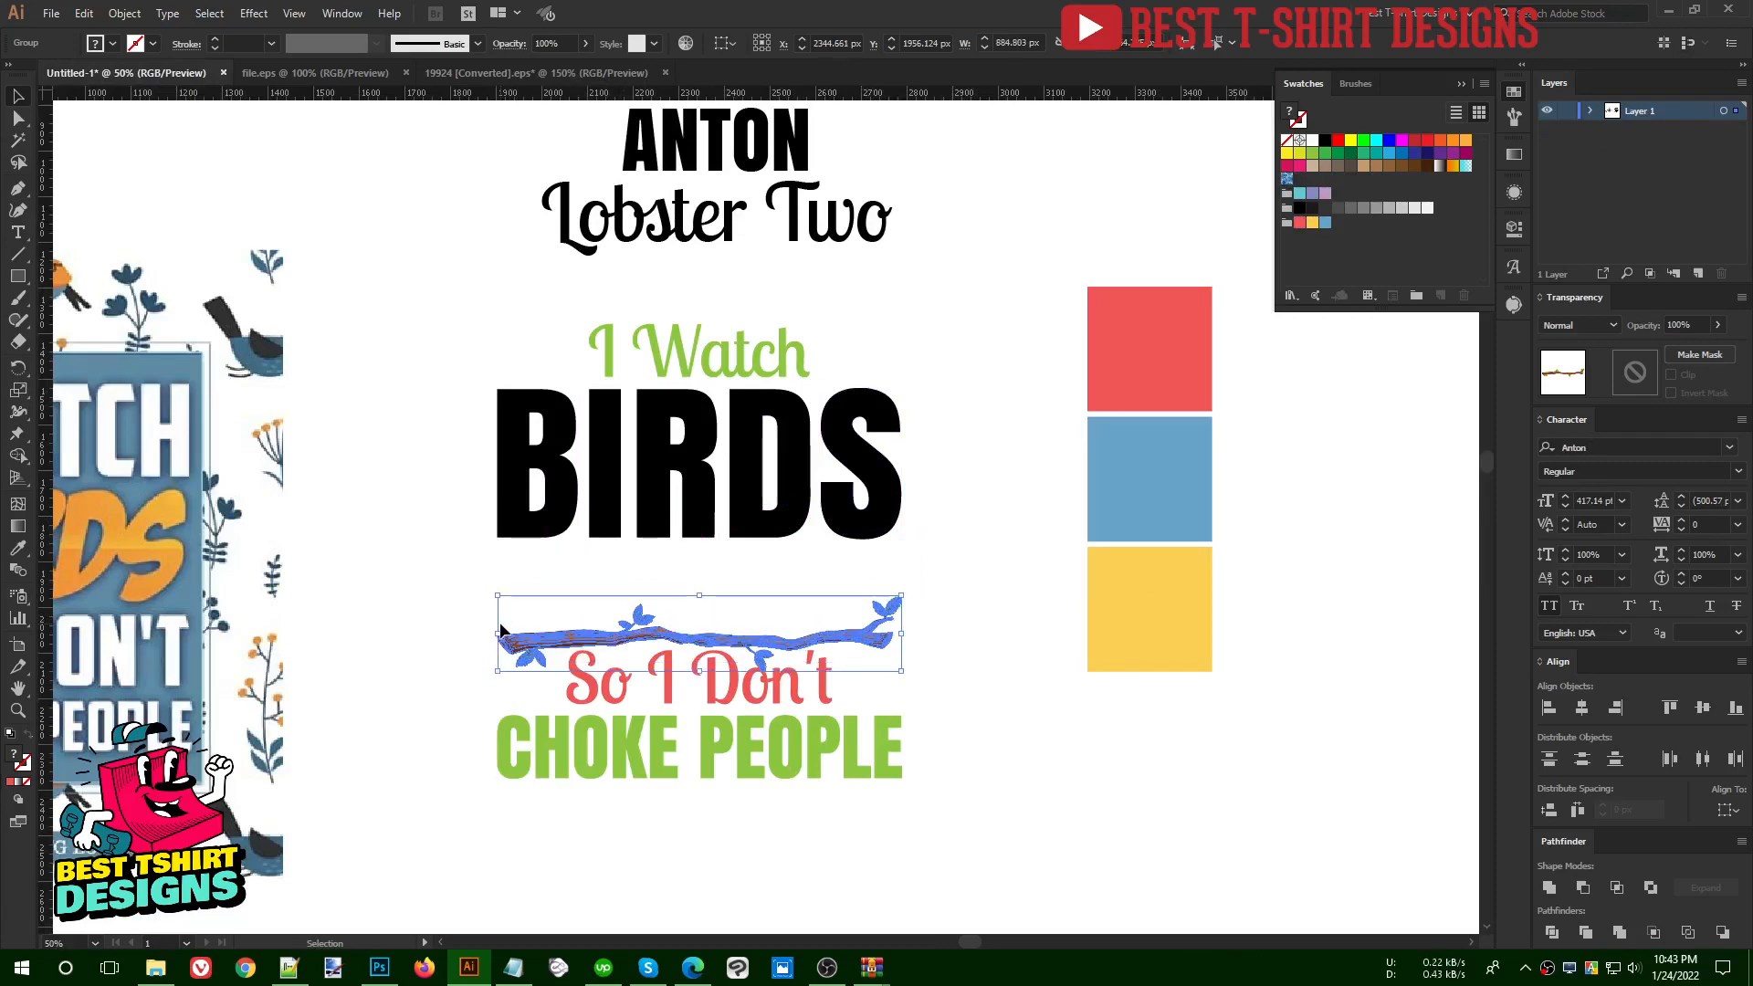
# - Within the branch group, move the hanging leaf sprig from over "Don't" toward the forked end of the branch
pyautogui.hotkey('ctrl', '=')
pyautogui.hotkey('ctrl', '=')
pyautogui.hotkey('ctrl', '=')
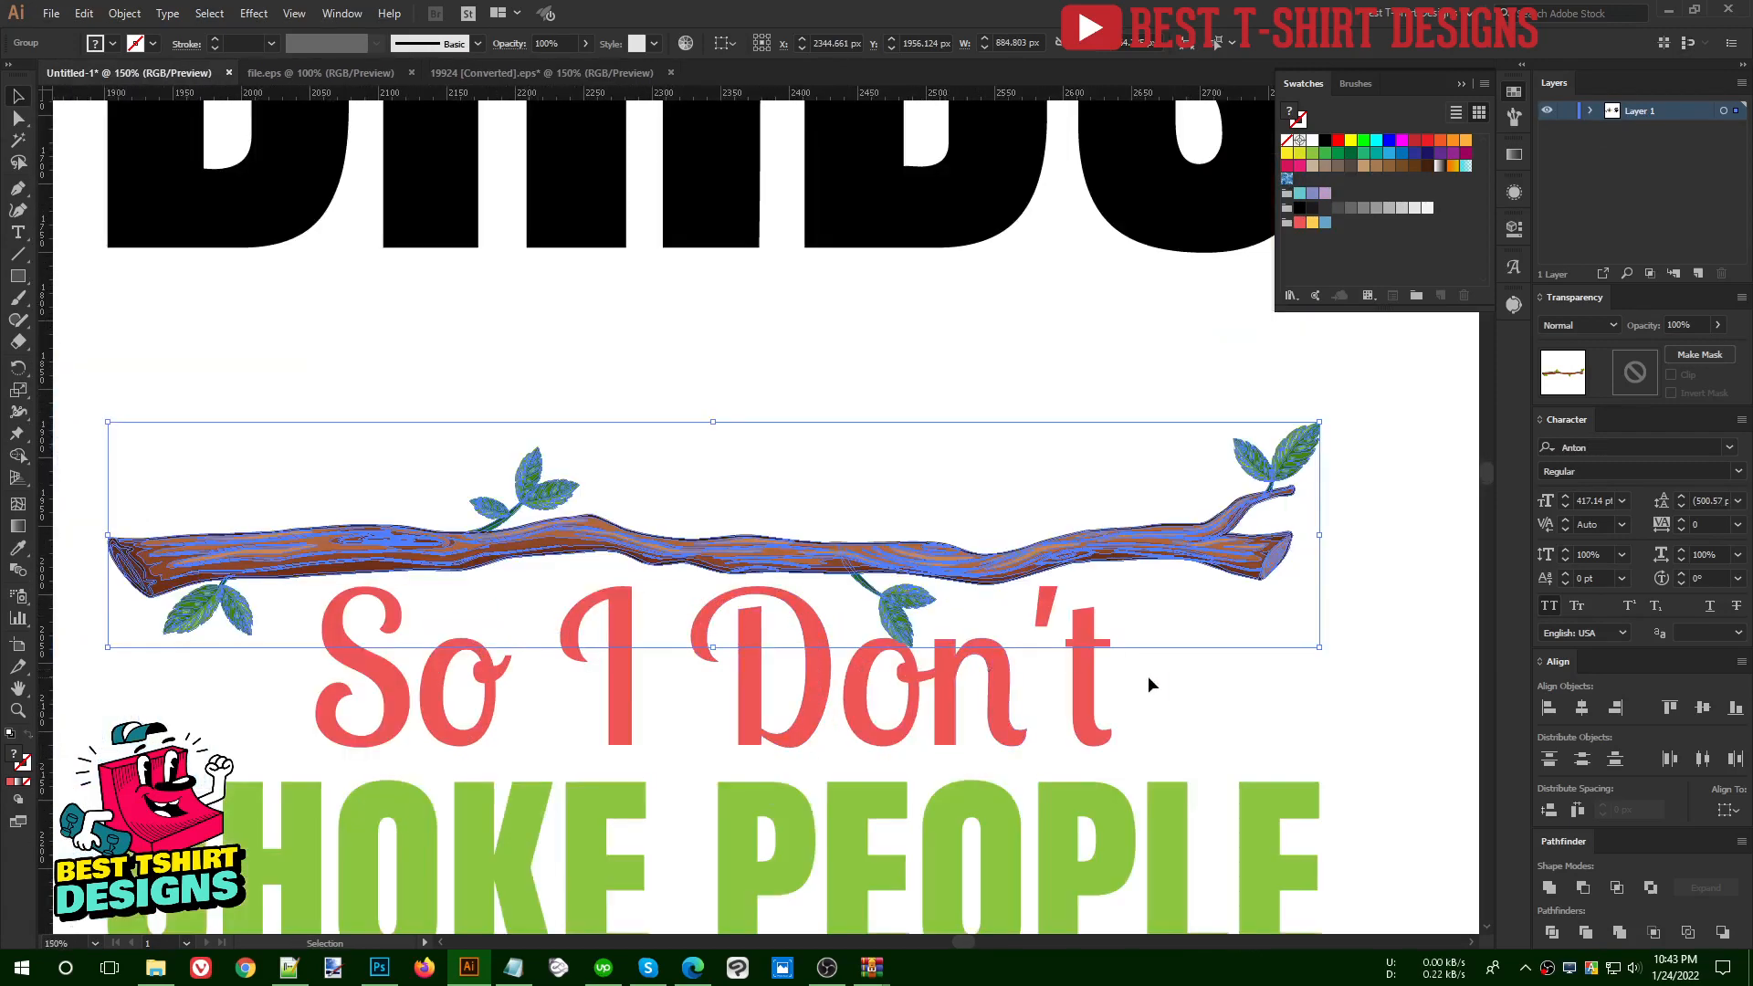
pyautogui.click(1149, 676)
pyautogui.doubleClick(895, 603)
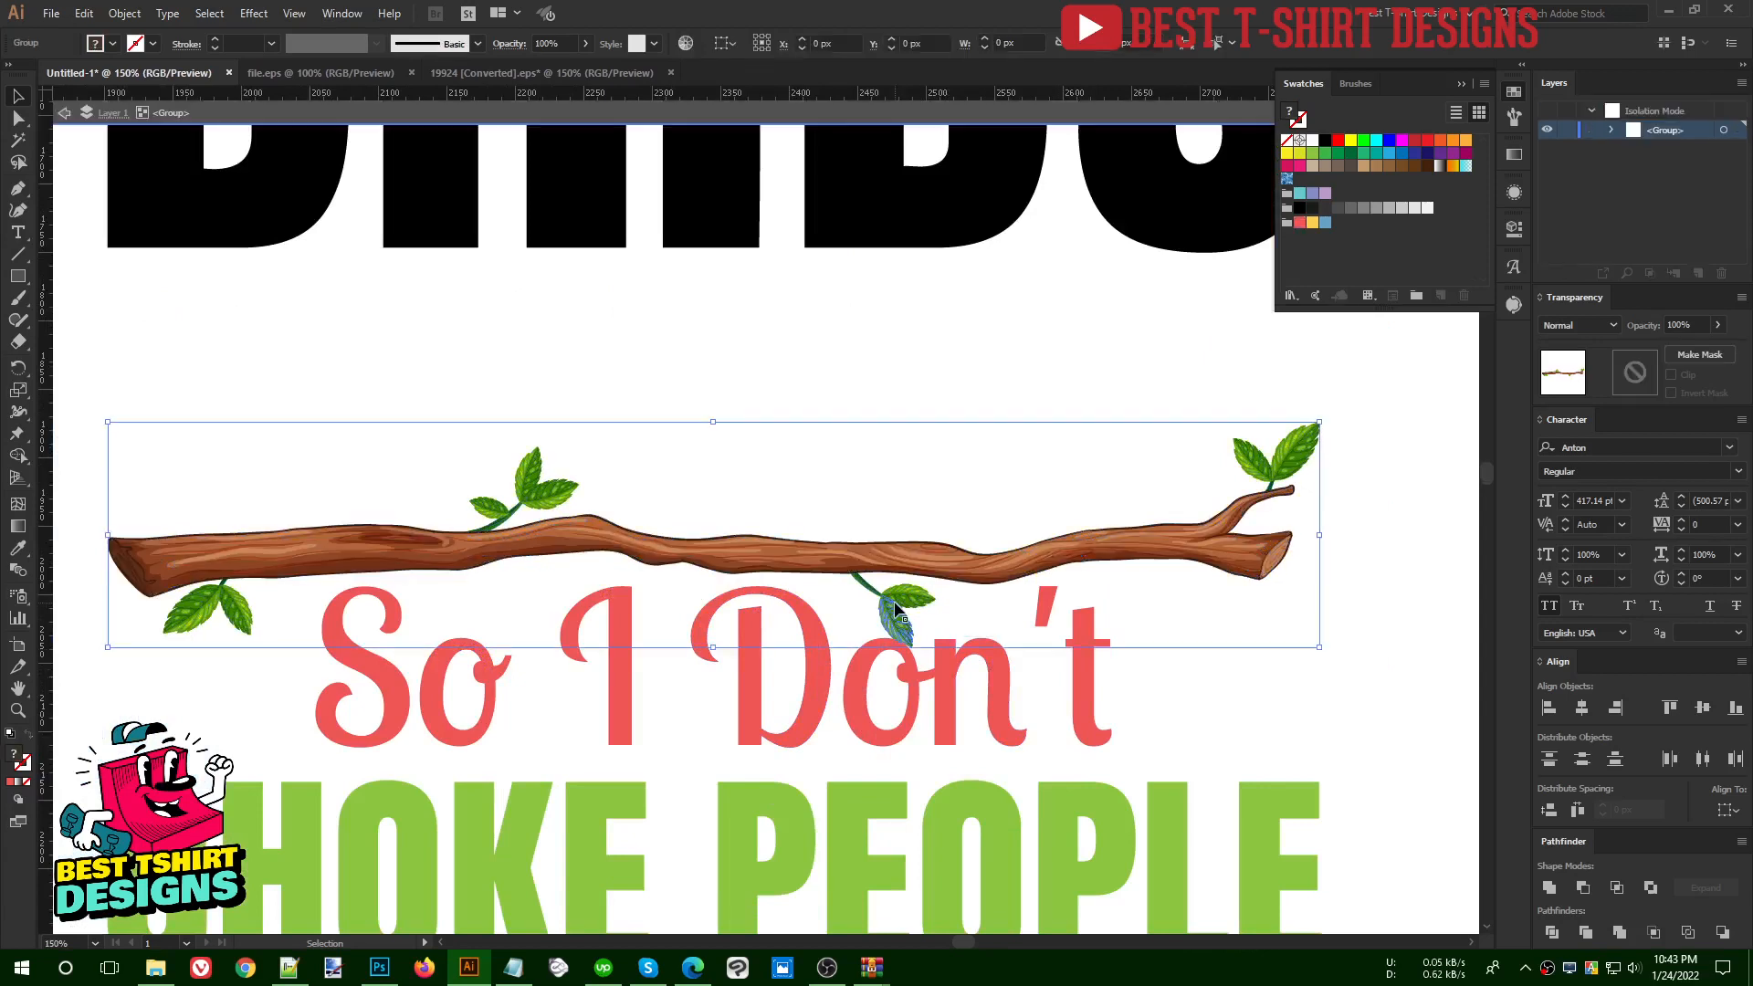
pyautogui.moveTo(895, 604); pyautogui.dragTo(1163, 601)
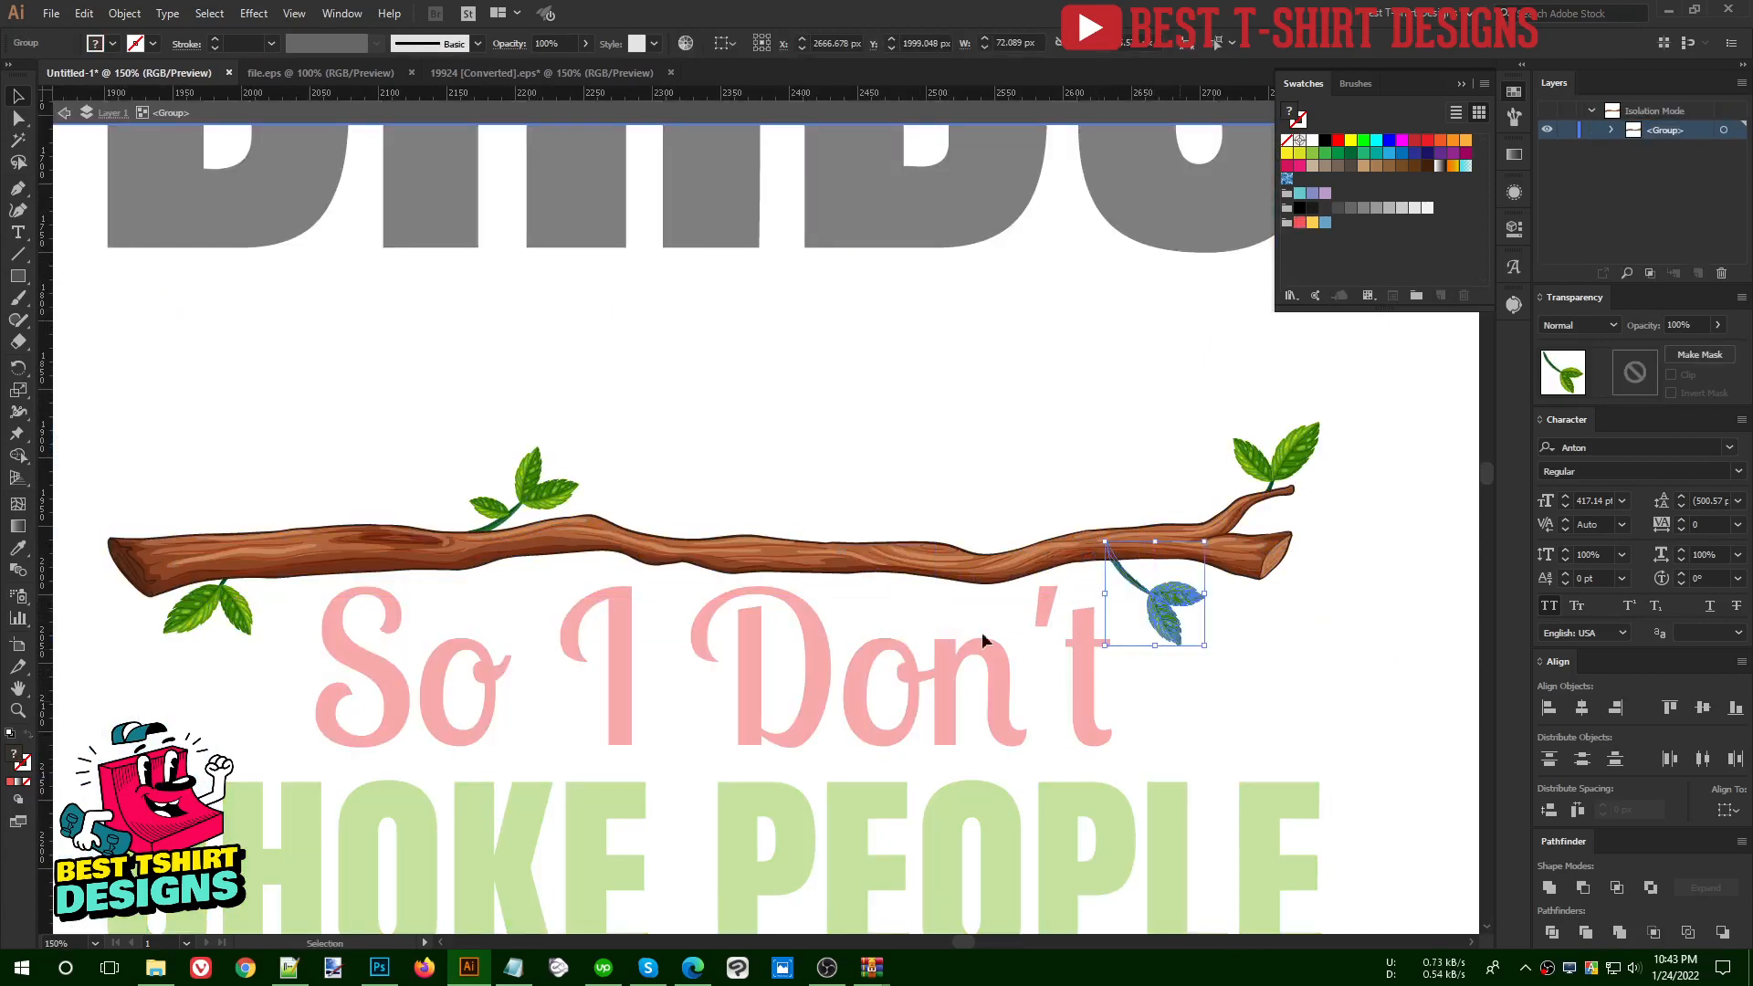
pyautogui.click(917, 604)
pyautogui.moveTo(209, 609); pyautogui.dragTo(567, 501)
pyautogui.click(606, 470)
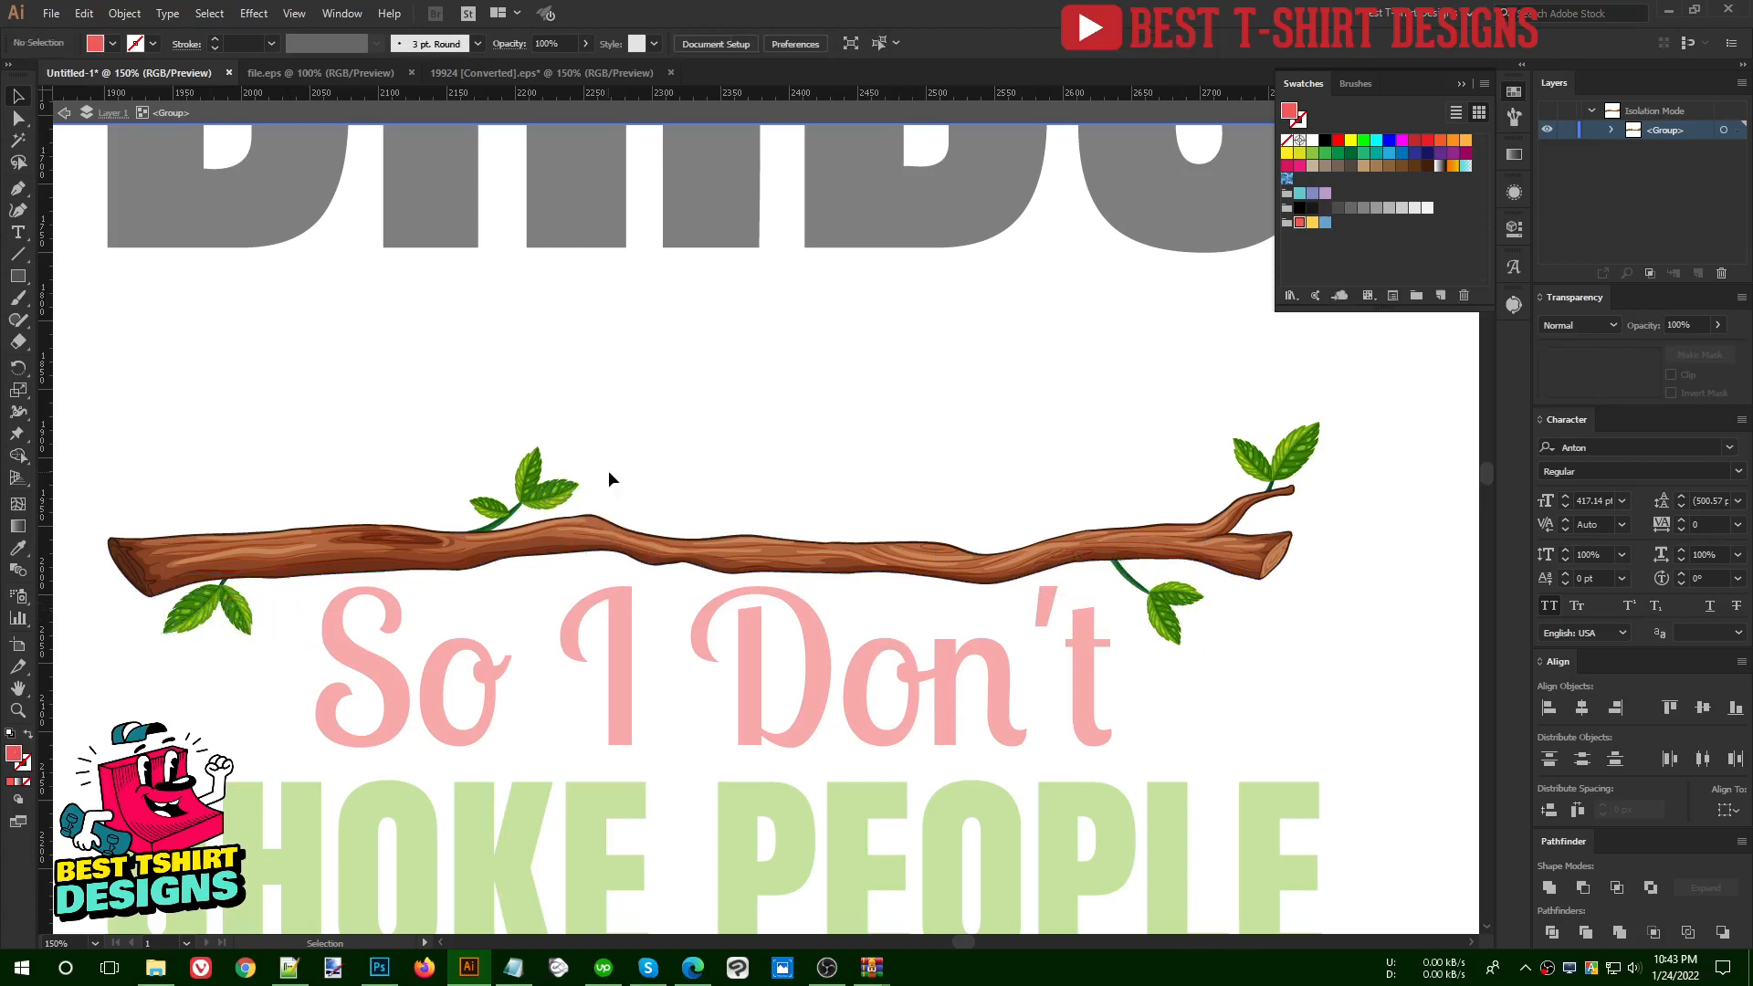
pyautogui.scroll(-1, 627, 572)
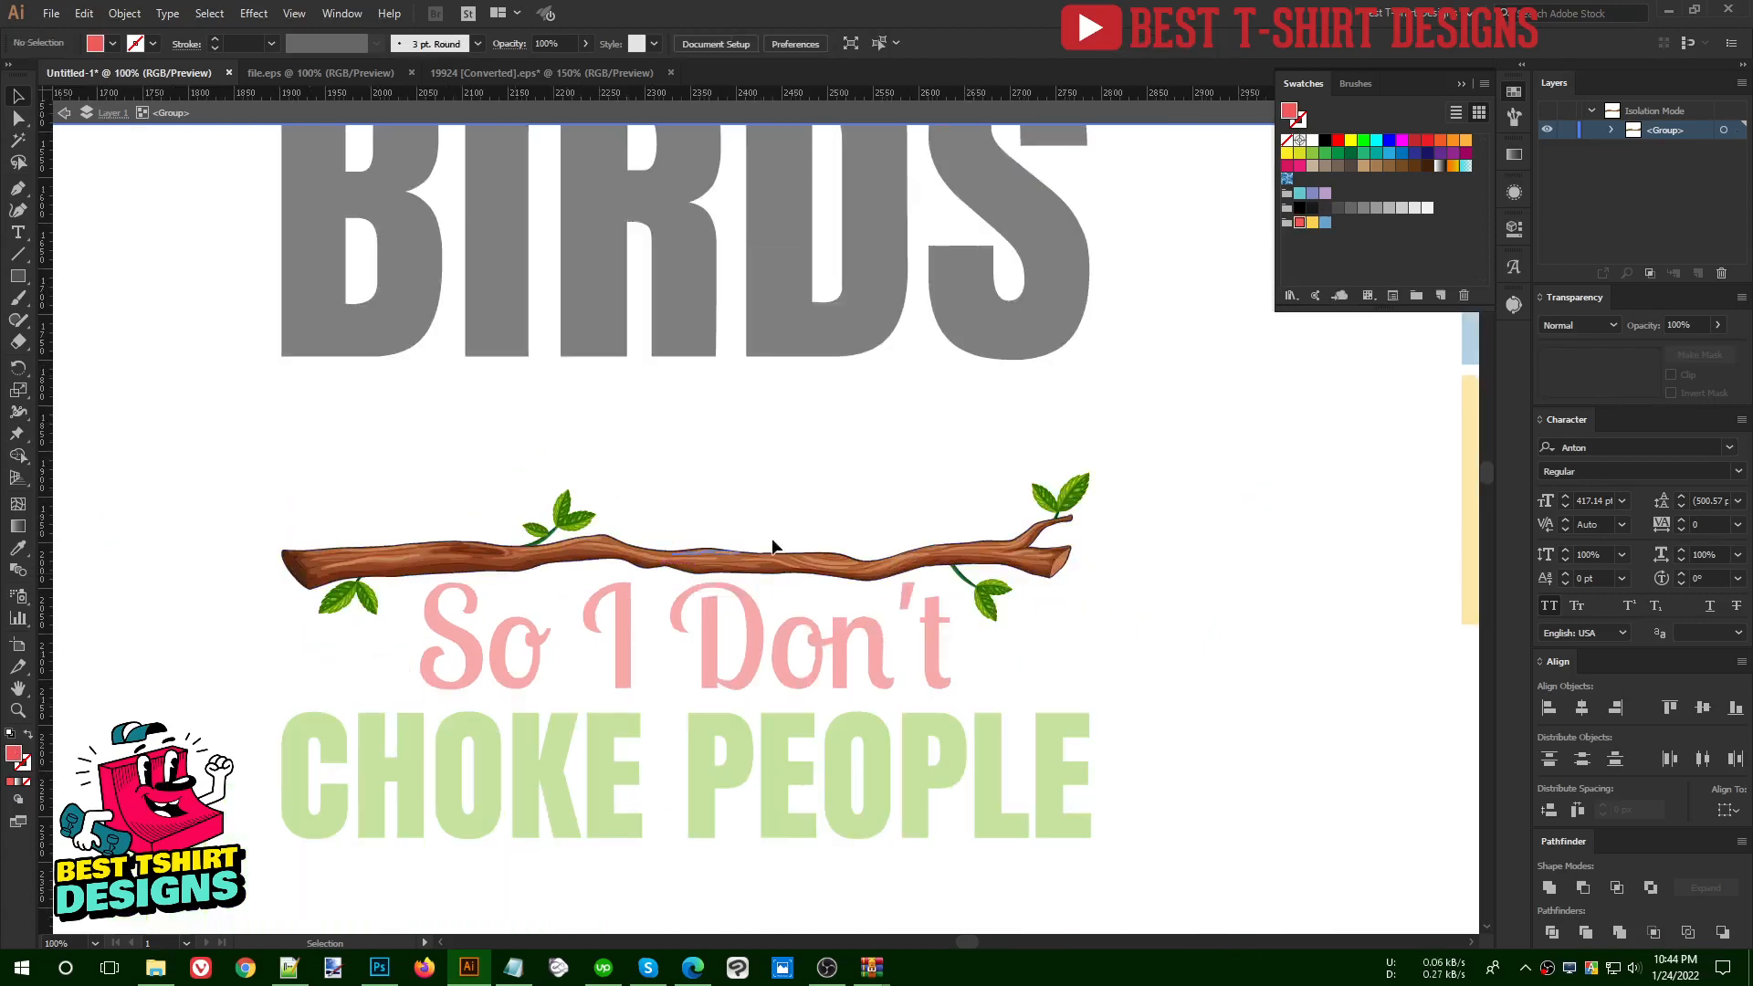
pyautogui.doubleClick(484, 451)
# - Nudge the whole branch up about 7 px, away from the "So I Don't" text
pyautogui.click(733, 563)
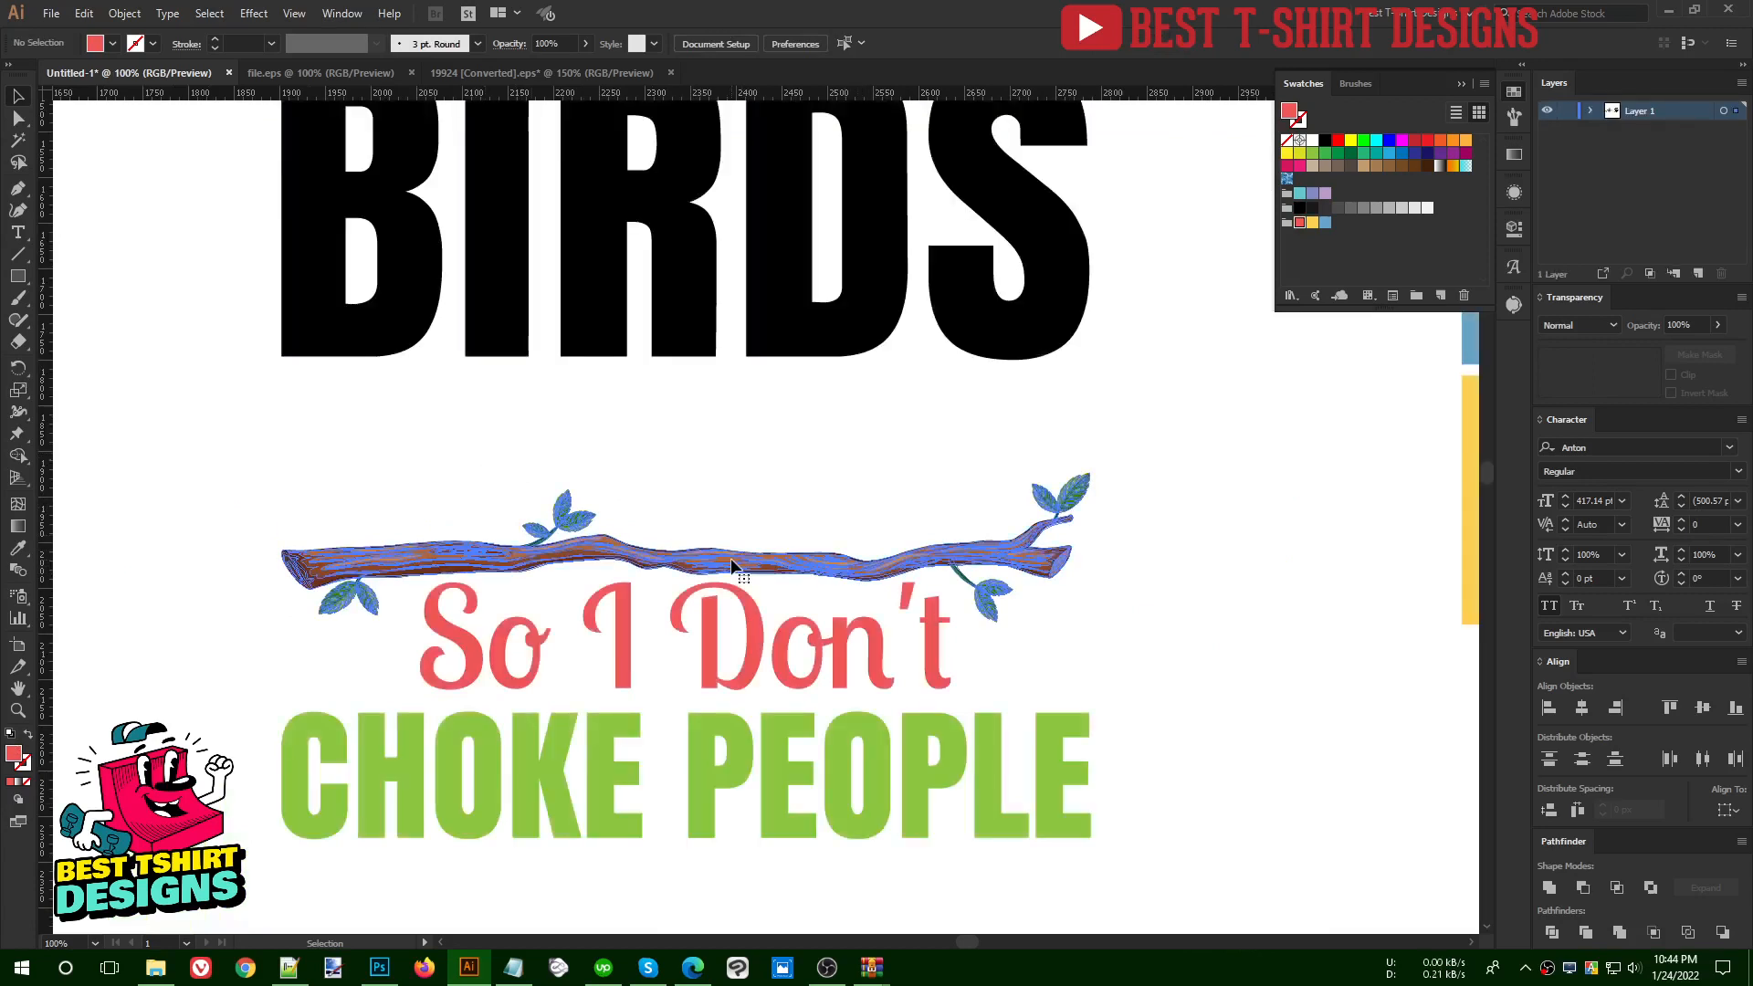
pyautogui.press('Up')
pyautogui.press('Up')
pyautogui.press('Up')
pyautogui.press('Up')
pyautogui.press('Up')
pyautogui.press('Up')
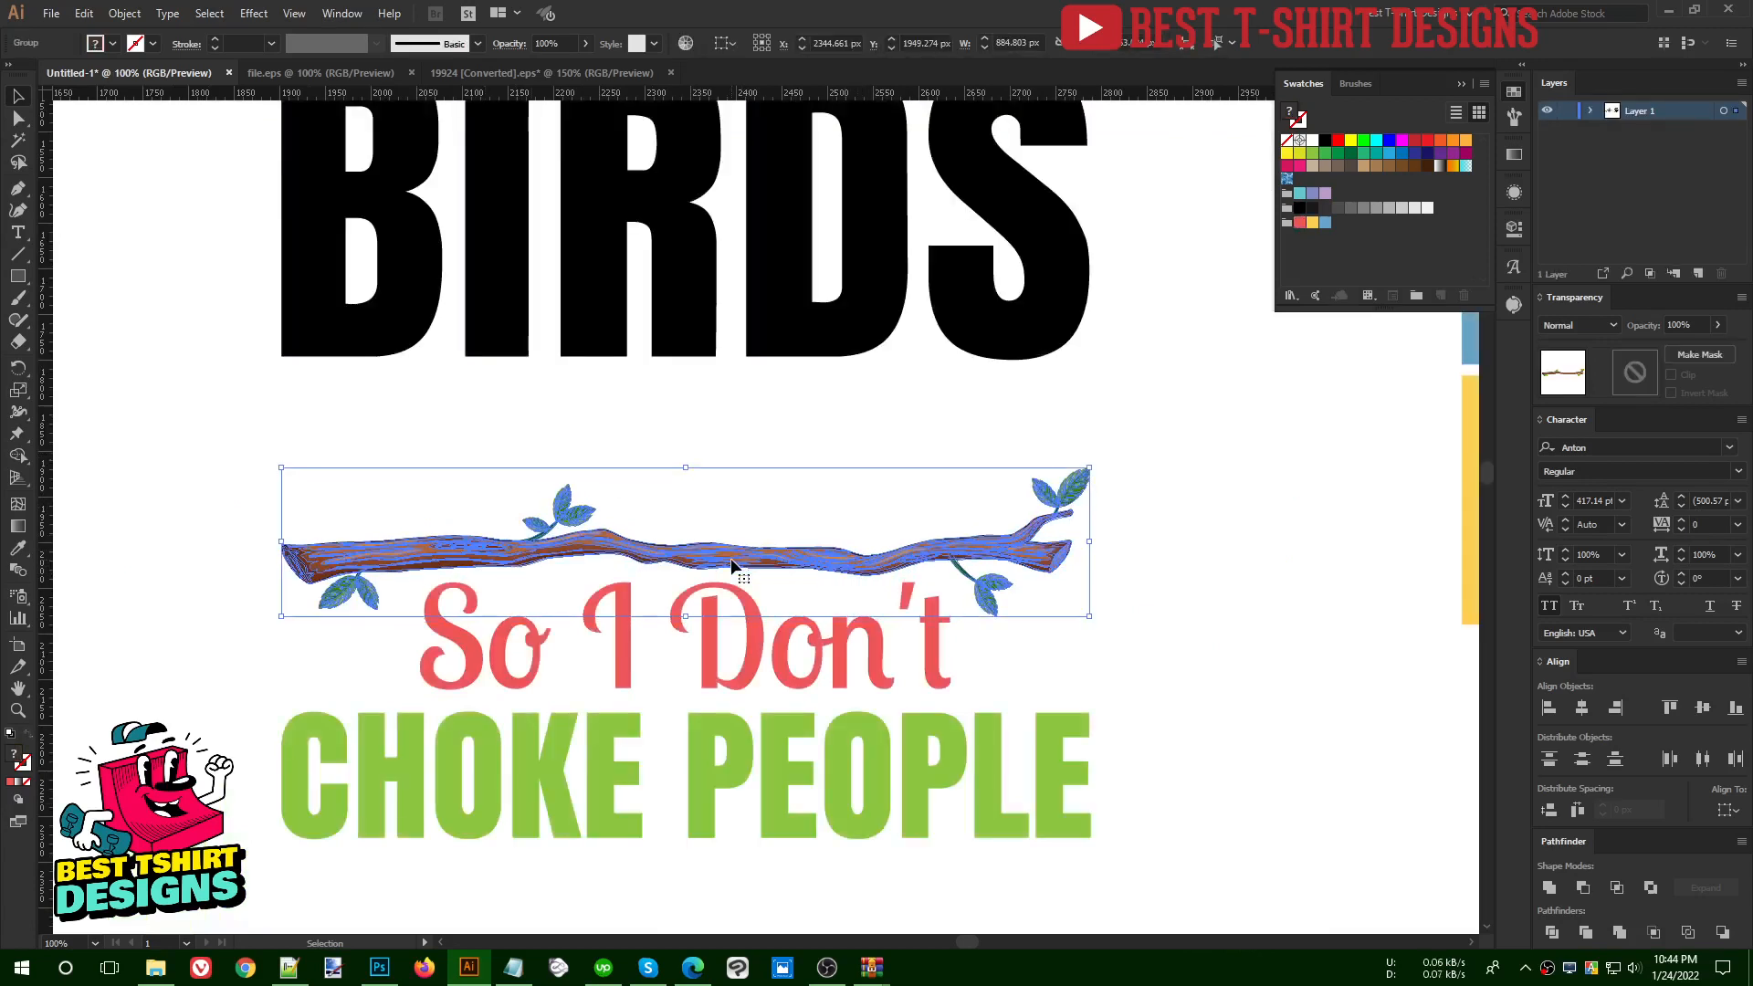
pyautogui.click(863, 447)
# - Fill the entire branch and its leaves with black to make it a silhouette
pyautogui.scroll(2, 913, 543)
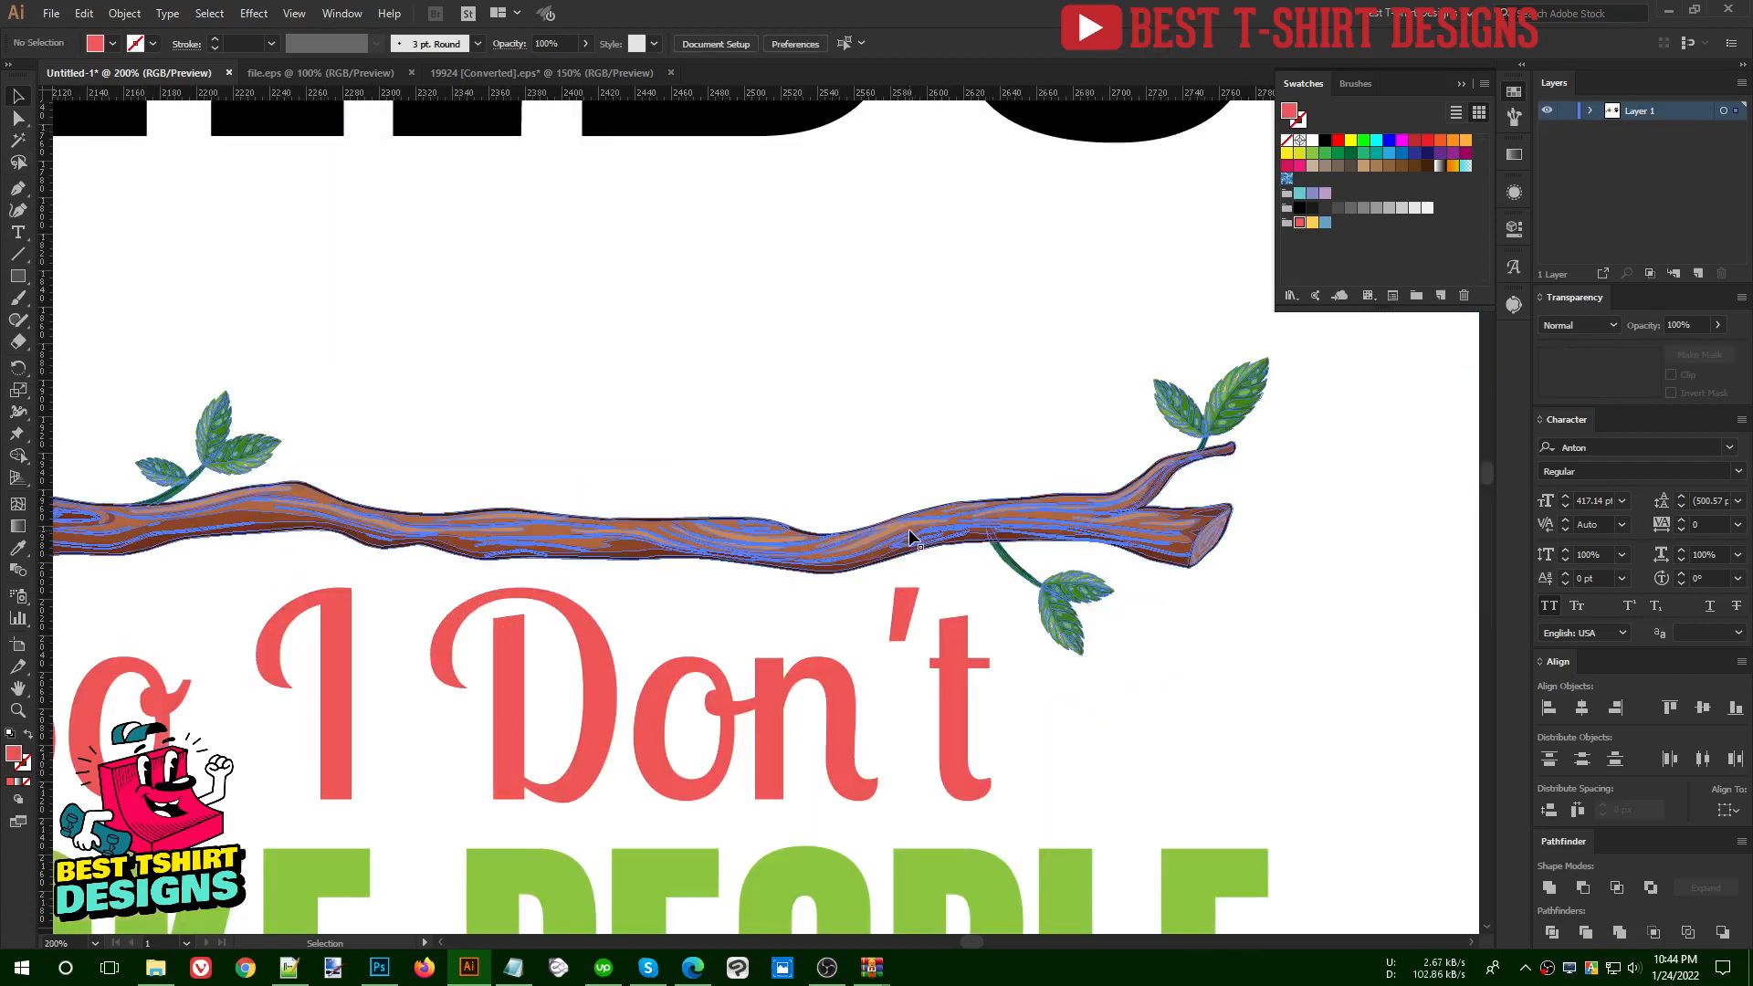
pyautogui.click(910, 537)
pyautogui.click(1325, 139)
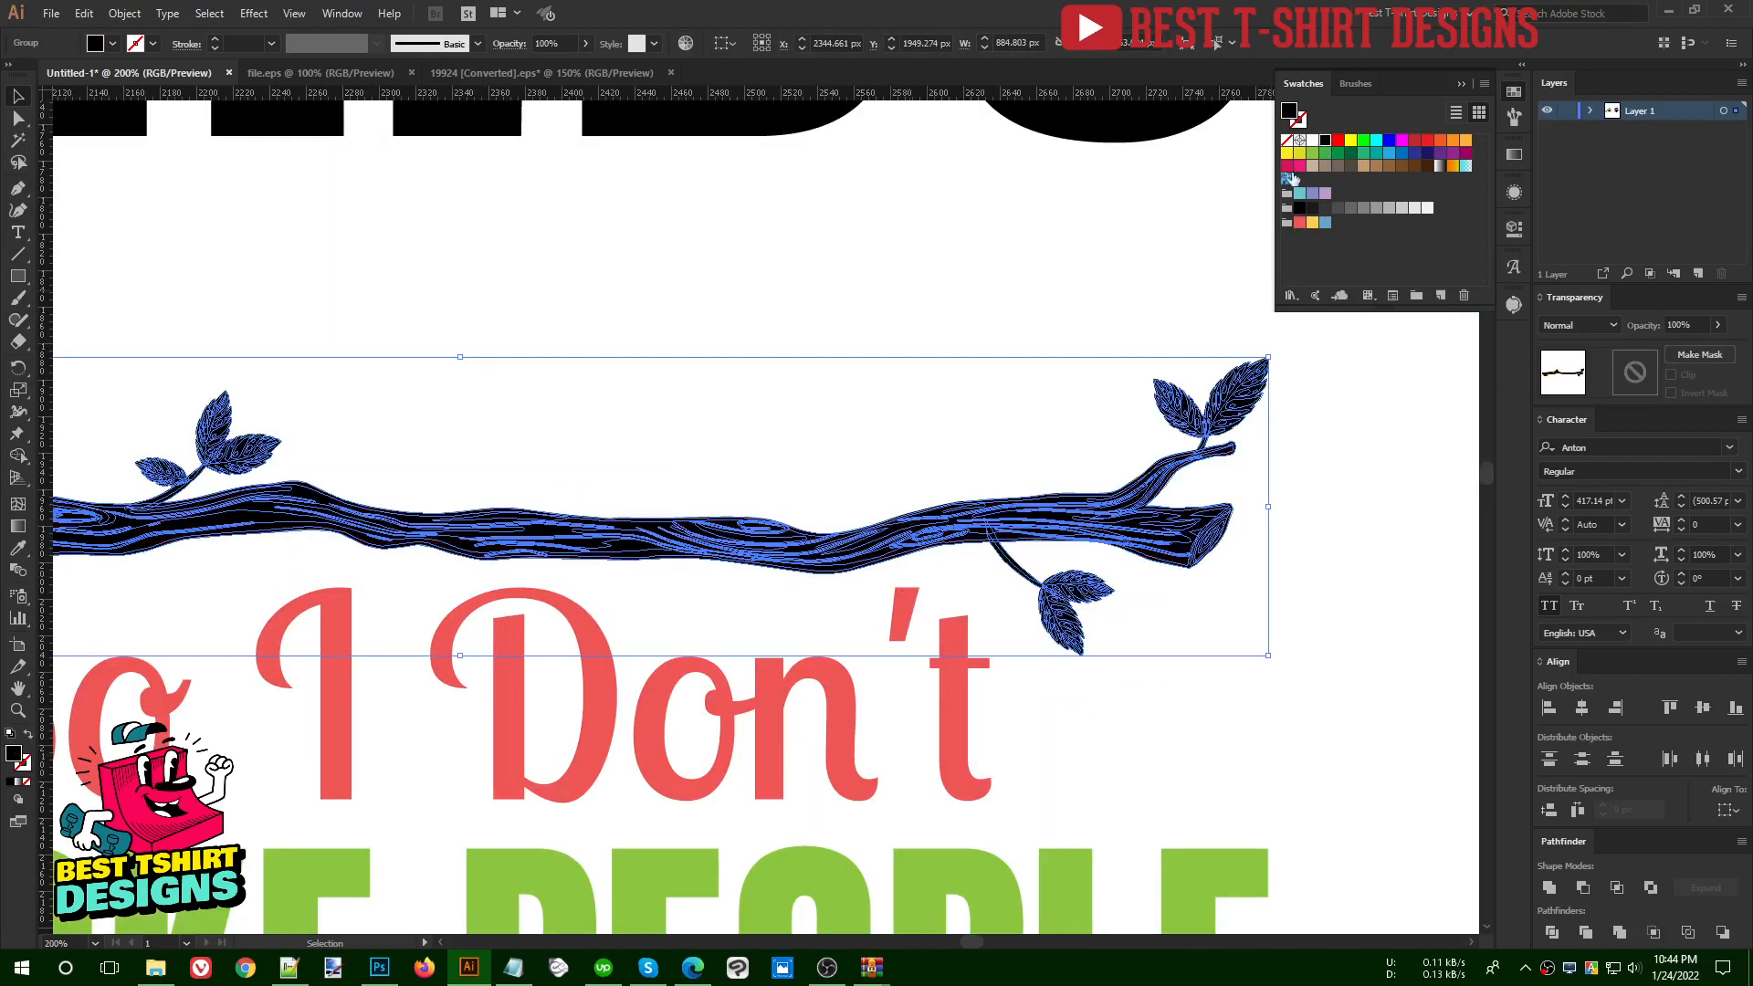
pyautogui.click(950, 446)
# - Try to merge the black branch shapes into one combined path, and undo the merge
pyautogui.click(972, 534)
pyautogui.press('a')
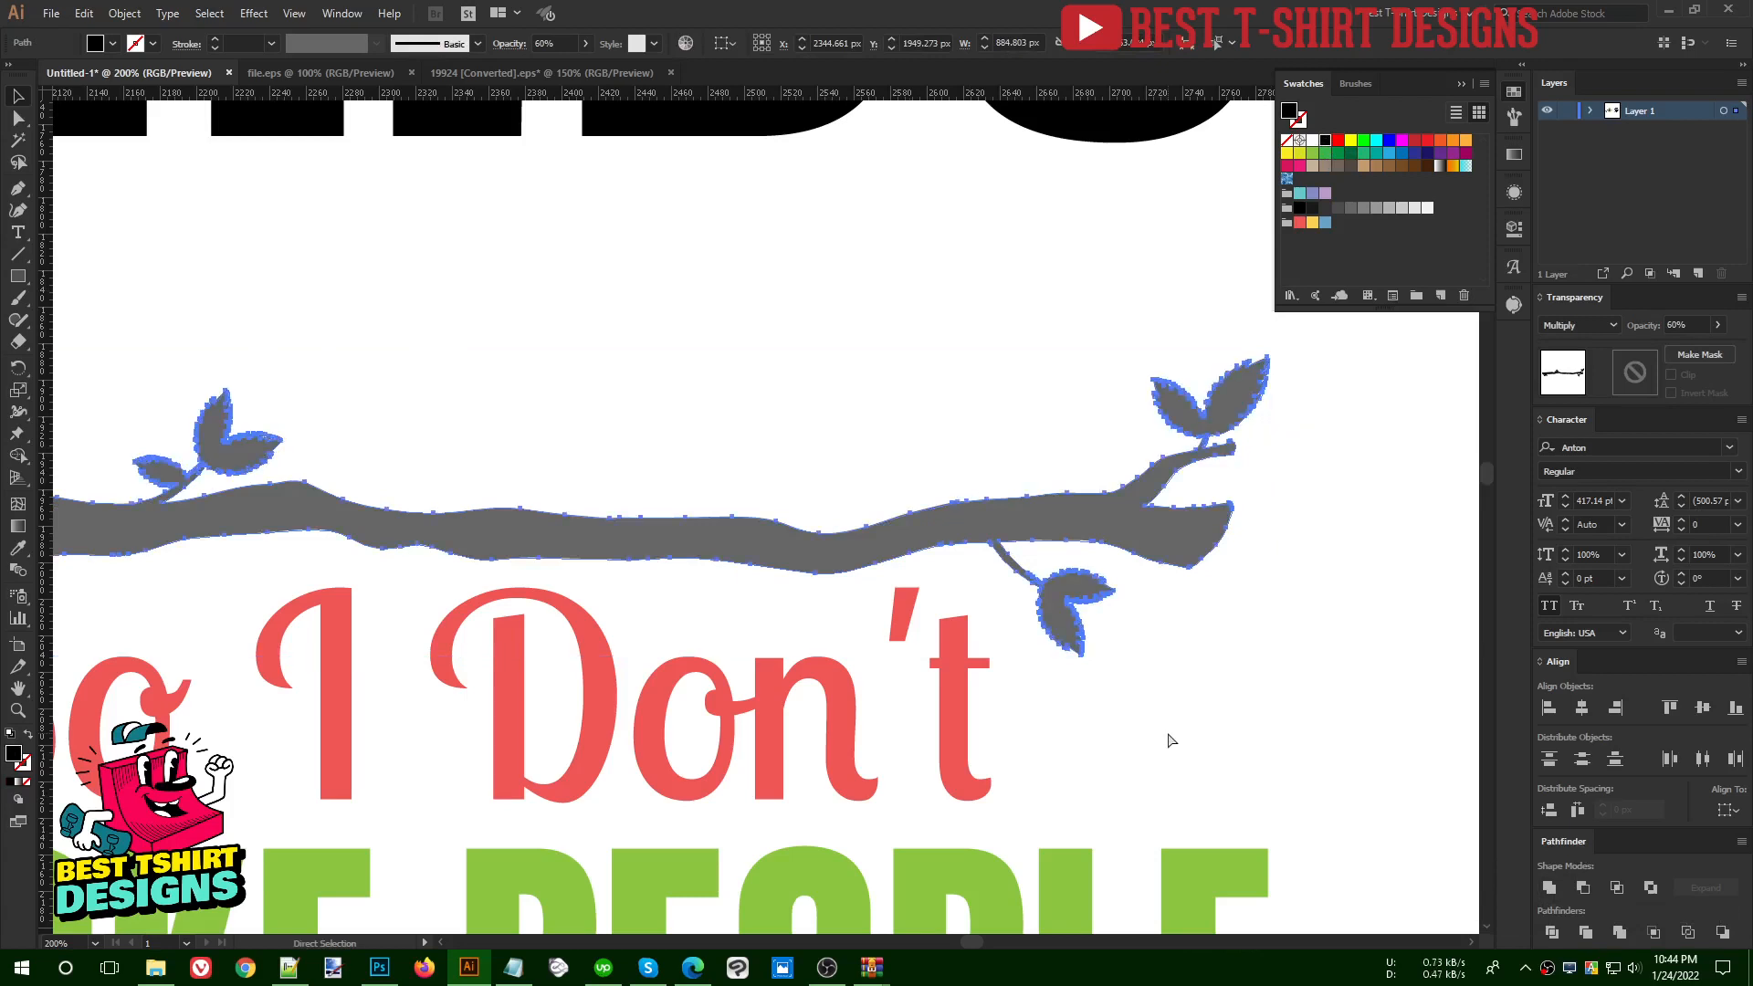
pyautogui.hotkey('ctrl', 'z')
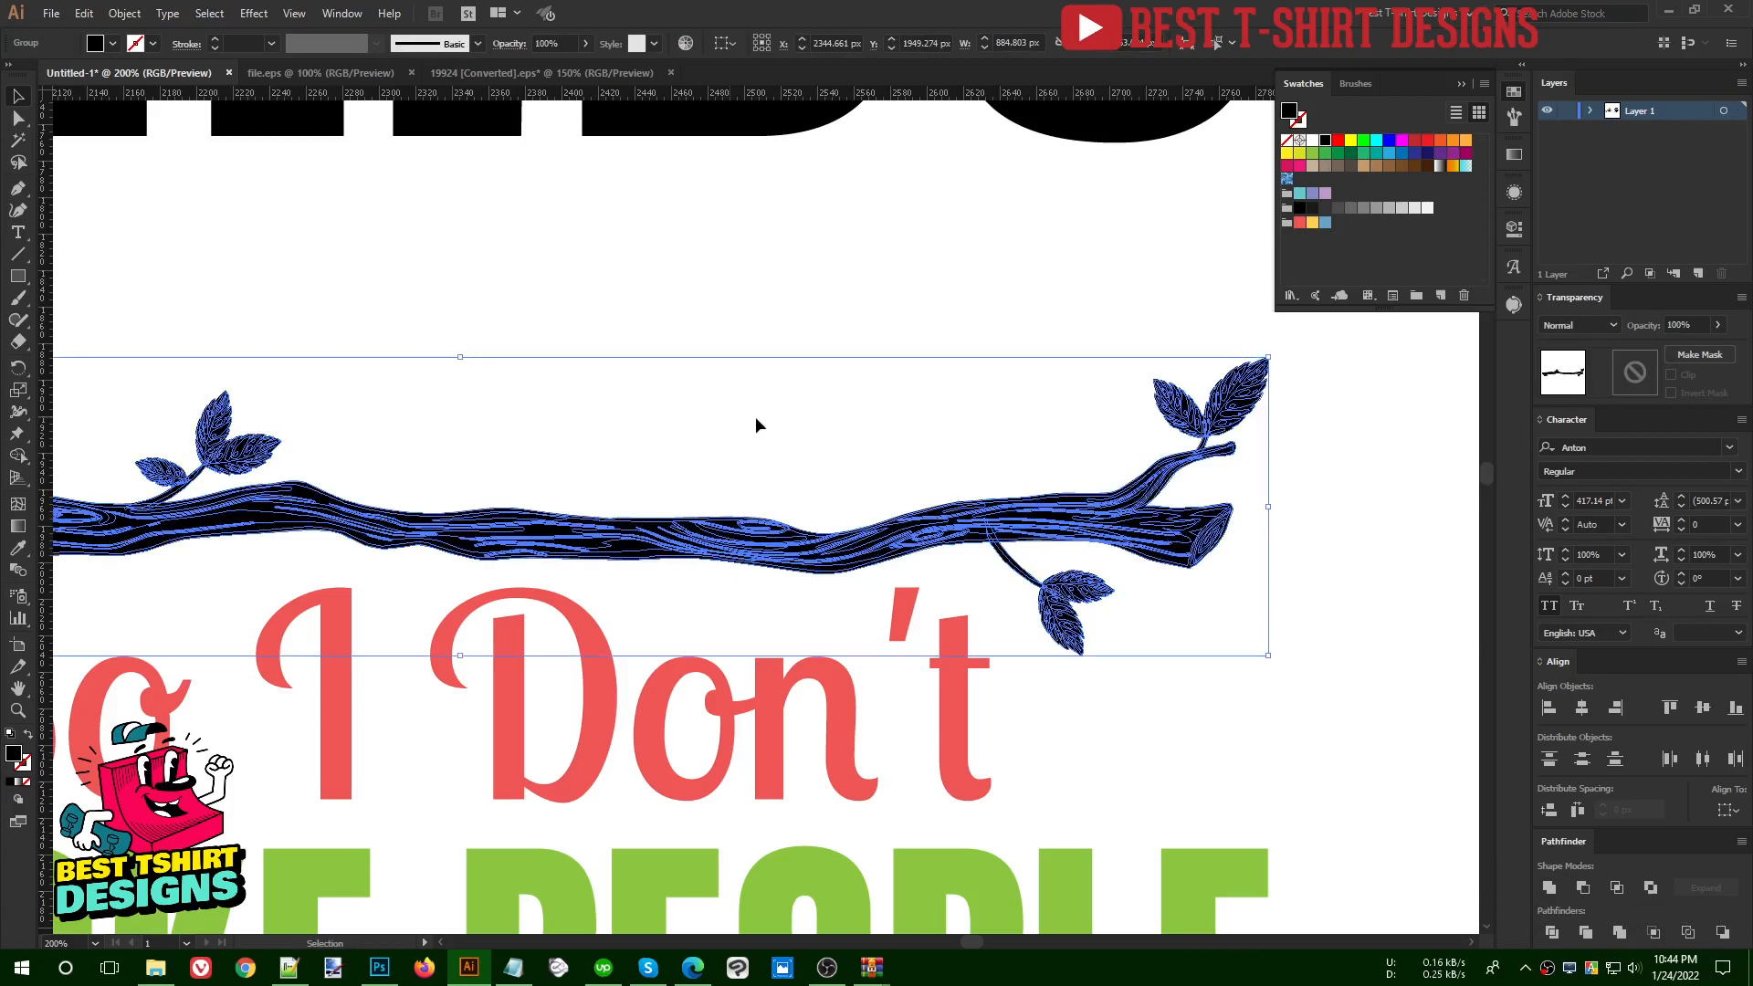
pyautogui.click(735, 417)
# - Try a second full-colour branch, about 1096 px wide, beneath "CHOKE PEOPLE", and delete it
pyautogui.scroll(-1, 916, 449)
pyautogui.scroll(-1, 906, 527)
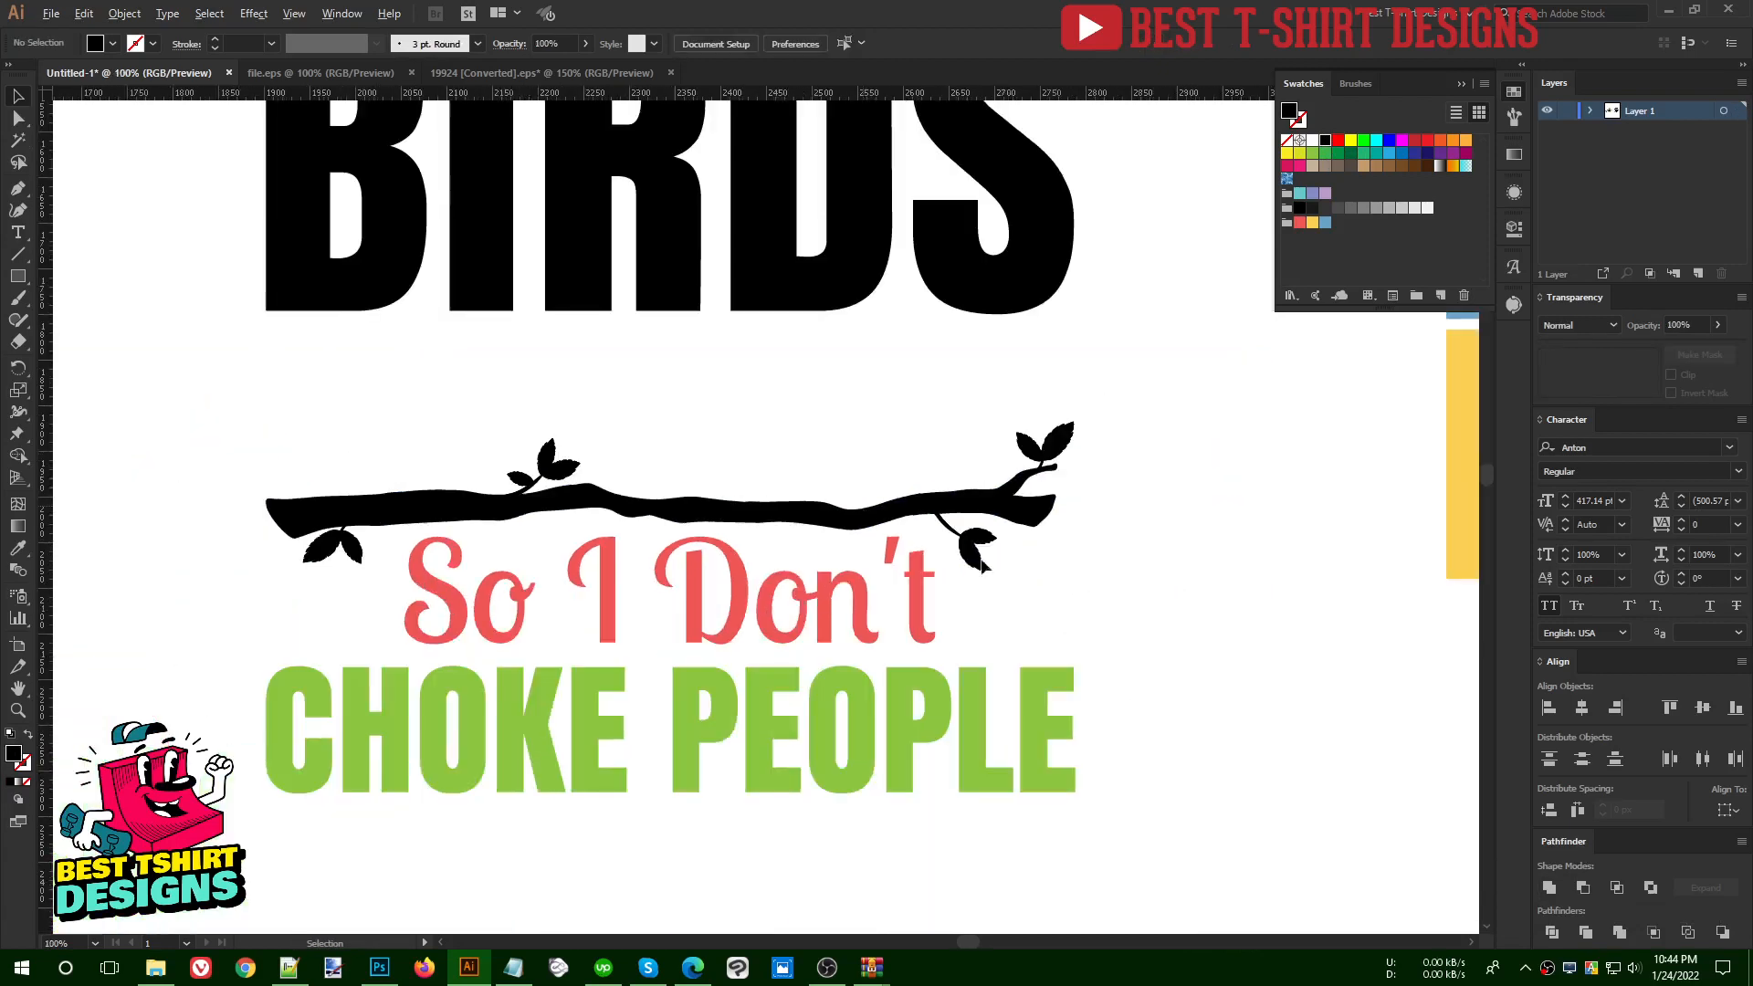
pyautogui.scroll(-1, 934, 599)
pyautogui.scroll(1, 1028, 598)
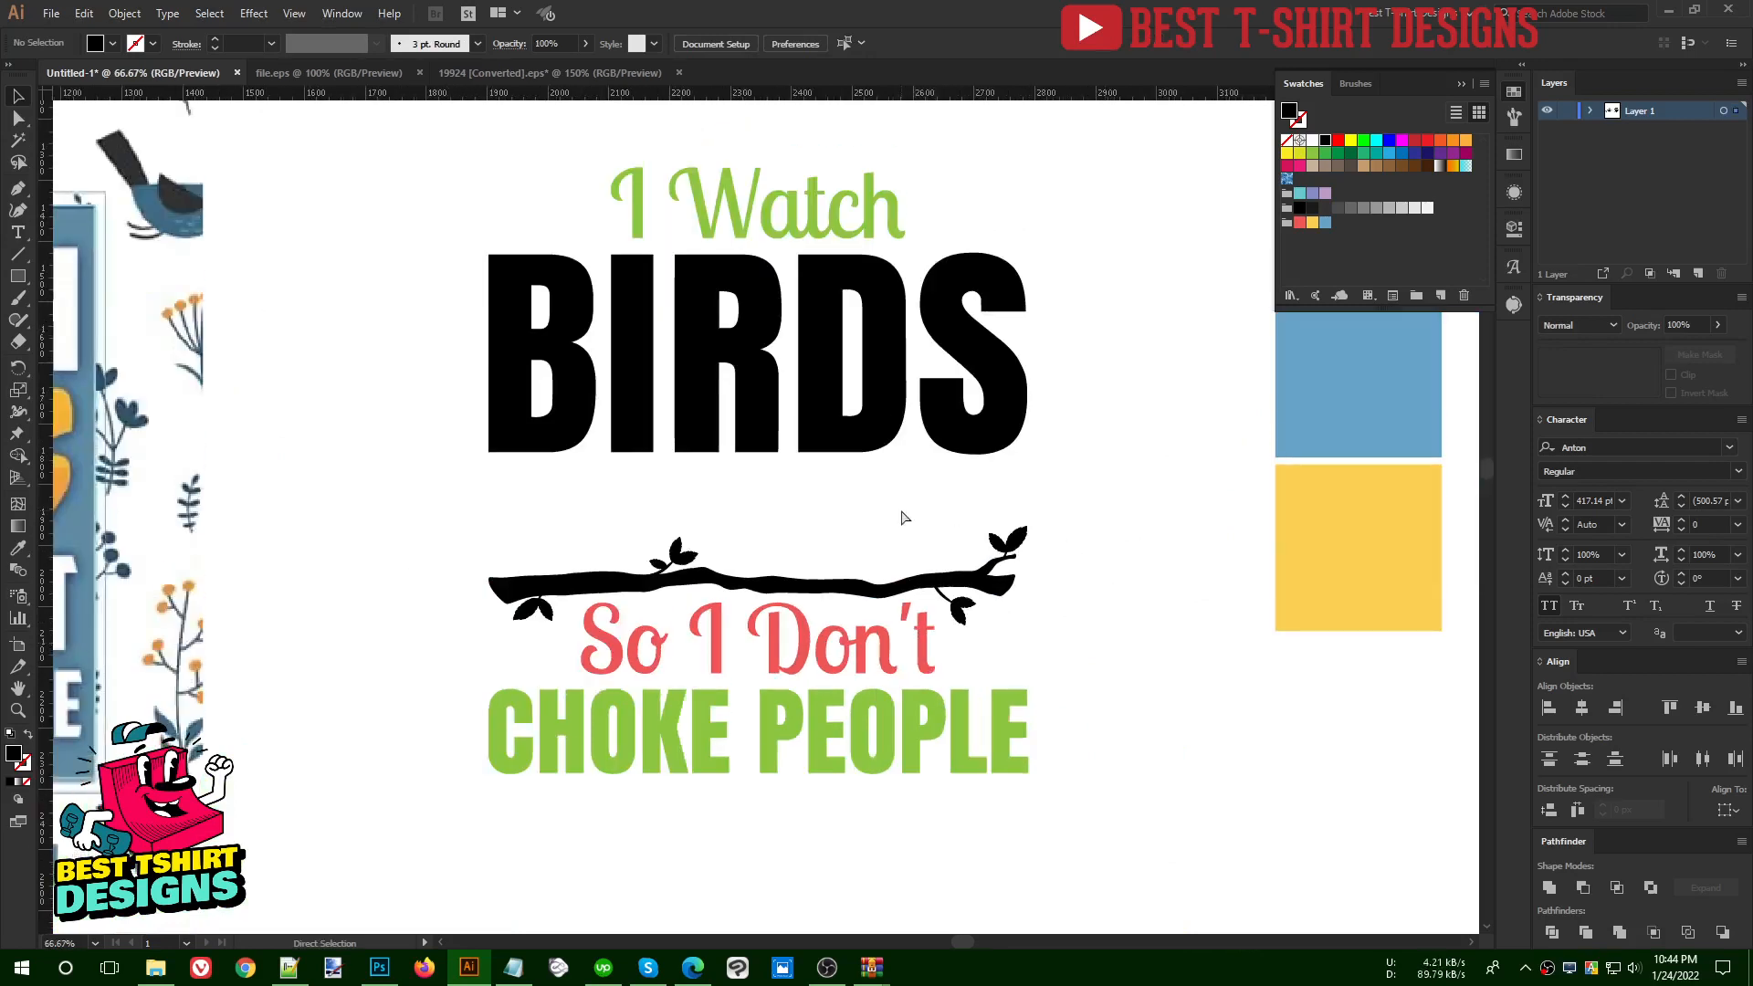
pyautogui.hotkey('ctrl', 'v')
pyautogui.moveTo(842, 514); pyautogui.dragTo(905, 616)
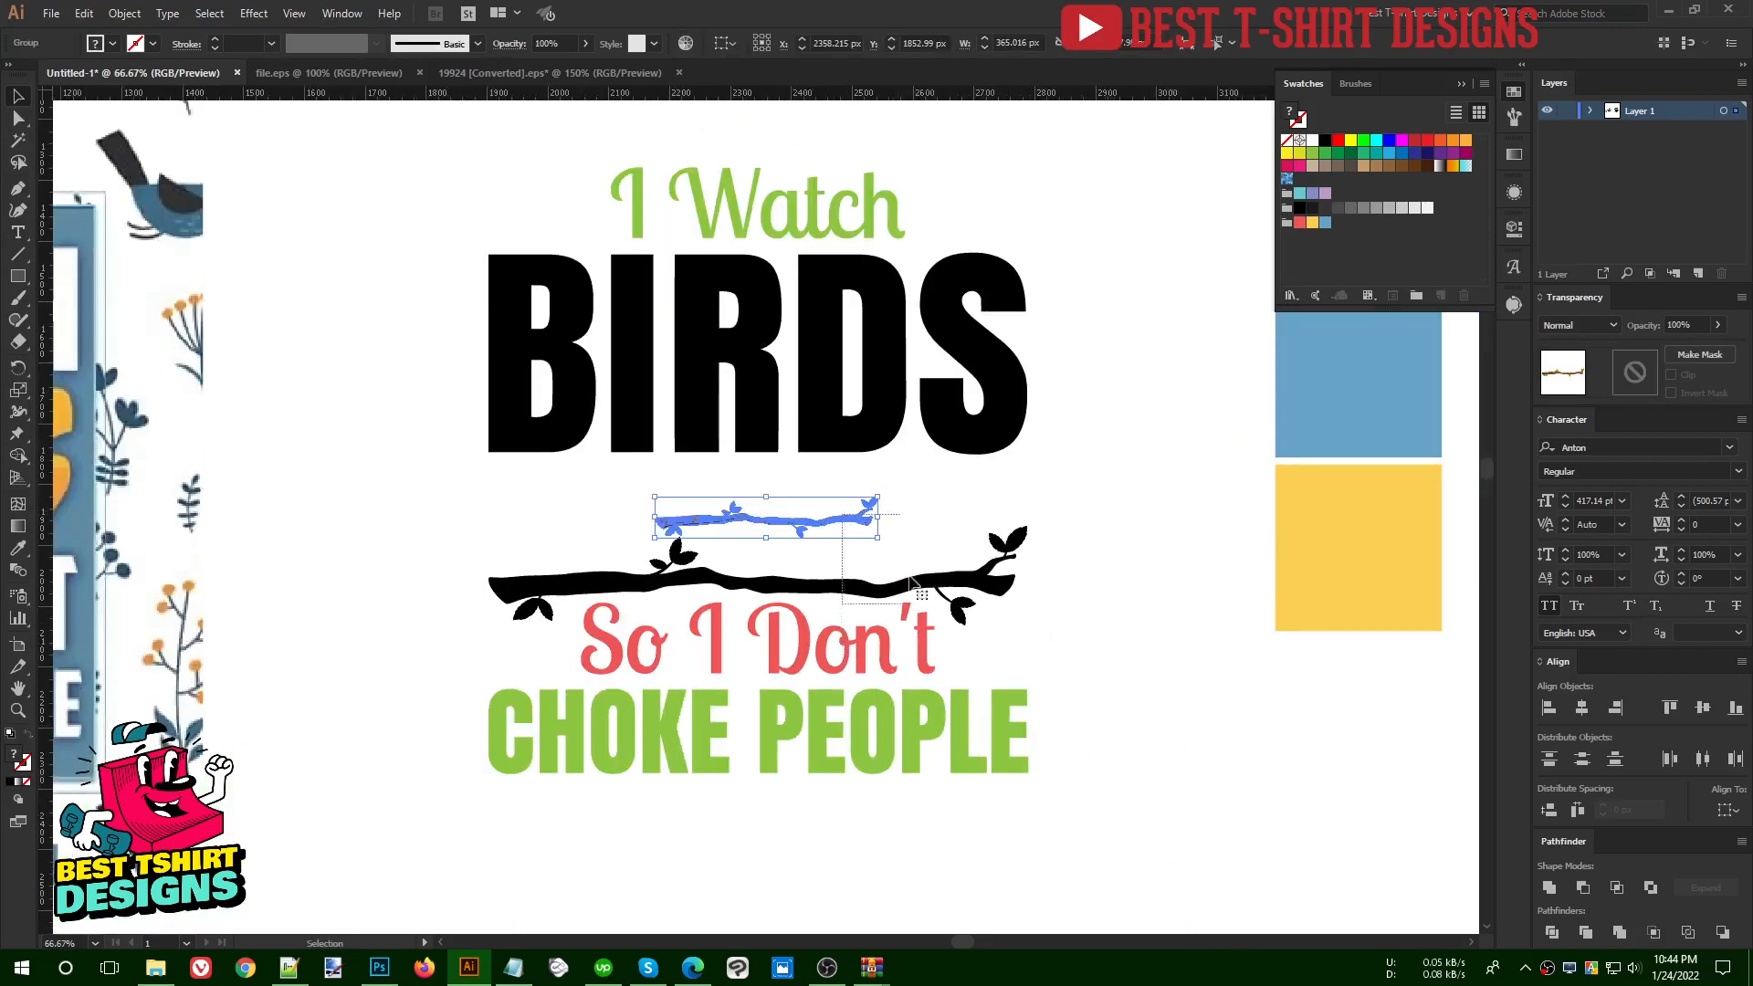
pyautogui.click(924, 523)
pyautogui.moveTo(836, 522); pyautogui.dragTo(1101, 842)
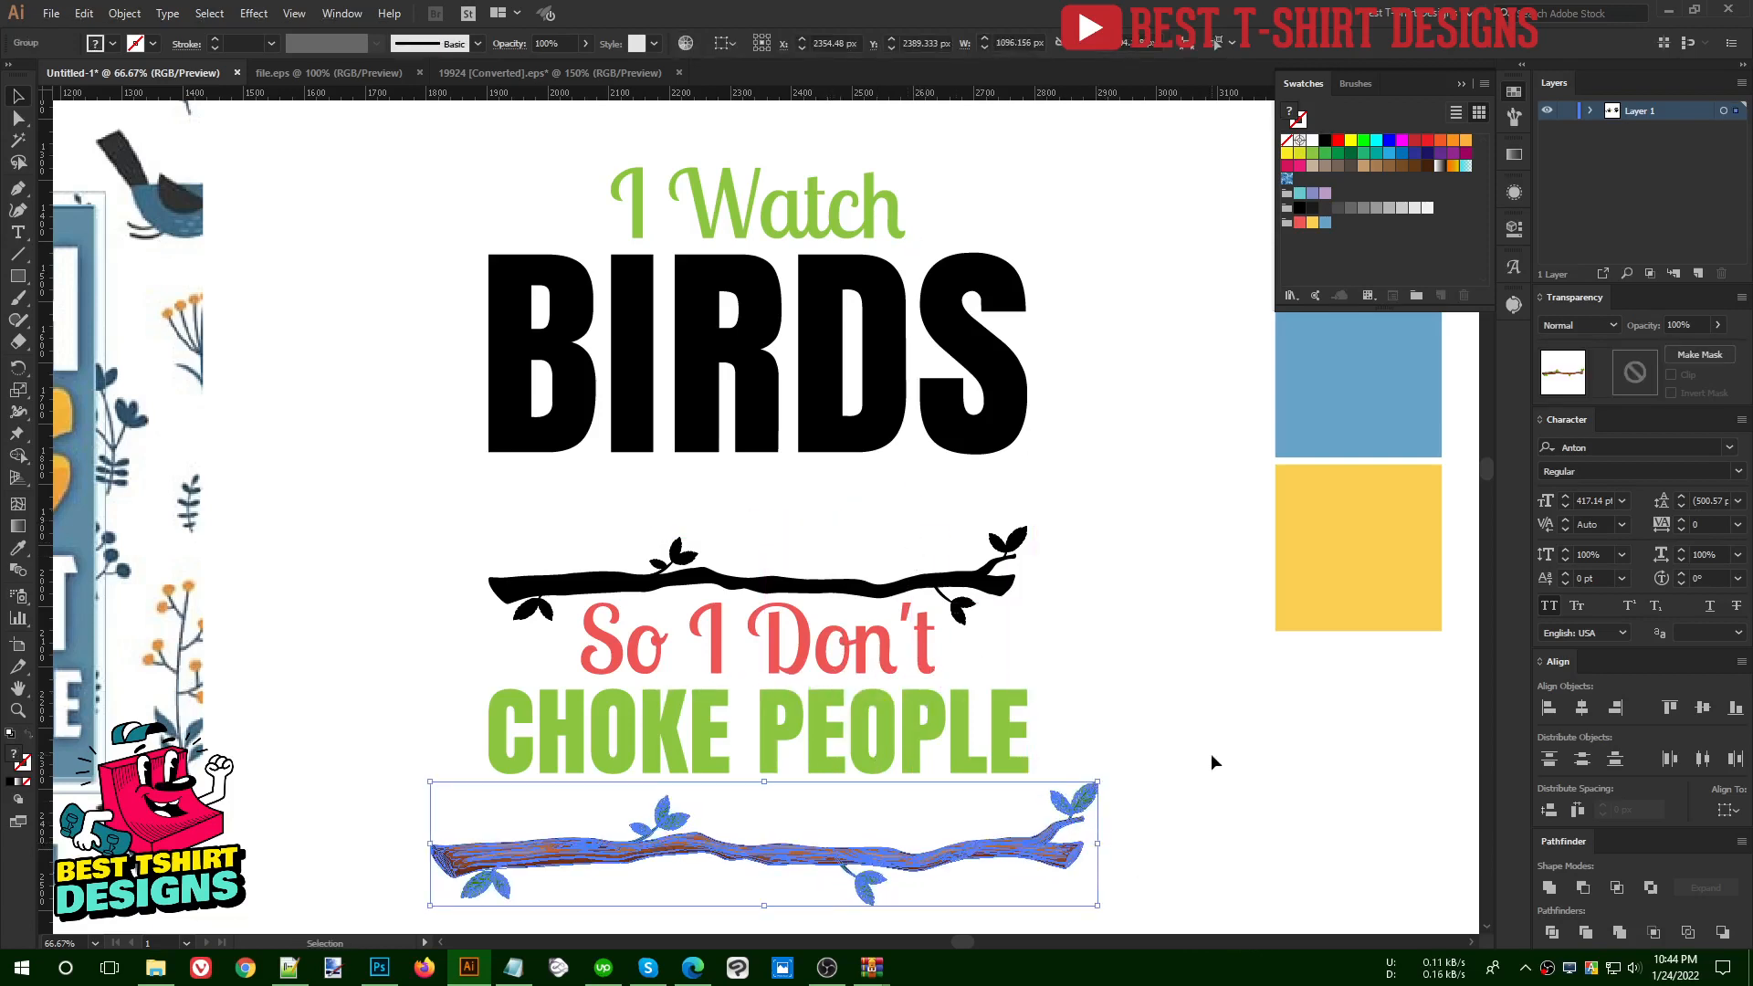
pyautogui.click(1213, 763)
pyautogui.click(1045, 831)
pyautogui.press('Delete')
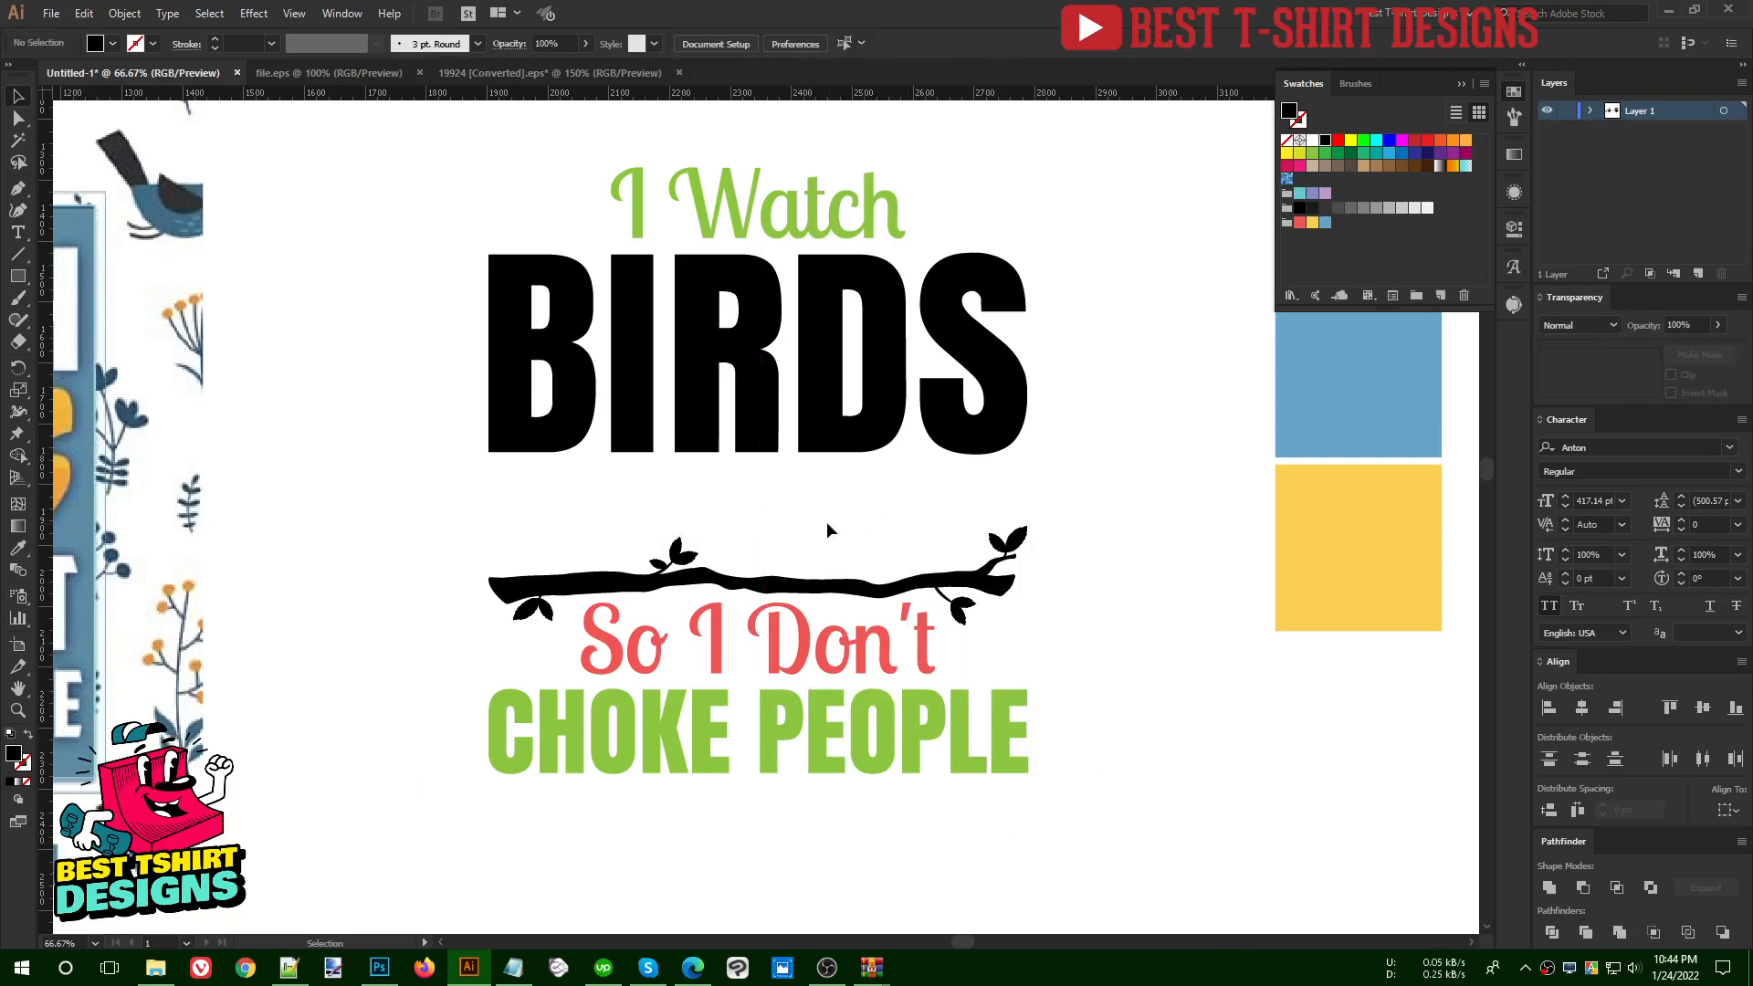
# - Switch to file.eps and ungroup the bird silhouette artwork
pyautogui.click(363, 72)
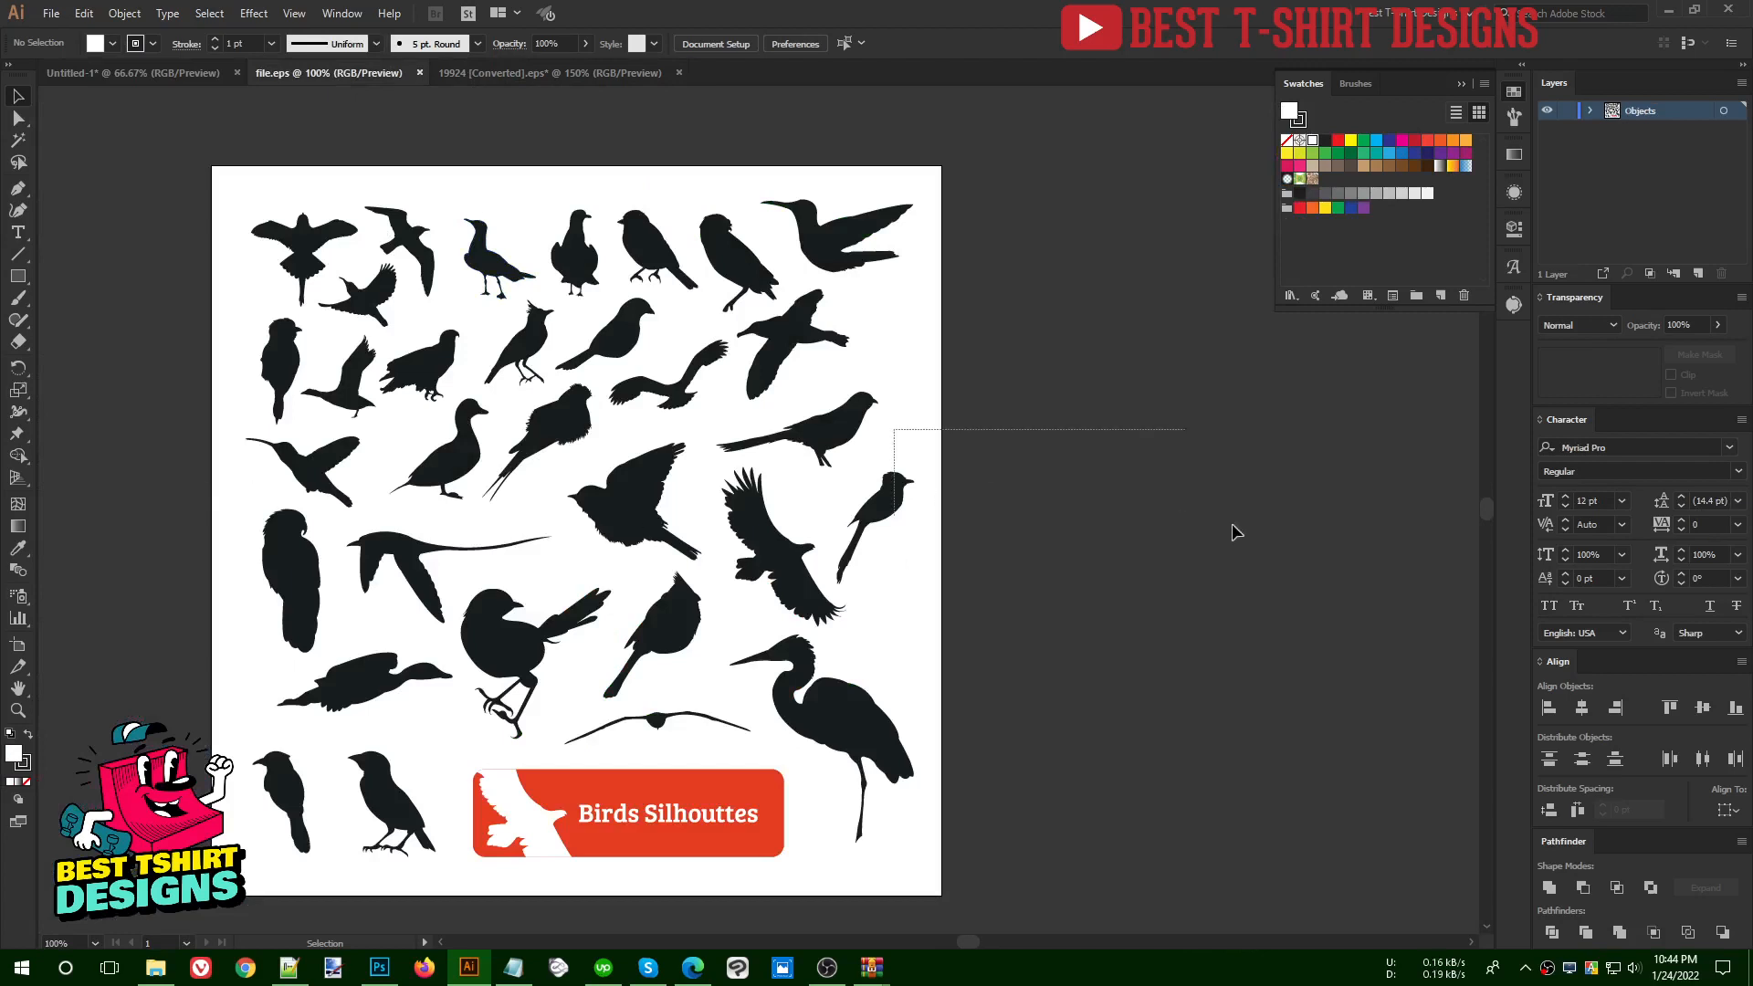
pyautogui.hotkey('ctrl', 'a')
pyautogui.click(1060, 418)
pyautogui.rightClick(807, 340)
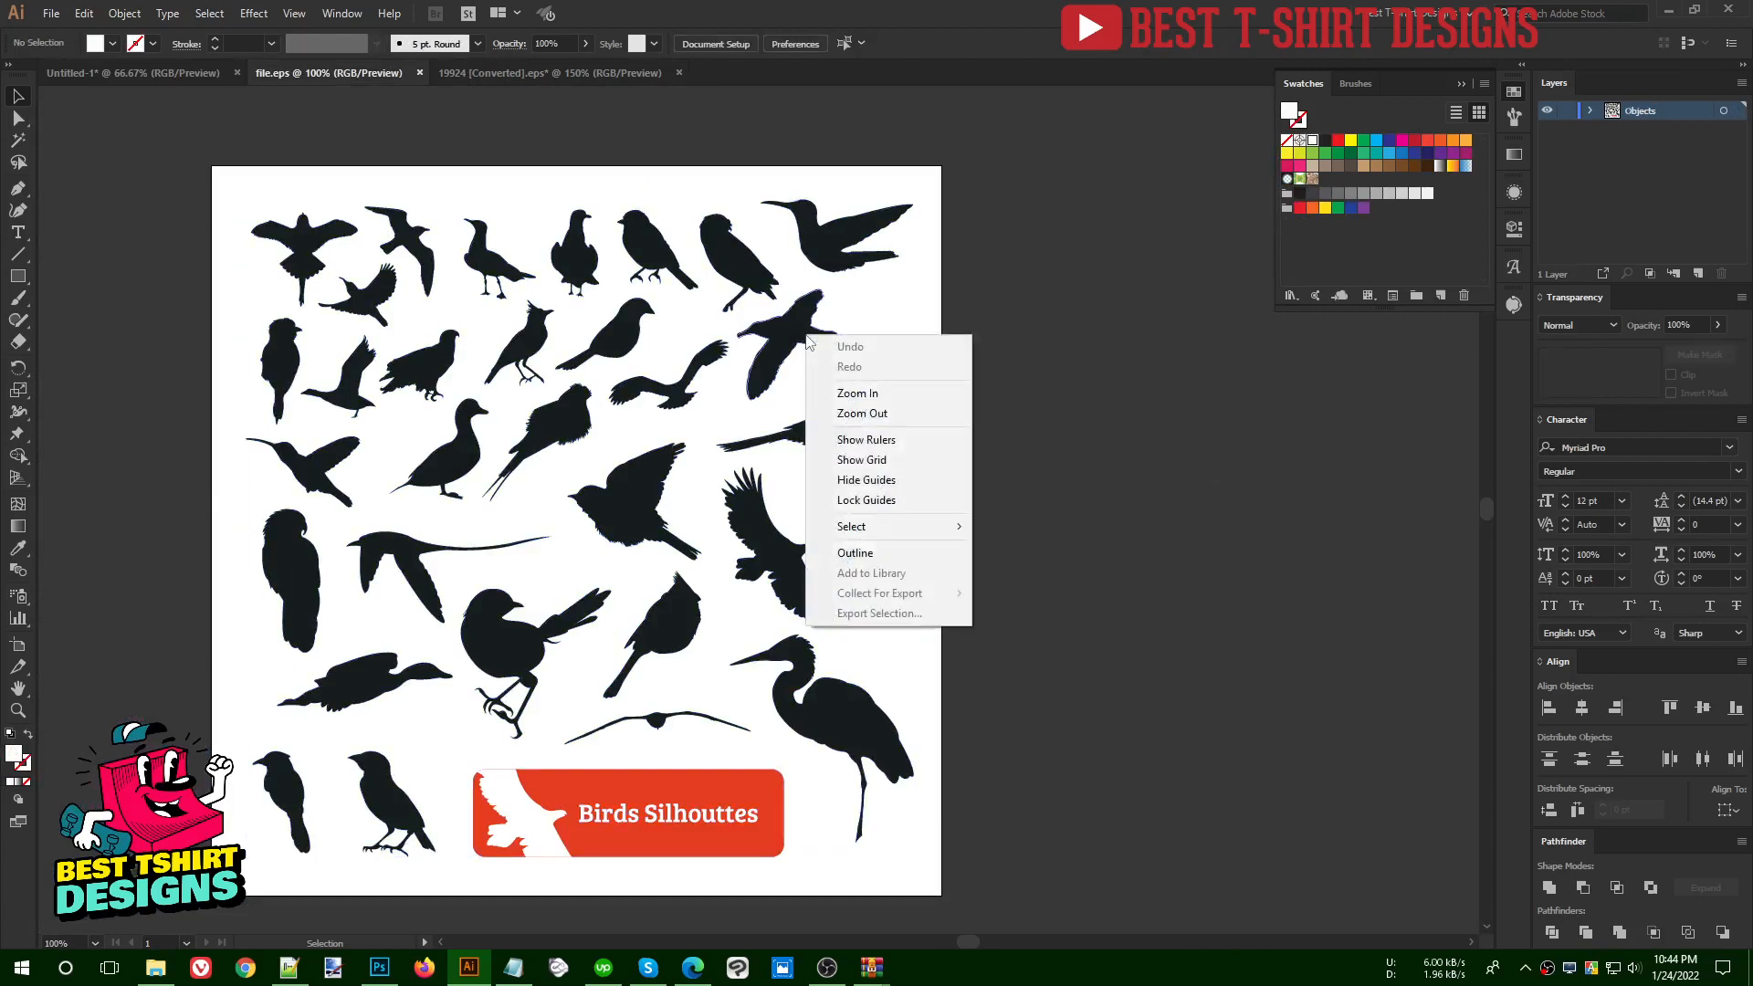
pyautogui.click(1065, 457)
pyautogui.click(778, 320)
pyautogui.rightClick(777, 317)
pyautogui.click(845, 467)
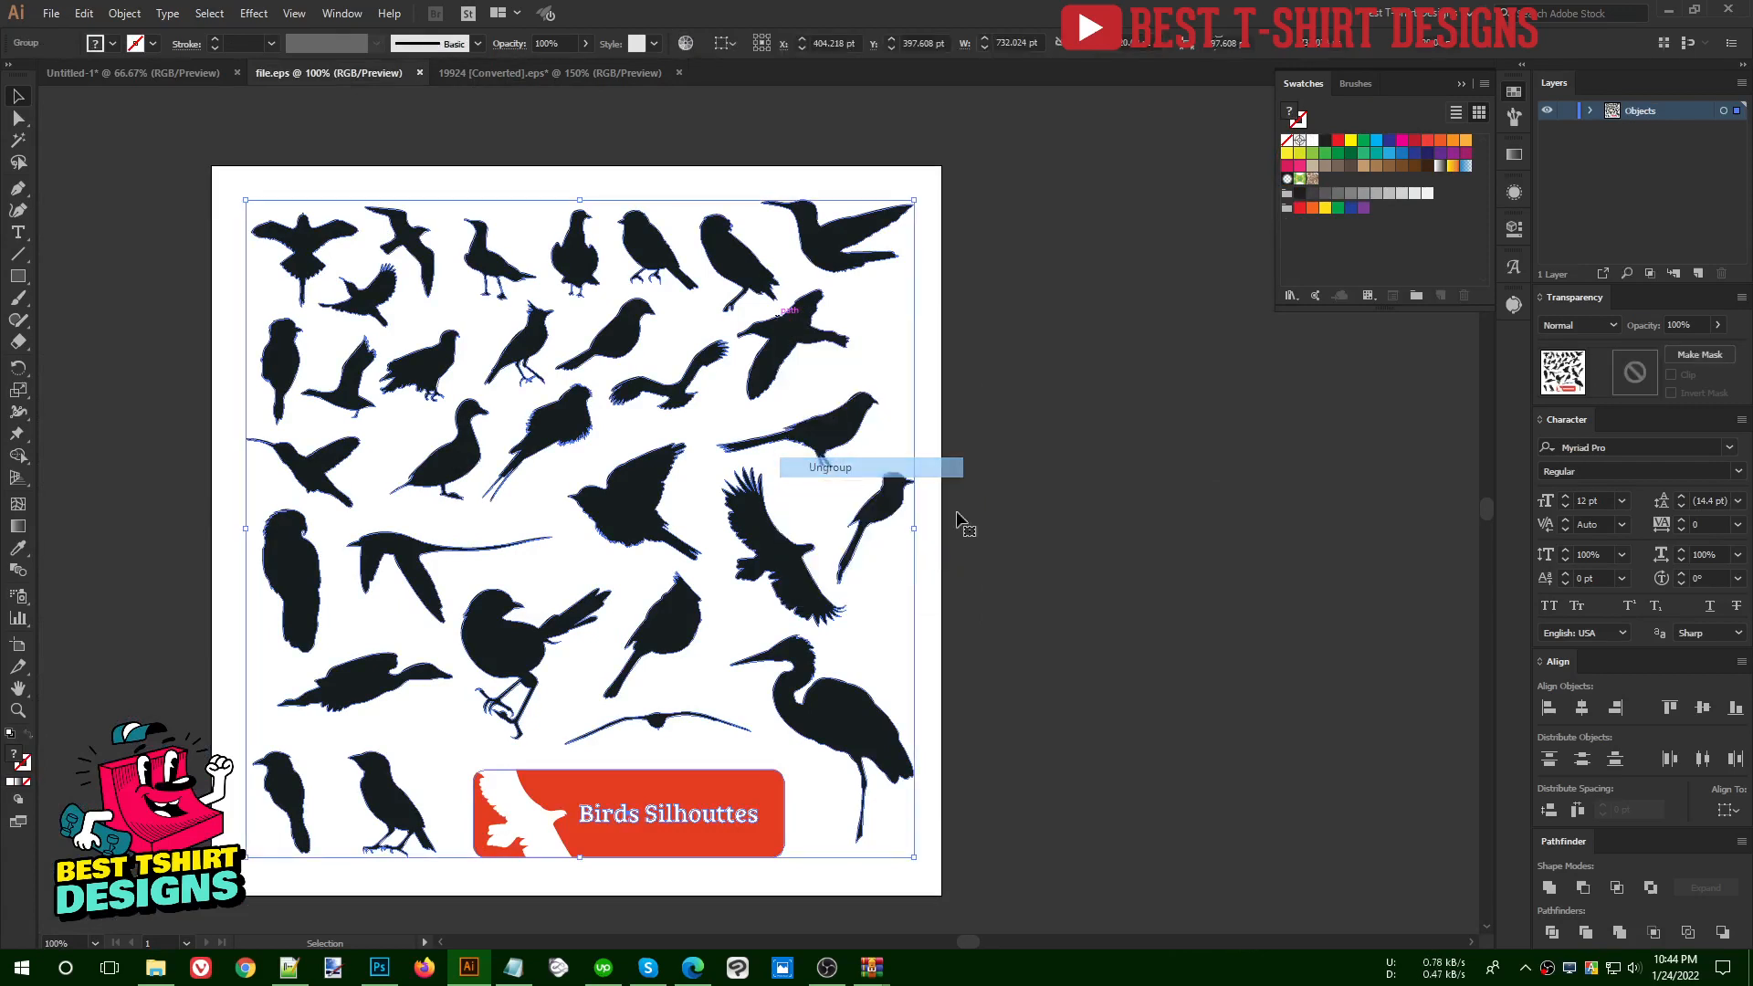
# - Finish separating the silhouettes into individual birds and select the perched bird directly beside the red banner
pyautogui.click(1052, 539)
pyautogui.moveTo(192, 163); pyautogui.dragTo(1055, 734)
pyautogui.click(1054, 734)
pyautogui.moveTo(209, 172); pyautogui.dragTo(1010, 909)
pyautogui.click(1137, 791)
pyautogui.click(387, 815)
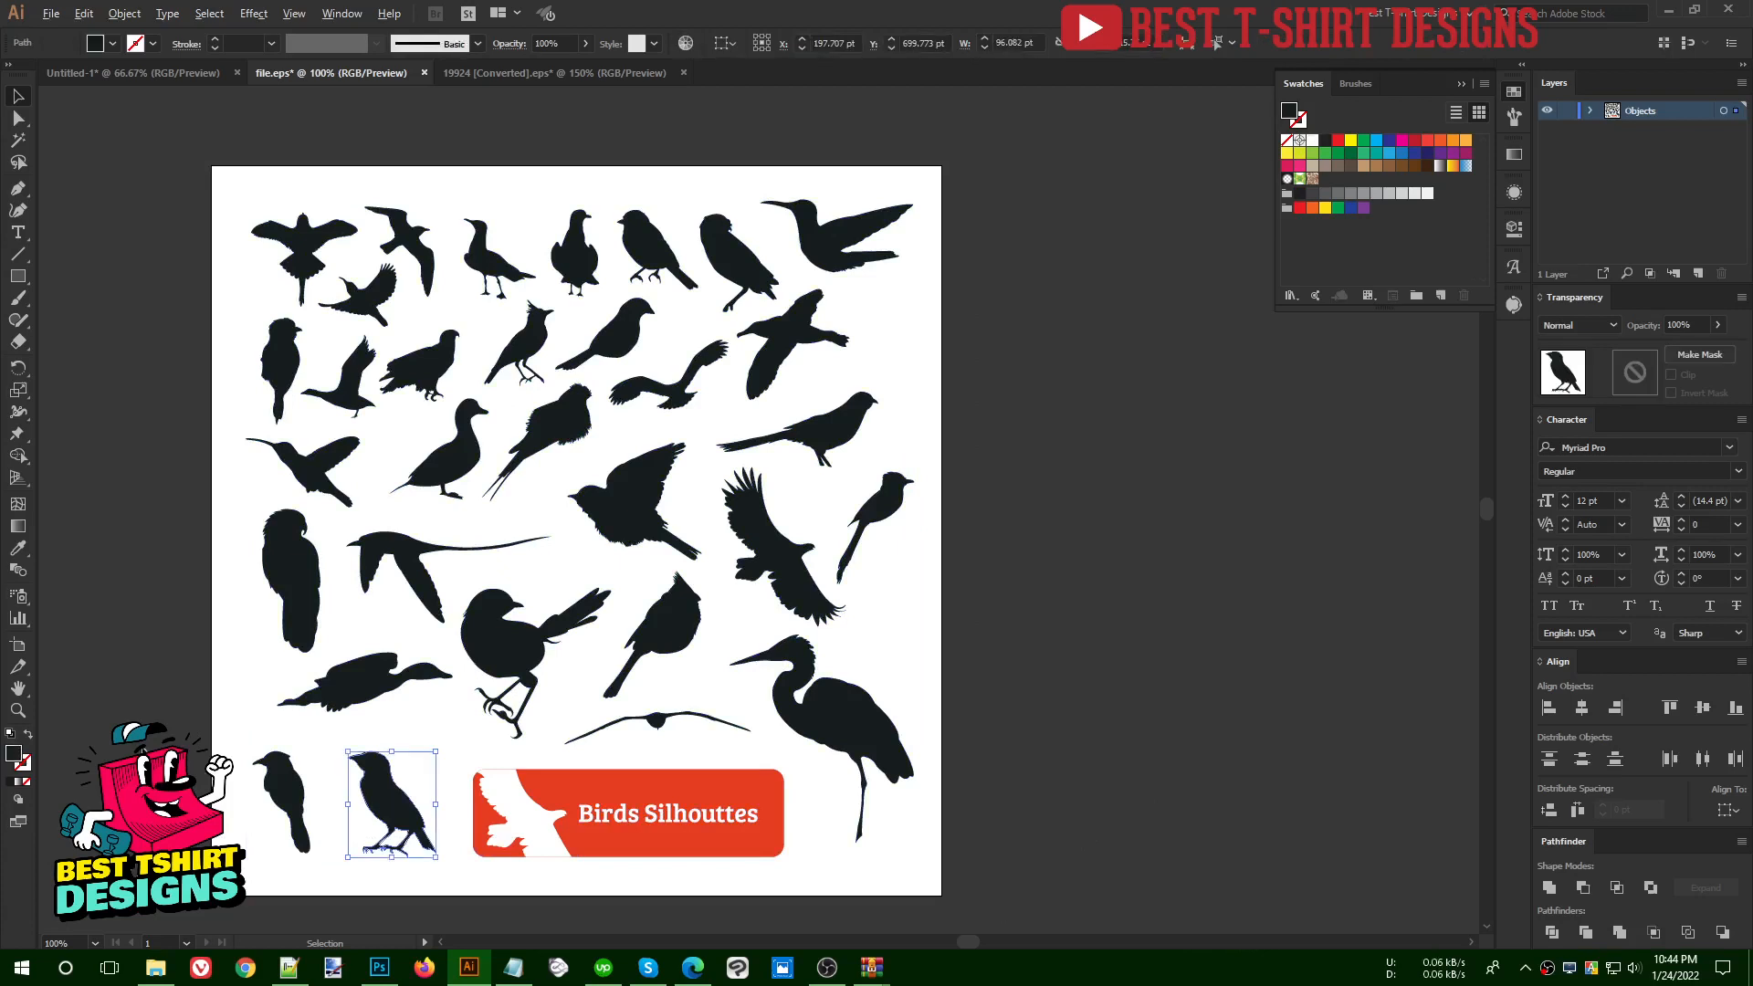
# - Add six more perched bird silhouettes to the selection and copy all seven into the Untitled-1 T-shirt design
pyautogui.hotkey('ctrl', '=')
pyautogui.keyDown('shift'); pyautogui.click(356, 804); pyautogui.keyUp('shift')
pyautogui.scroll(3, 356, 804)
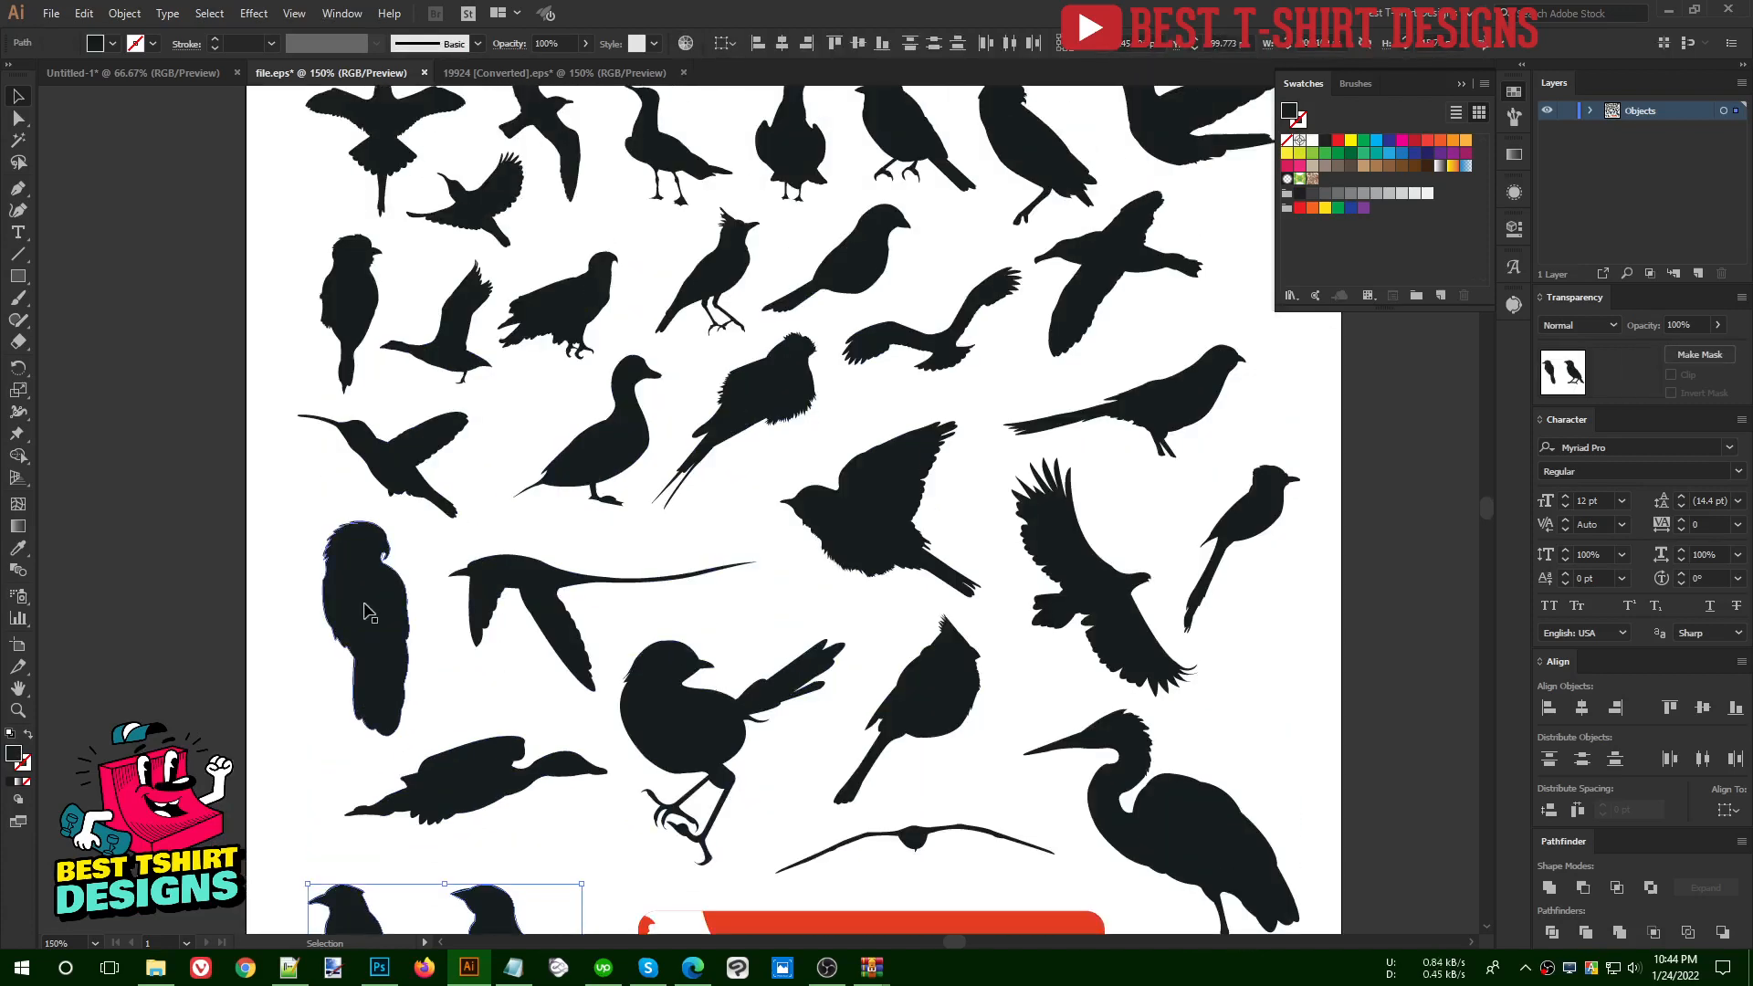
pyautogui.keyDown('shift'); pyautogui.click(358, 599); pyautogui.keyUp('shift')
pyautogui.scroll(3, 707, 562)
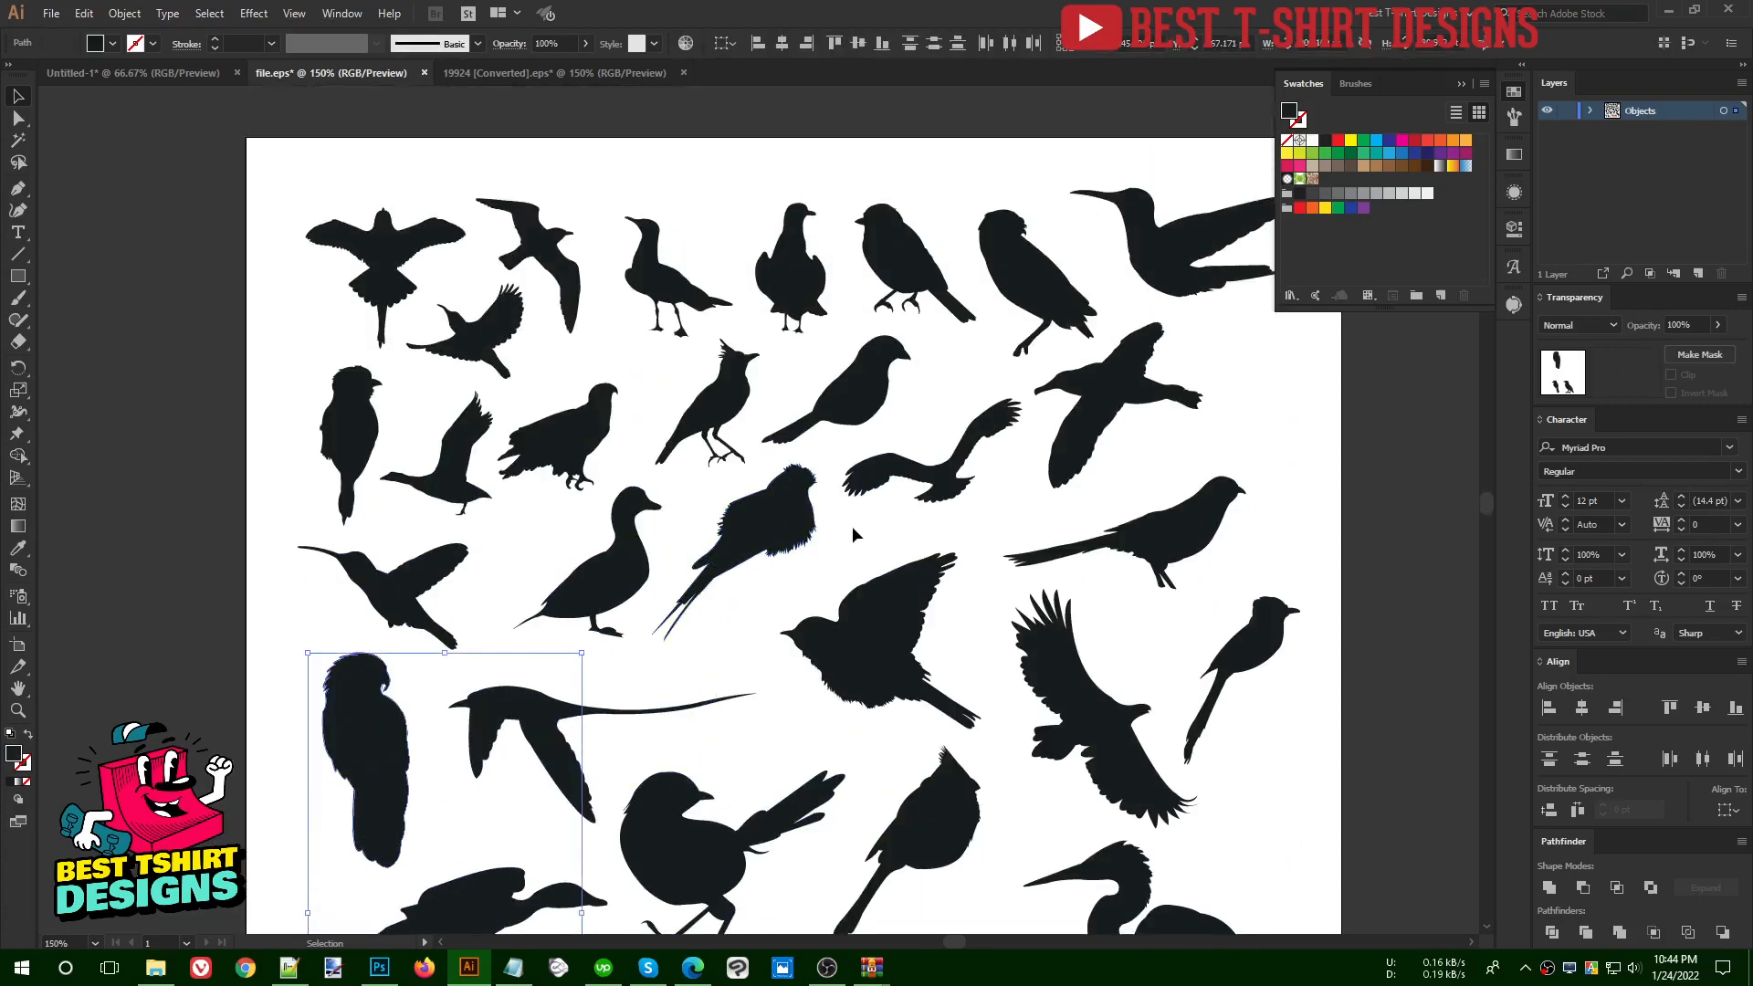
pyautogui.keyDown('shift'); pyautogui.click(793, 528); pyautogui.keyUp('shift')
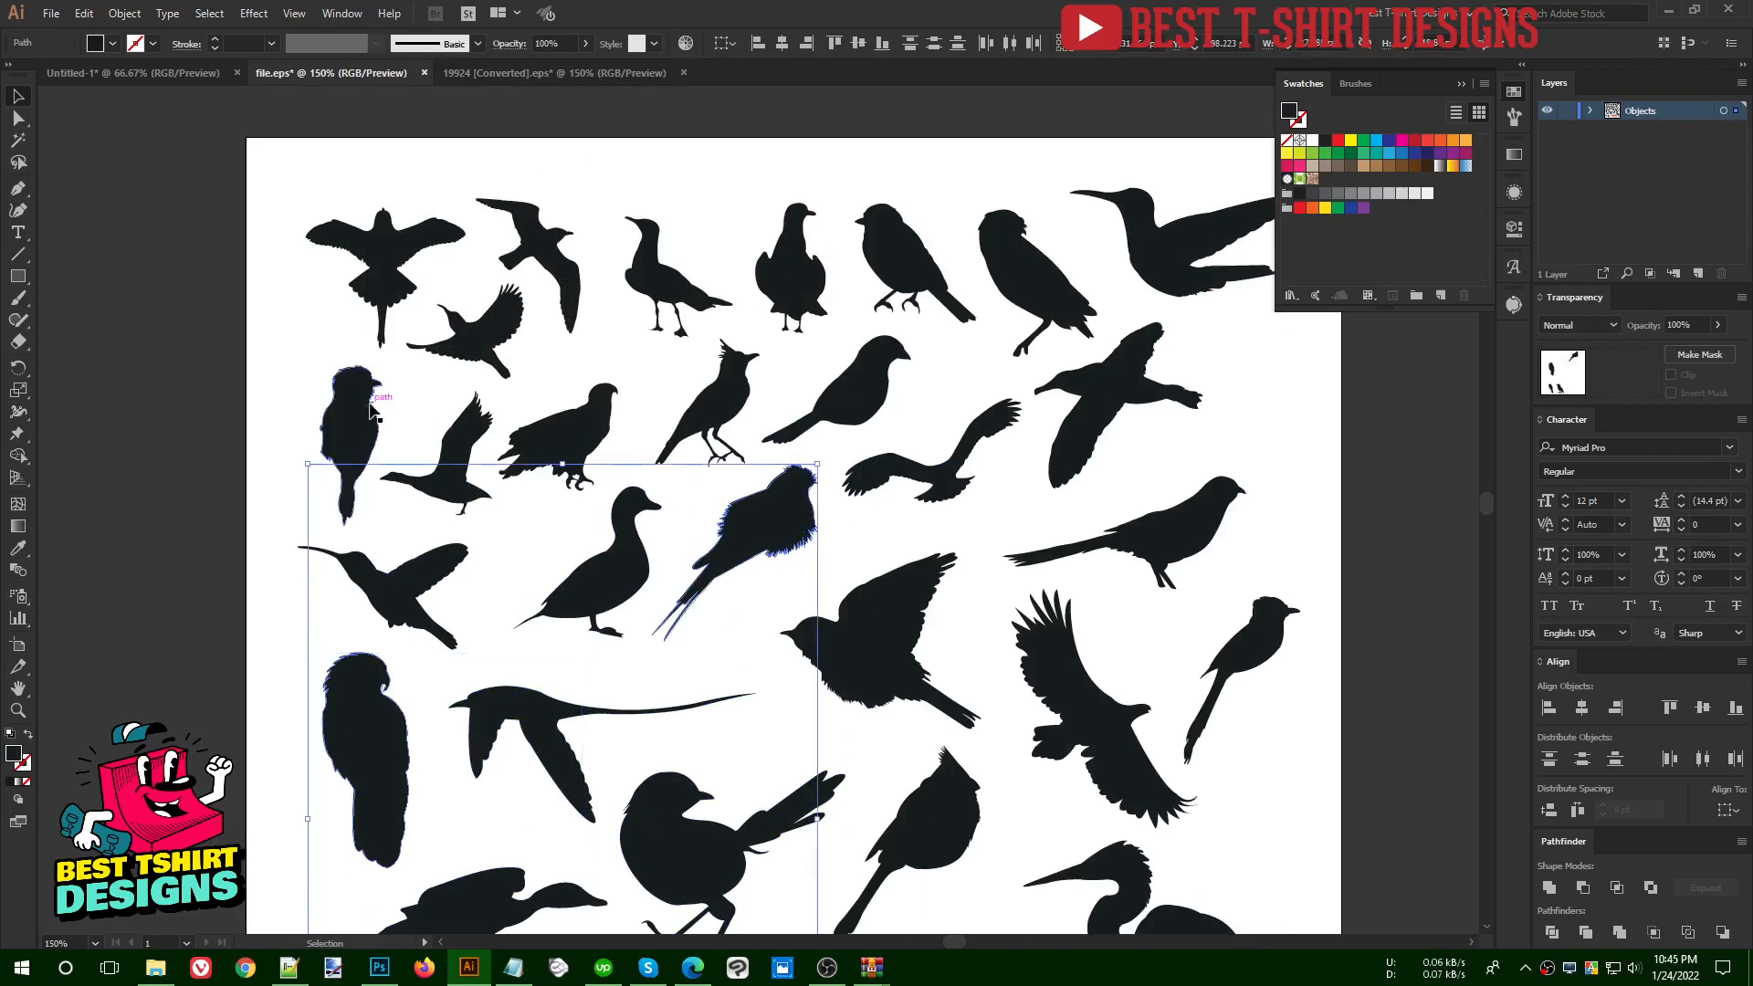
pyautogui.keyDown('shift'); pyautogui.click(904, 259); pyautogui.keyUp('shift')
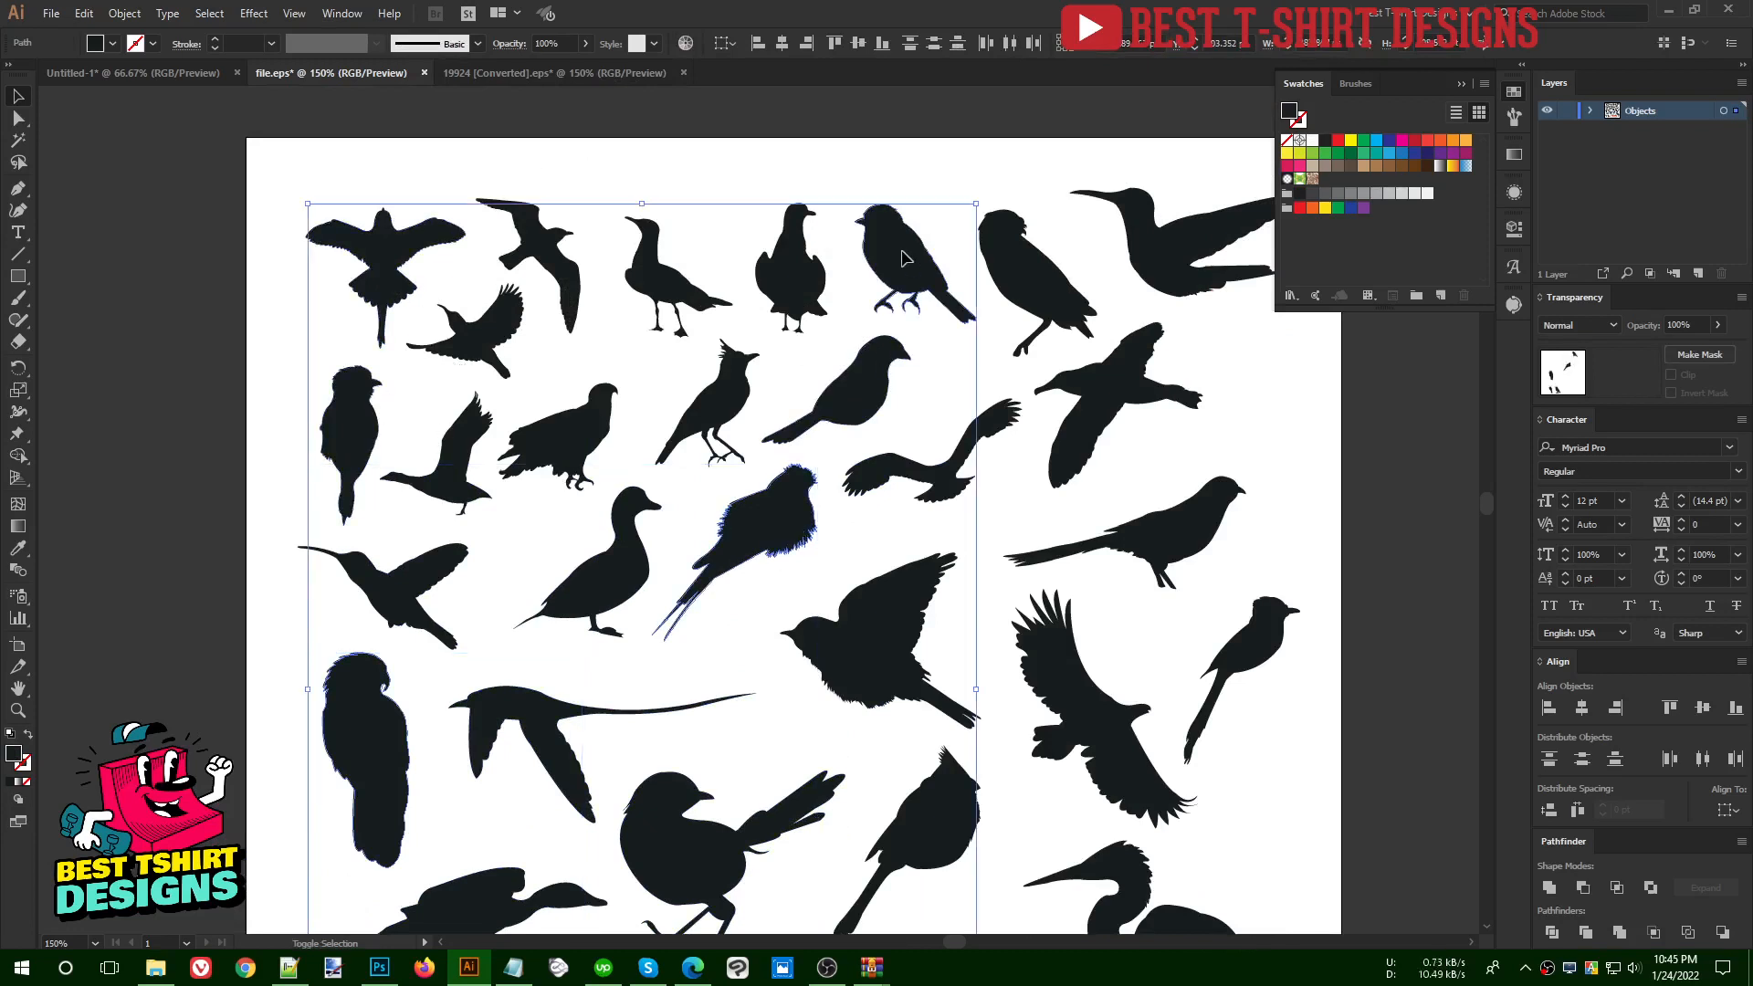
pyautogui.hotkey('ctrl', '-')
pyautogui.keyDown('shift'); pyautogui.click(1099, 478); pyautogui.keyUp('shift')
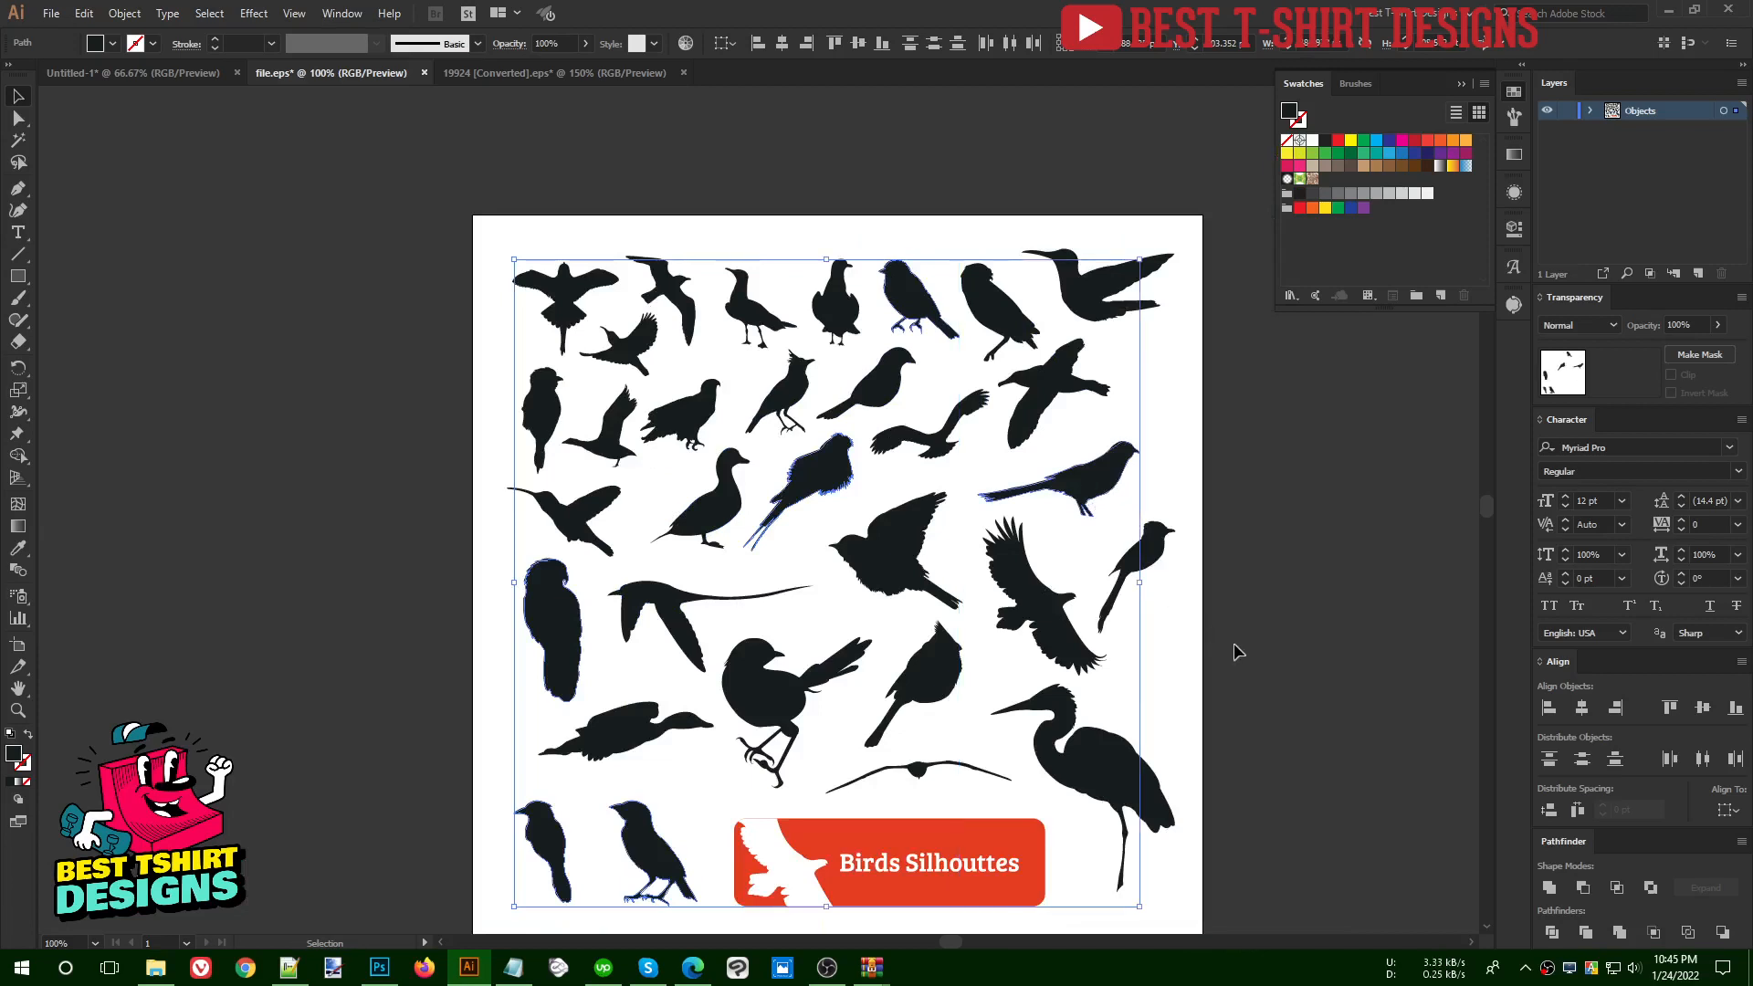
pyautogui.keyDown('shift'); pyautogui.click(793, 702); pyautogui.keyUp('shift')
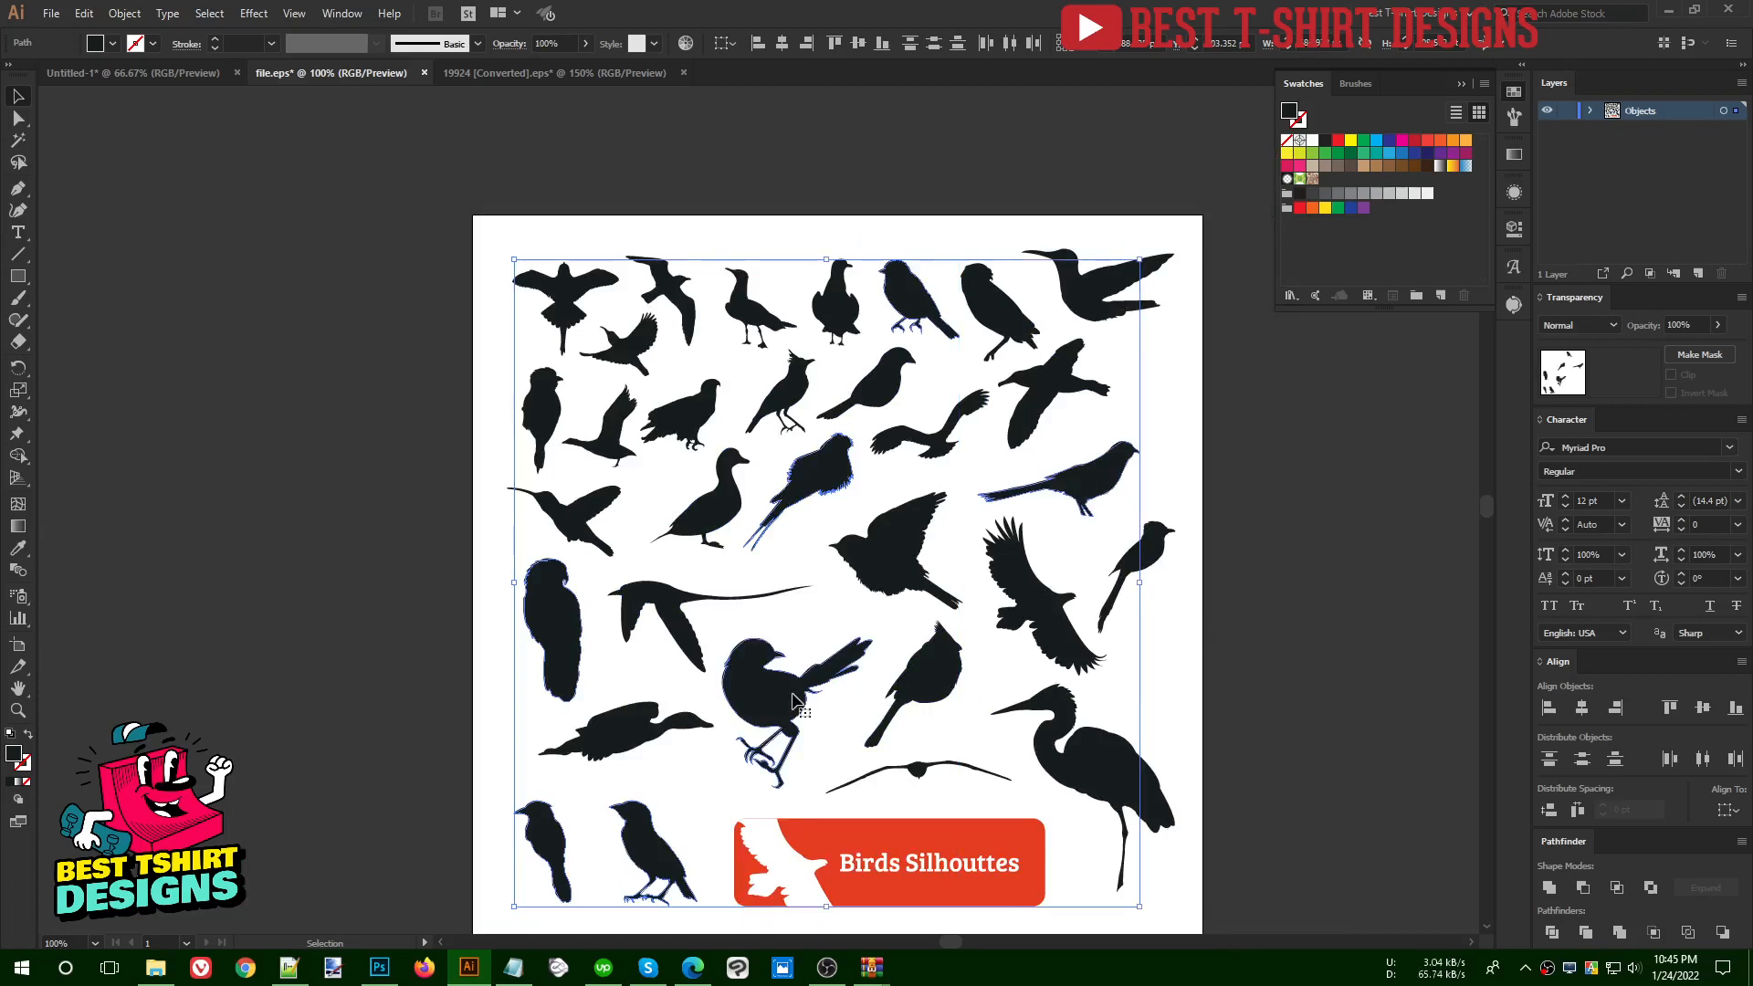
pyautogui.click(159, 73)
pyautogui.hotkey('ctrl', 'v')
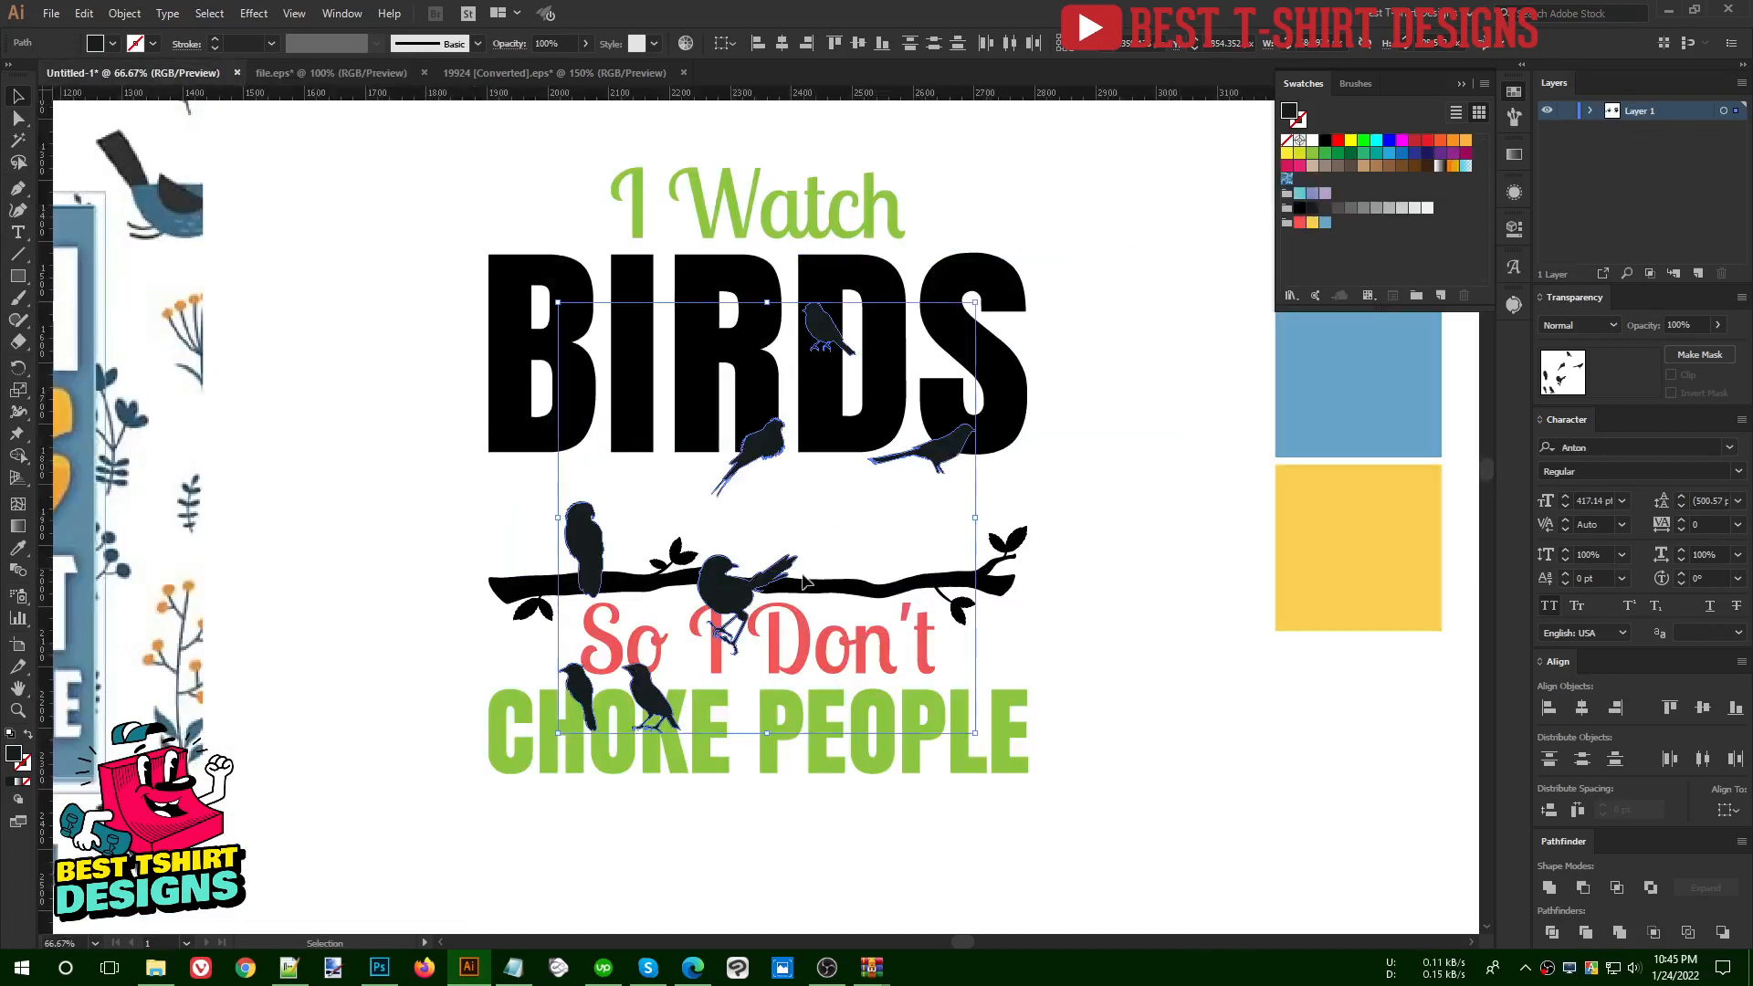
# - Place the raised-tail bird on the branch's right end, tilt it slightly counterclockwise and enlarge it to about 195 px wide
pyautogui.scroll(-1, 716, 581)
pyautogui.moveTo(716, 581); pyautogui.dragTo(854, 556)
pyautogui.click(1301, 804)
pyautogui.scroll(4, 881, 545)
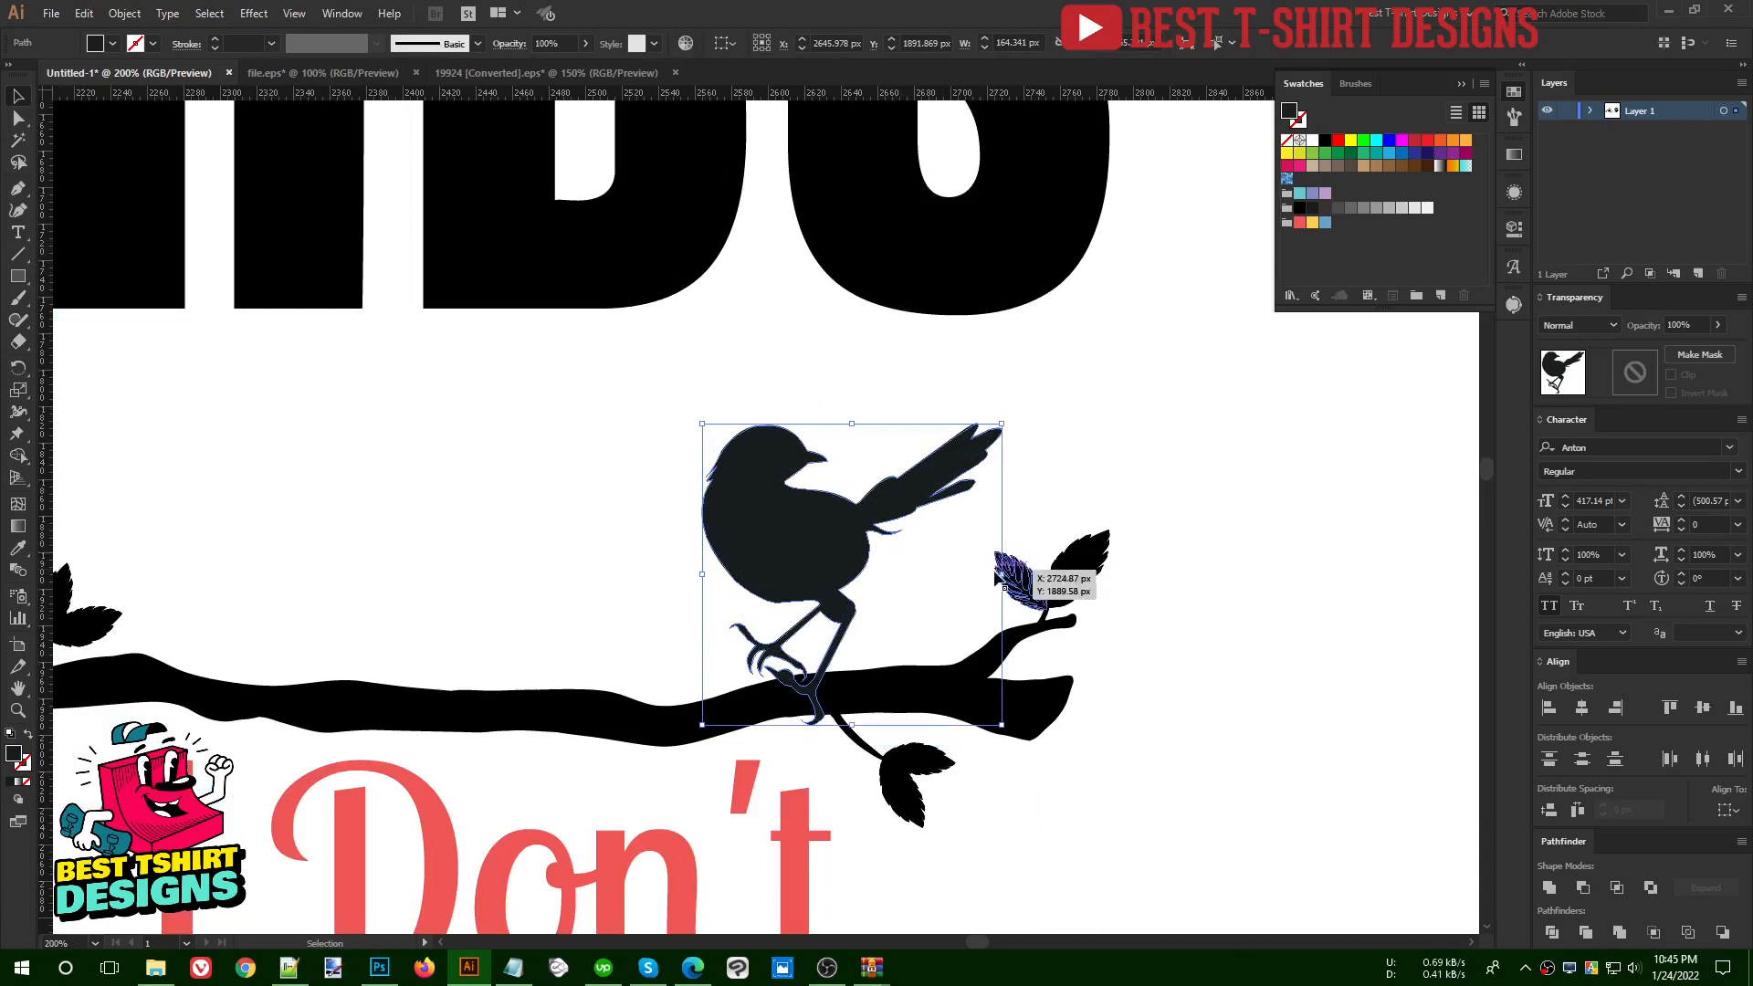
pyautogui.moveTo(997, 577); pyautogui.dragTo(1006, 548)
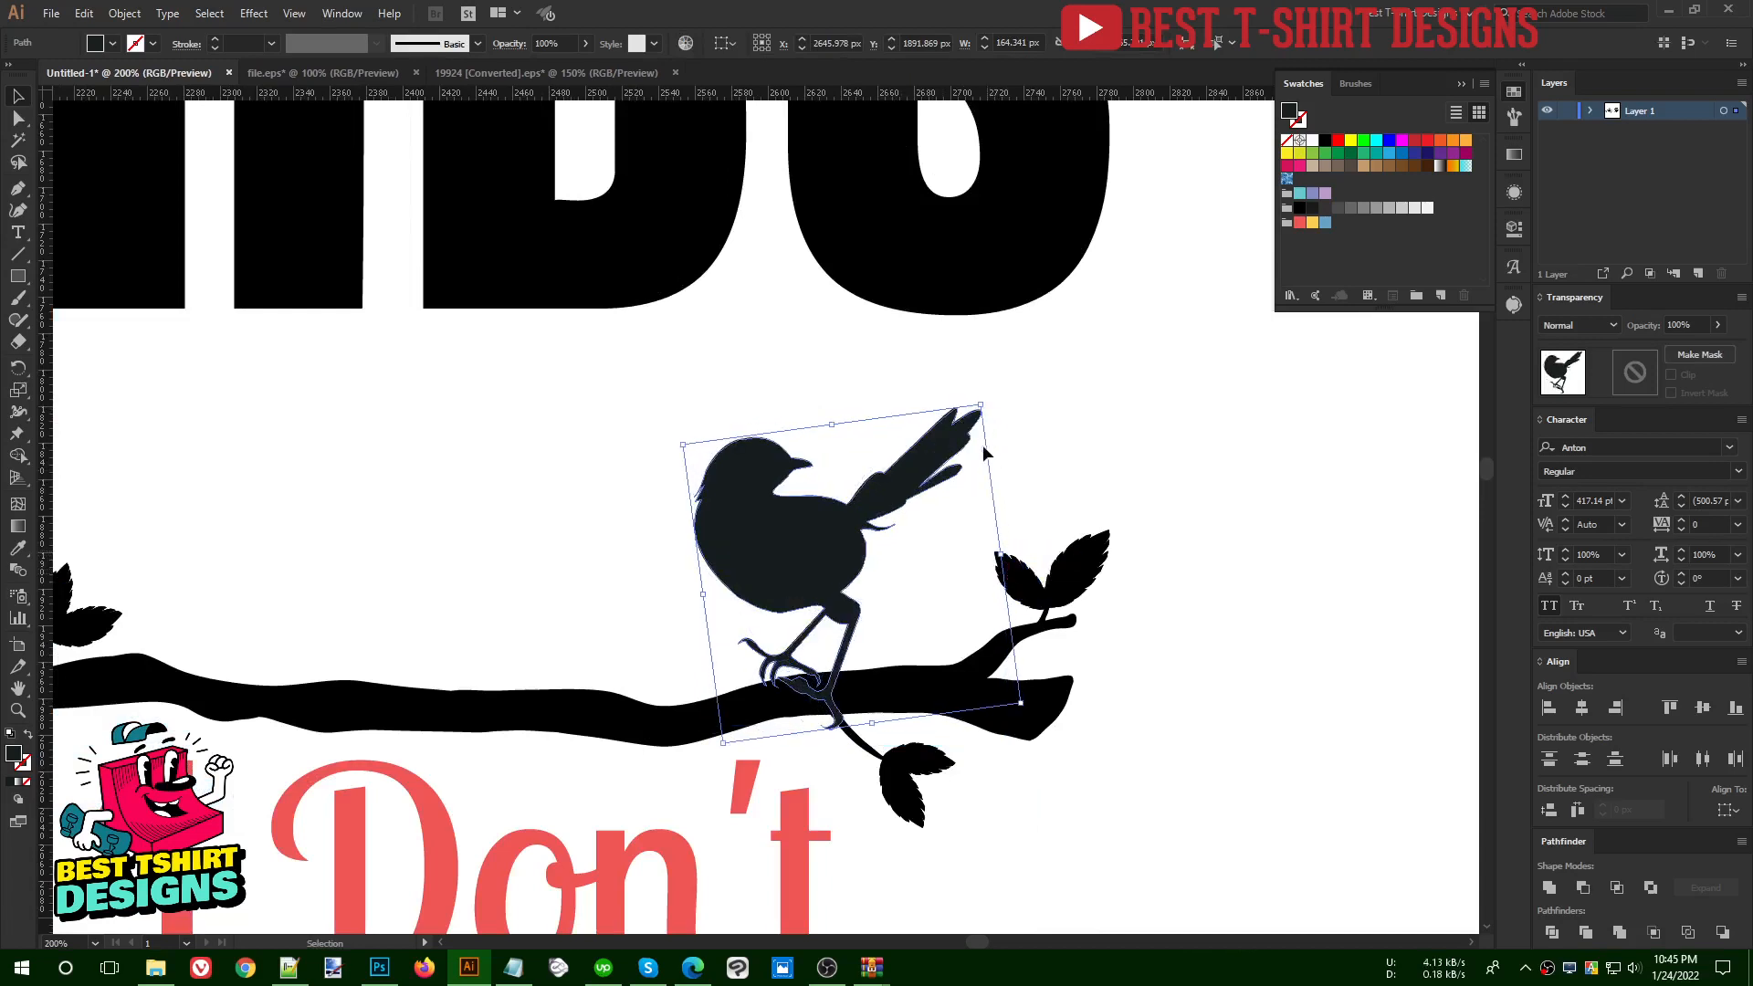
pyautogui.moveTo(981, 407); pyautogui.dragTo(1042, 323)
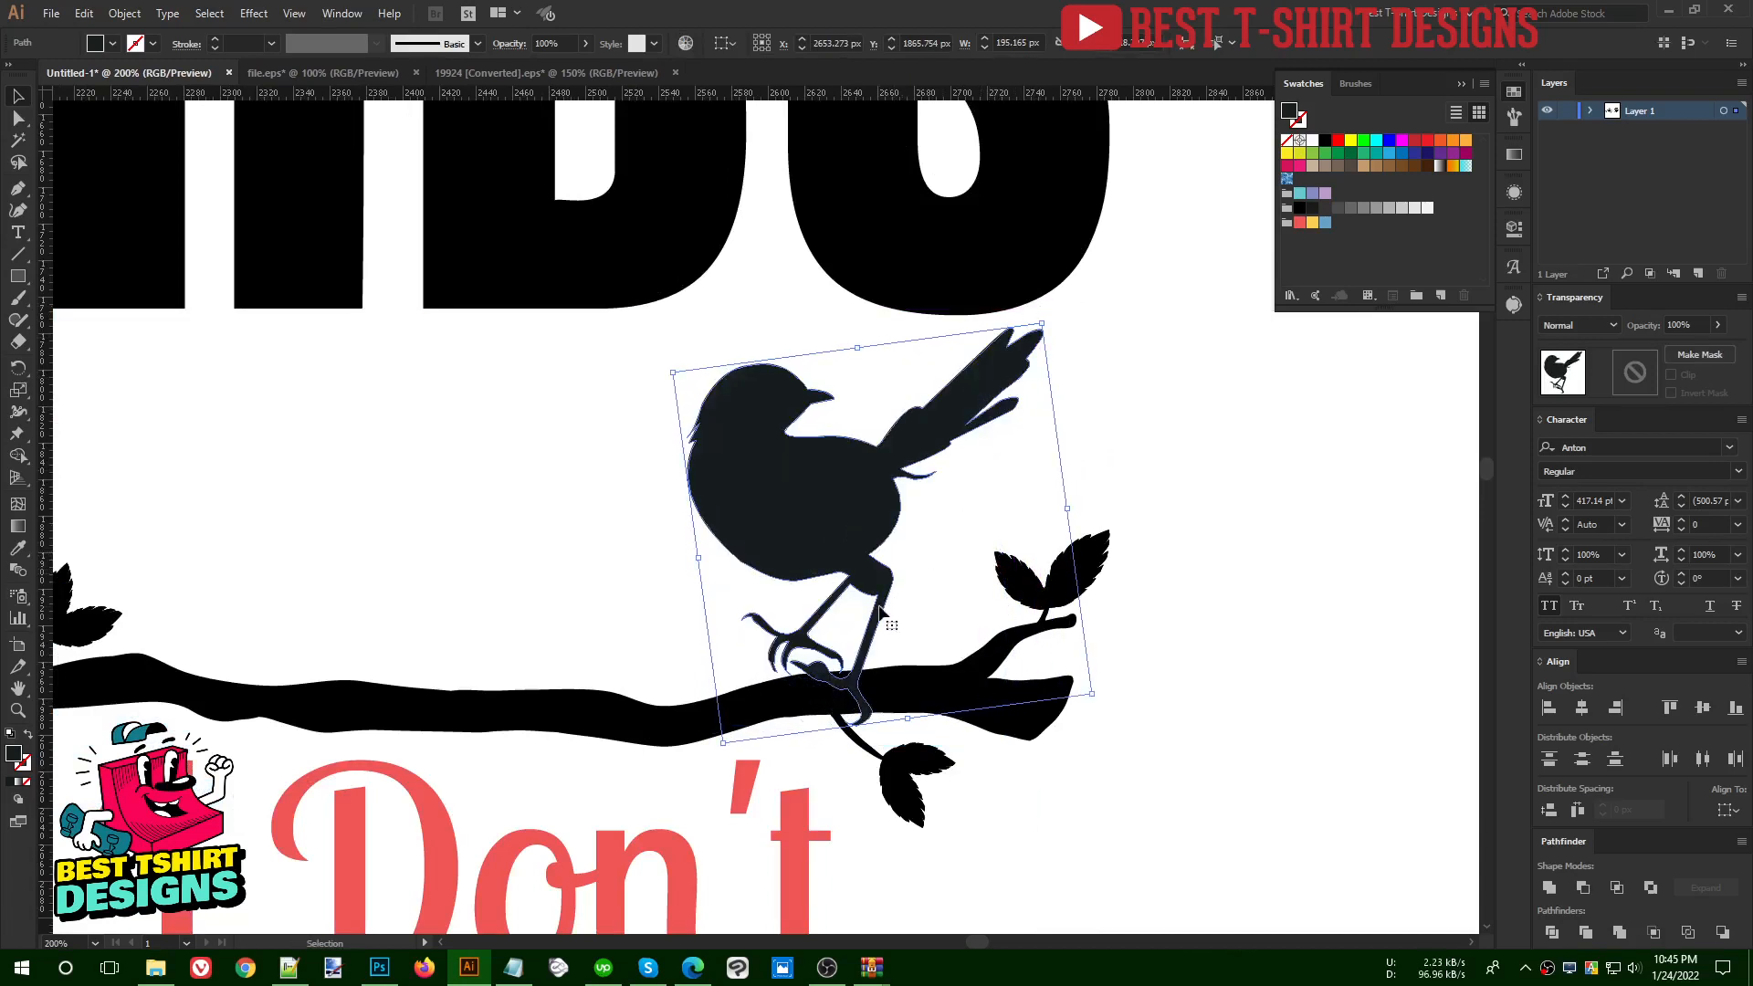
pyautogui.moveTo(845, 574); pyautogui.dragTo(846, 594)
pyautogui.click(951, 559)
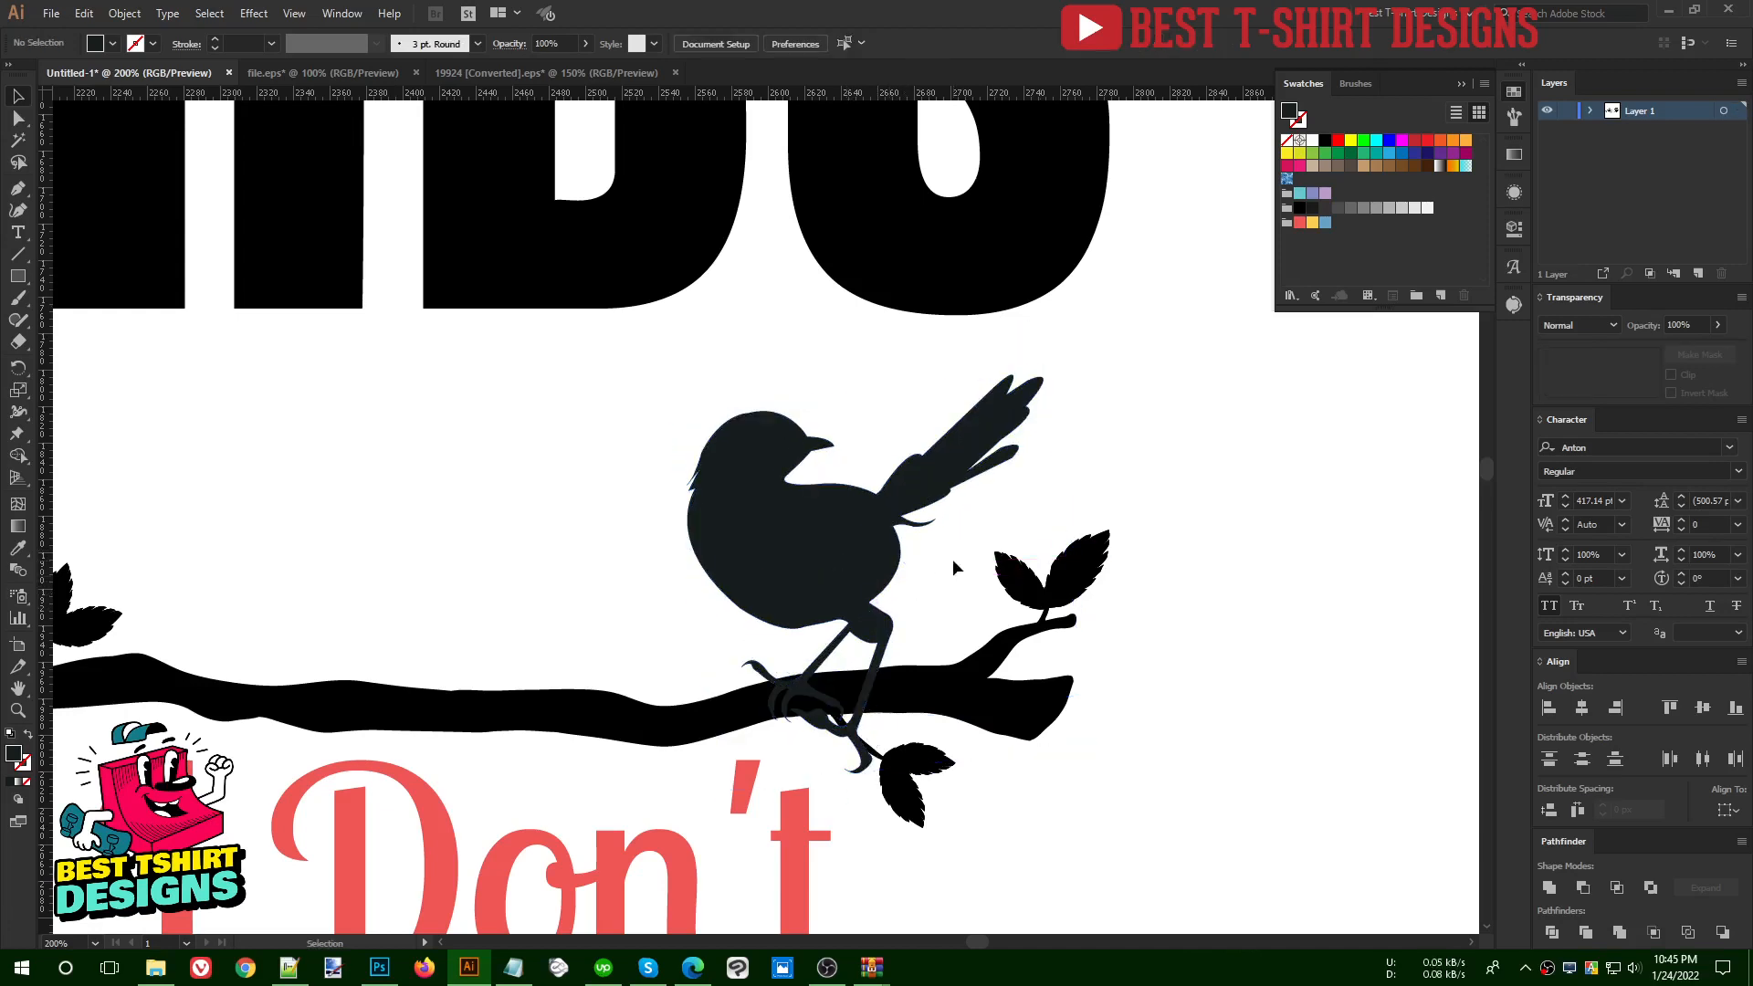
# - Erase the parts of the raised-tail bird's feet that extend below the branch with the Eraser tool
pyautogui.scroll(-2, 952, 558)
pyautogui.click(816, 486)
pyautogui.scroll(2, 820, 651)
pyautogui.hotkey('shift', 'e')
pyautogui.press(']')
pyautogui.press(']')
pyautogui.press(']')
pyautogui.press(']')
pyautogui.moveTo(1026, 645)
pyautogui.mouseDown()
pyautogui.moveTo(743, 618)
pyautogui.moveTo(587, 462)
pyautogui.mouseUp()
pyautogui.press('v')
pyautogui.click(953, 562)
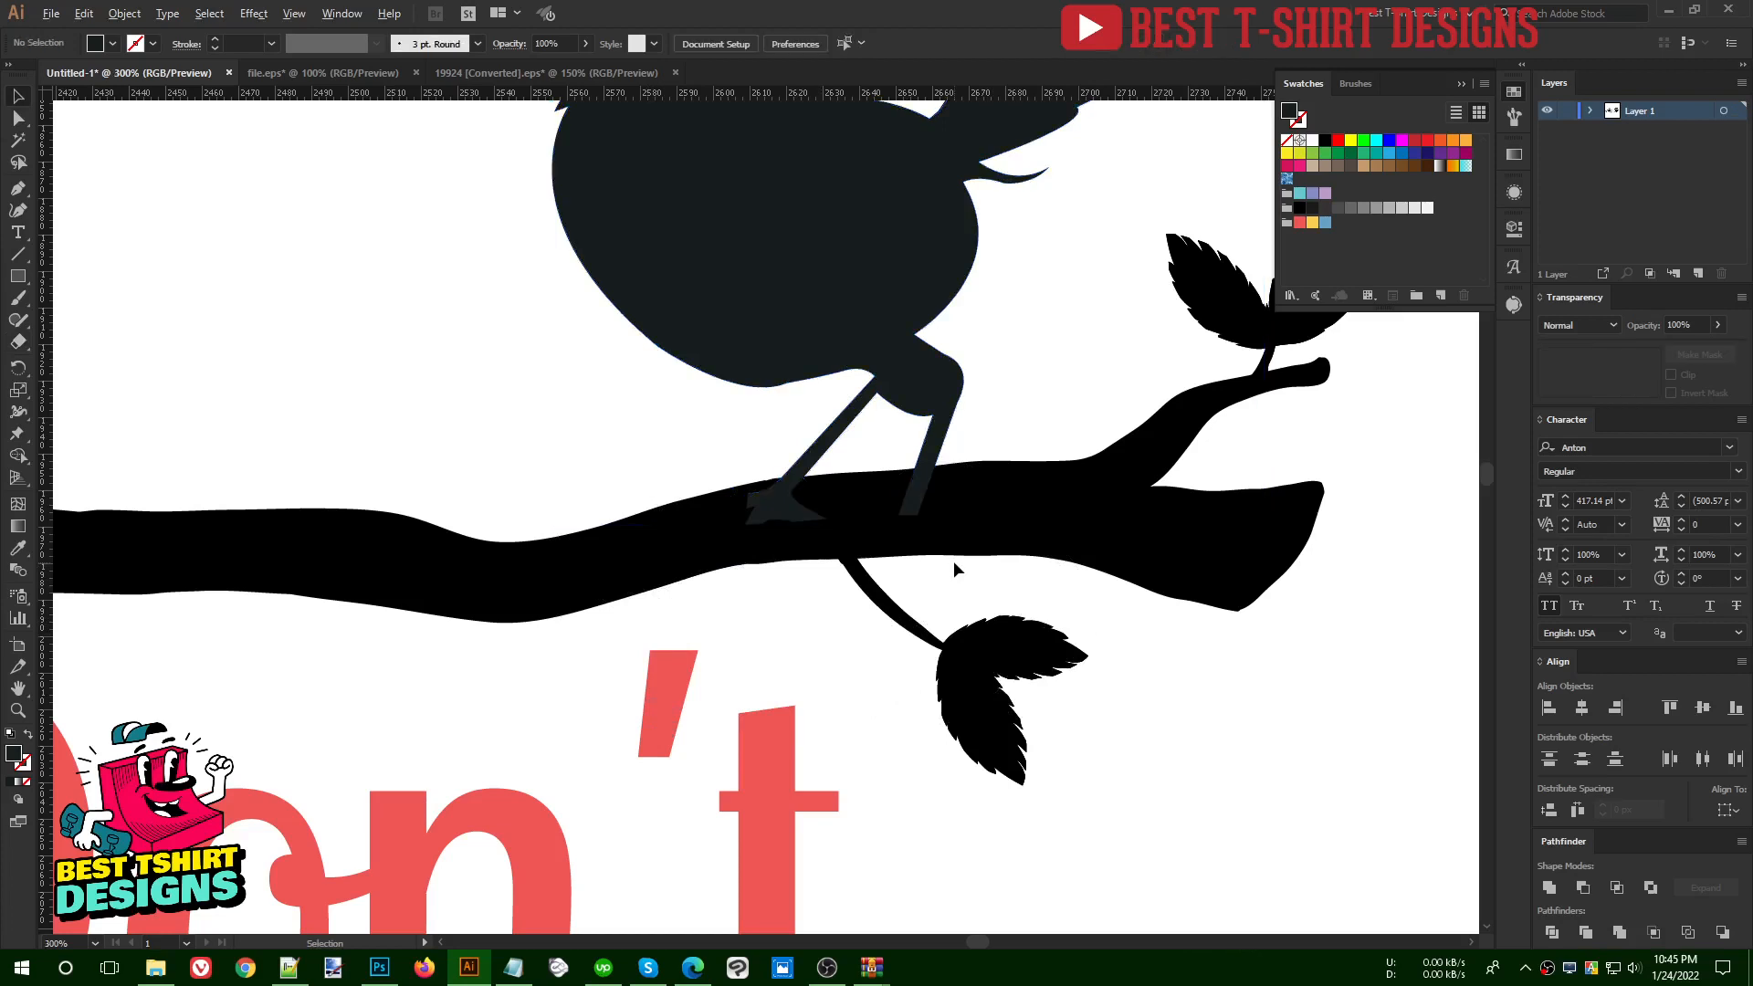
pyautogui.scroll(-3, 953, 567)
pyautogui.scroll(-2, 795, 494)
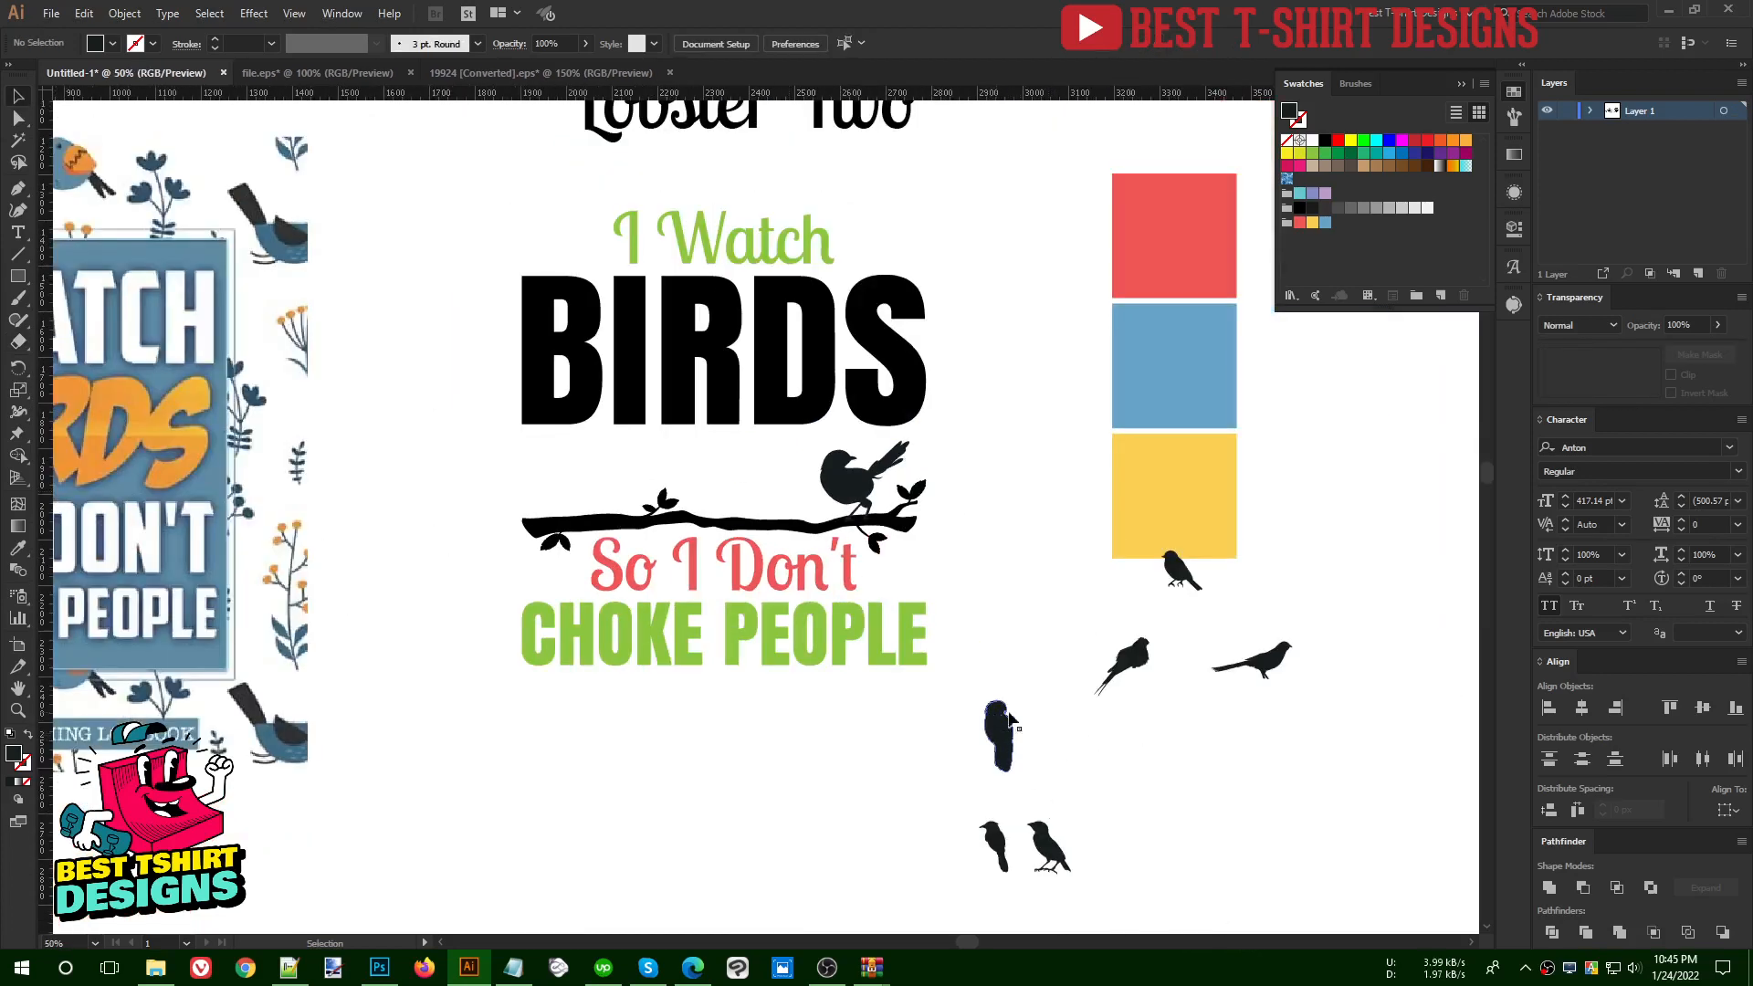
# - Place the small footless bird on the branch's left end at about 140 px wide, reflected across the vertical axis with its tail below the branch
pyautogui.click(996, 836)
pyautogui.moveTo(995, 821); pyautogui.dragTo(571, 480)
pyautogui.press('a')
pyautogui.hotkey('ctrl', 'r')
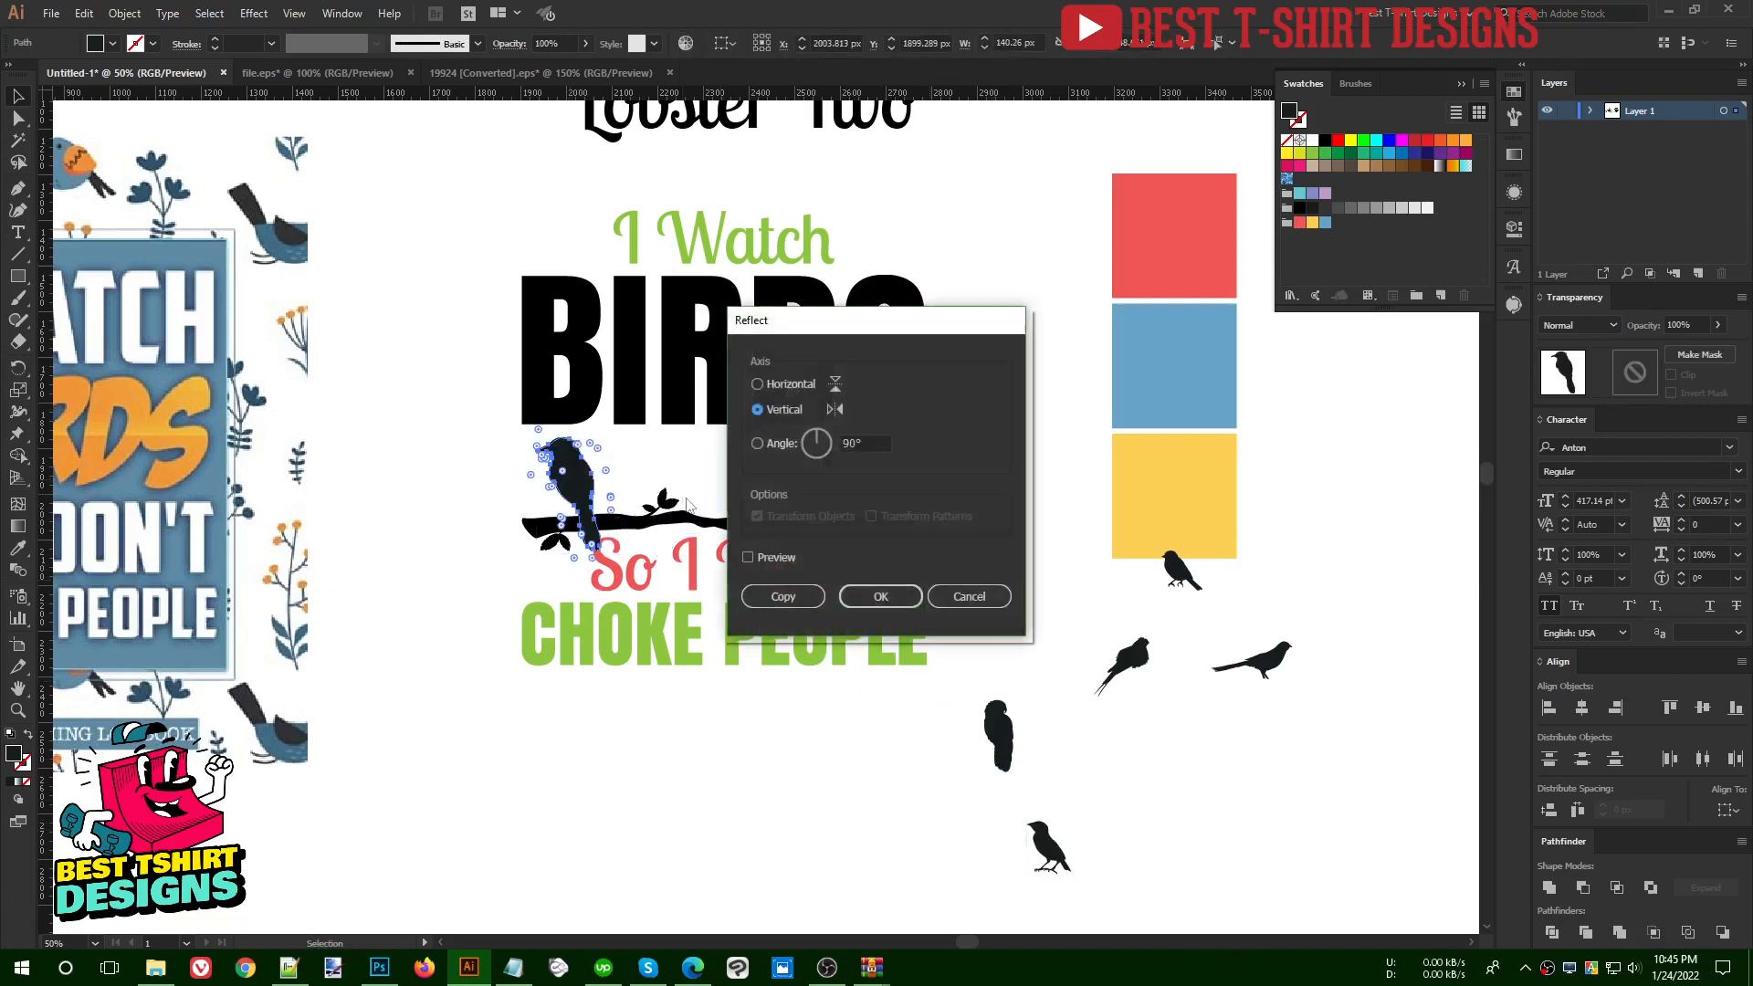
pyautogui.click(780, 553)
pyautogui.click(838, 593)
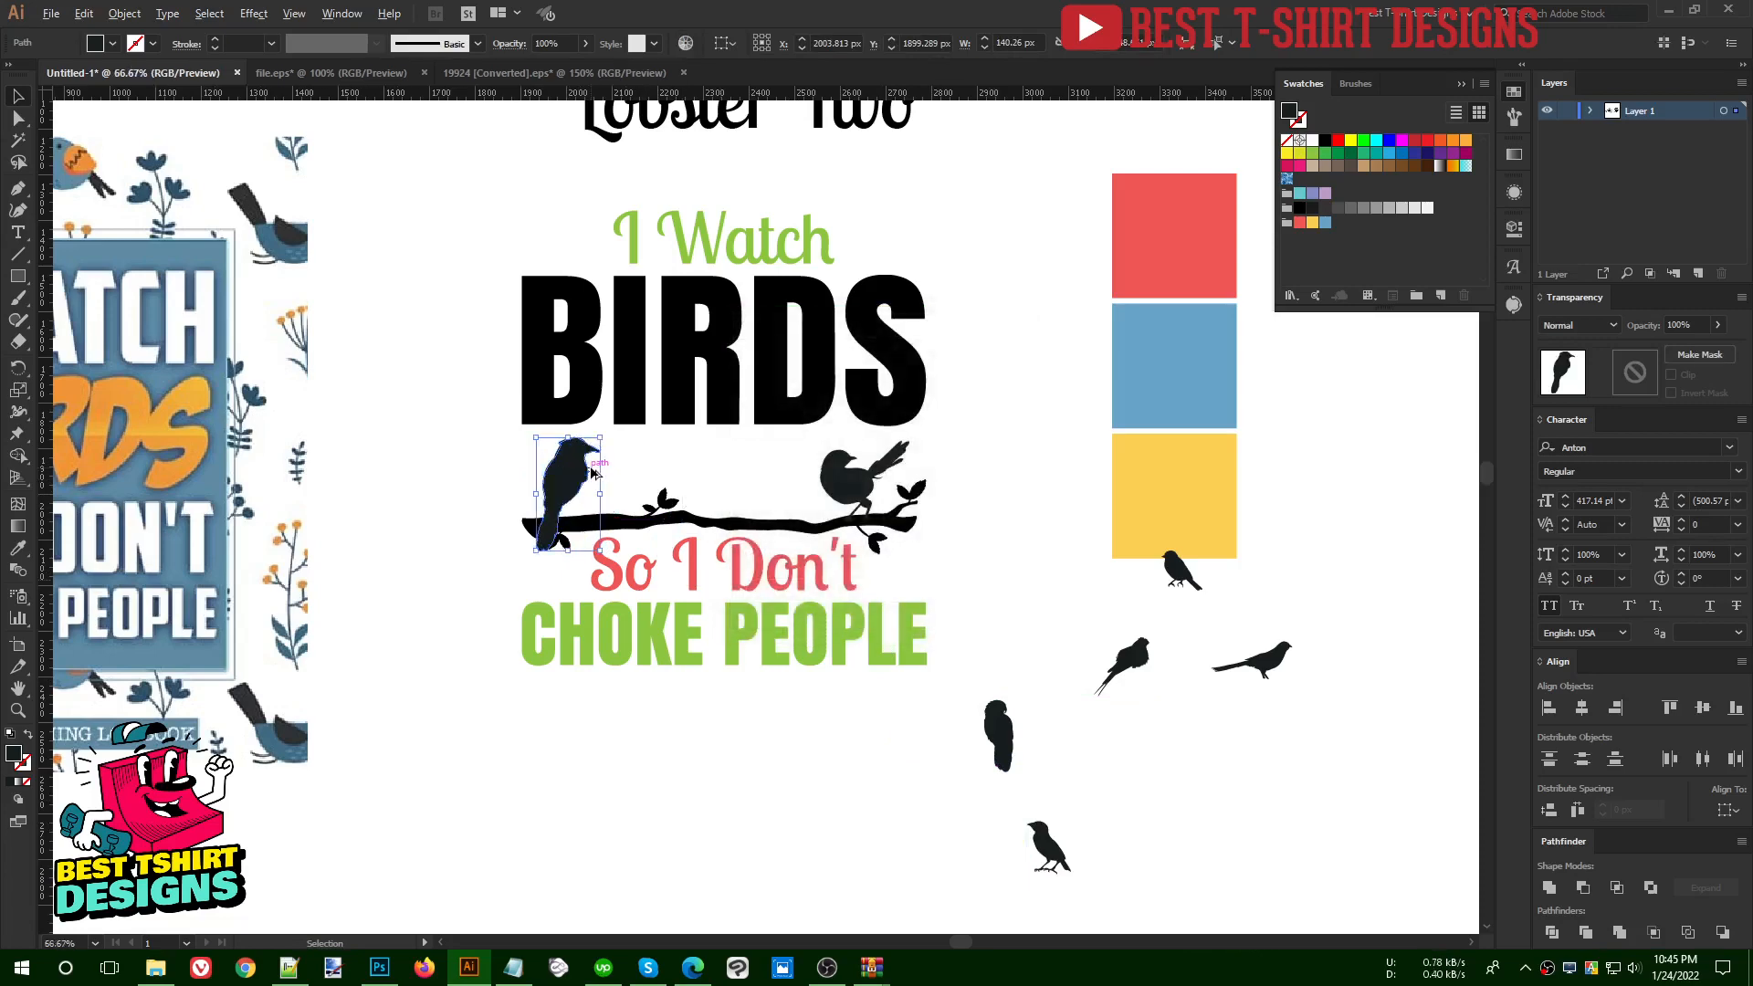
pyautogui.scroll(3, 584, 471)
pyautogui.moveTo(560, 476); pyautogui.dragTo(564, 534)
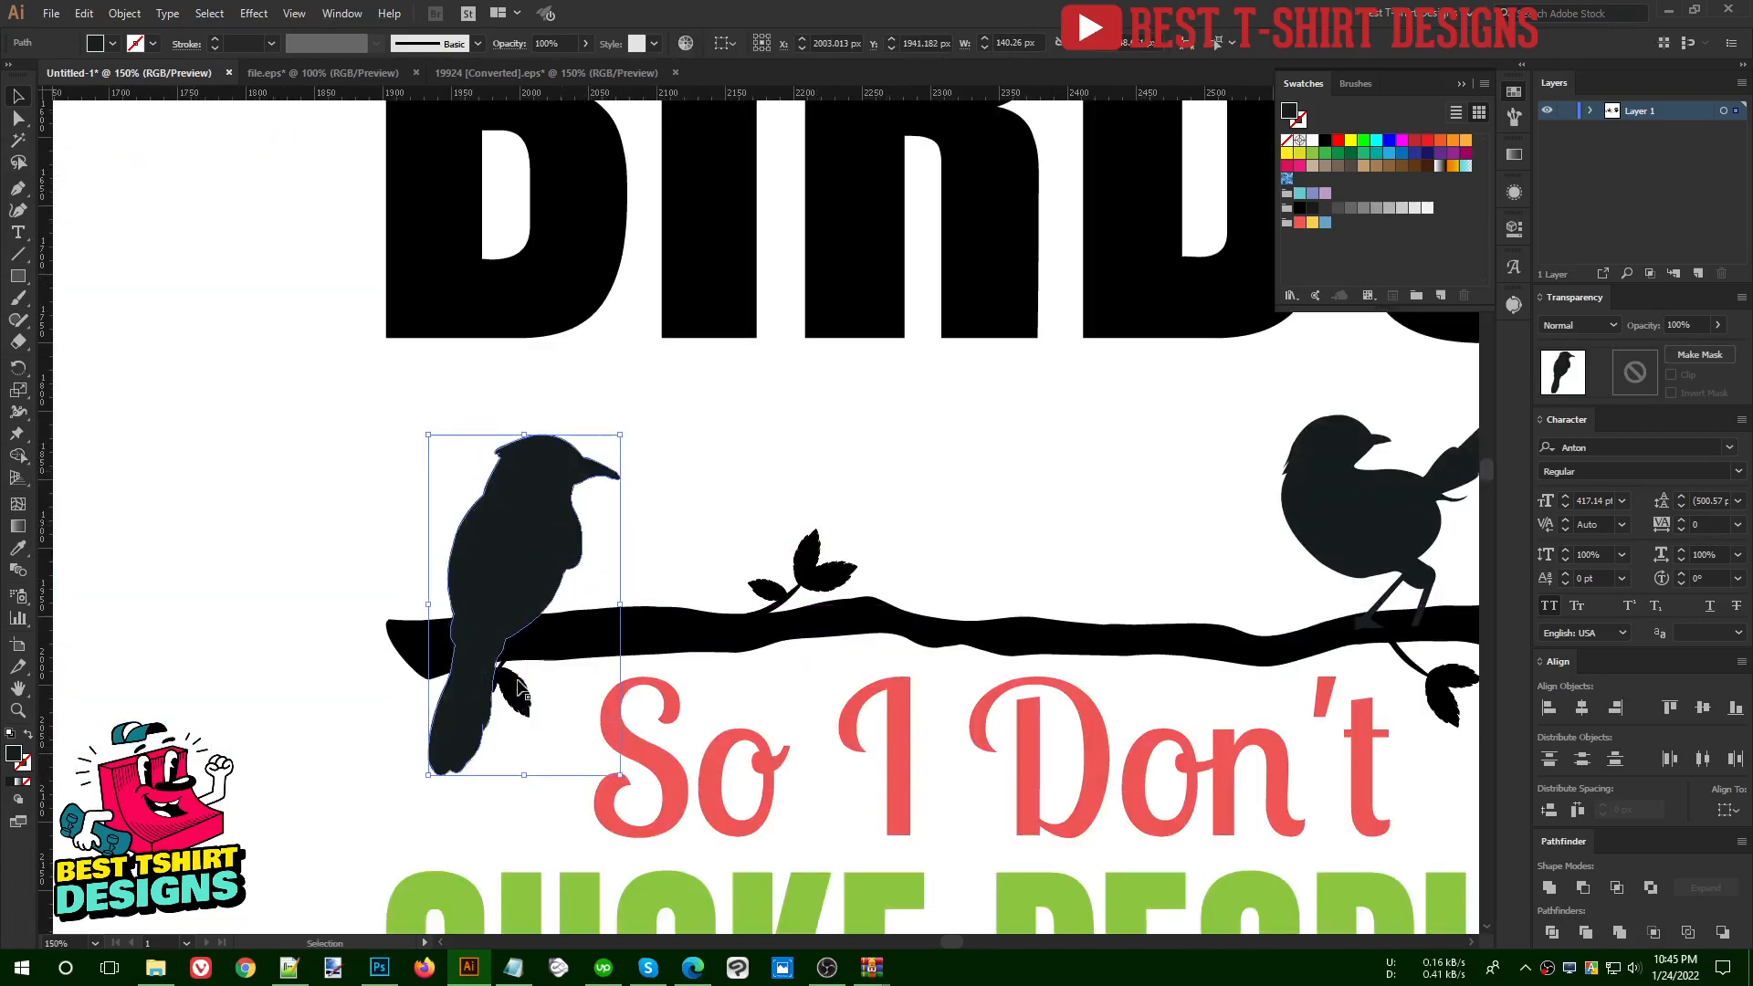
# - Shift the leaf beneath the branch's left end to the right, clear of the bird's tail, within the branch group
pyautogui.doubleClick(519, 699)
pyautogui.moveTo(514, 703); pyautogui.dragTo(567, 703)
pyautogui.click(674, 541)
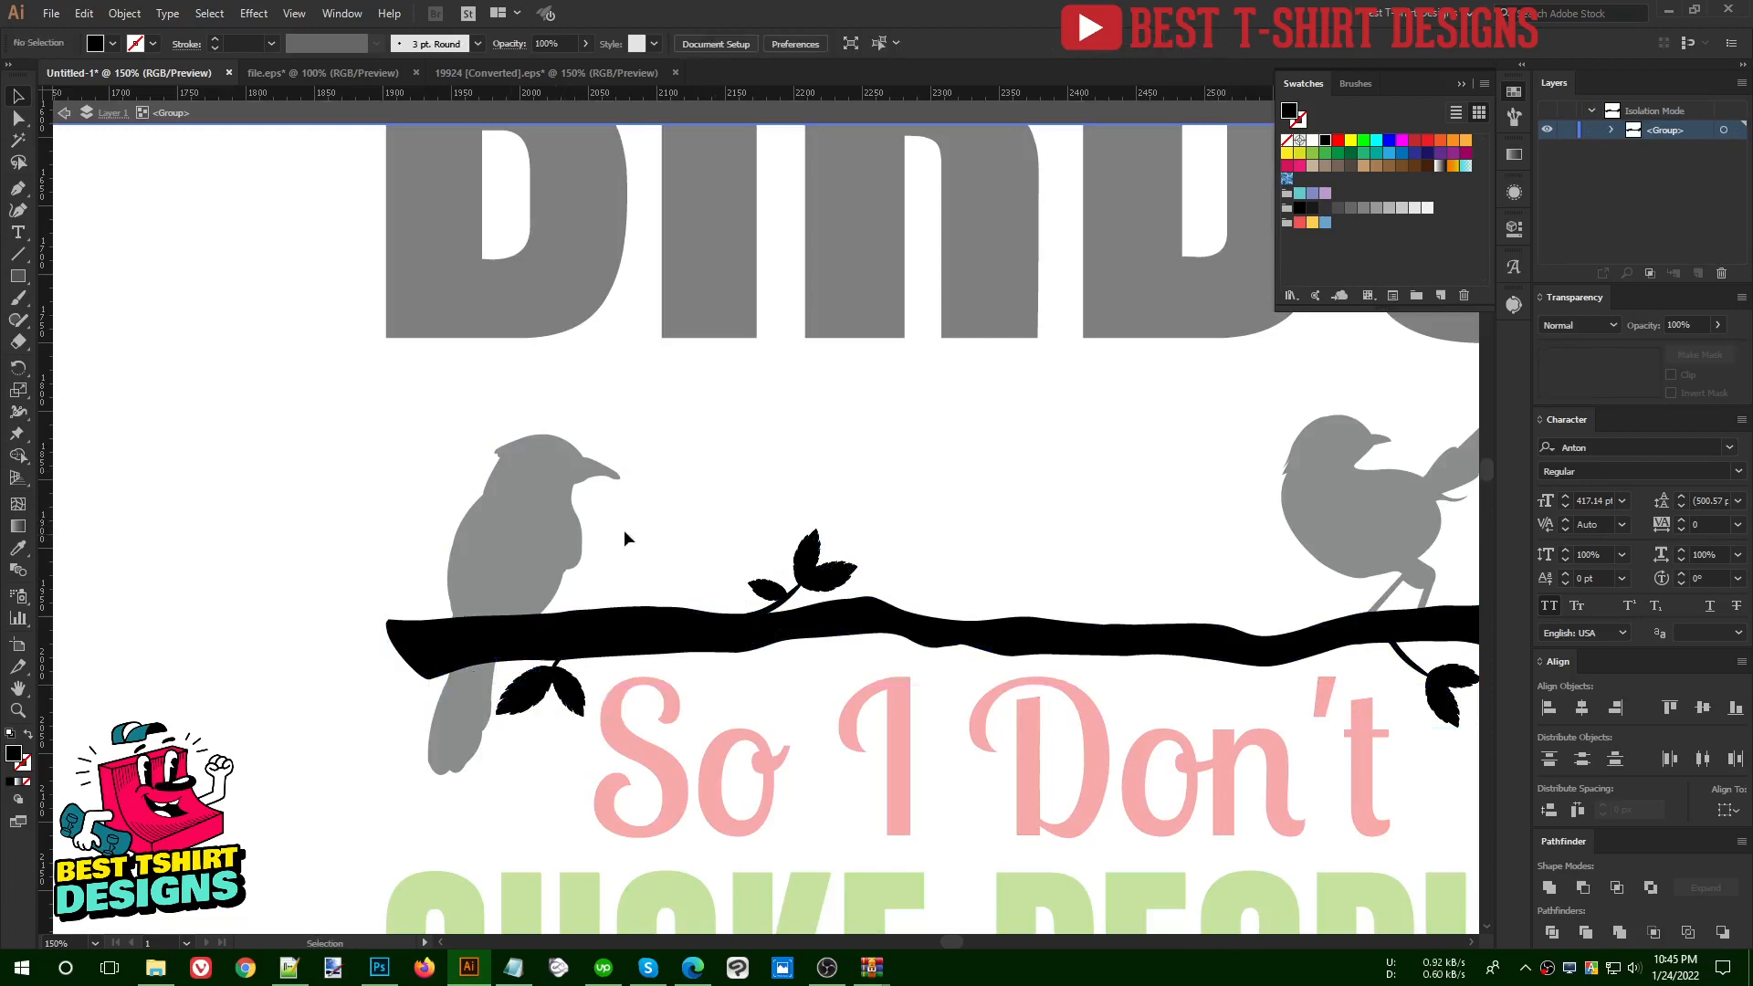
pyautogui.doubleClick(676, 530)
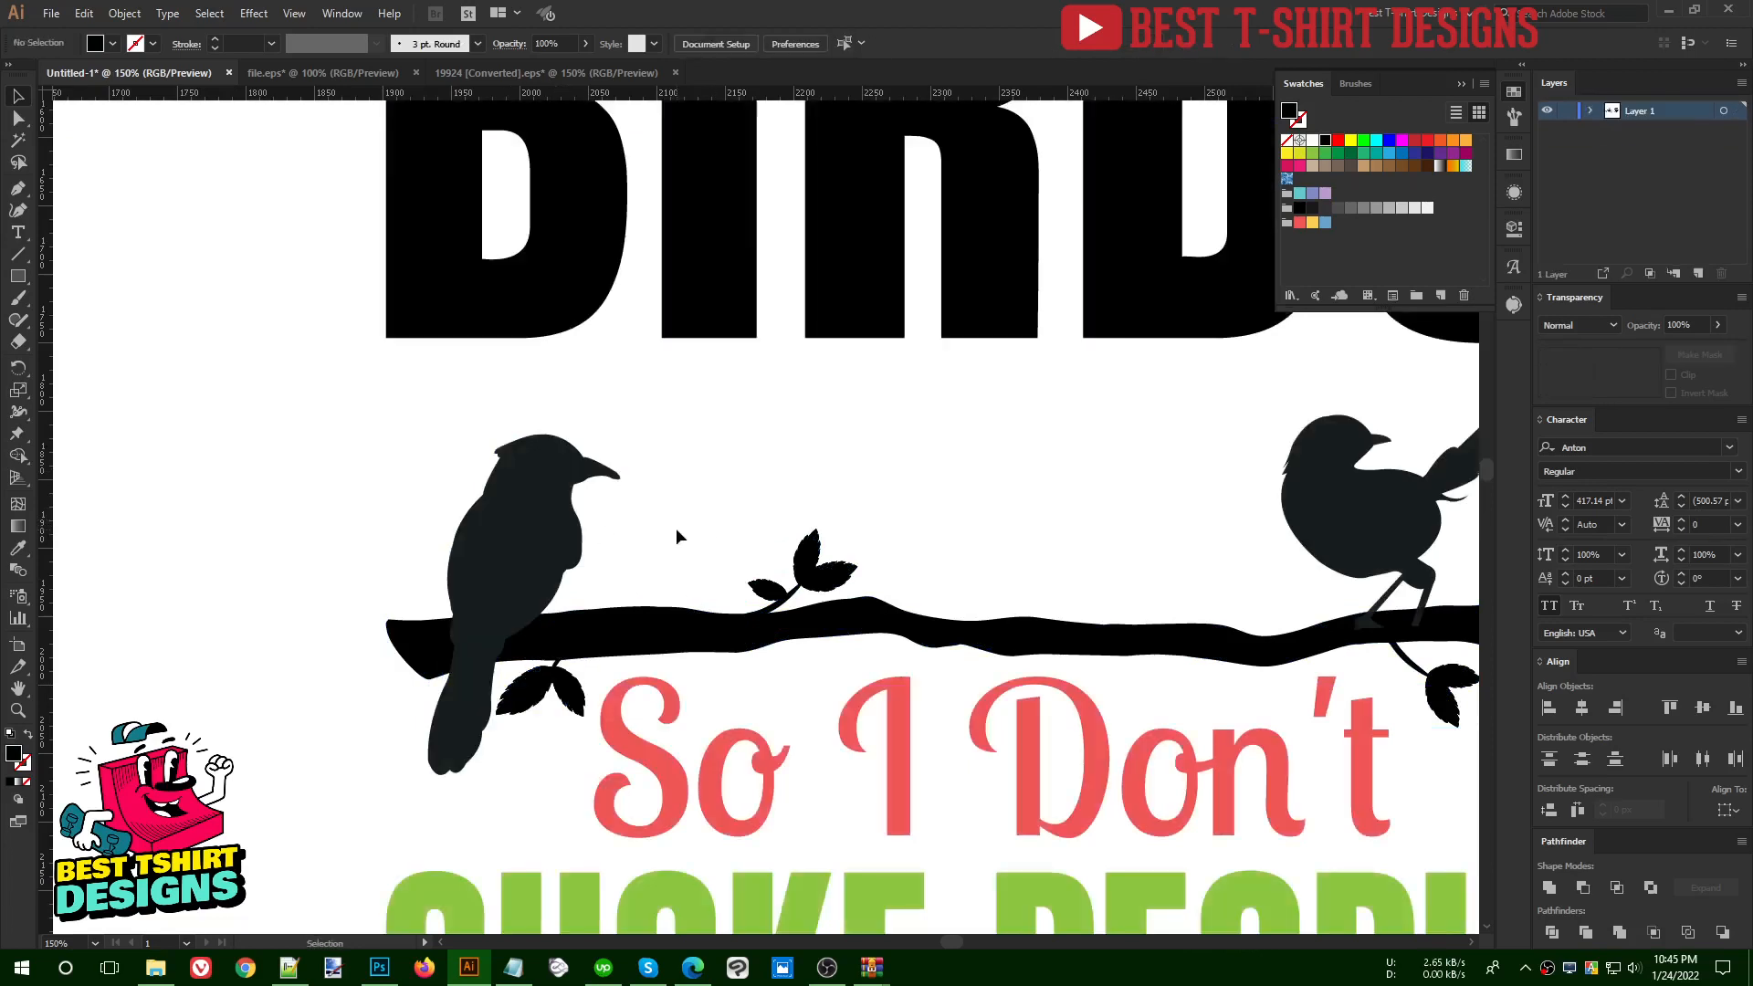
pyautogui.scroll(-2, 502, 493)
pyautogui.scroll(-1, 659, 460)
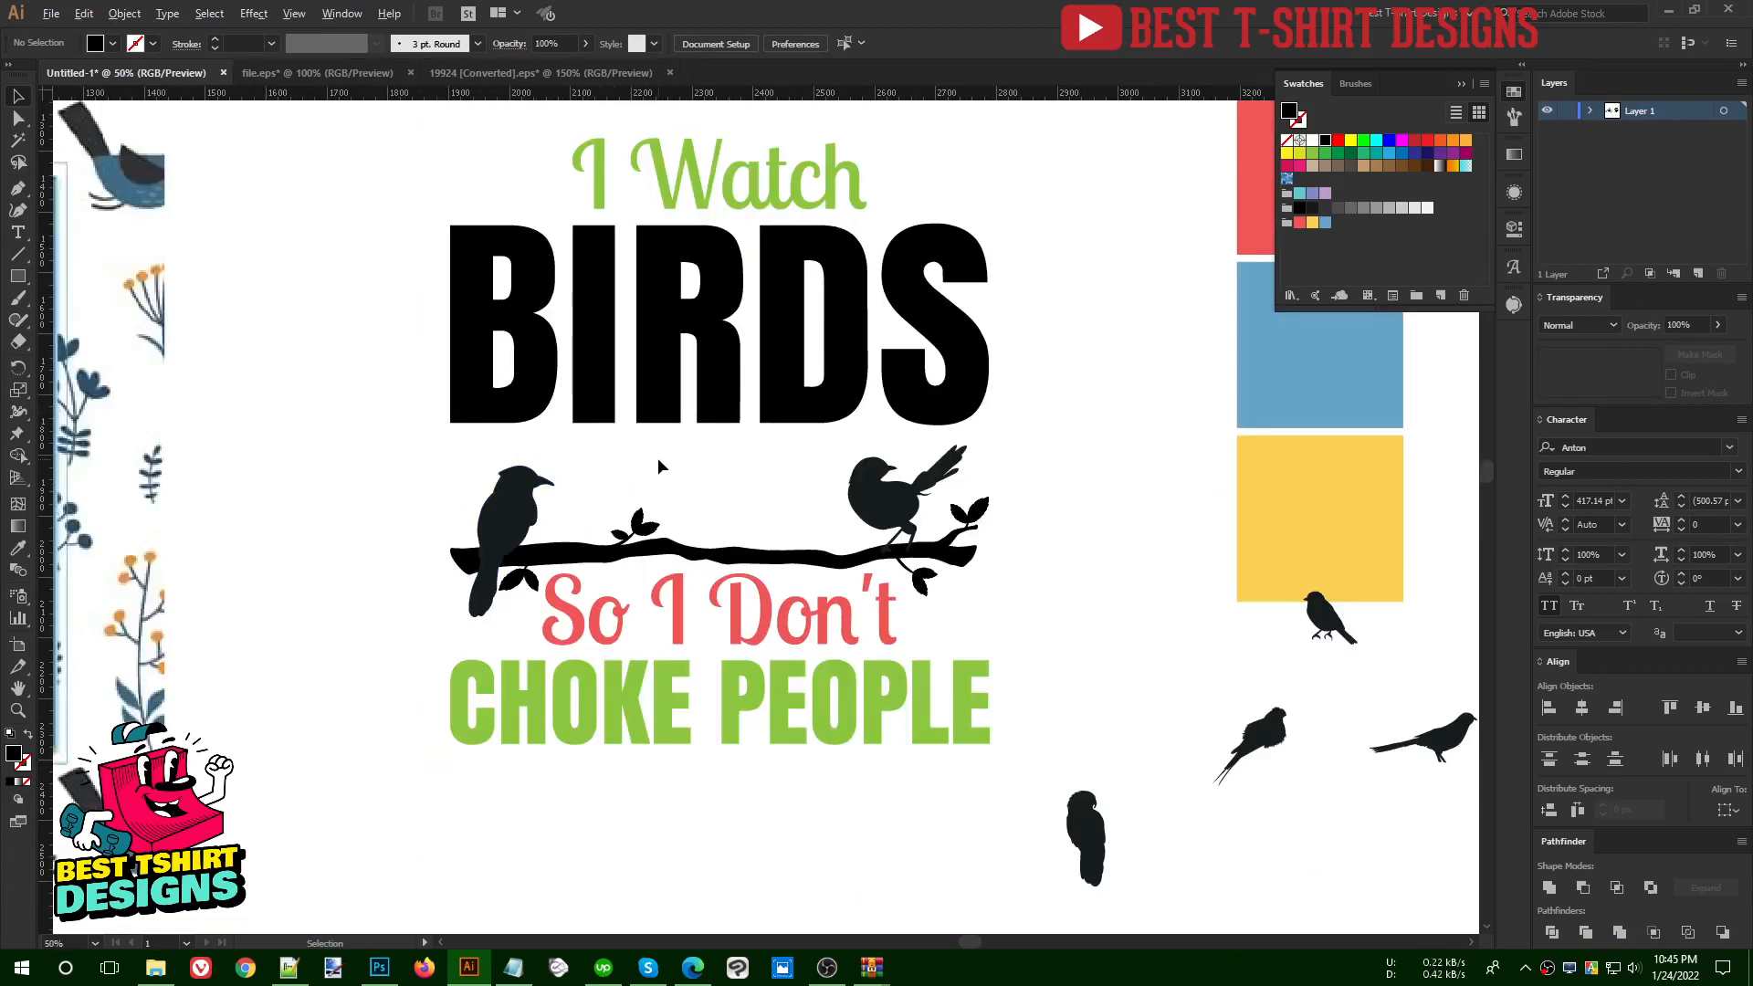
# - Stand the left-facing bird on the branch beside the raised-tail bird and scale it to about 178 px wide
pyautogui.moveTo(1107, 664); pyautogui.dragTo(796, 437)
pyautogui.scroll(3, 751, 488)
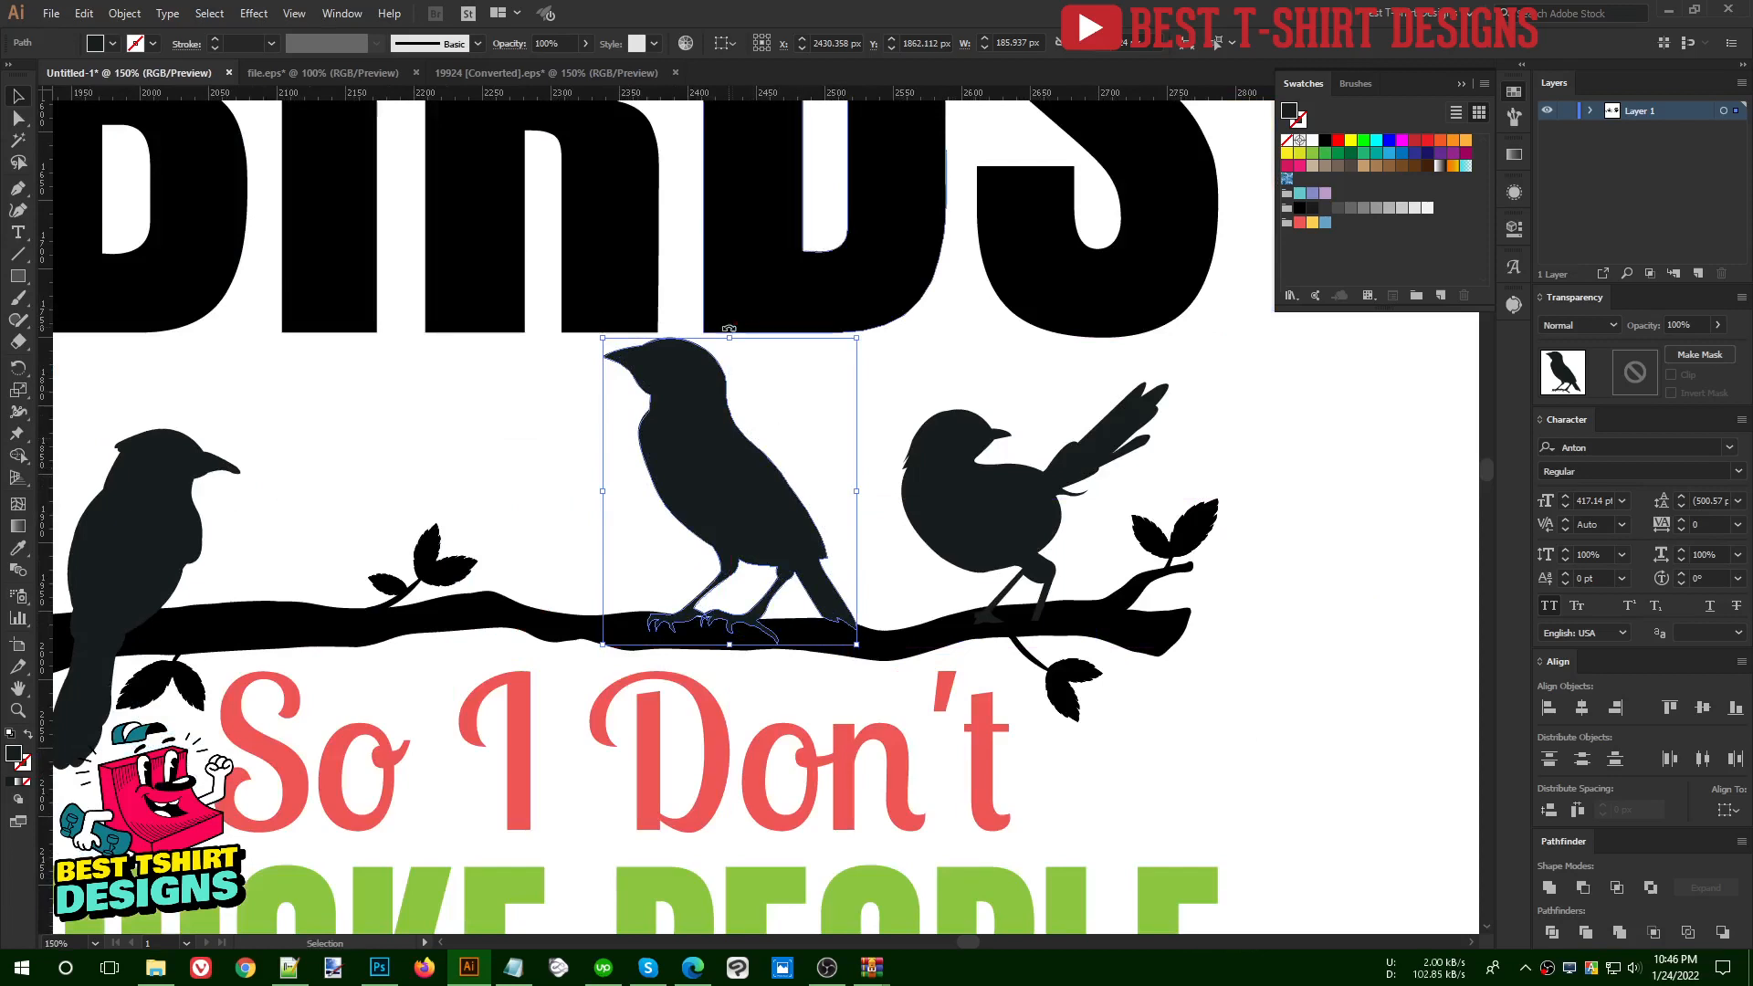
pyautogui.moveTo(729, 339); pyautogui.dragTo(729, 350)
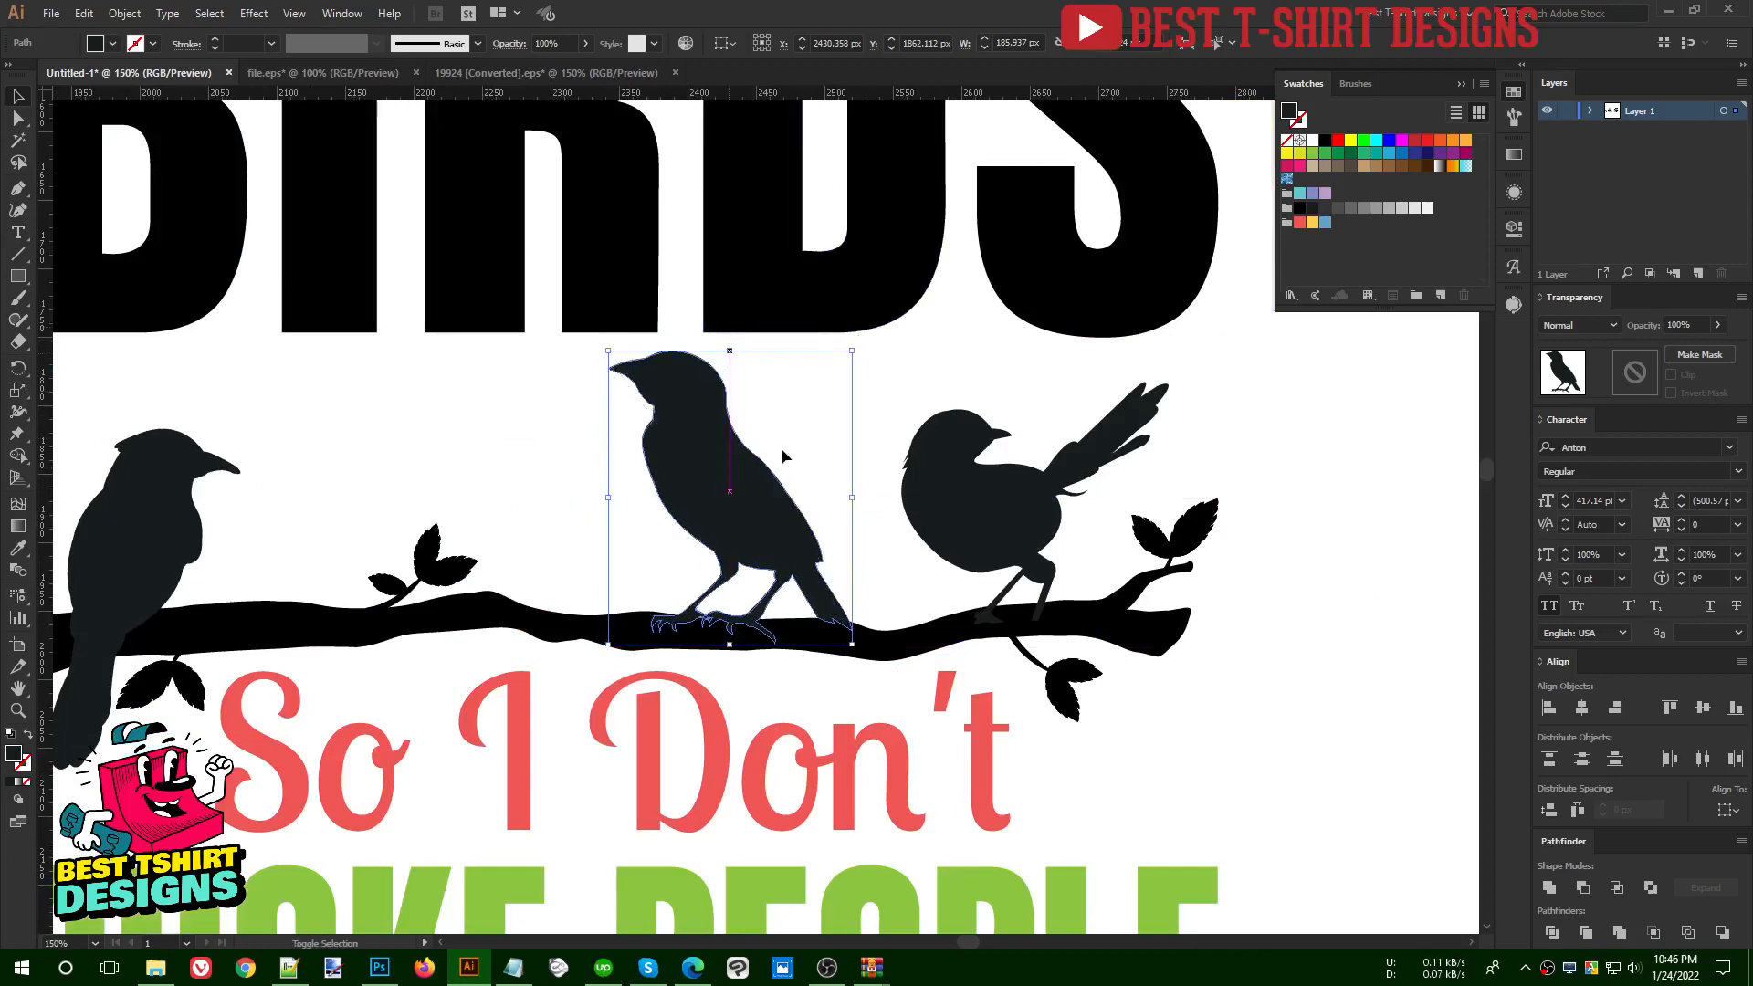
pyautogui.click(864, 513)
pyautogui.scroll(-2, 740, 525)
pyautogui.scroll(3, 731, 528)
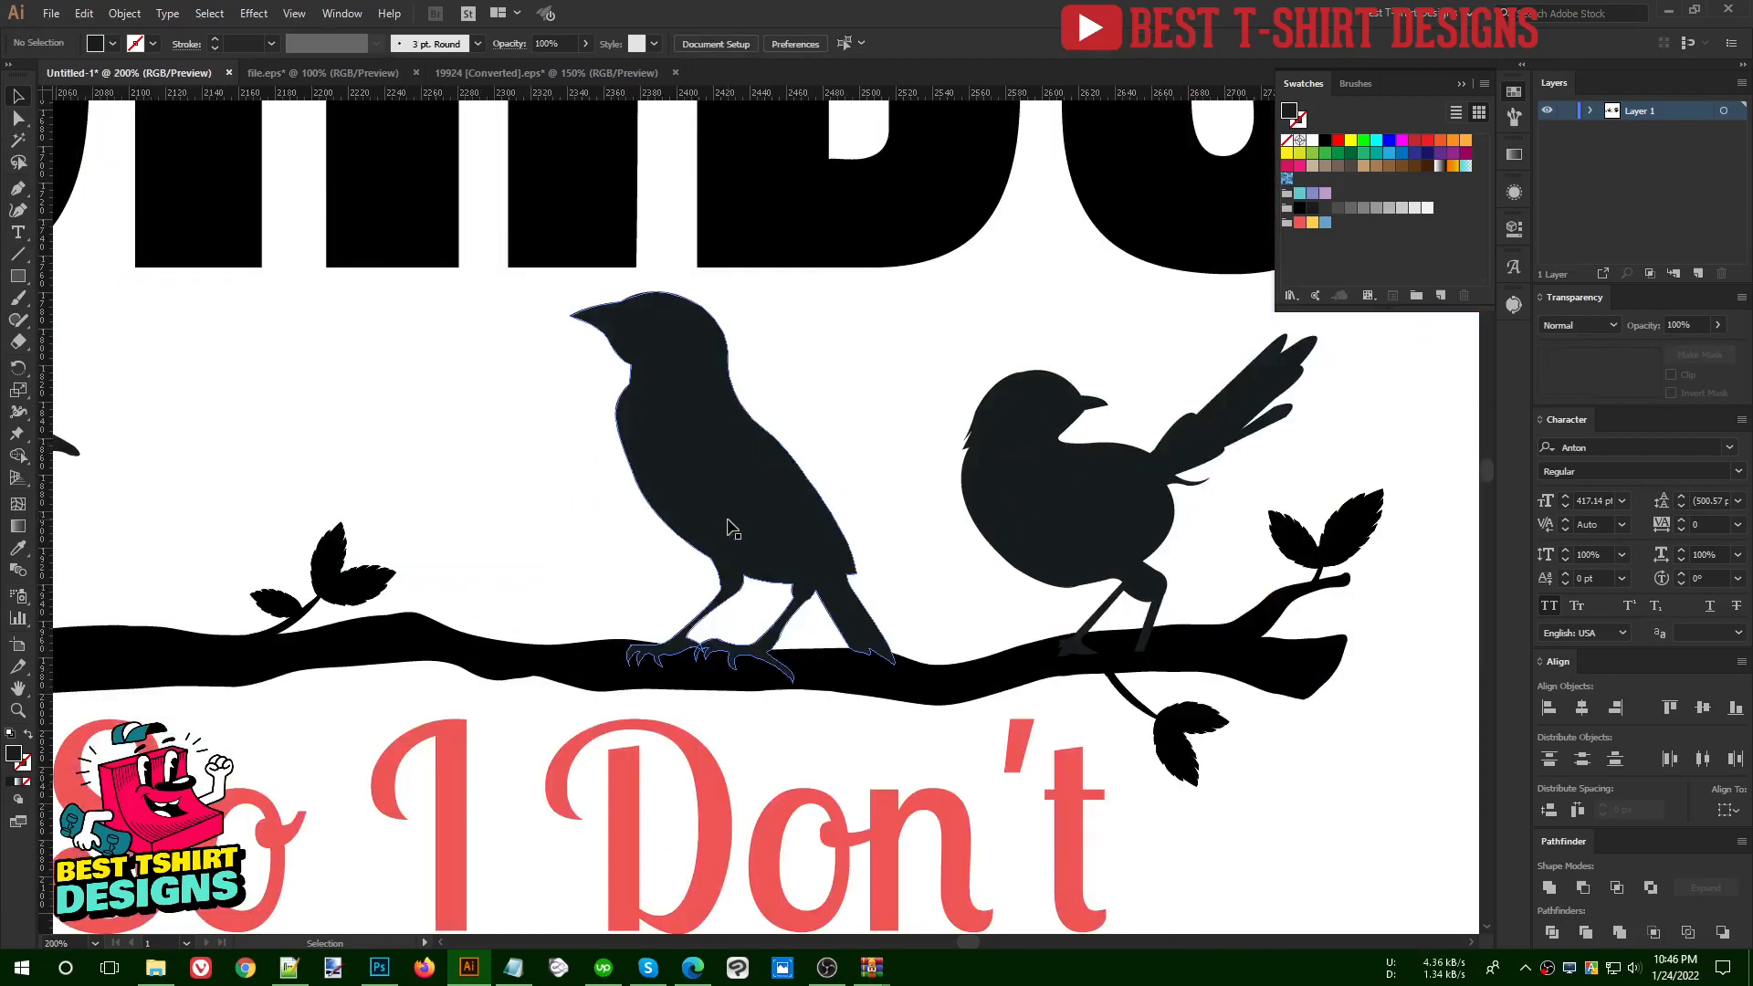
# - Lower the left-facing bird slightly and erase the parts of its claws that extend below the branch
pyautogui.click(838, 467)
pyautogui.hotkey('shift', 'e')
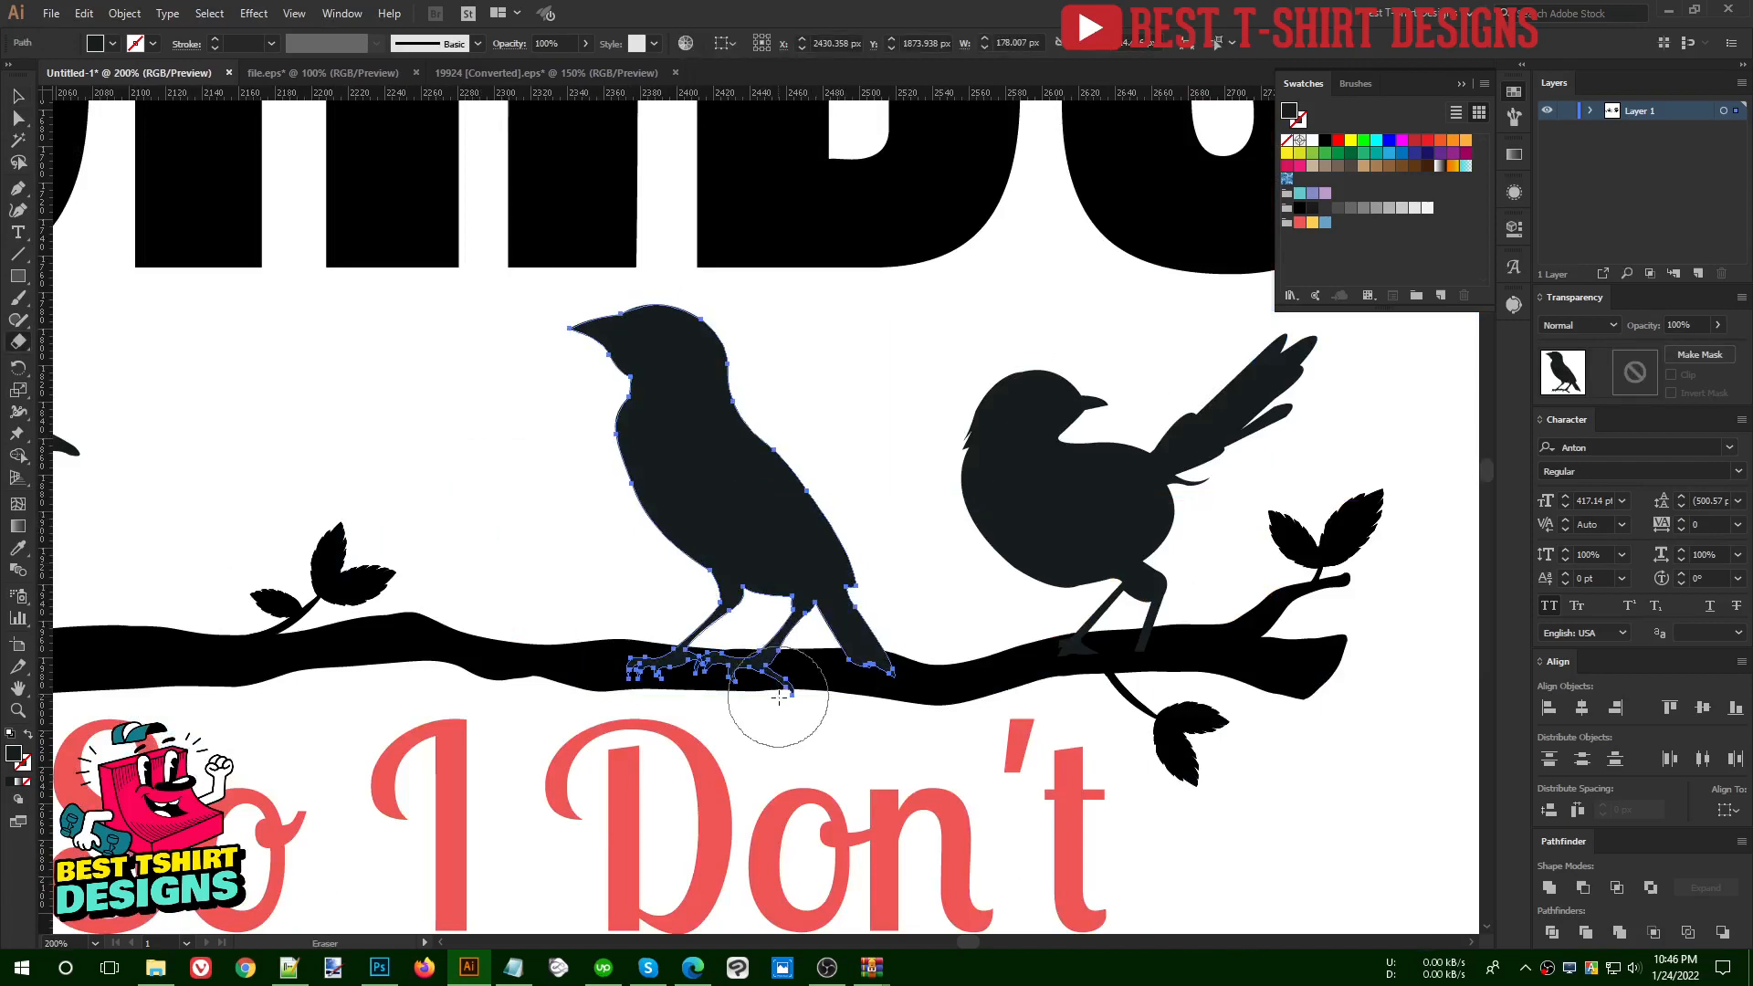
pyautogui.moveTo(801, 719); pyautogui.dragTo(586, 721)
pyautogui.press('v')
pyautogui.click(837, 745)
pyautogui.scroll(-4, 682, 482)
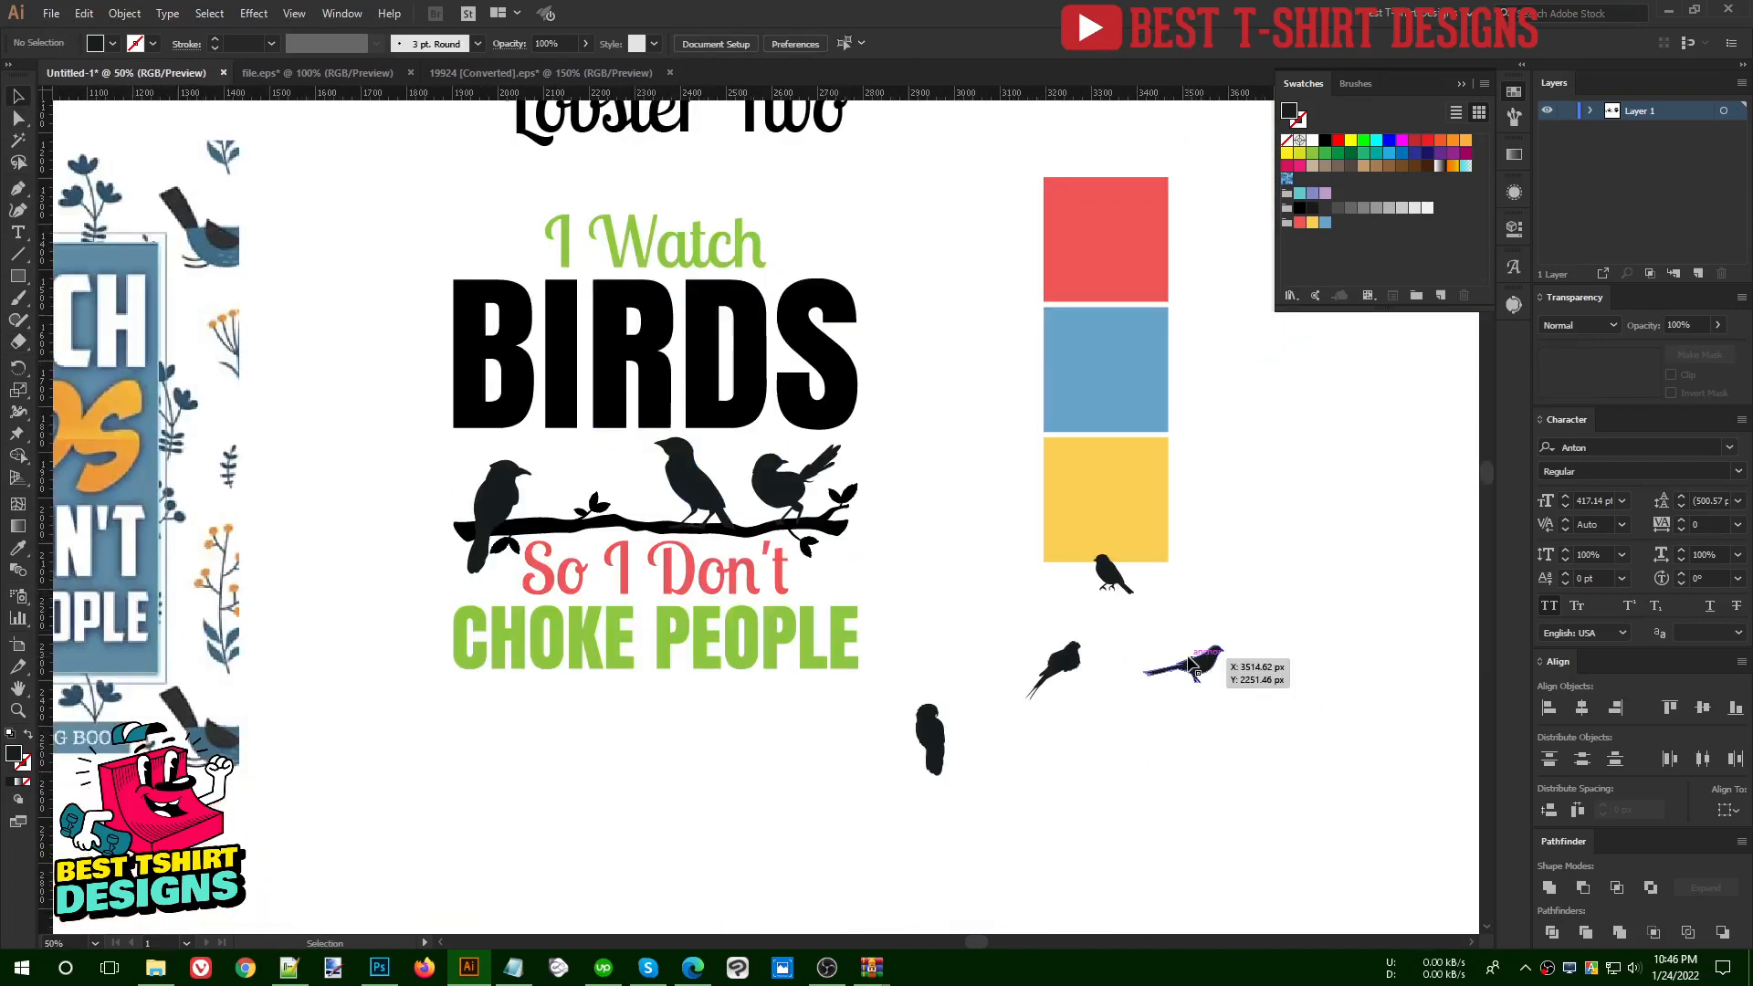
# - Mirror the small bird below the yellow swatch to face right and place it on the branch at about 192 px wide
pyautogui.moveTo(1114, 577); pyautogui.dragTo(937, 610)
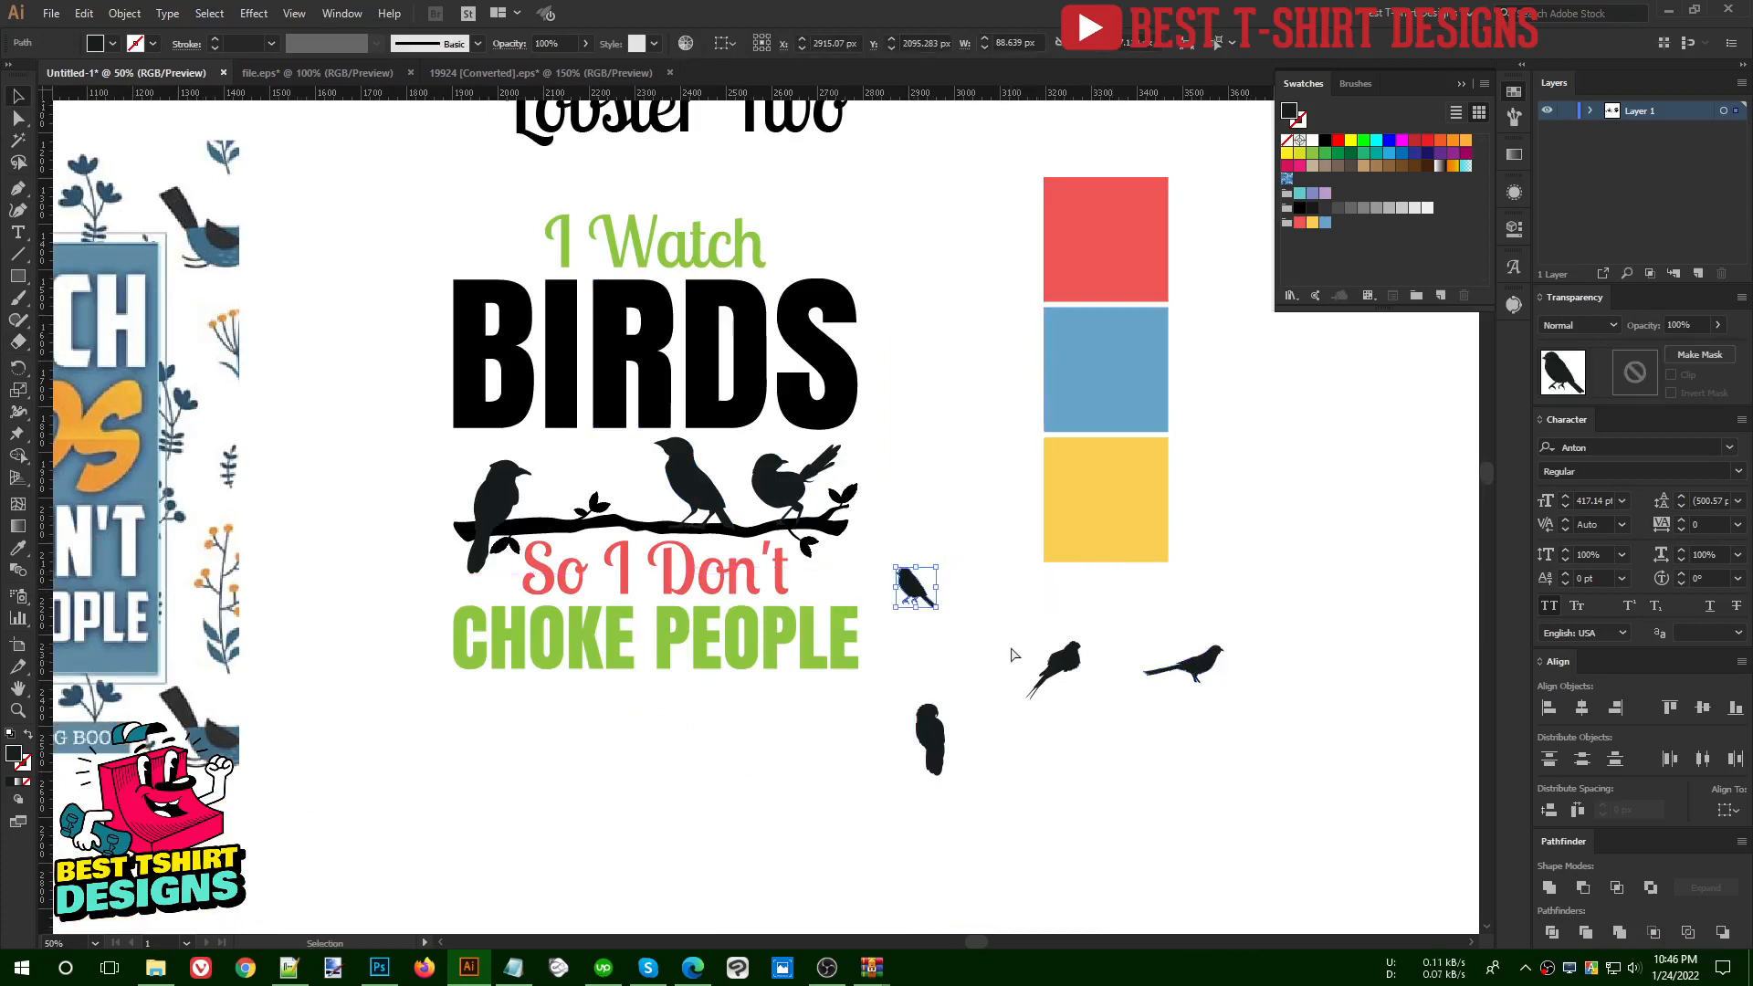
pyautogui.hotkey('ctrl', 'r')
pyautogui.click(904, 602)
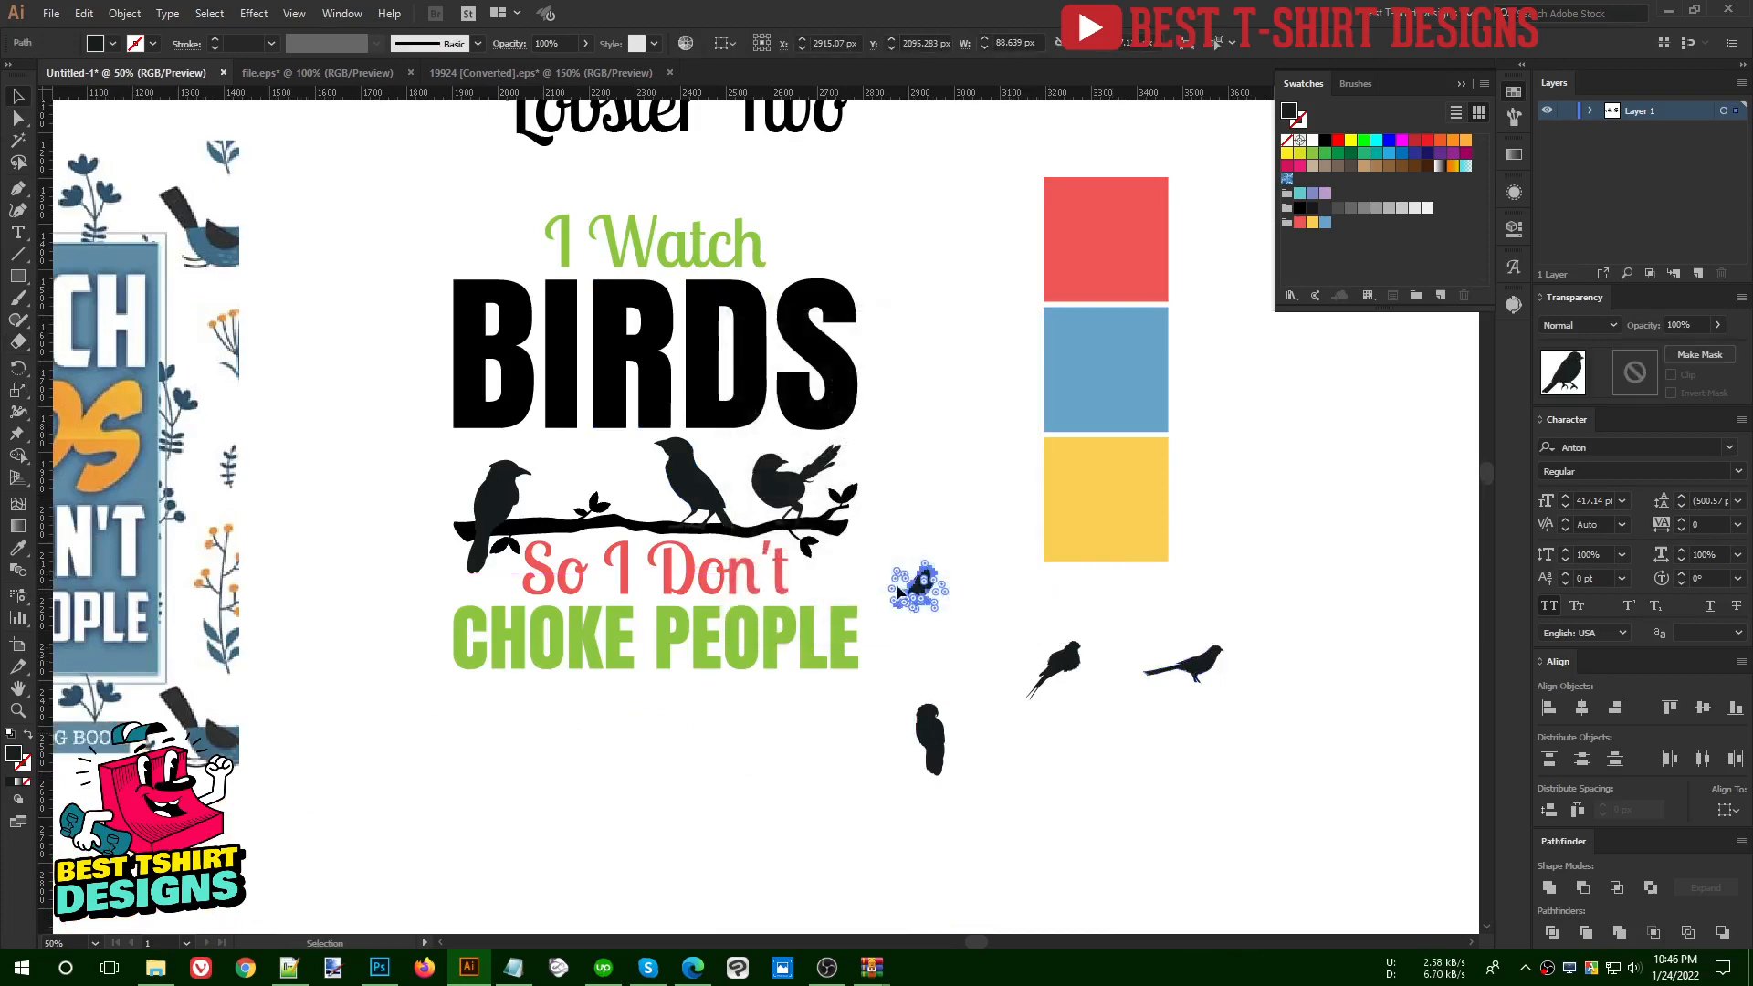
pyautogui.moveTo(917, 567); pyautogui.dragTo(598, 471)
pyautogui.scroll(3, 598, 472)
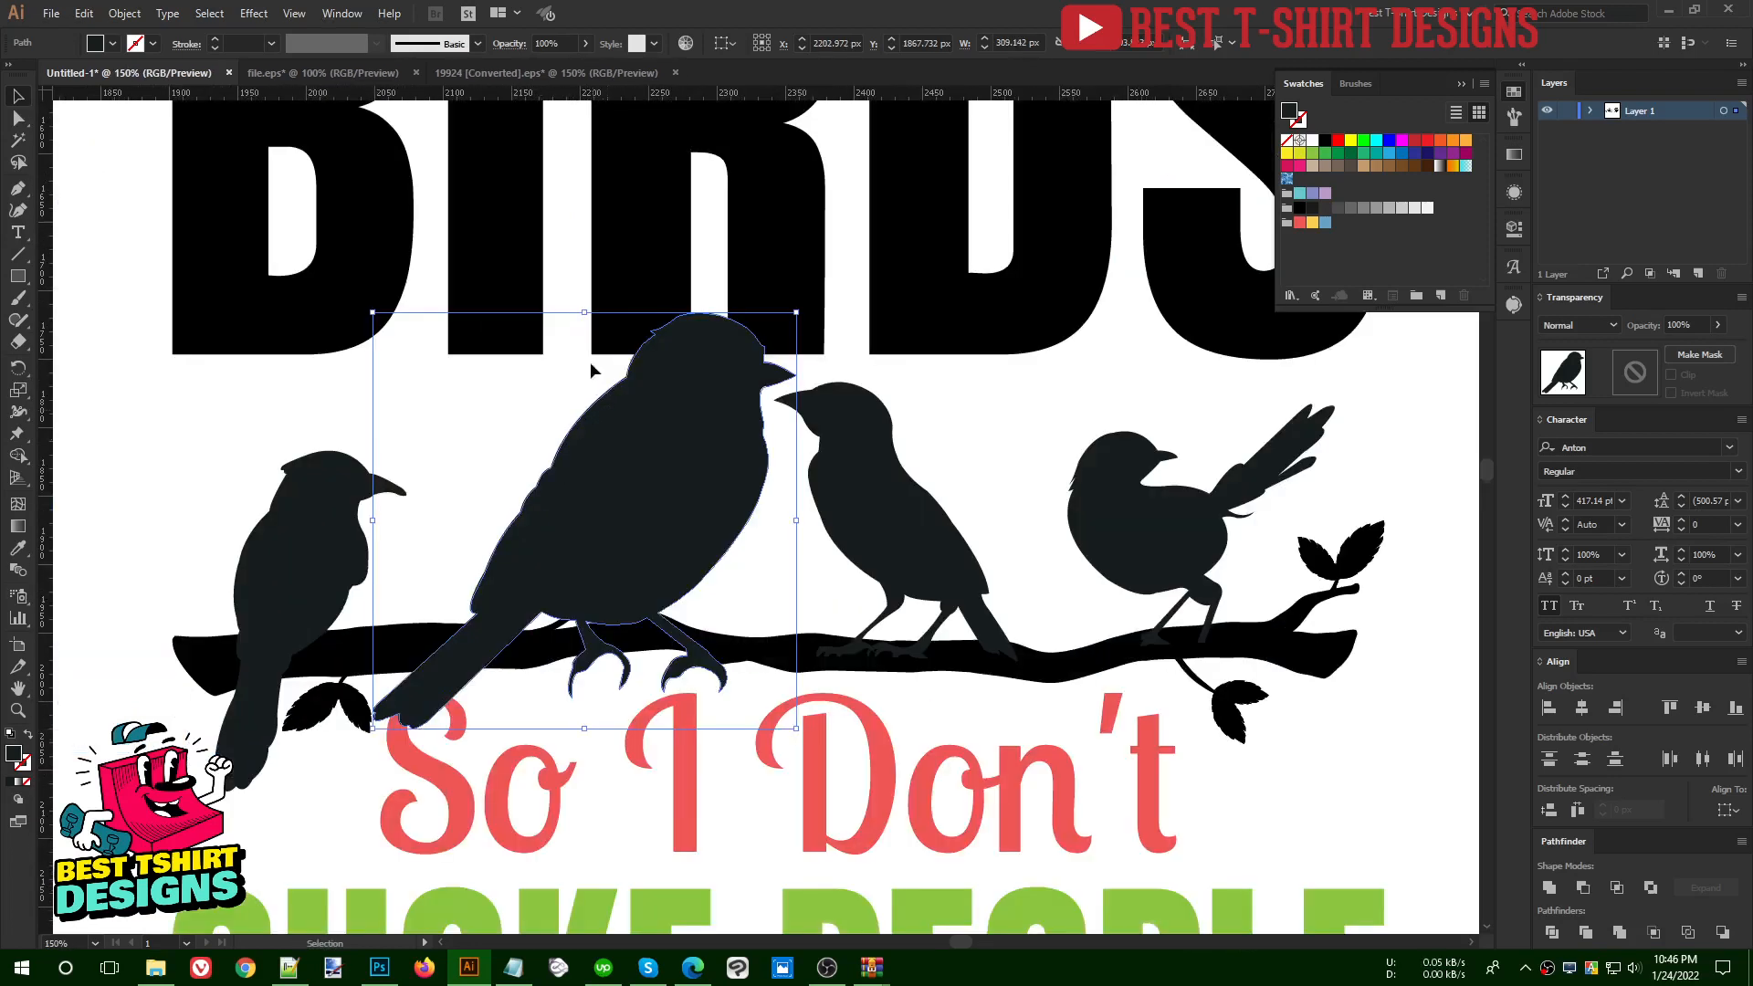
pyautogui.moveTo(584, 311); pyautogui.dragTo(589, 470)
pyautogui.moveTo(674, 548); pyautogui.dragTo(665, 491)
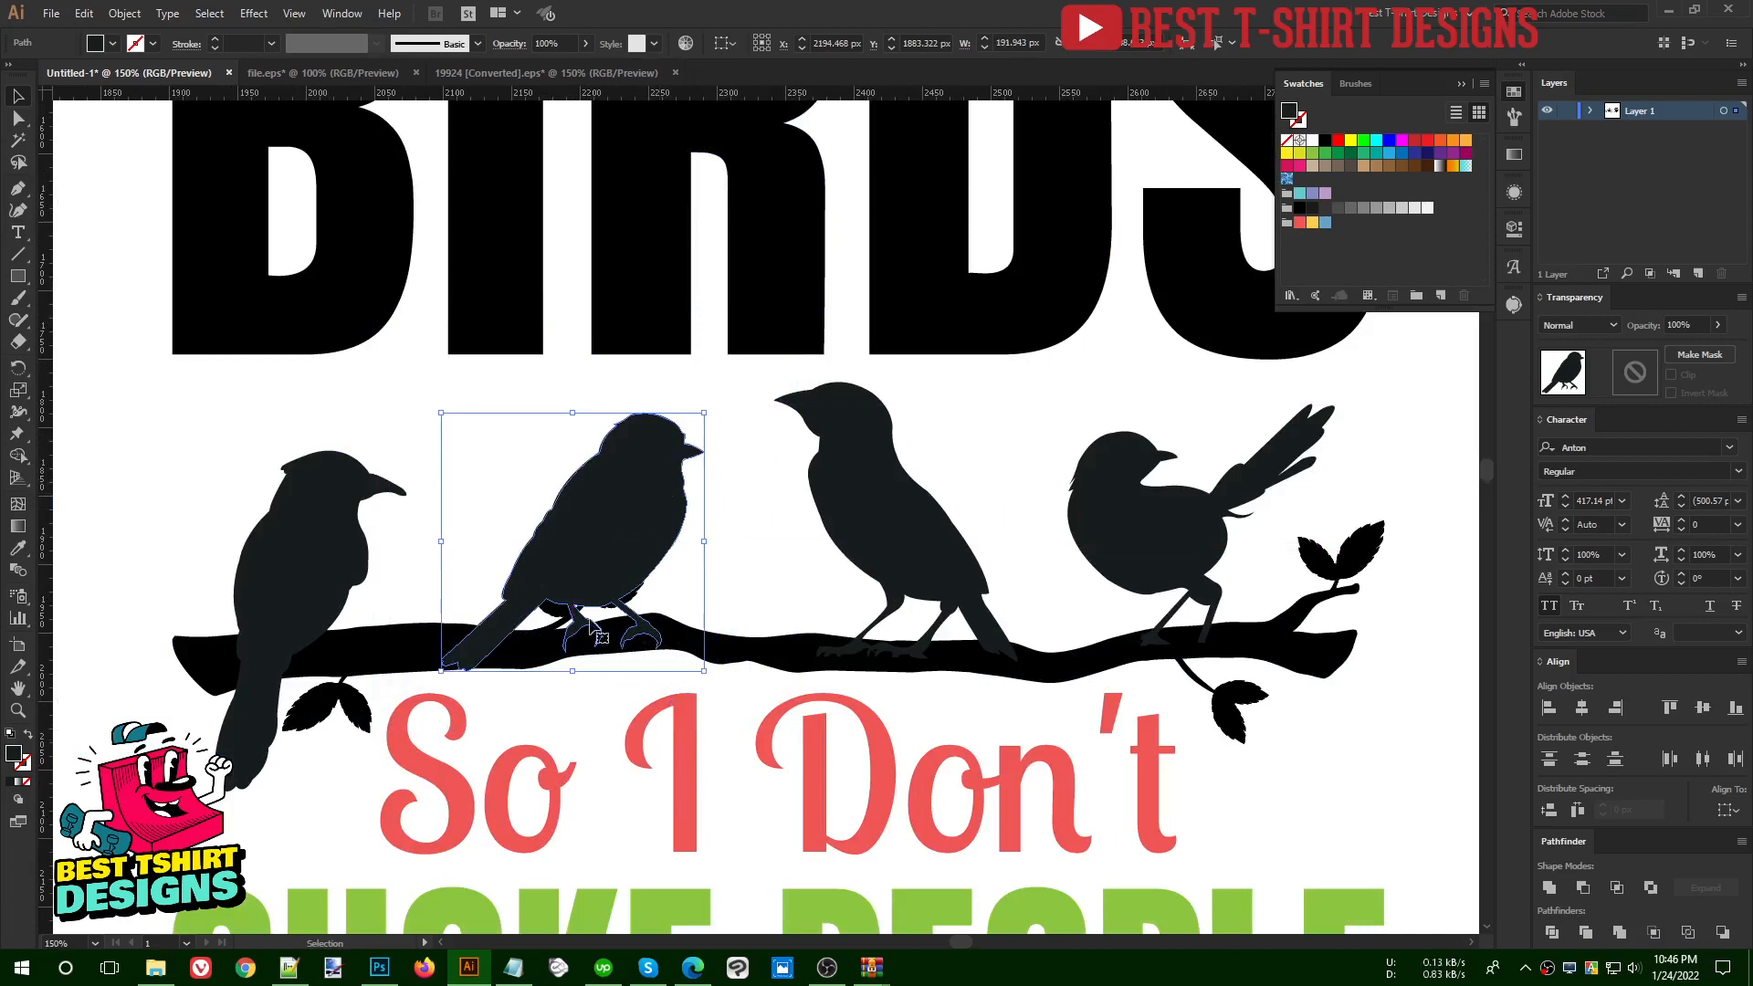
# - Move the upper leaf sprig along the branch into the gap between the two middle birds, within the branch group
pyautogui.doubleClick(571, 619)
pyautogui.moveTo(600, 628); pyautogui.dragTo(766, 632)
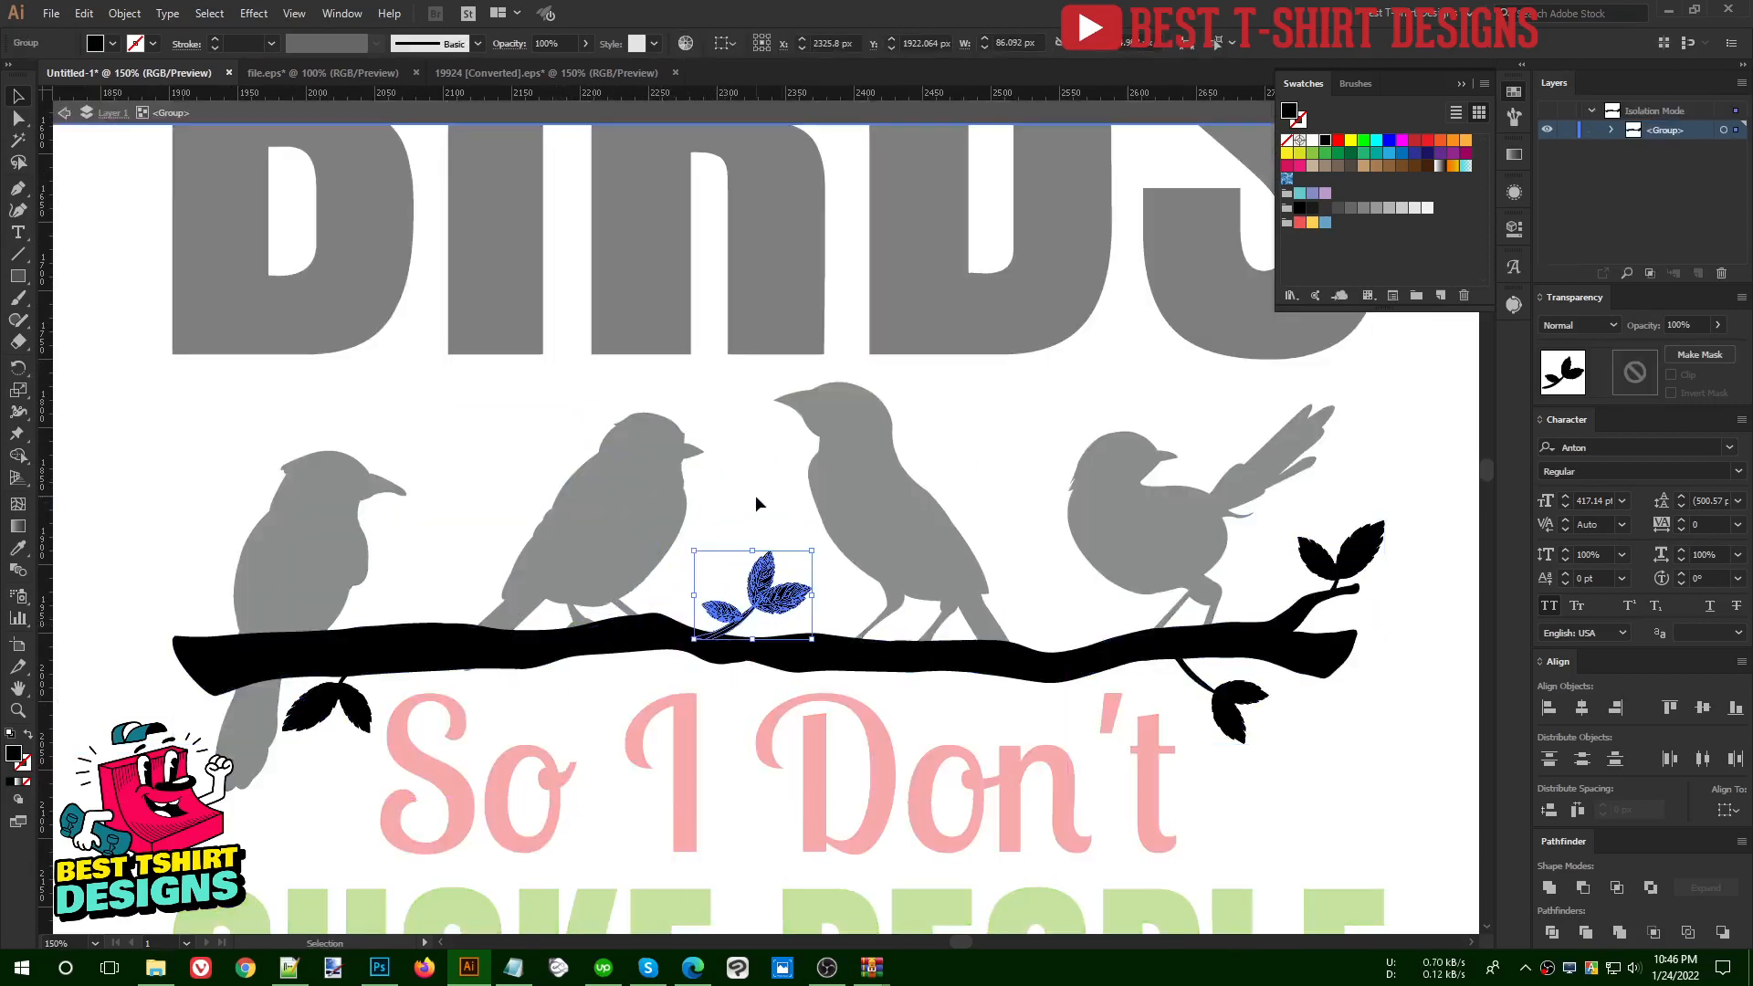
pyautogui.doubleClick(754, 504)
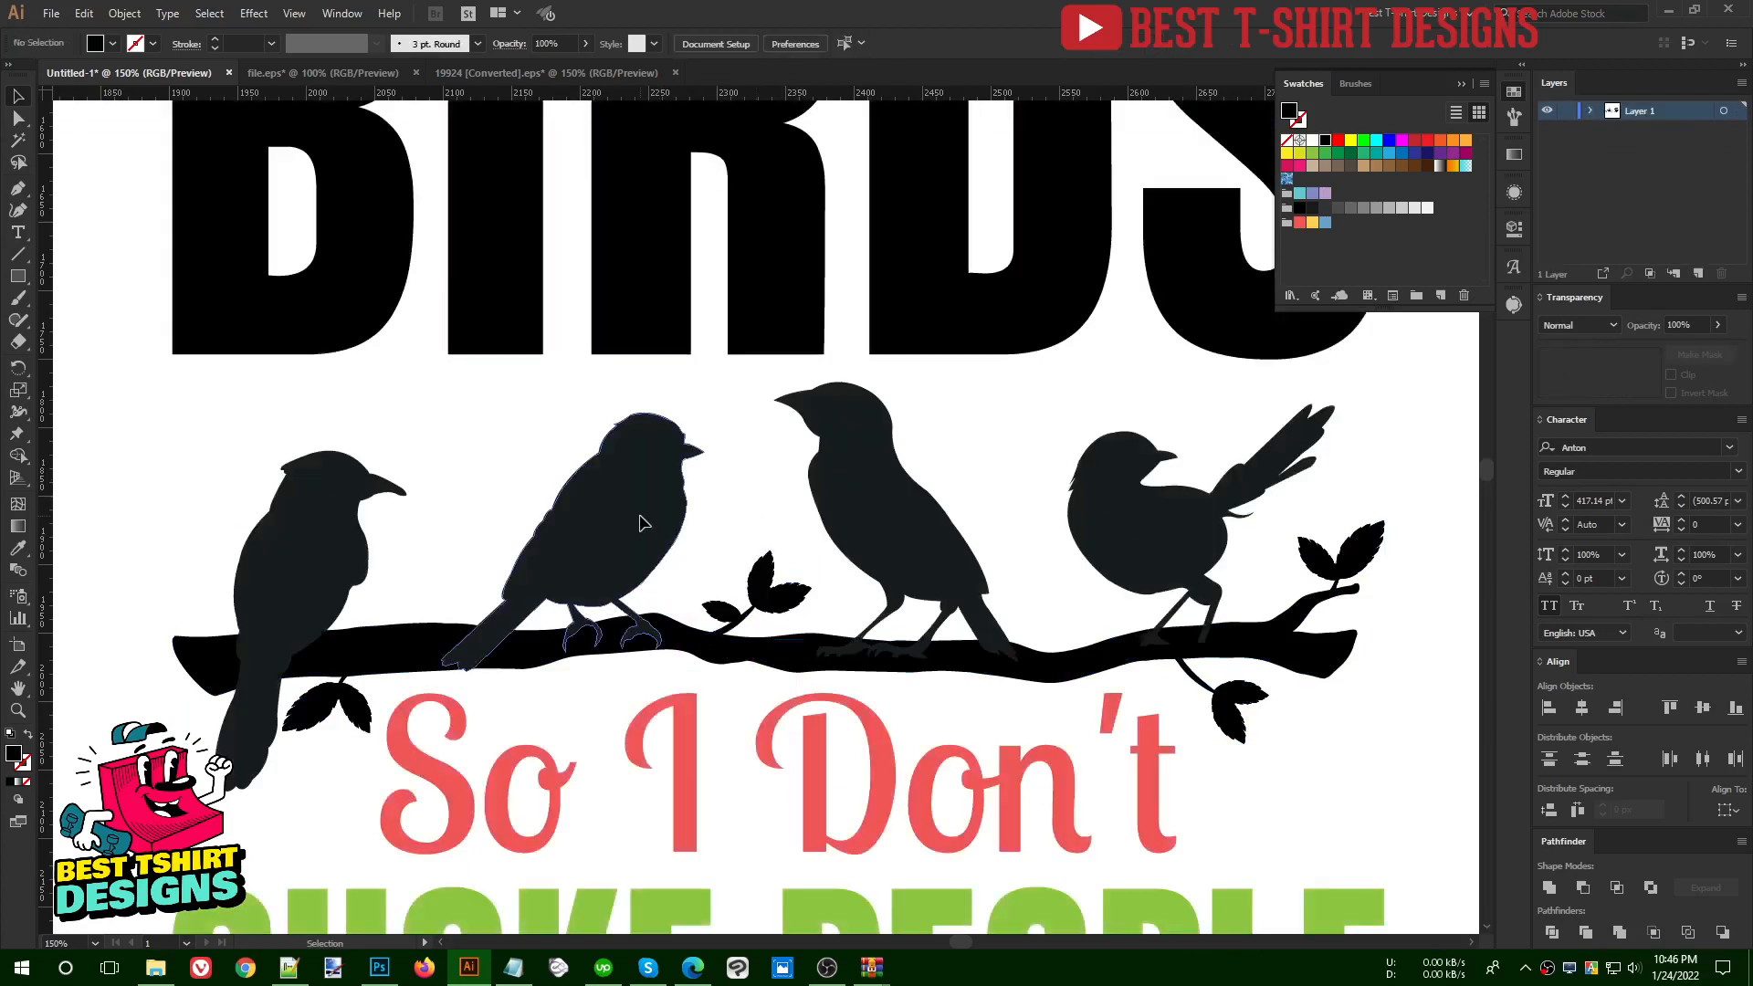
# - Nudge the right-facing middle bird down onto the branch and erase the parts of its claws hanging past the branch
pyautogui.click(640, 524)
pyautogui.press('Down')
pyautogui.press('Down')
pyautogui.press('Down')
pyautogui.press('Down')
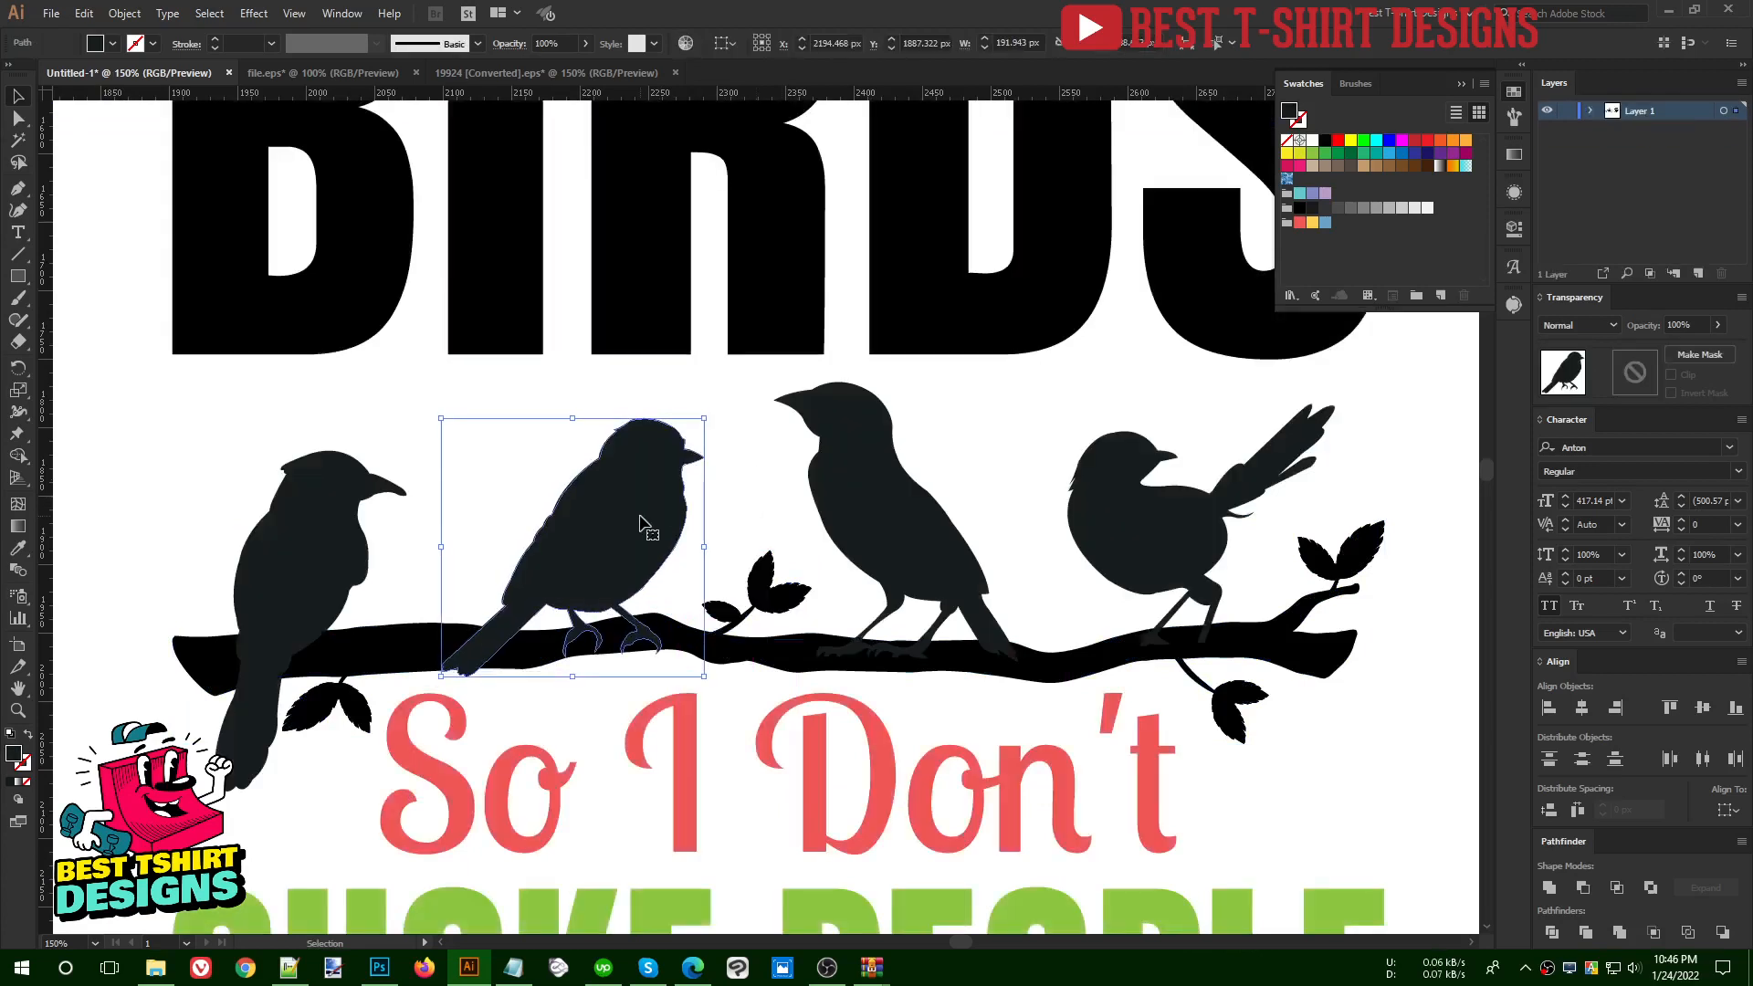
pyautogui.hotkey('shift', 'e')
pyautogui.moveTo(699, 669); pyautogui.dragTo(579, 680)
pyautogui.press('v')
pyautogui.click(751, 521)
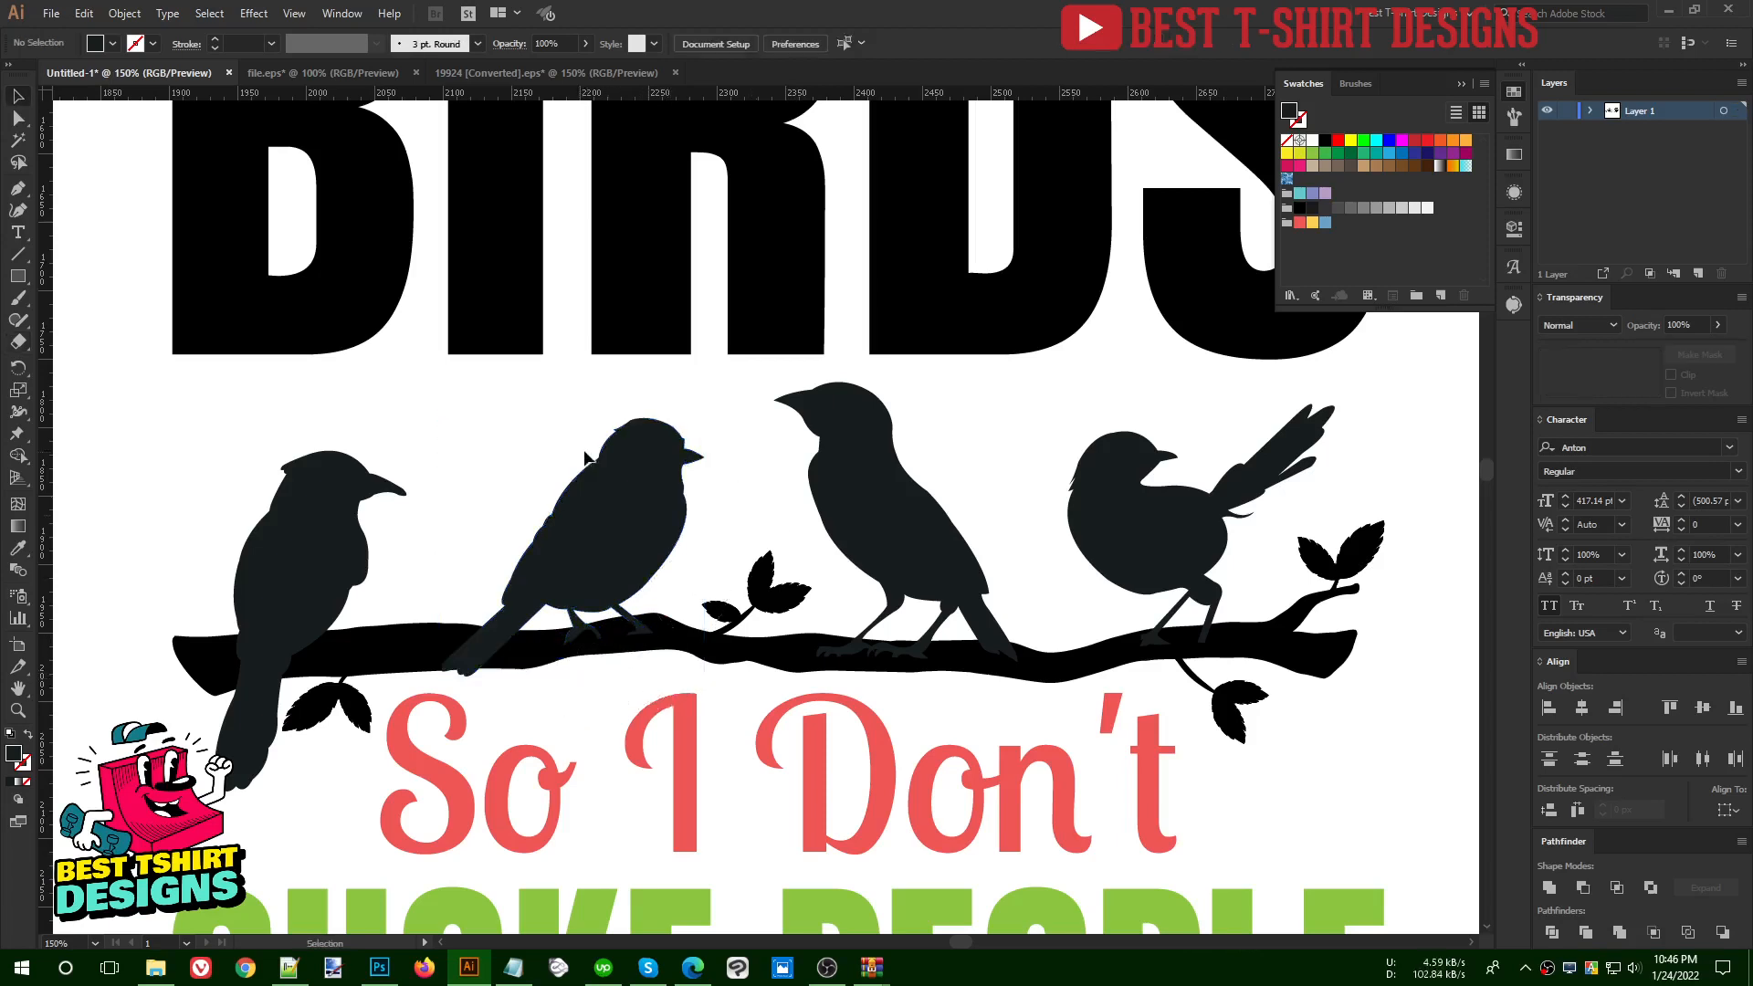
# - Try offsetting the outlines of the two middle bird silhouettes by 10 px with Offset Path
pyautogui.scroll(-1, 593, 461)
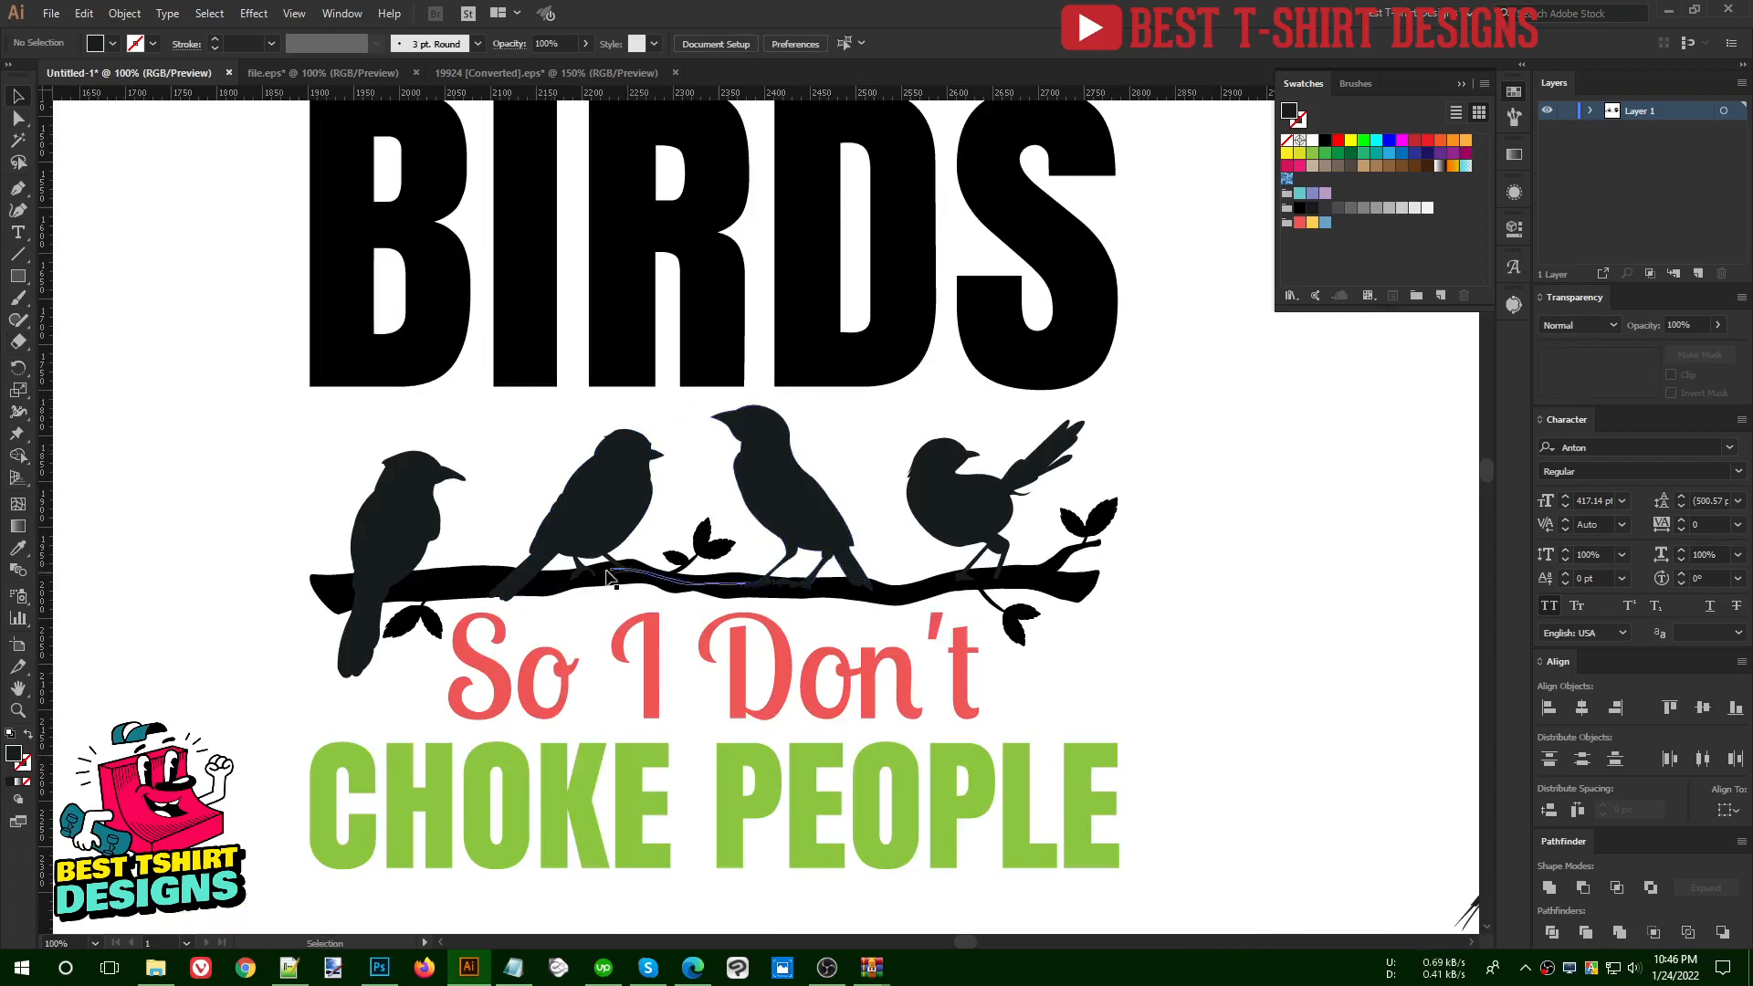
pyautogui.moveTo(382, 608); pyautogui.dragTo(383, 608)
pyautogui.scroll(1, 384, 608)
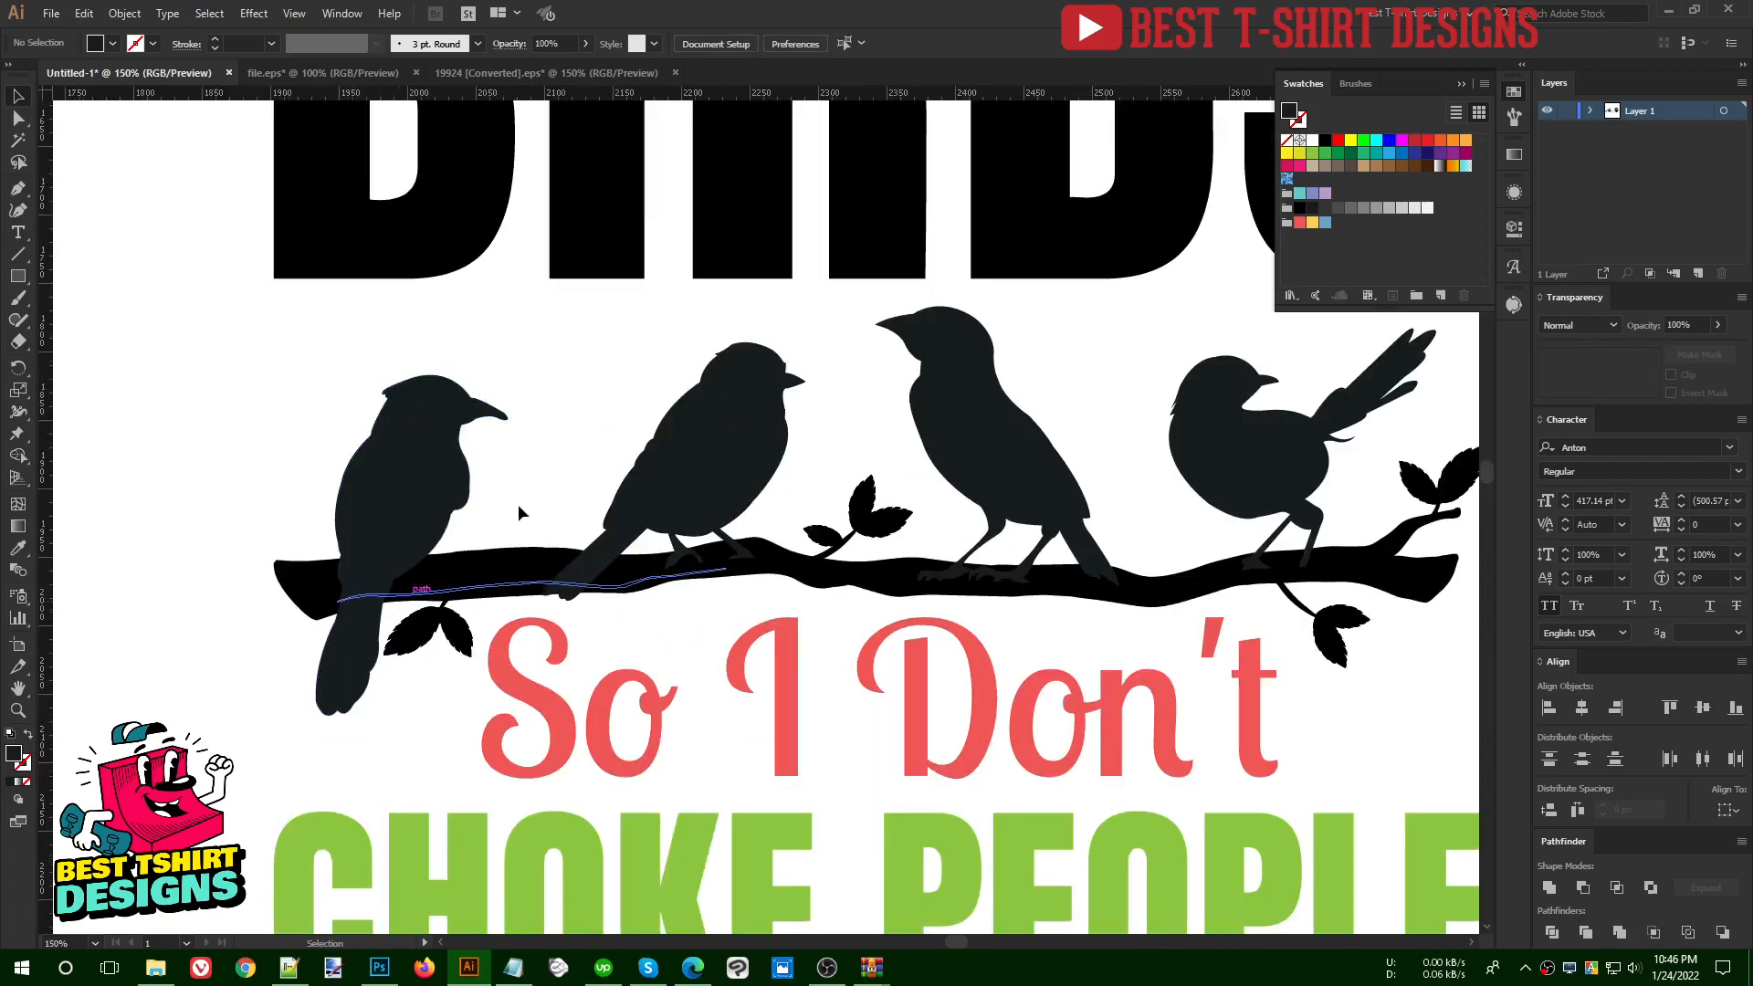
pyautogui.click(607, 507)
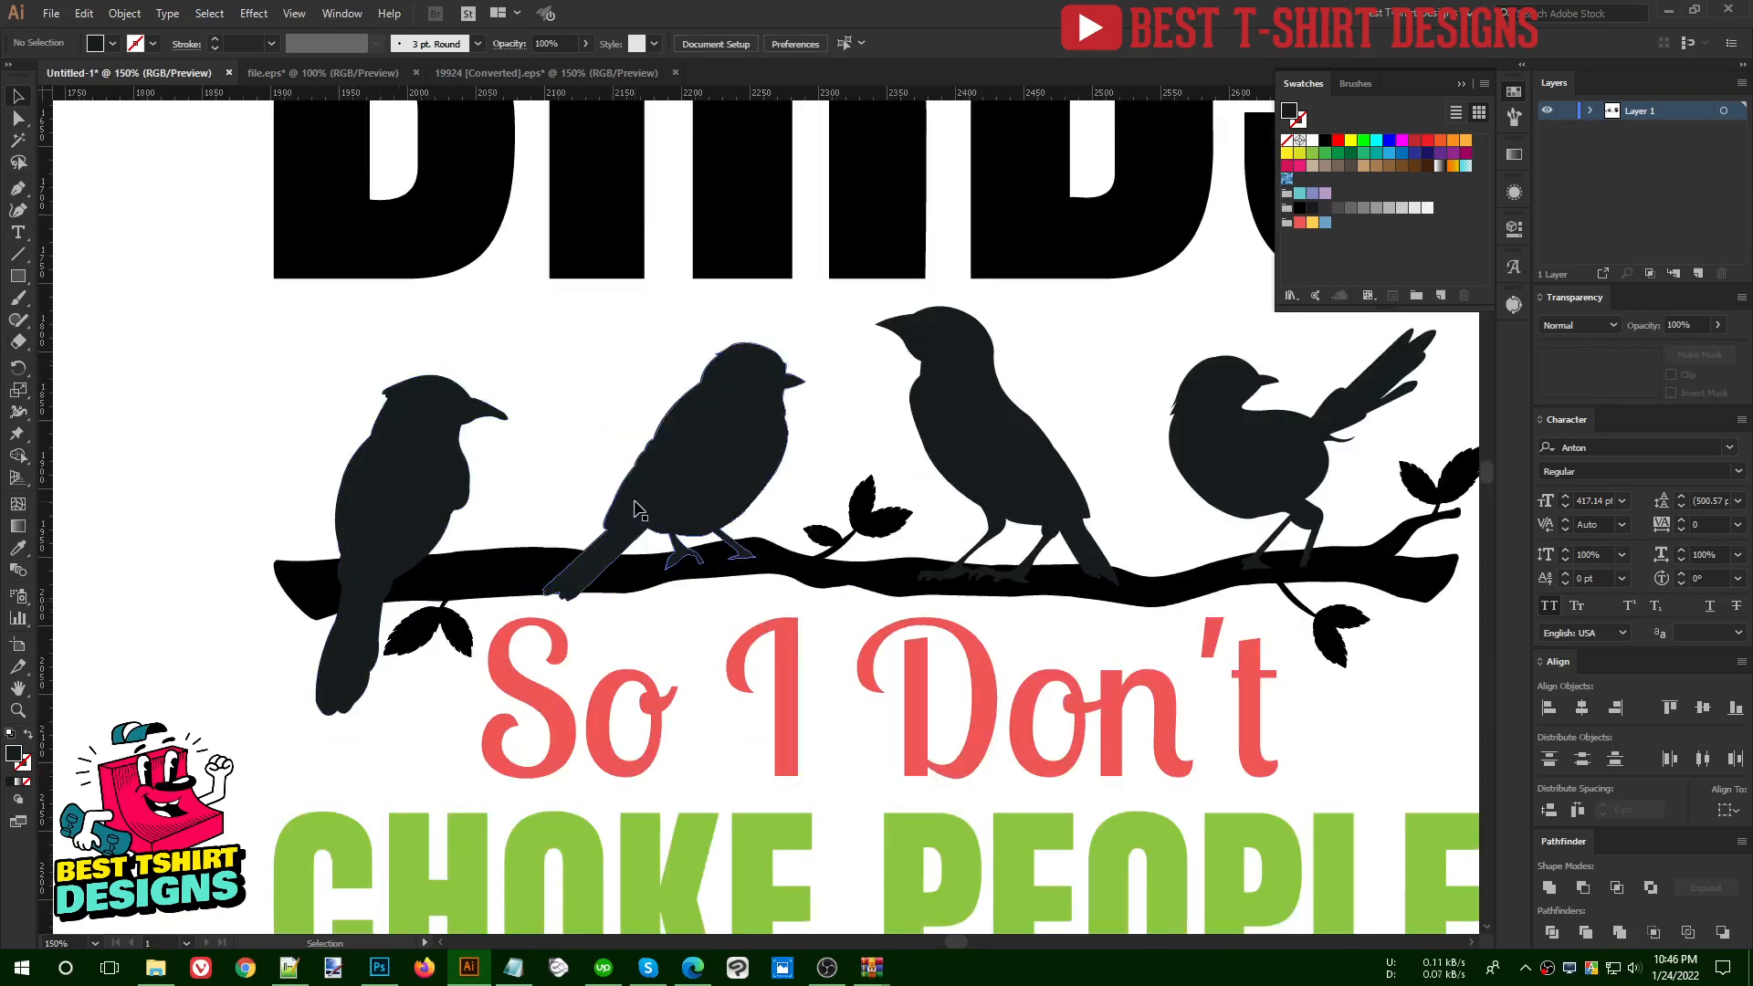
pyautogui.keyDown('shift'); pyautogui.click(1022, 482); pyautogui.keyUp('shift')
pyautogui.hotkey('ctrl', 'alt', 'o')
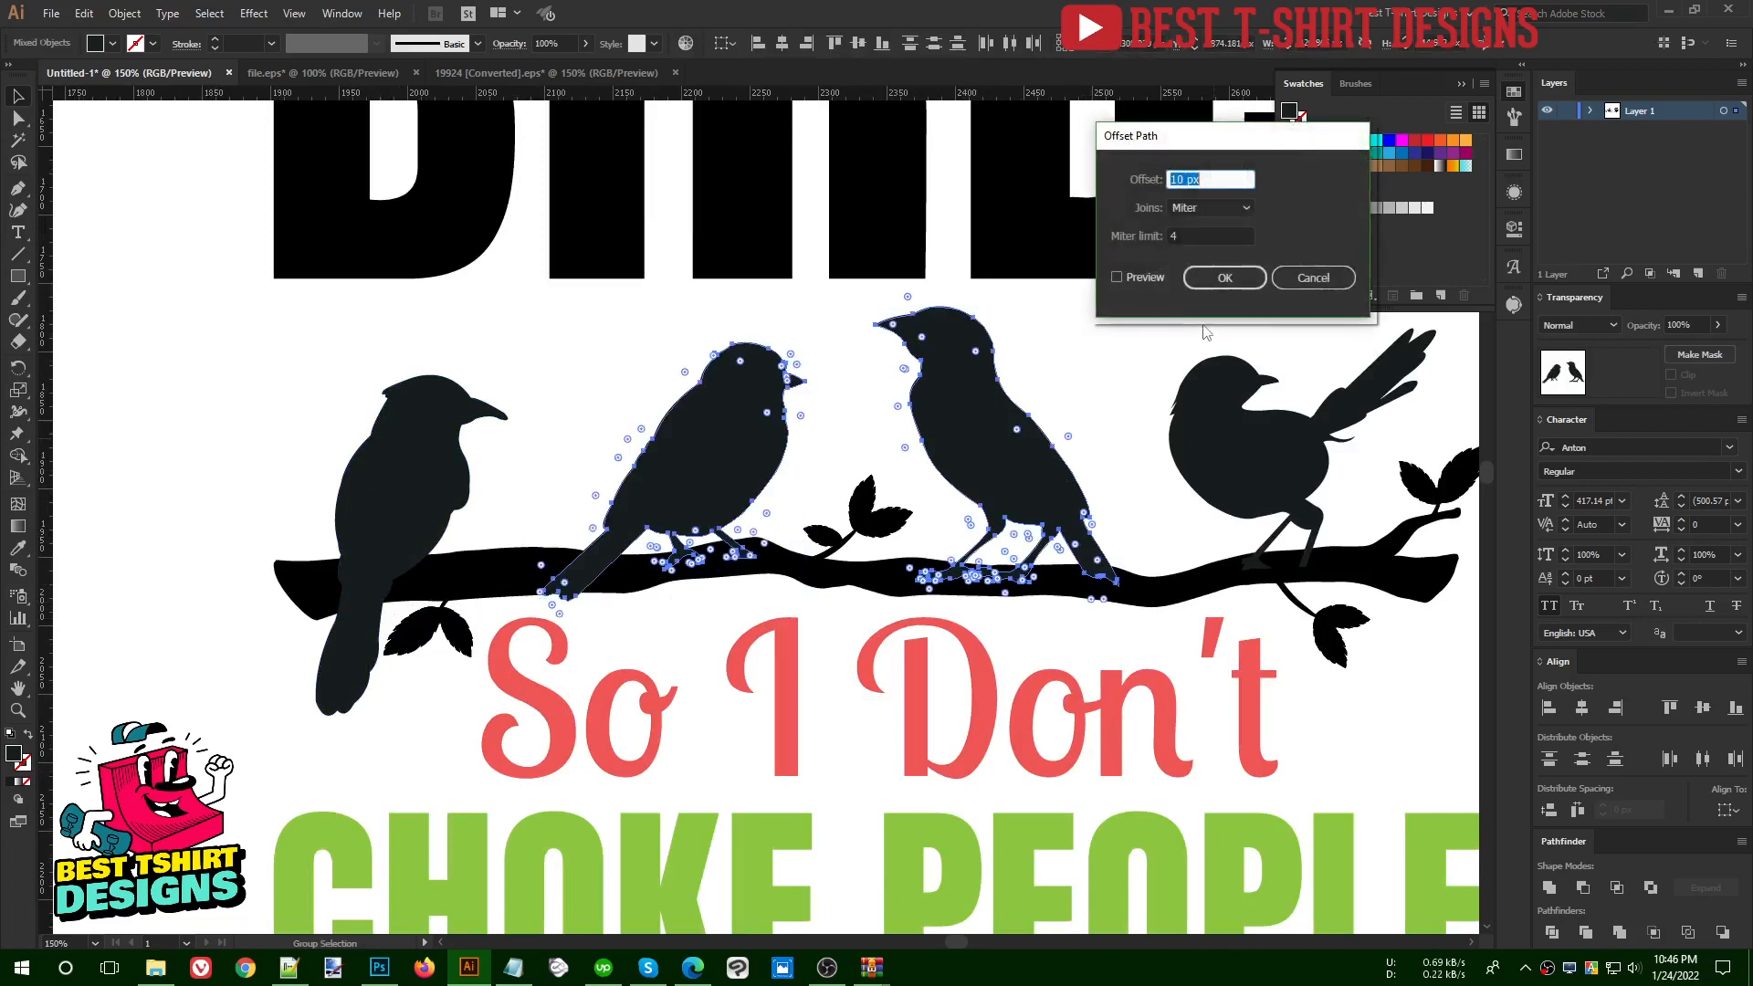
pyautogui.click(1138, 276)
pyautogui.click(1225, 278)
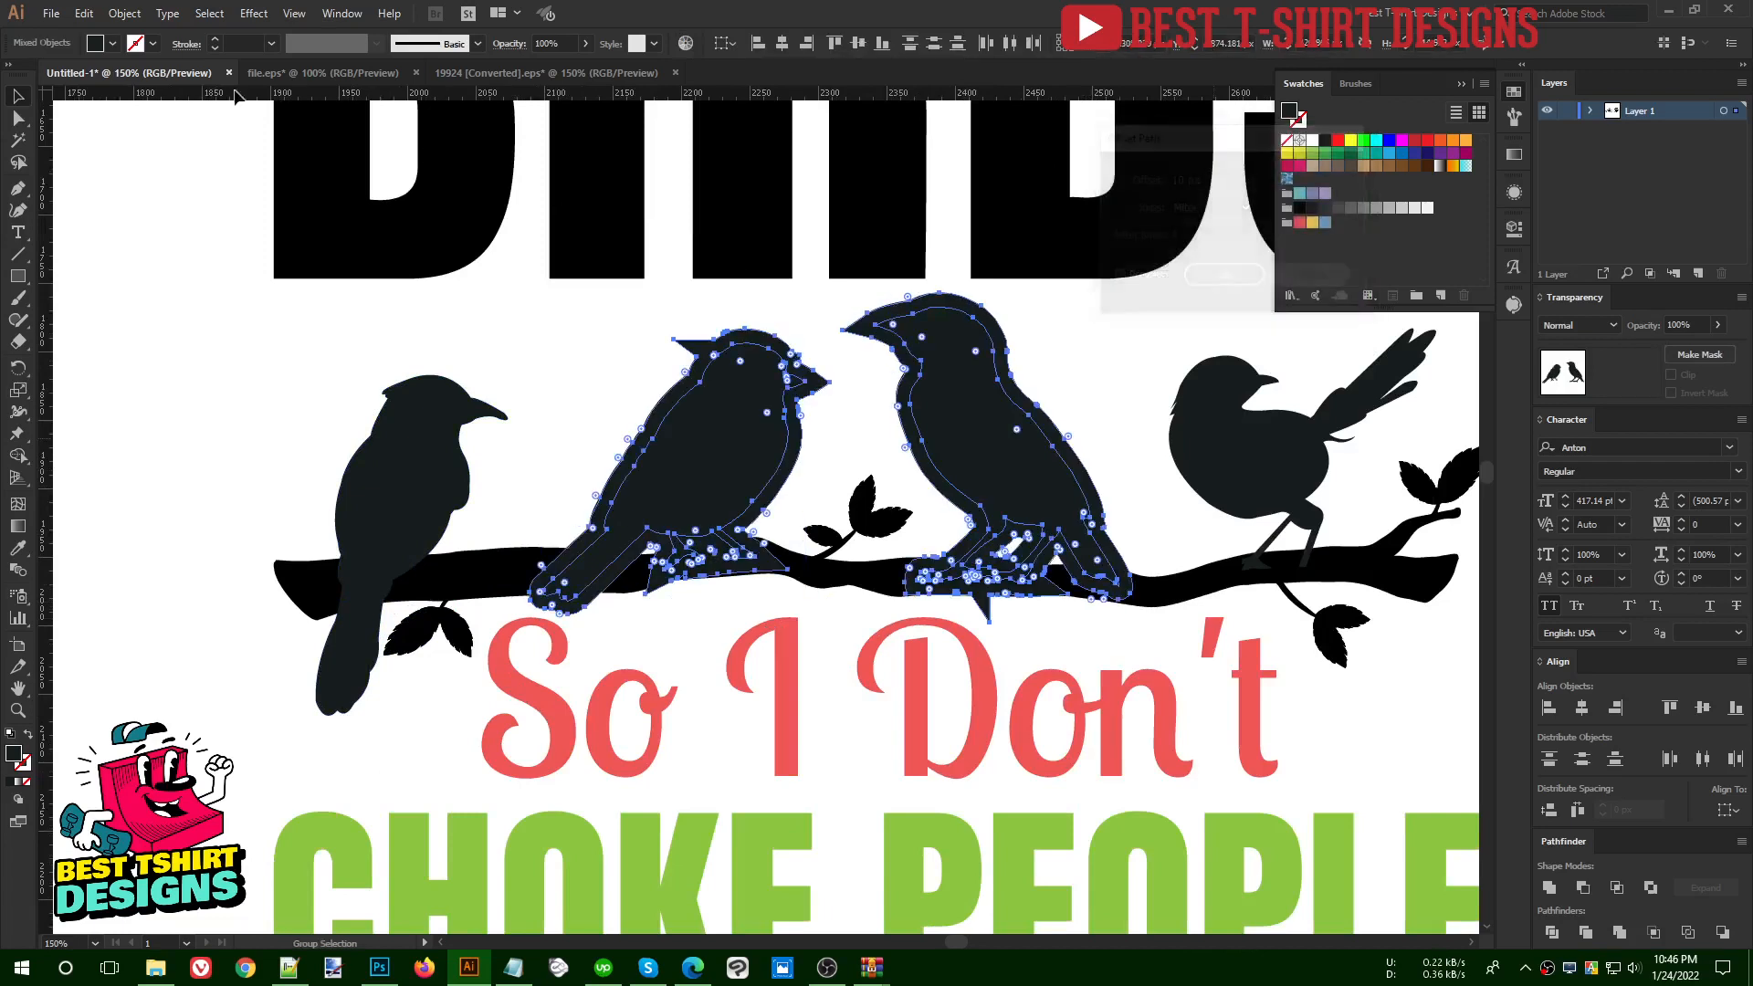
# - Offset the outlines of the two middle bird silhouettes by 4 px with mitered joins
pyautogui.click(121, 13)
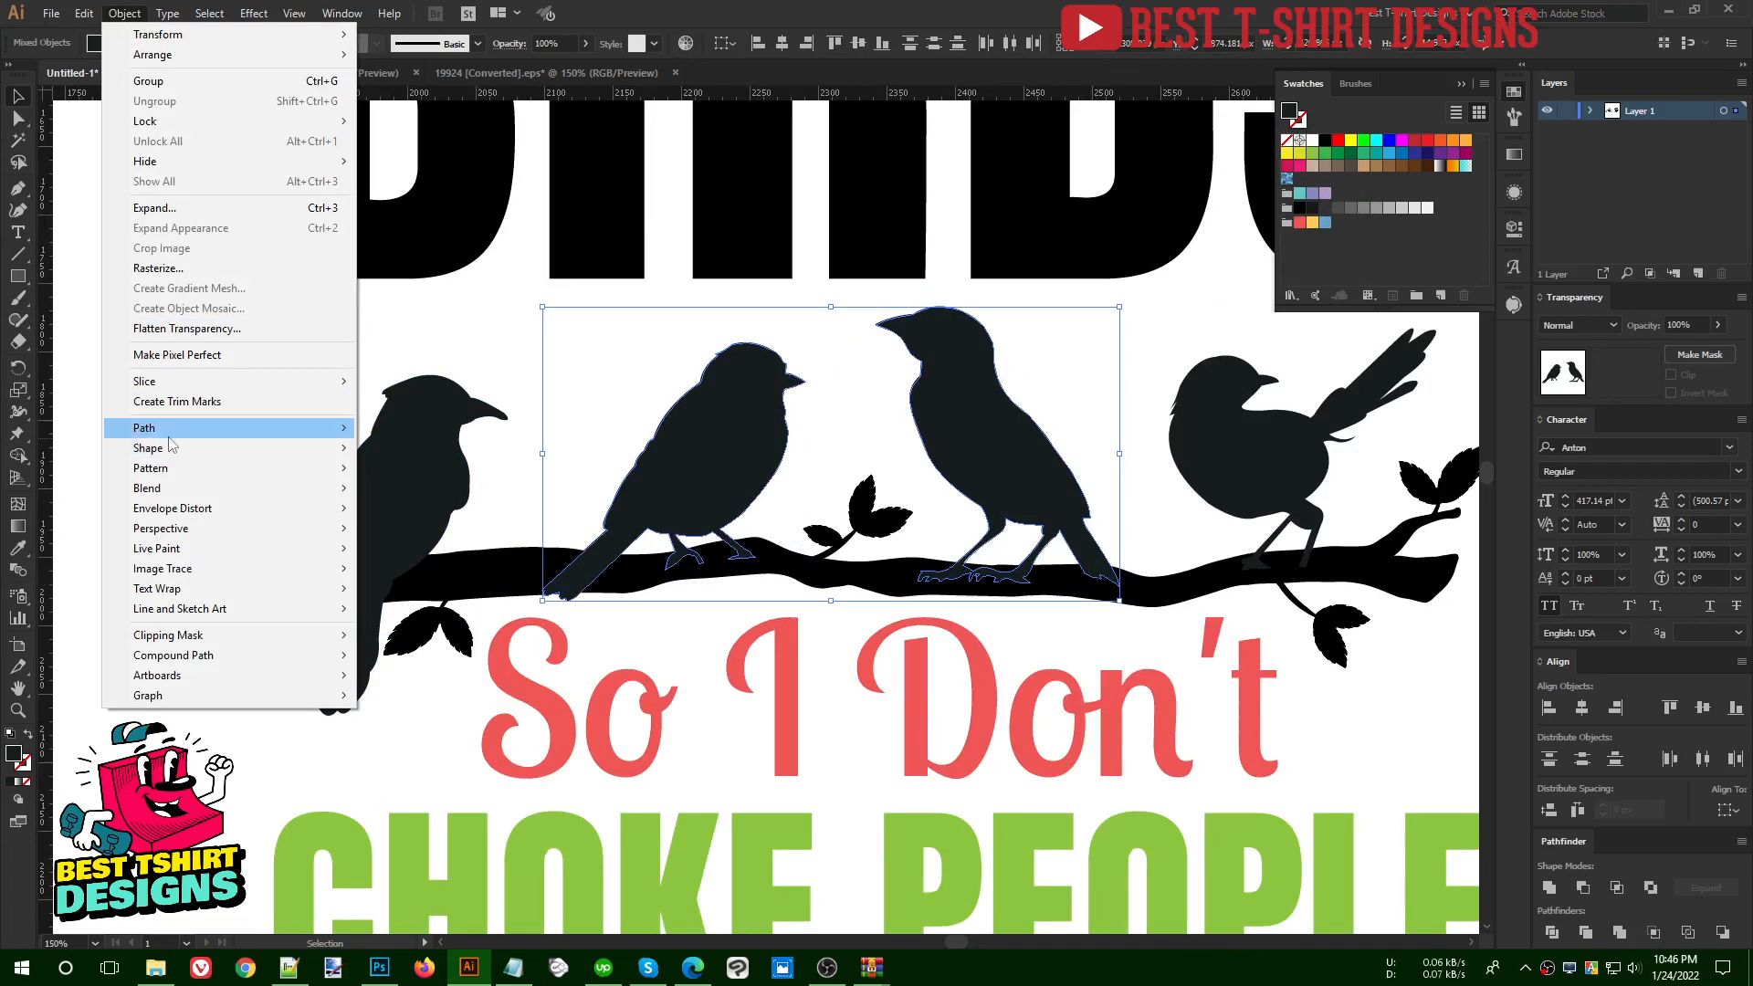
pyautogui.moveTo(338, 427)
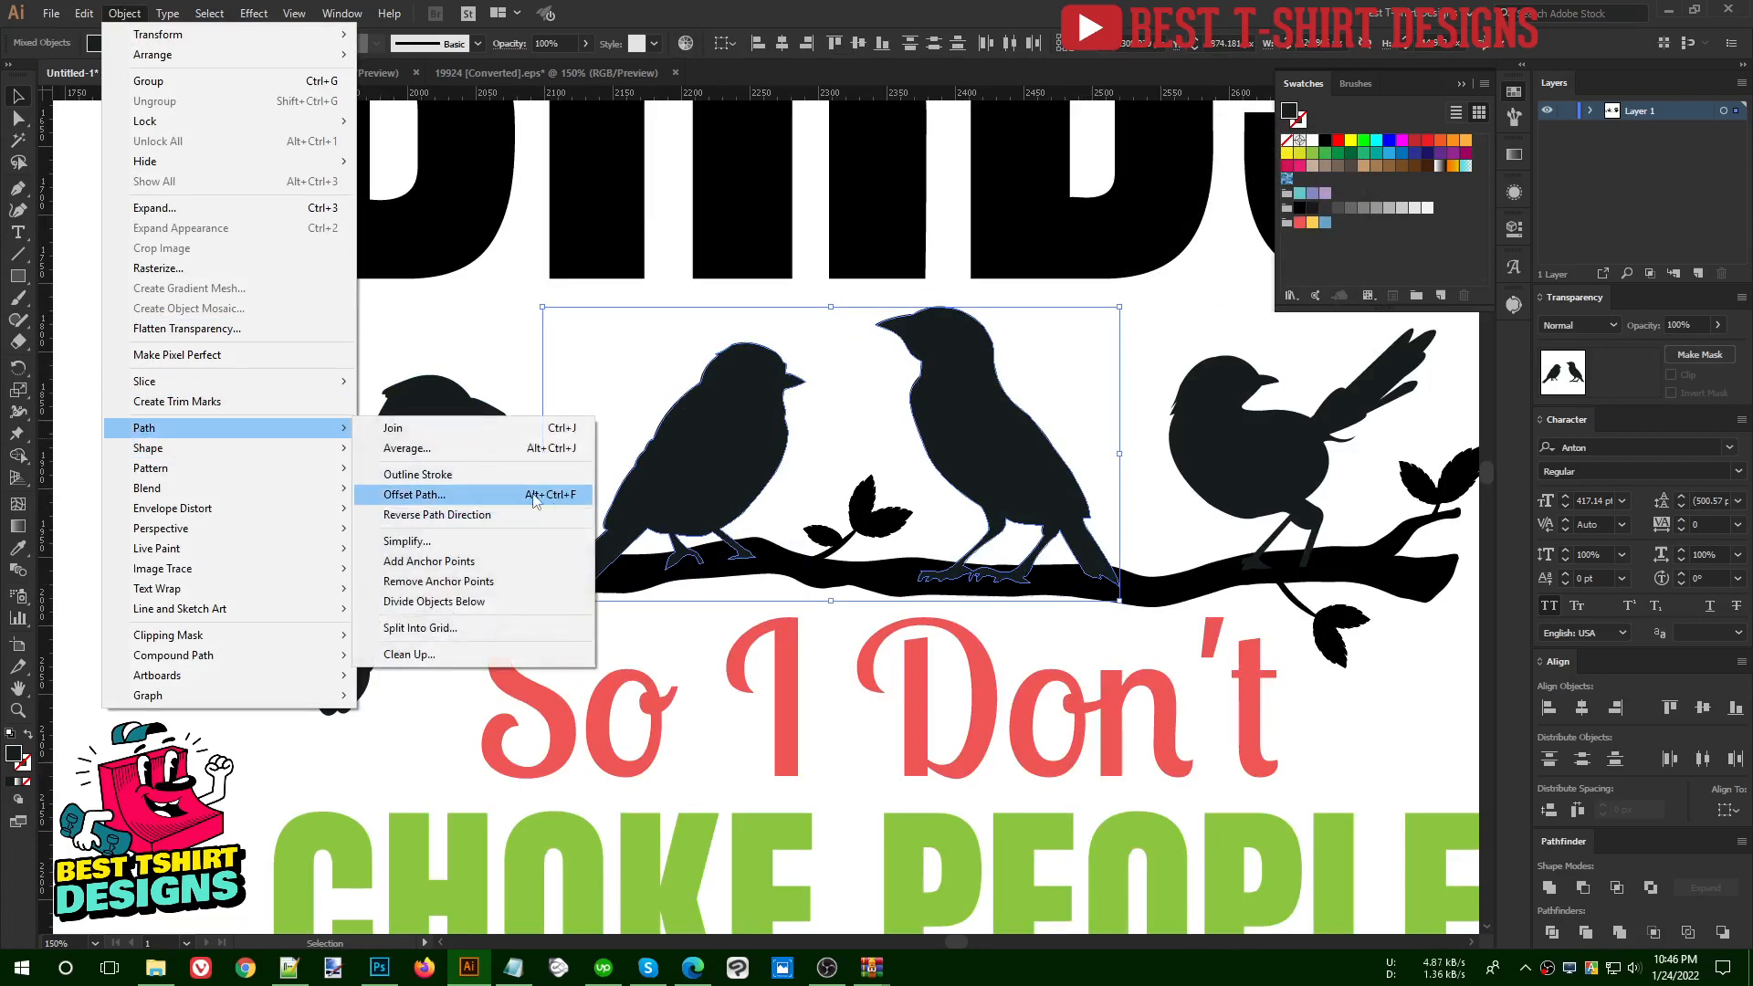
pyautogui.click(483, 501)
pyautogui.click(1197, 181)
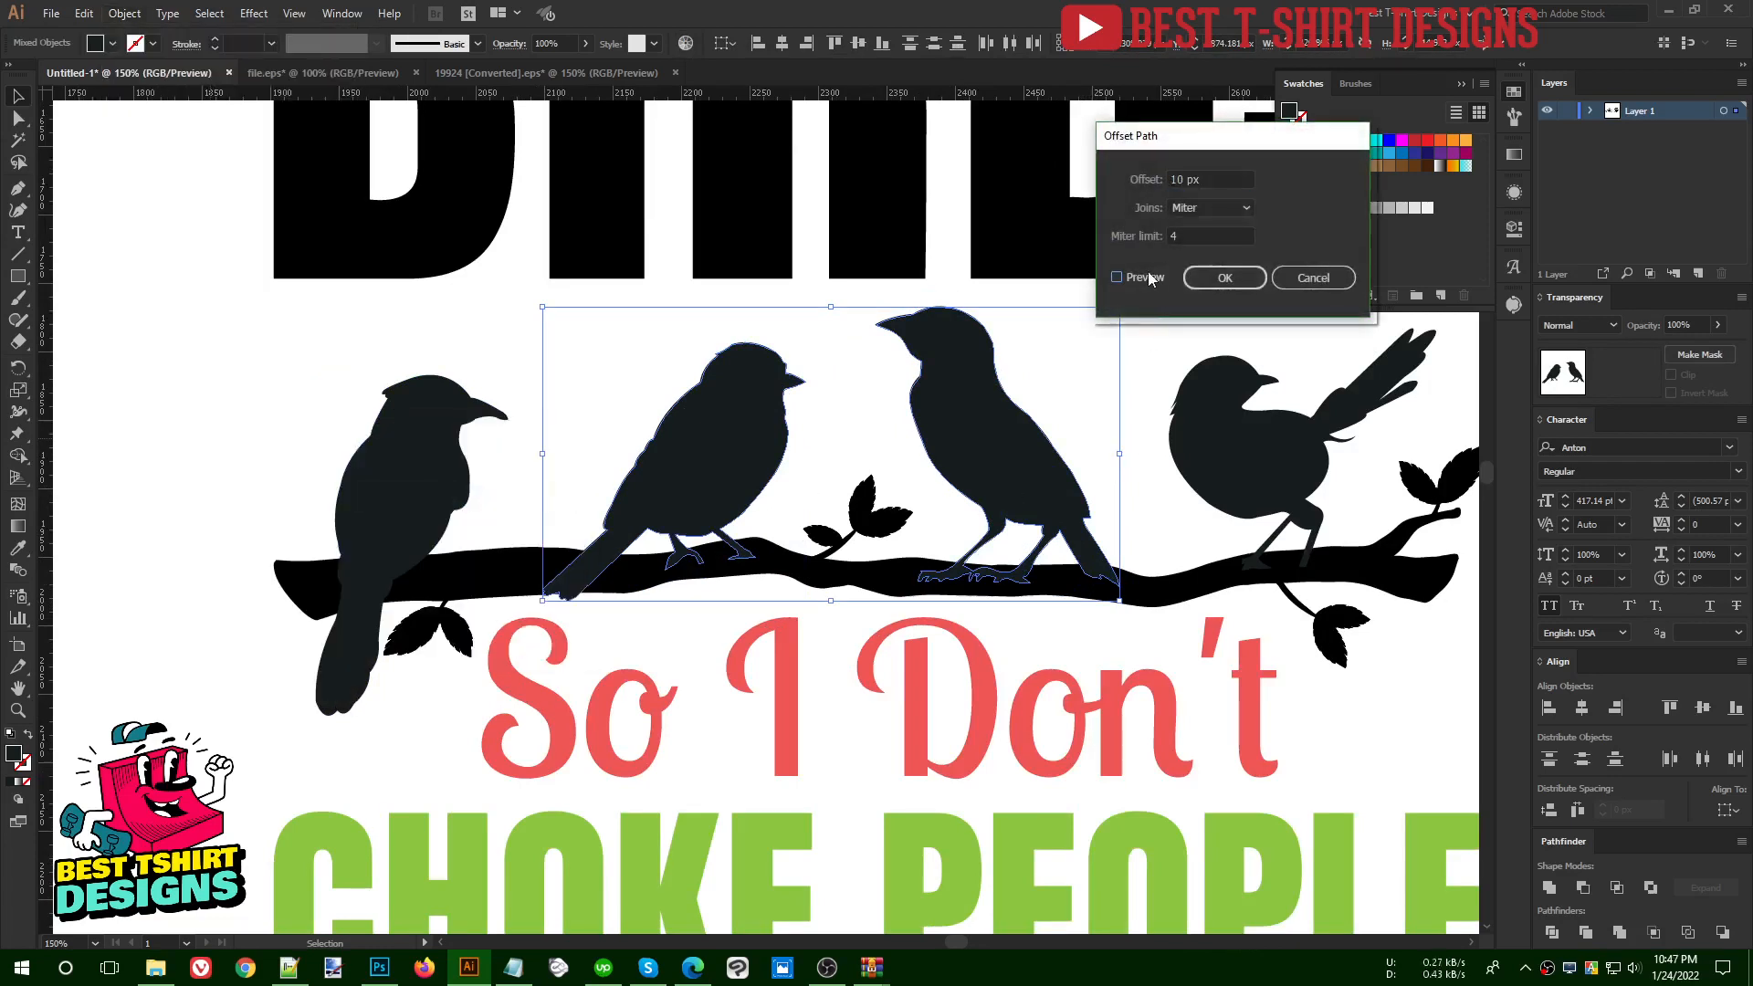
pyautogui.press('Down')
pyautogui.press('Down')
pyautogui.press('Down')
pyautogui.press('Down')
pyautogui.press('Down')
pyautogui.press('Down')
pyautogui.press('Down')
pyautogui.press('Up')
pyautogui.click(1224, 278)
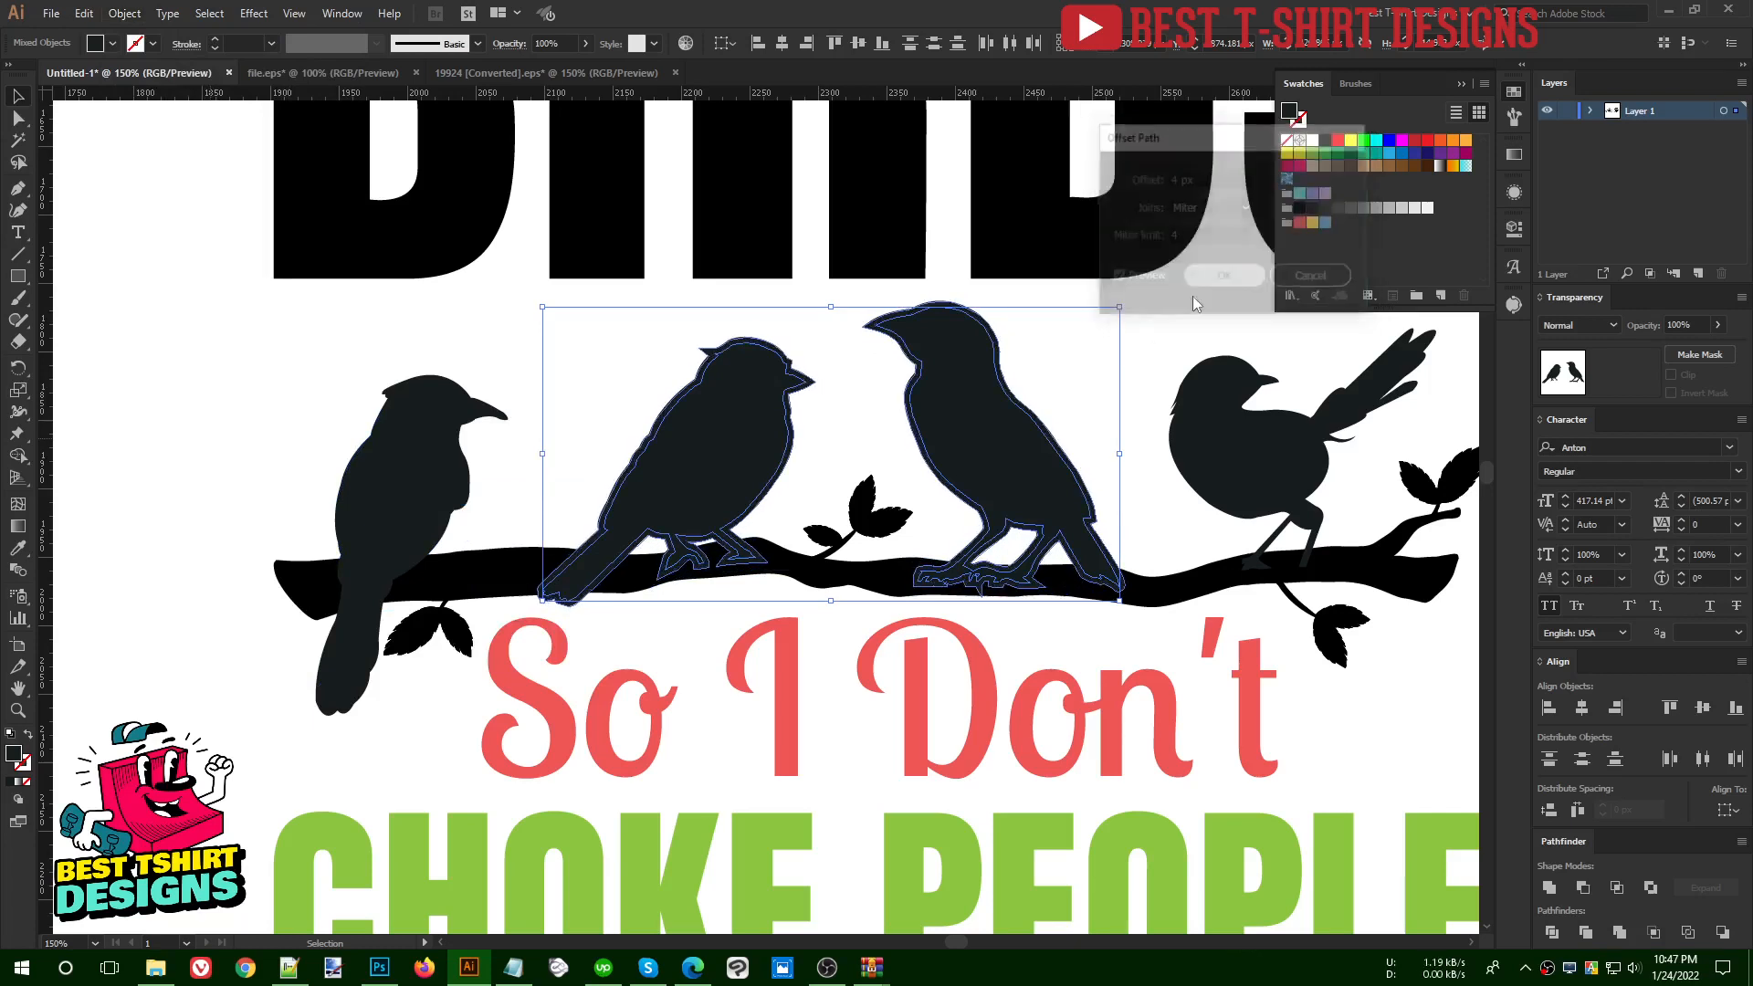
# - Cut the offset bird outlines and paste them in place into a new opacity mask on the branch group, without clipping
pyautogui.press('a')
pyautogui.hotkey('ctrl', 'x')
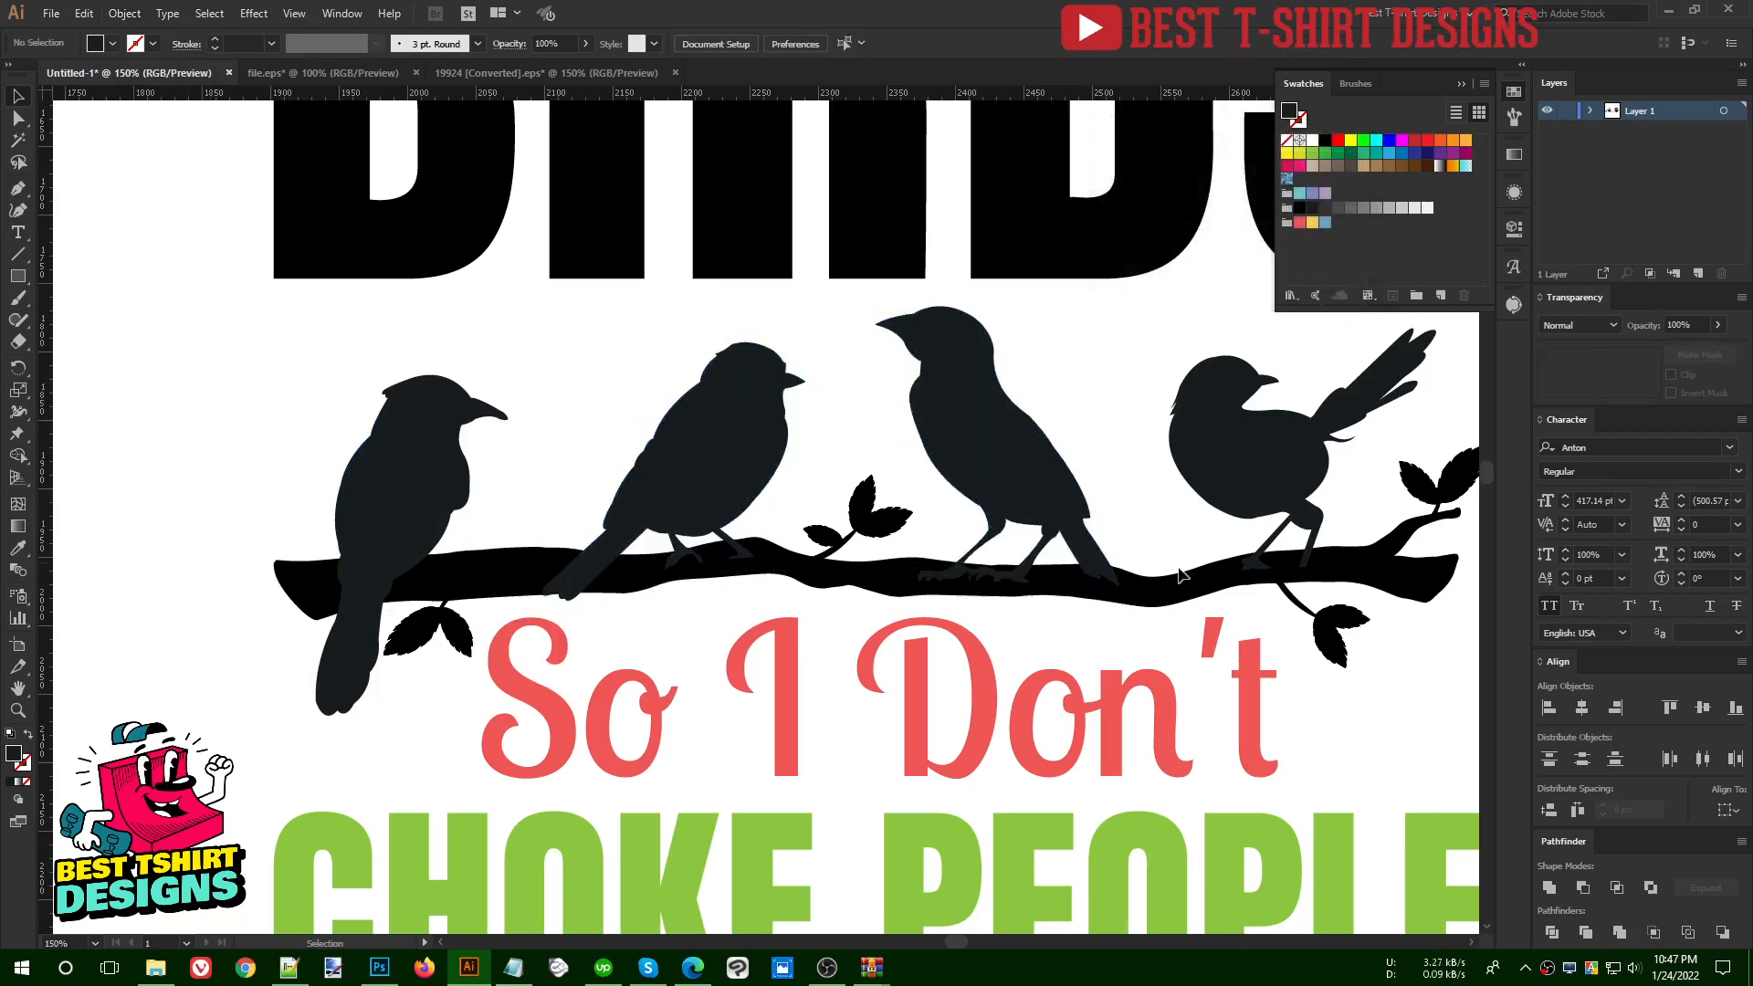
pyautogui.click(1180, 582)
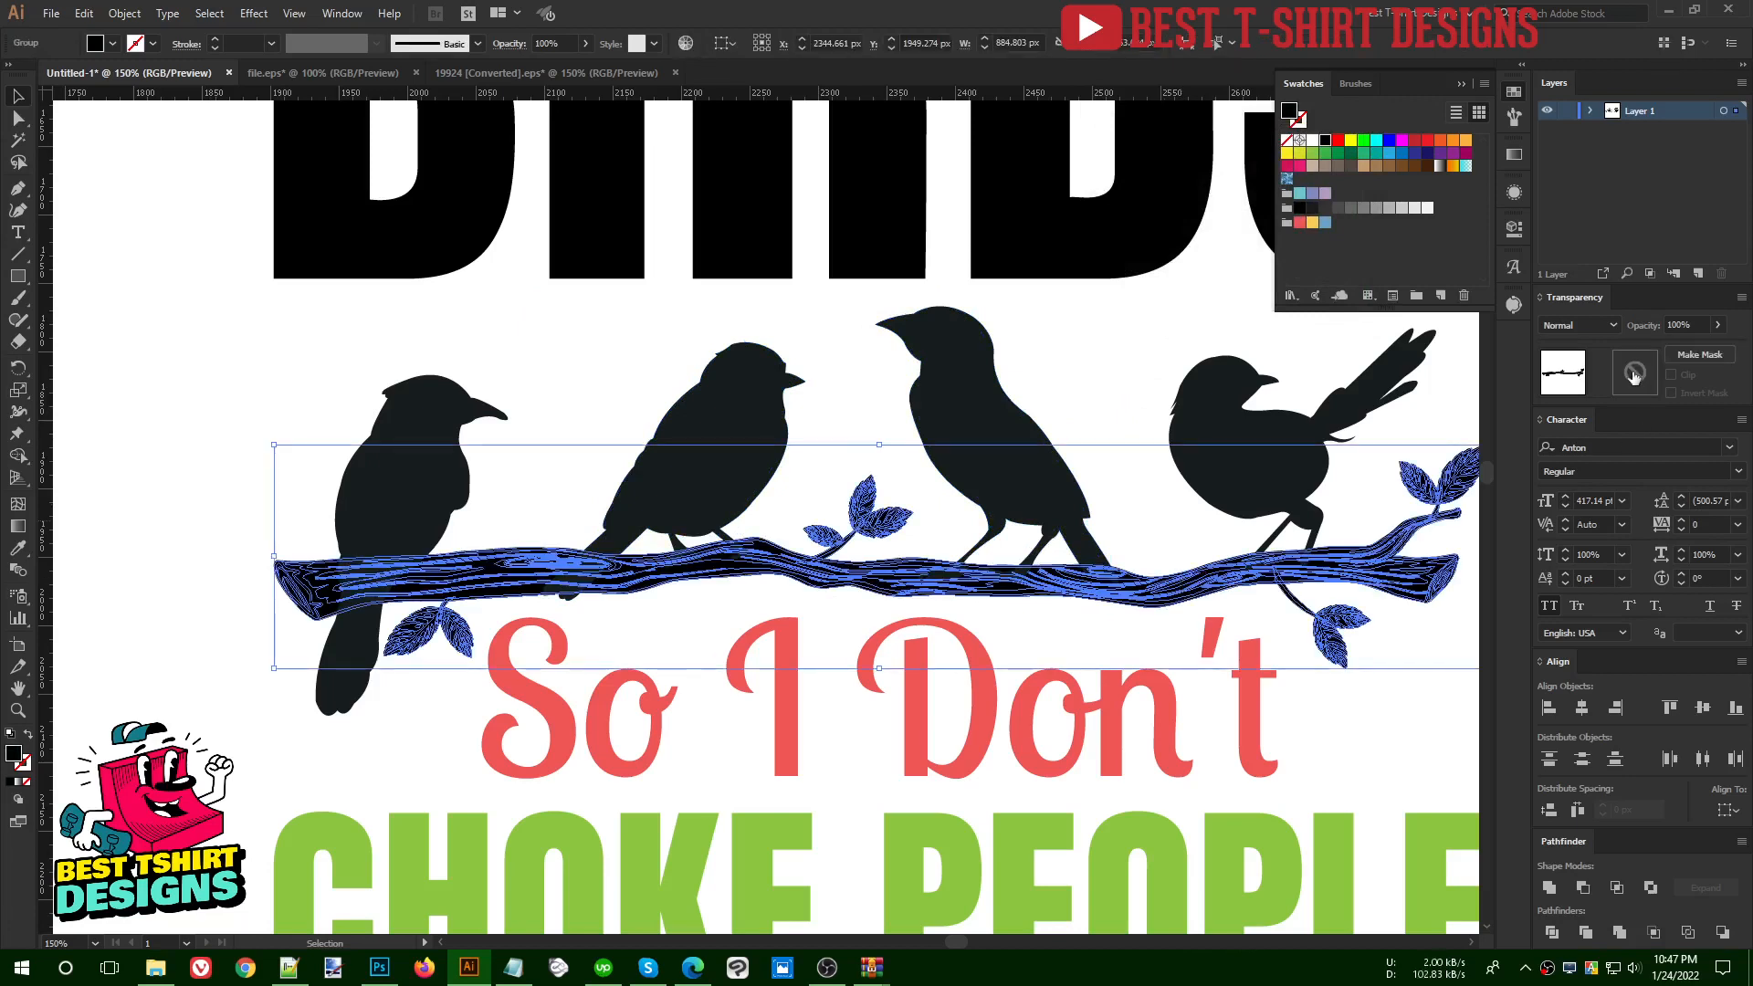
pyautogui.click(1635, 375)
pyautogui.hotkey('ctrl', 'f')
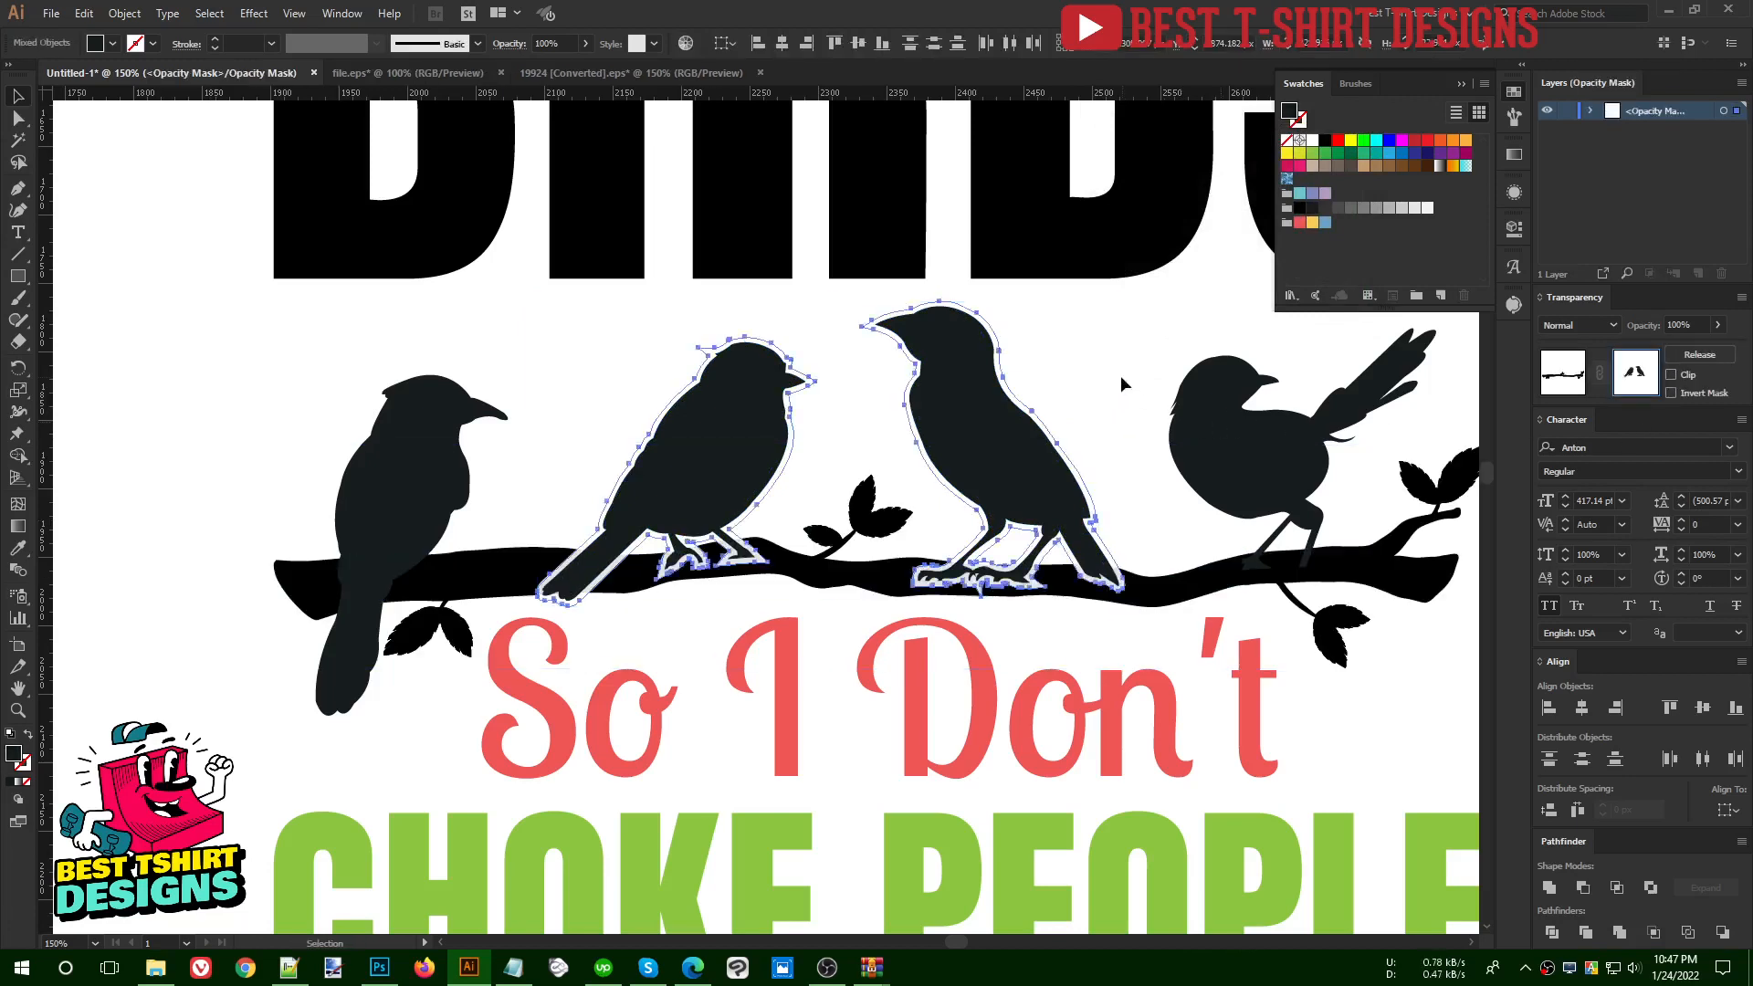
# - Fill the two bird outlines inside the branch's opacity mask with pure black so they cut fully through the branch
pyautogui.click(1120, 375)
pyautogui.click(661, 436)
pyautogui.keyDown('shift'); pyautogui.click(970, 448); pyautogui.keyUp('shift')
pyautogui.click(1071, 415)
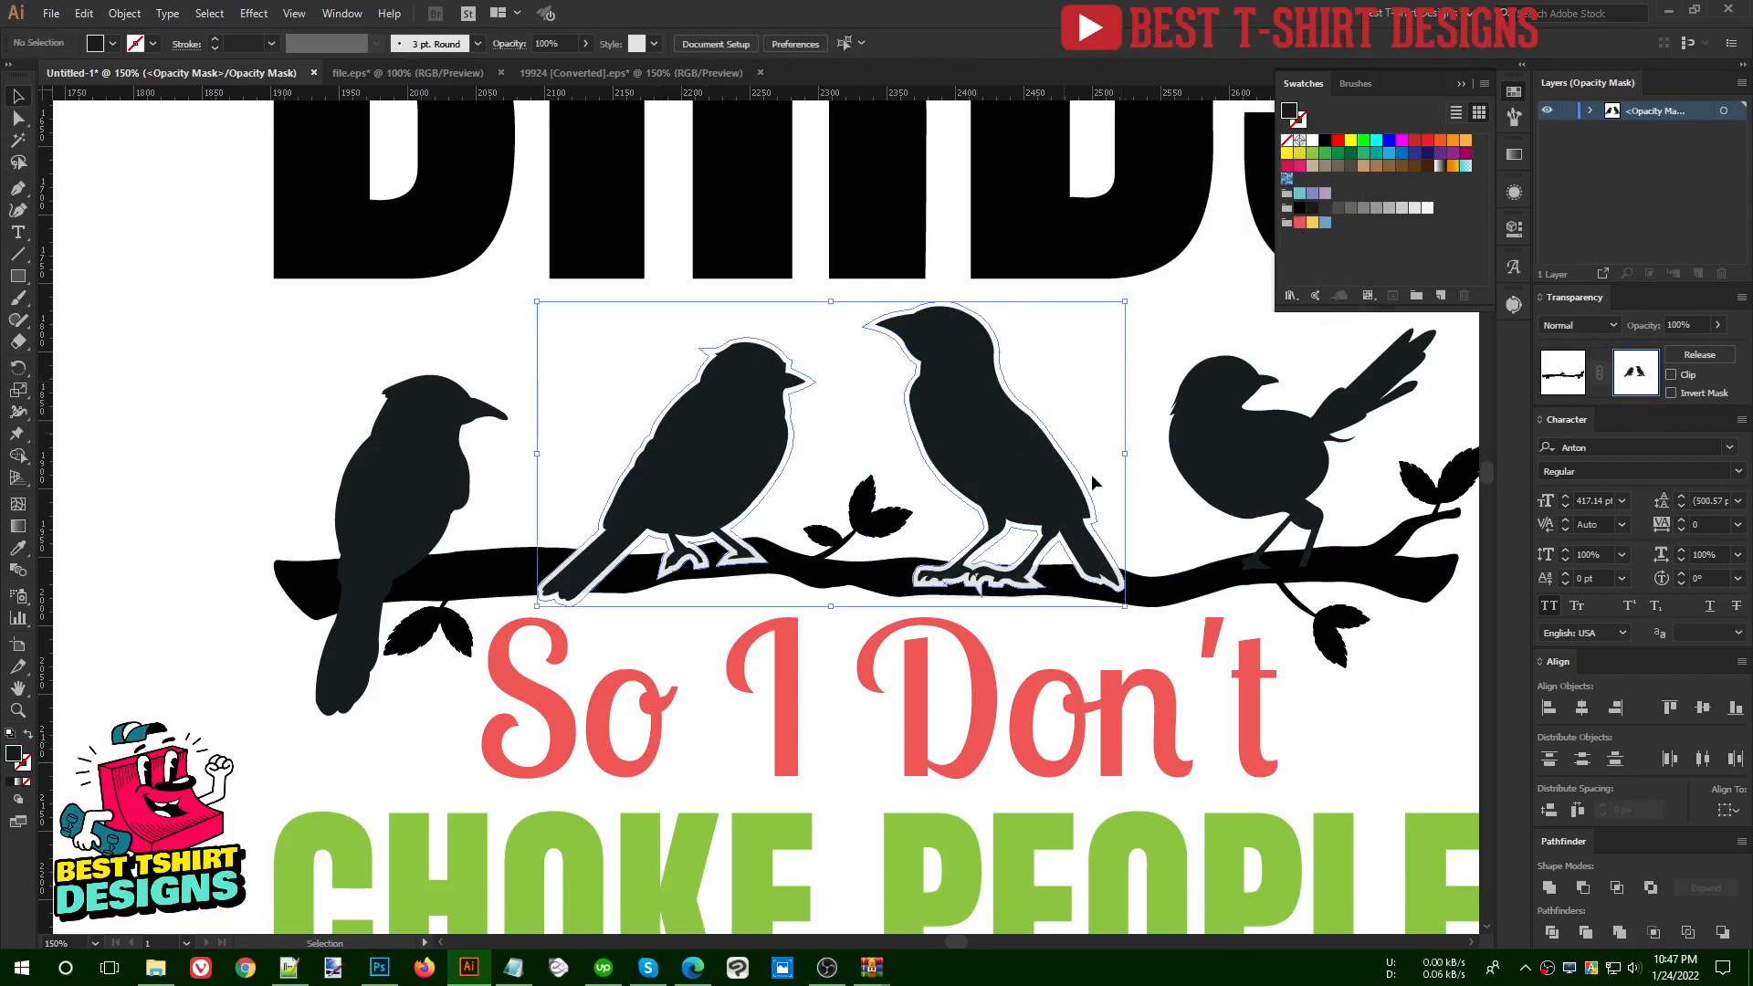
pyautogui.scroll(4, 1096, 598)
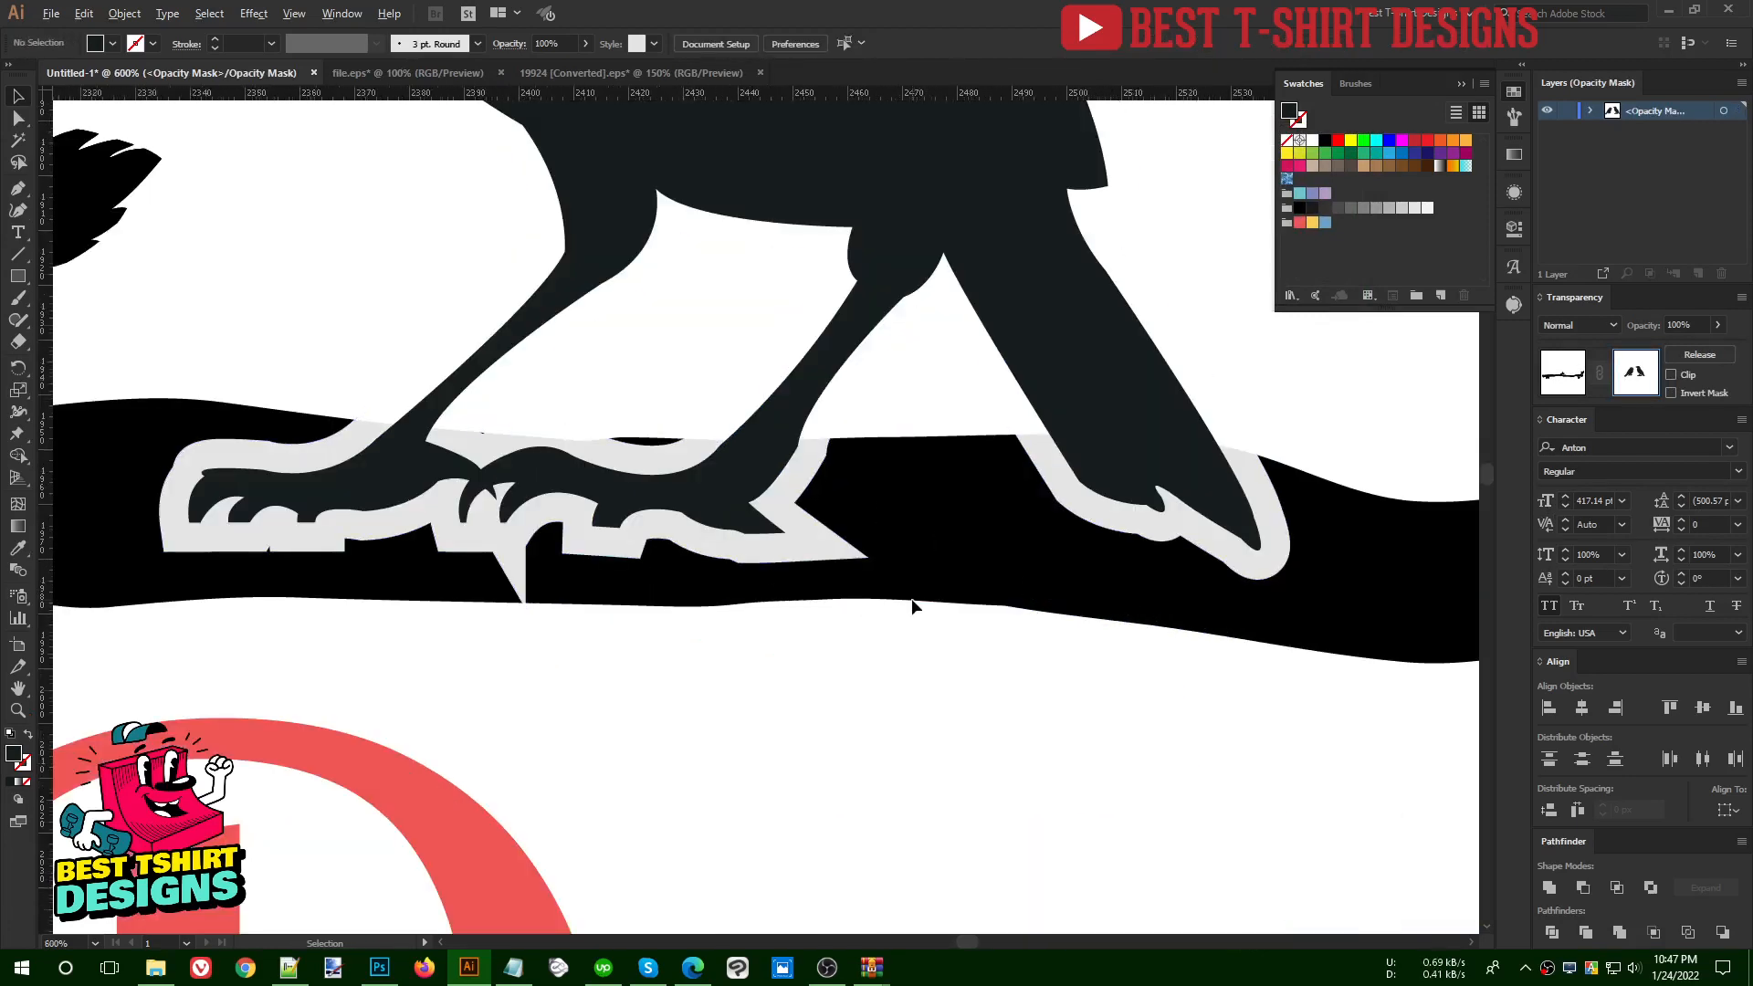
pyautogui.scroll(-4, 913, 608)
pyautogui.moveTo(356, 274); pyautogui.dragTo(1013, 445)
pyautogui.click(1327, 141)
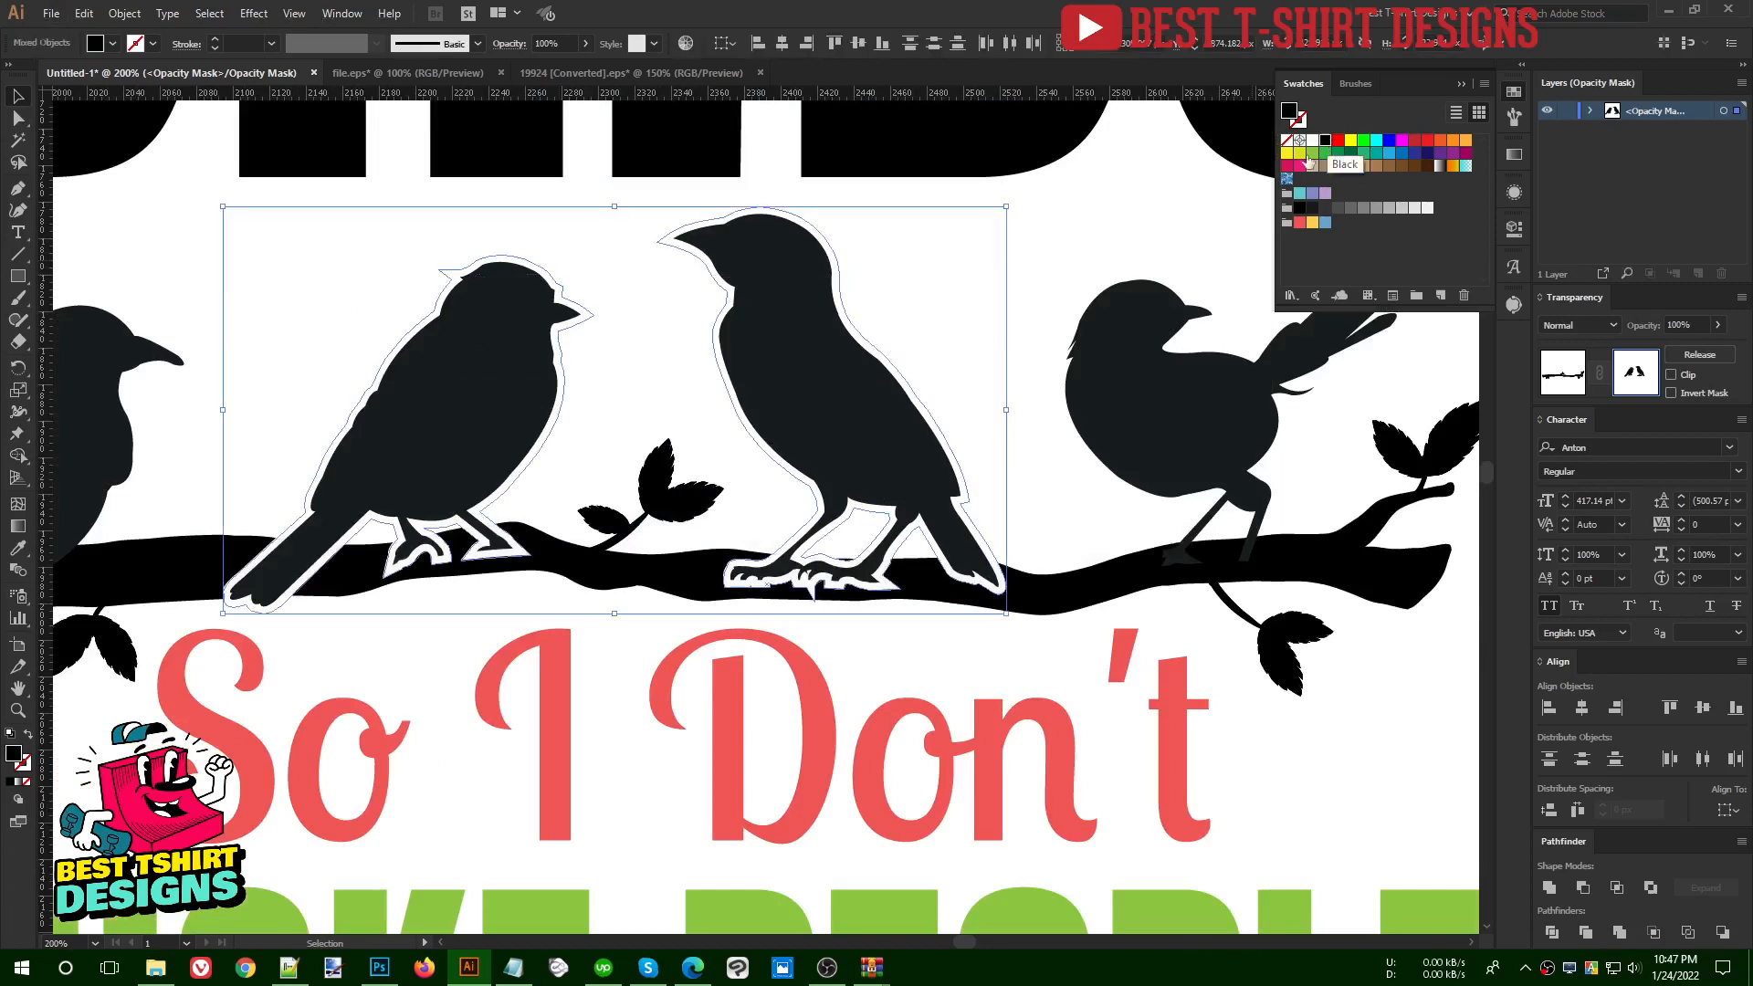
pyautogui.click(855, 630)
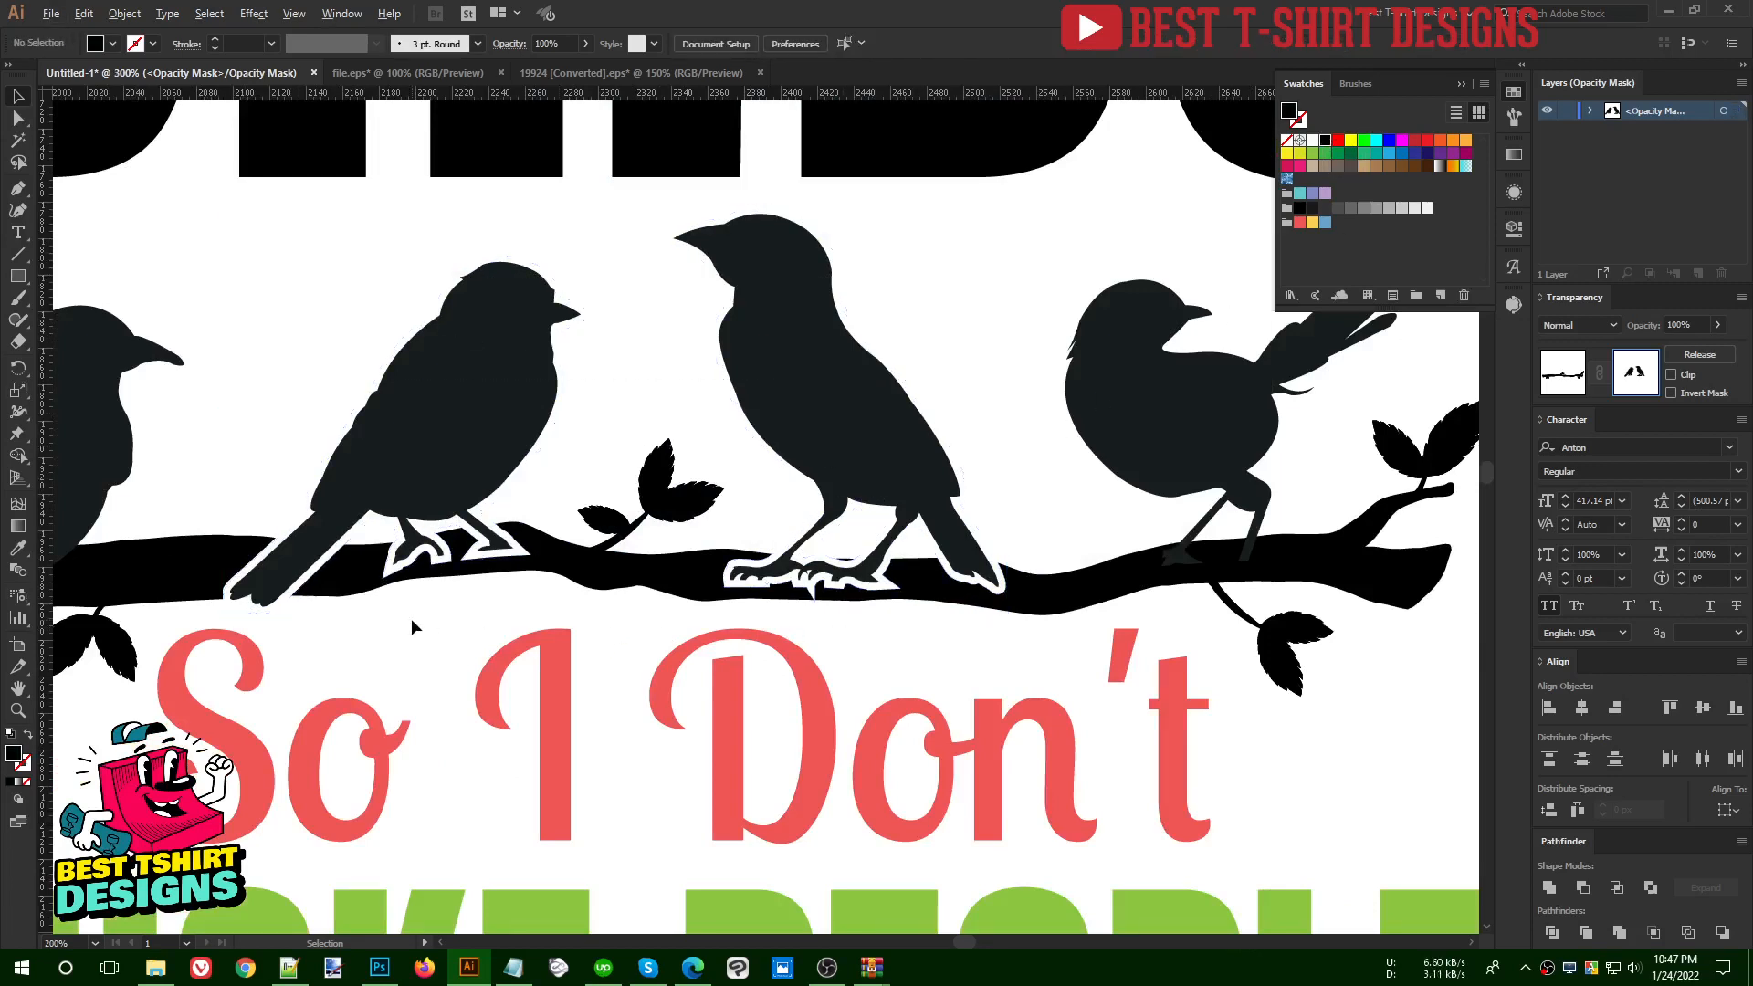
# - Erase the parts of the mask outline around the claws of the third bird, keeping the gap around its tail
pyautogui.scroll(1, 411, 617)
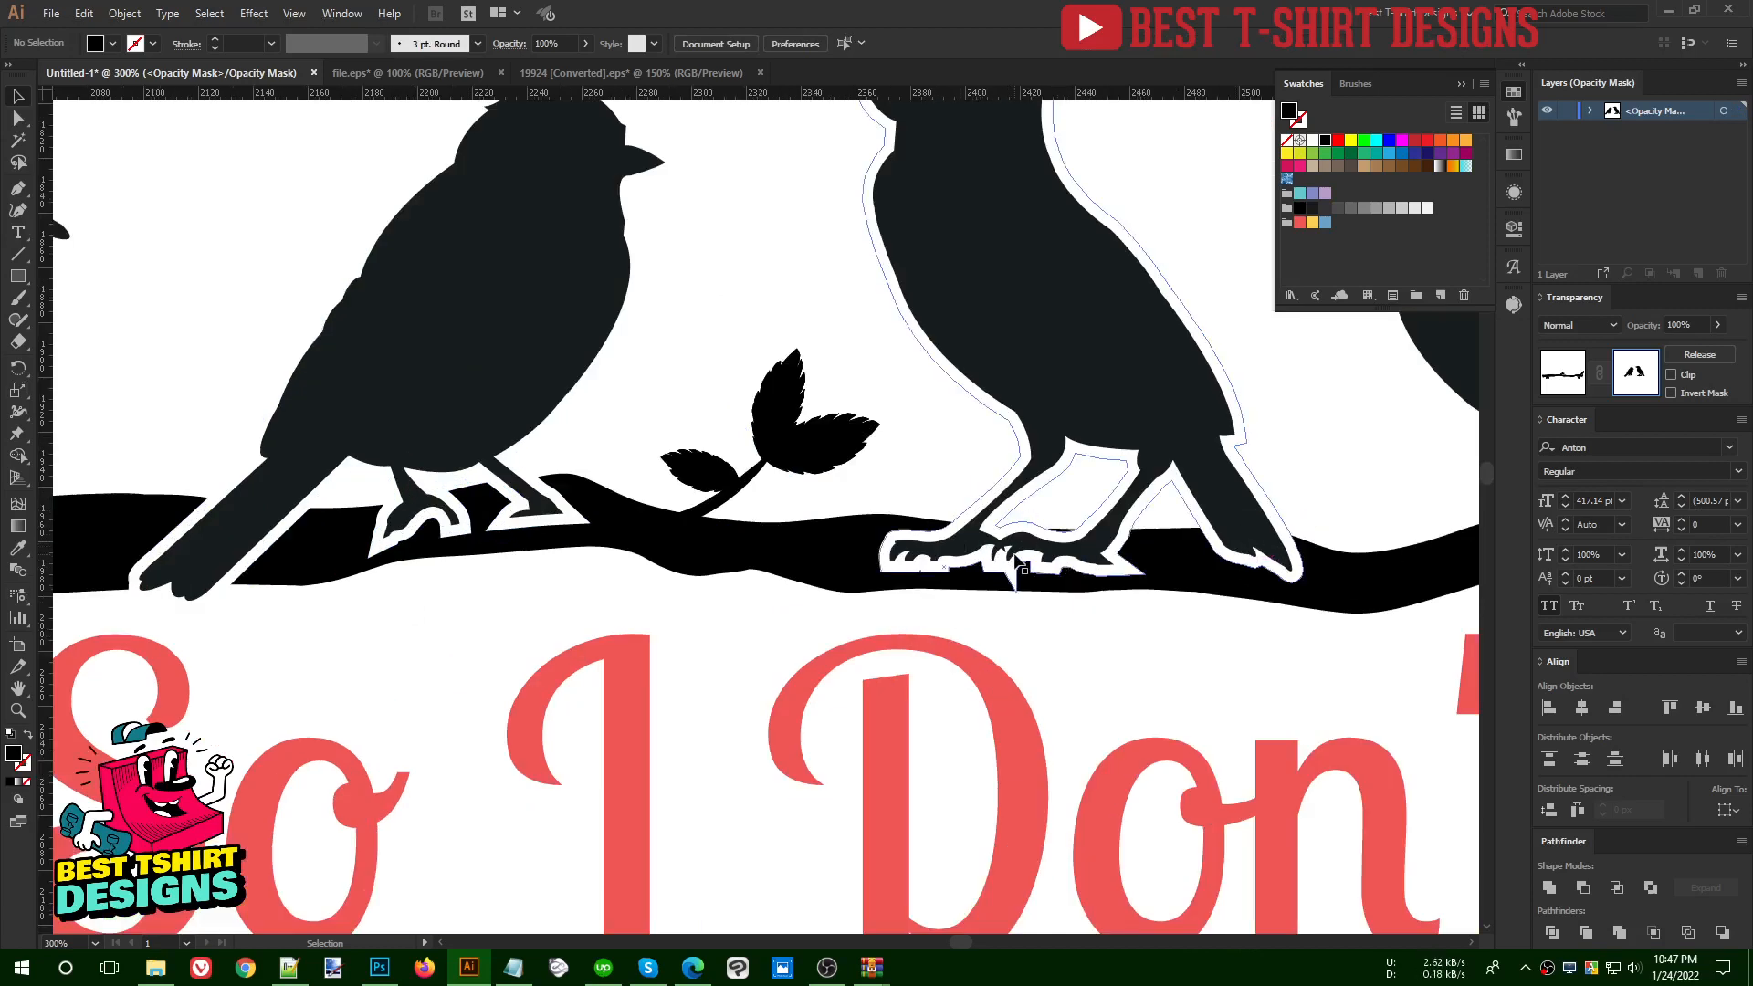
pyautogui.click(1016, 557)
pyautogui.hotkey('shift', 'e')
pyautogui.moveTo(1037, 584)
pyautogui.mouseDown()
pyautogui.moveTo(1101, 561)
pyautogui.moveTo(909, 548)
pyautogui.mouseUp()
pyautogui.press('v')
pyautogui.click(1100, 644)
# - Erase the parts of the mask outline around the second bird's claws, keeping the gap around its tail
pyautogui.scroll(-1, 1099, 644)
pyautogui.click(671, 562)
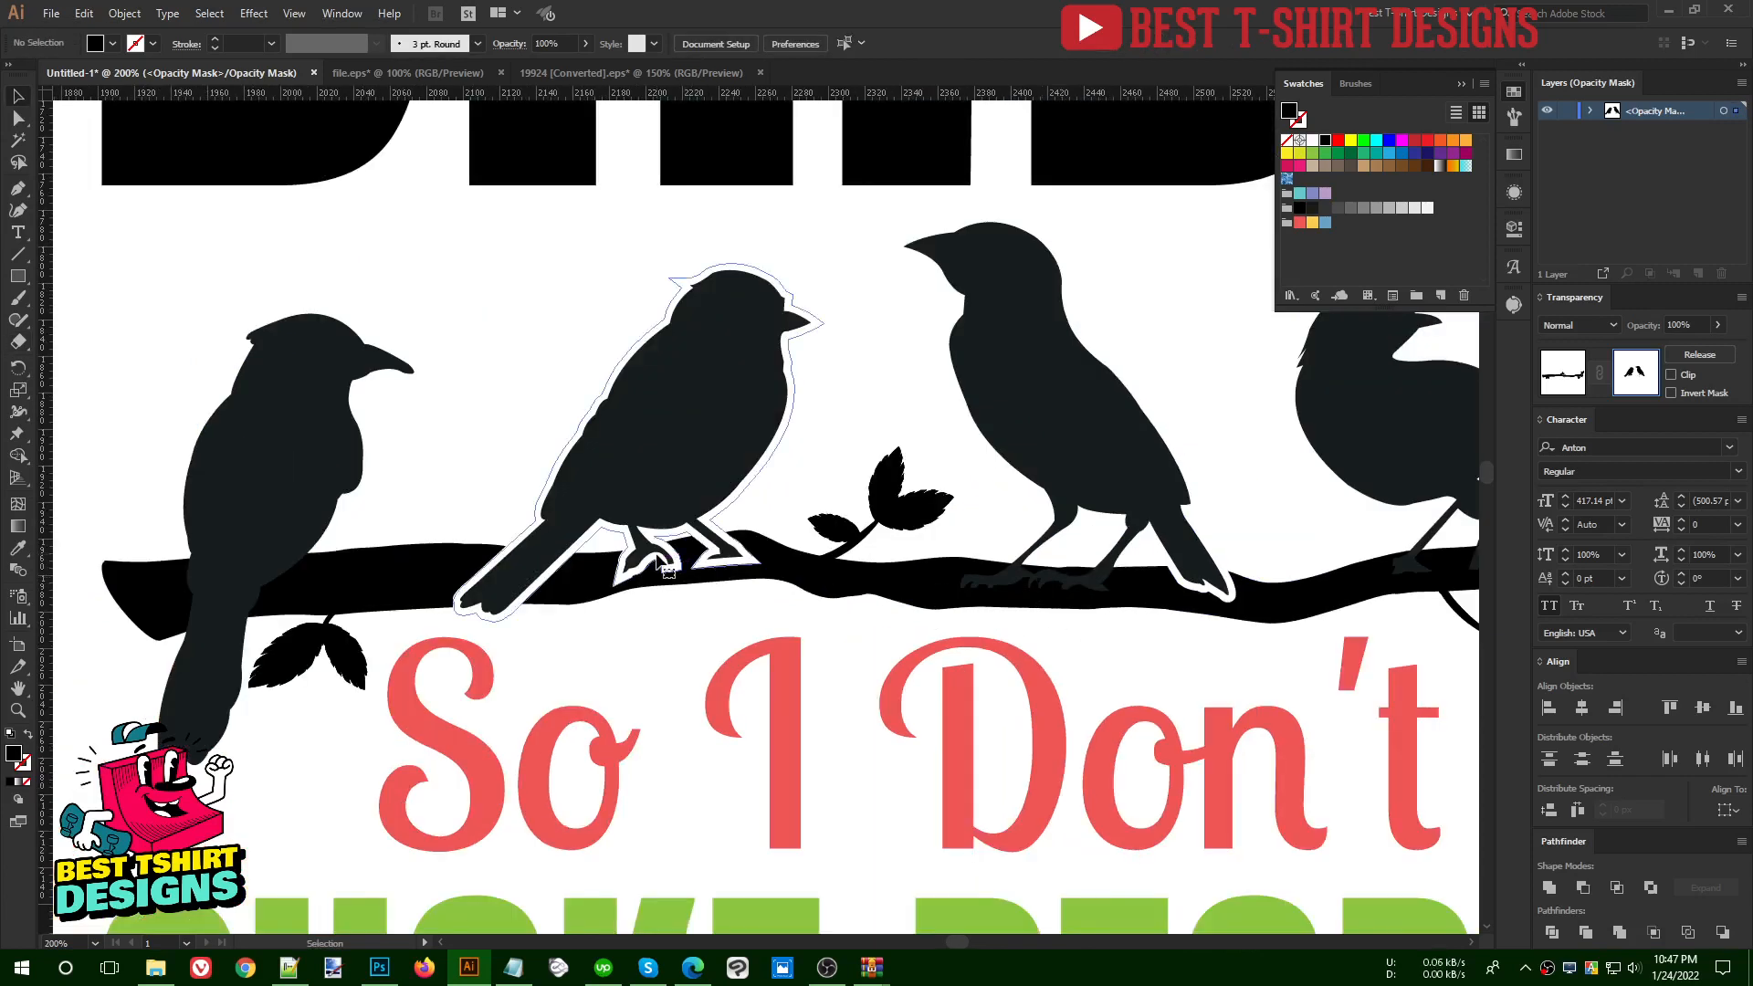
pyautogui.scroll(1, 661, 620)
pyautogui.hotkey('shift', 'e')
pyautogui.moveTo(607, 548); pyautogui.dragTo(812, 508)
pyautogui.scroll(-1, 942, 340)
pyautogui.press('v')
pyautogui.click(943, 336)
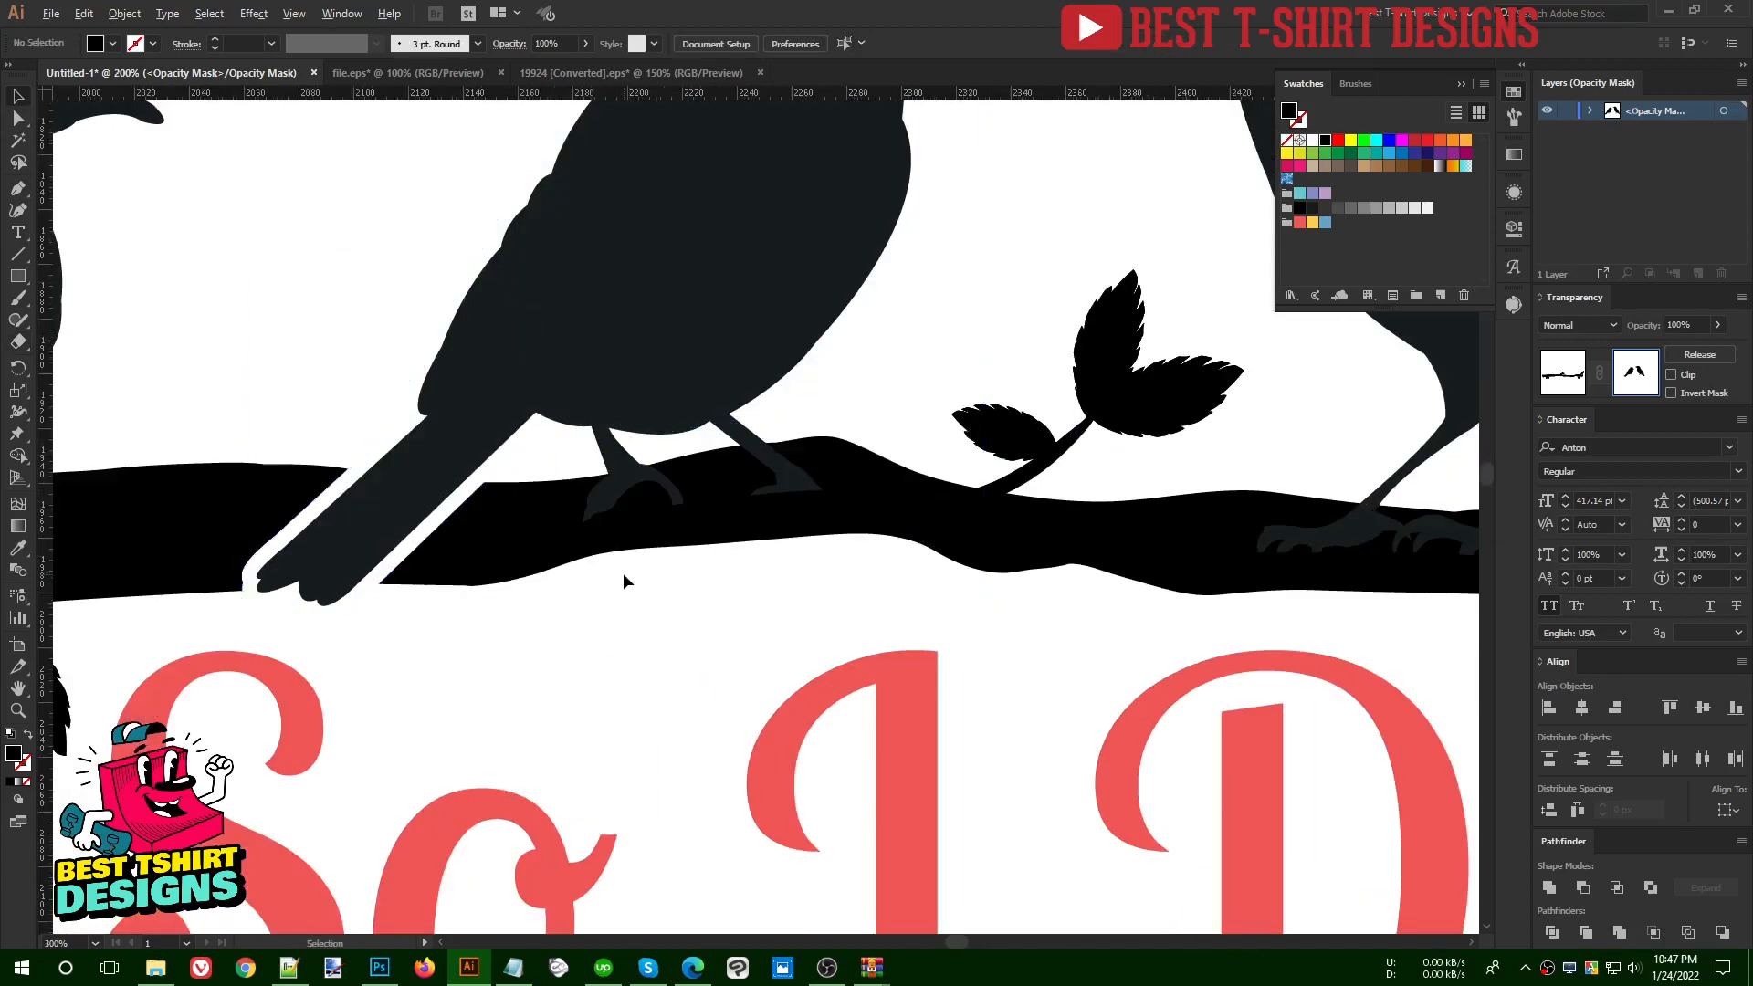
# - Leave the opacity mask and nudge all four birds together with the branch slightly up toward the word BIRDS
pyautogui.scroll(-1, 623, 572)
pyautogui.scroll(-1, 624, 592)
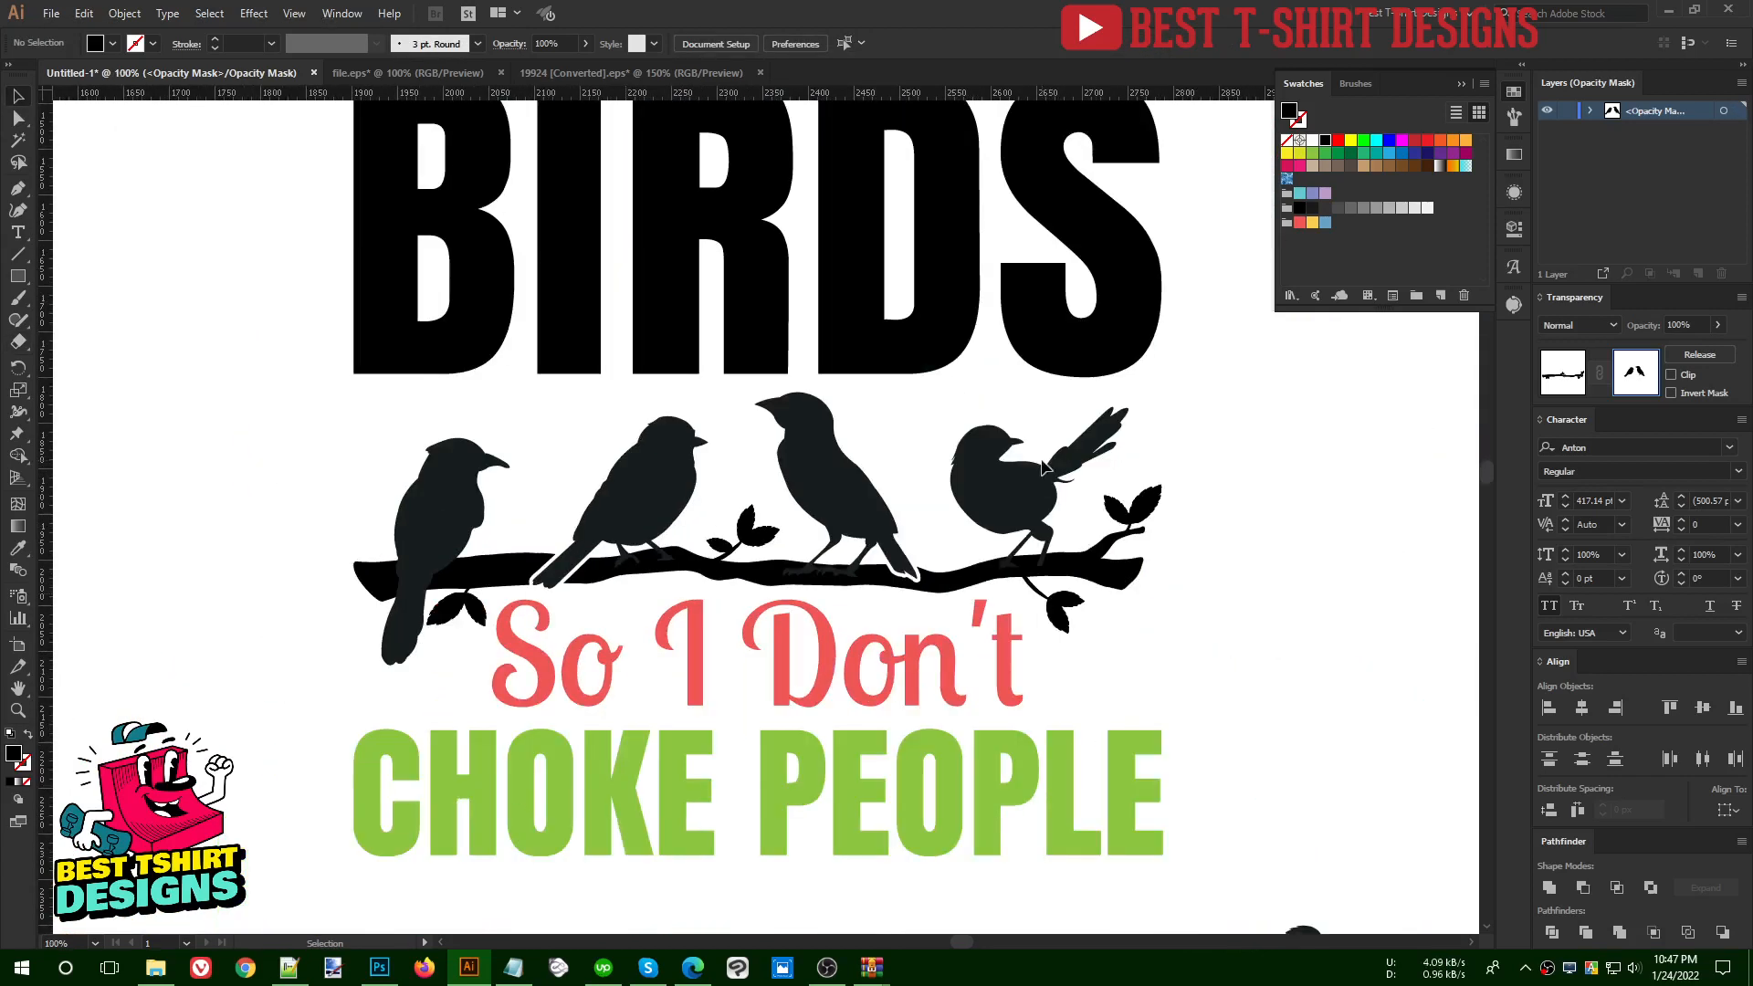
pyautogui.click(1556, 379)
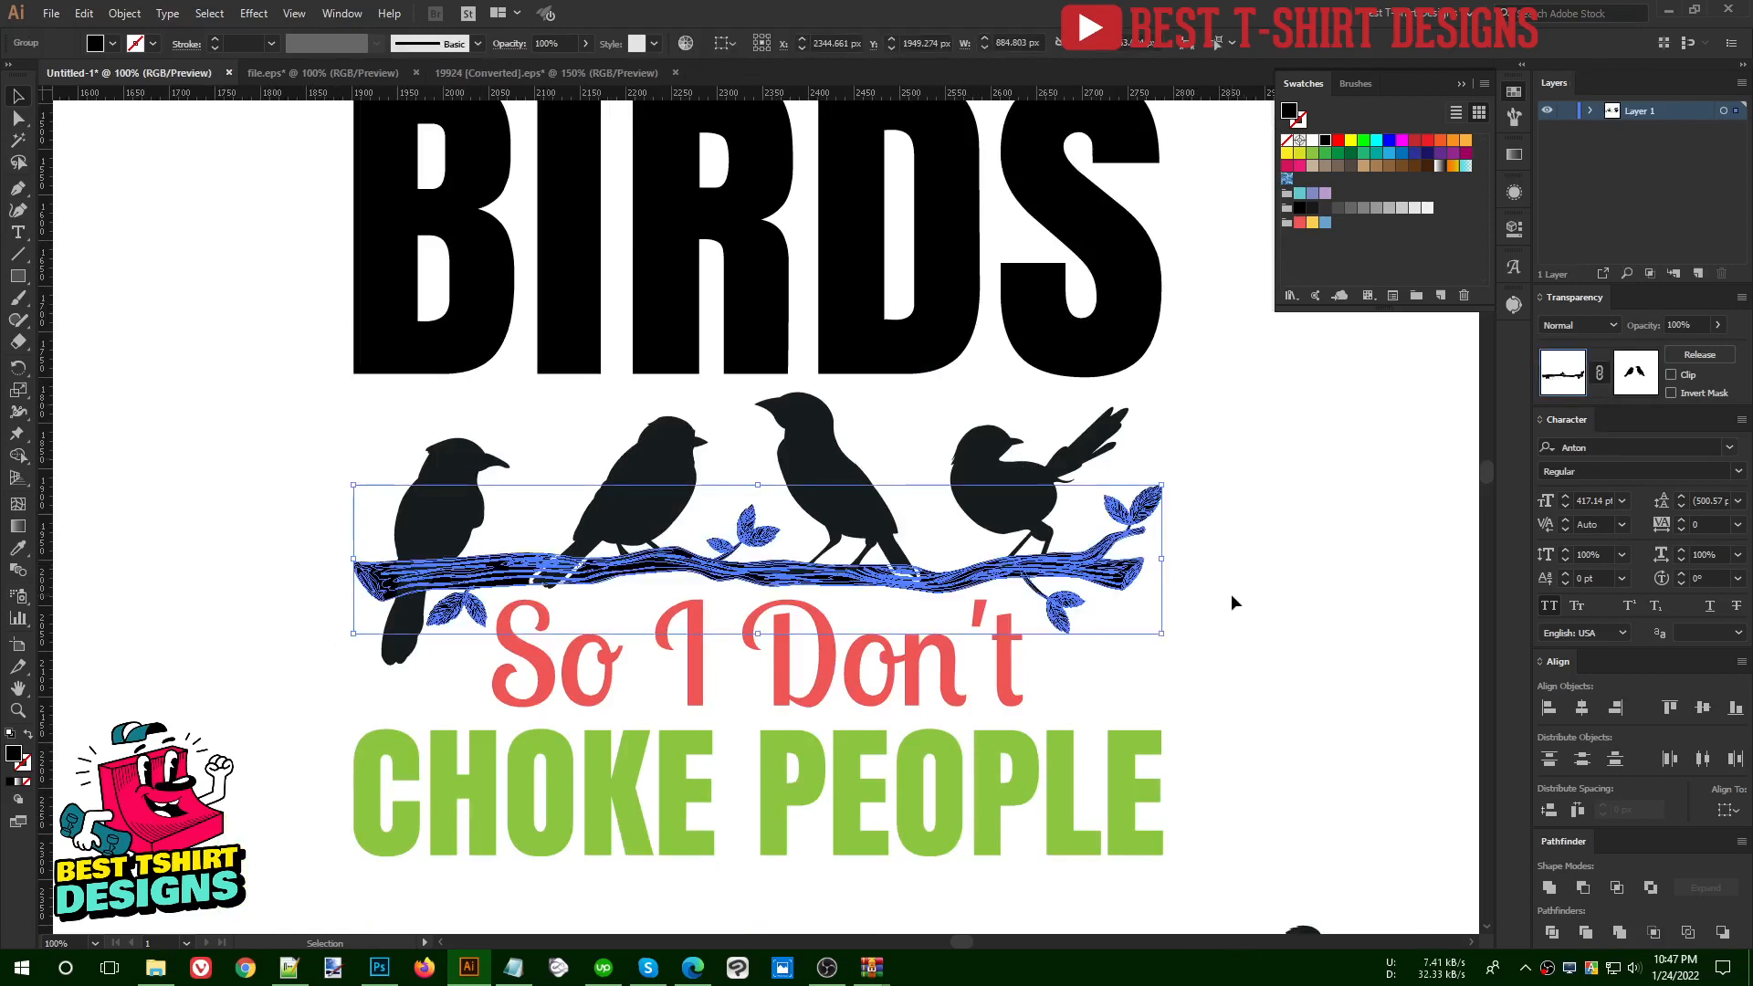
pyautogui.moveTo(438, 537); pyautogui.dragTo(287, 496)
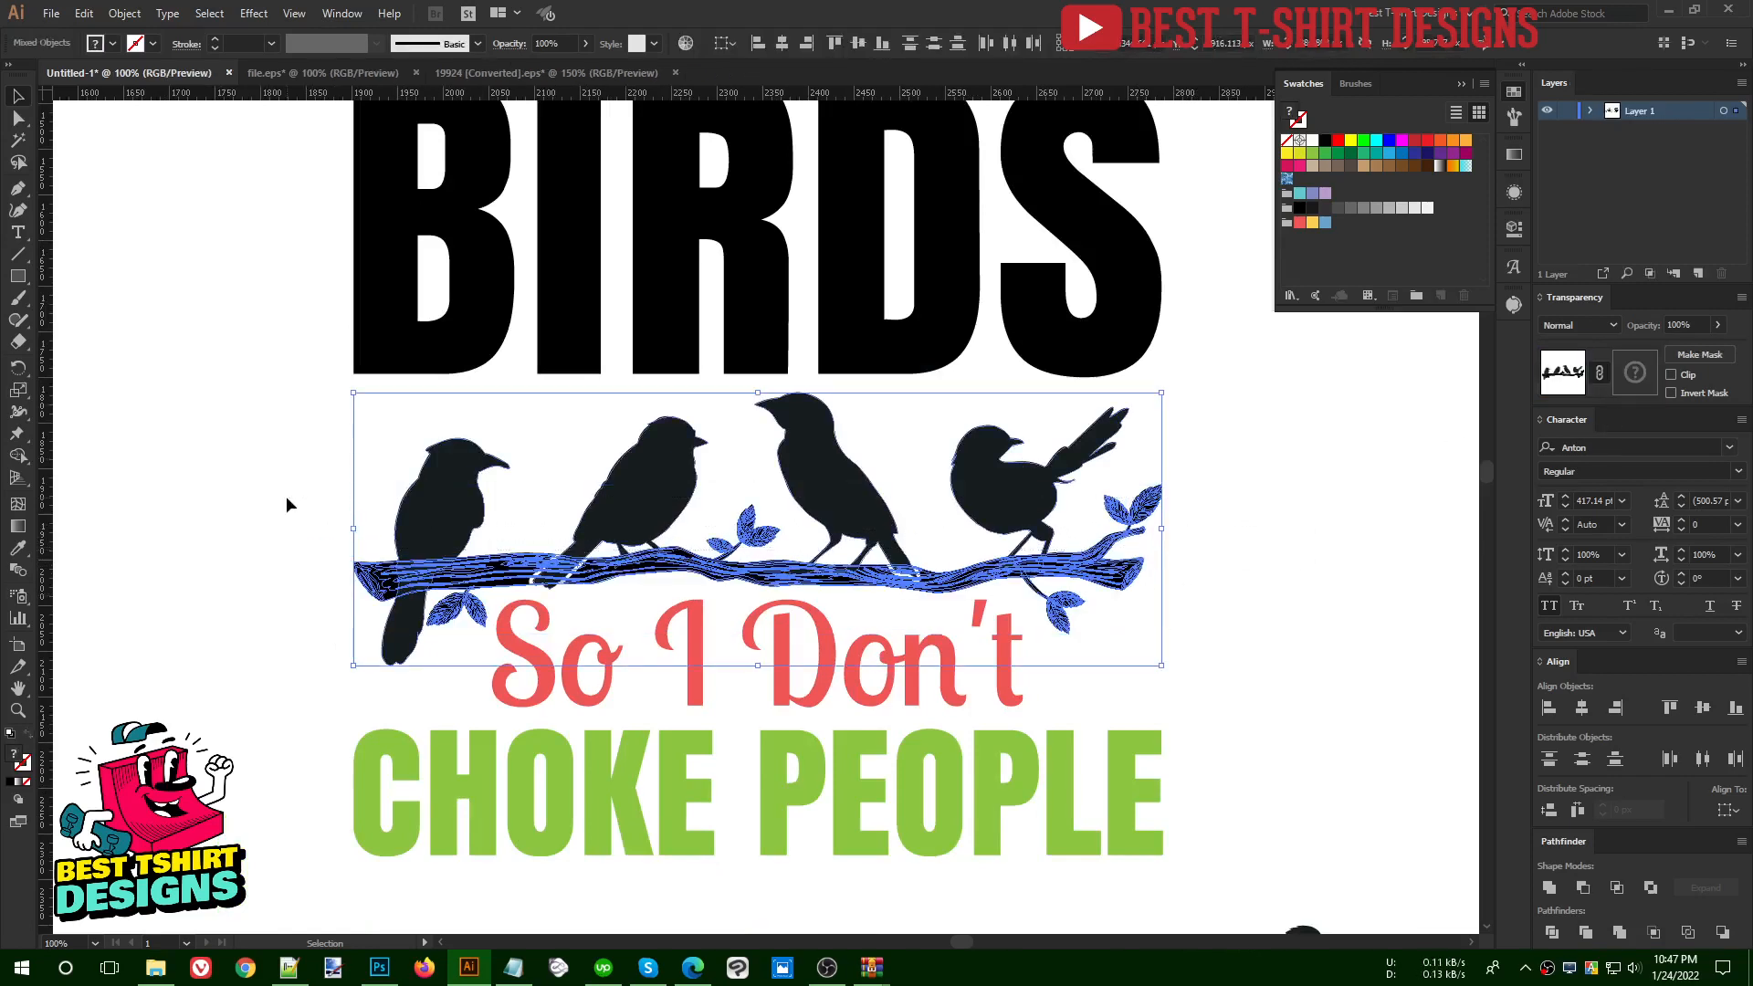
pyautogui.press('Up')
pyautogui.press('Up')
pyautogui.press('Up')
pyautogui.press('Up')
pyautogui.press('Up')
pyautogui.press('Up')
pyautogui.press('Up')
pyautogui.press('Up')
pyautogui.press('Up')
pyautogui.press('Up')
pyautogui.press('Up')
pyautogui.press('Up')
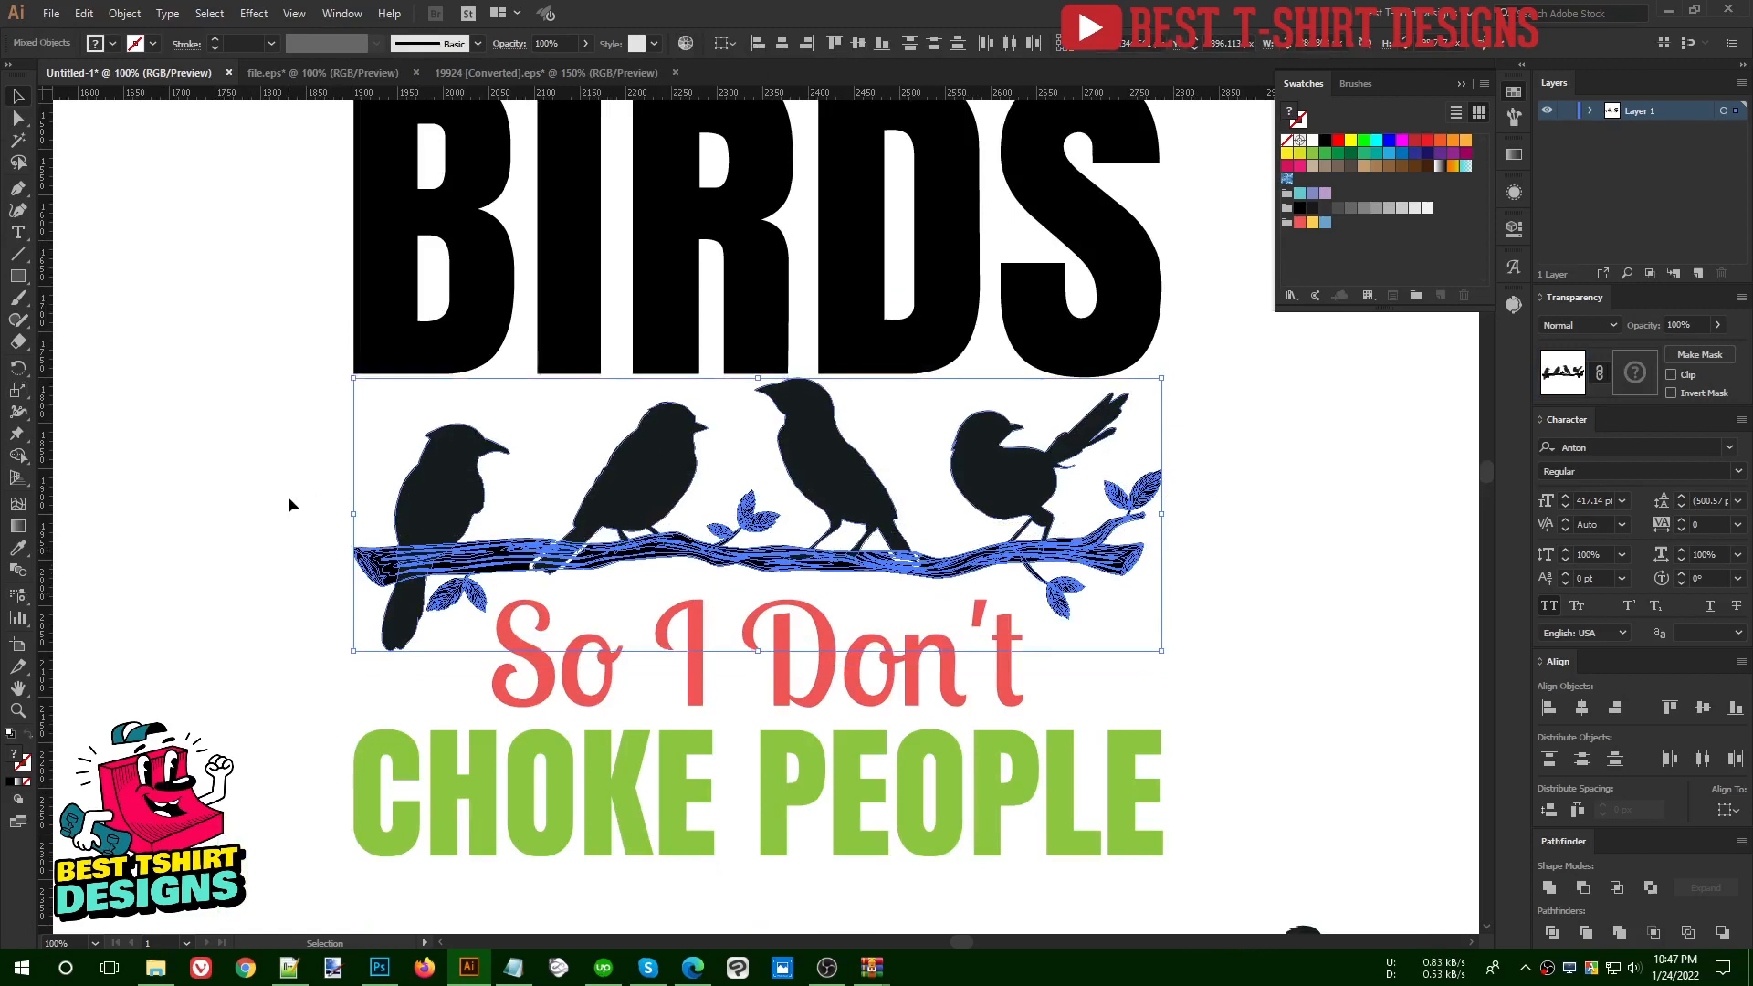
pyautogui.click(1195, 653)
# - Try to unite the masked branch group into a single shape with Pathfinder
pyautogui.scroll(1, 1197, 652)
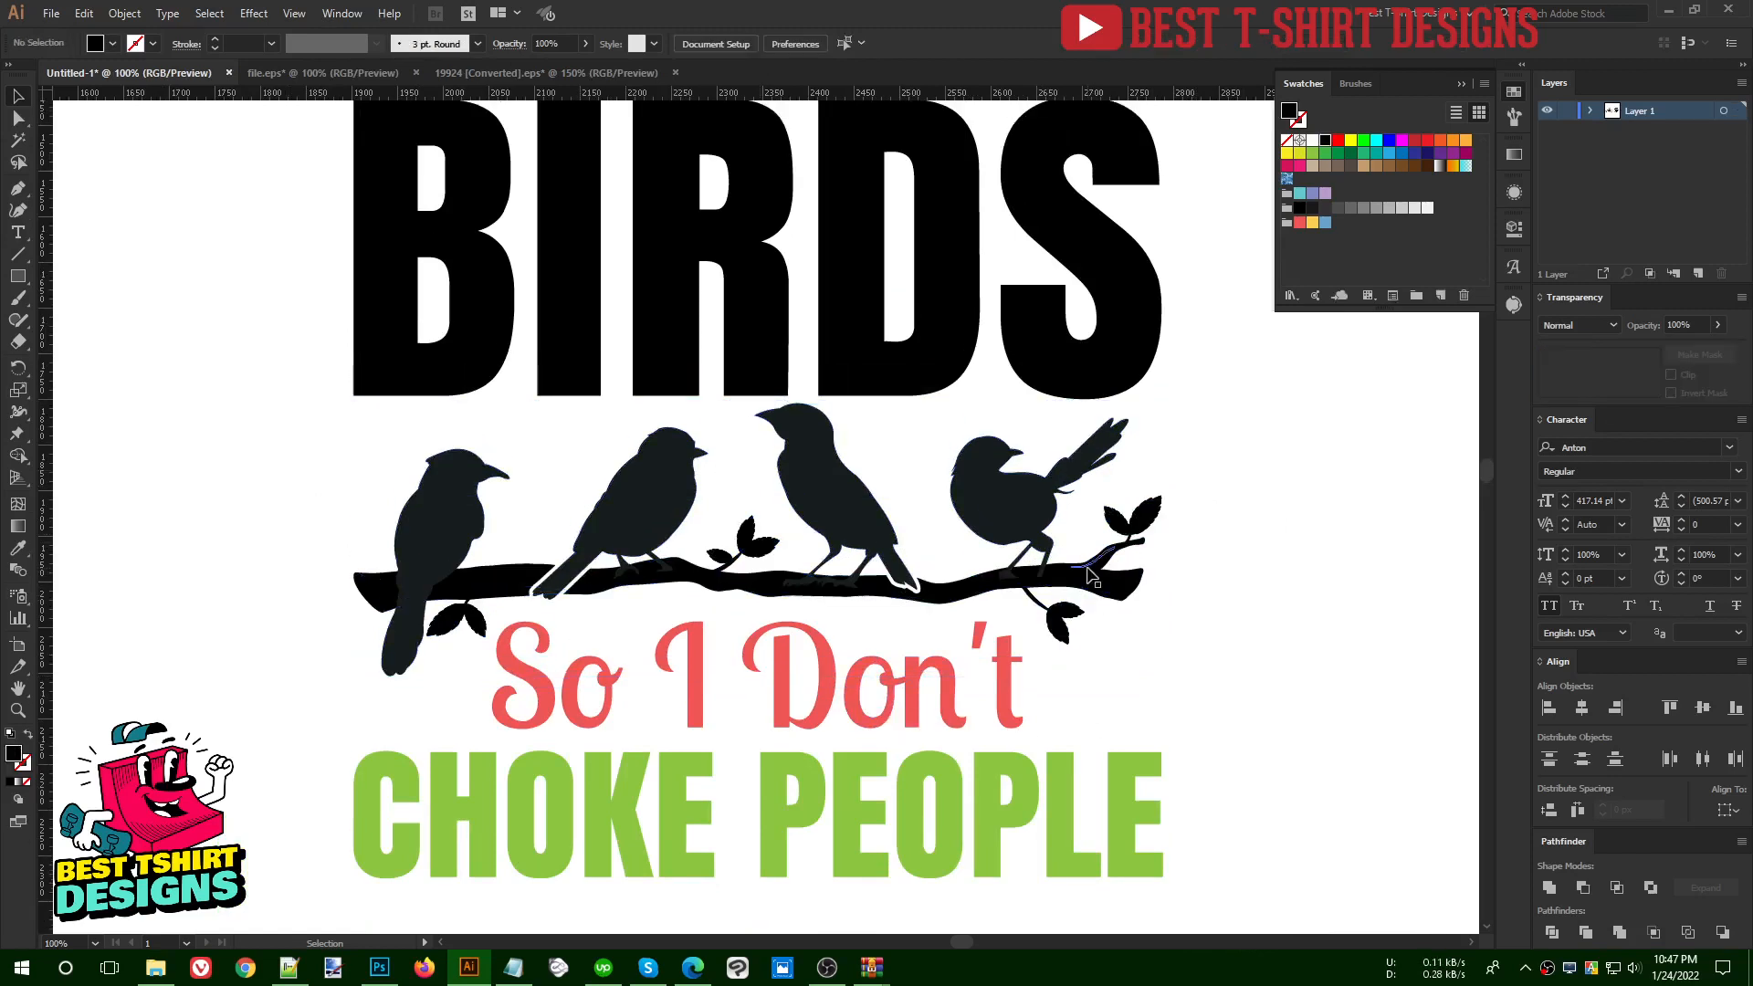
pyautogui.click(1092, 577)
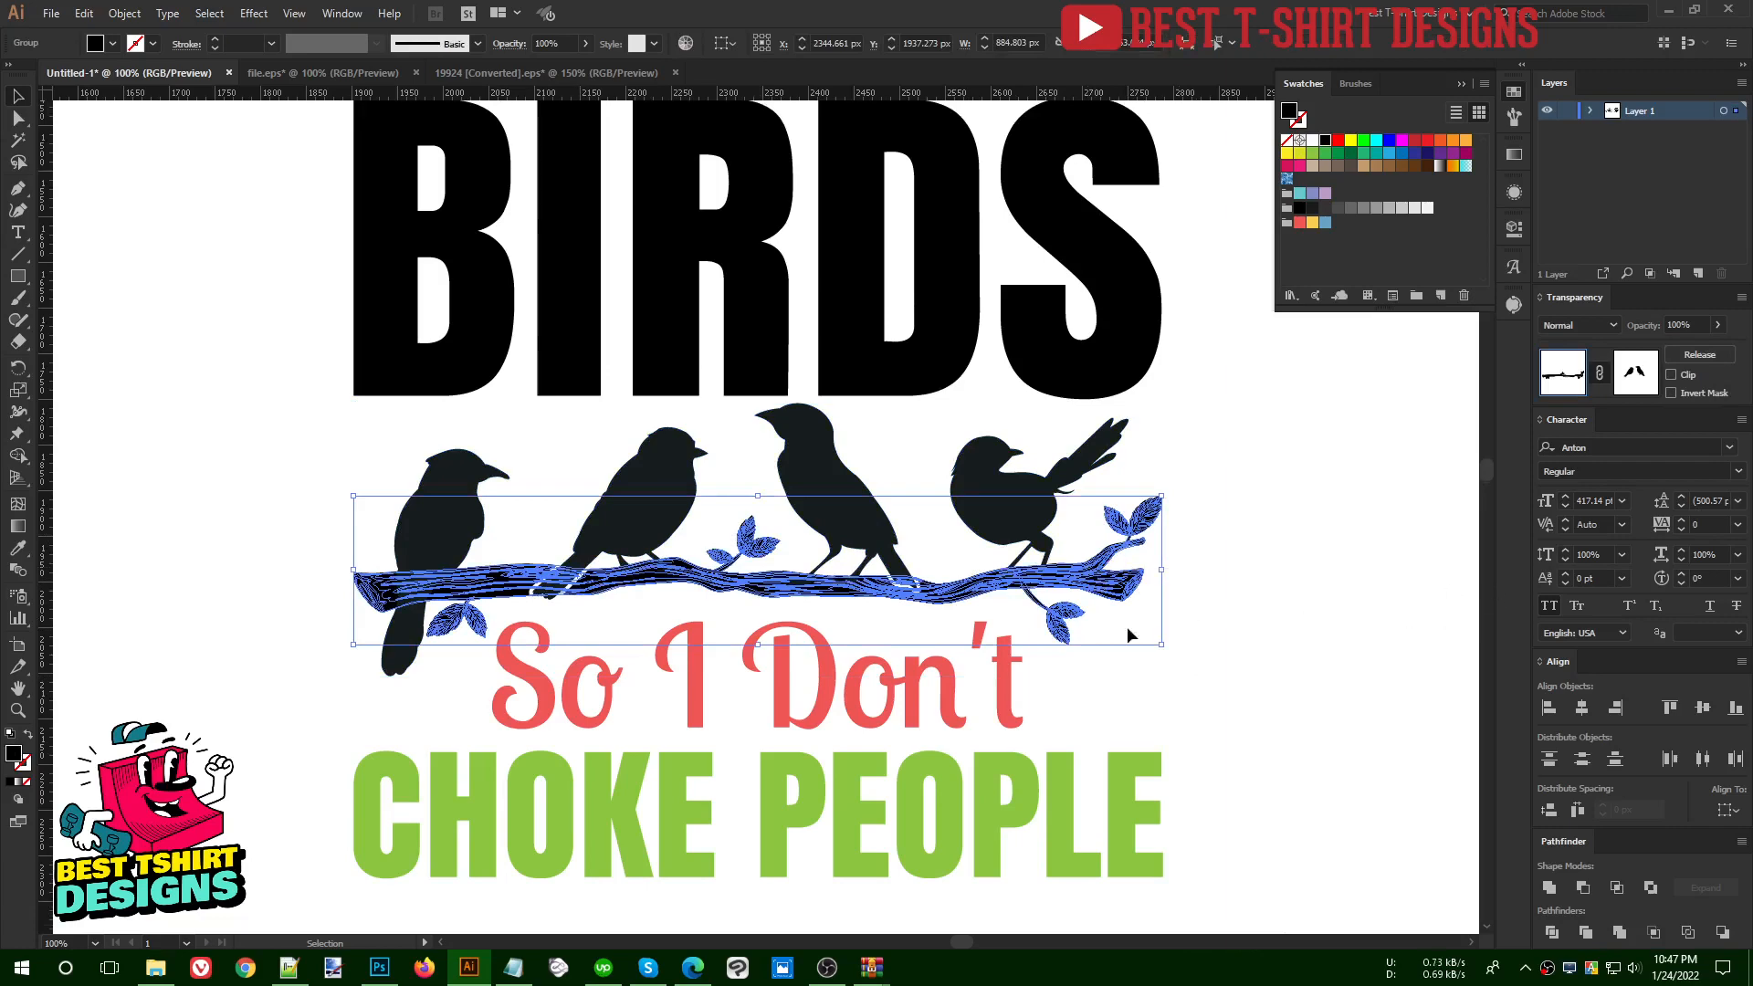
pyautogui.scroll(3, 1175, 589)
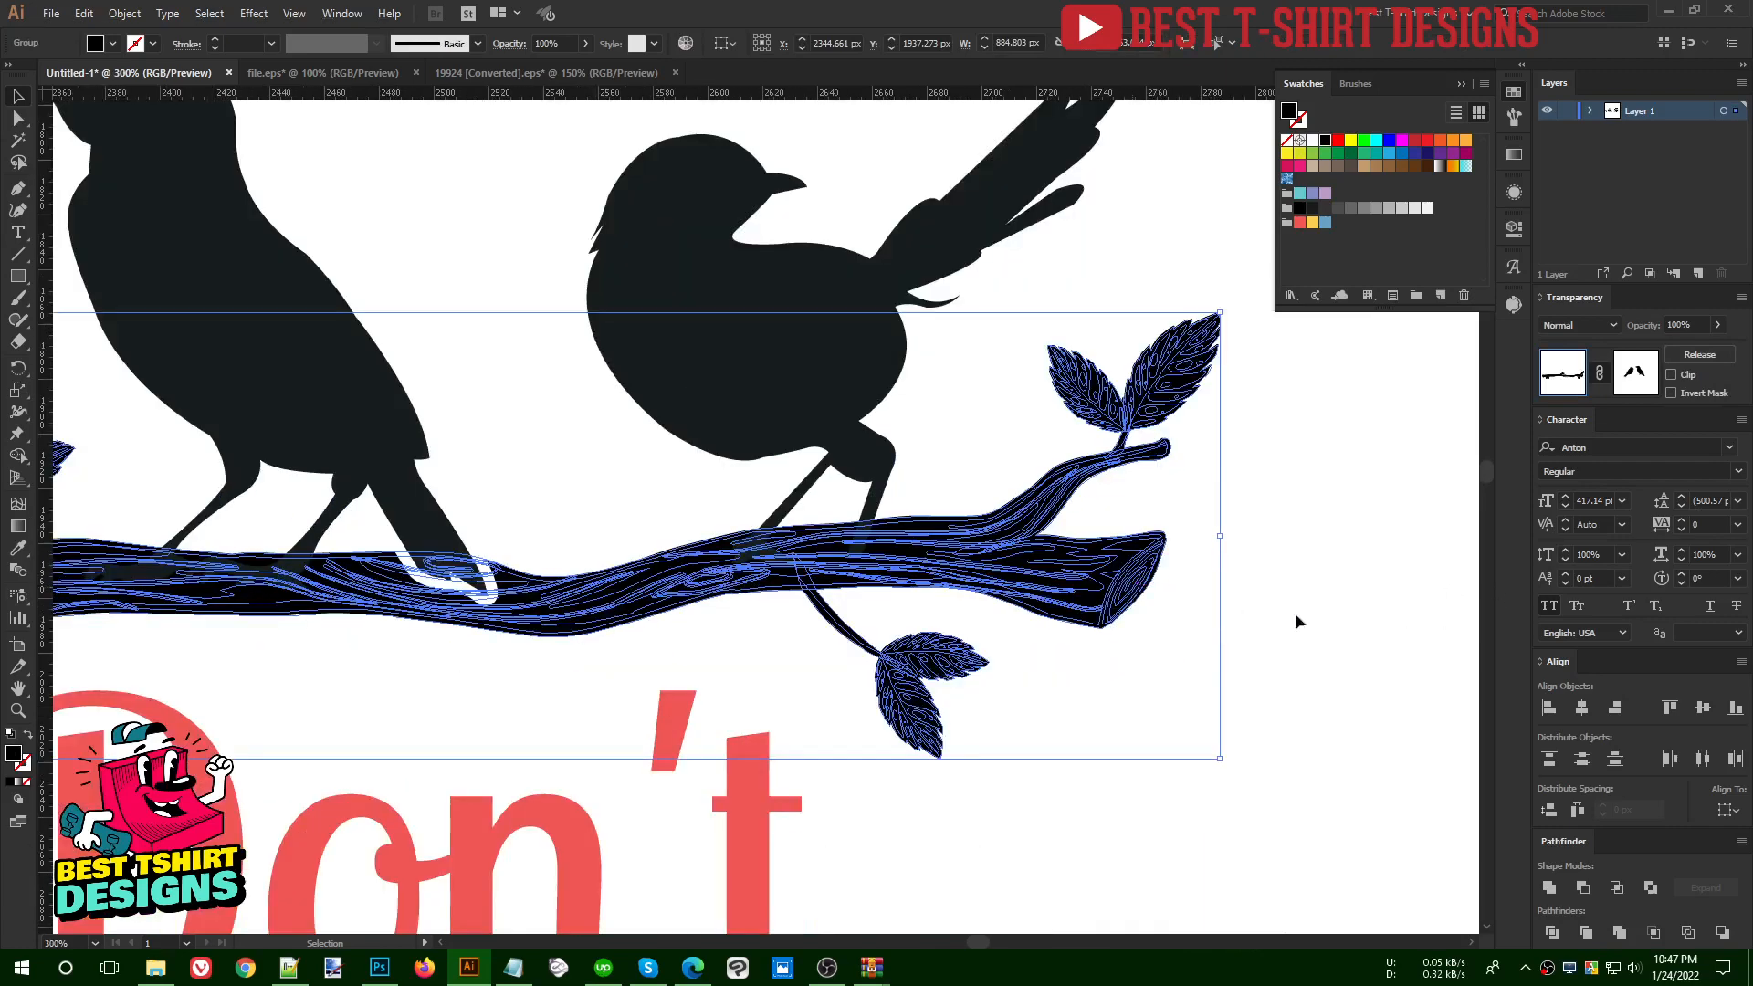
pyautogui.click(1550, 892)
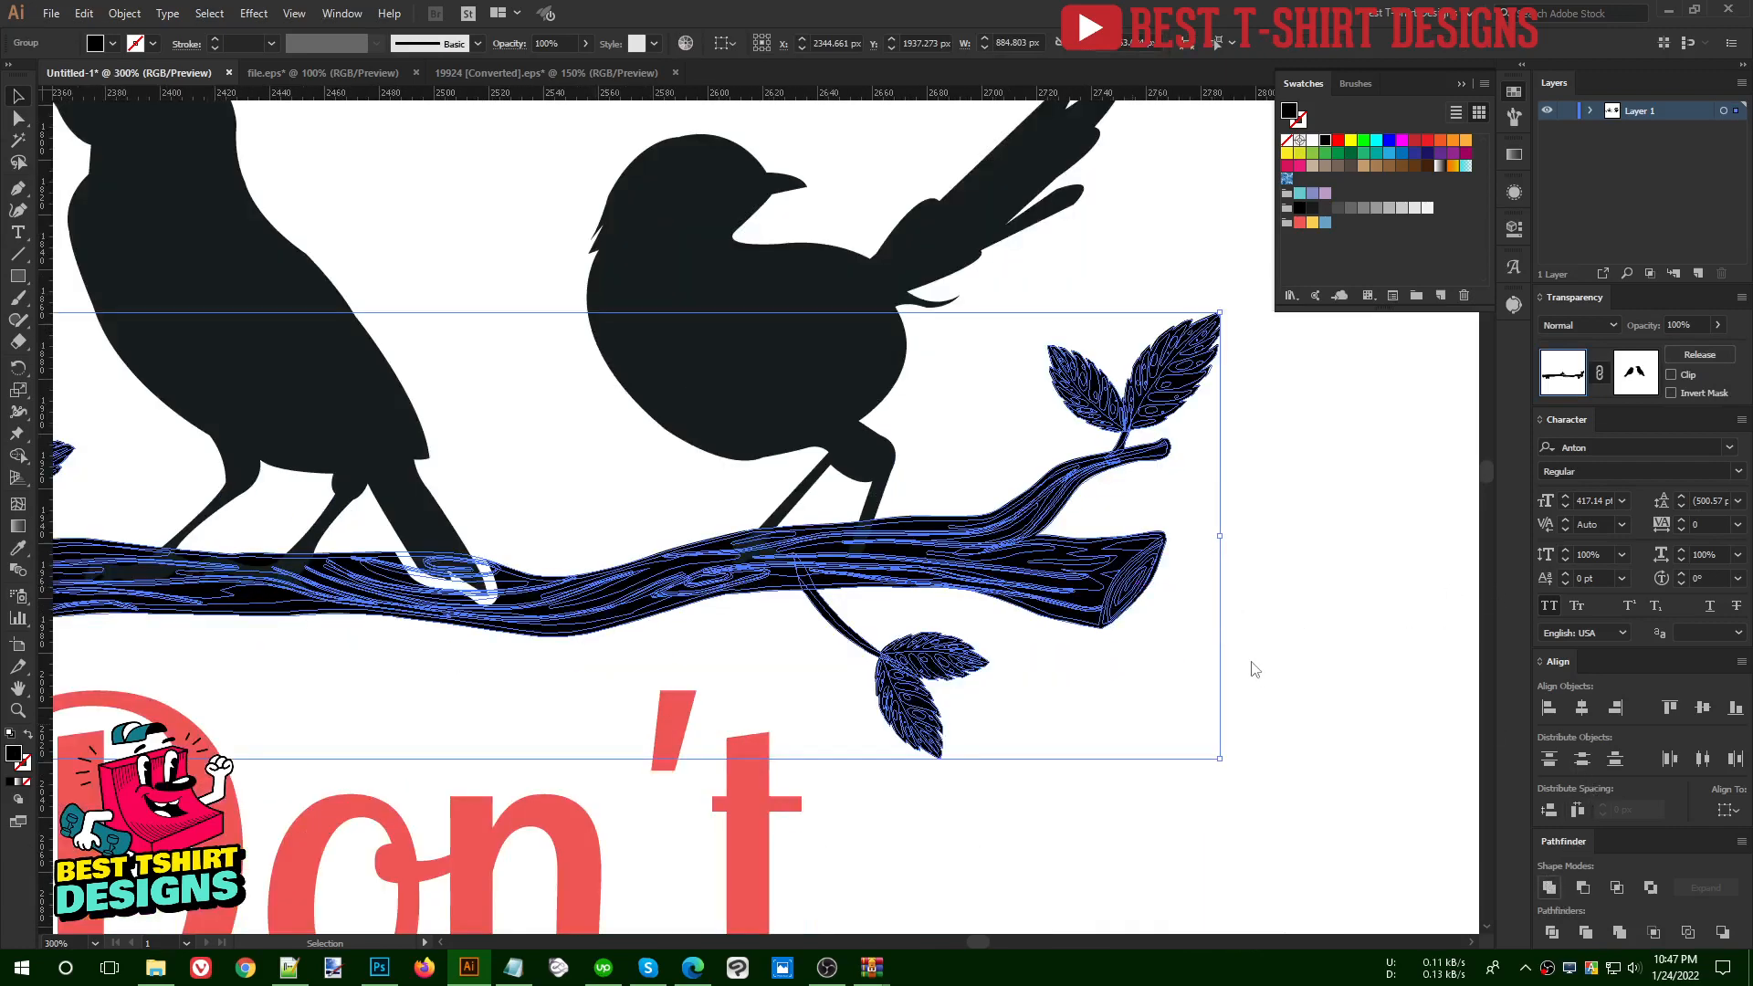
pyautogui.click(1191, 656)
pyautogui.click(1029, 604)
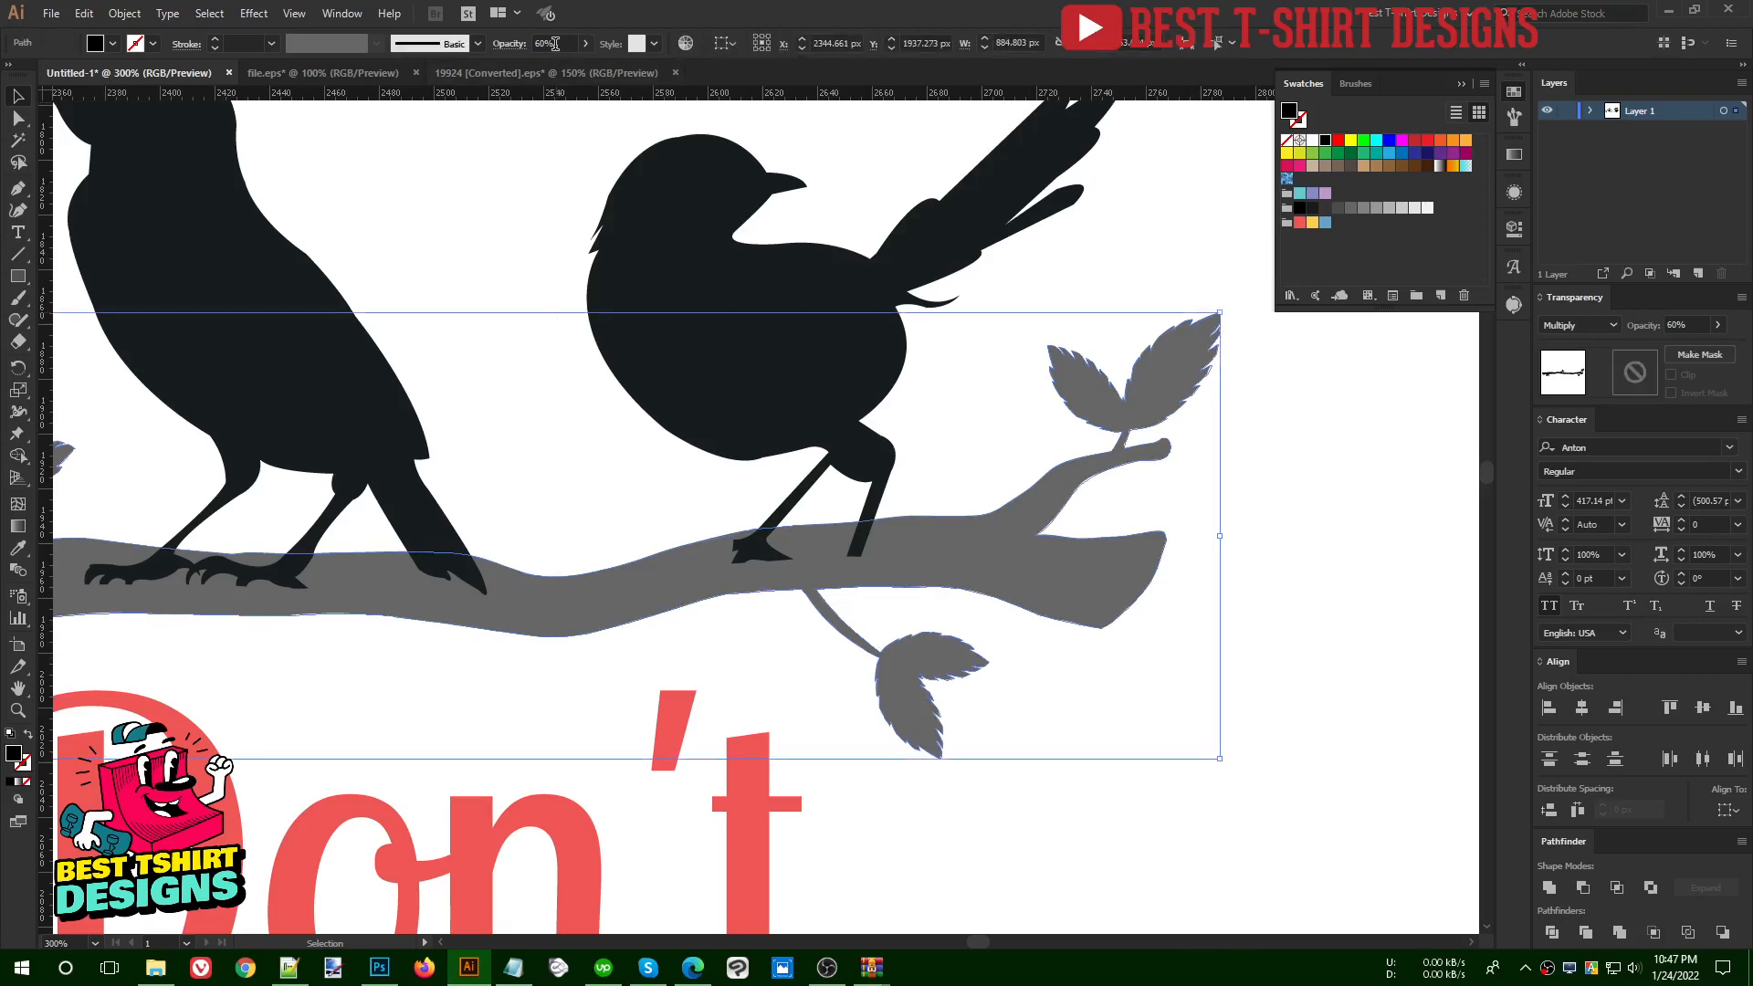
pyautogui.scroll(-2, 961, 491)
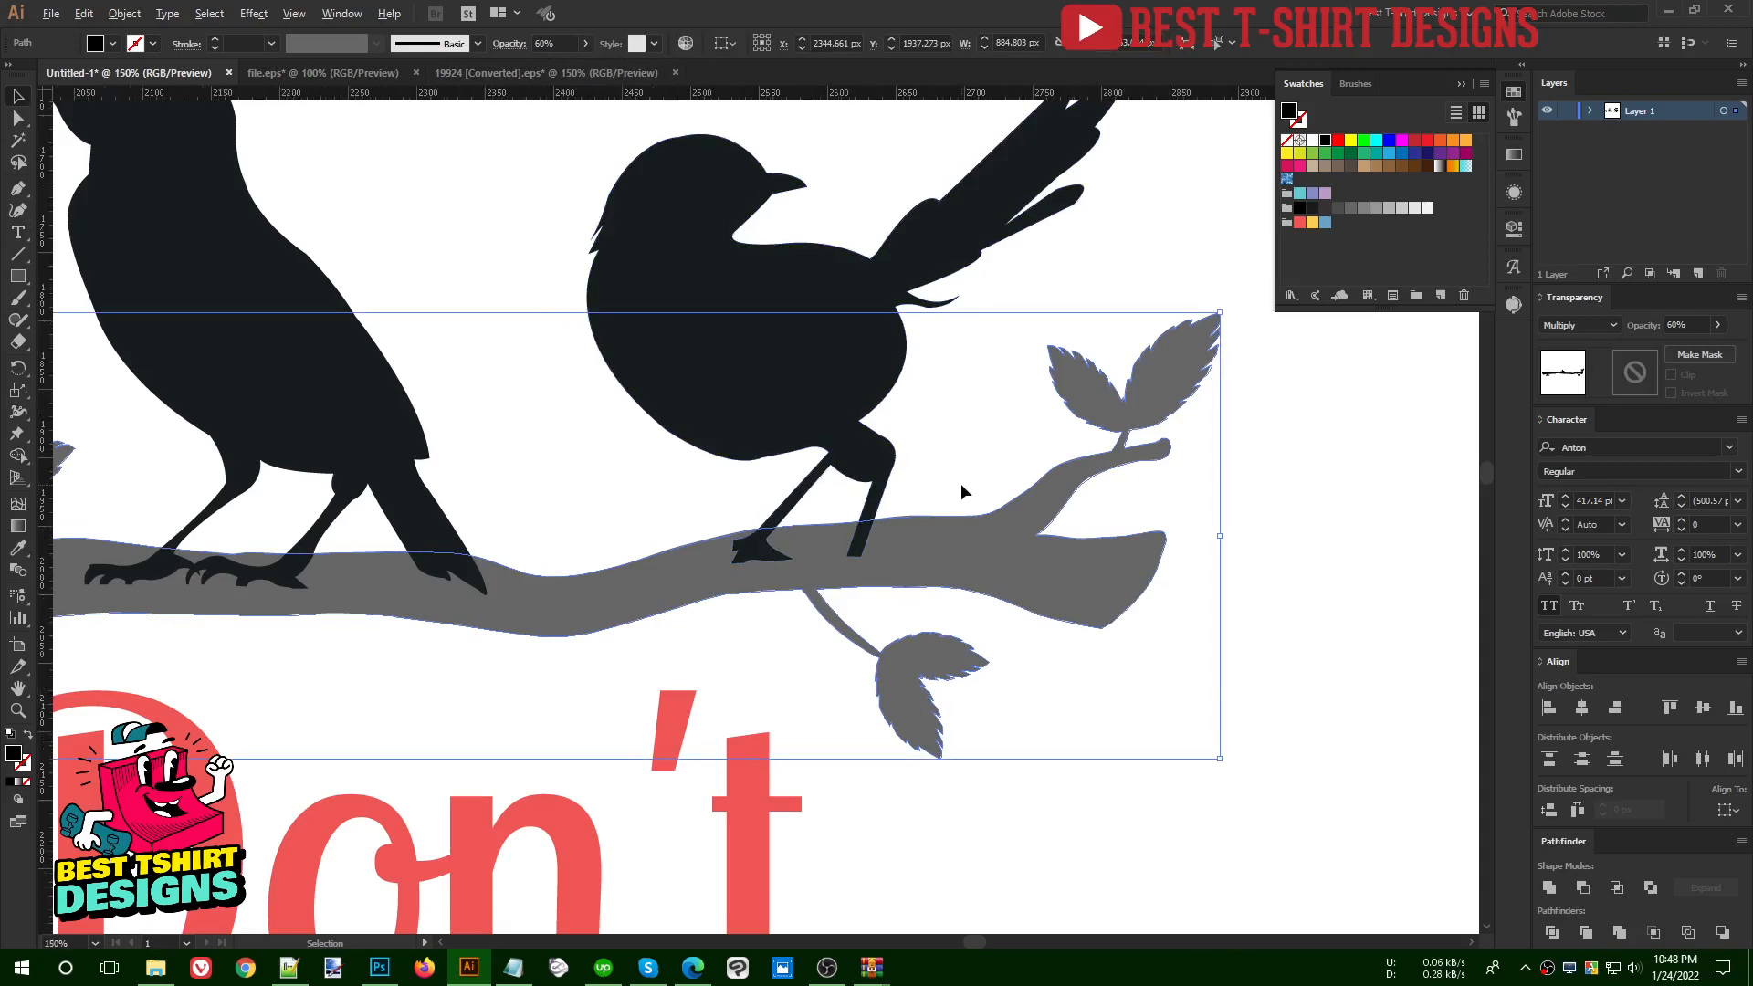
pyautogui.hotkey('ctrl', 'z')
pyautogui.moveTo(961, 576); pyautogui.dragTo(1108, 558)
pyautogui.hotkey('ctrl', '-')
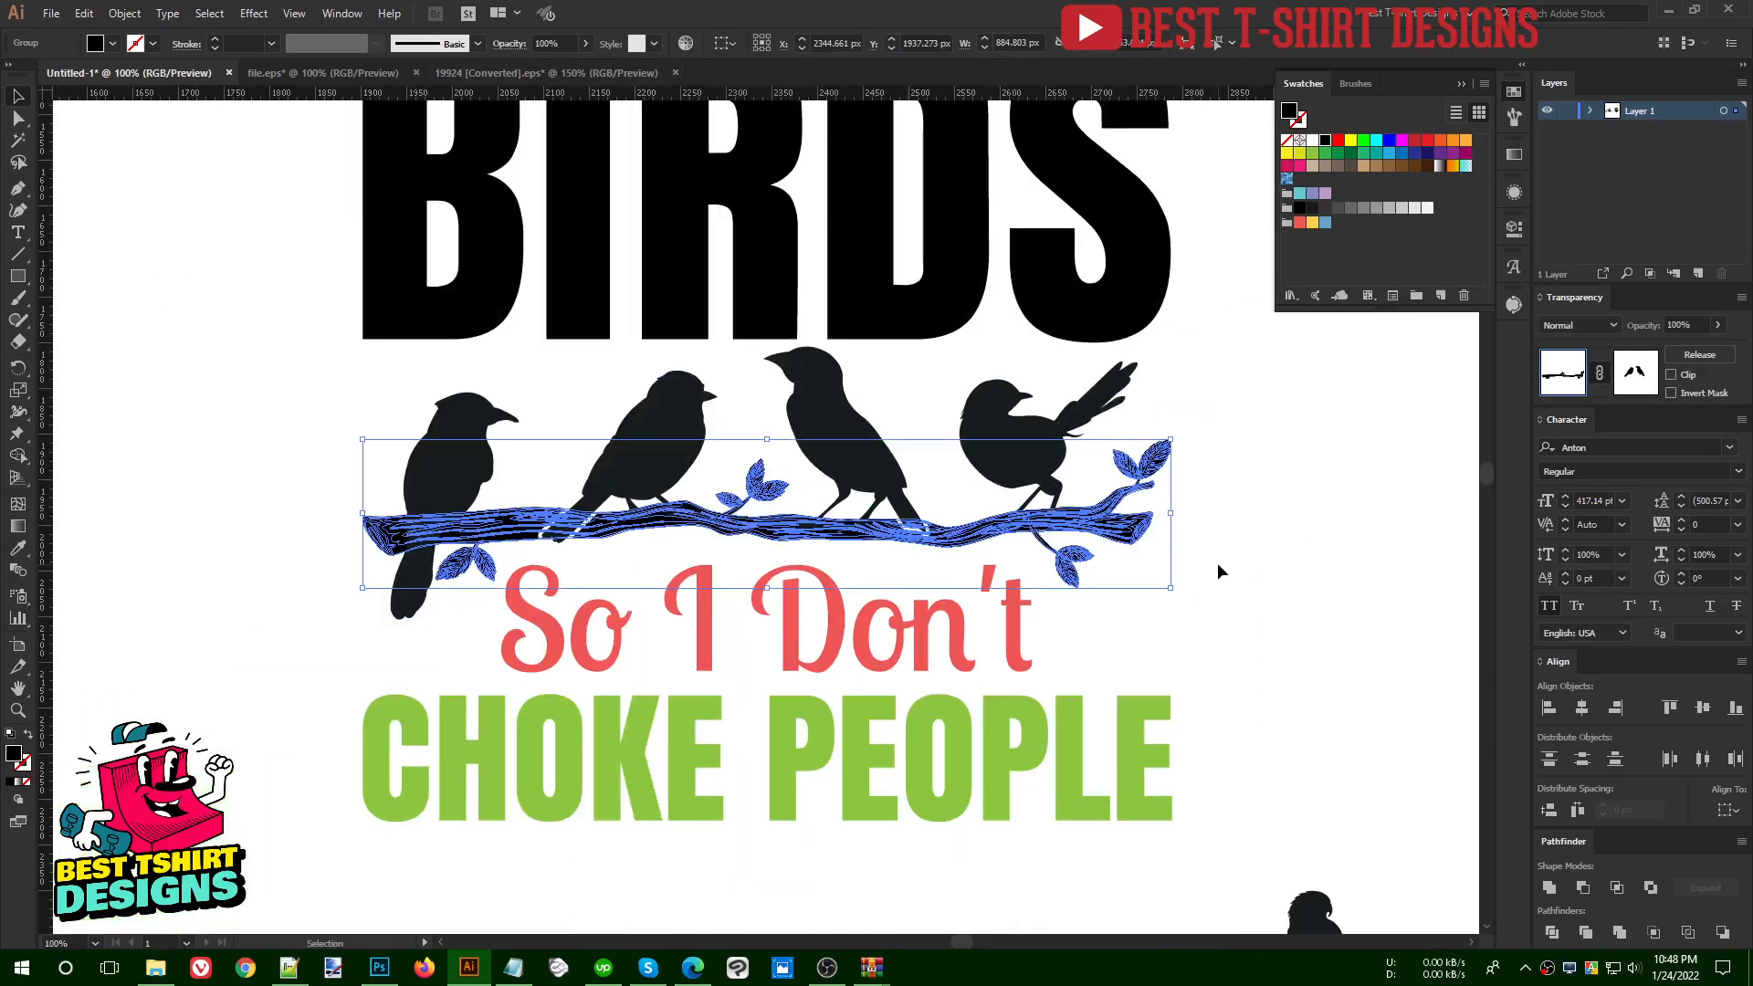
# - Delete the bird outlines from the branch's opacity mask, exit the mask and unite the branch group into one shape
pyautogui.click(1218, 562)
pyautogui.click(916, 537)
pyautogui.click(918, 557)
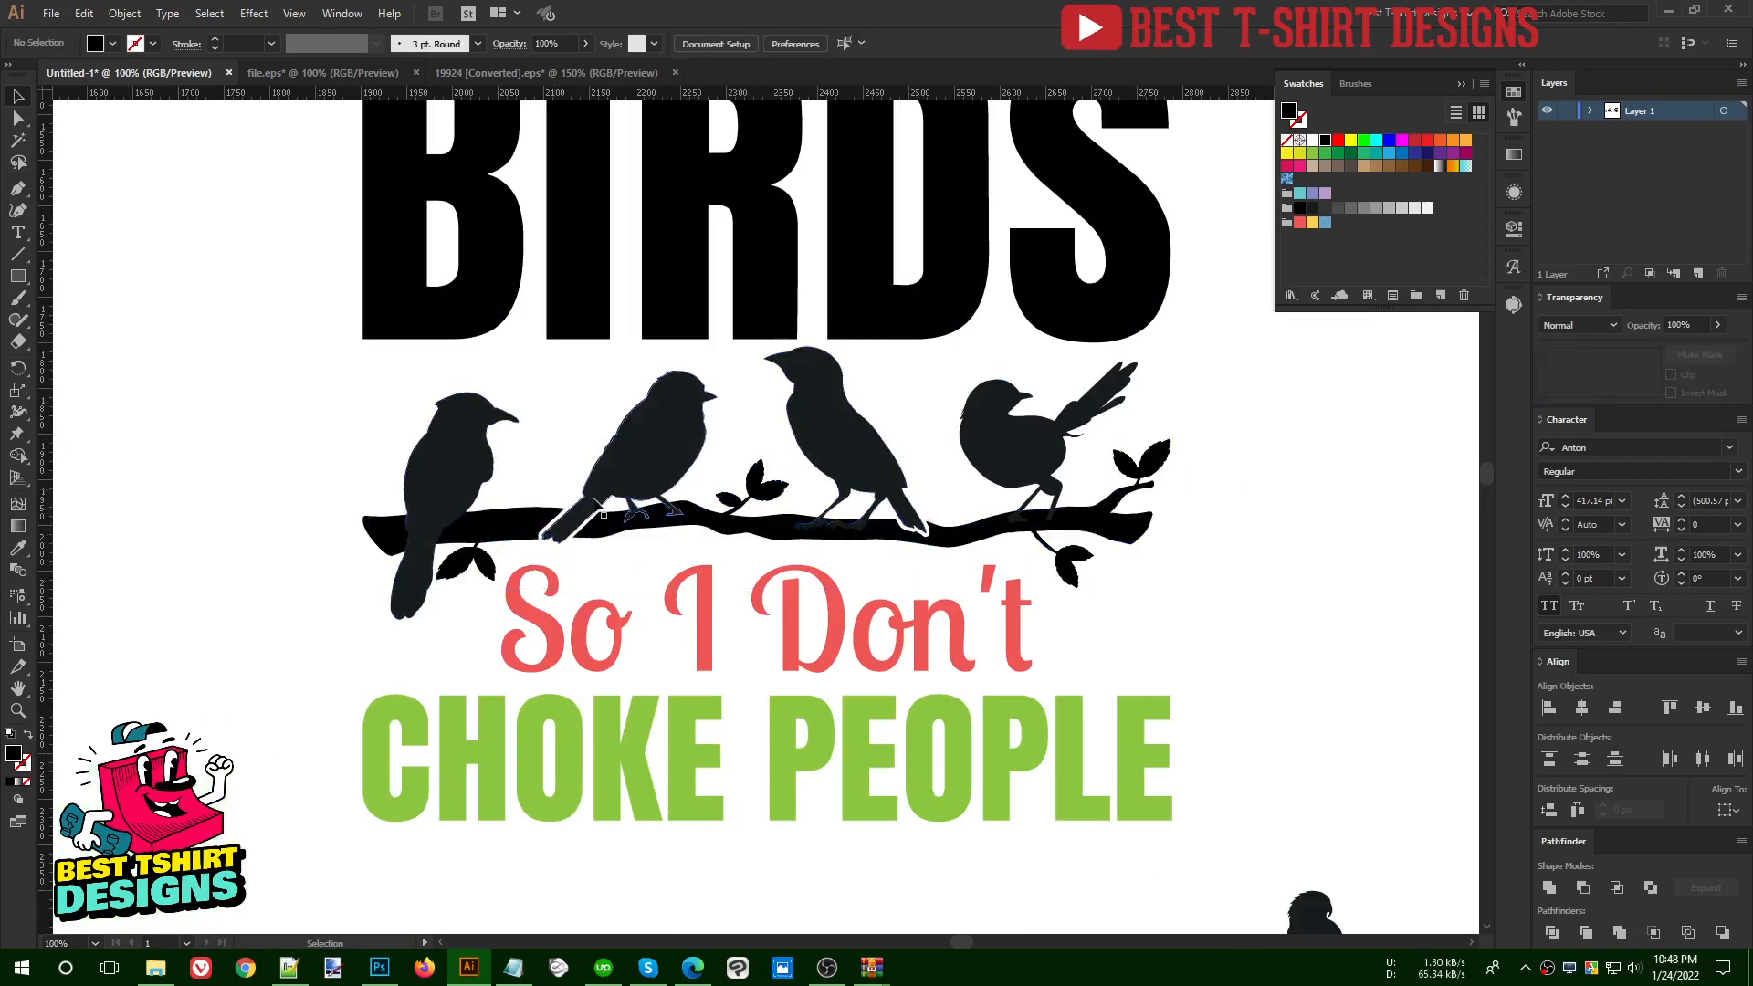
pyautogui.click(1128, 521)
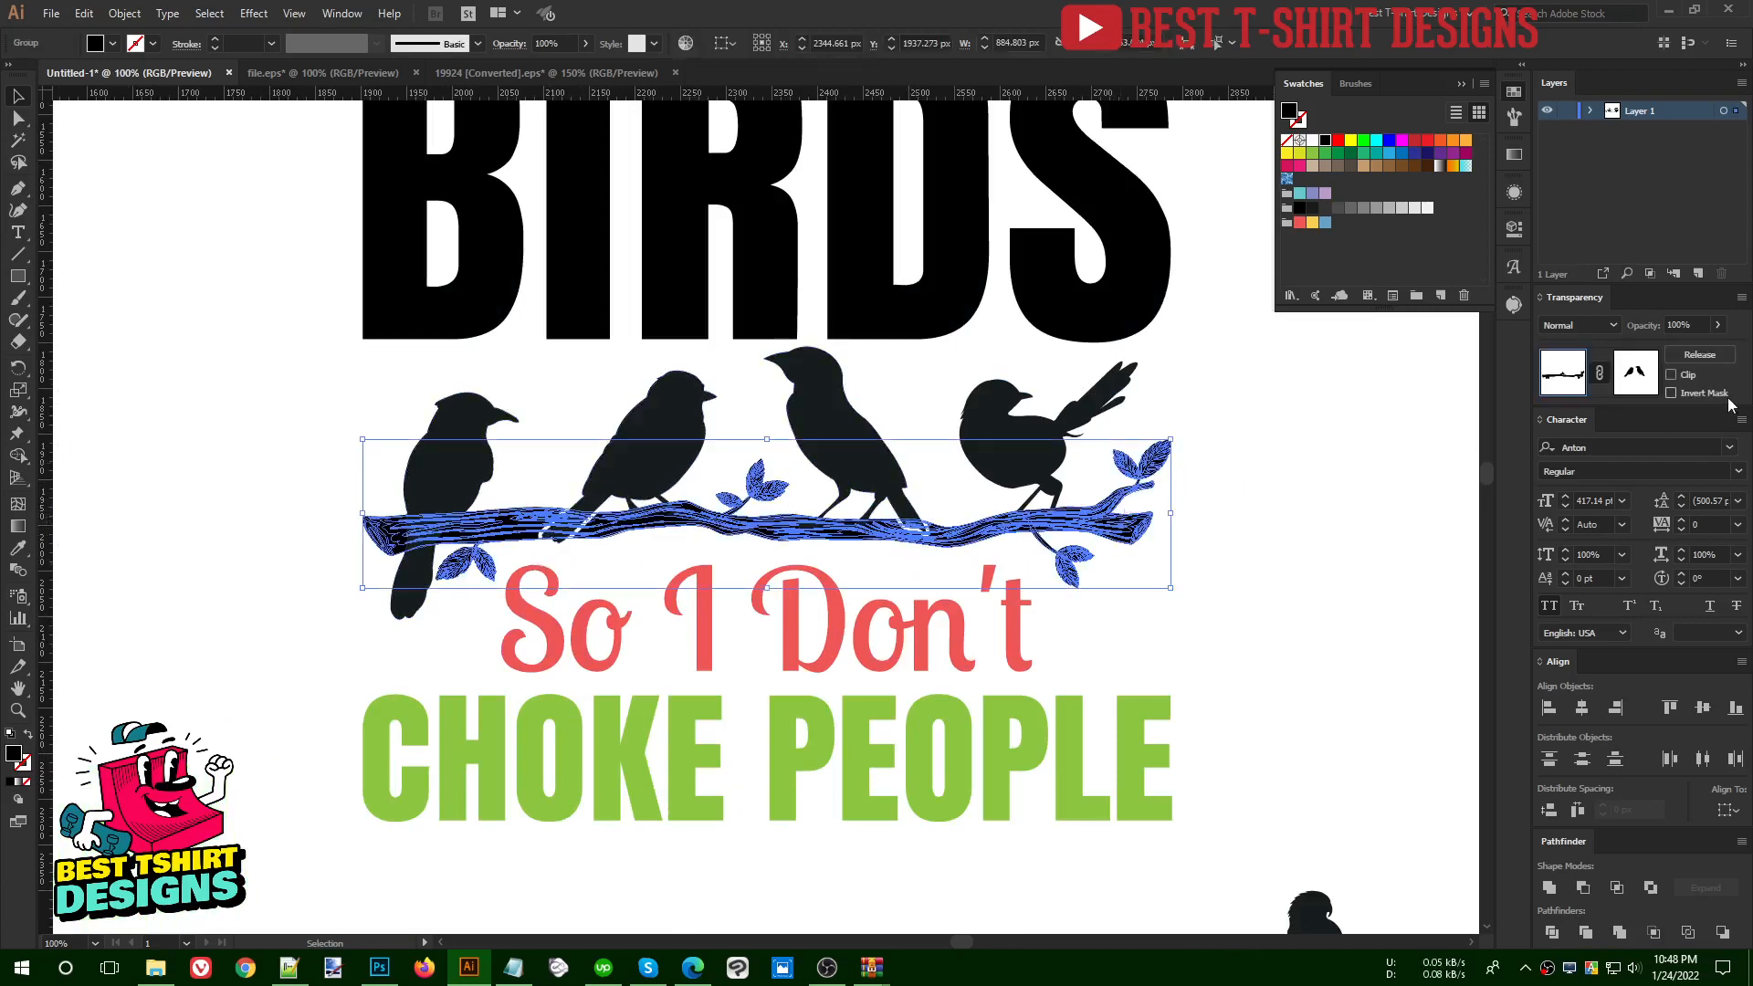
pyautogui.click(1639, 374)
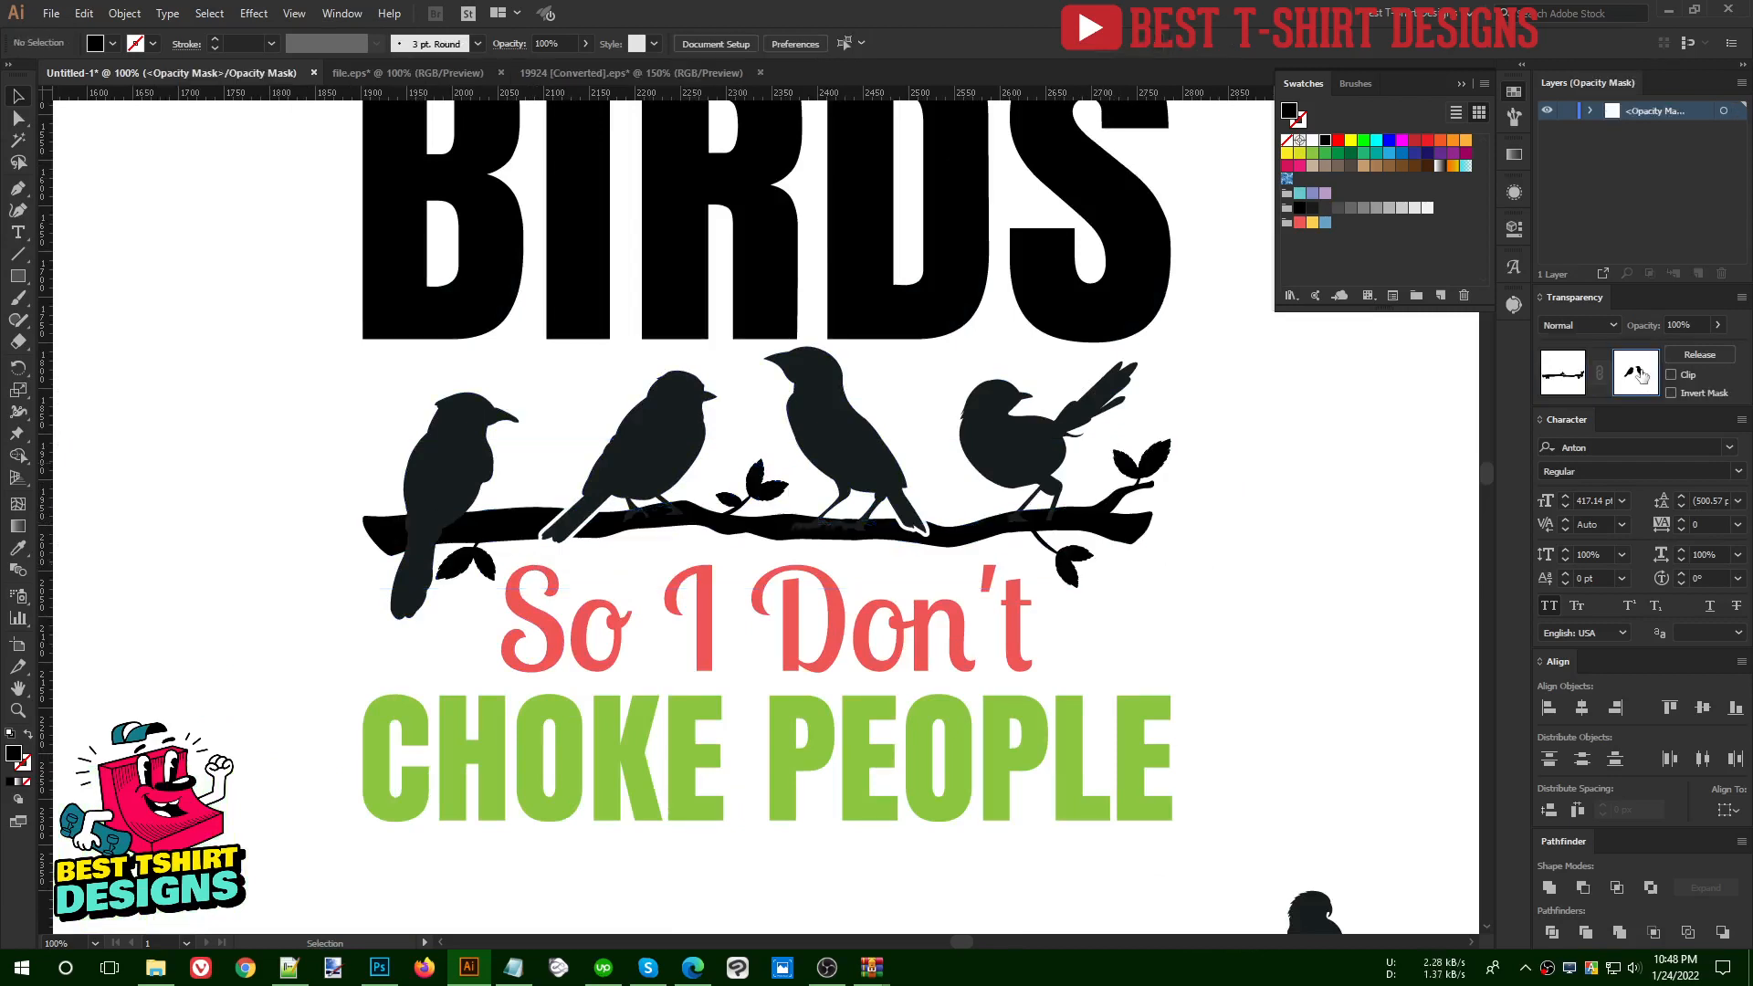
pyautogui.moveTo(1235, 674); pyautogui.dragTo(168, 294)
pyautogui.press('a')
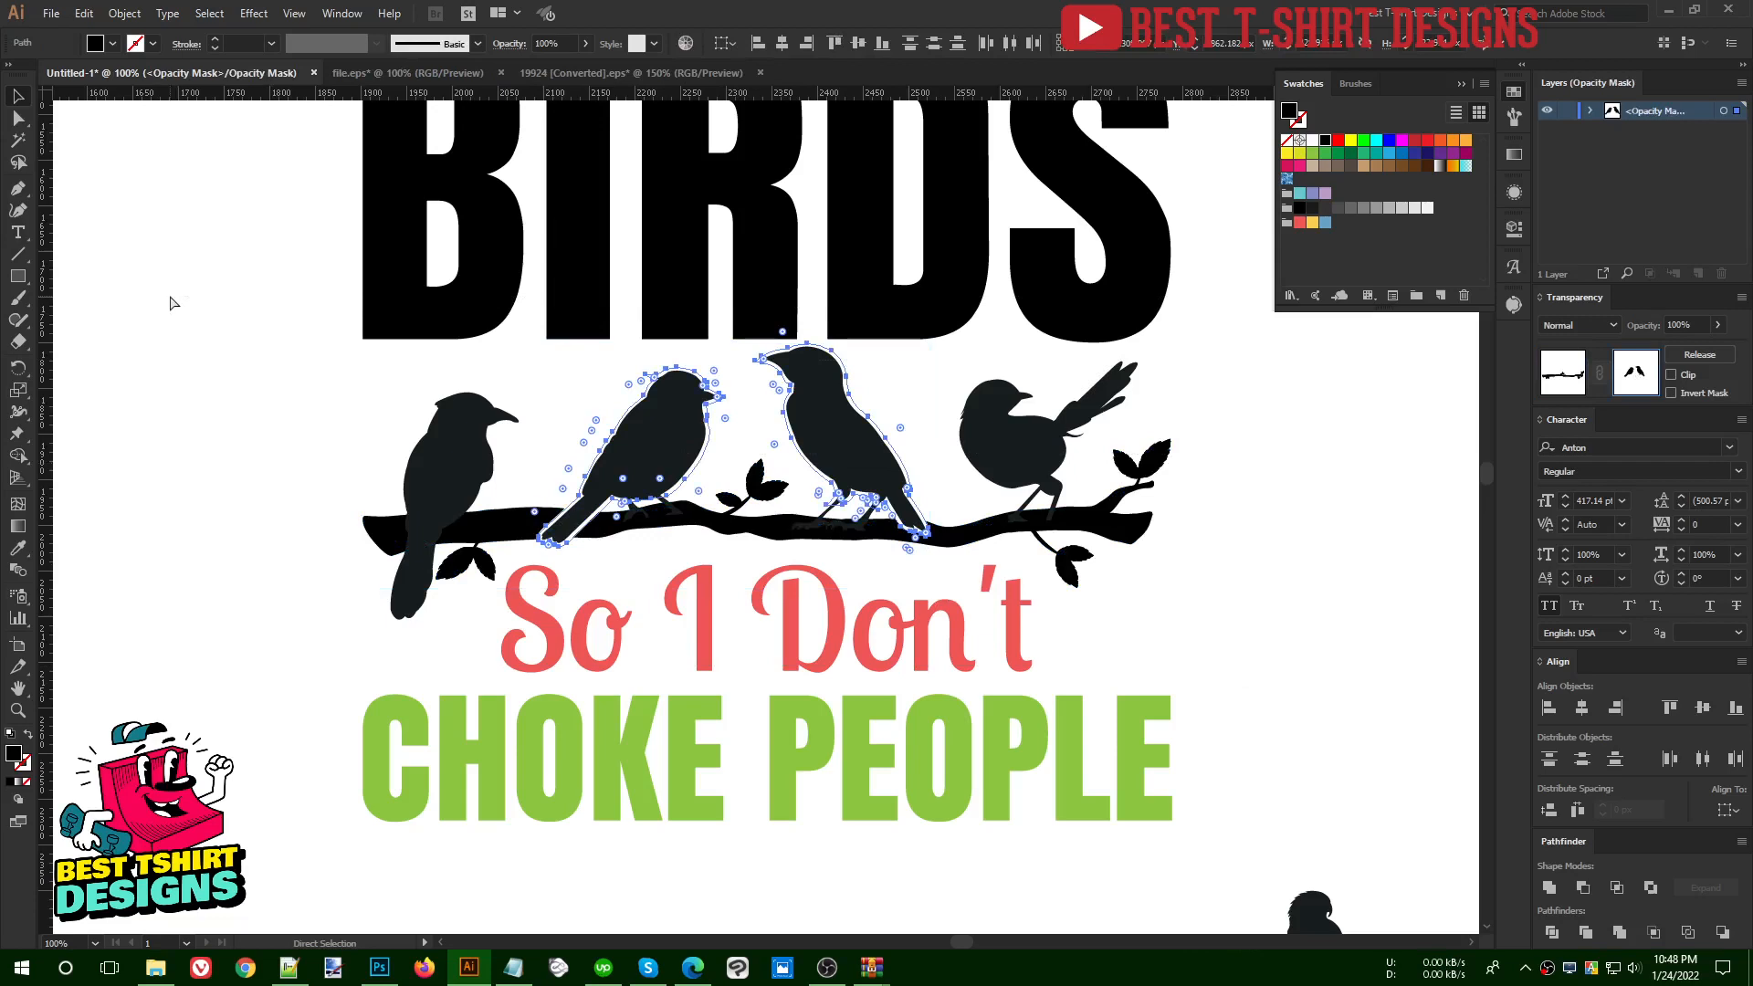
pyautogui.press('Delete')
pyautogui.press('v')
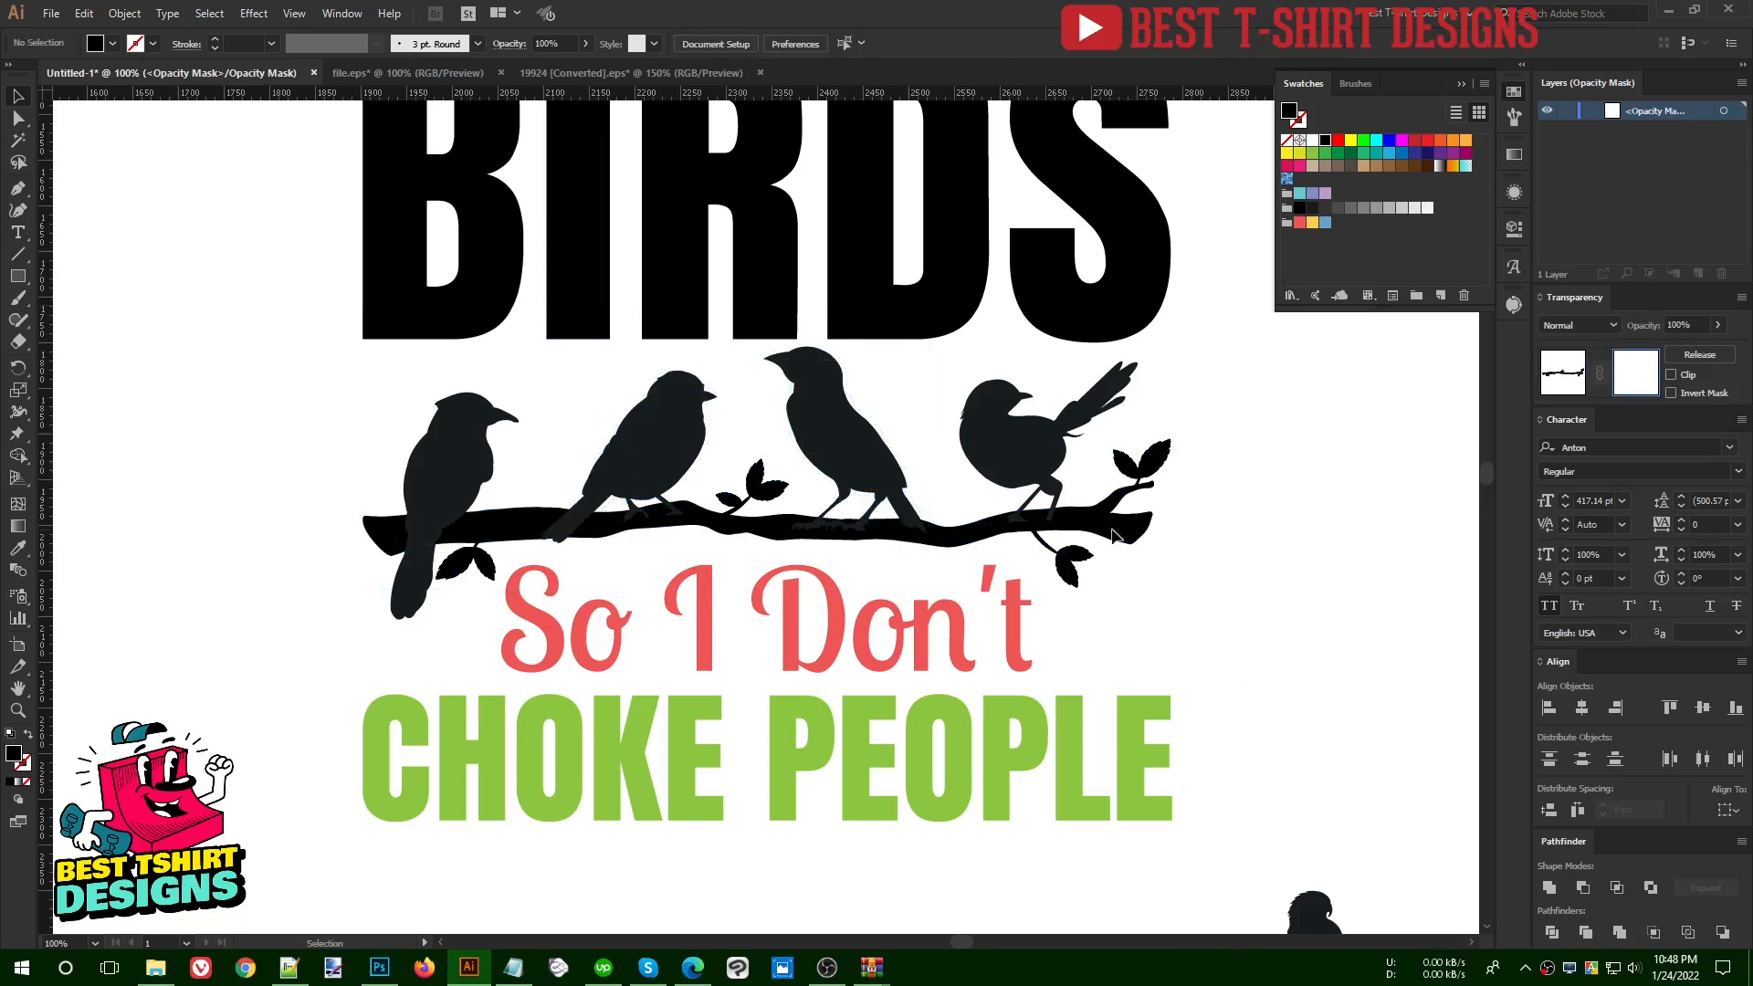
pyautogui.click(1547, 383)
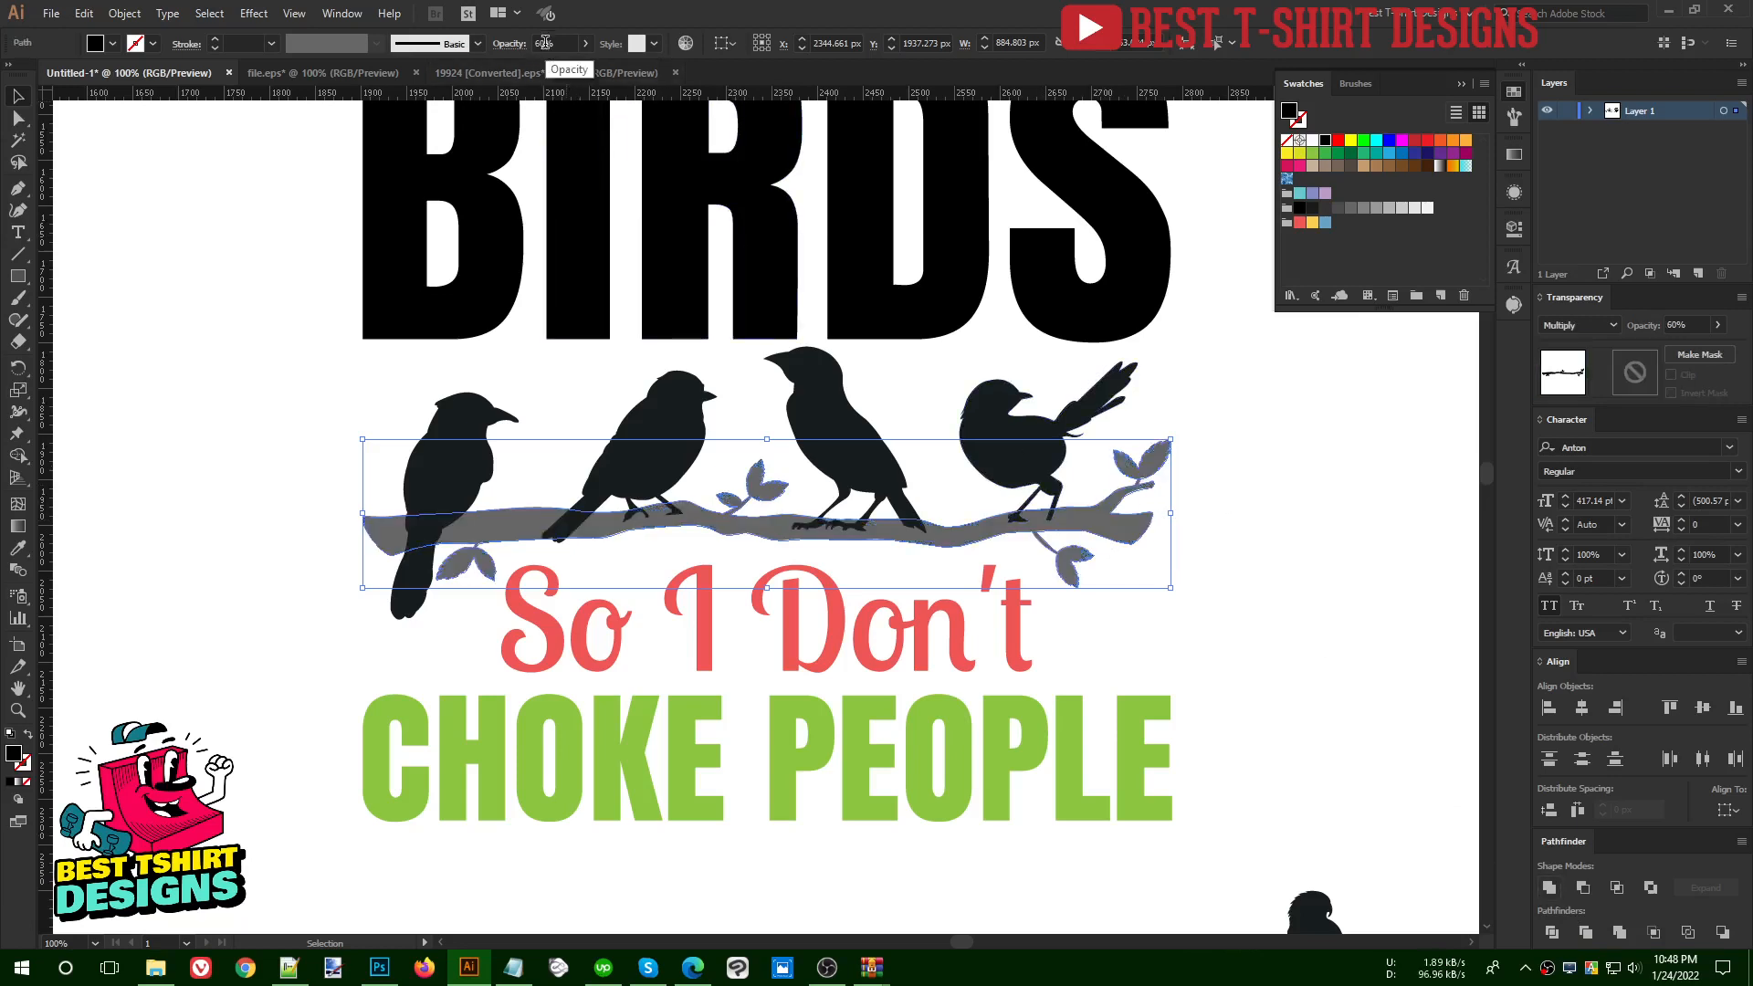
# - Set the branch's opacity to 100% and add an opacity mask to it
pyautogui.scroll(4, 546, 42)
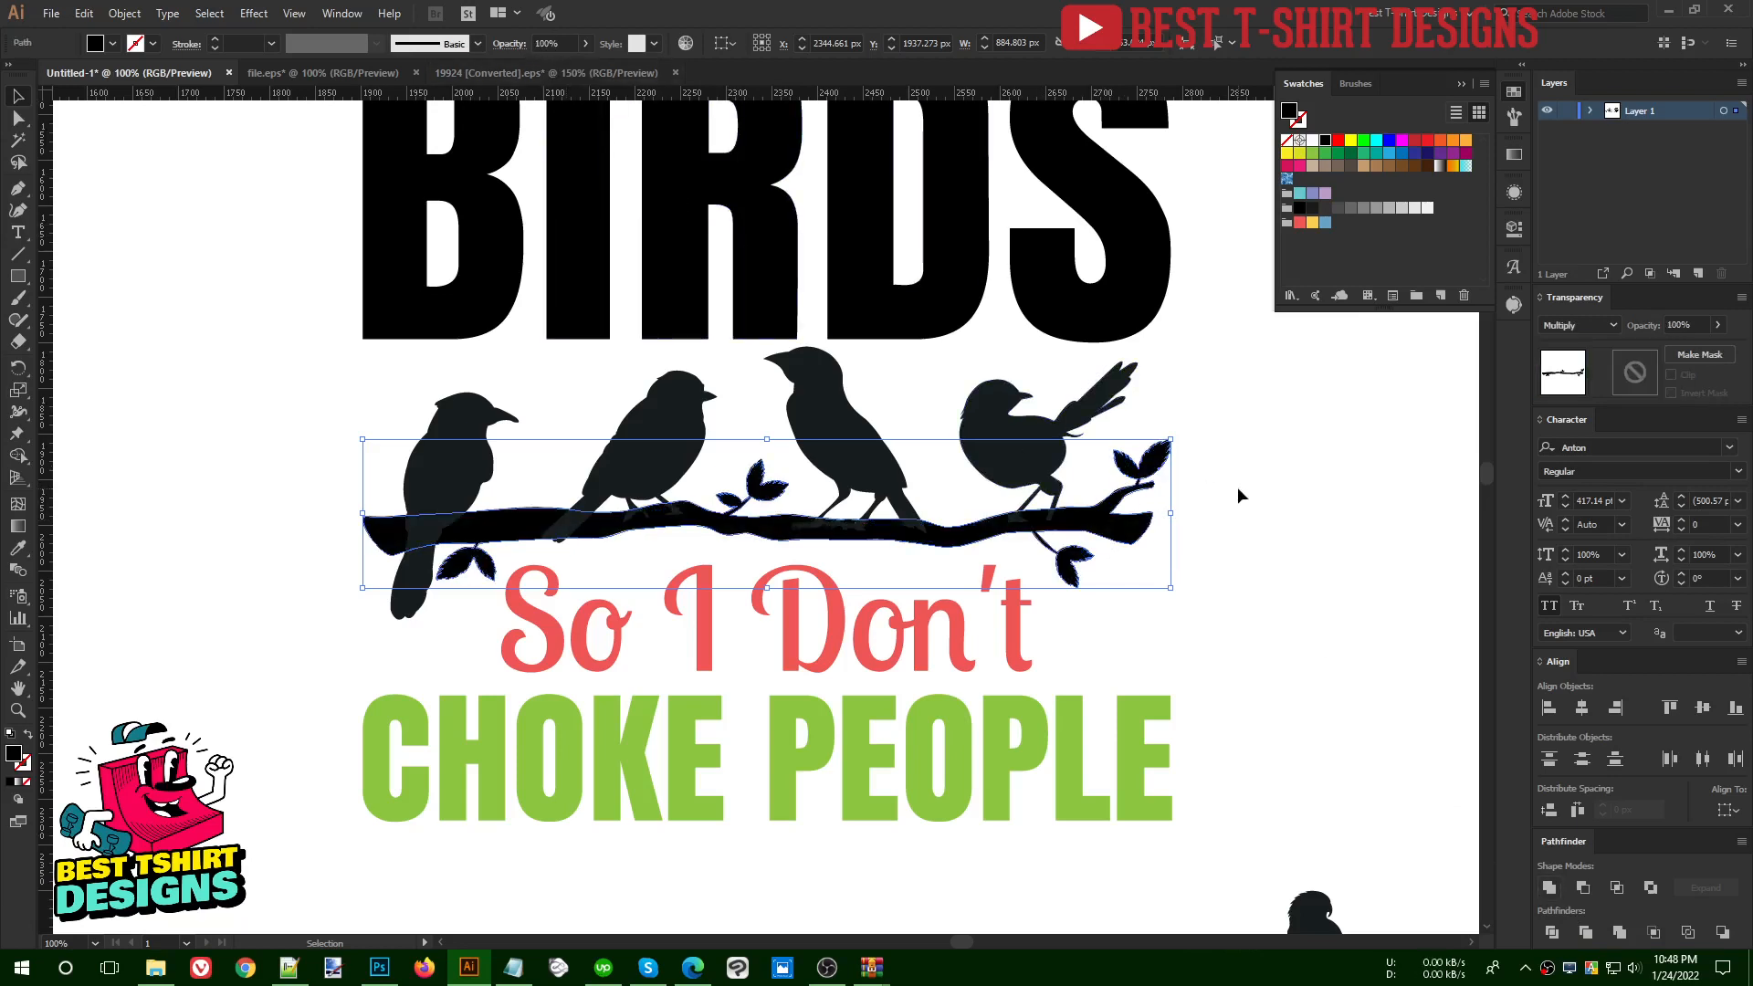
pyautogui.click(945, 501)
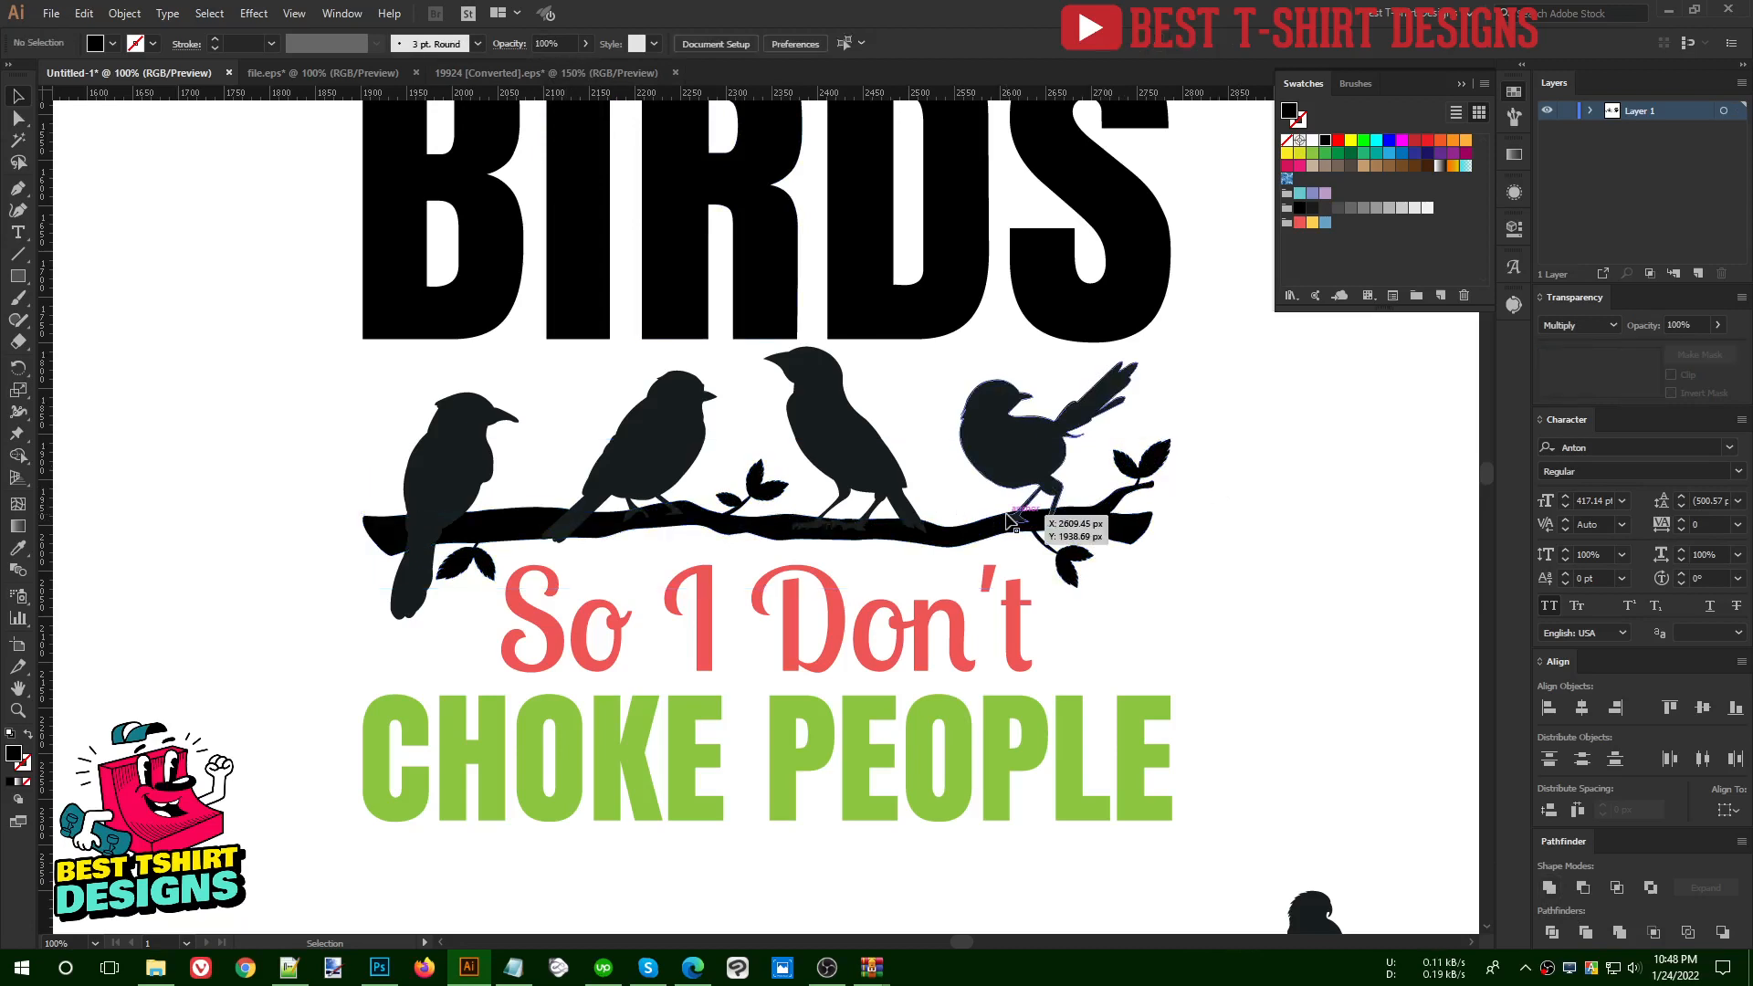
pyautogui.click(947, 544)
pyautogui.click(1644, 367)
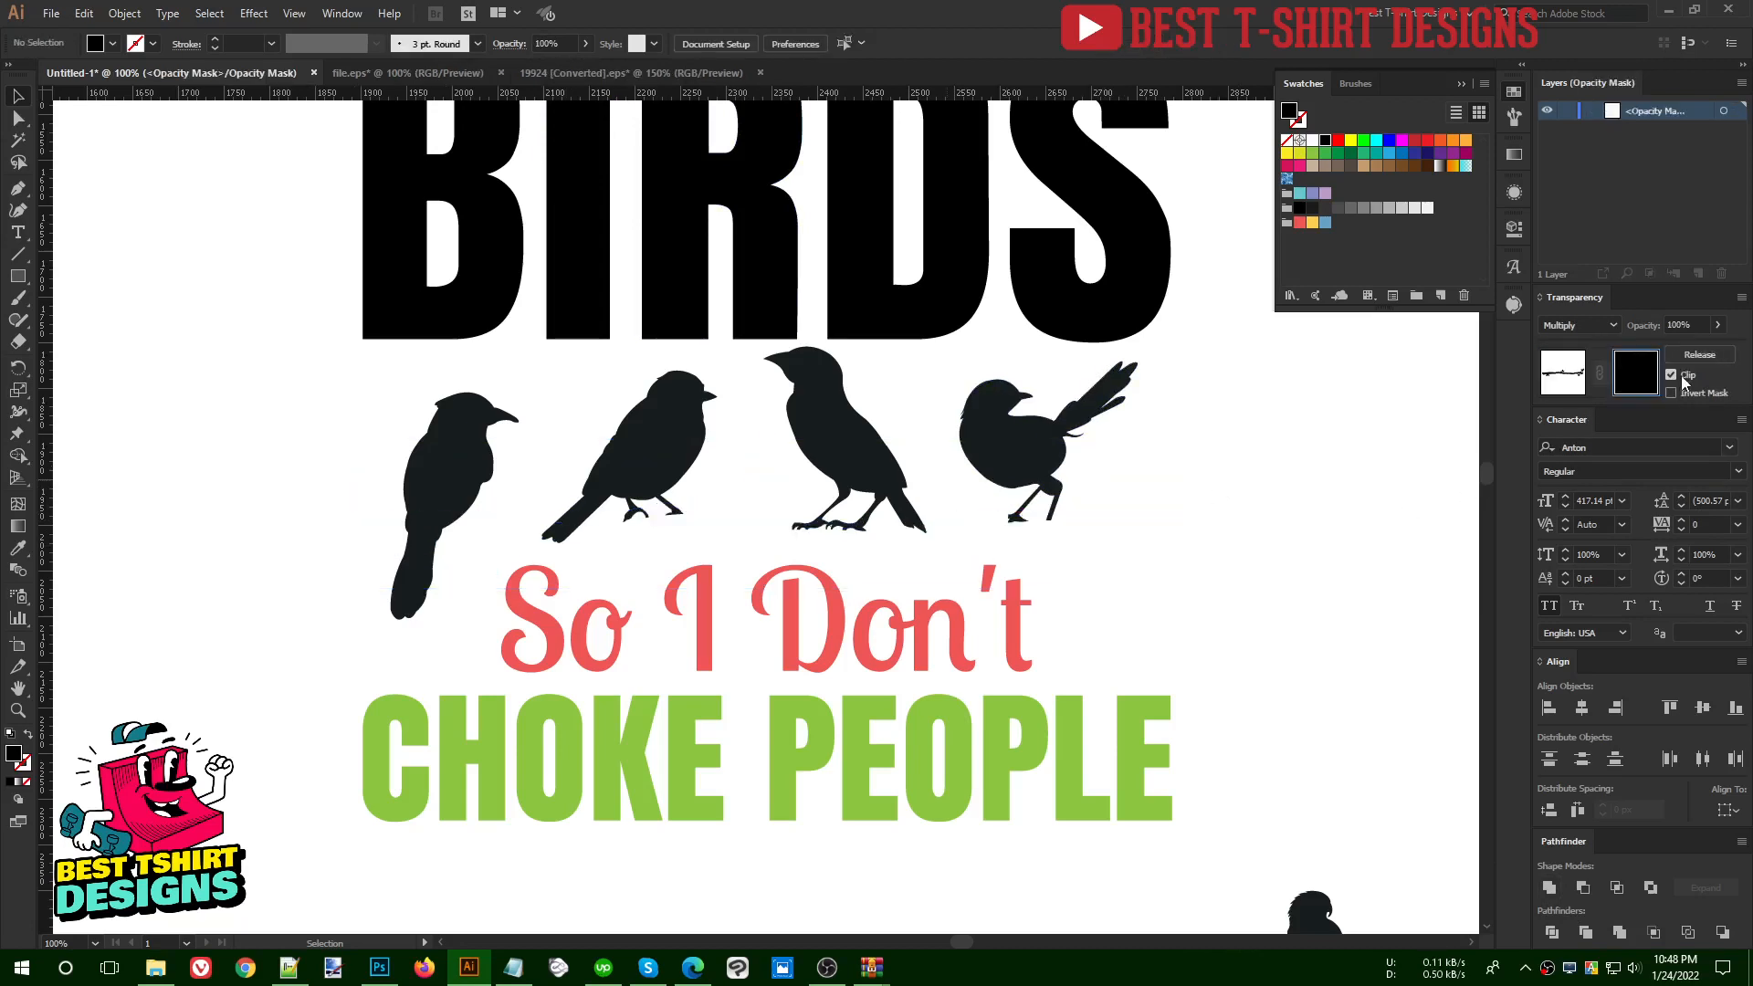
# - Turn off the mask's clipping, paste the outlines of the two middle birds in place inside it, and leave the mask
pyautogui.press('a')
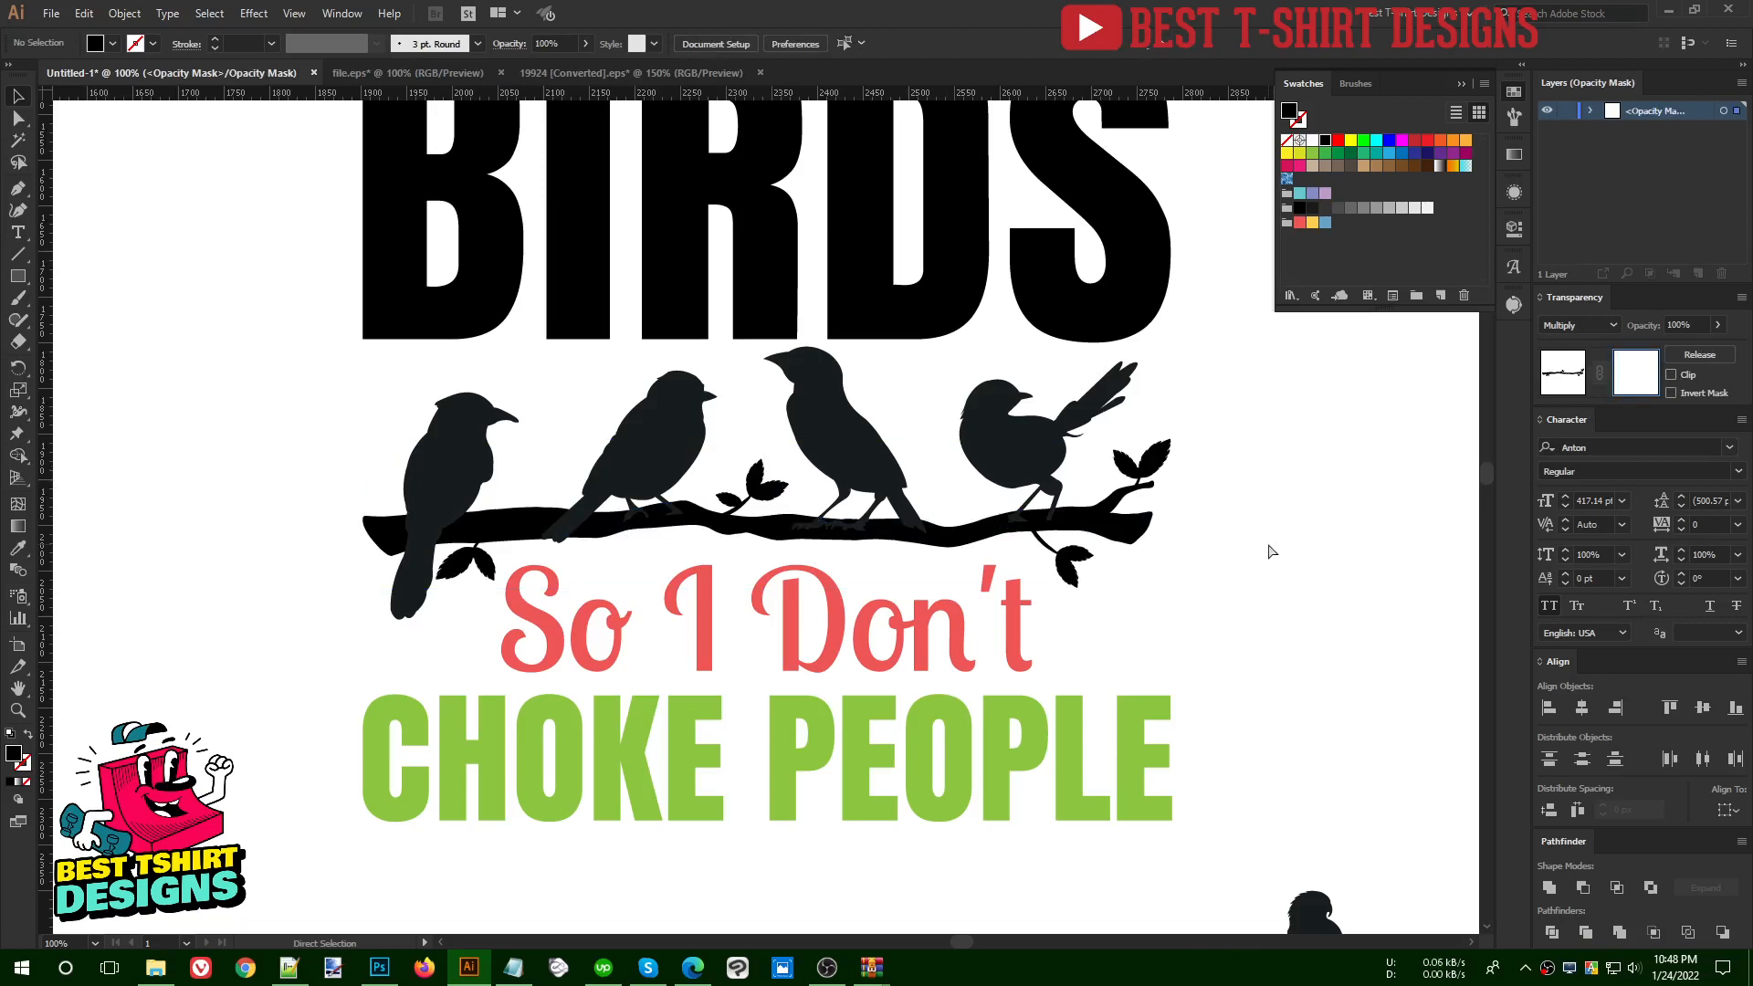
pyautogui.press('v')
pyautogui.hotkey('ctrl', 'f')
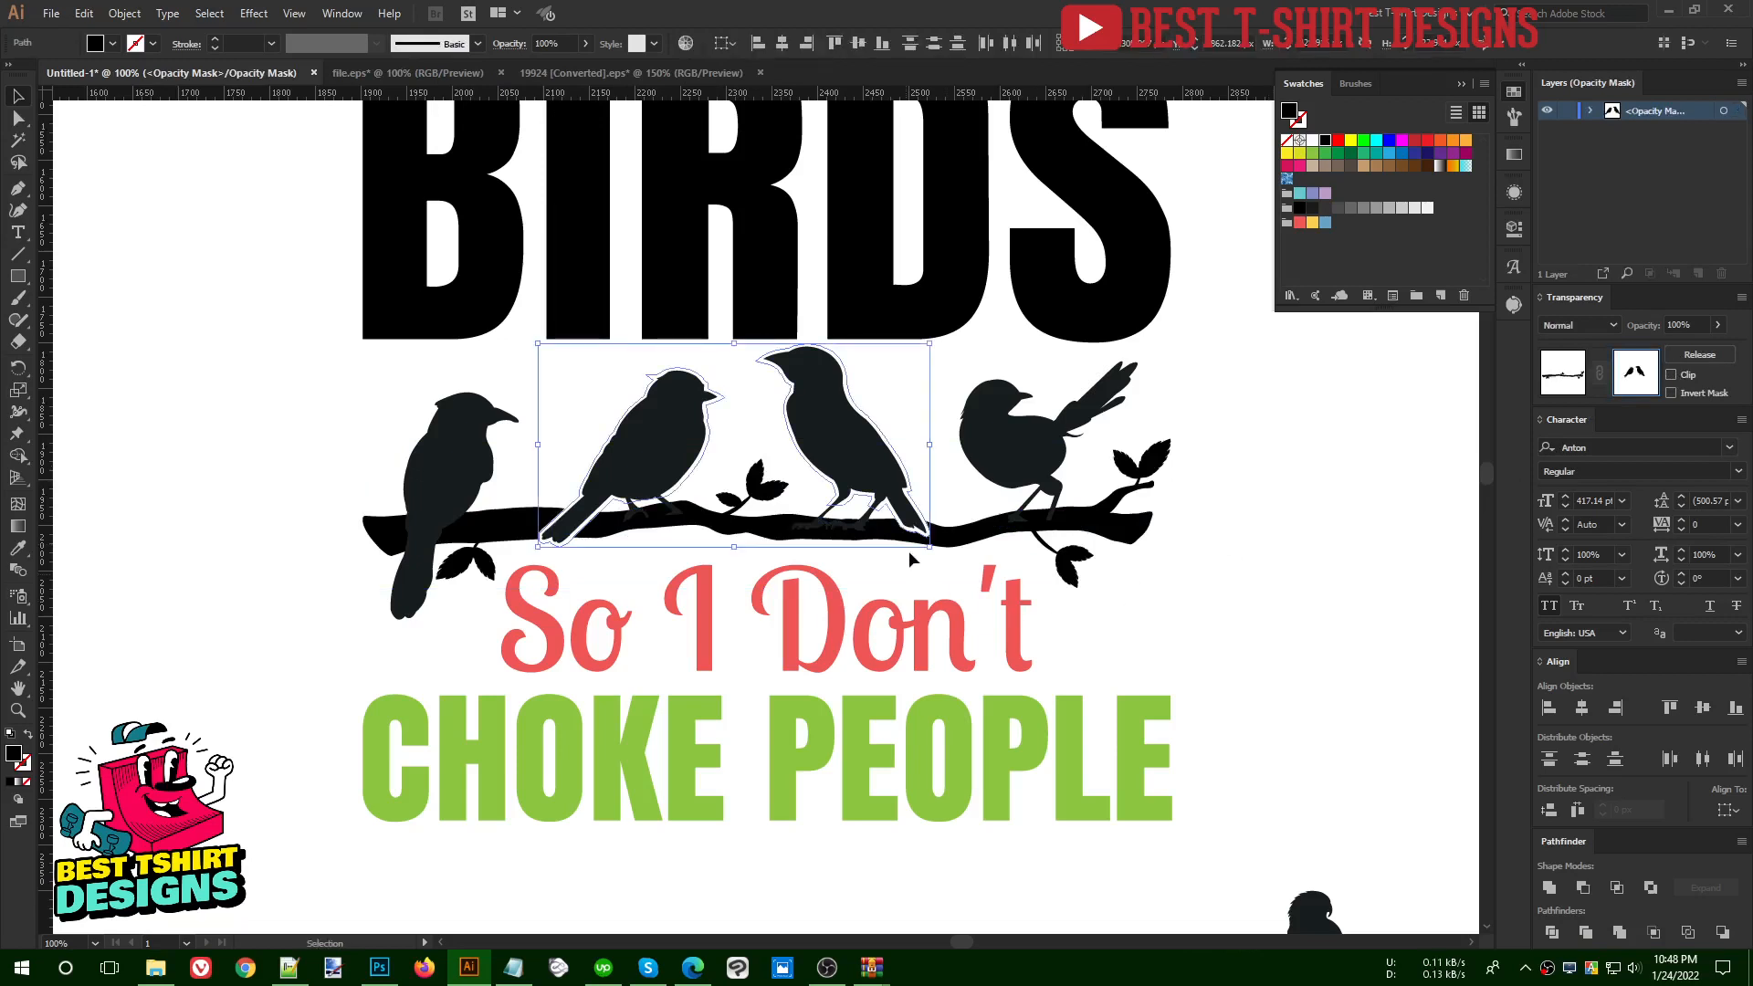
pyautogui.click(906, 573)
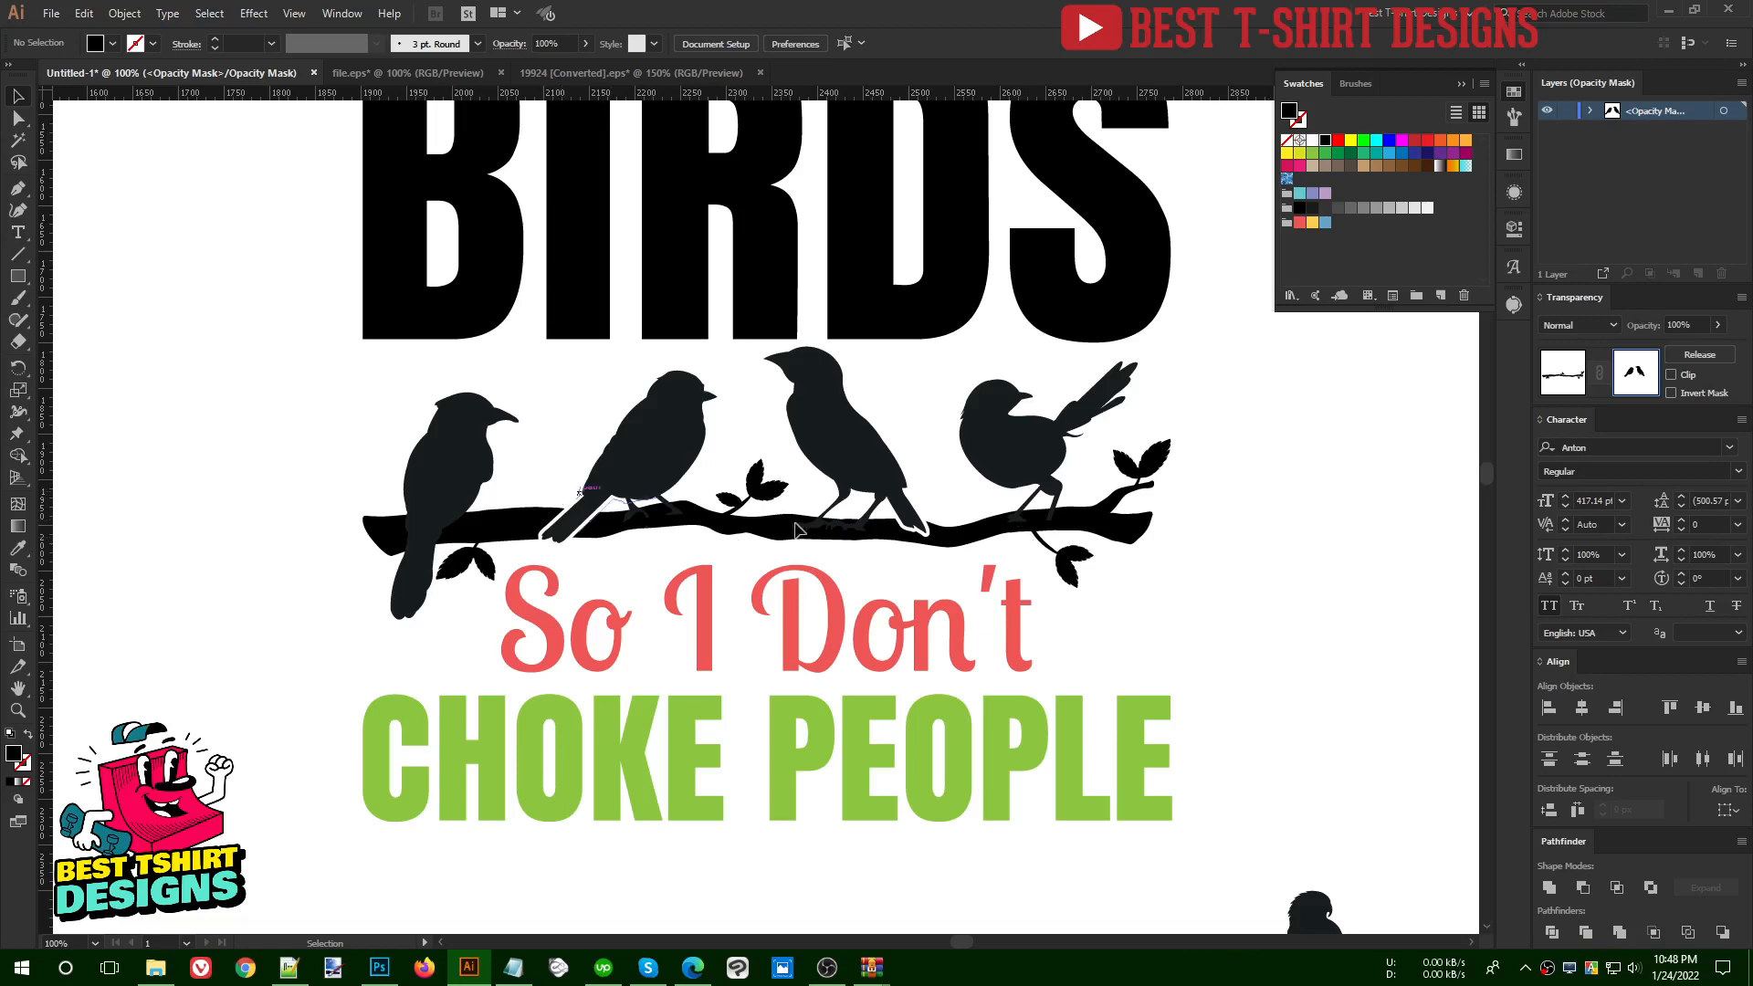
pyautogui.click(1562, 378)
pyautogui.click(1291, 556)
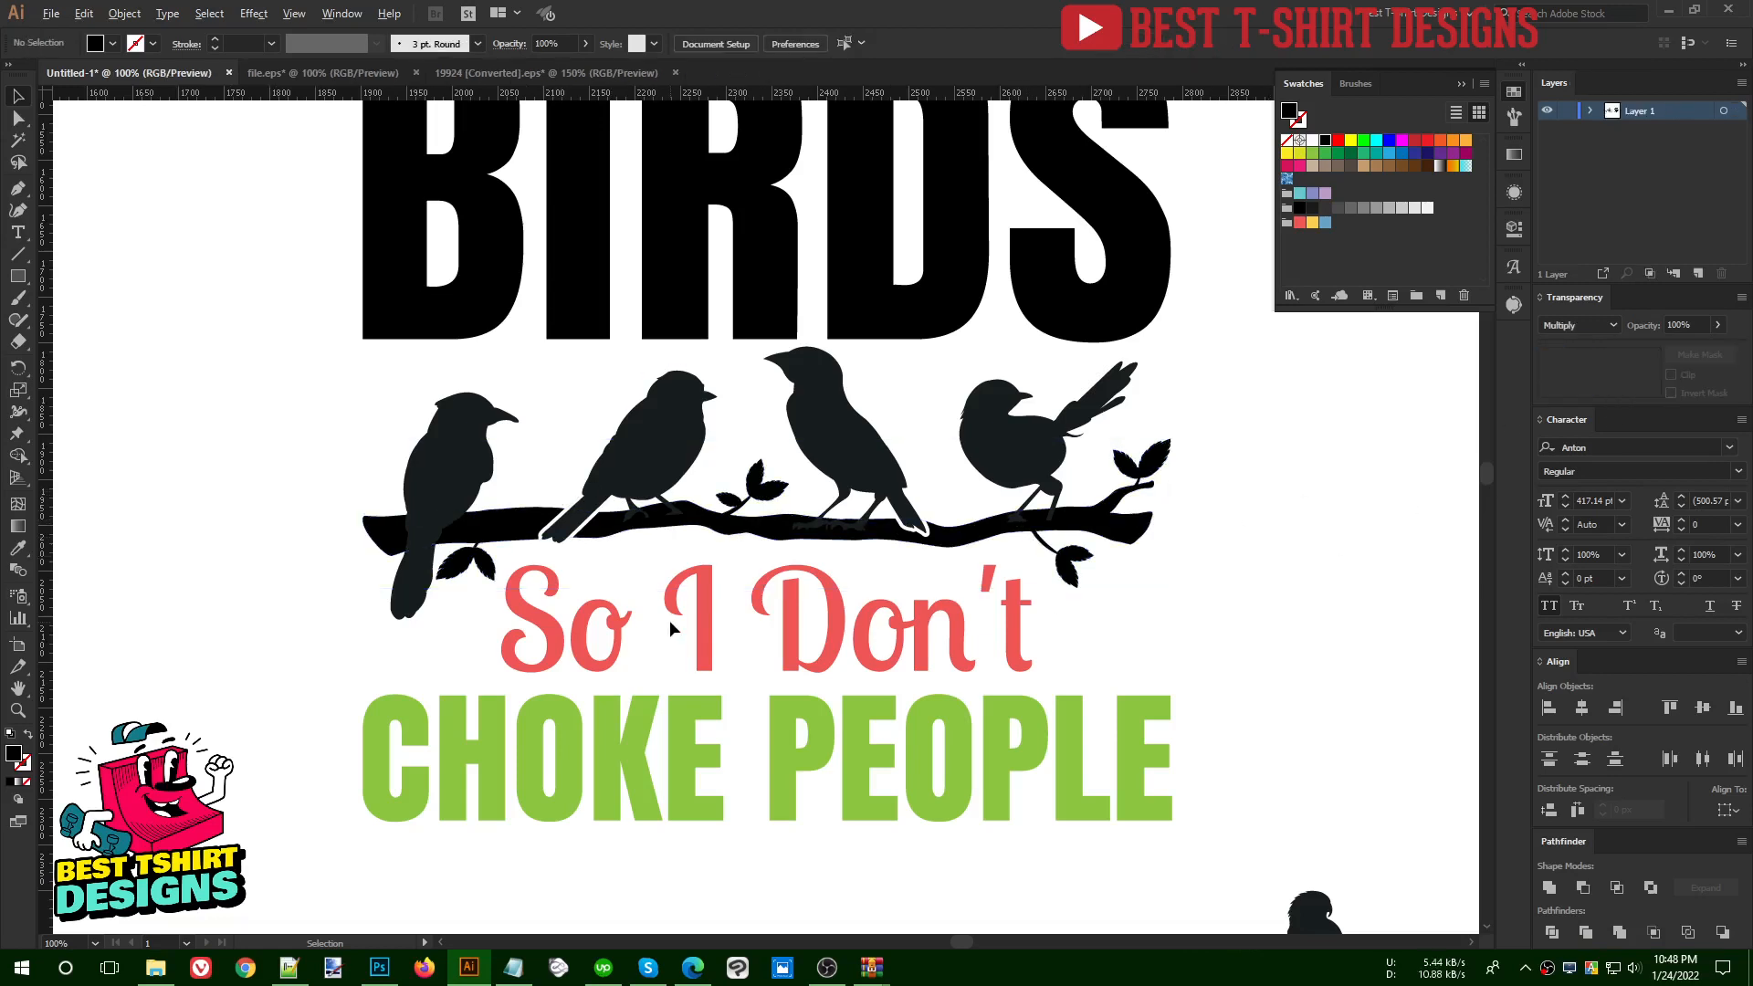
pyautogui.hotkey('ctrl', '-')
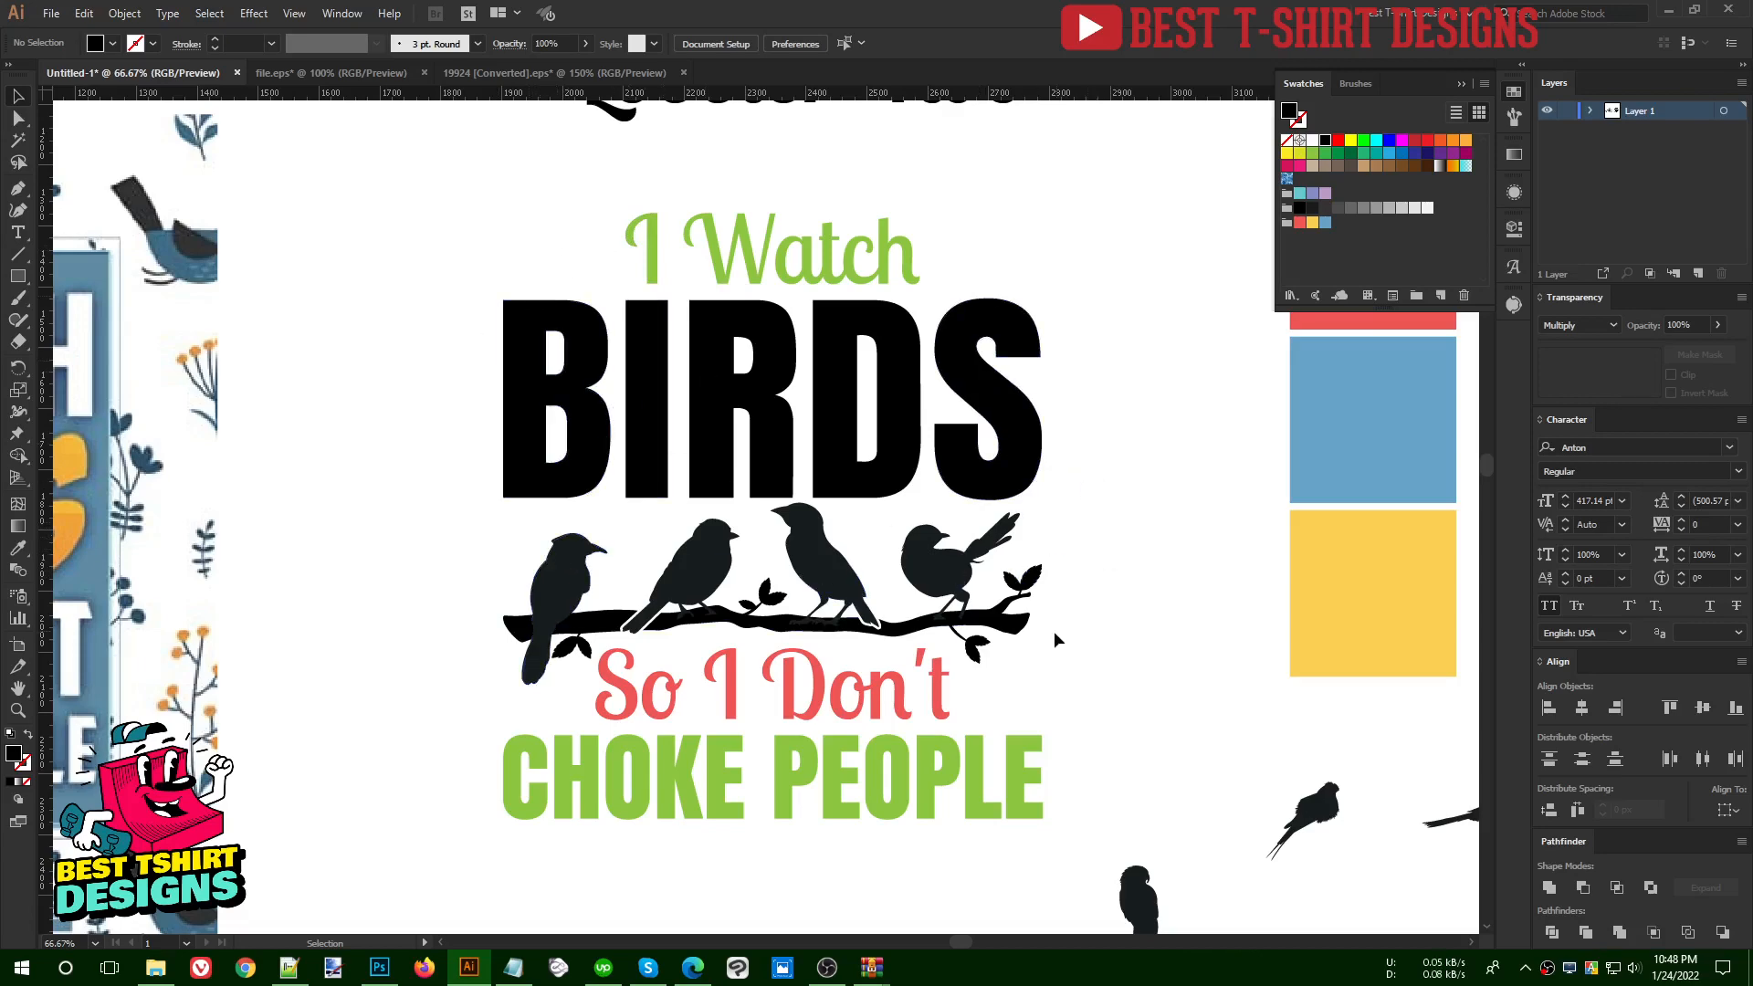
# - Switch to the browser, close the tree branch download page and search Freepik for "binocular" vectors
pyautogui.click(696, 966)
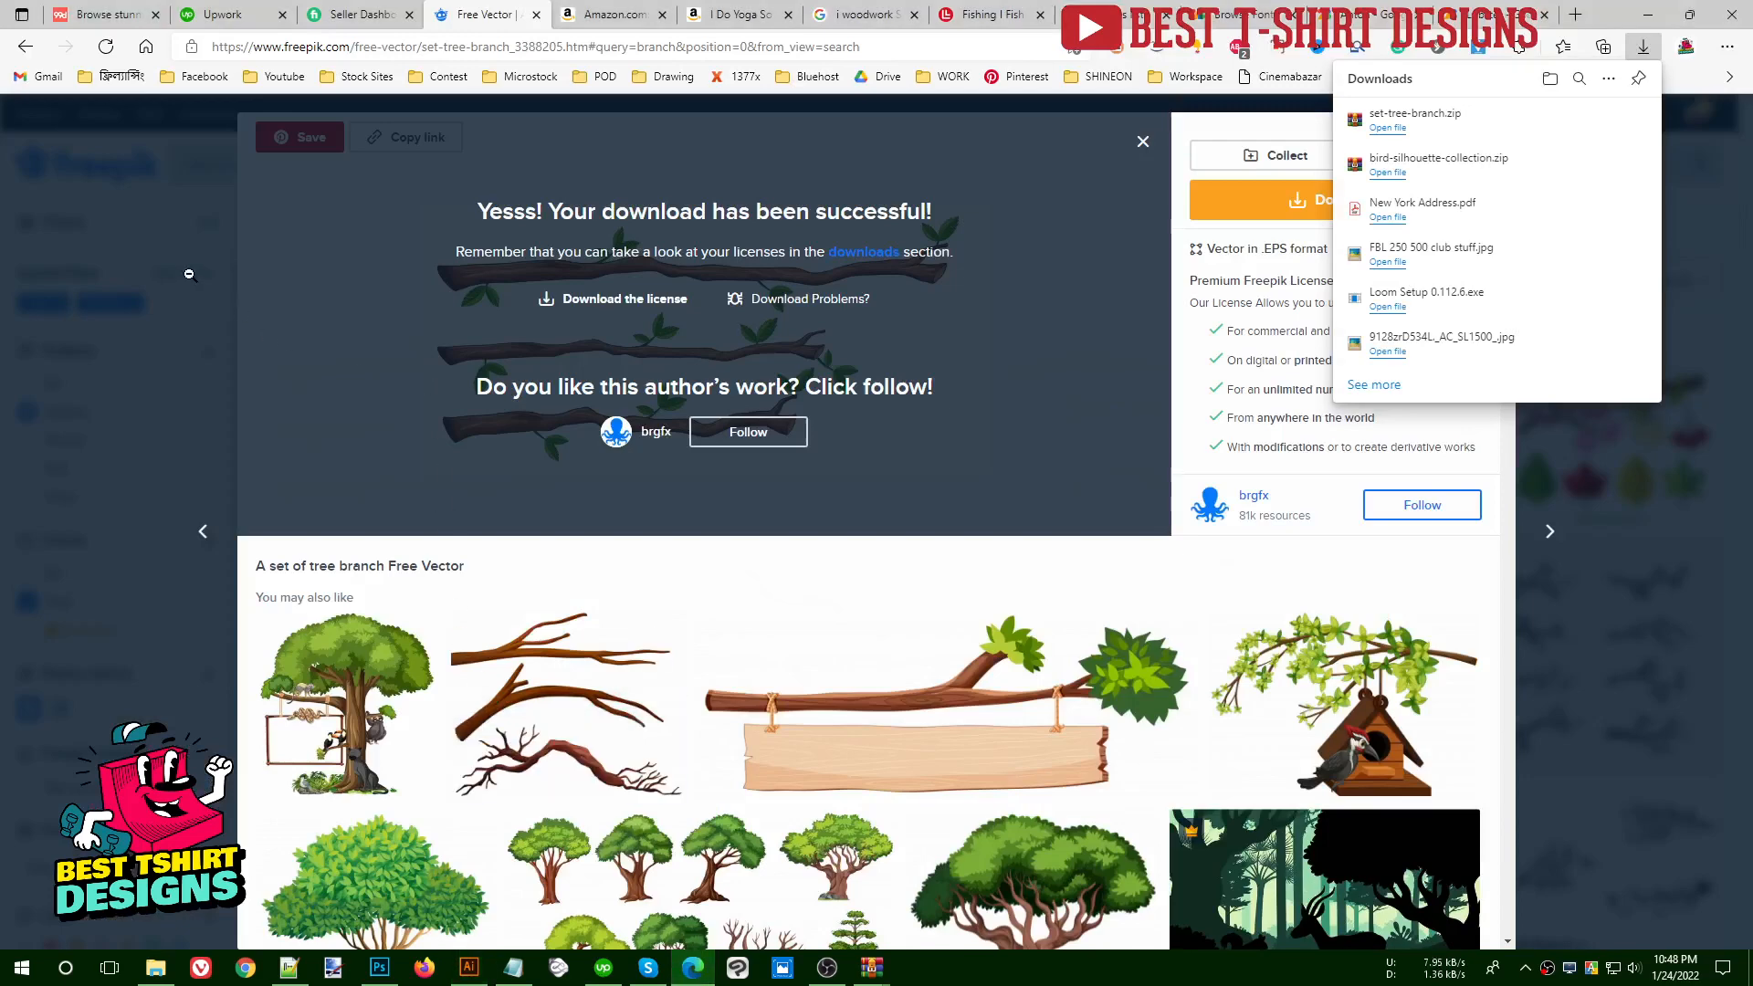
pyautogui.click(457, 167)
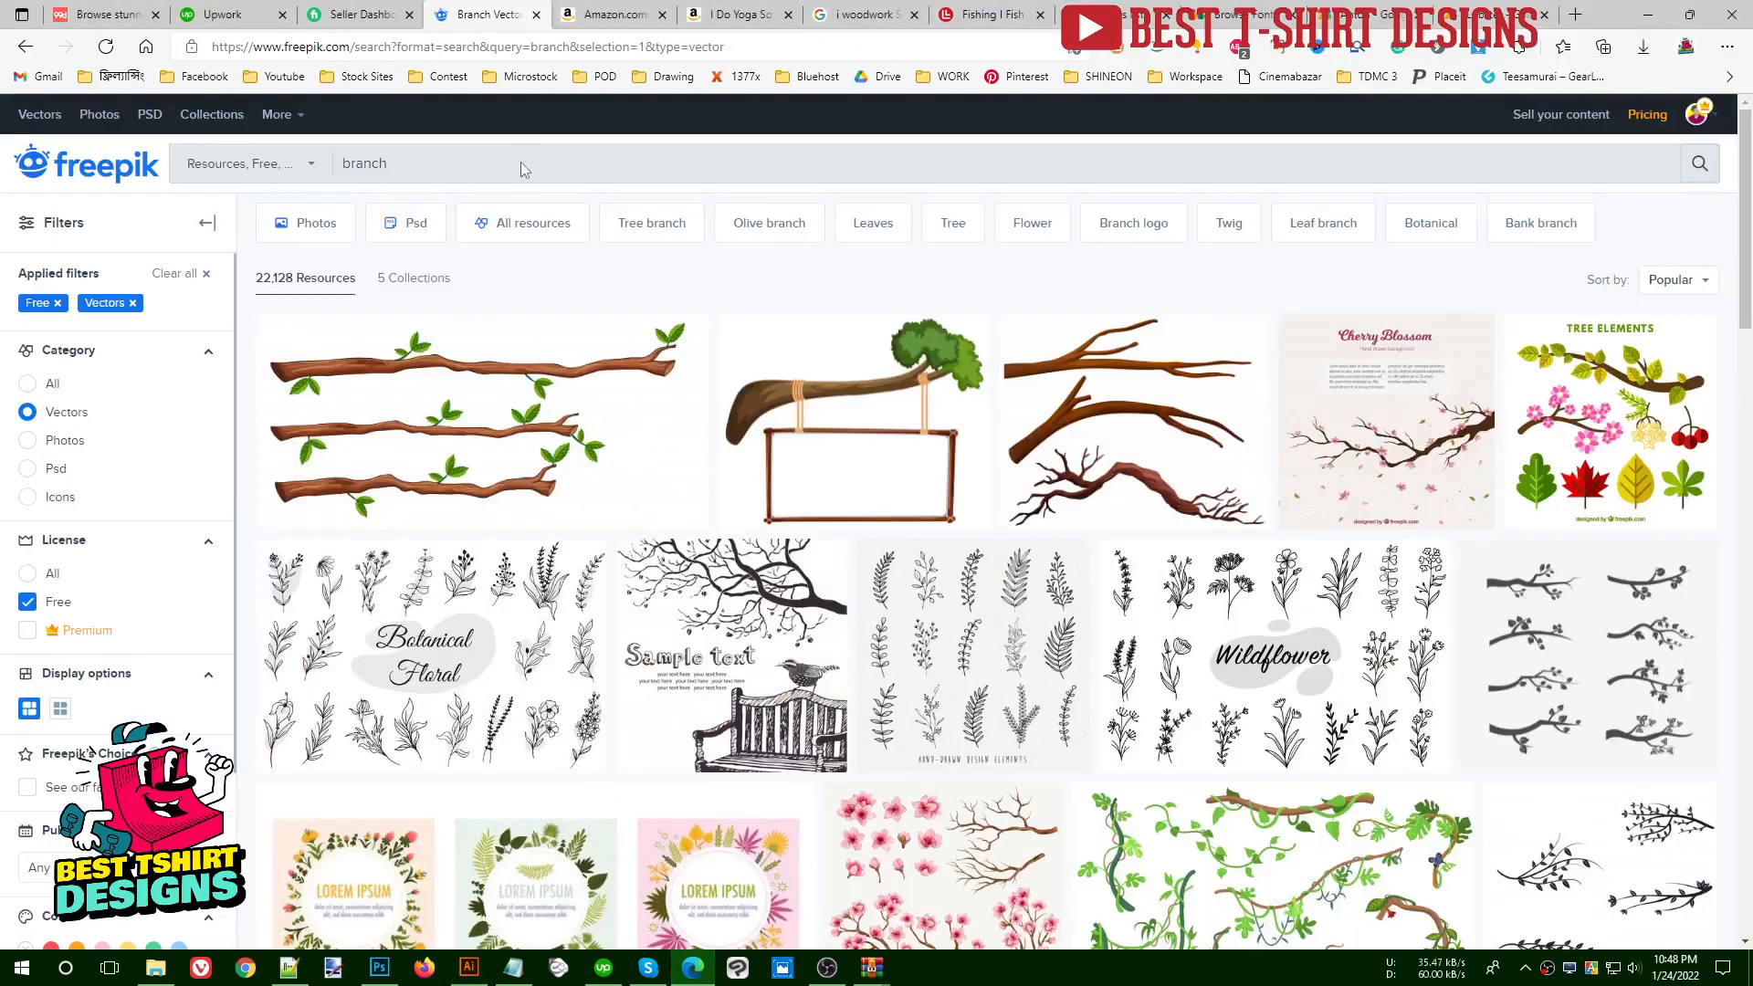
pyautogui.click(522, 162)
pyautogui.write('bino')
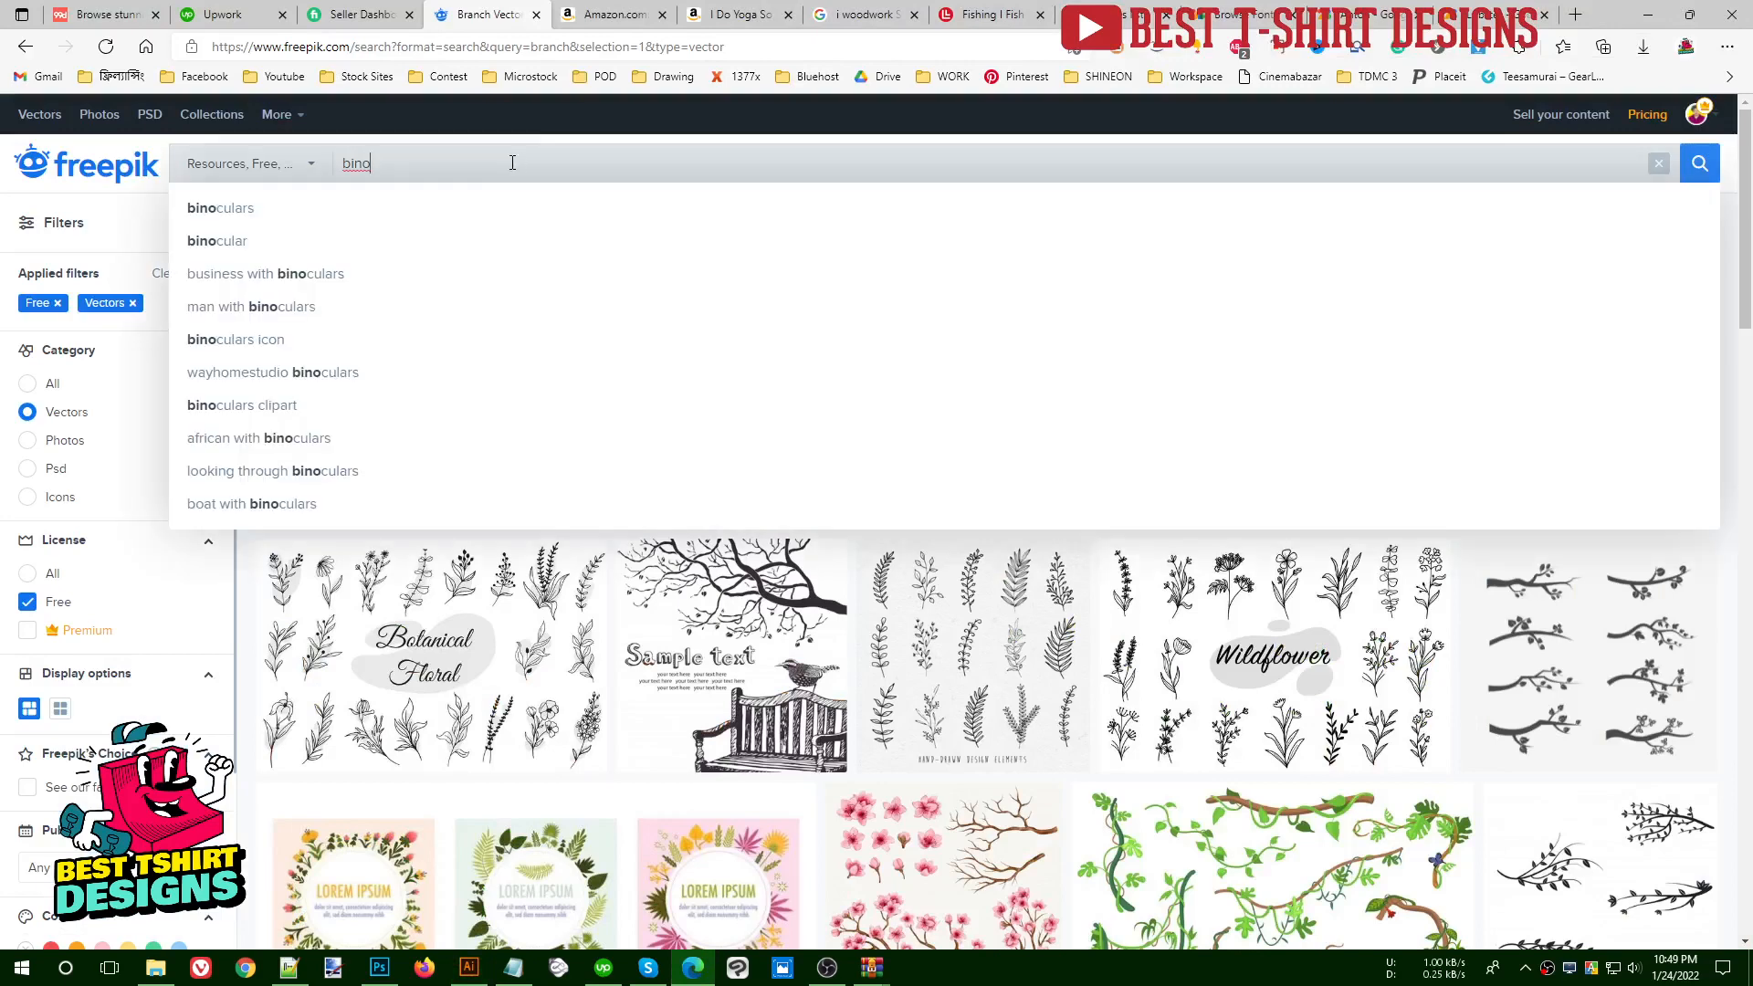
pyautogui.click(219, 240)
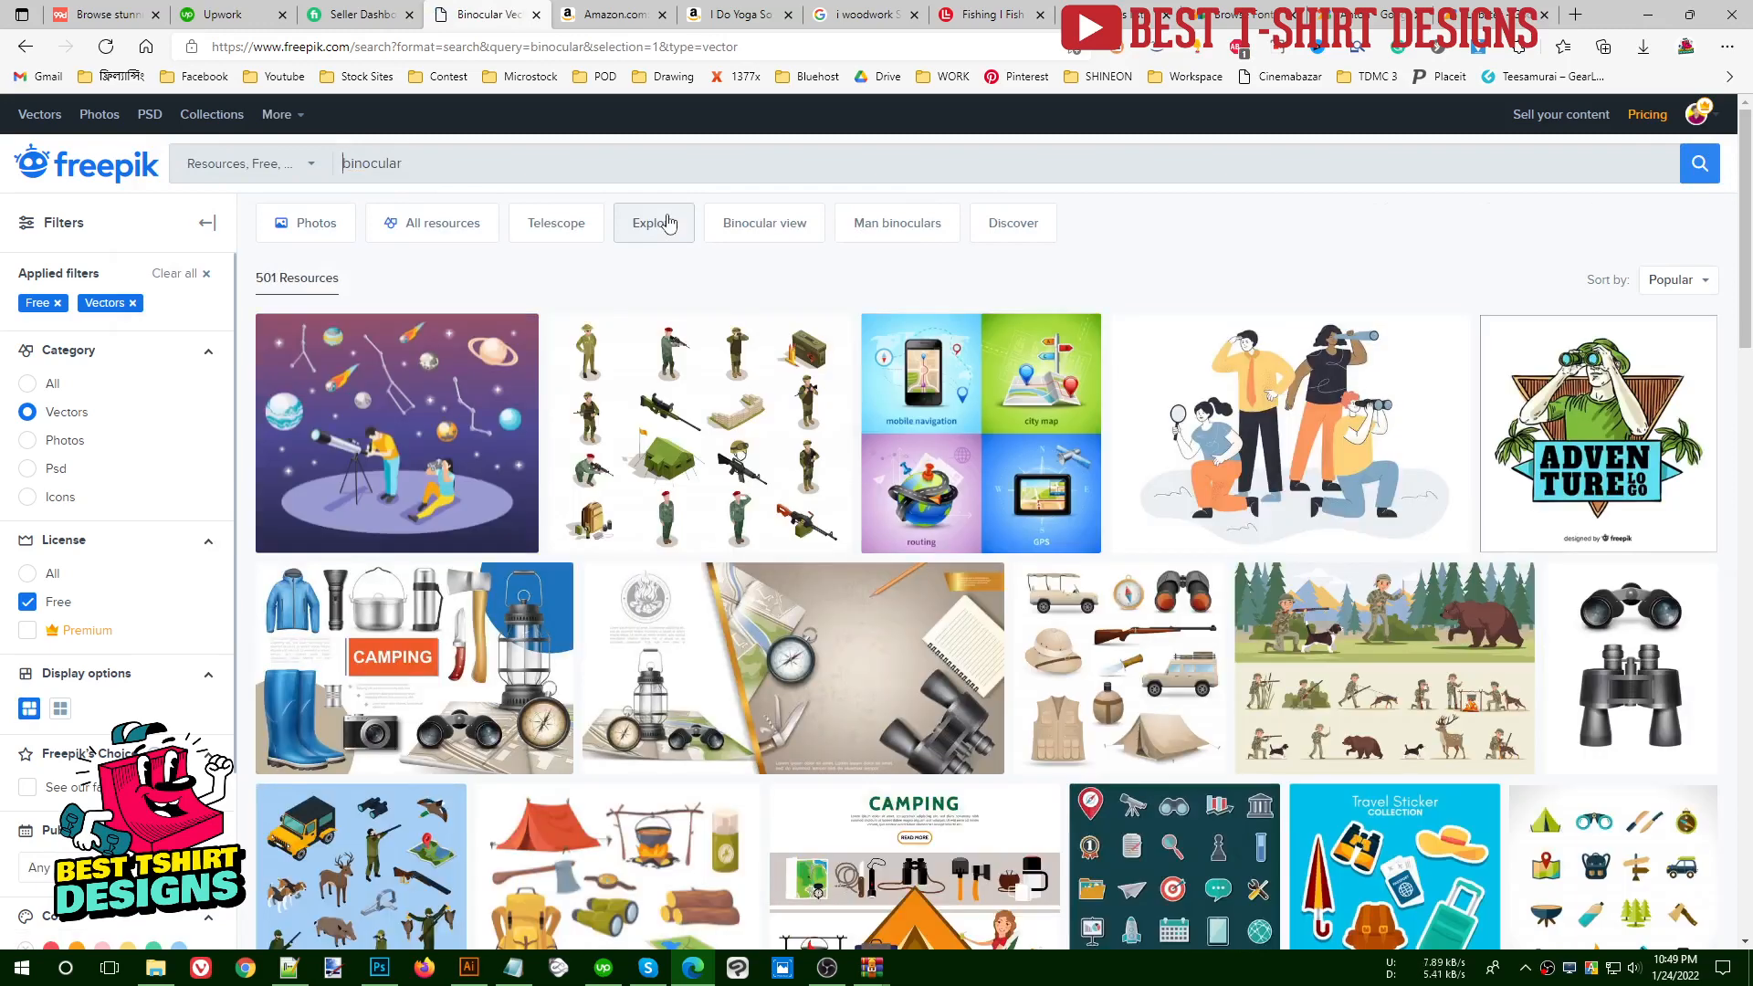
# - Look through the first page of binocular vectors for artwork that suits the bird-watching design
pyautogui.scroll(-3, 749, 384)
pyautogui.scroll(-4, 758, 349)
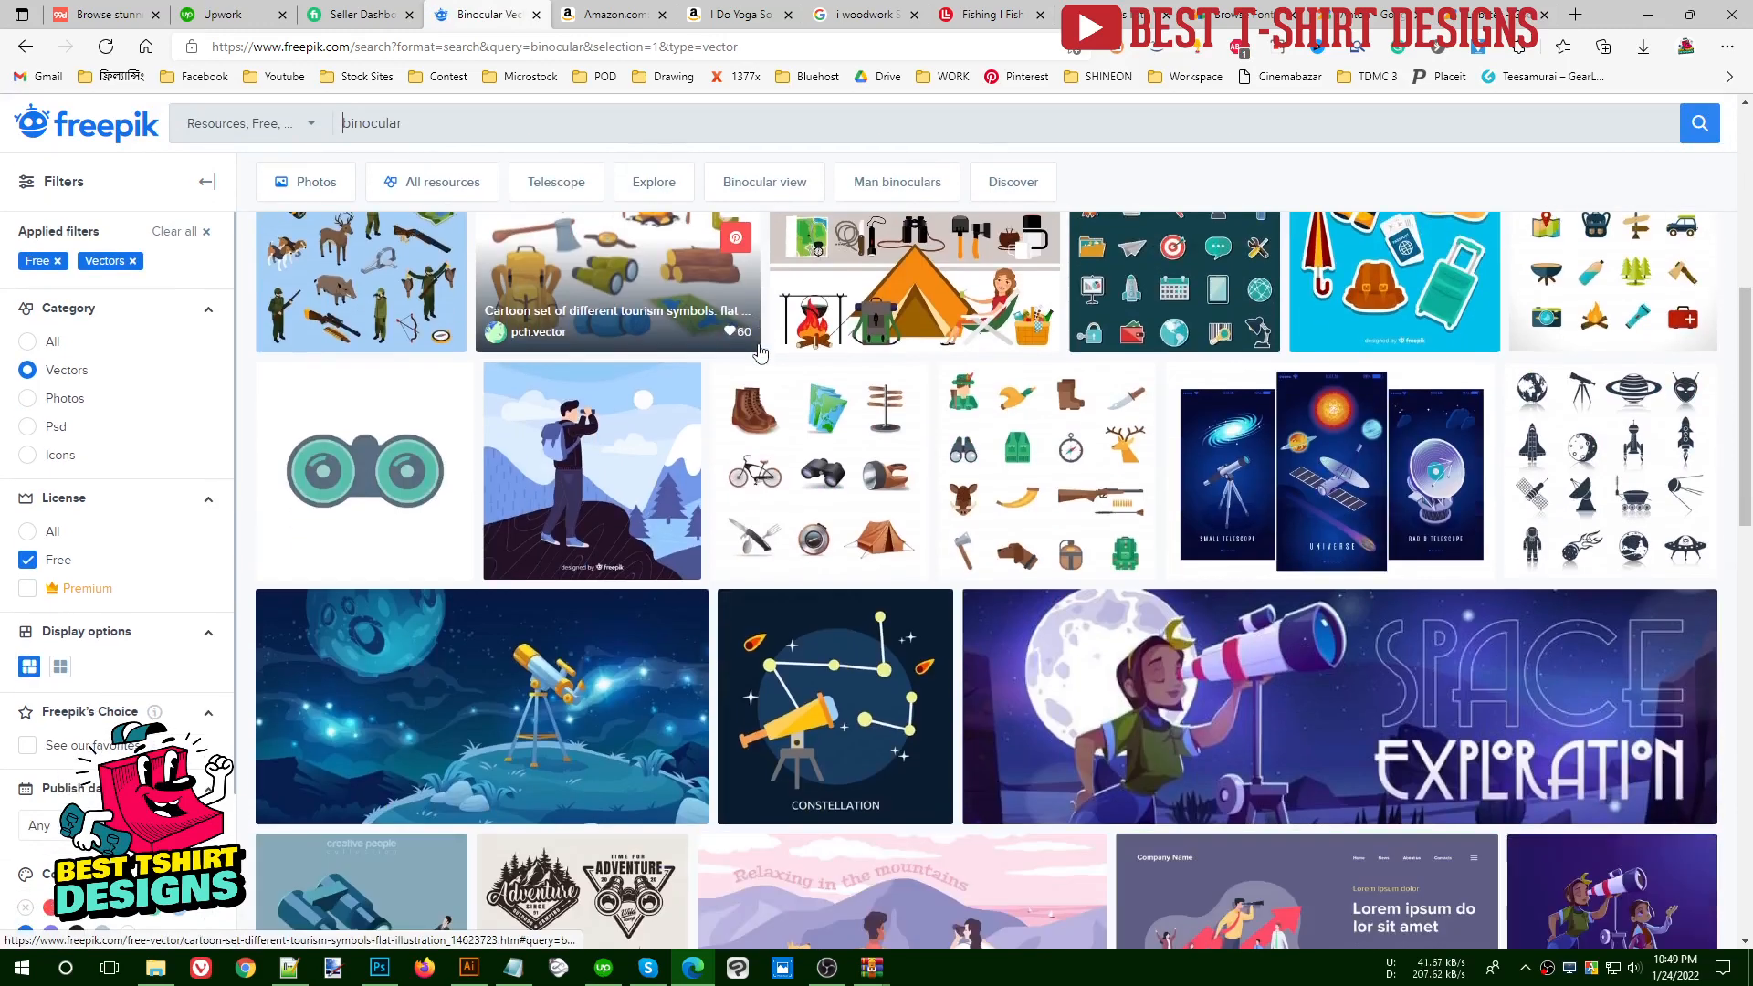
pyautogui.scroll(-4, 758, 350)
pyautogui.scroll(-4, 758, 350)
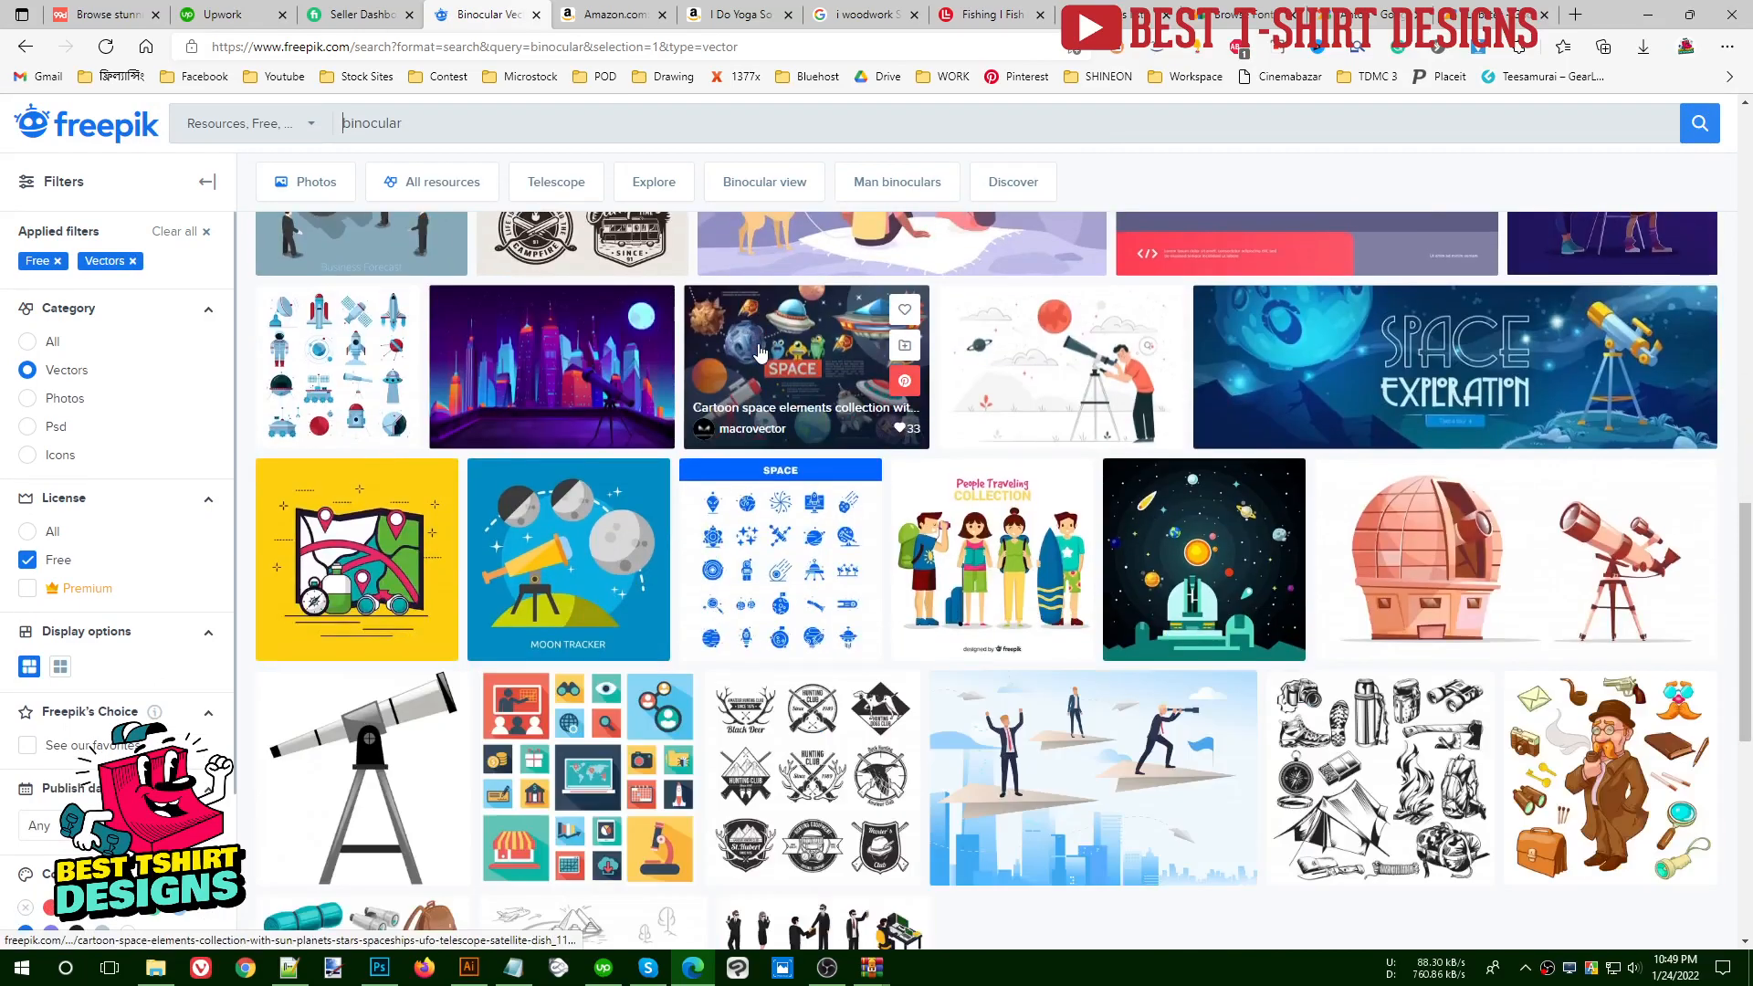
pyautogui.scroll(-3, 759, 350)
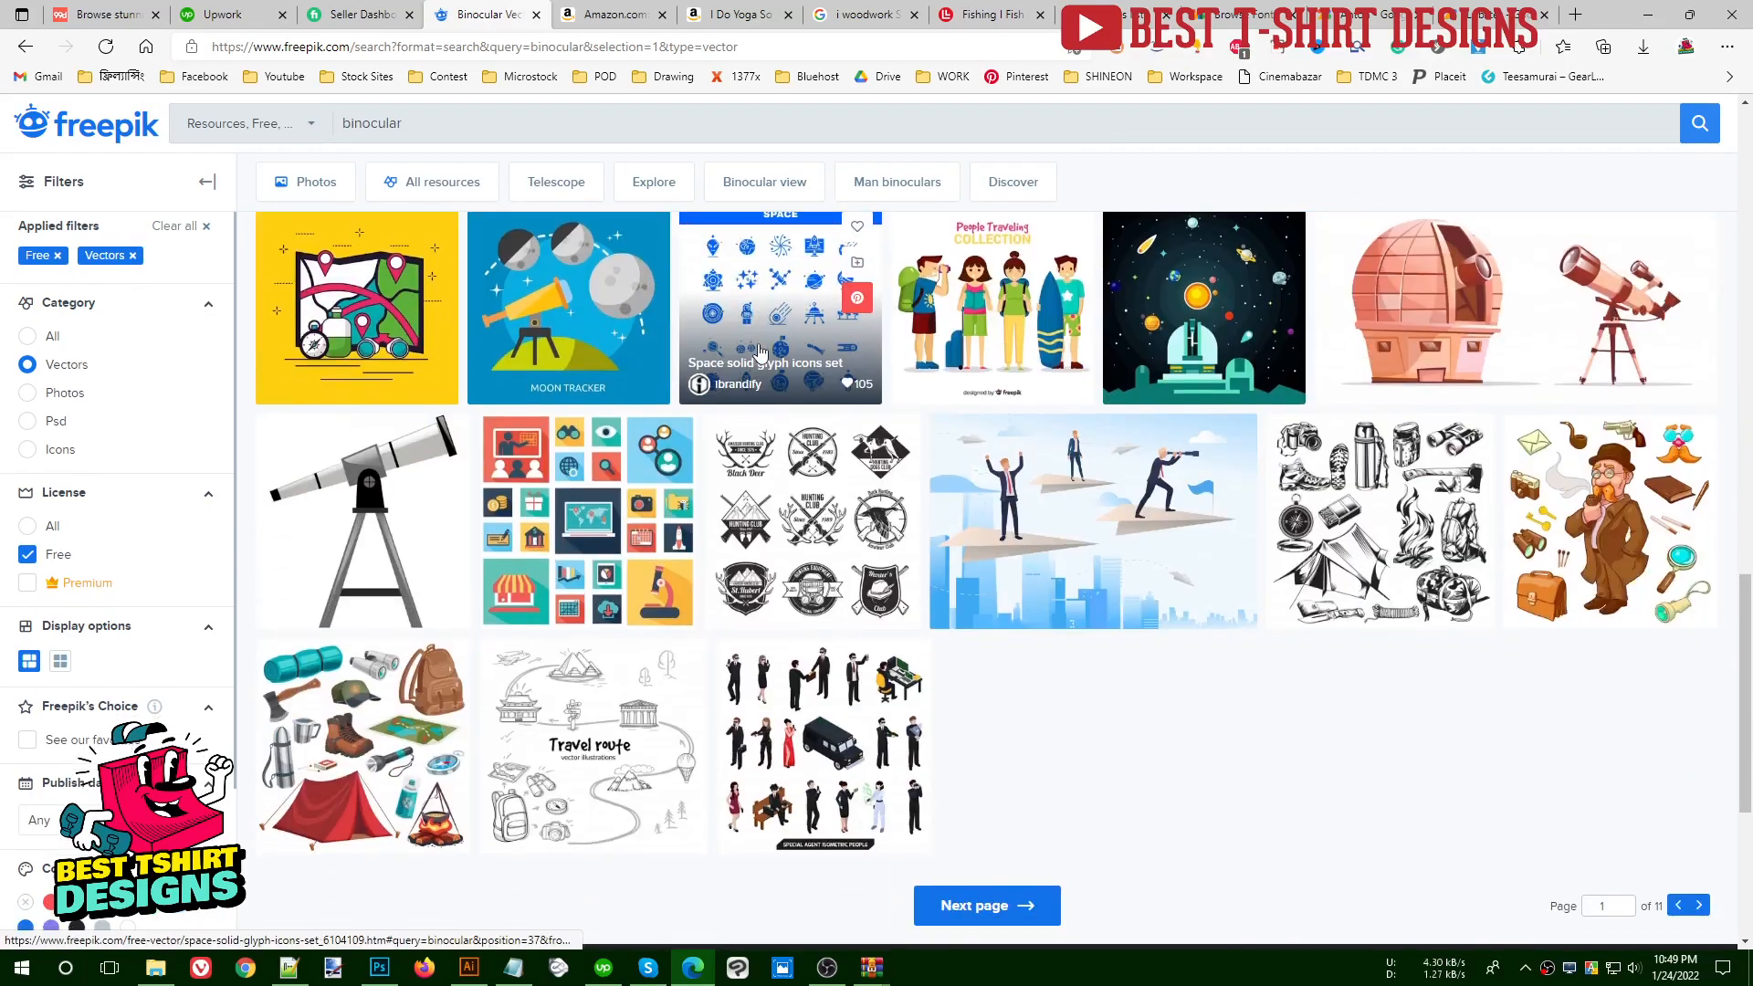
pyautogui.scroll(5, 759, 350)
pyautogui.scroll(-5, 759, 350)
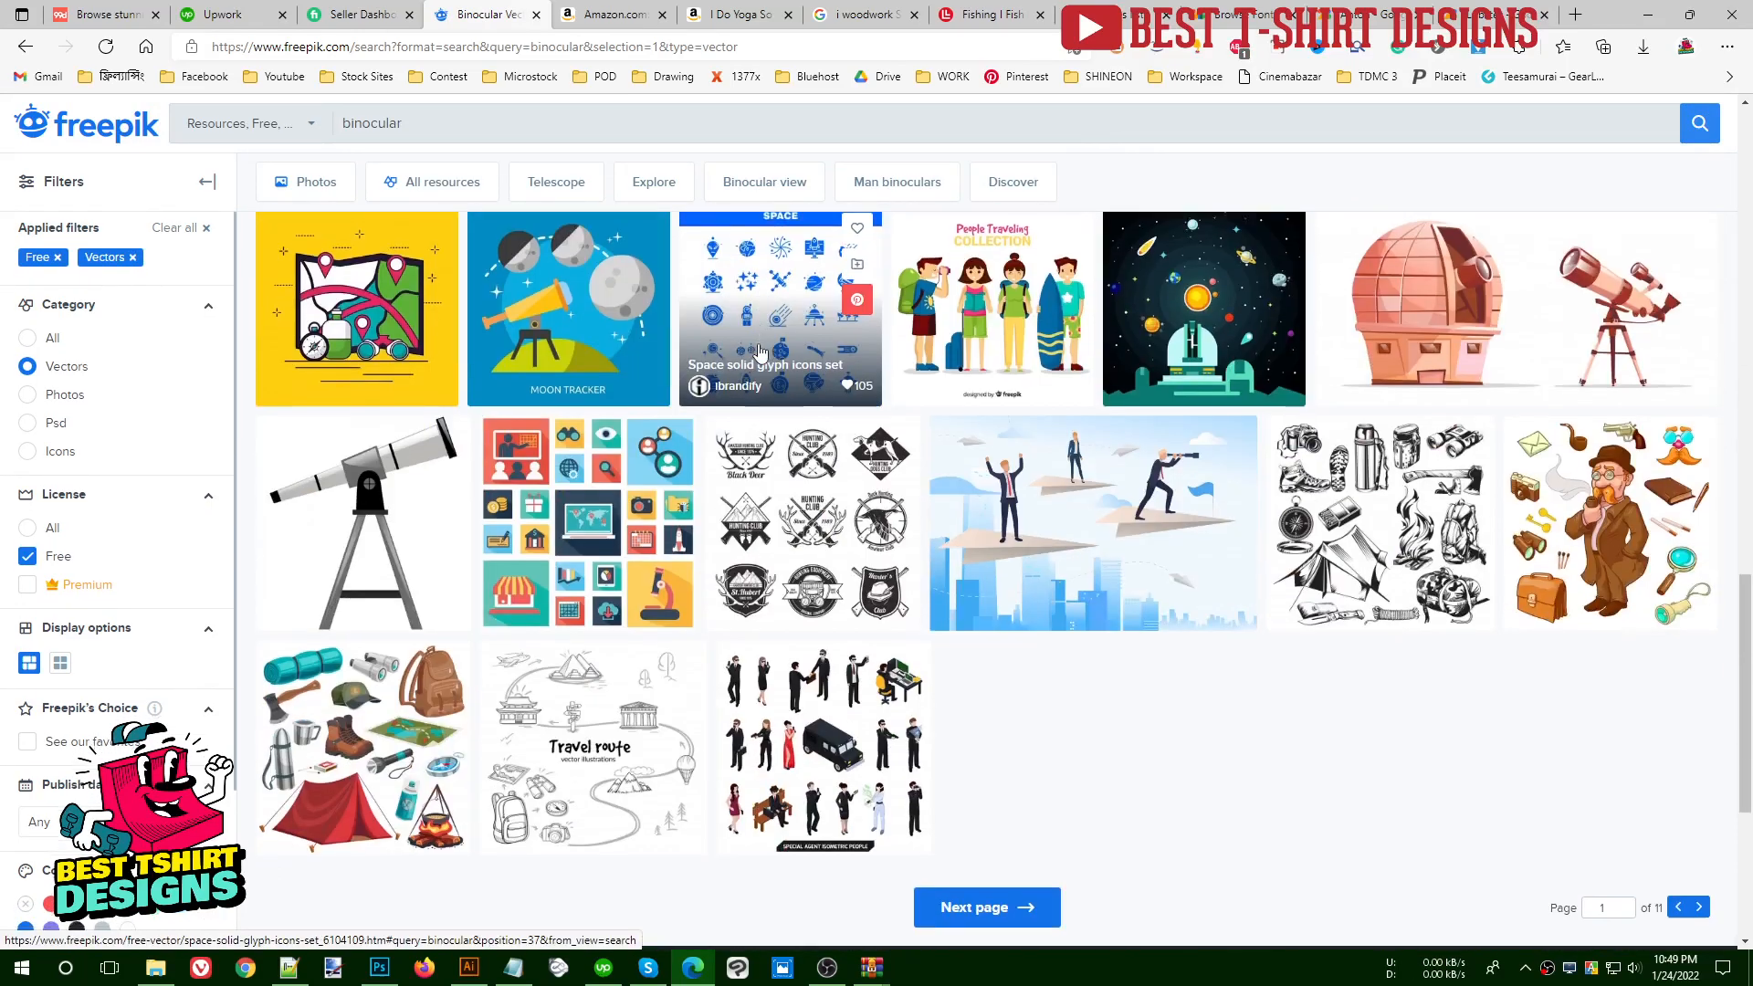
pyautogui.scroll(10, 759, 350)
# - Refine the Freepik search to "binocular silhouettes"
pyautogui.click(492, 163)
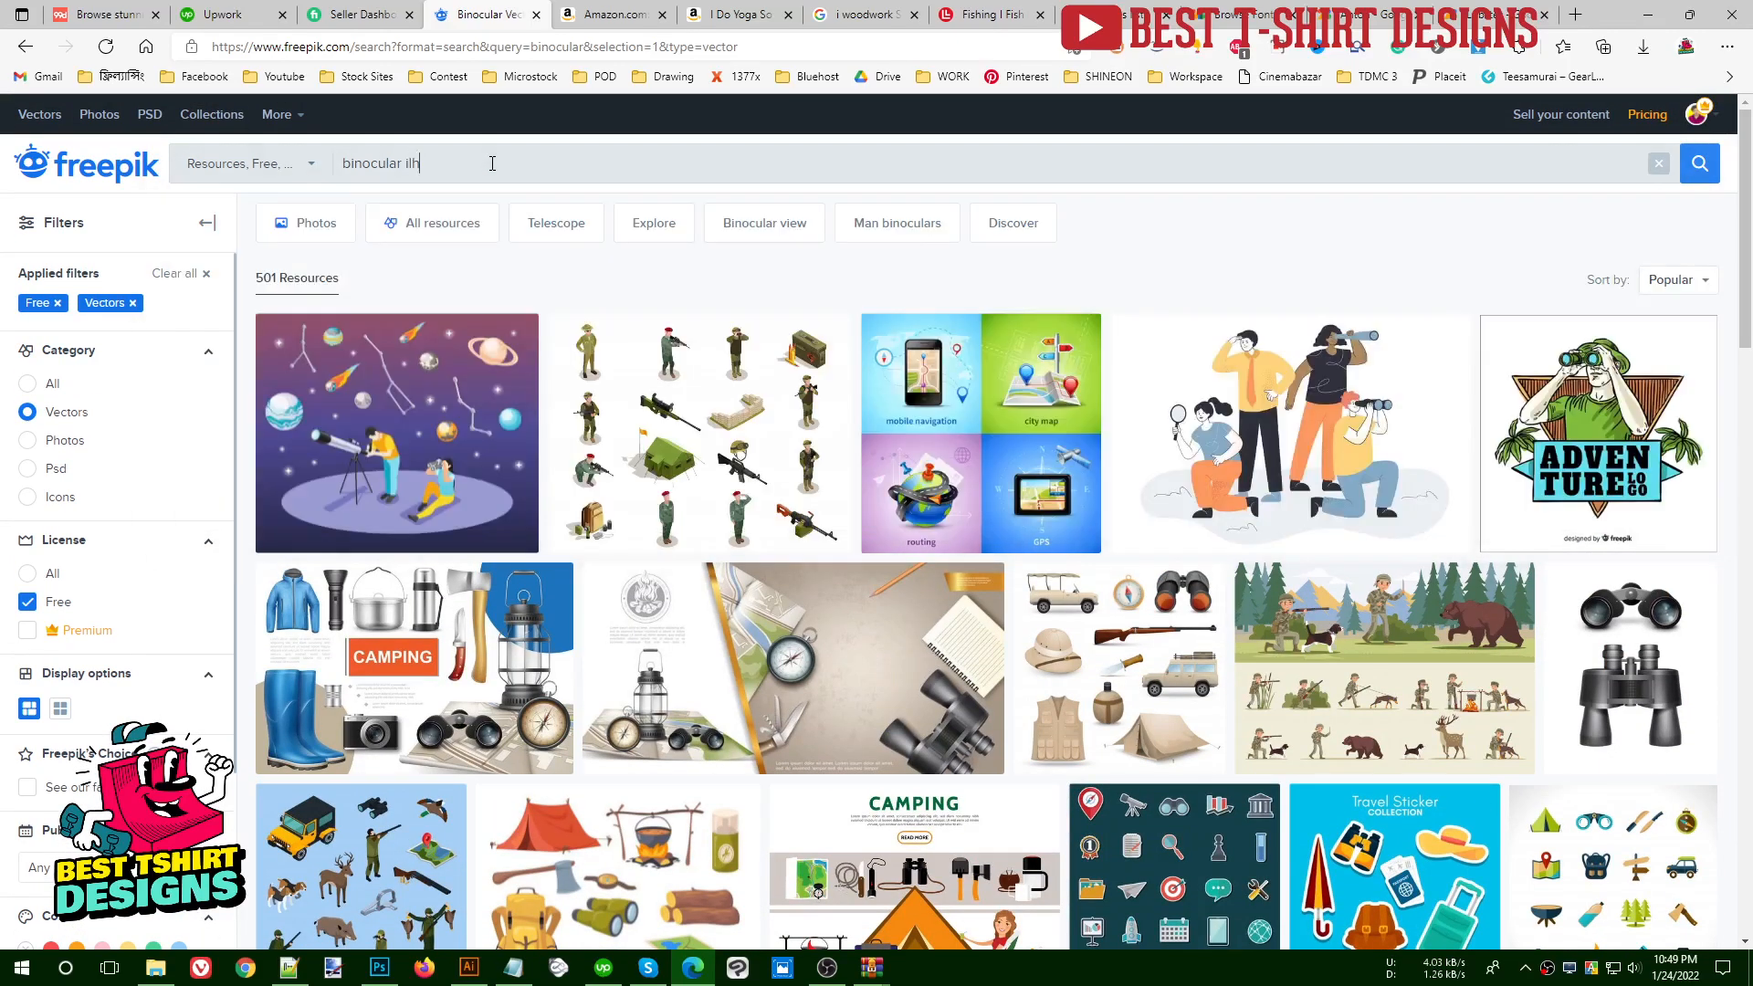
pyautogui.write('silhouettes')
pyautogui.press('Return')
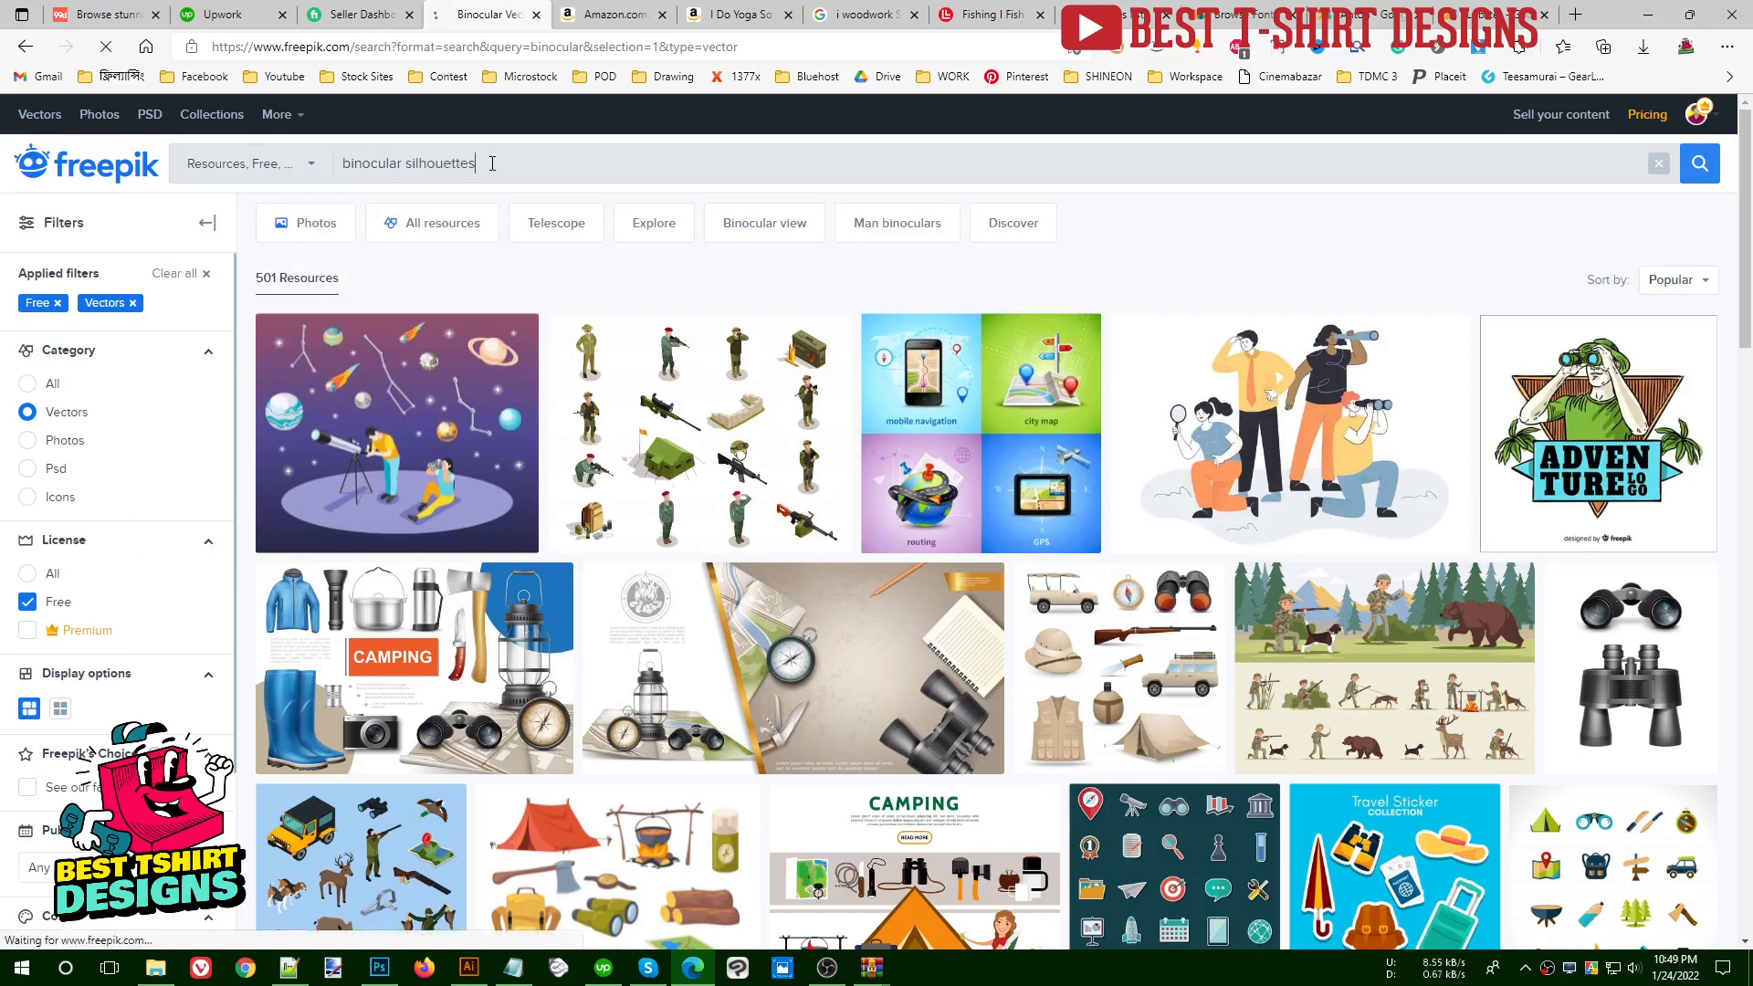
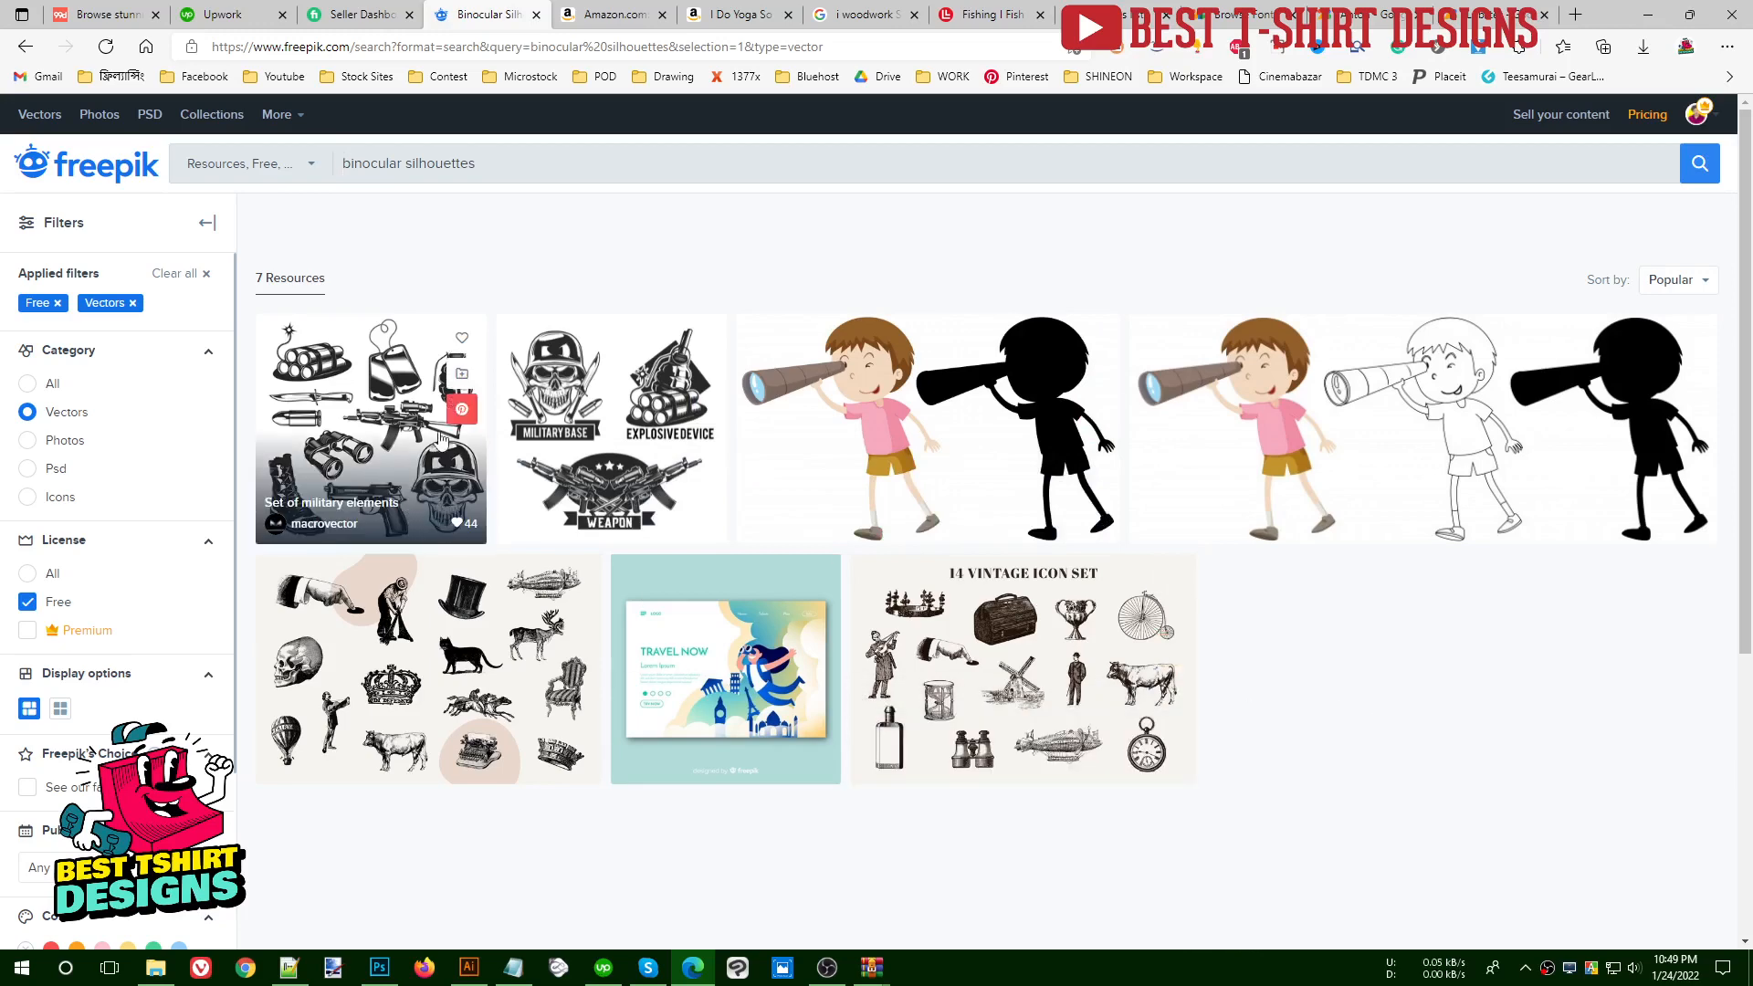
# - Open the "Set of military elements" vector containing binoculars and look through its related artwork
pyautogui.moveTo(352, 457)
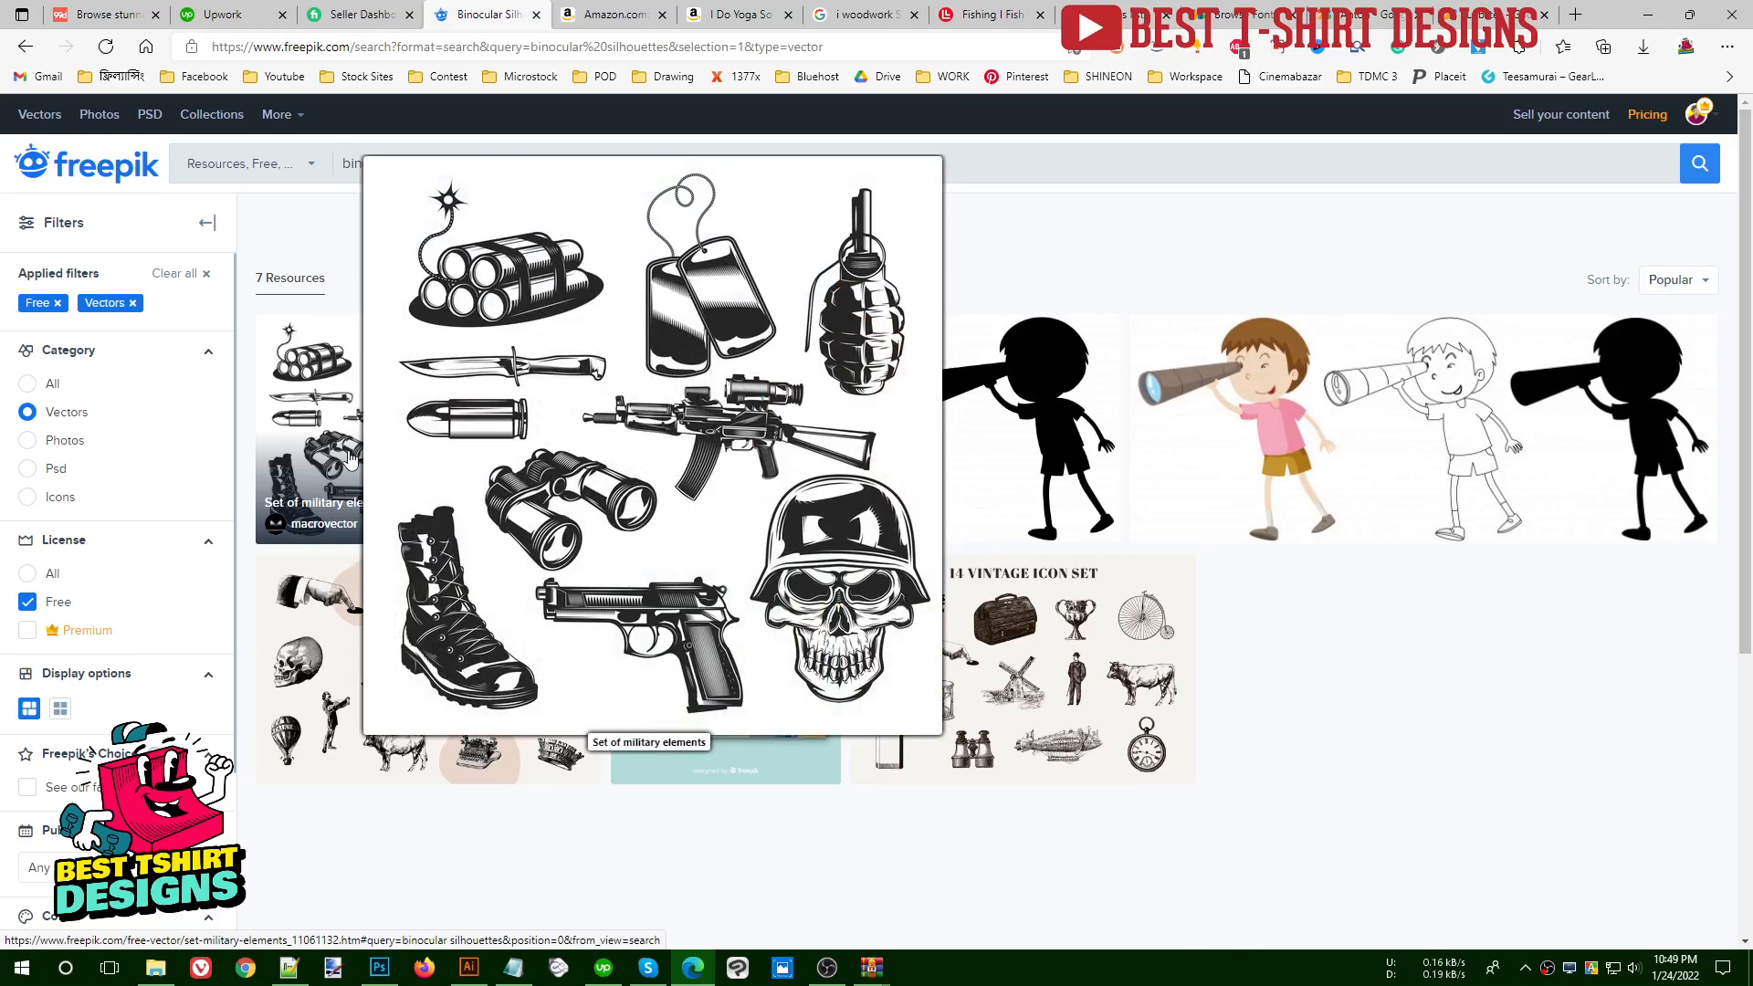
pyautogui.click(351, 457)
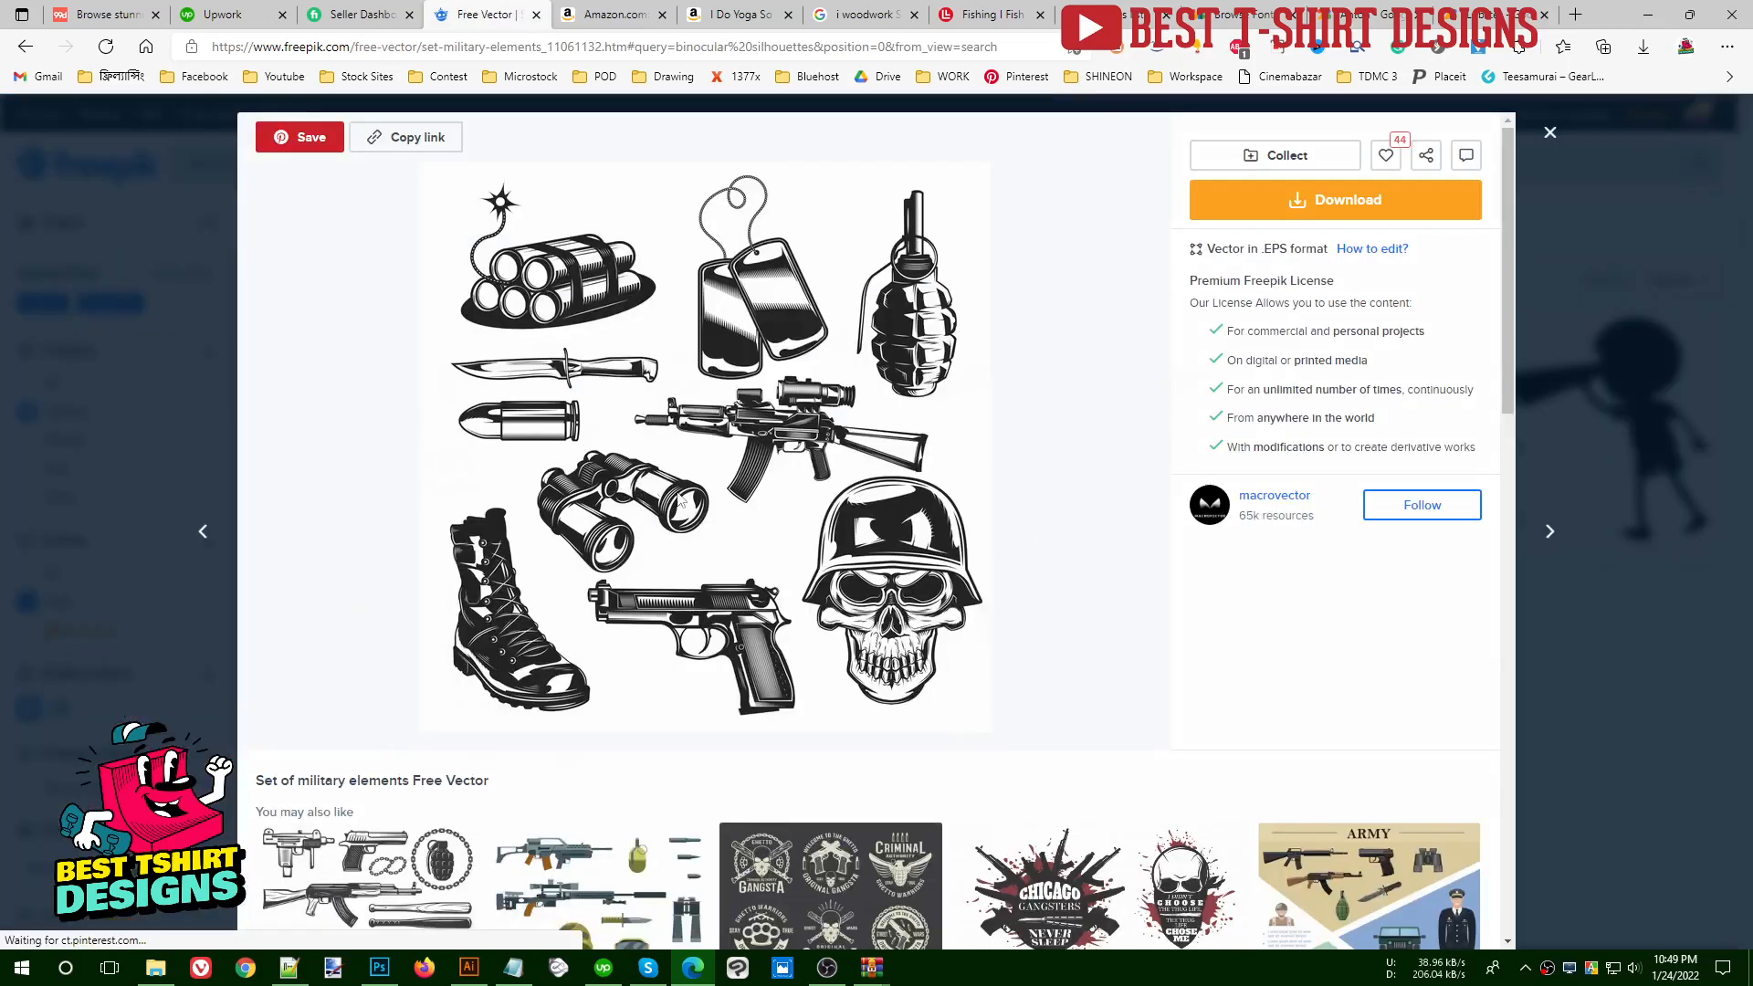
pyautogui.scroll(-6, 1110, 563)
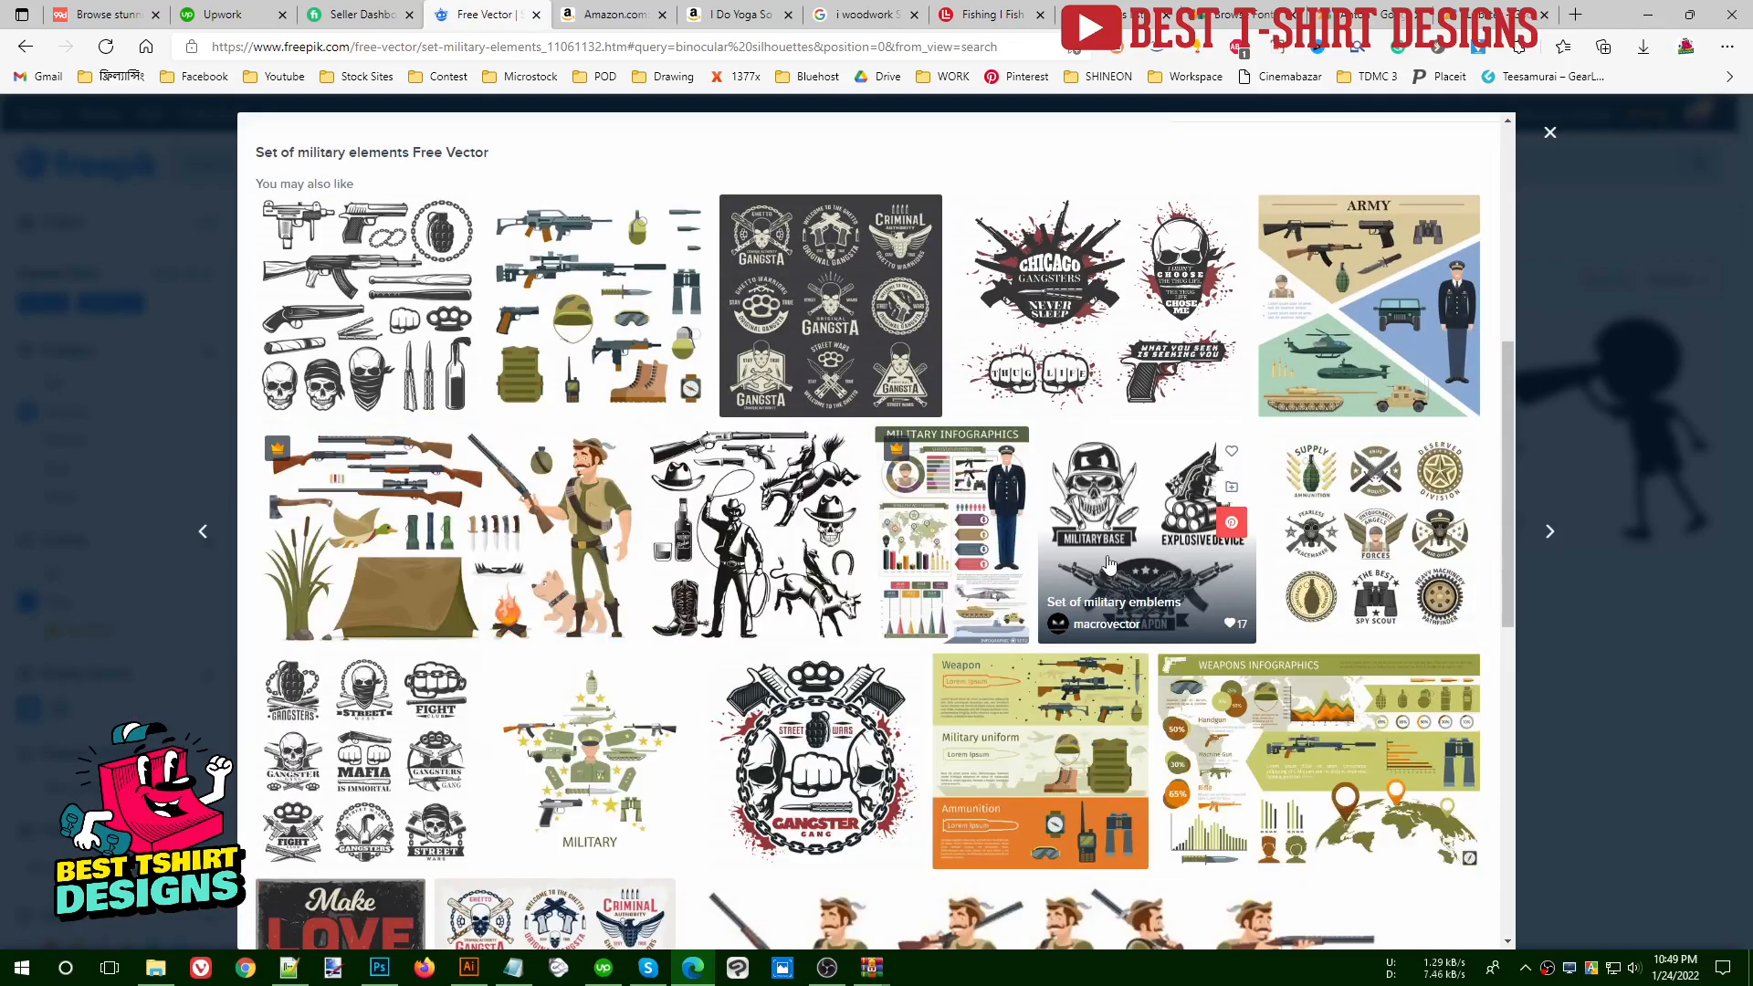
pyautogui.scroll(-4, 1110, 563)
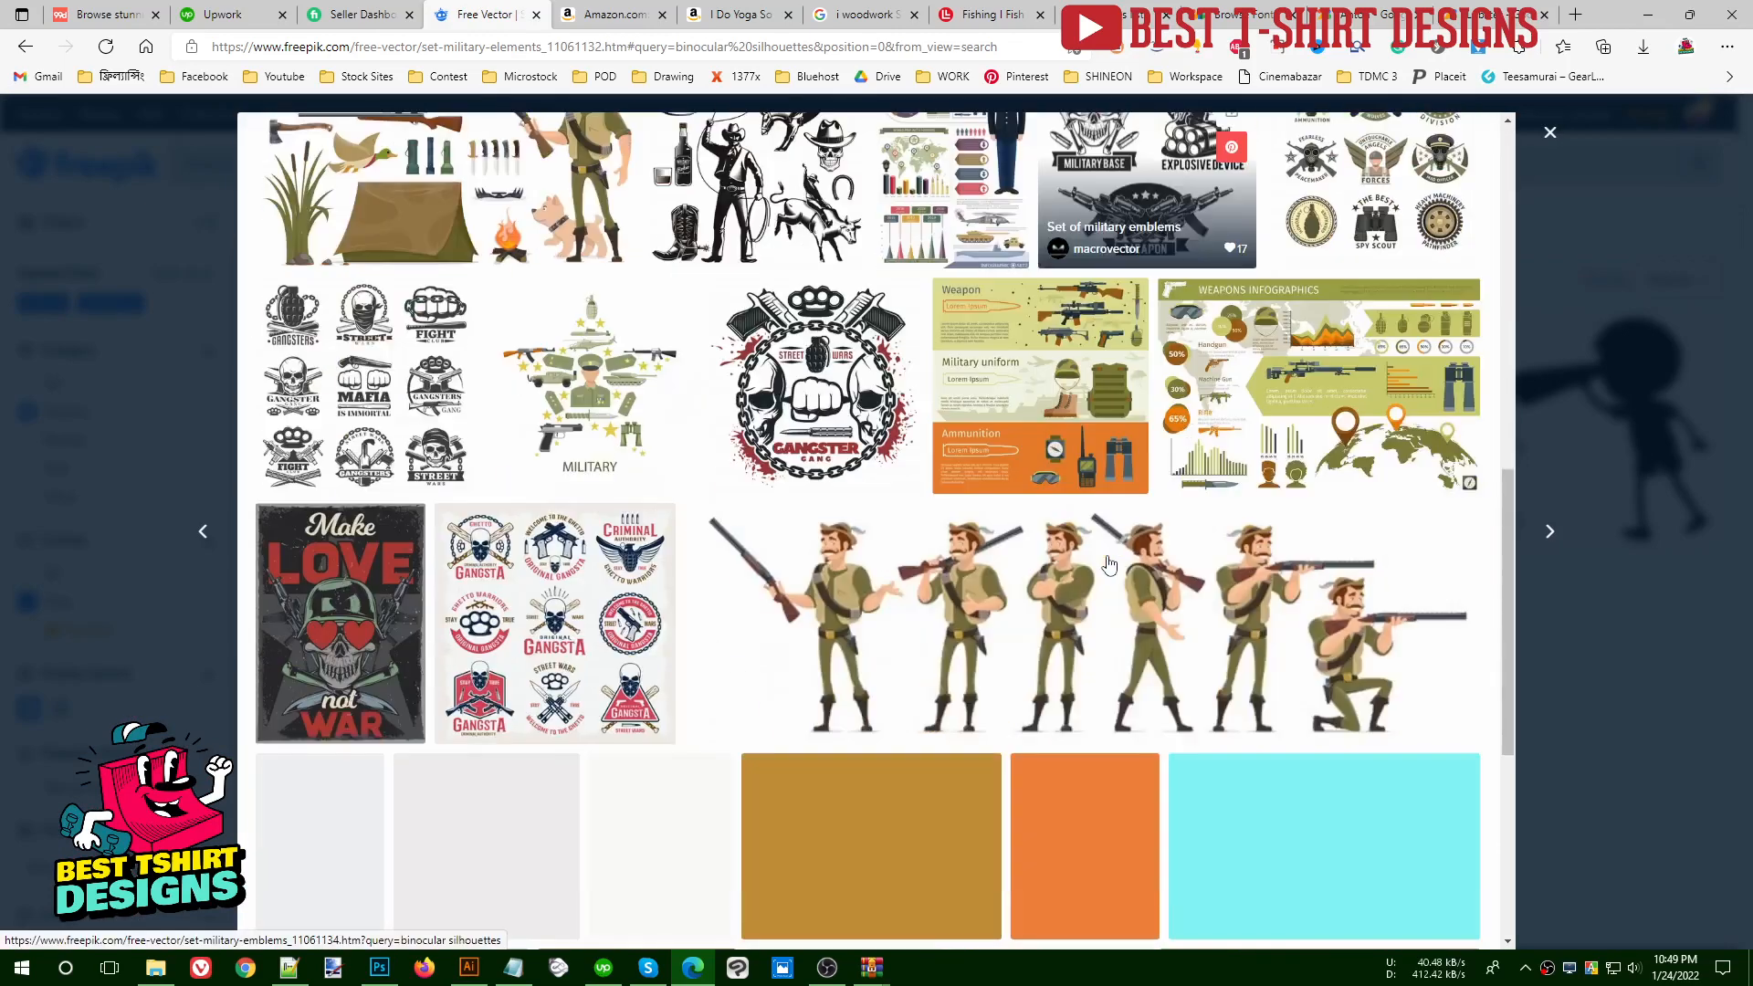
pyautogui.scroll(-3, 1111, 563)
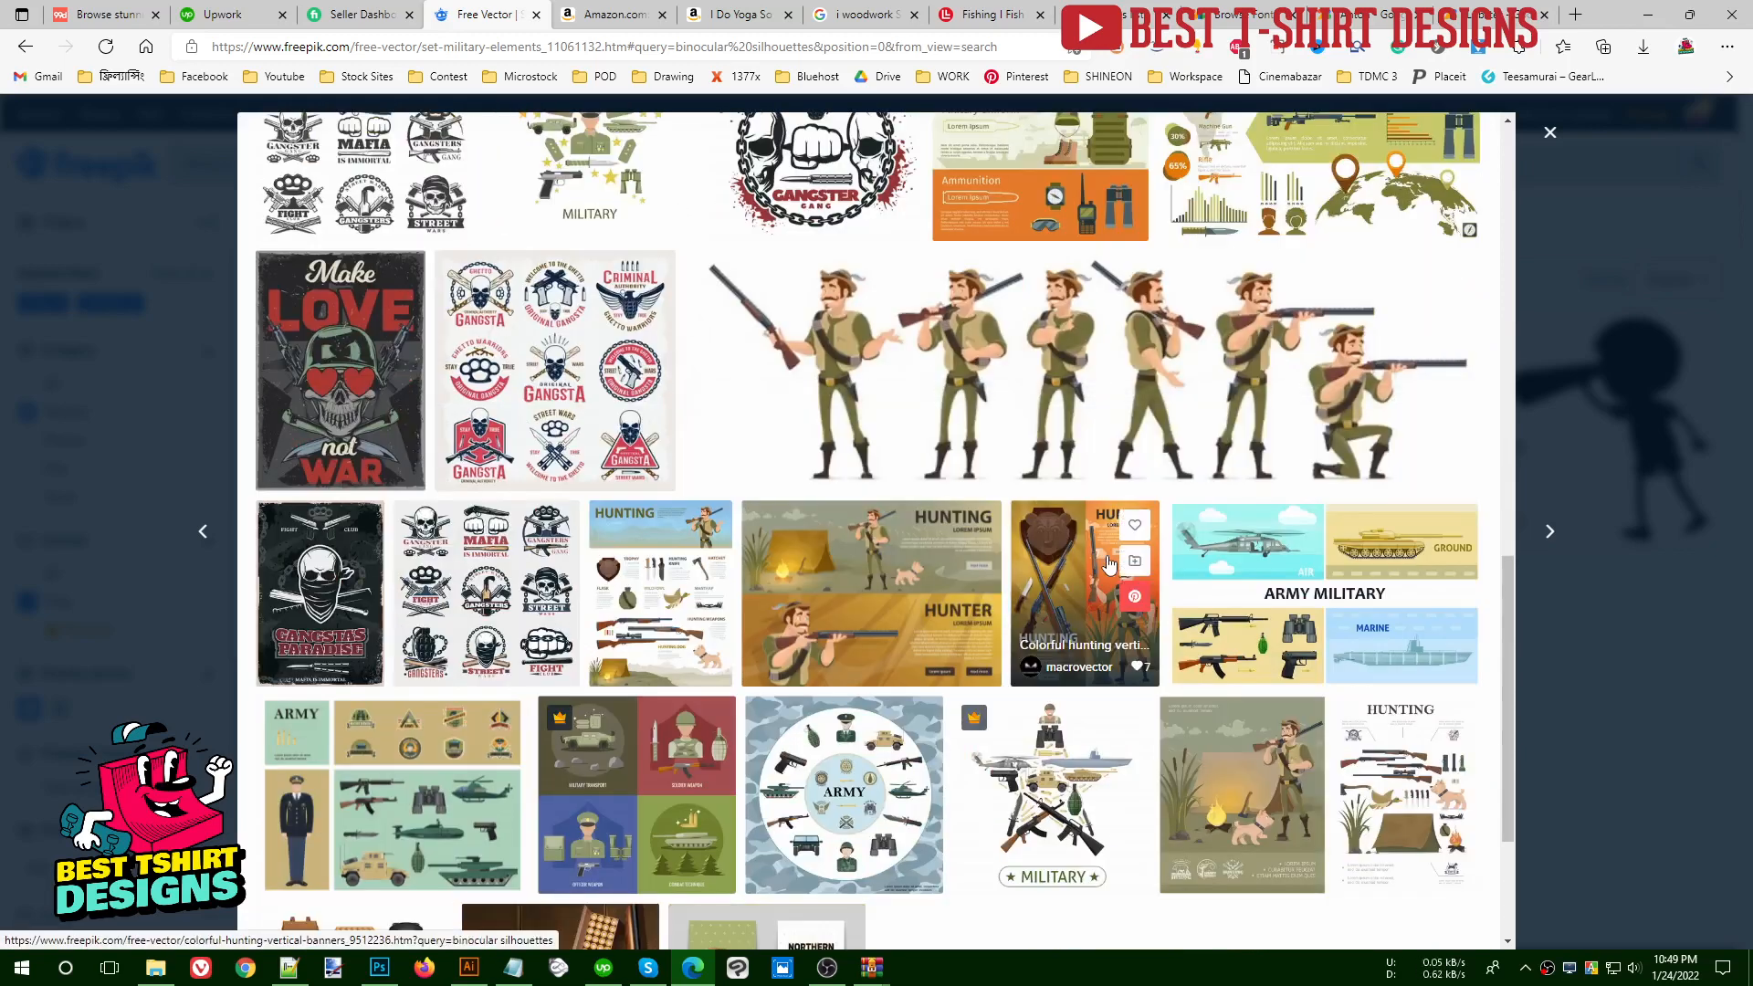
pyautogui.scroll(10, 1111, 564)
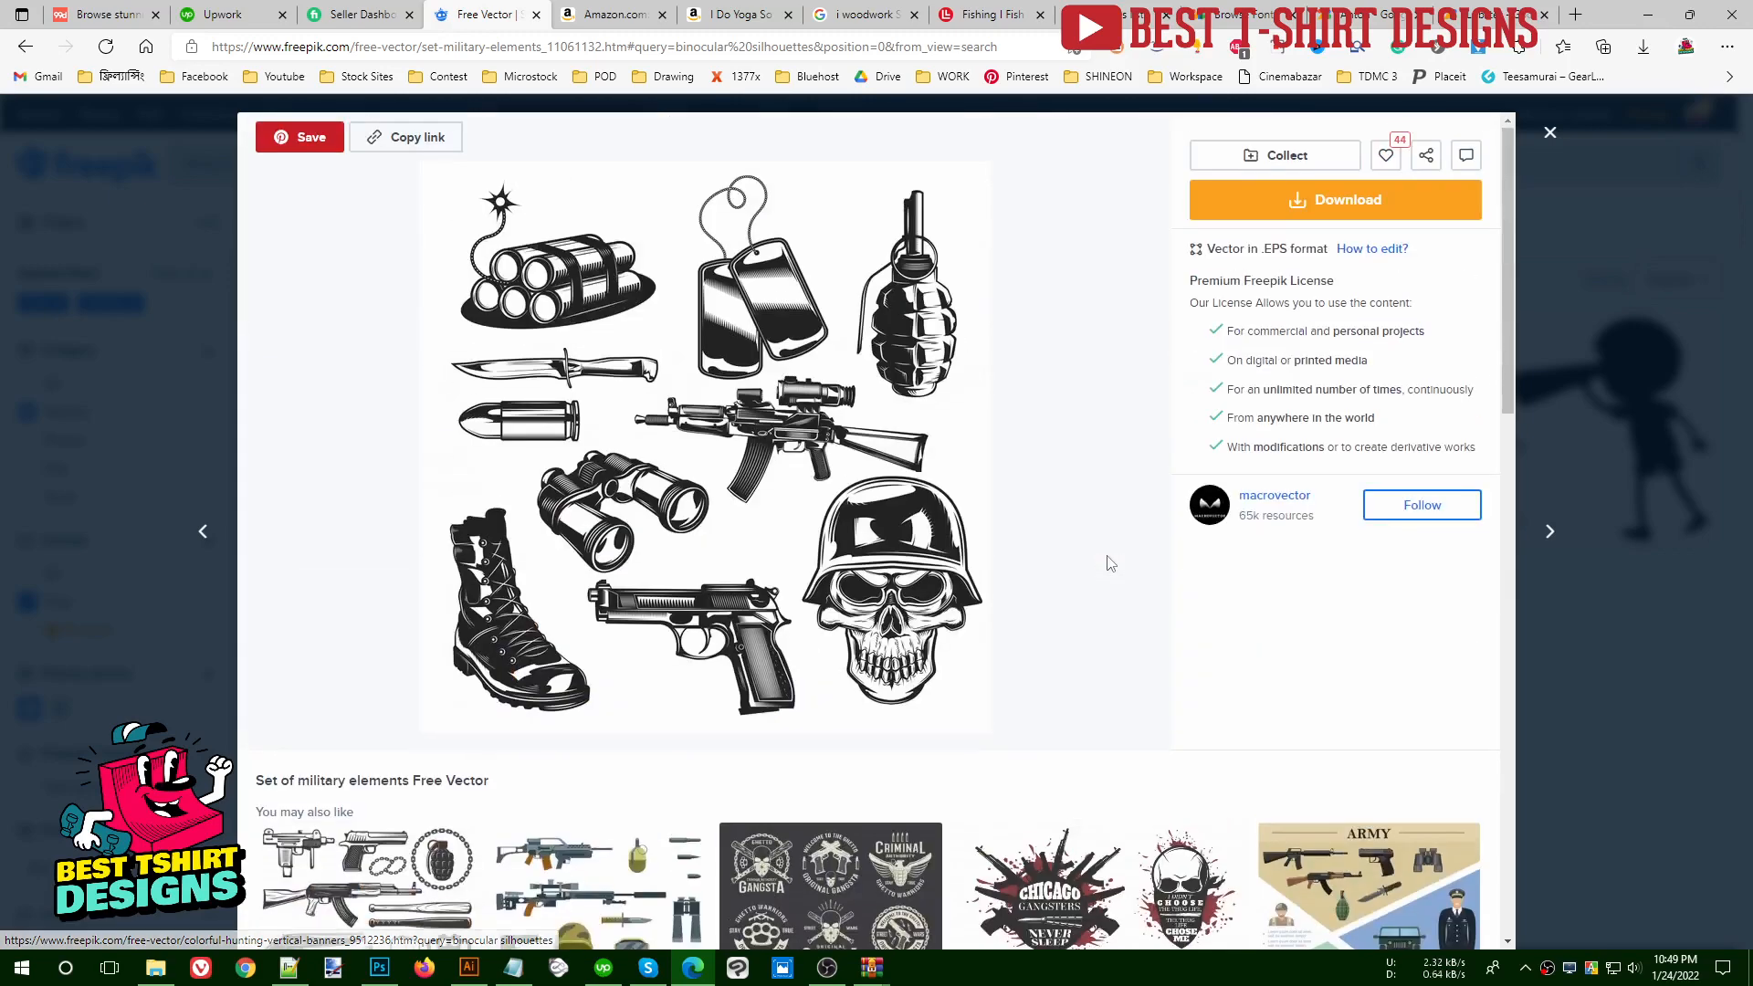
# - Download the military elements set as set-military-elements.zip and open its vector file in Illustrator
pyautogui.click(1346, 203)
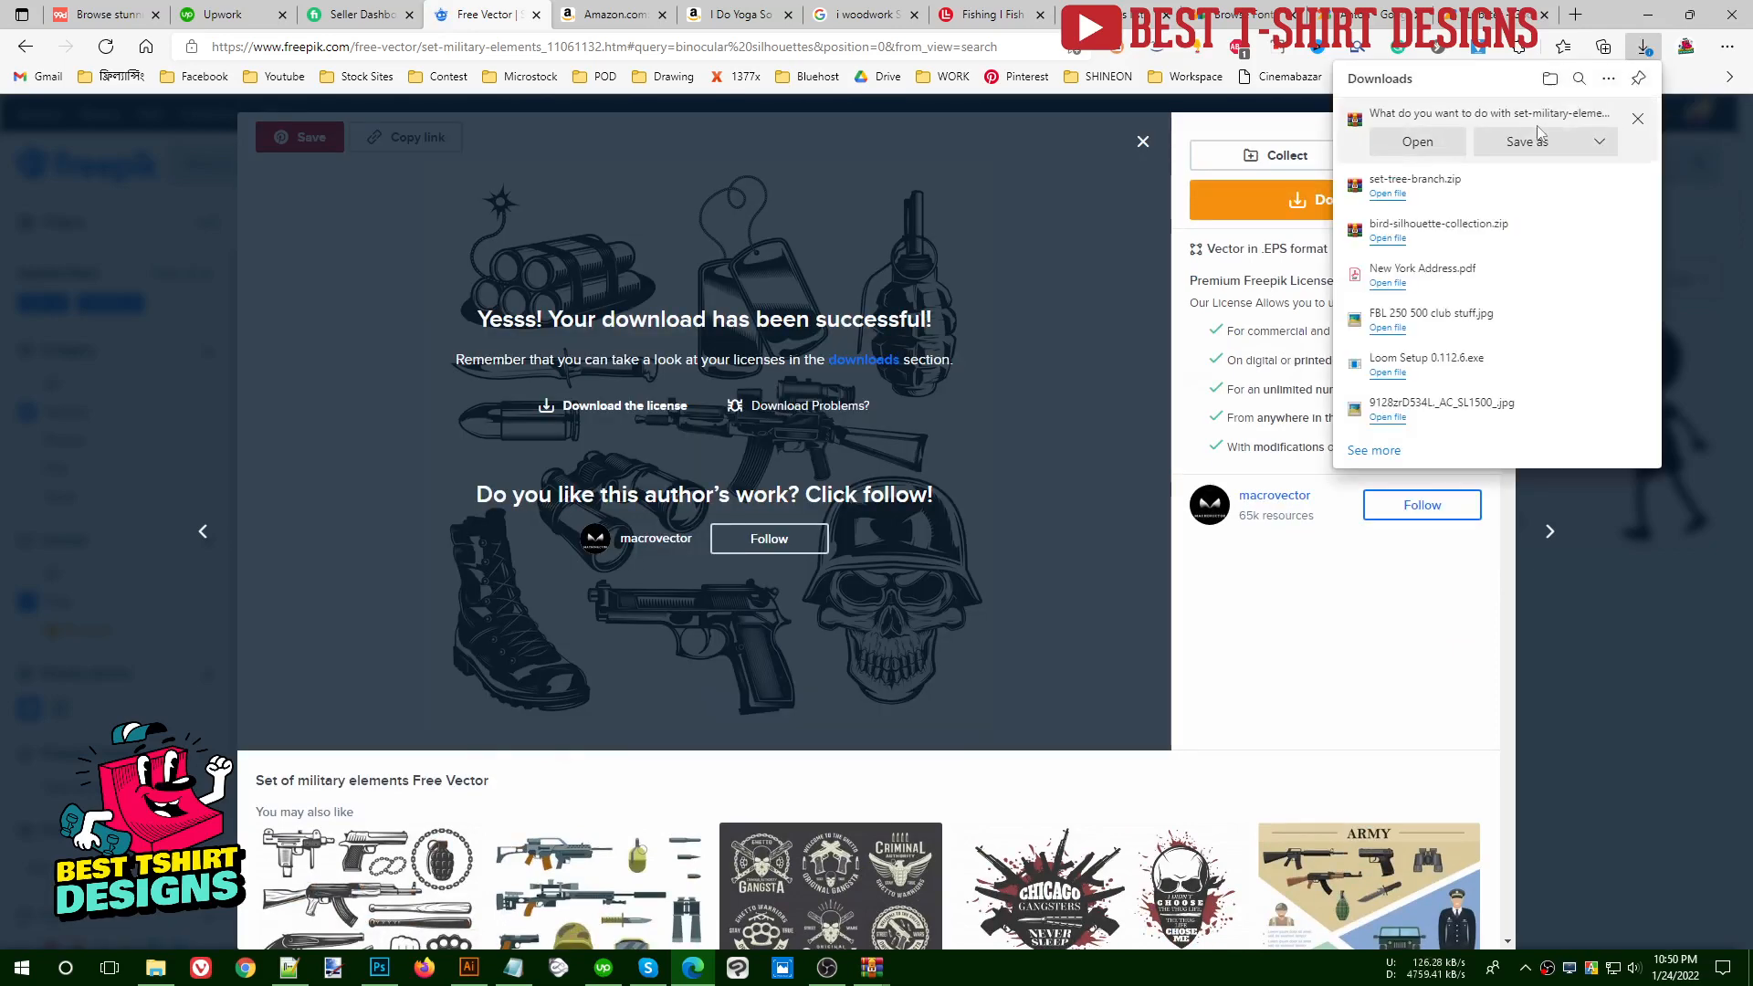
pyautogui.click(1534, 143)
pyautogui.press('Return')
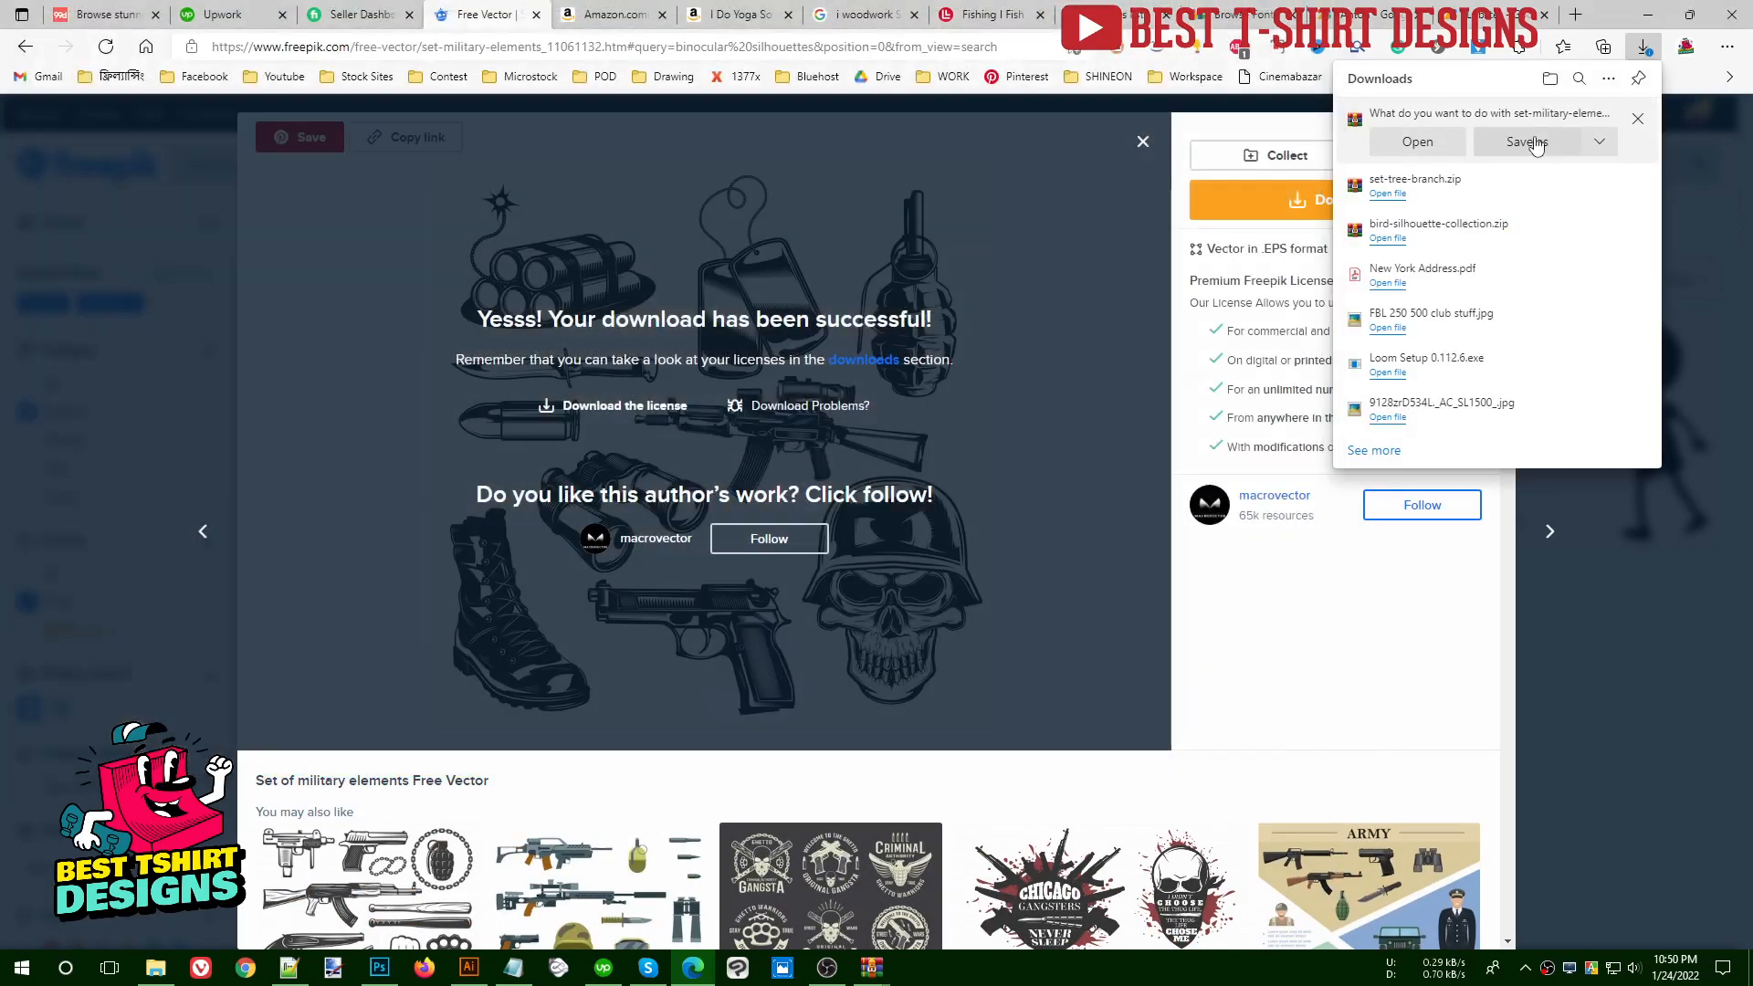
pyautogui.click(1389, 129)
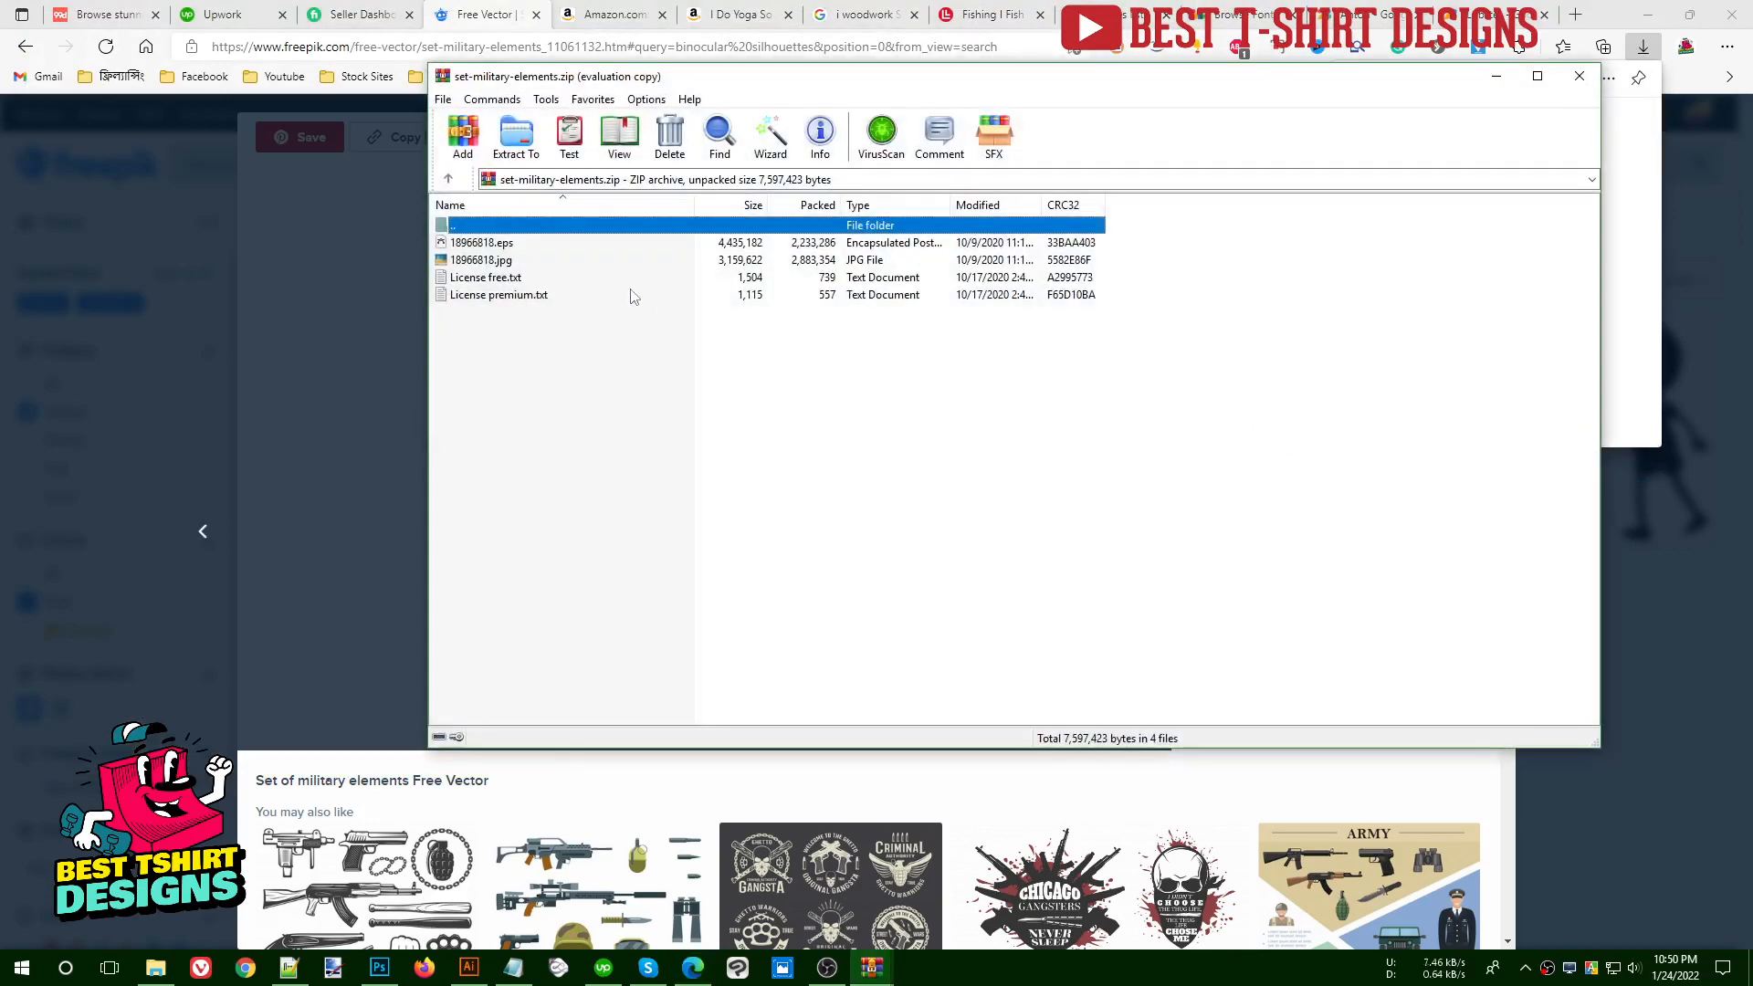
pyautogui.doubleClick(499, 244)
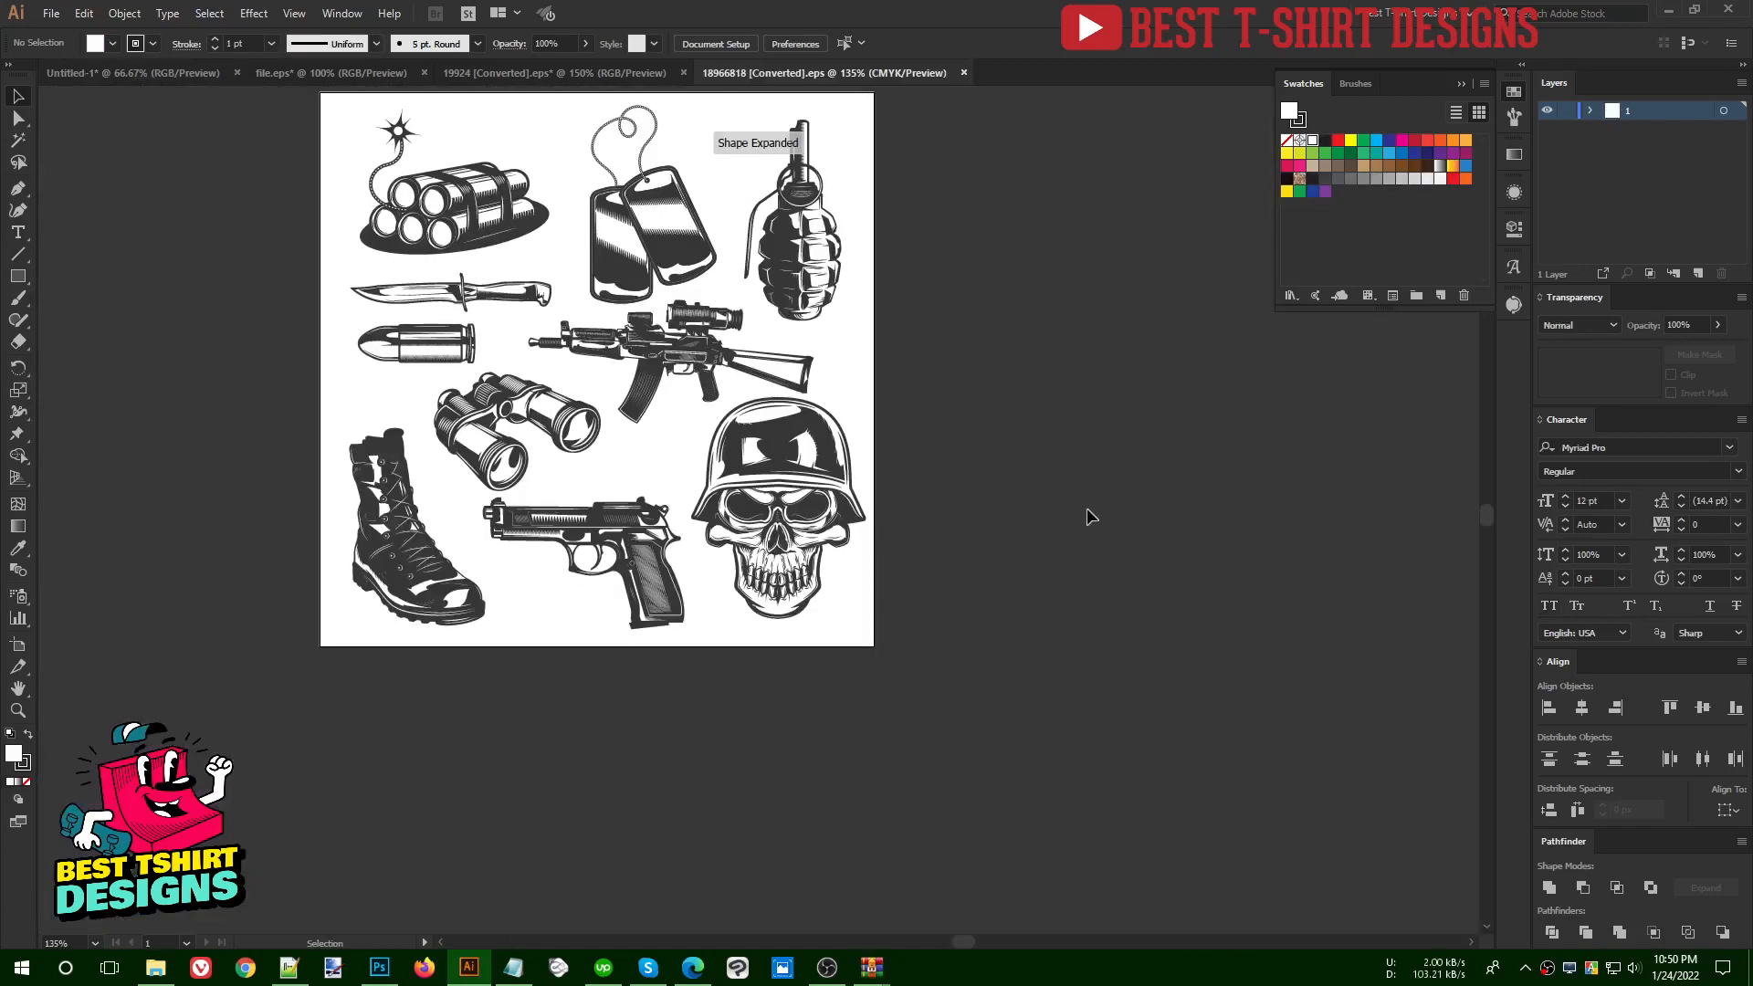
# - Cut the binoculars out of the military artwork and paste them into the Untitled-1 T-shirt design
pyautogui.click(504, 419)
pyautogui.moveTo(503, 418); pyautogui.dragTo(997, 439)
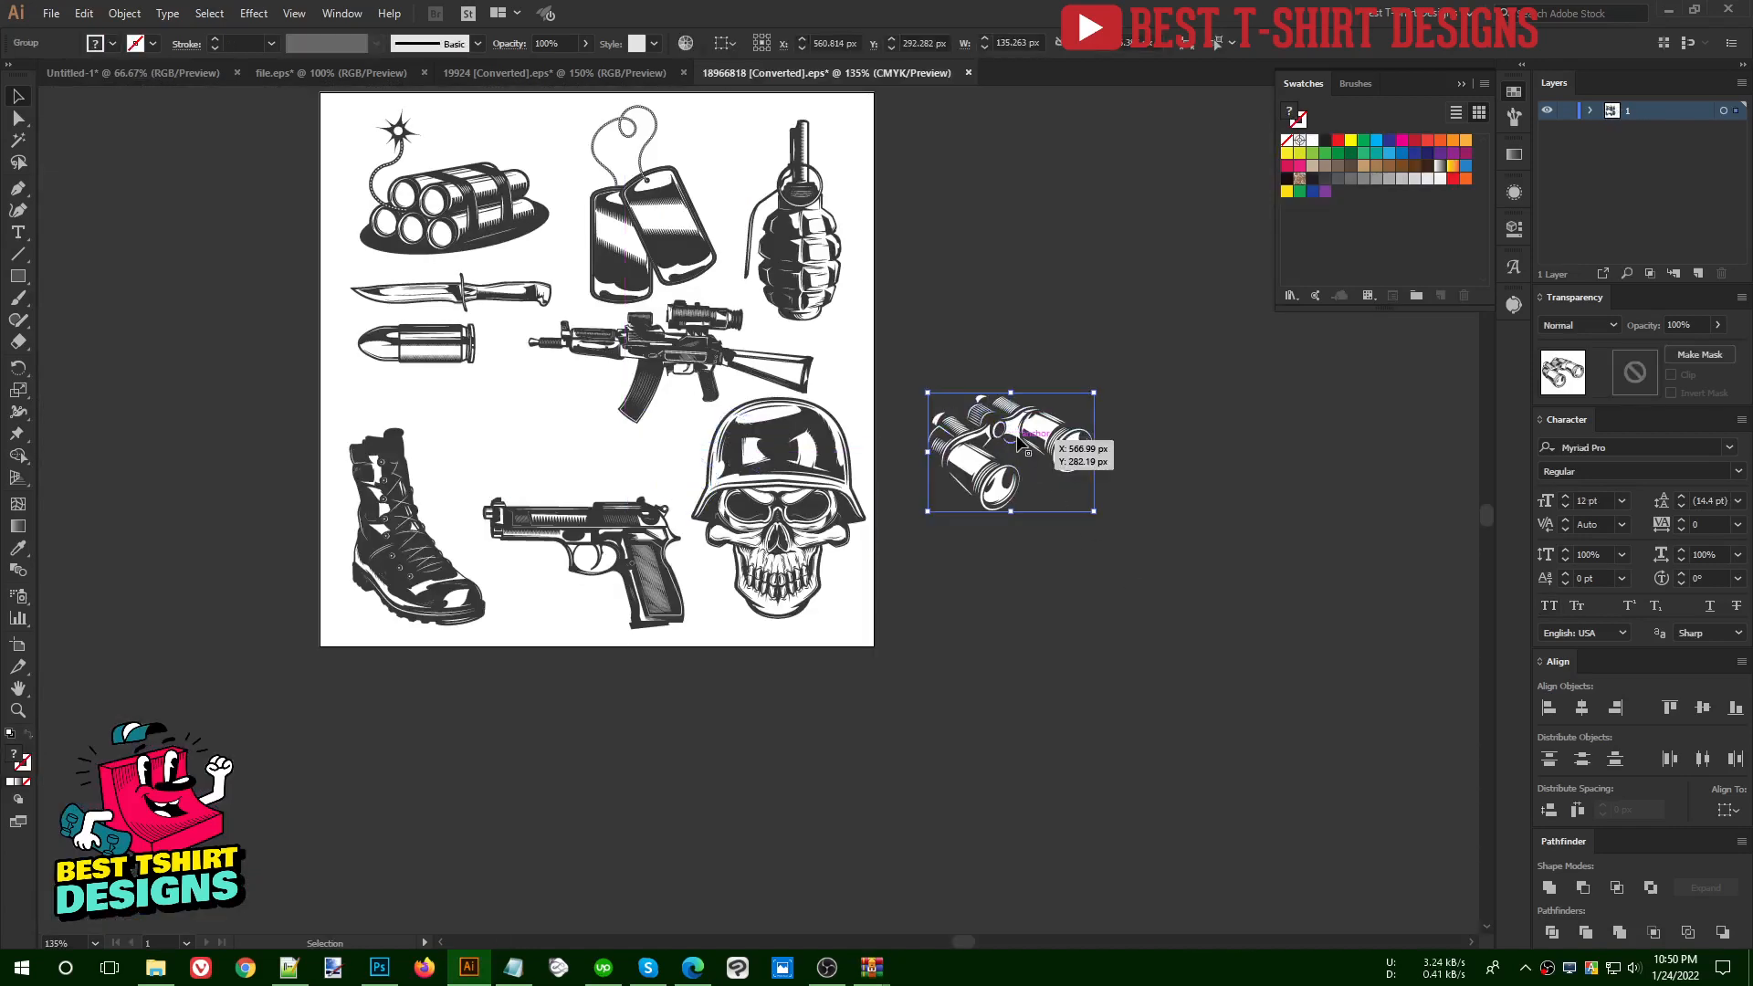
pyautogui.hotkey('ctrl', 'x')
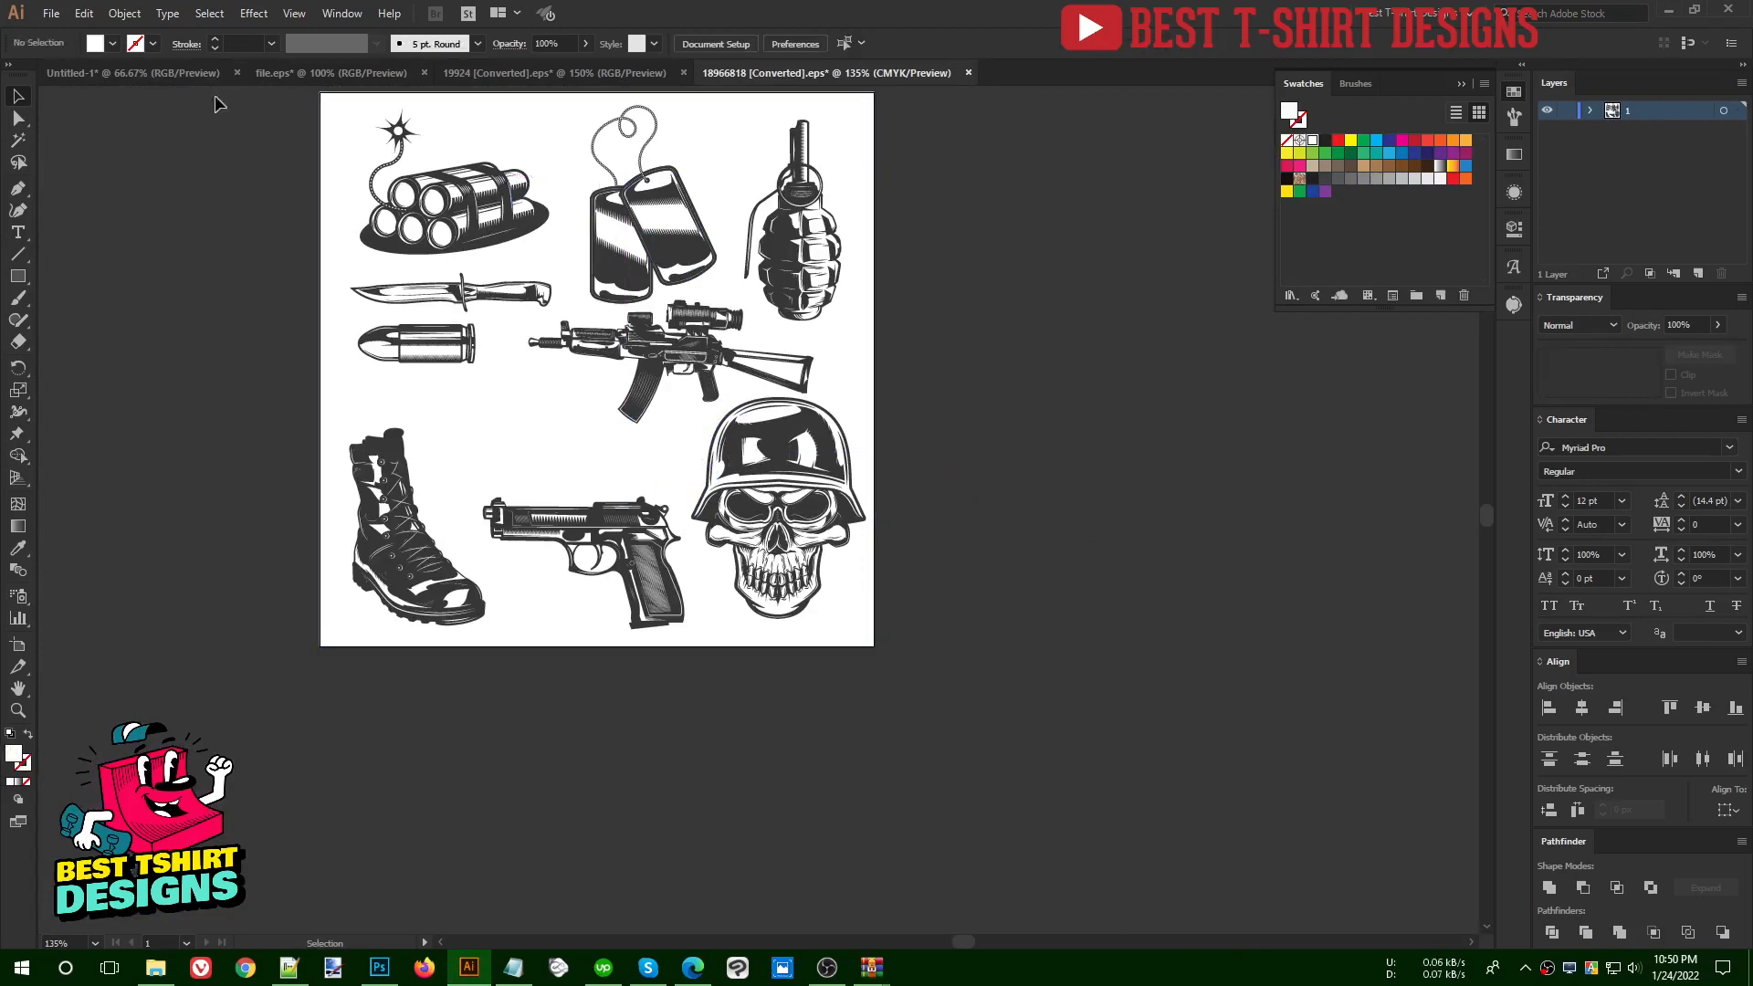
pyautogui.click(134, 73)
pyautogui.hotkey('ctrl', 'v')
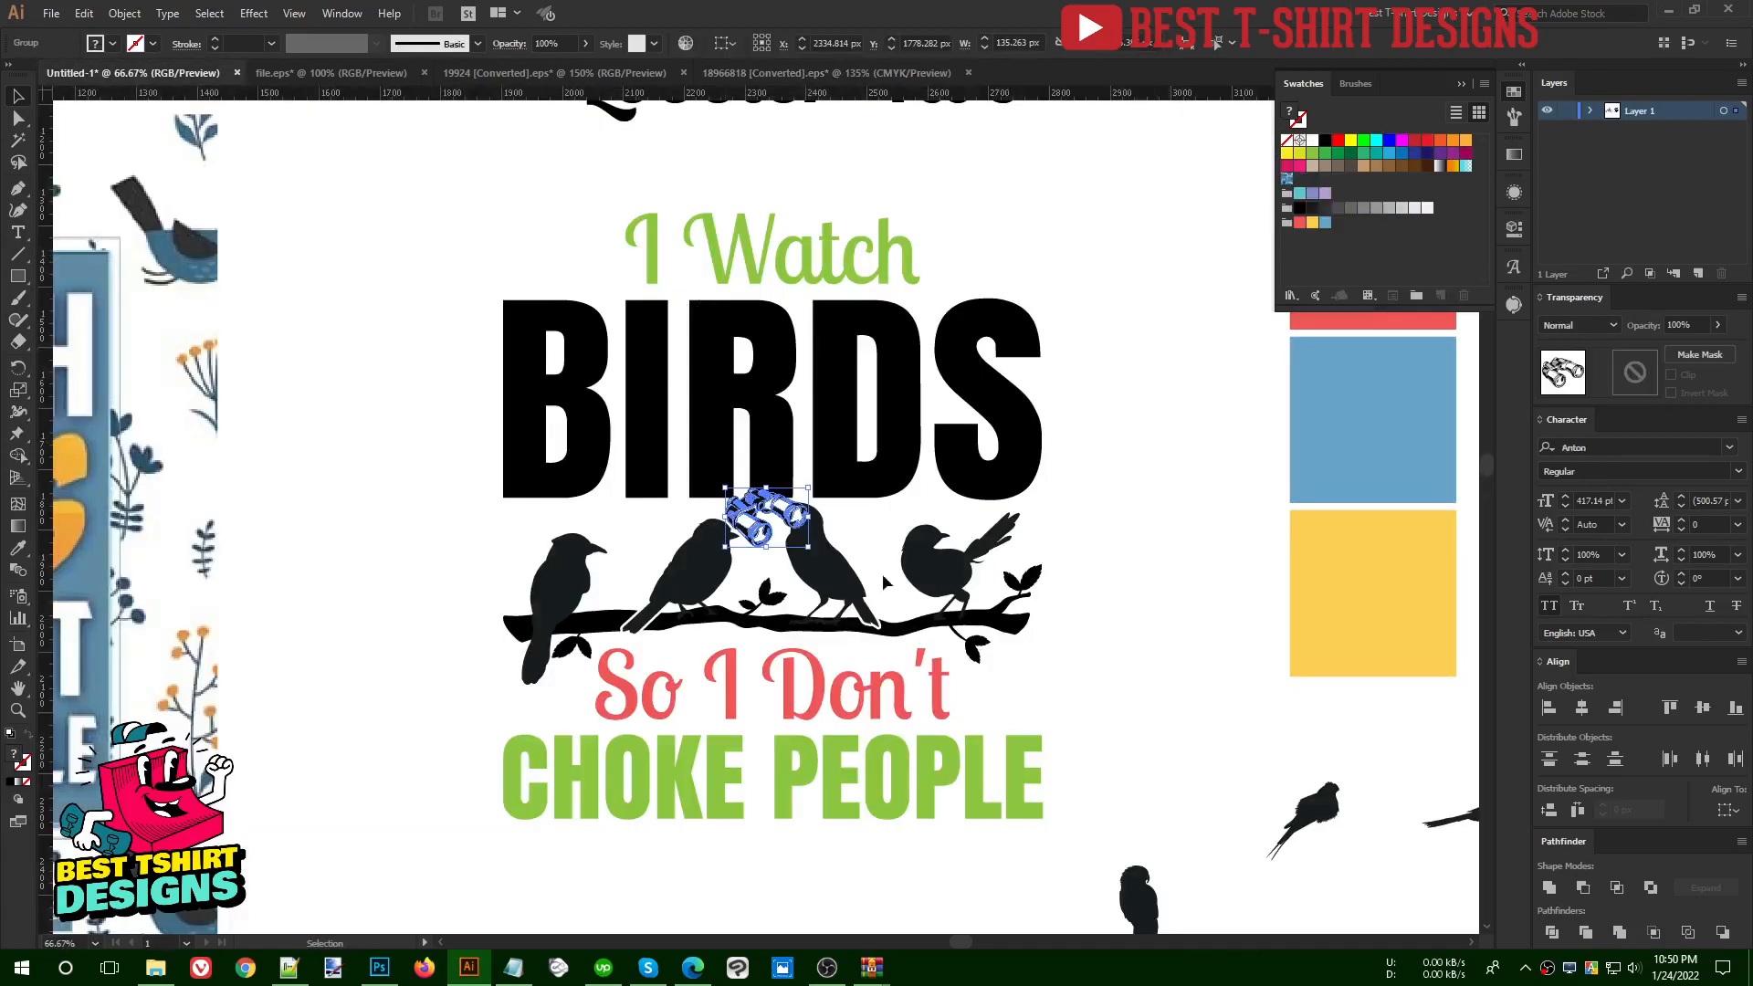
# - Place the binoculars above the "B" of BIRDS, beside "I Watch", and enlarge them to about 168 px wide
pyautogui.moveTo(762, 527); pyautogui.dragTo(560, 262)
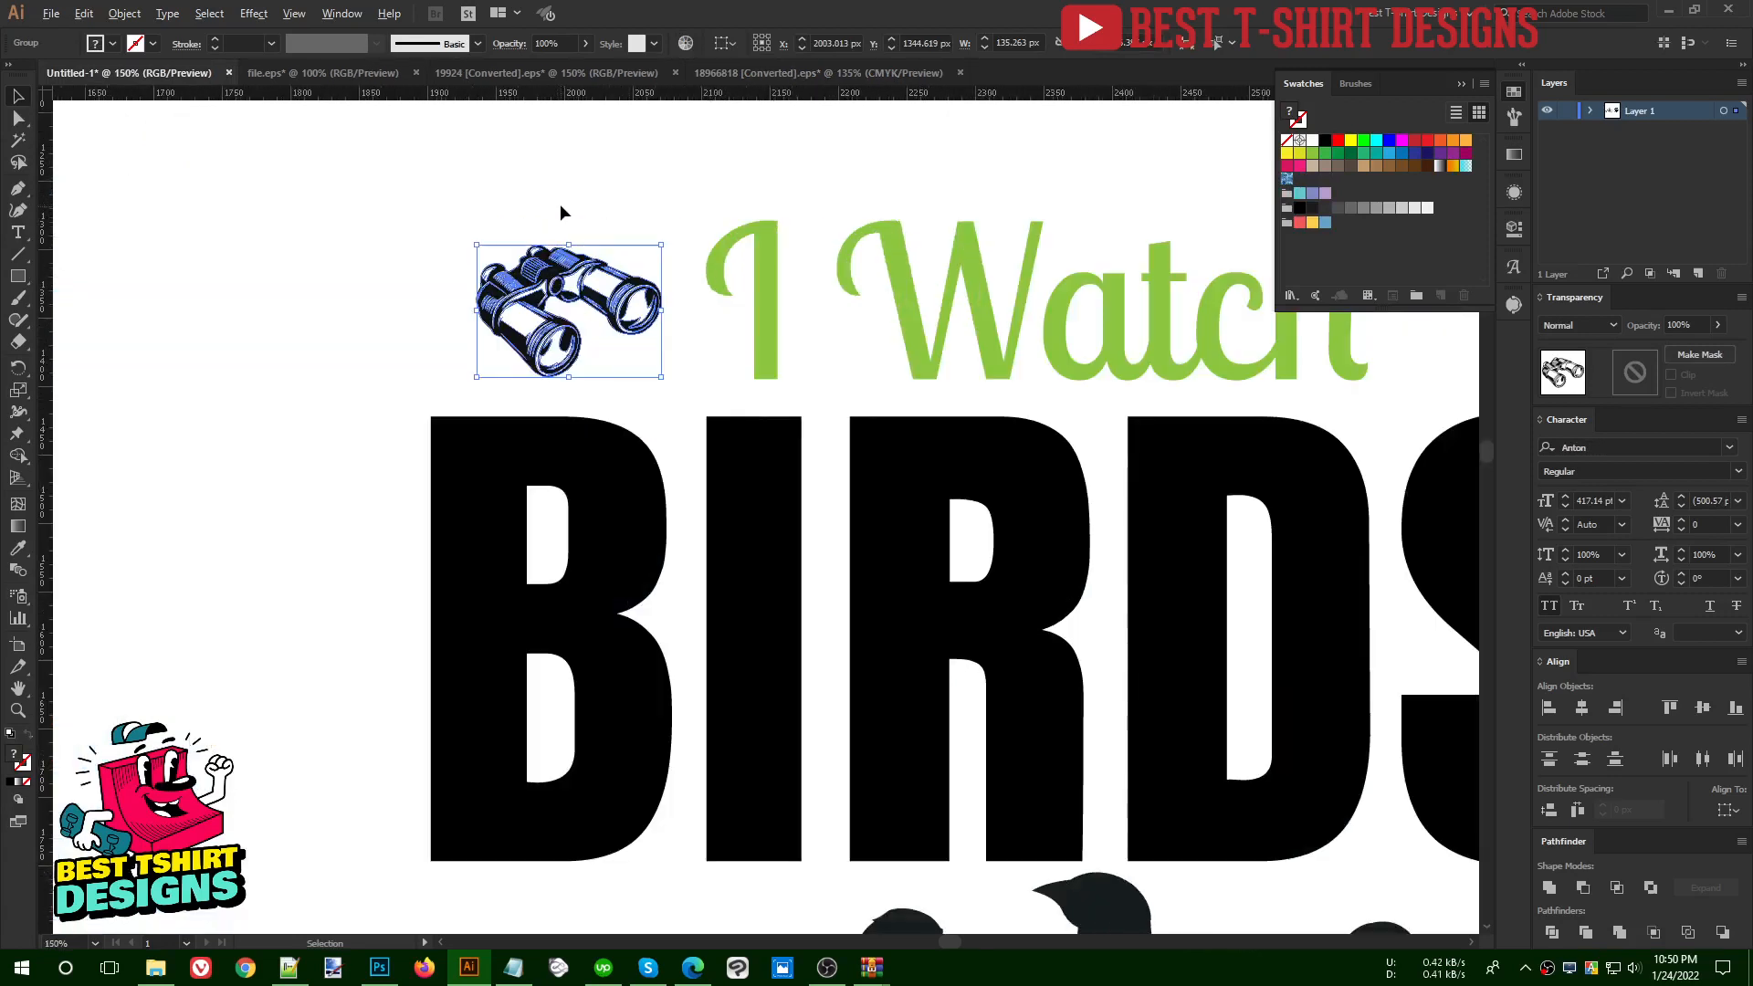
pyautogui.hotkey('ctrl', '=')
pyautogui.hotkey('ctrl', '=')
pyautogui.moveTo(479, 314); pyautogui.dragTo(435, 315)
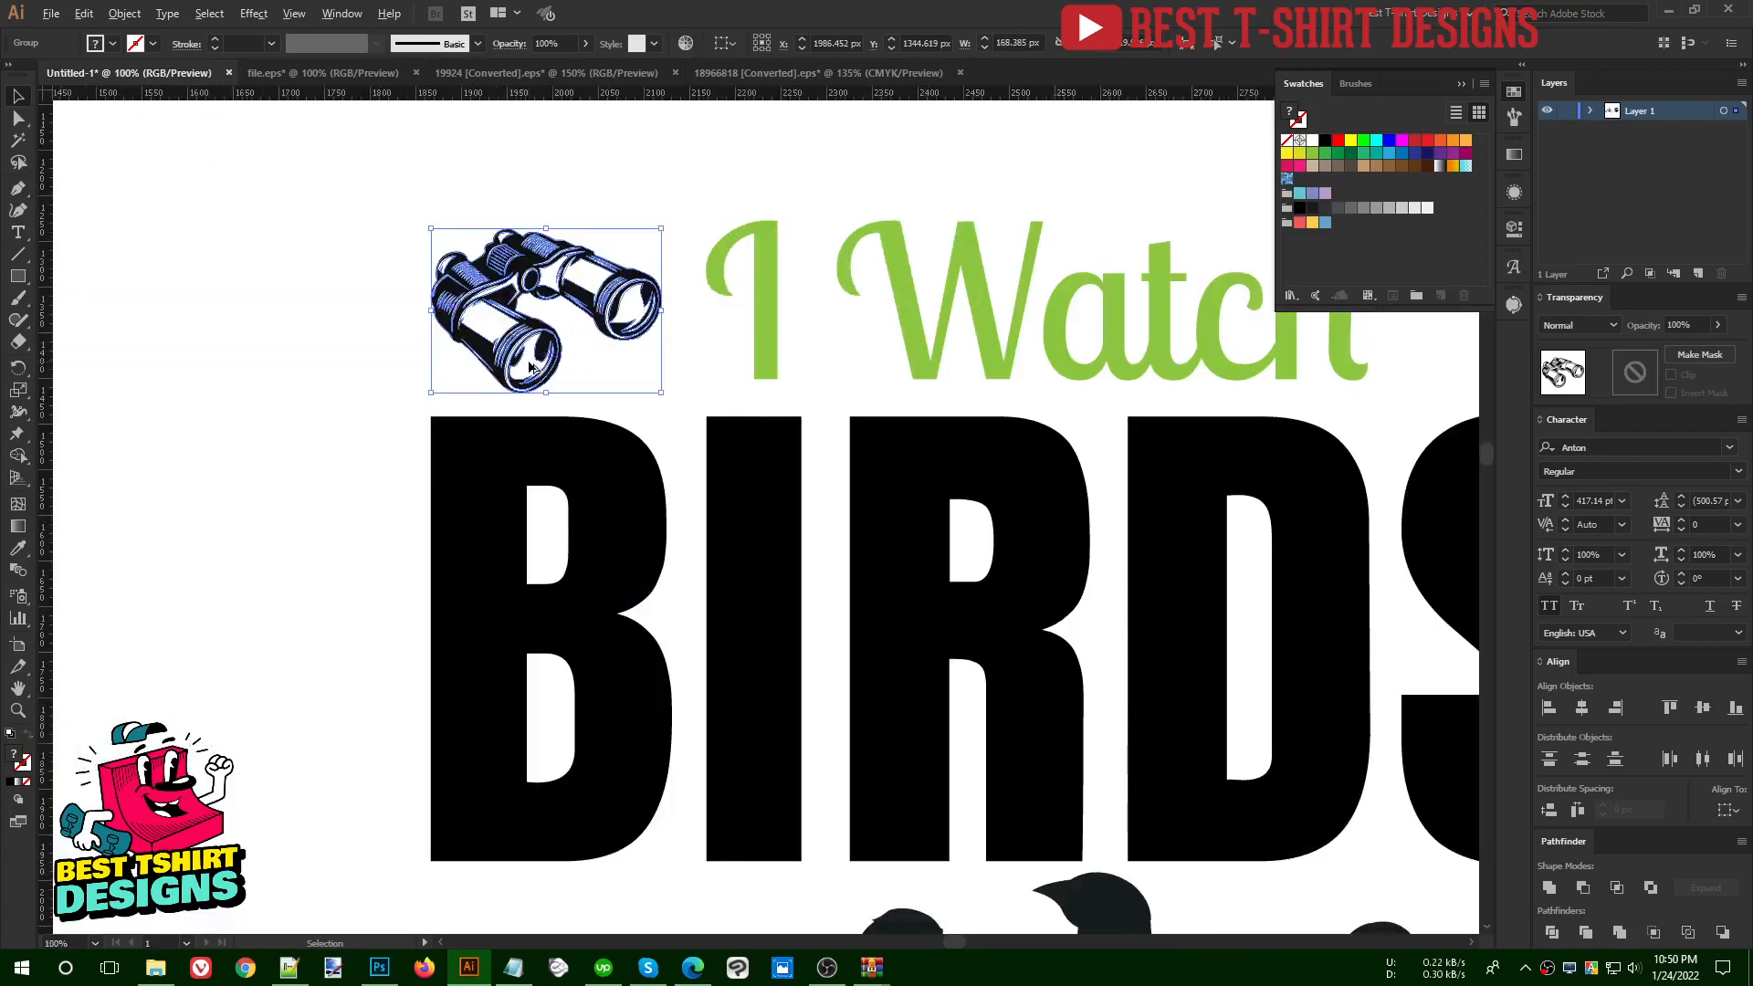
pyautogui.hotkey('ctrl', '-')
pyautogui.click(1131, 323)
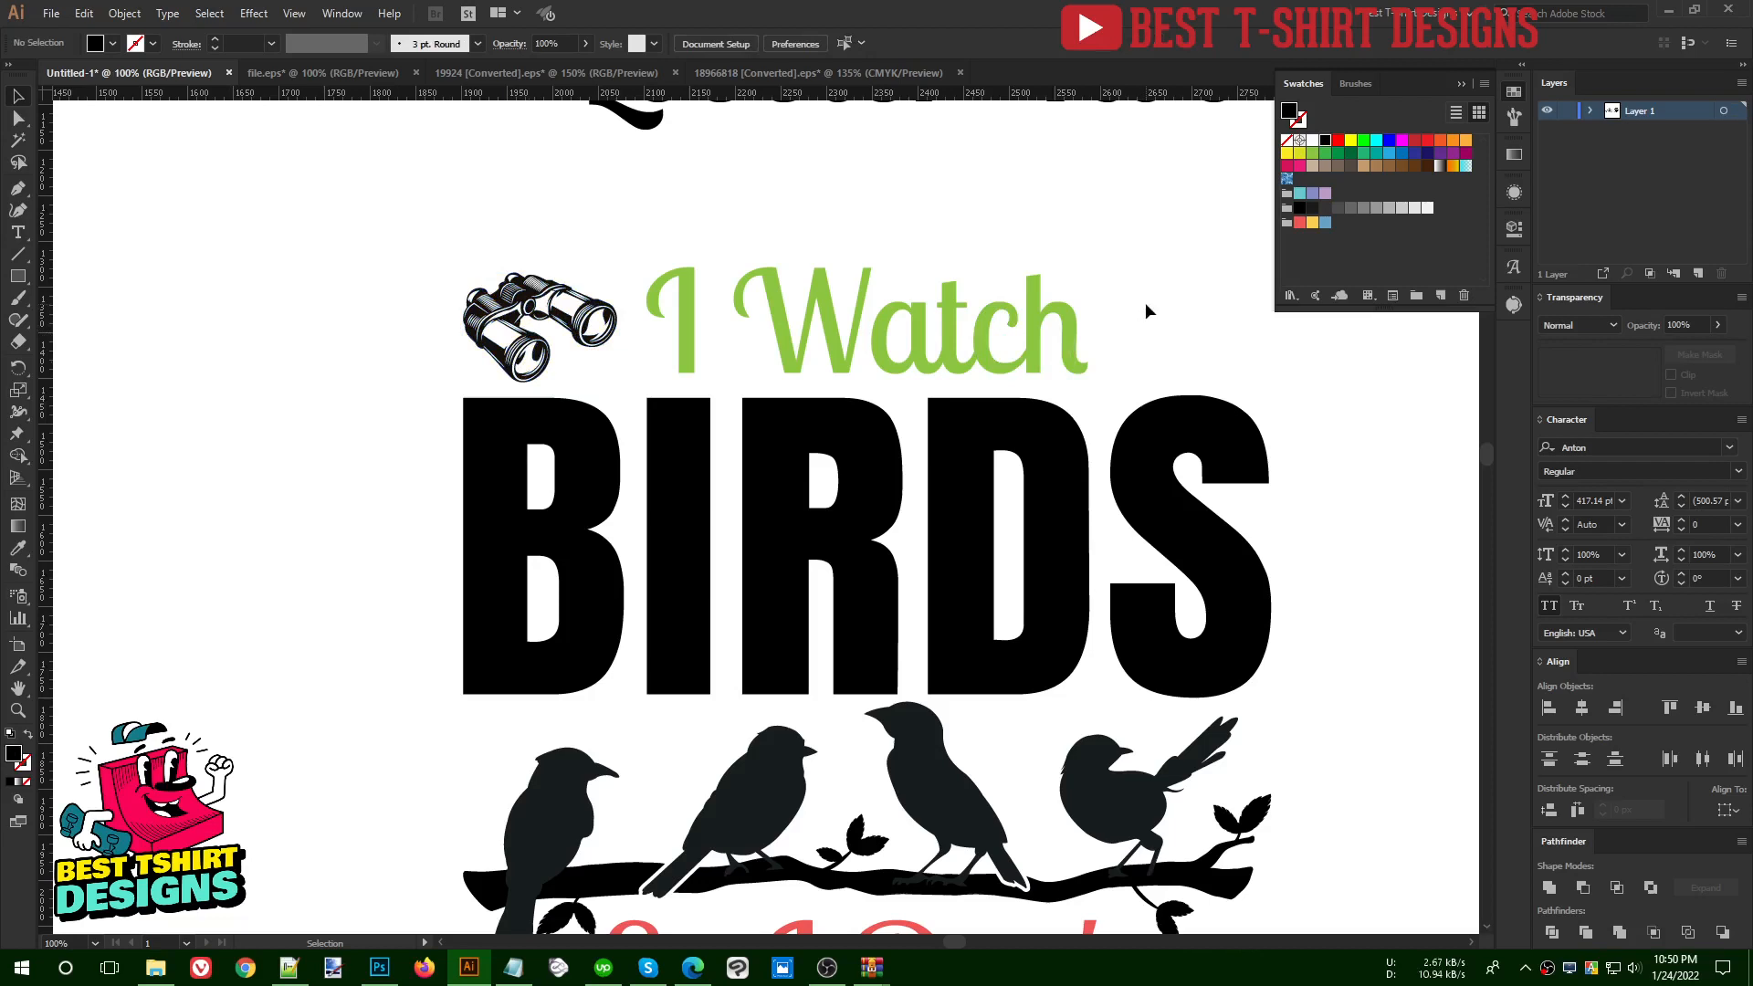
pyautogui.hotkey('ctrl', '-')
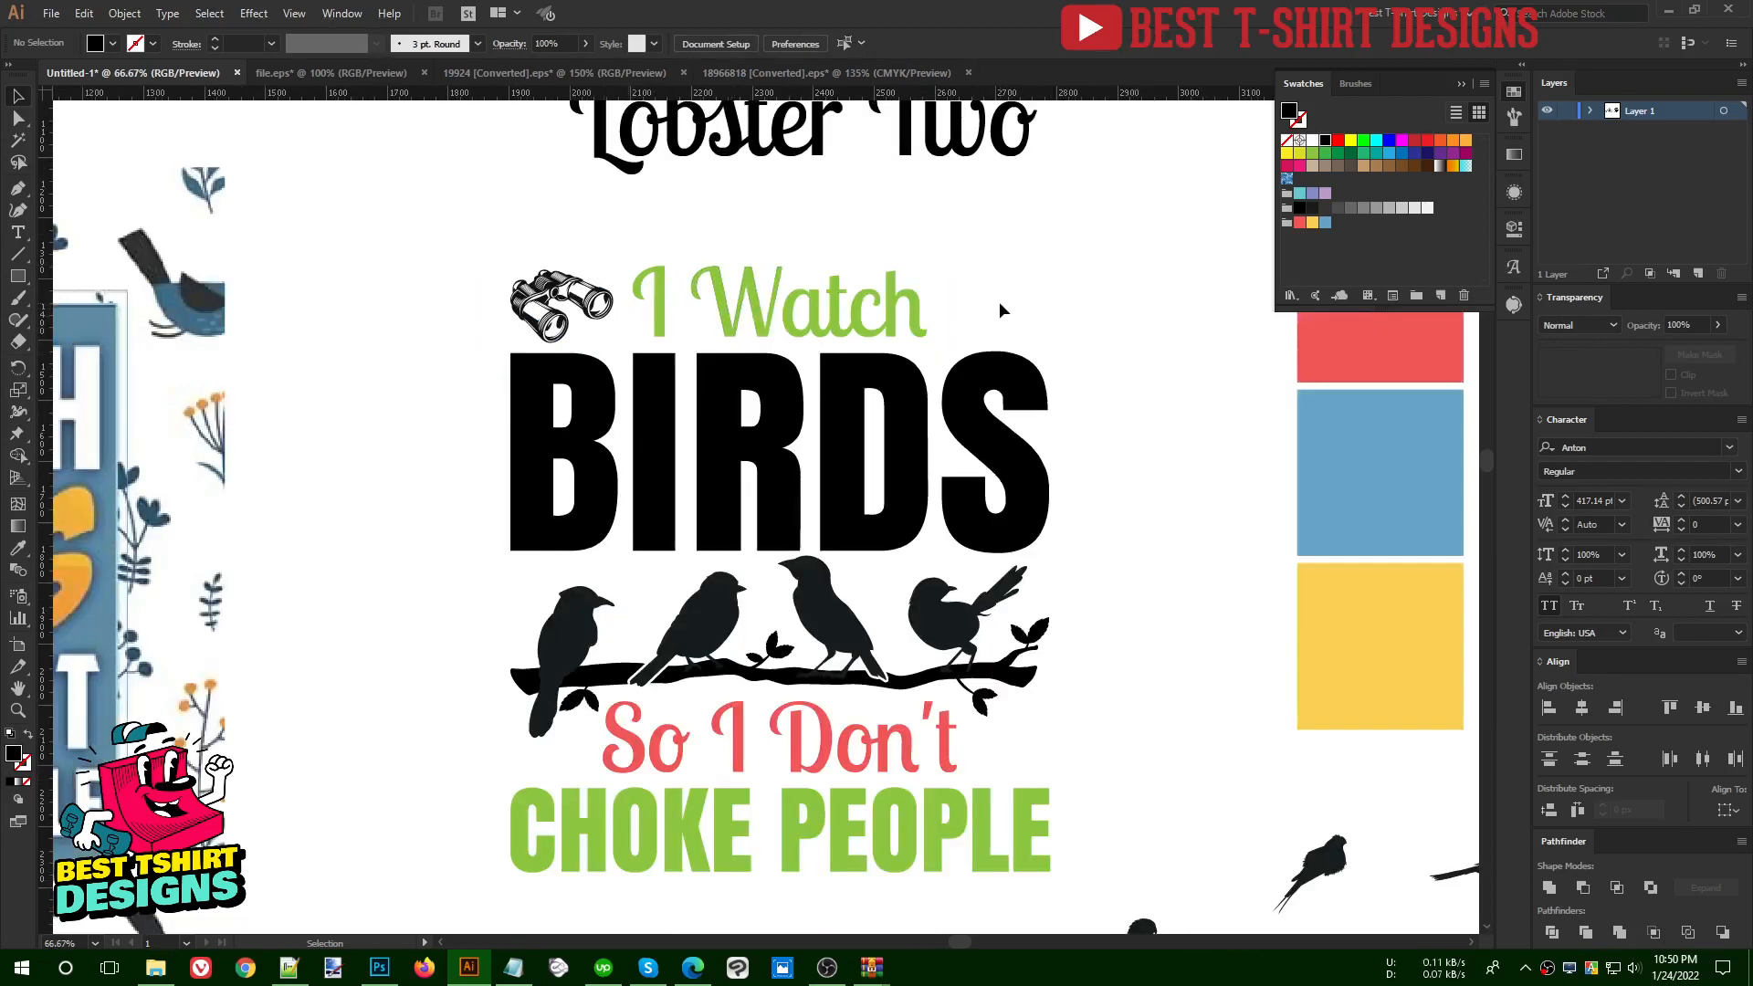
# - Try the binoculars over the black BIRDS lettering, and move them back beside "I Watch"
pyautogui.scroll(4, 570, 253)
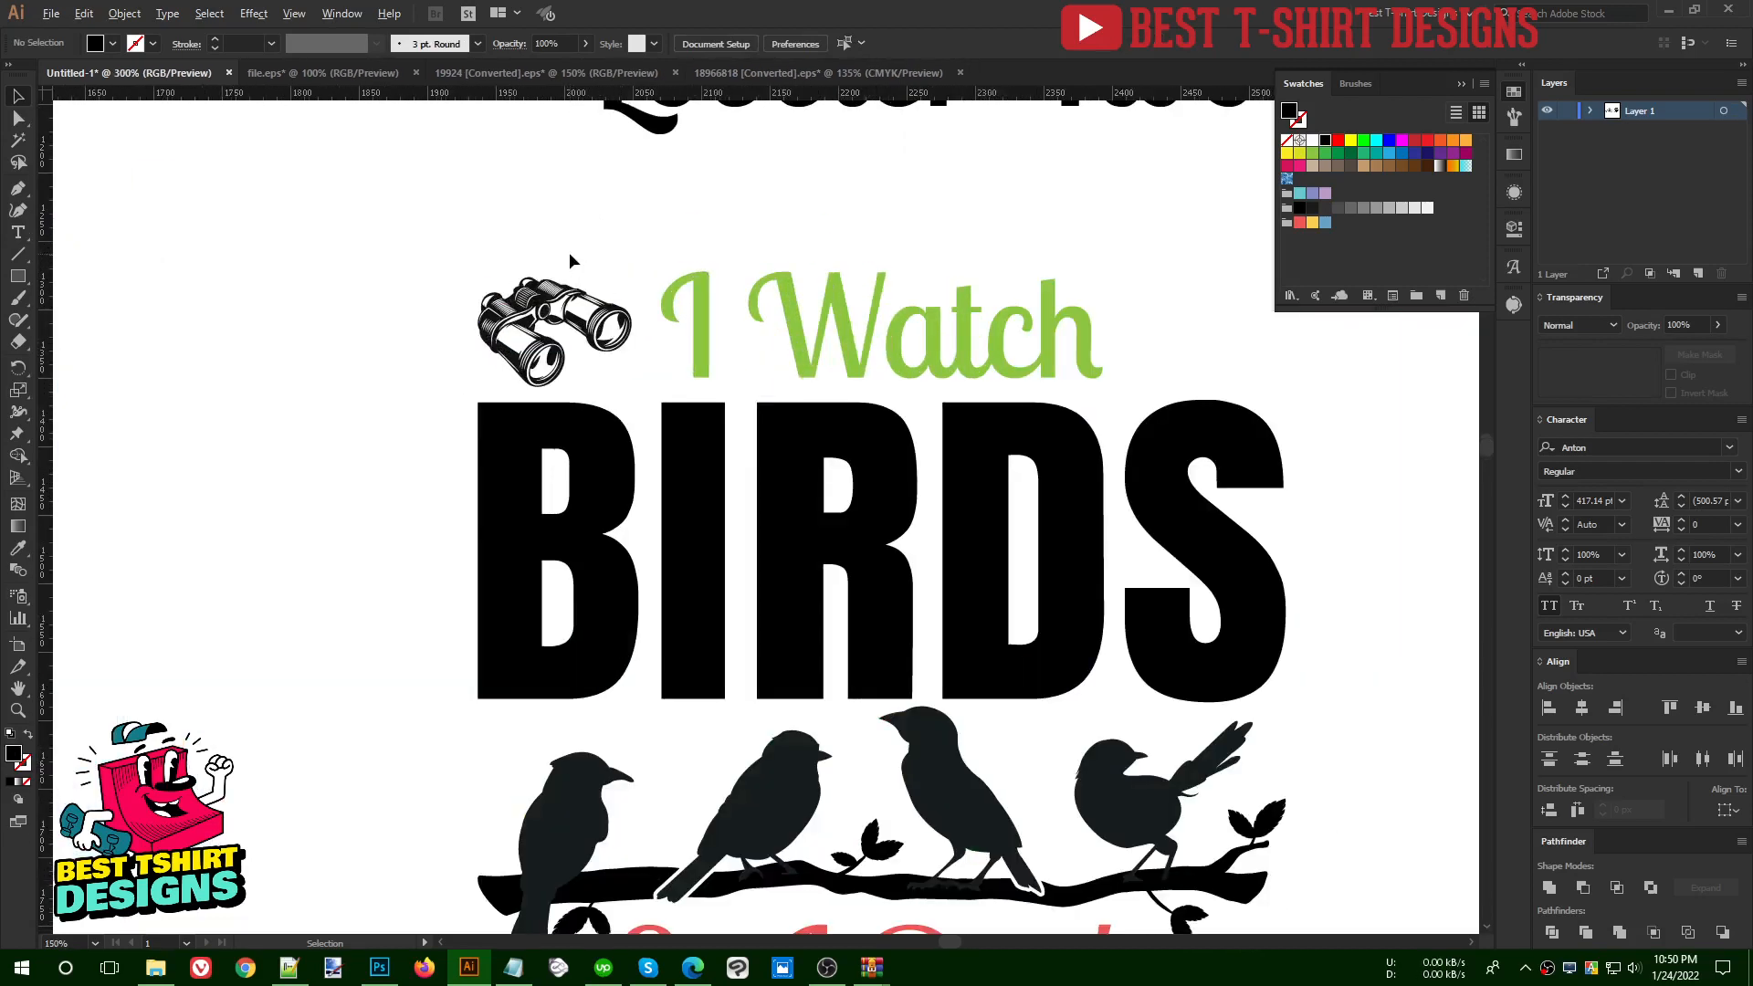
pyautogui.click(454, 463)
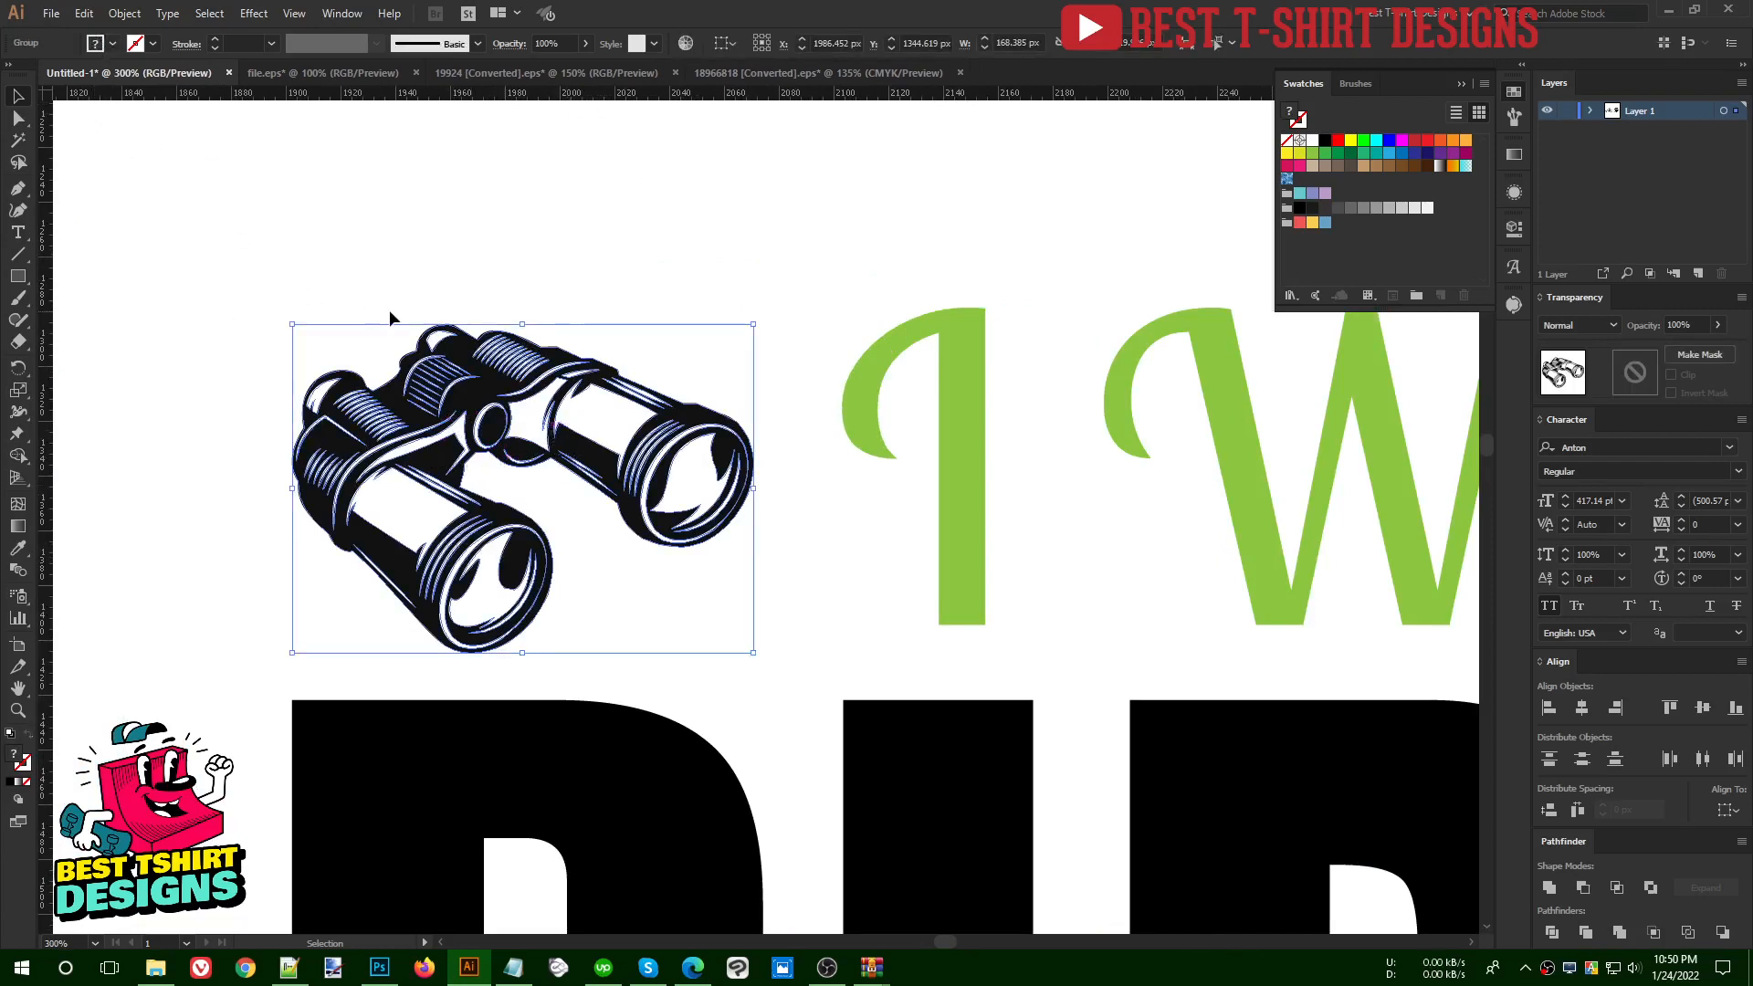
pyautogui.moveTo(537, 437); pyautogui.dragTo(812, 787)
pyautogui.scroll(-4, 644, 473)
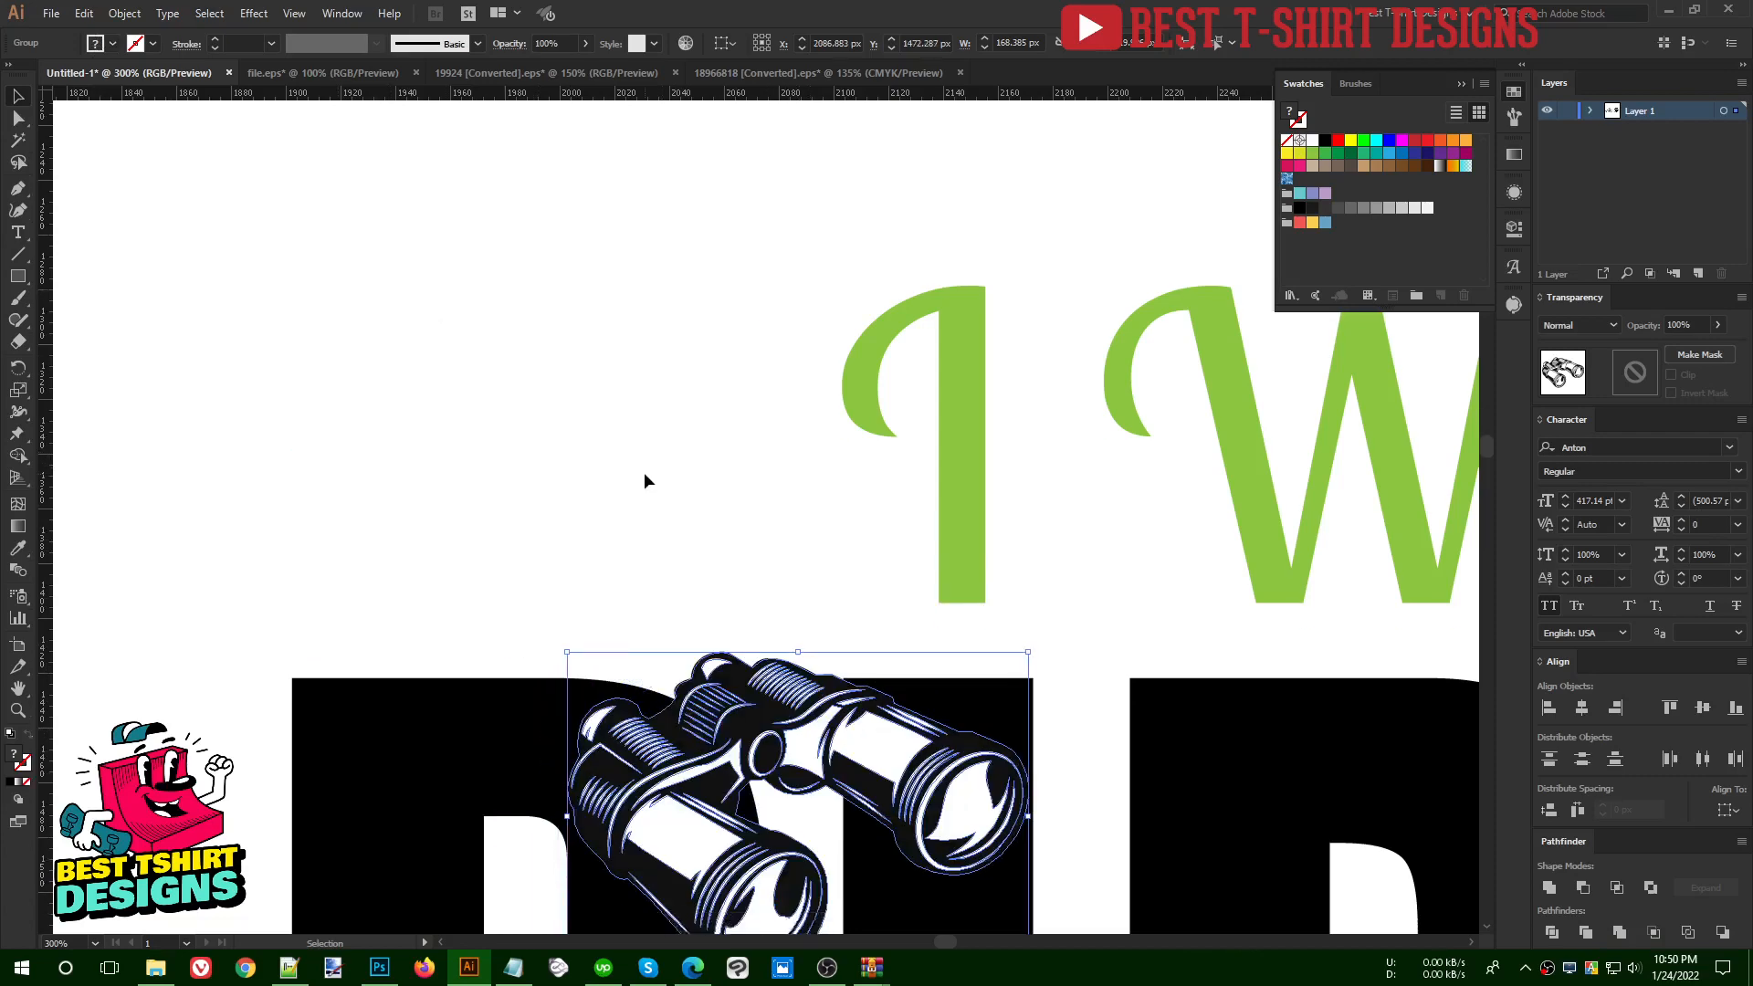
pyautogui.click(637, 443)
pyautogui.moveTo(766, 602); pyautogui.dragTo(530, 281)
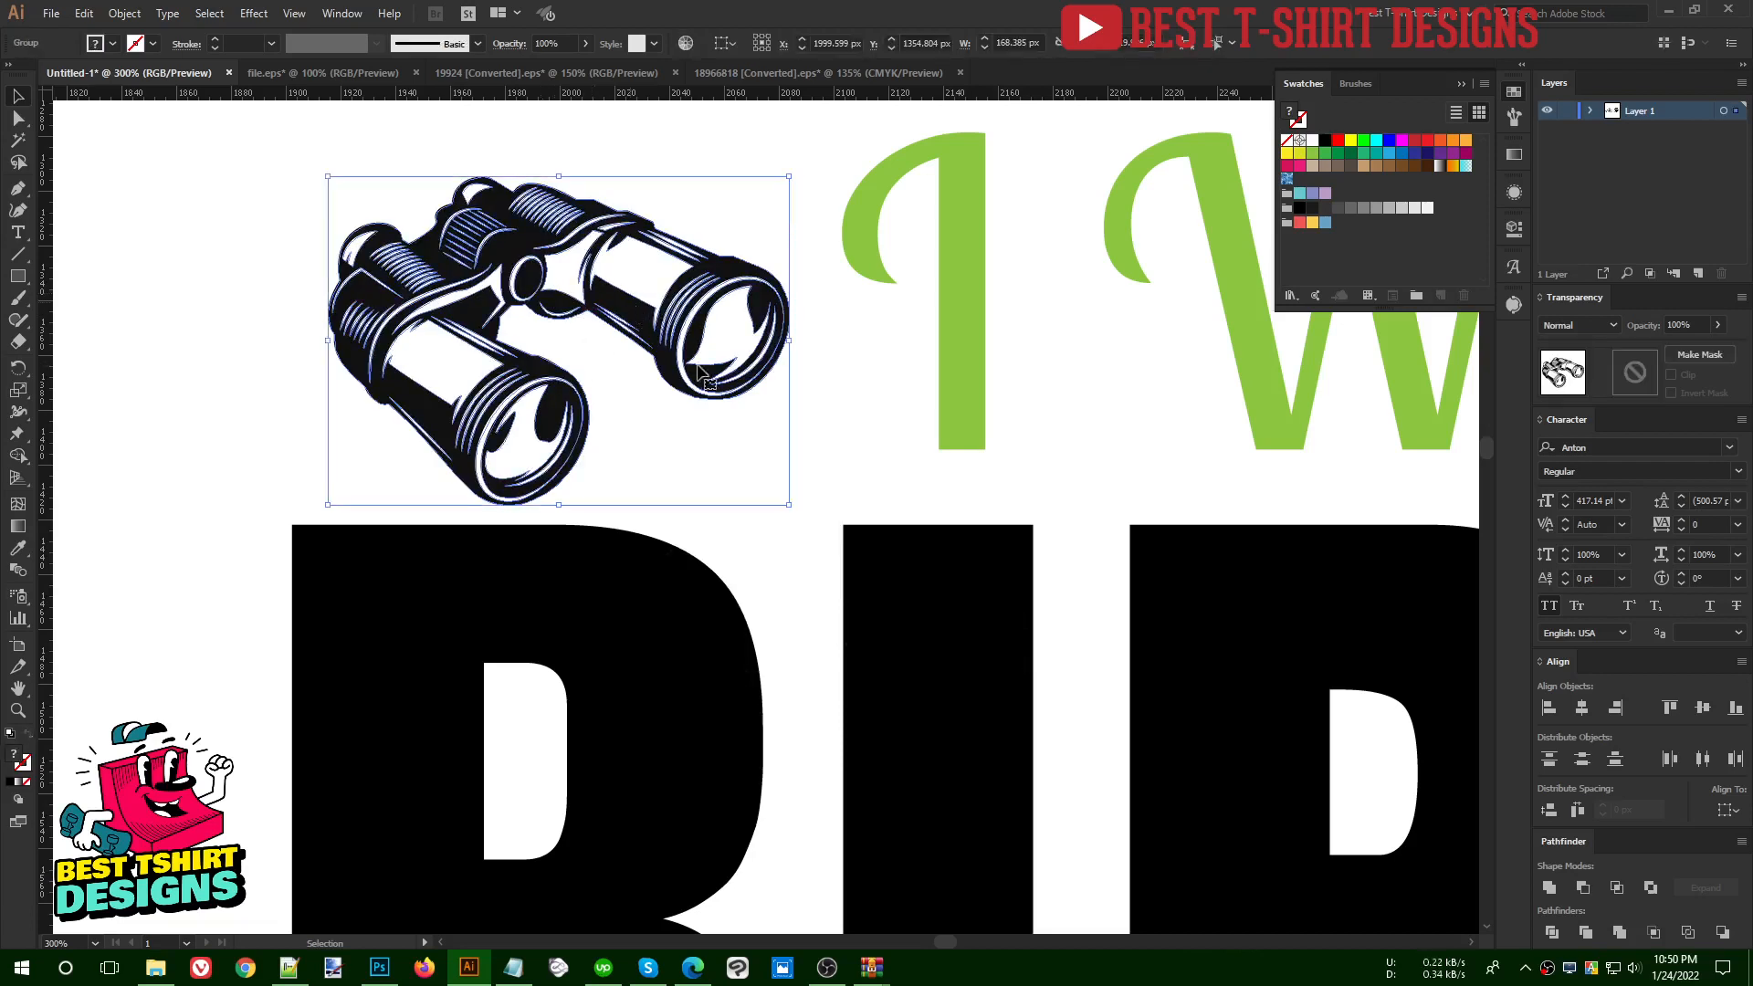
# - Try uniting the binoculars into a single shape filled with black, and undo the fill and the merge
pyautogui.click(1549, 890)
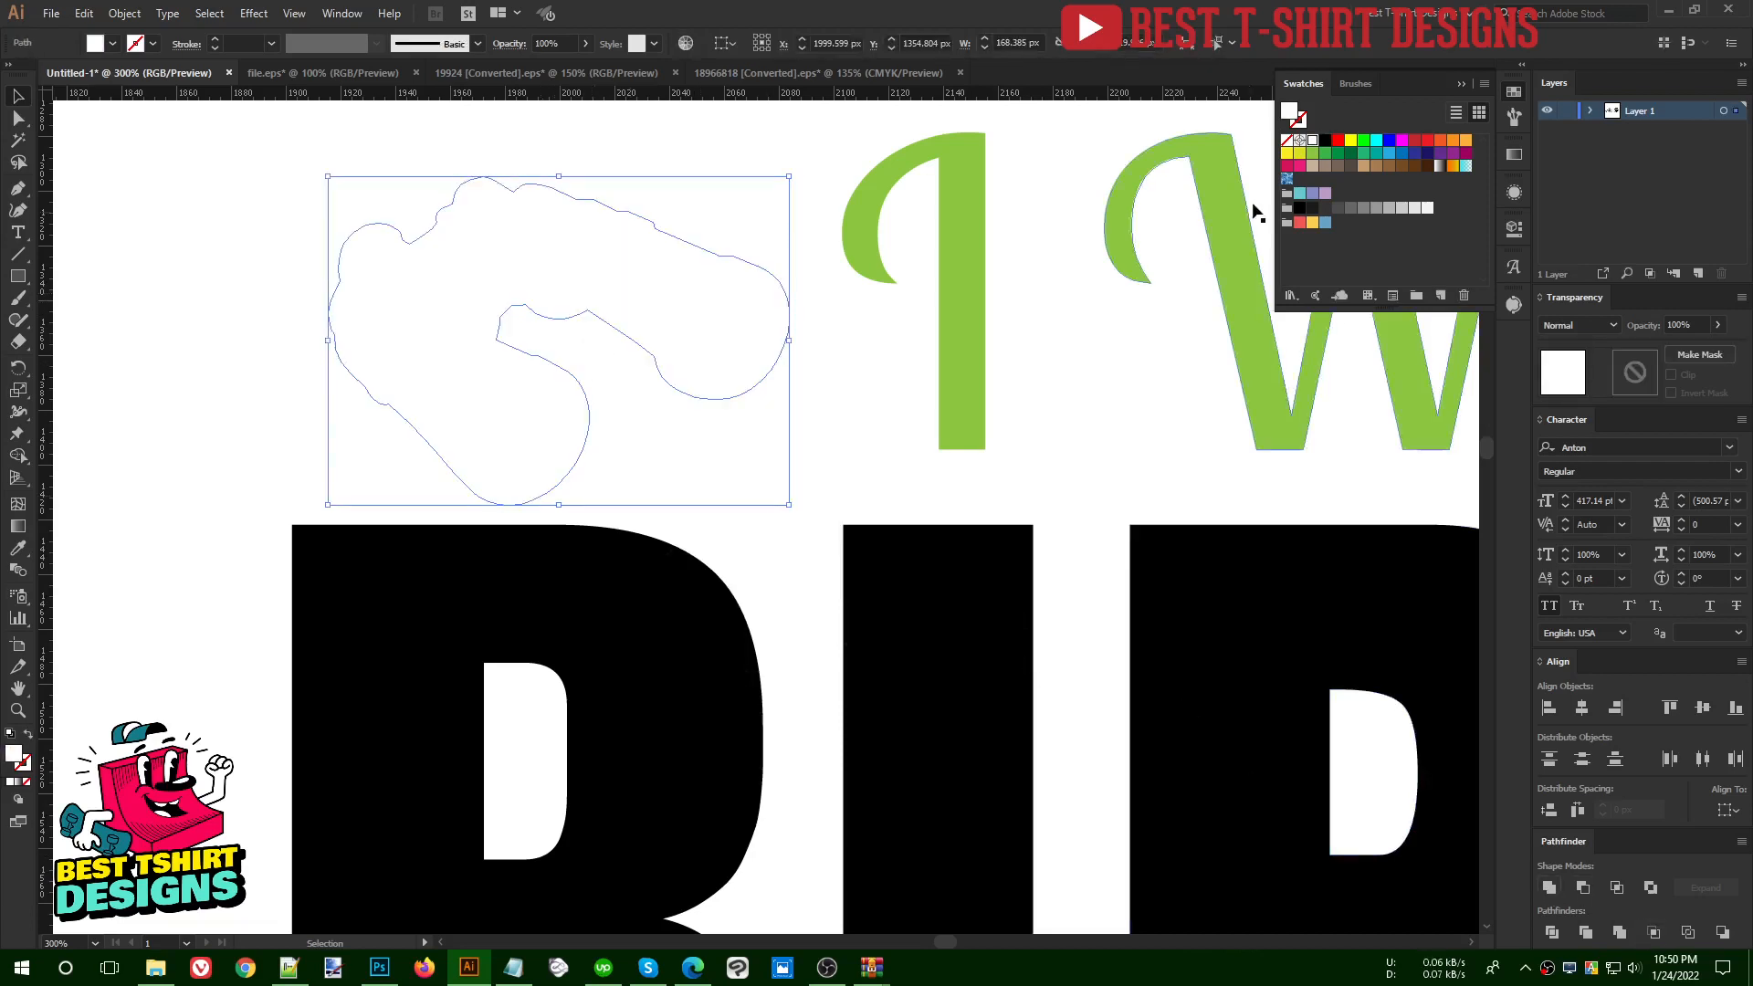
pyautogui.click(1324, 140)
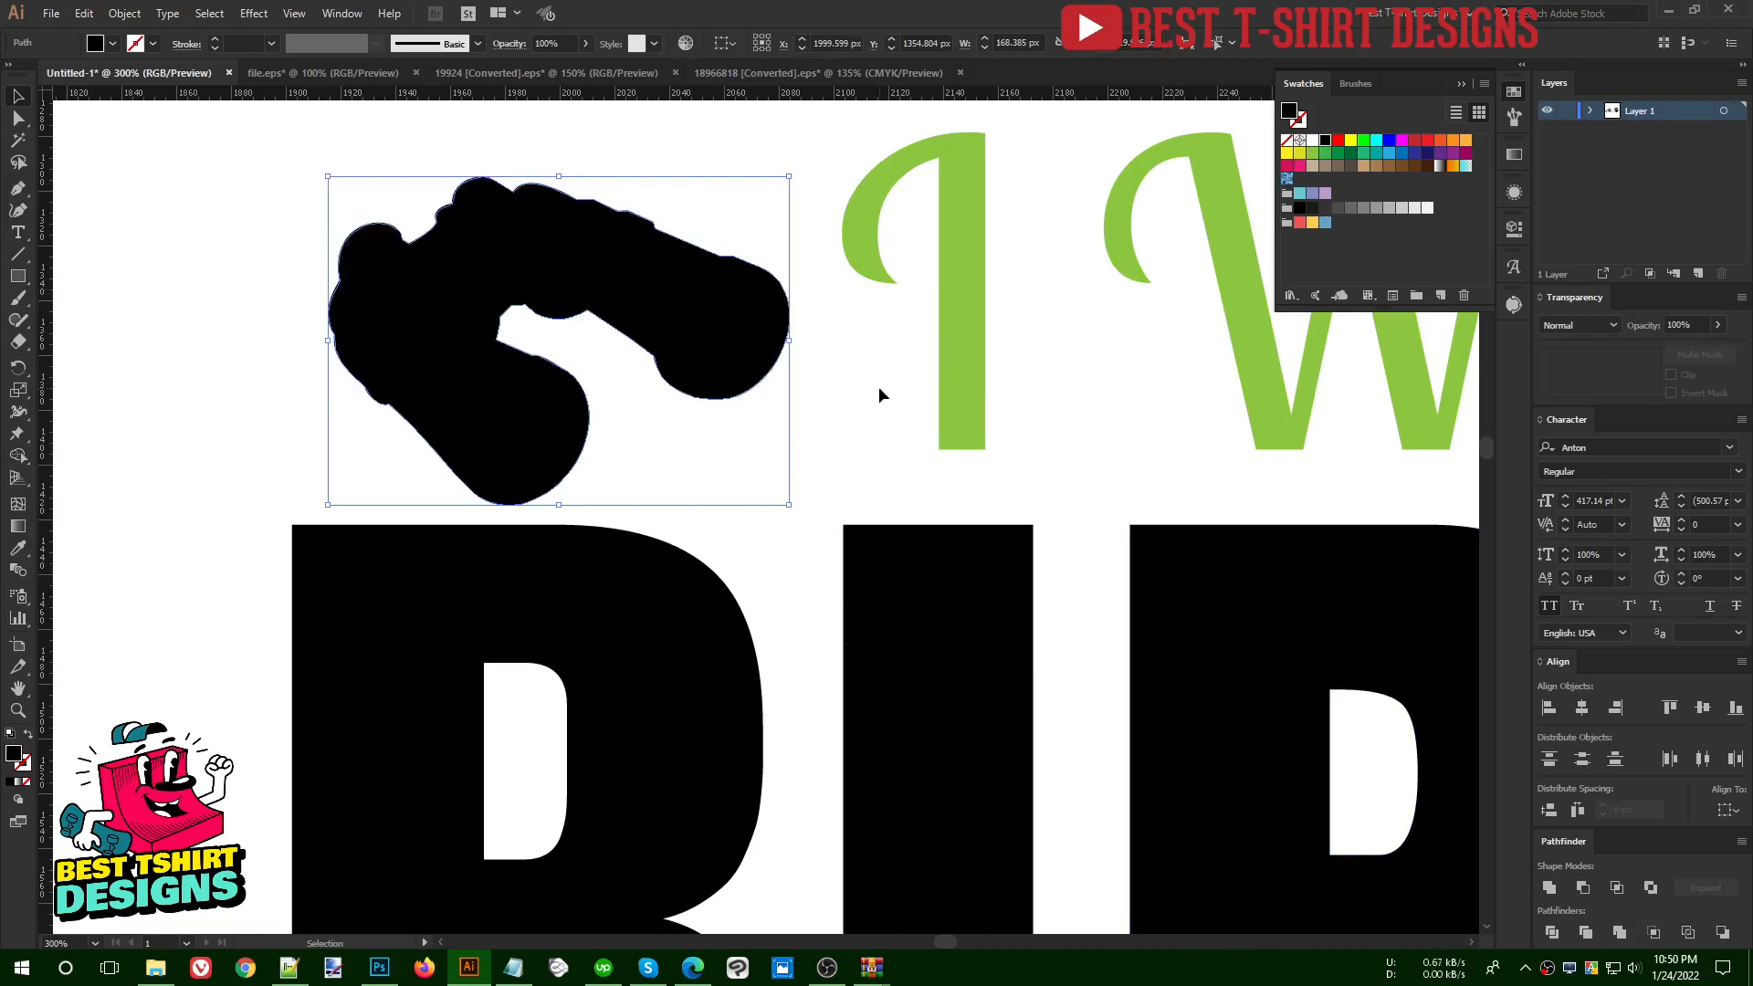
pyautogui.click(878, 390)
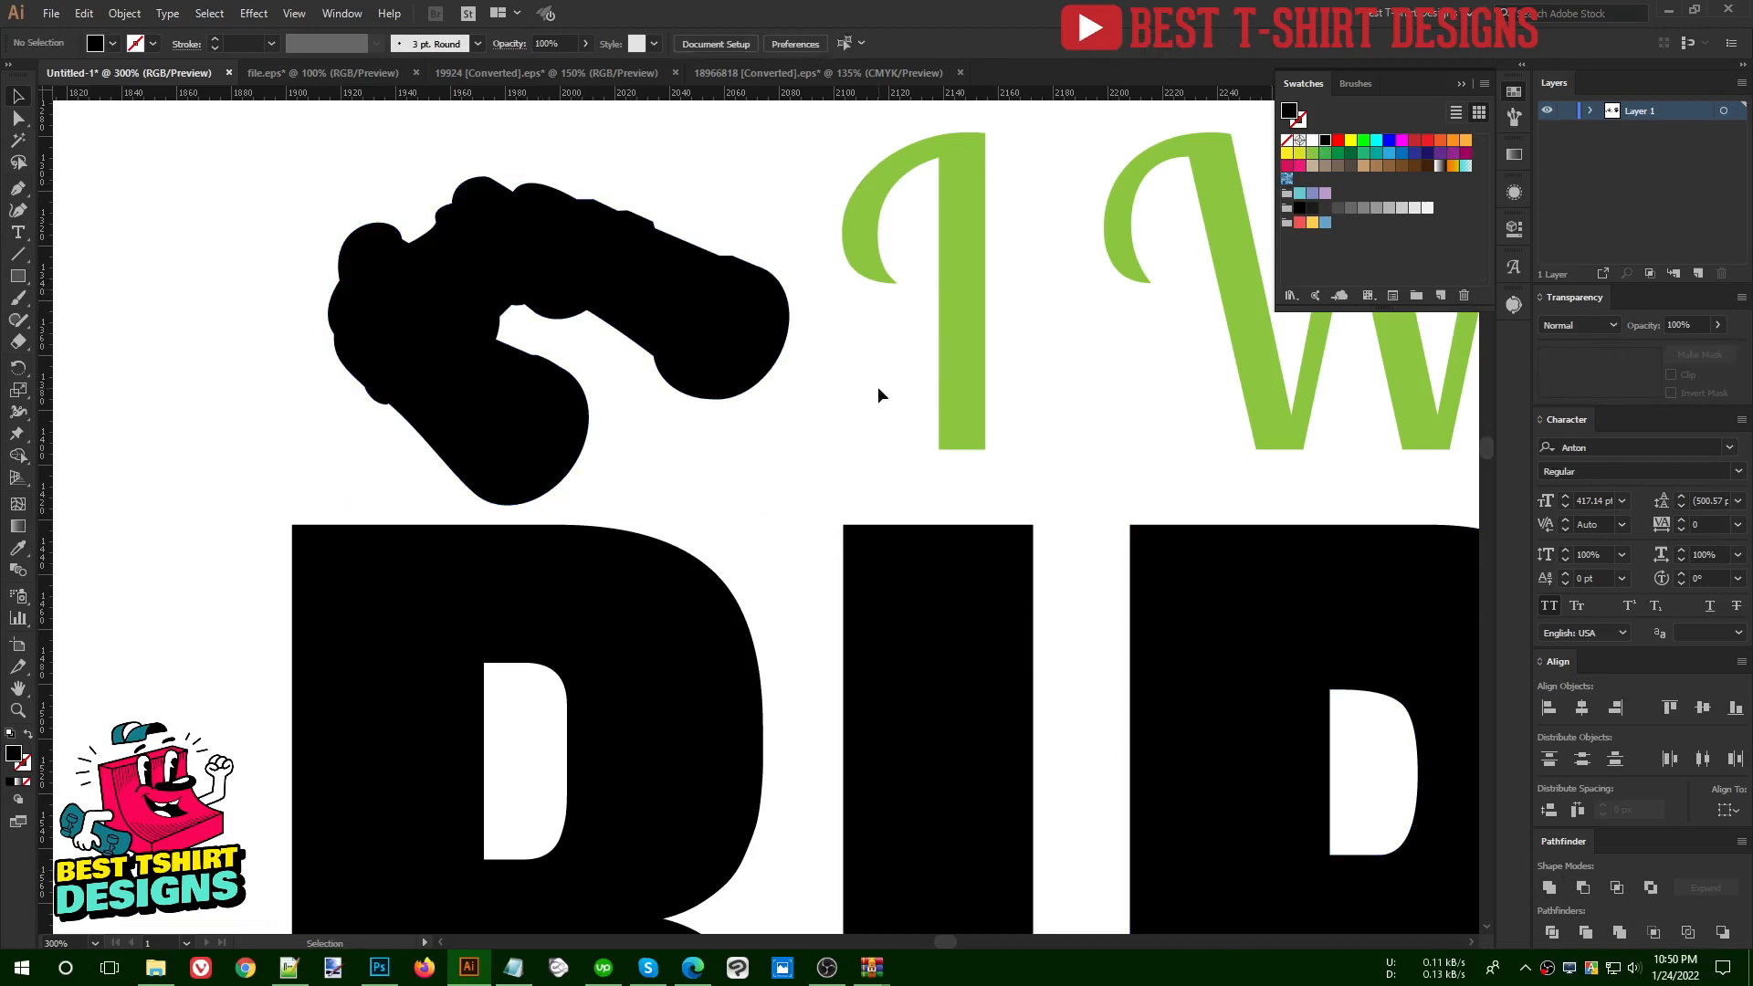
pyautogui.scroll(-4, 601, 431)
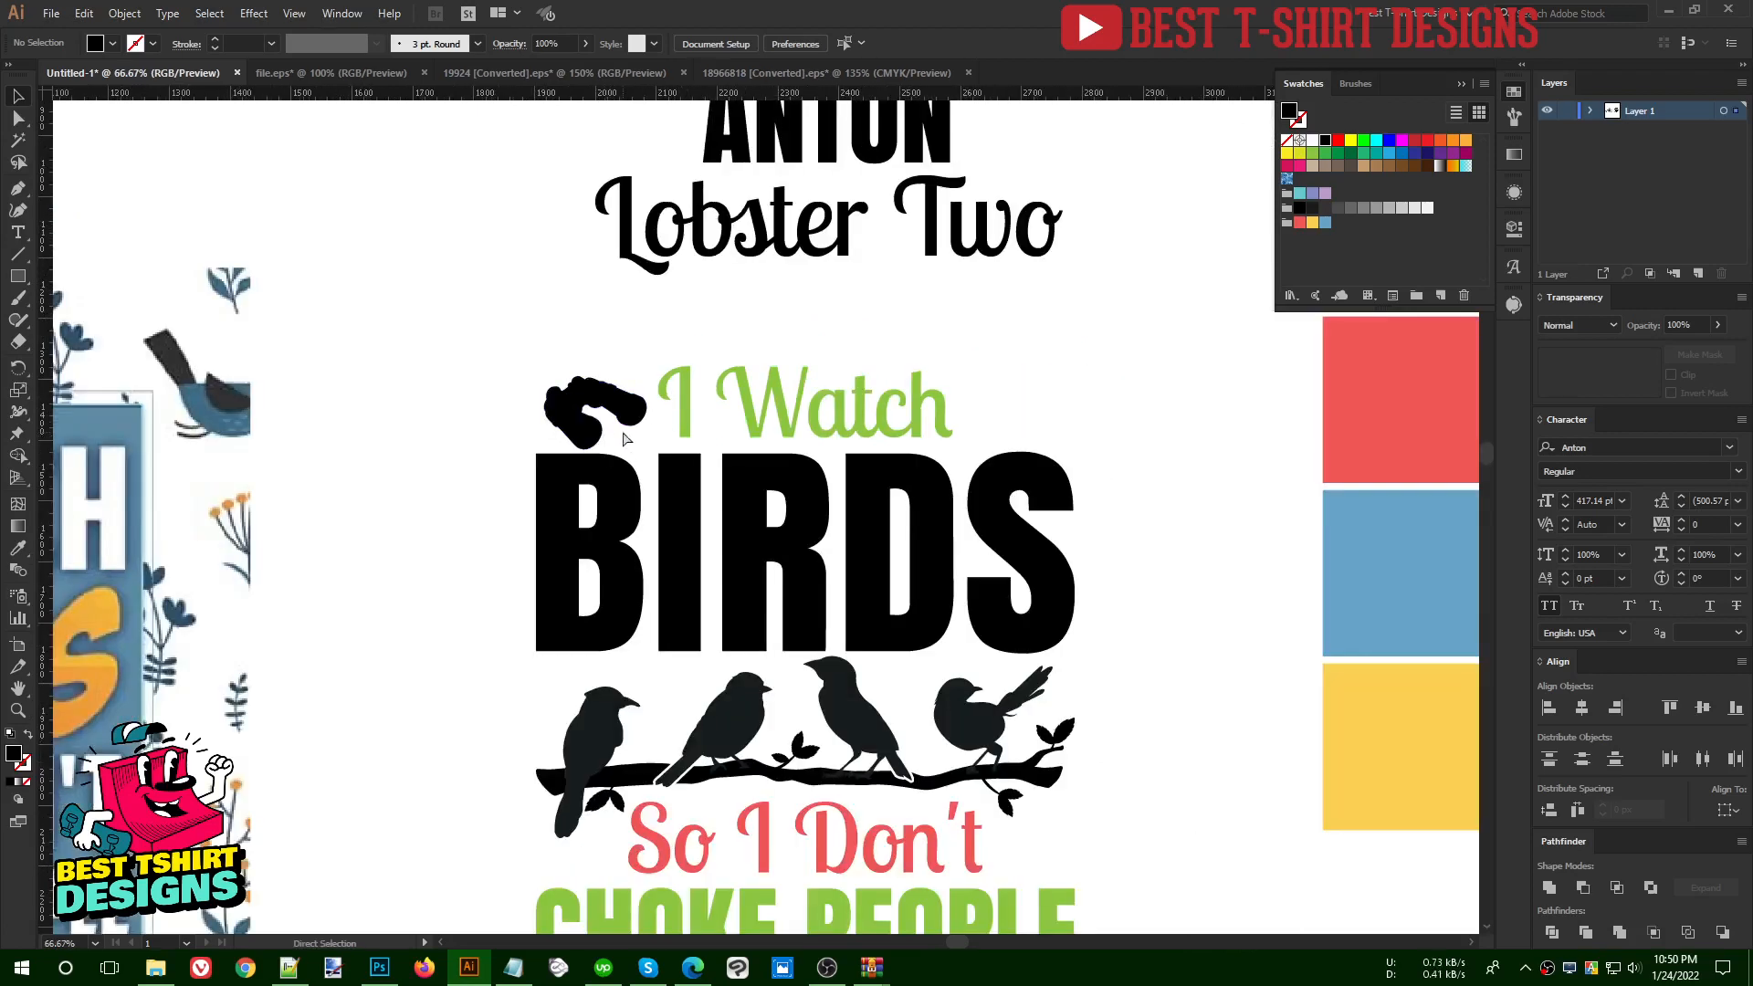
pyautogui.click(628, 442)
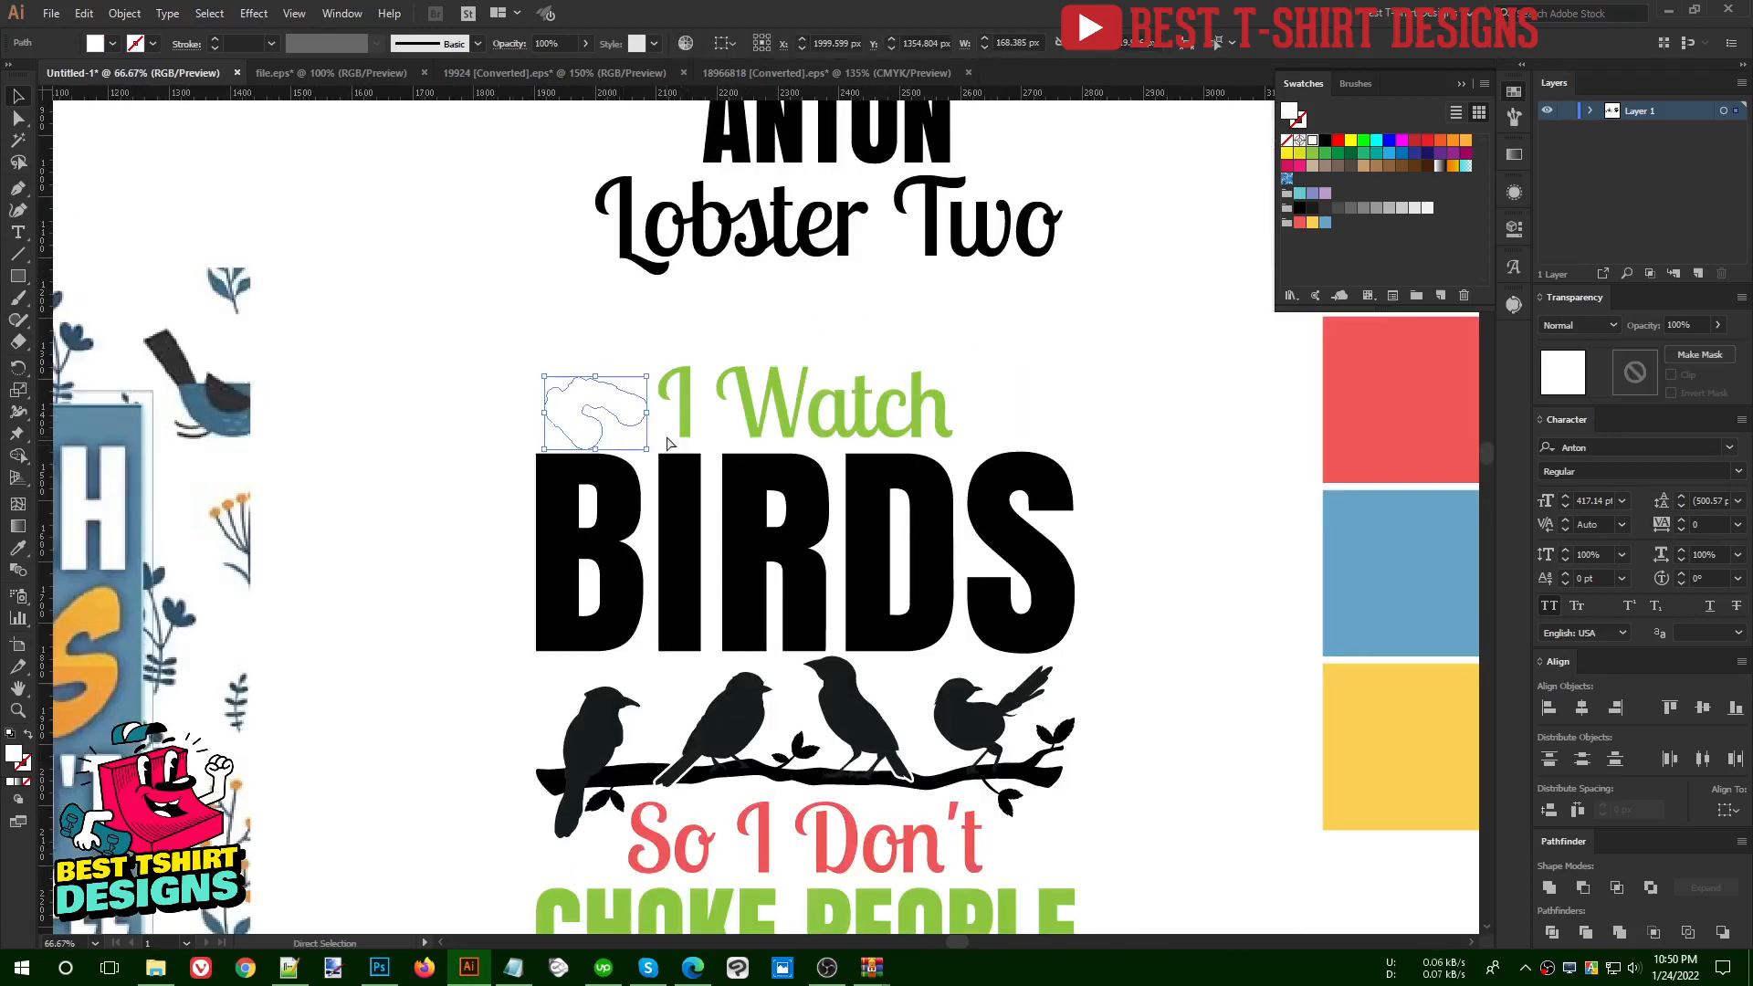
pyautogui.hotkey('ctrl', 'z')
pyautogui.click(657, 443)
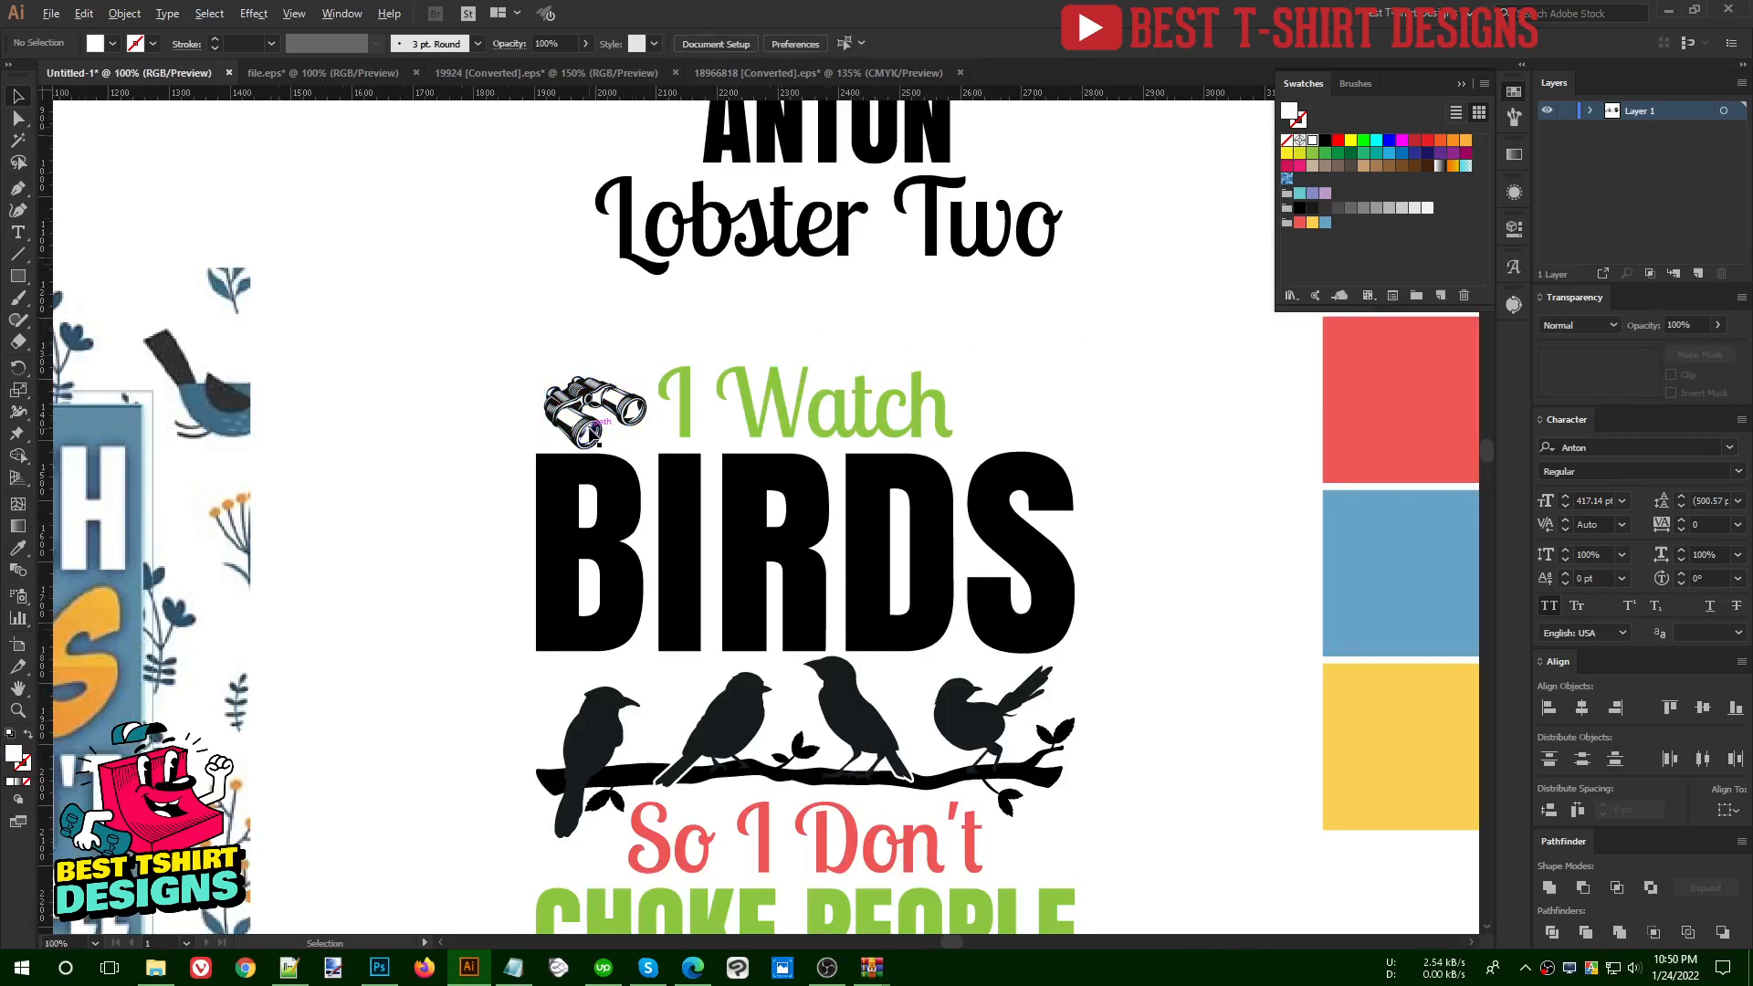
# - Unite the binoculars beside "I Watch" into one shape and fill it with black
pyautogui.scroll(3, 630, 411)
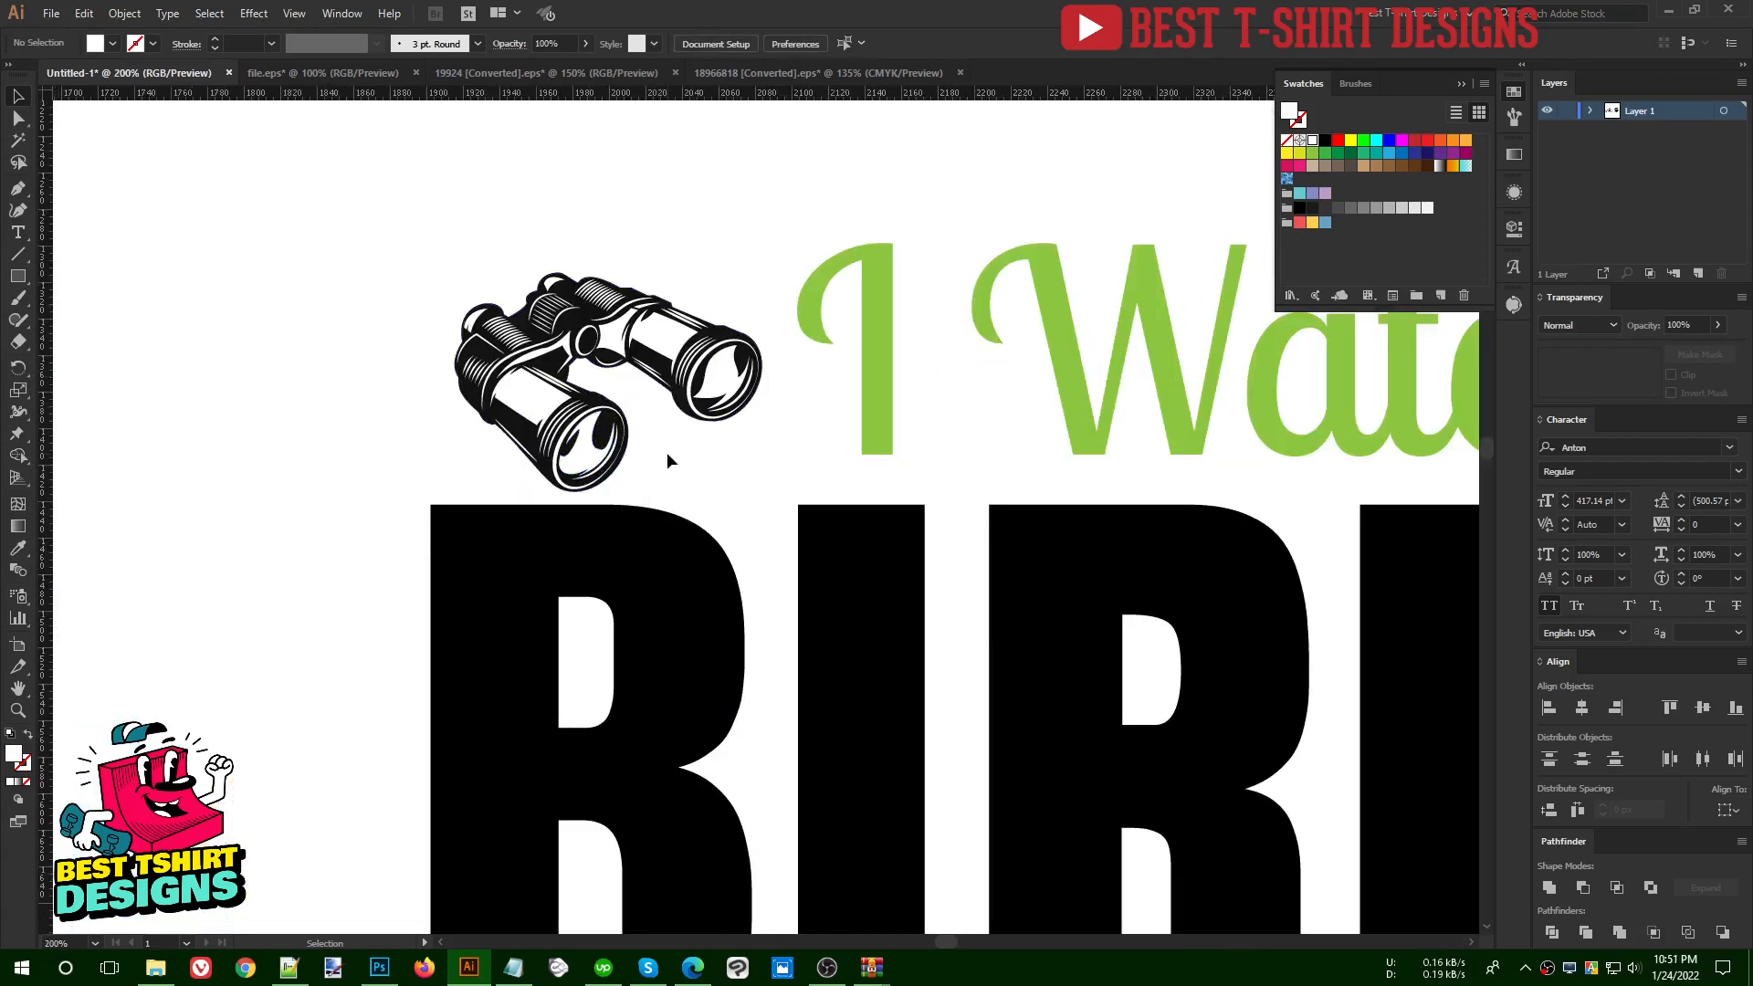
pyautogui.click(664, 370)
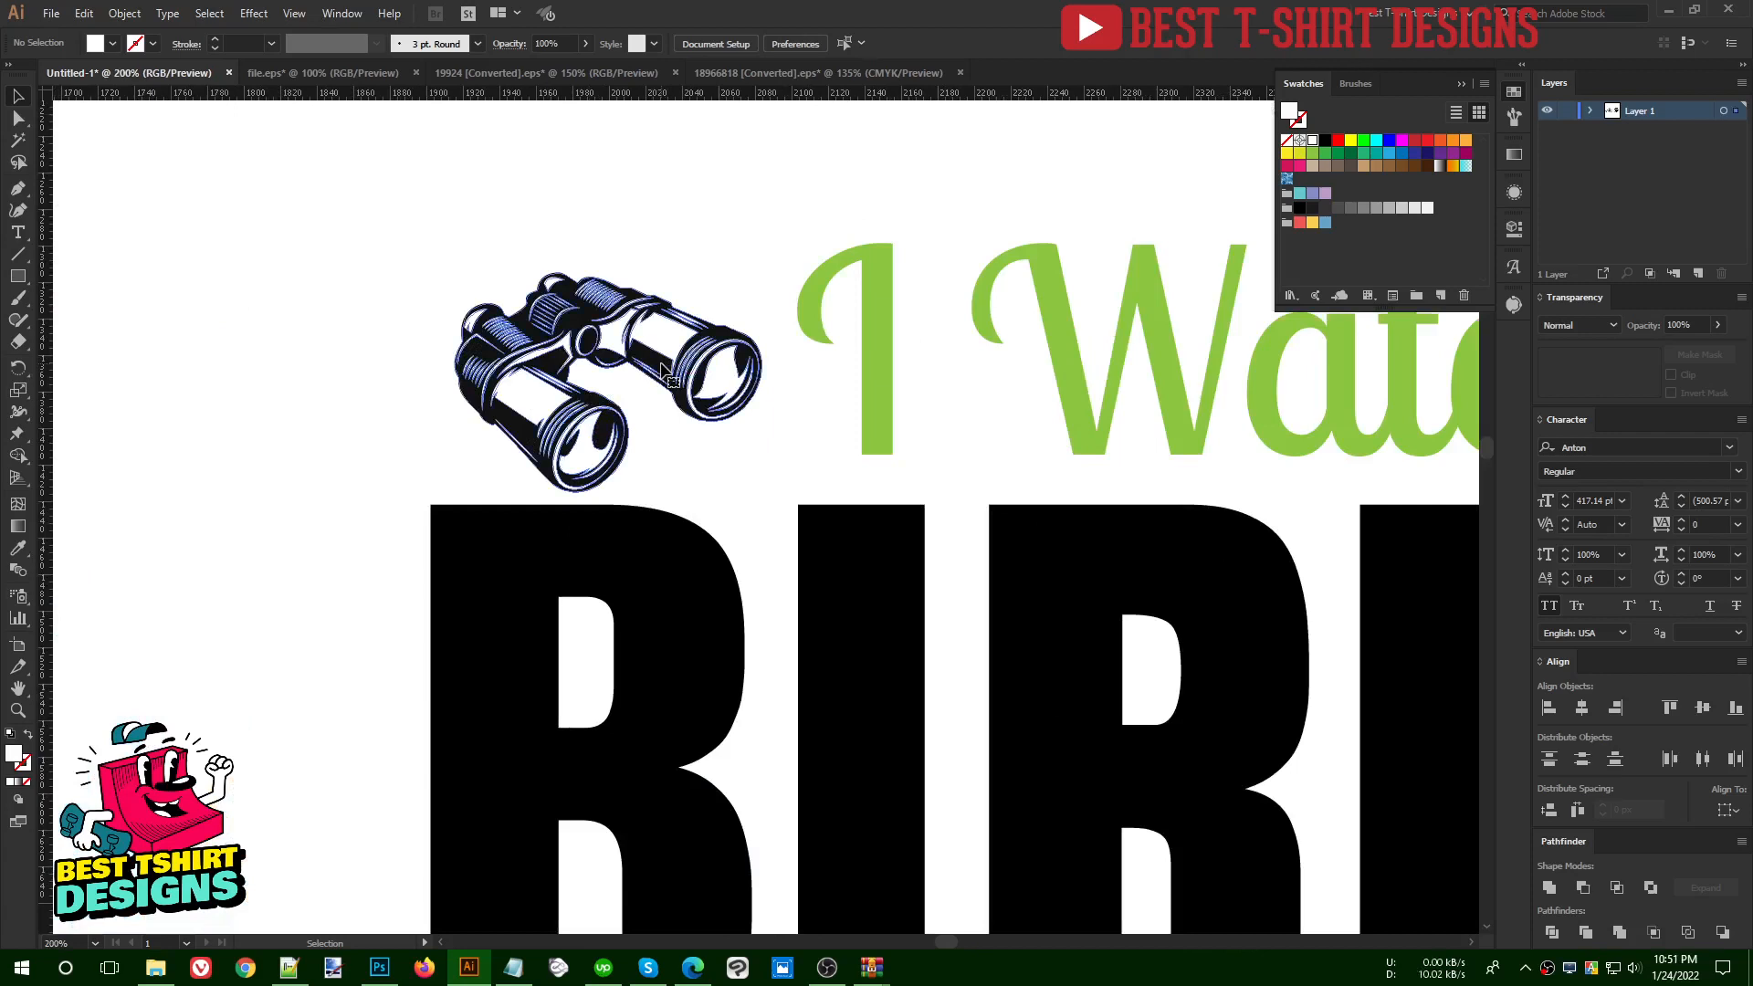
pyautogui.click(1550, 888)
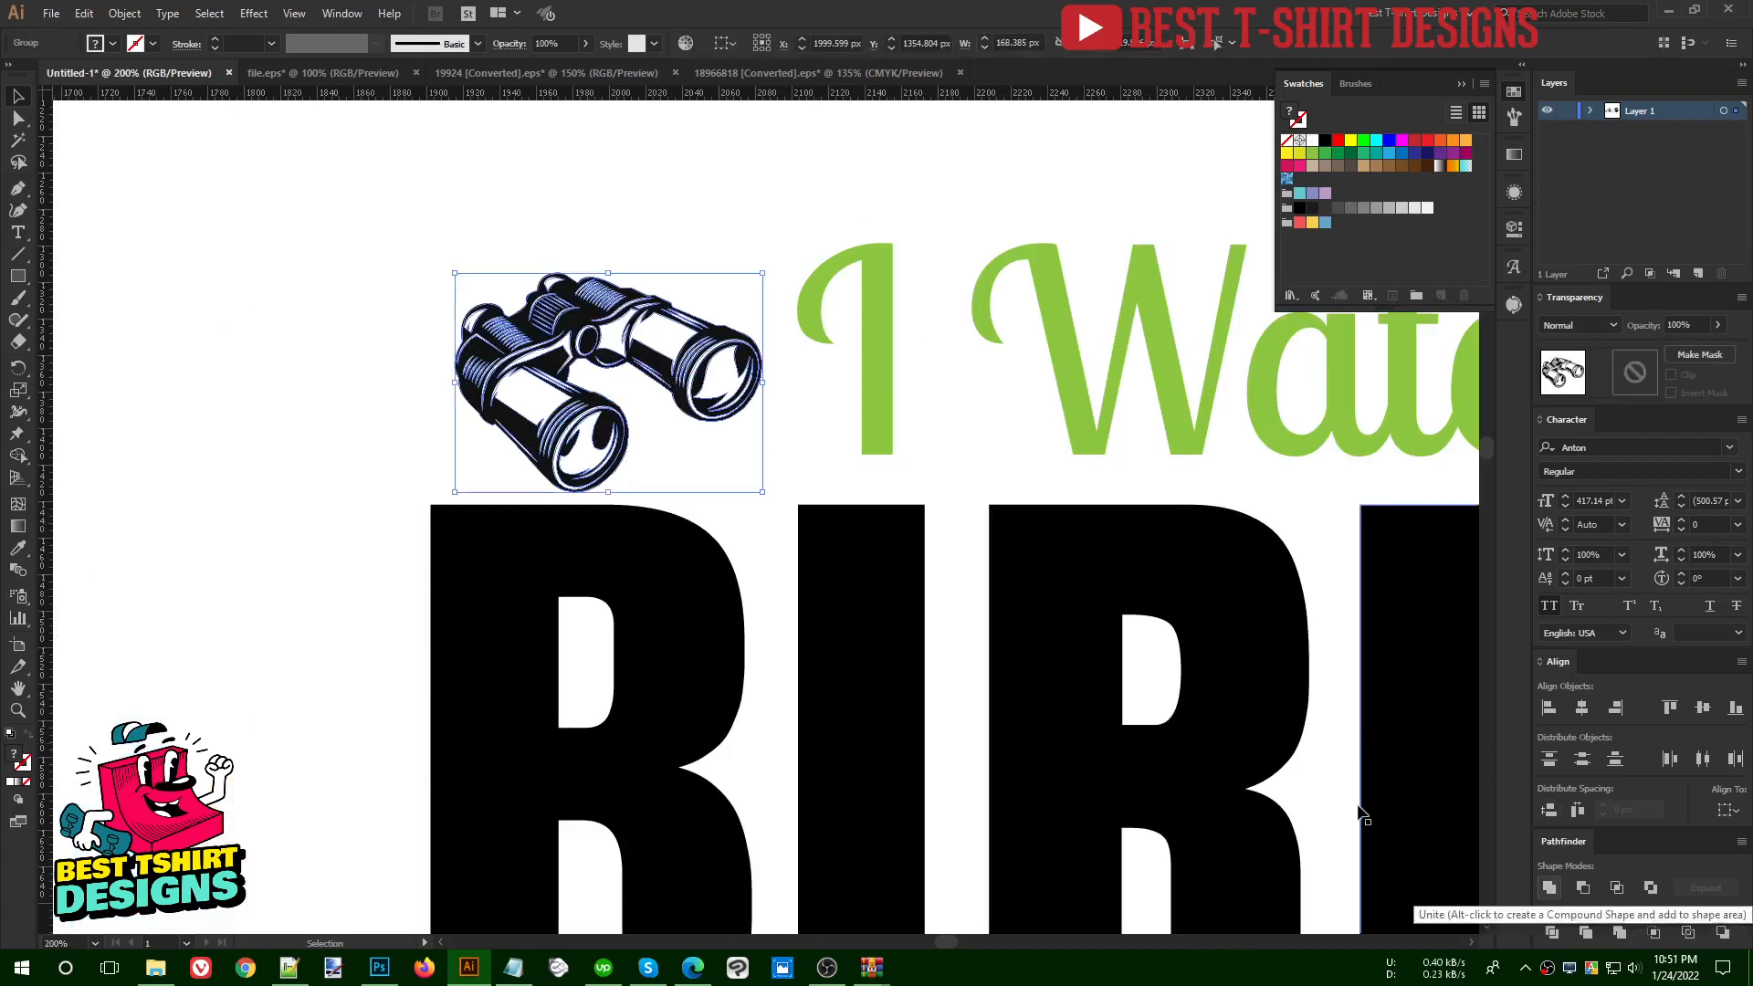
pyautogui.click(1325, 139)
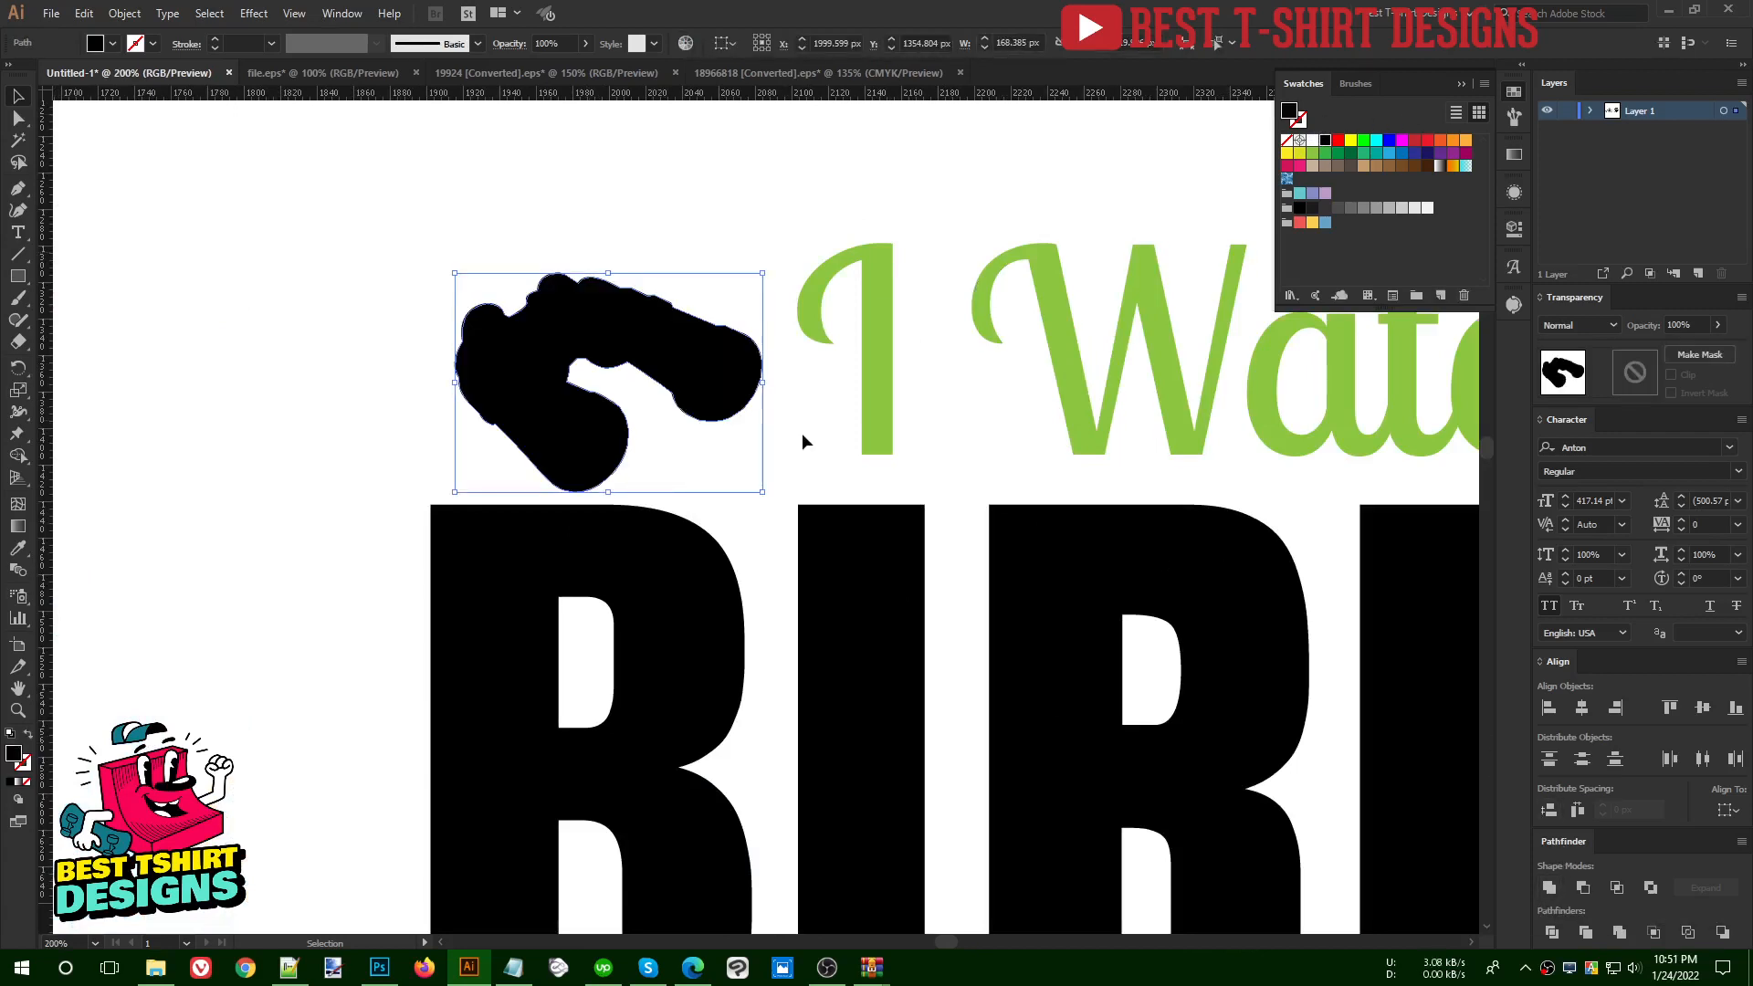
pyautogui.click(802, 435)
# - Switch to the browser and search Google for "binocular silhouette" in place of the woodwork shirt search
pyautogui.click(694, 968)
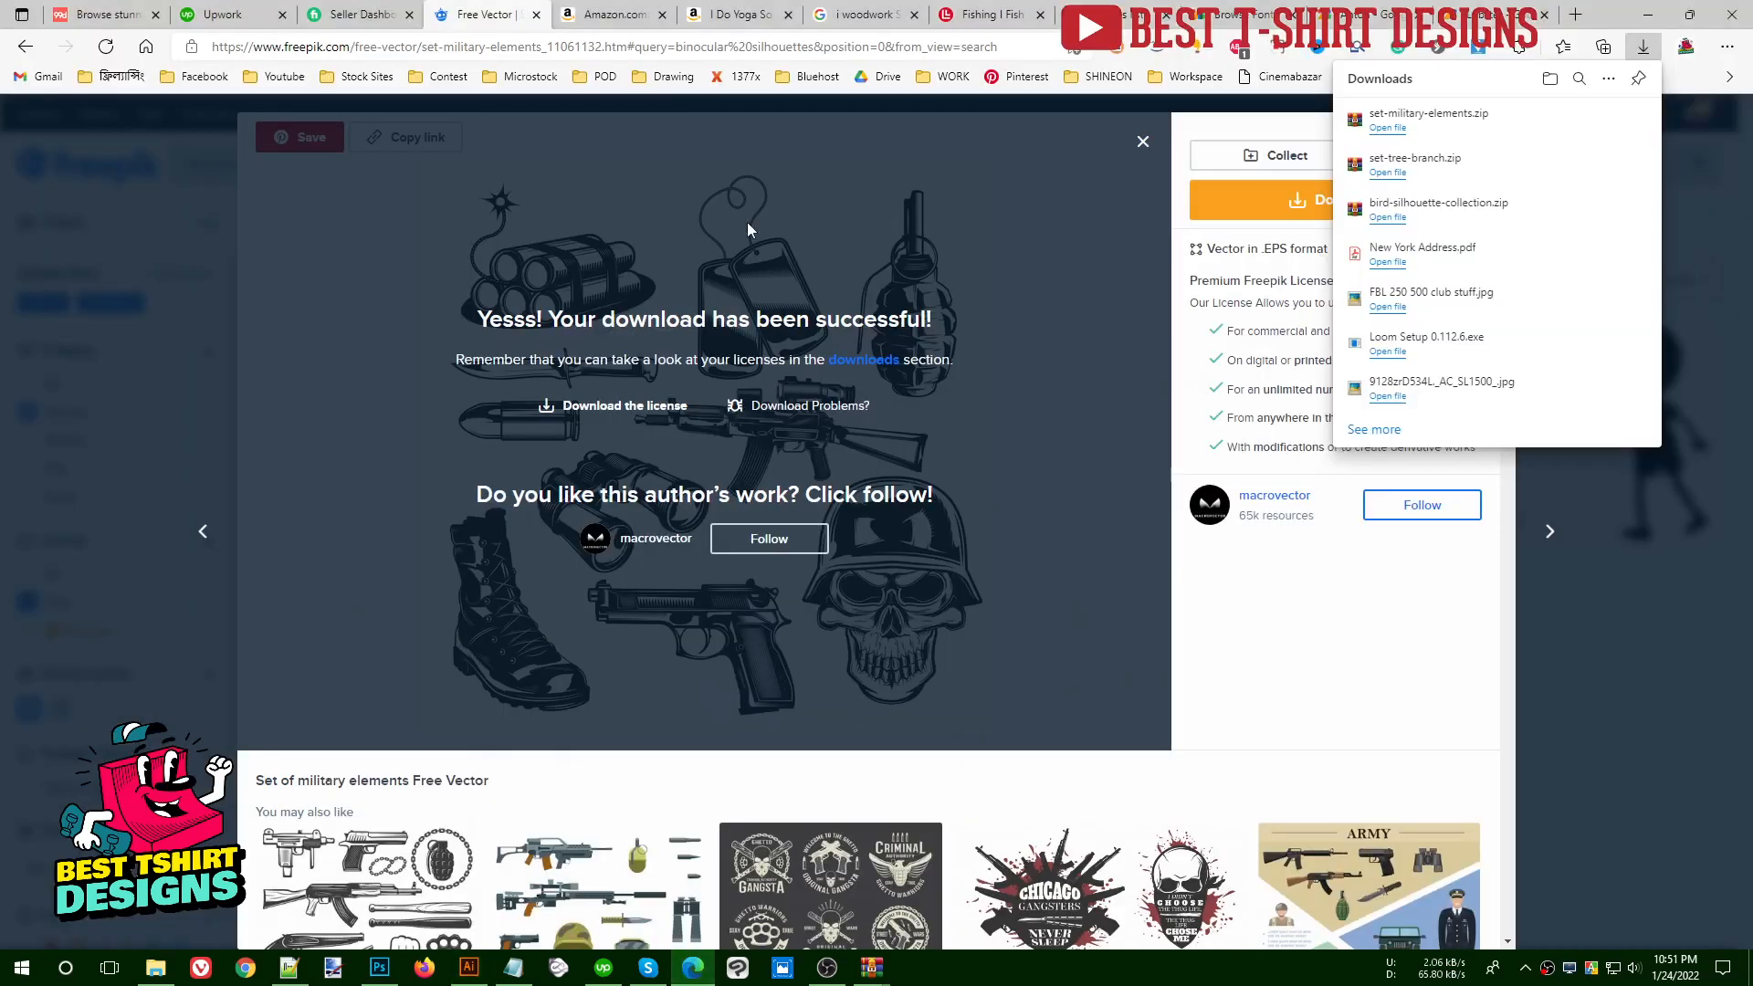
pyautogui.click(827, 17)
pyautogui.click(825, 44)
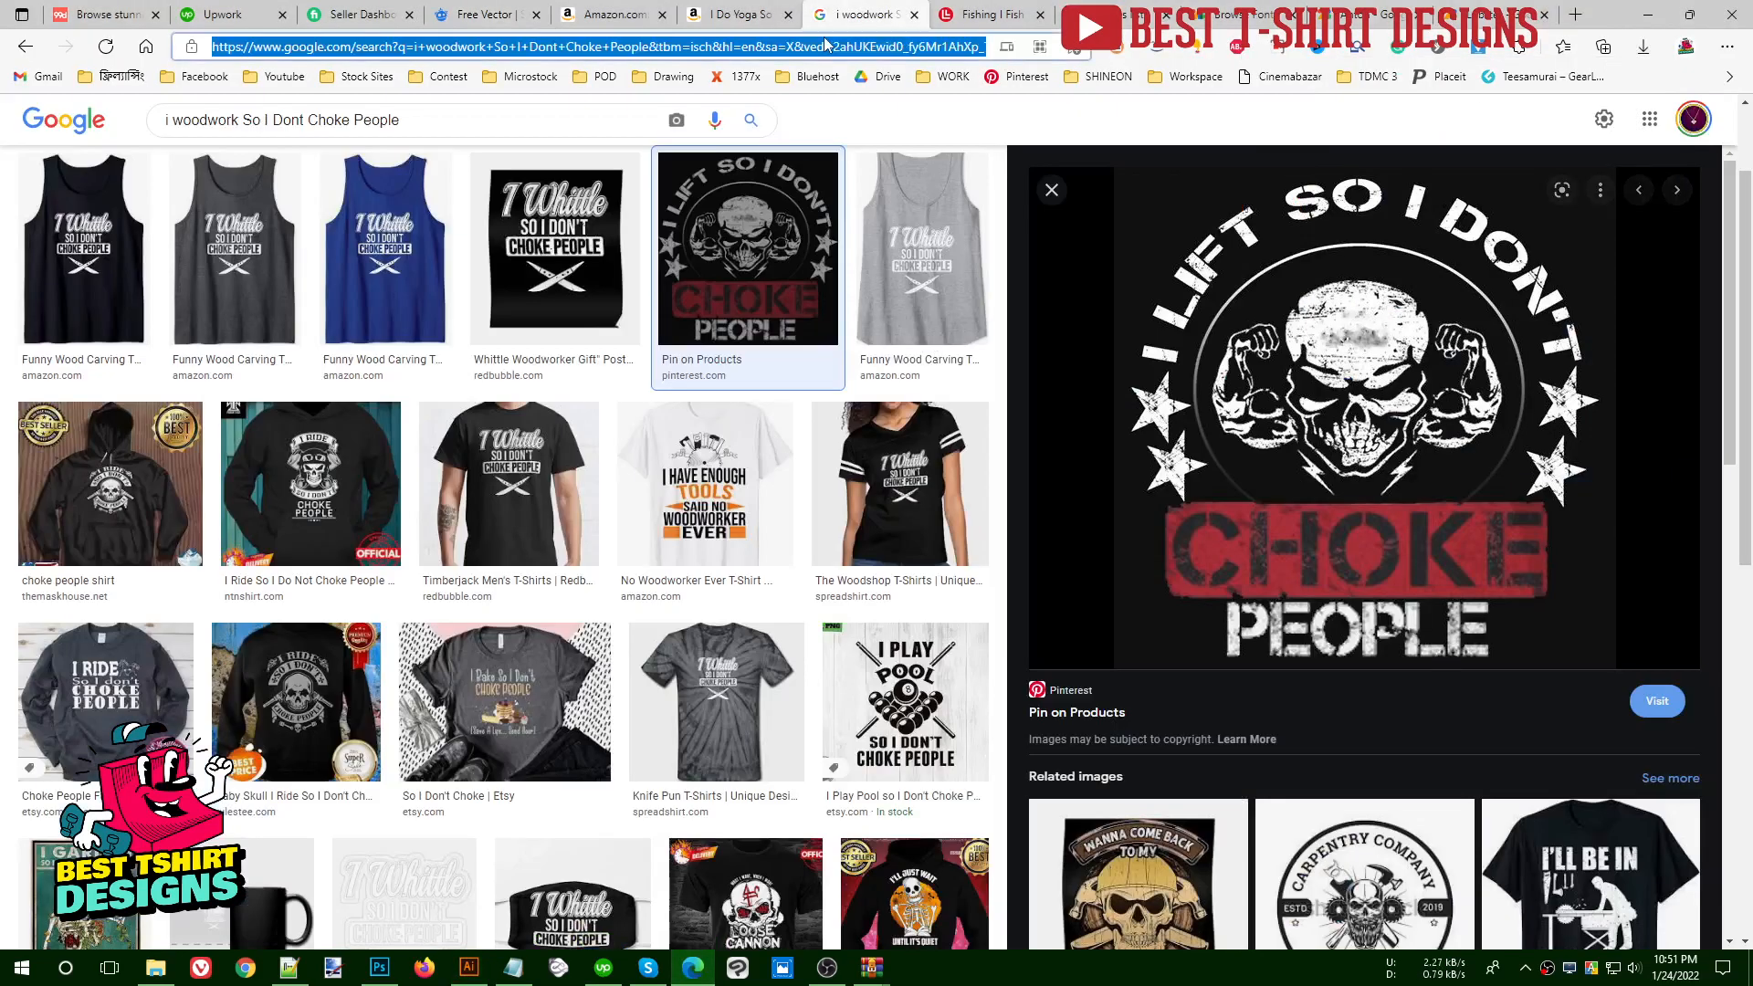
pyautogui.write('binocular ')
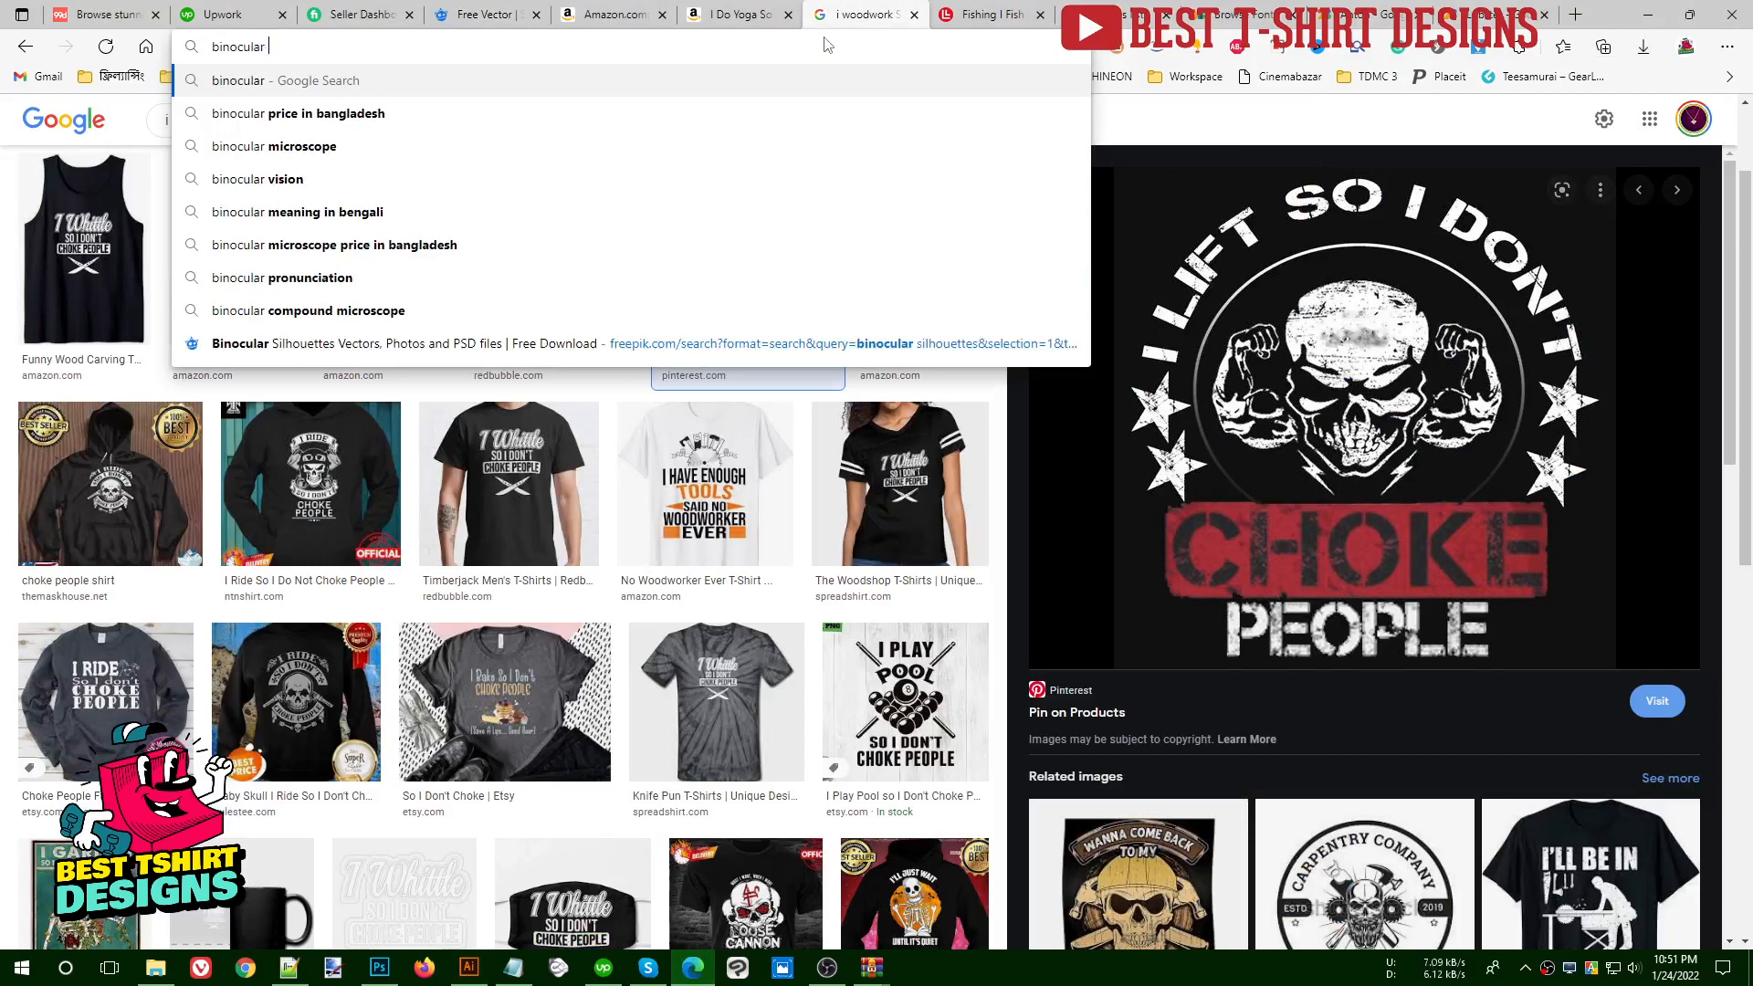
pyautogui.write('silhouette')
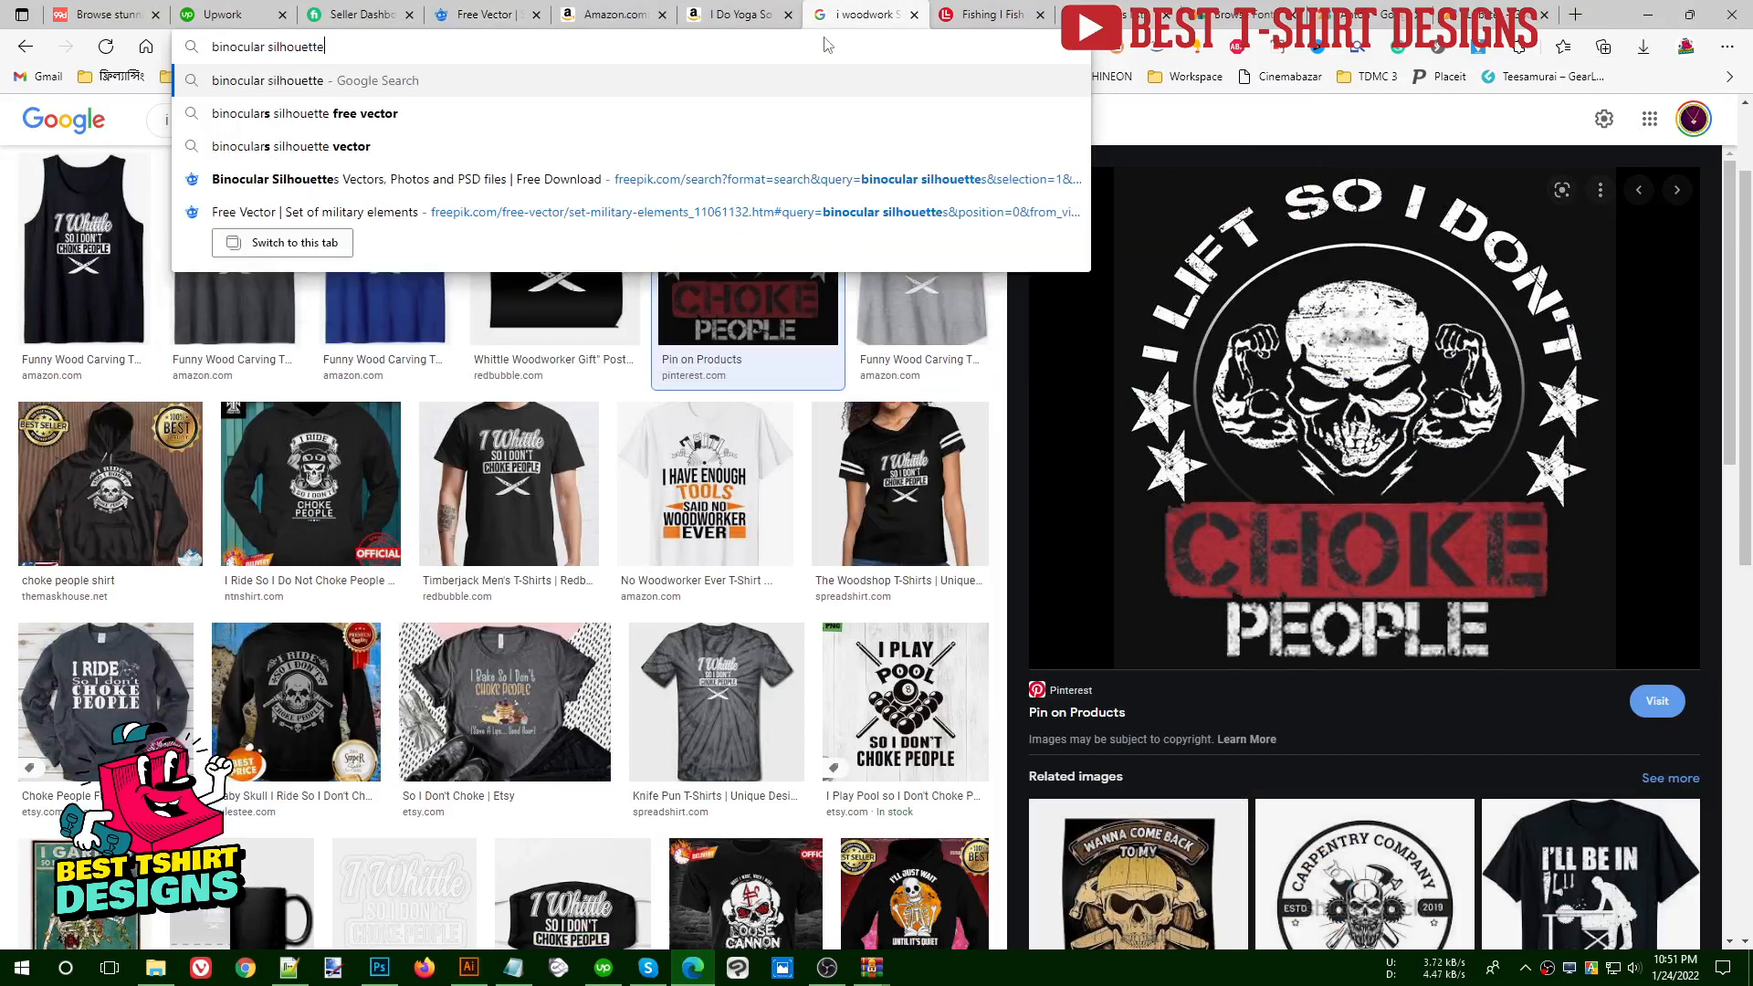
pyautogui.press('Return')
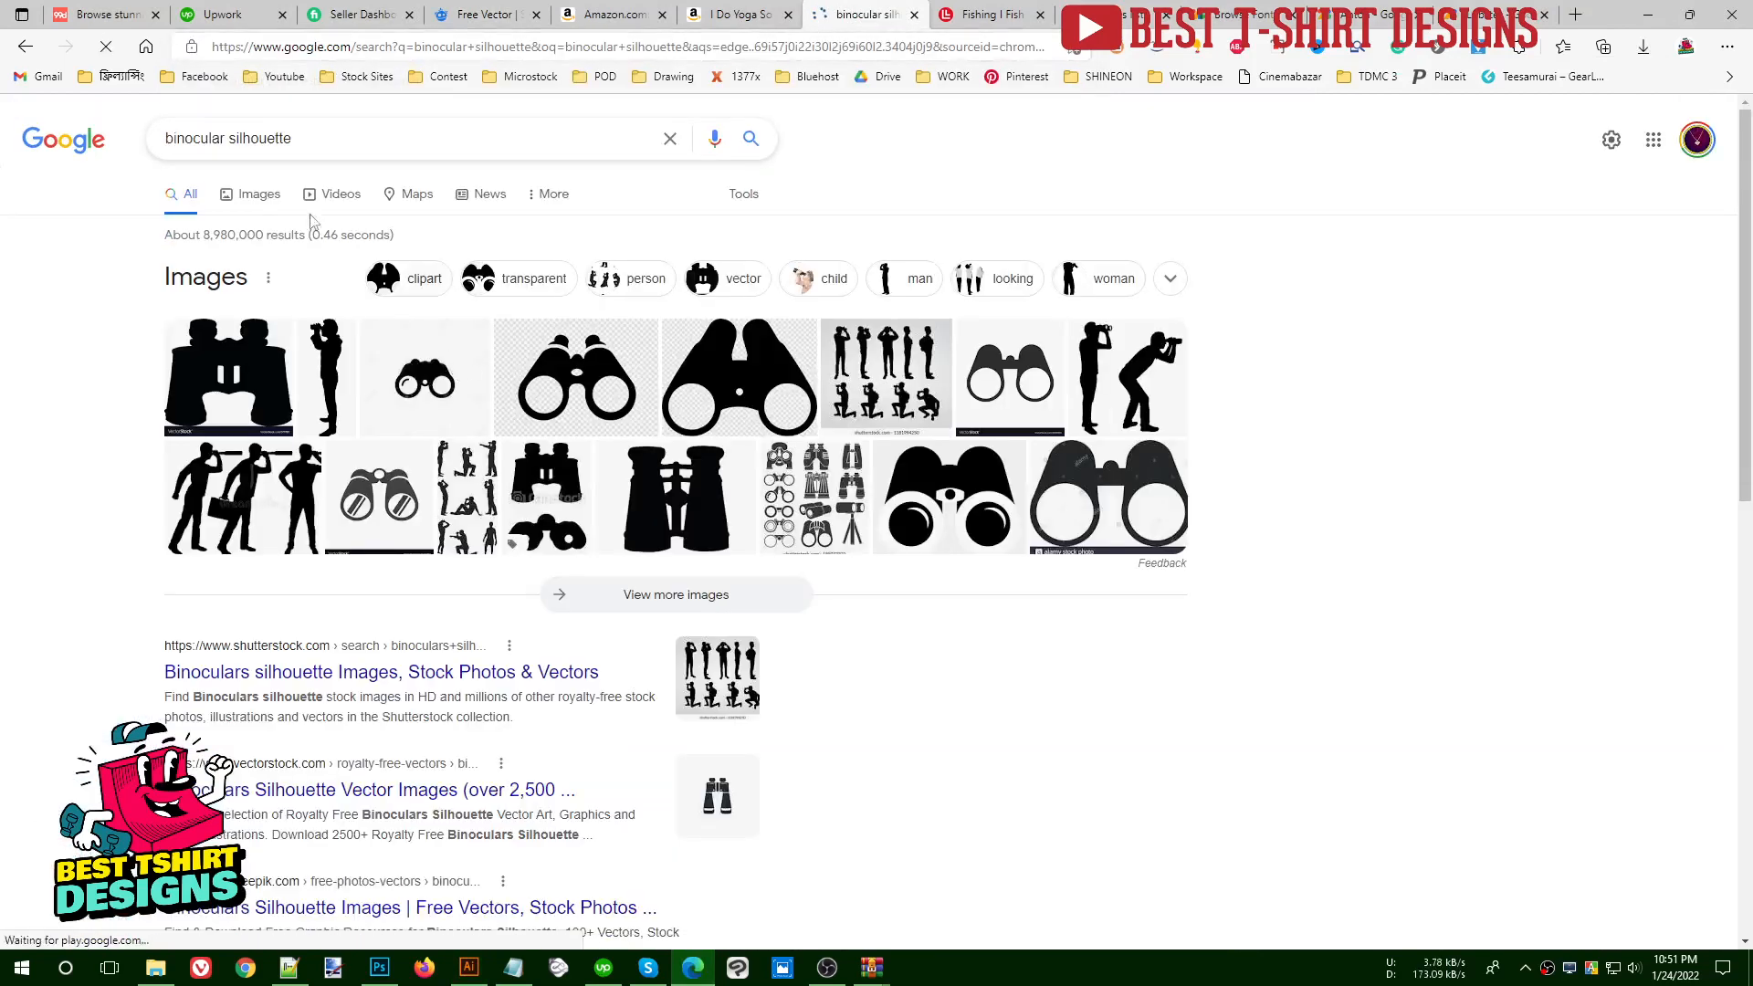
# - Look through Google's image results for binocular silhouettes, open the KindPNG binoculars icon and copy its picture
pyautogui.click(261, 195)
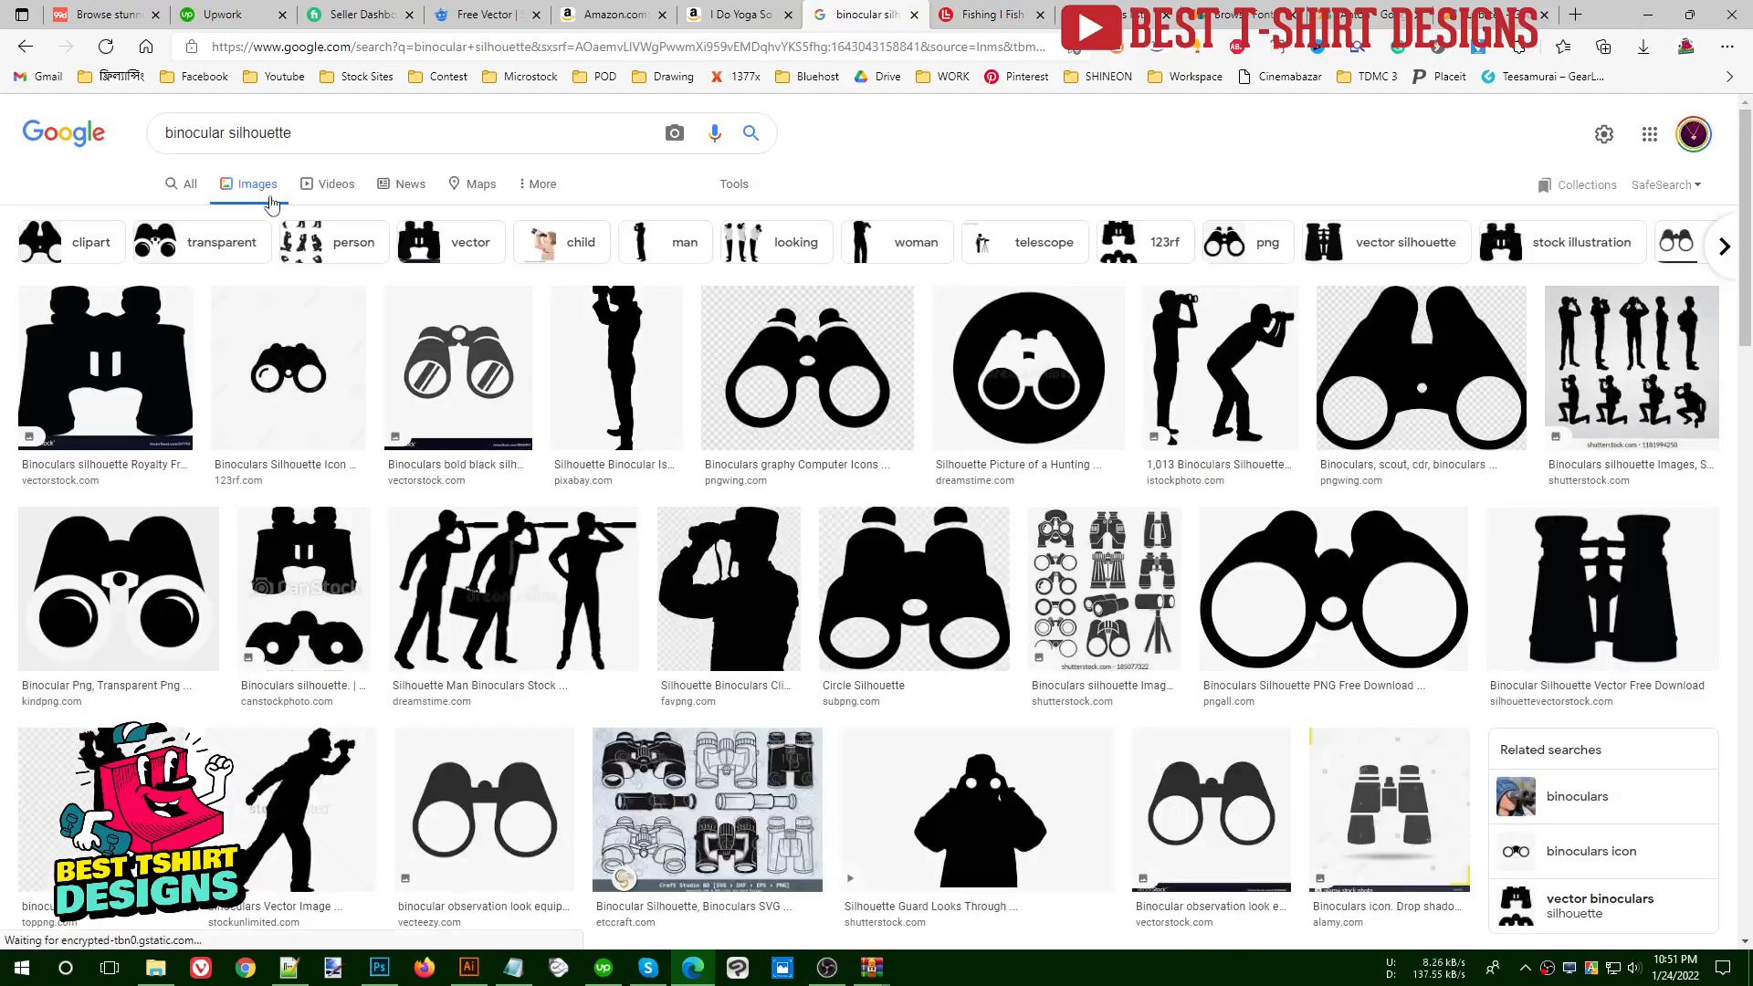
pyautogui.scroll(-3, 795, 410)
pyautogui.scroll(2, 786, 490)
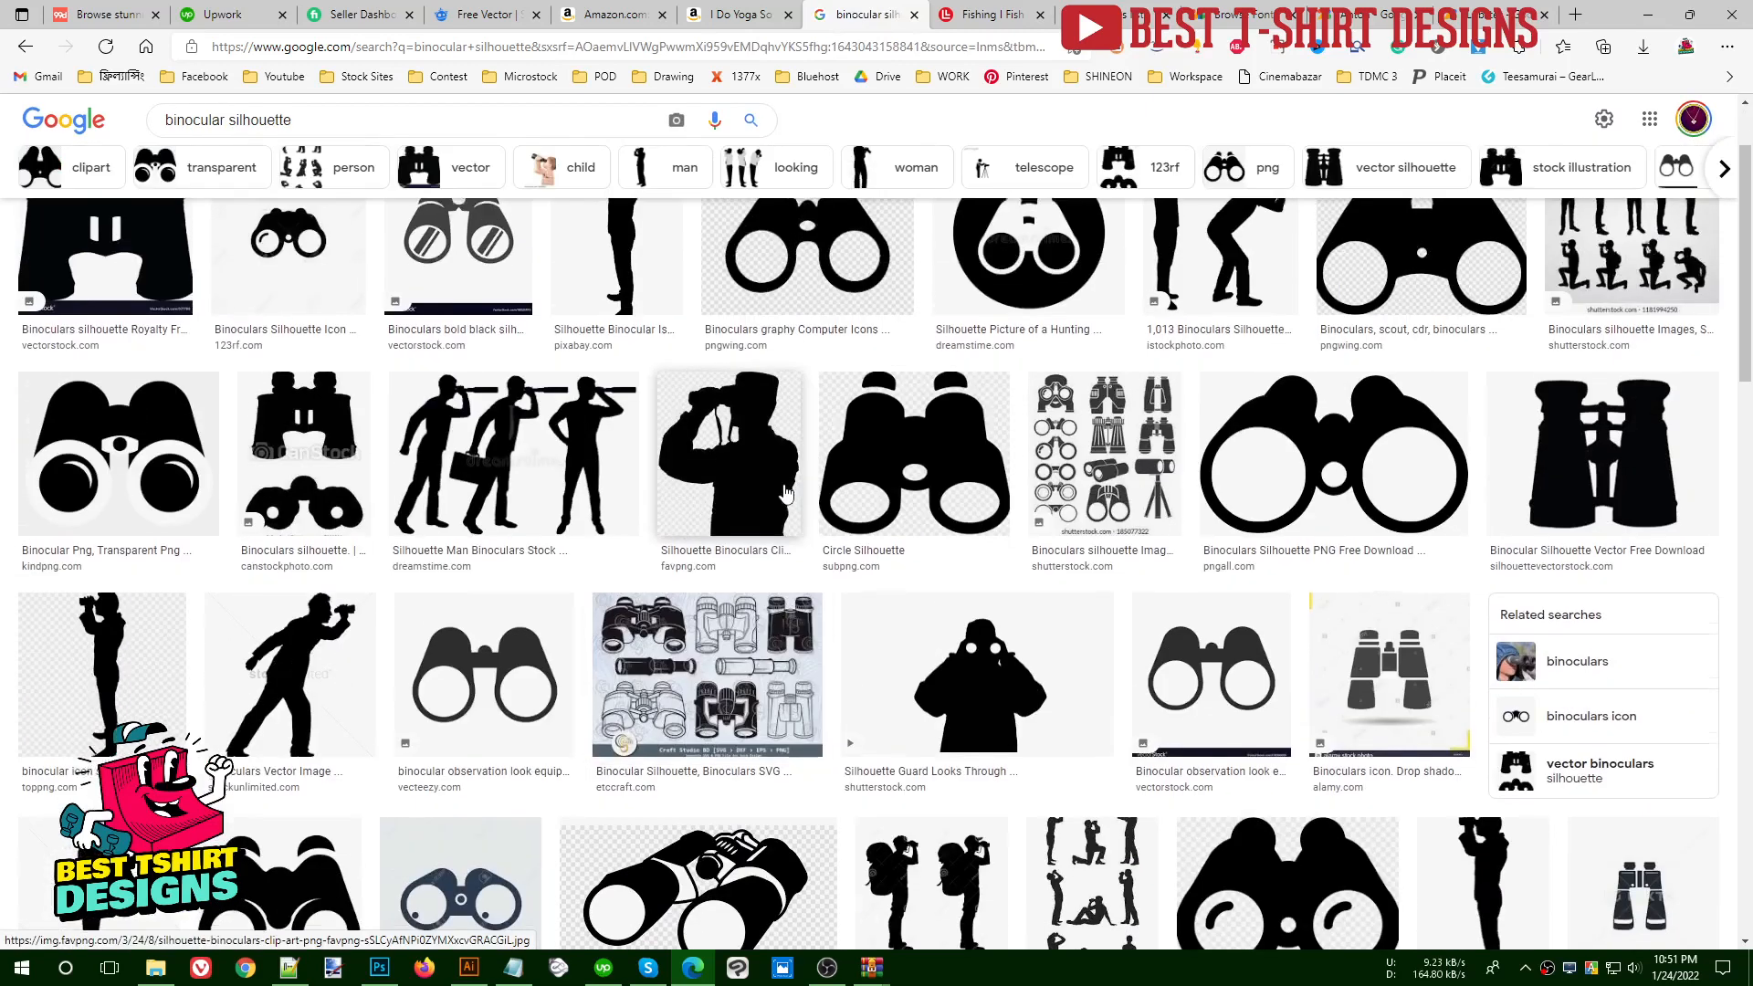
pyautogui.click(1332, 441)
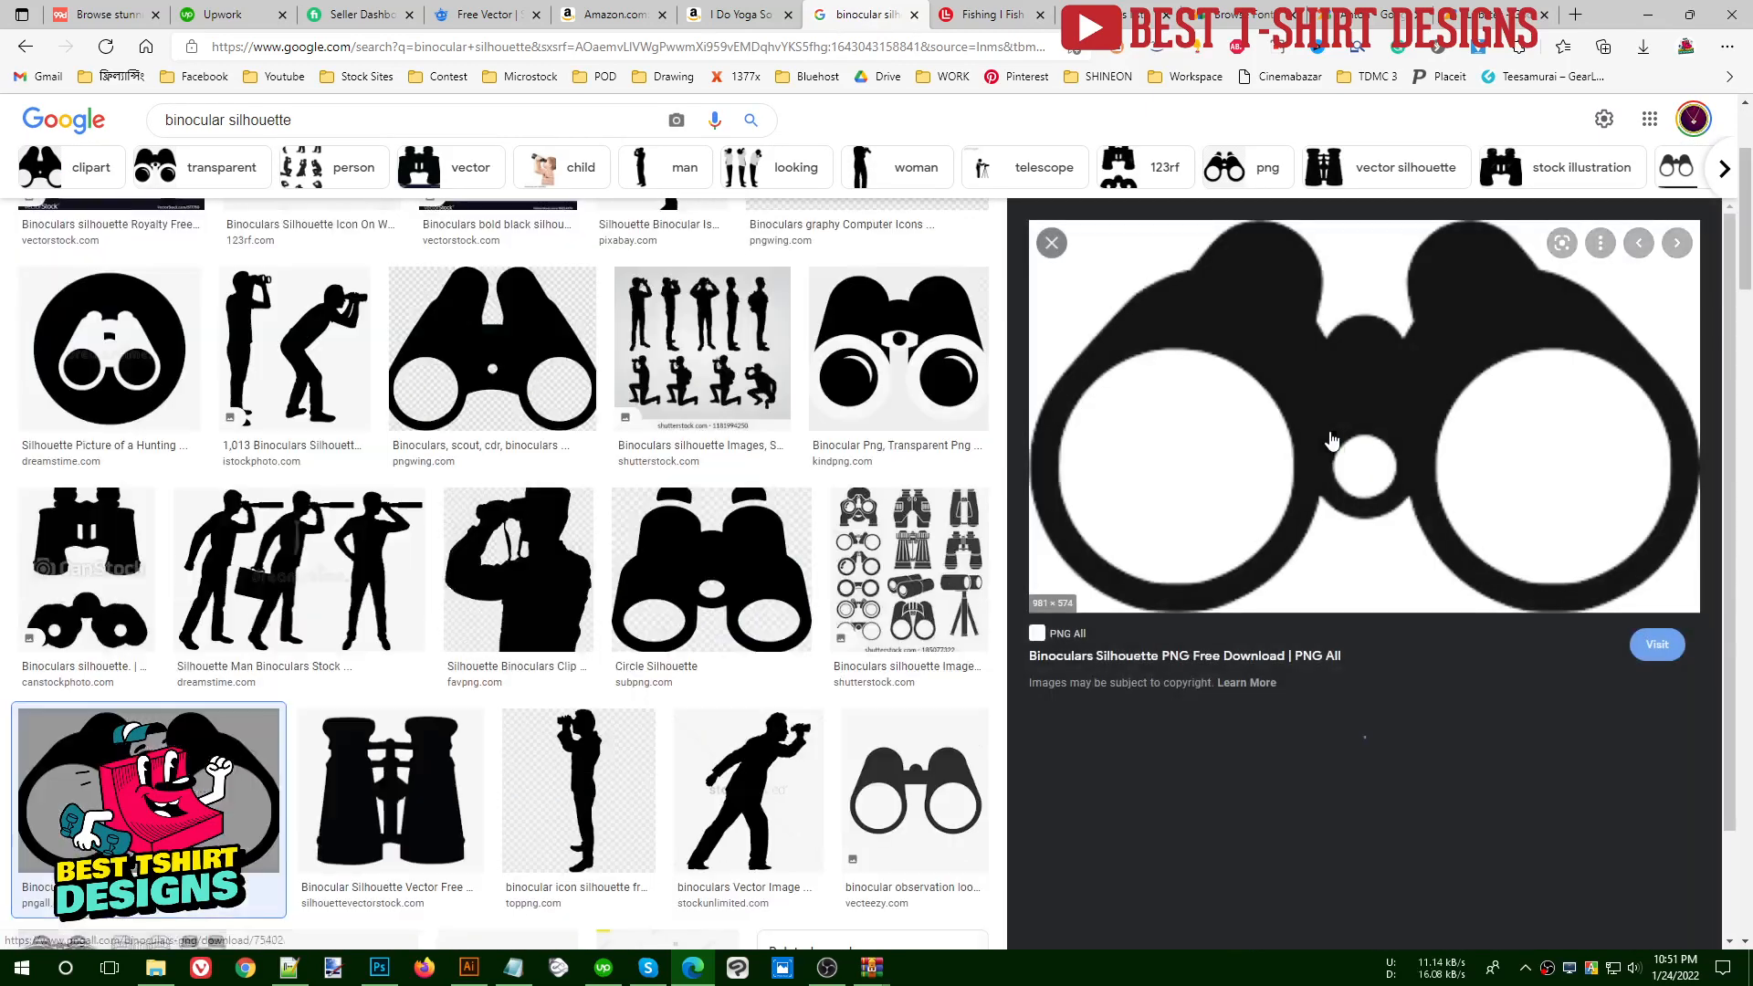
pyautogui.scroll(-1, 1348, 447)
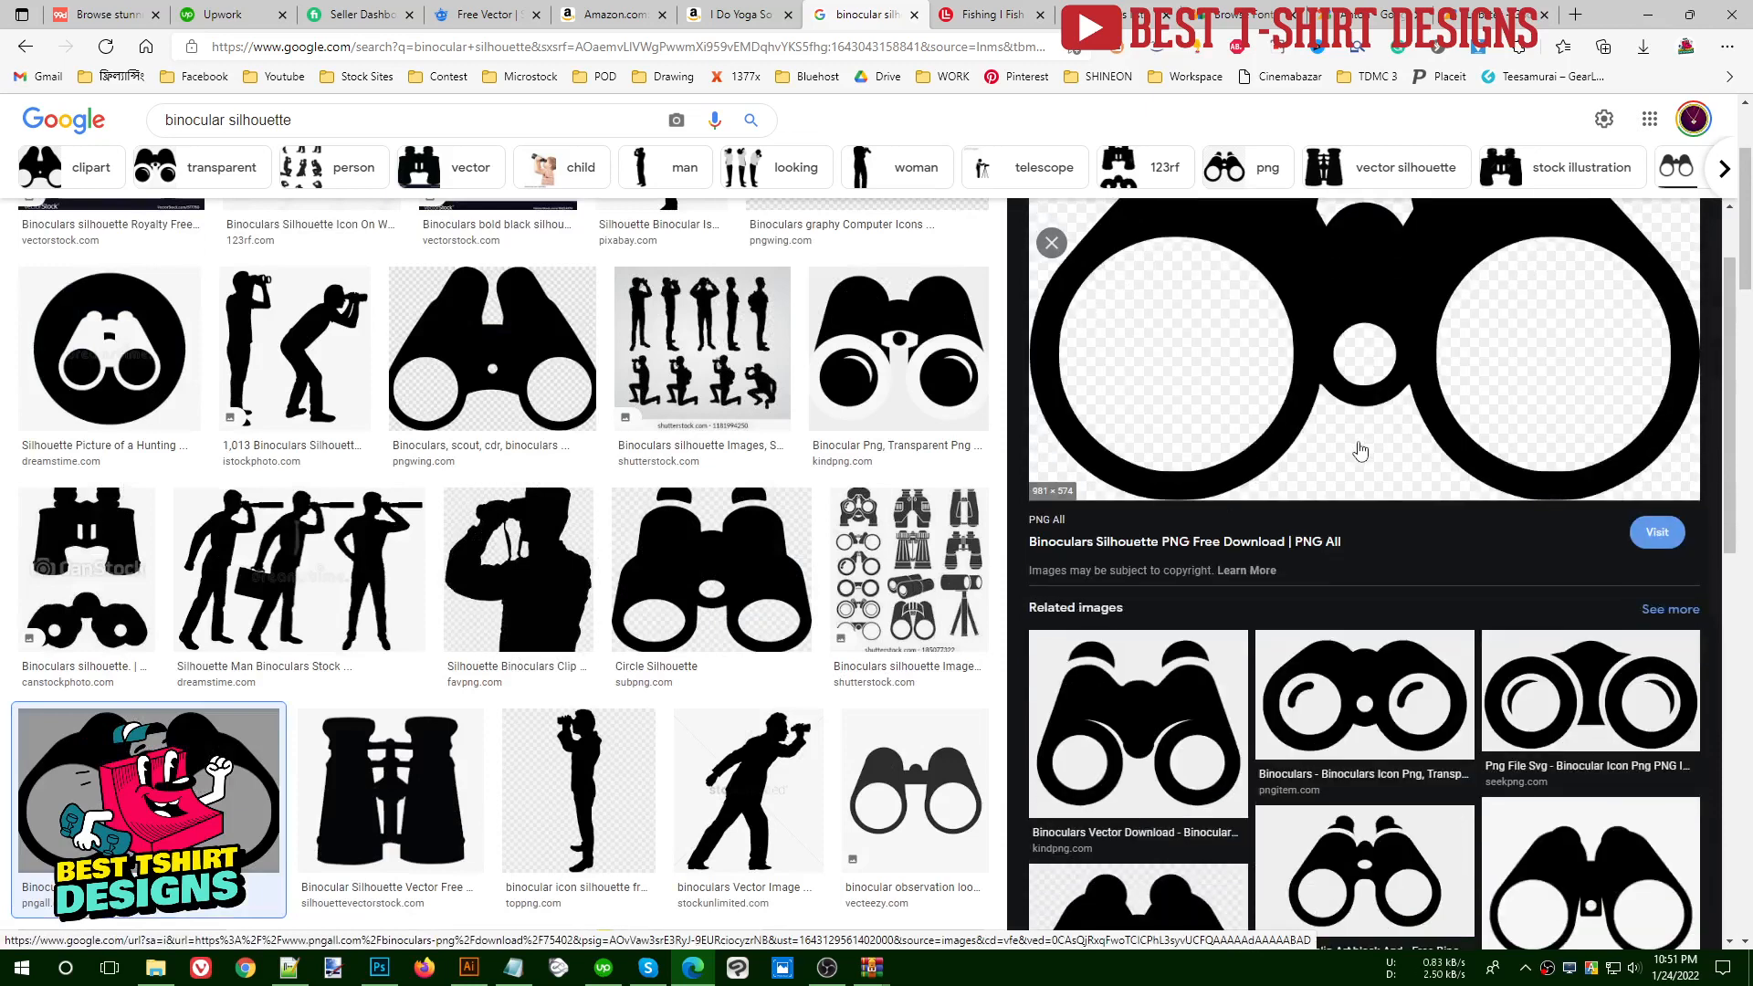
pyautogui.scroll(-3, 1324, 511)
pyautogui.click(1184, 625)
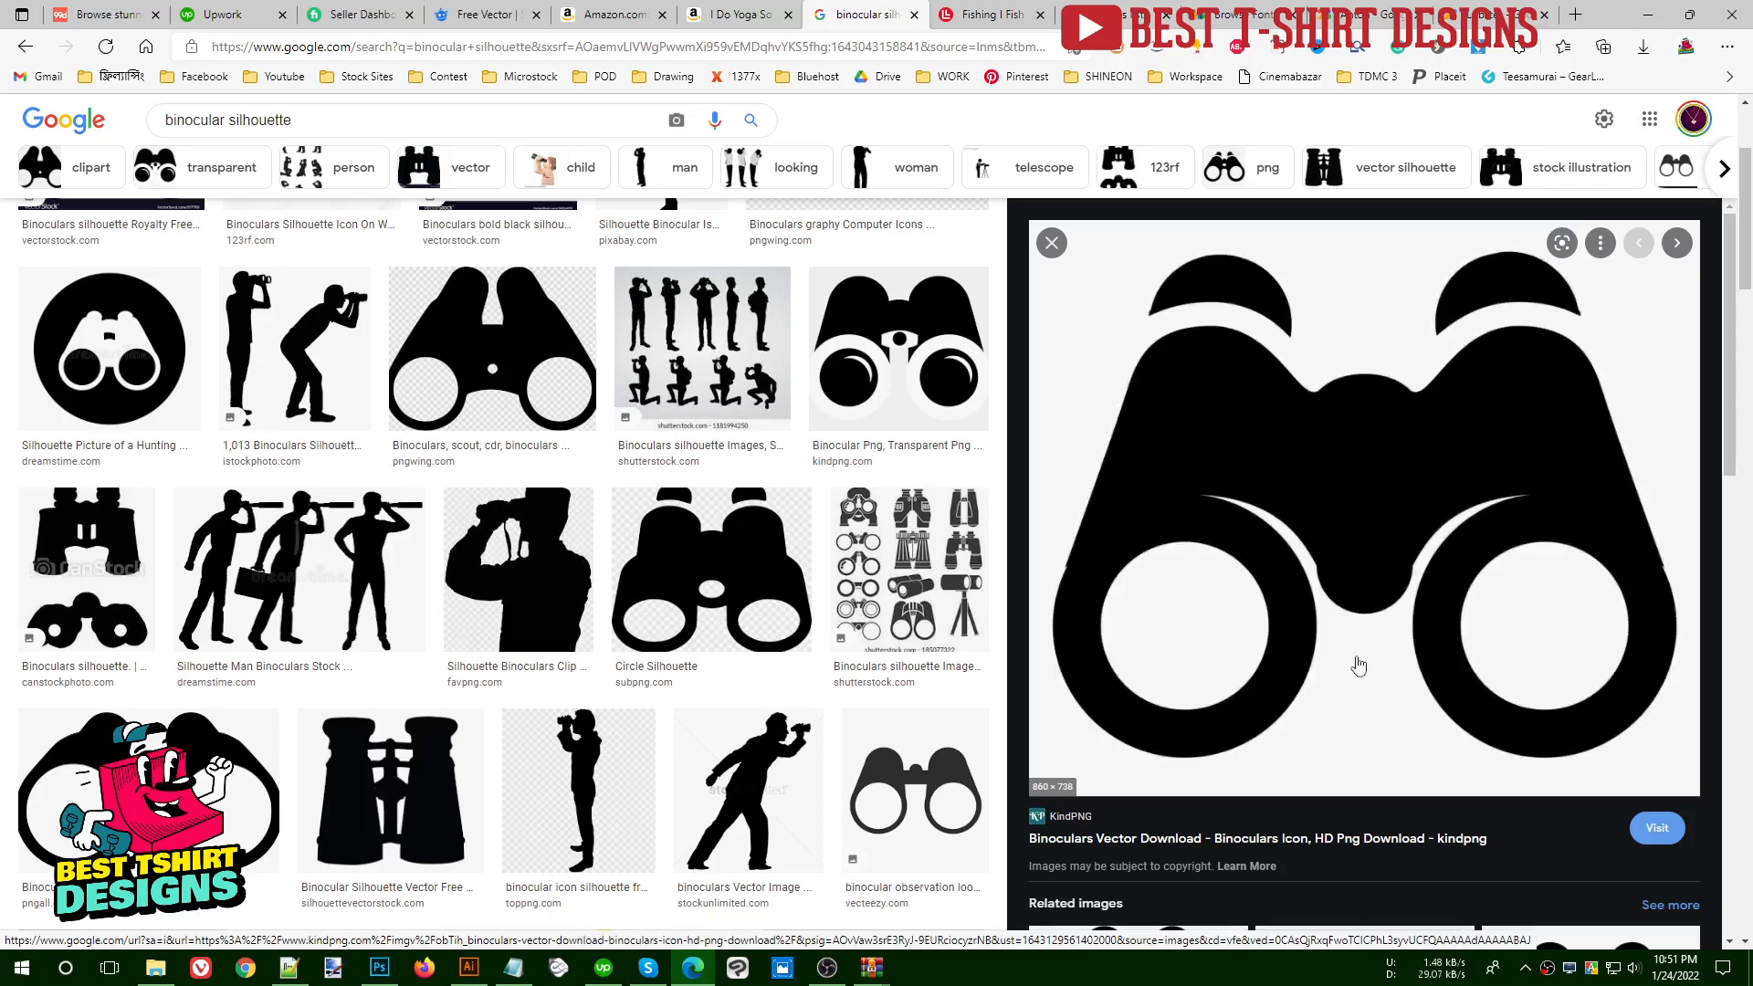
pyautogui.rightClick(1274, 427)
pyautogui.click(1324, 621)
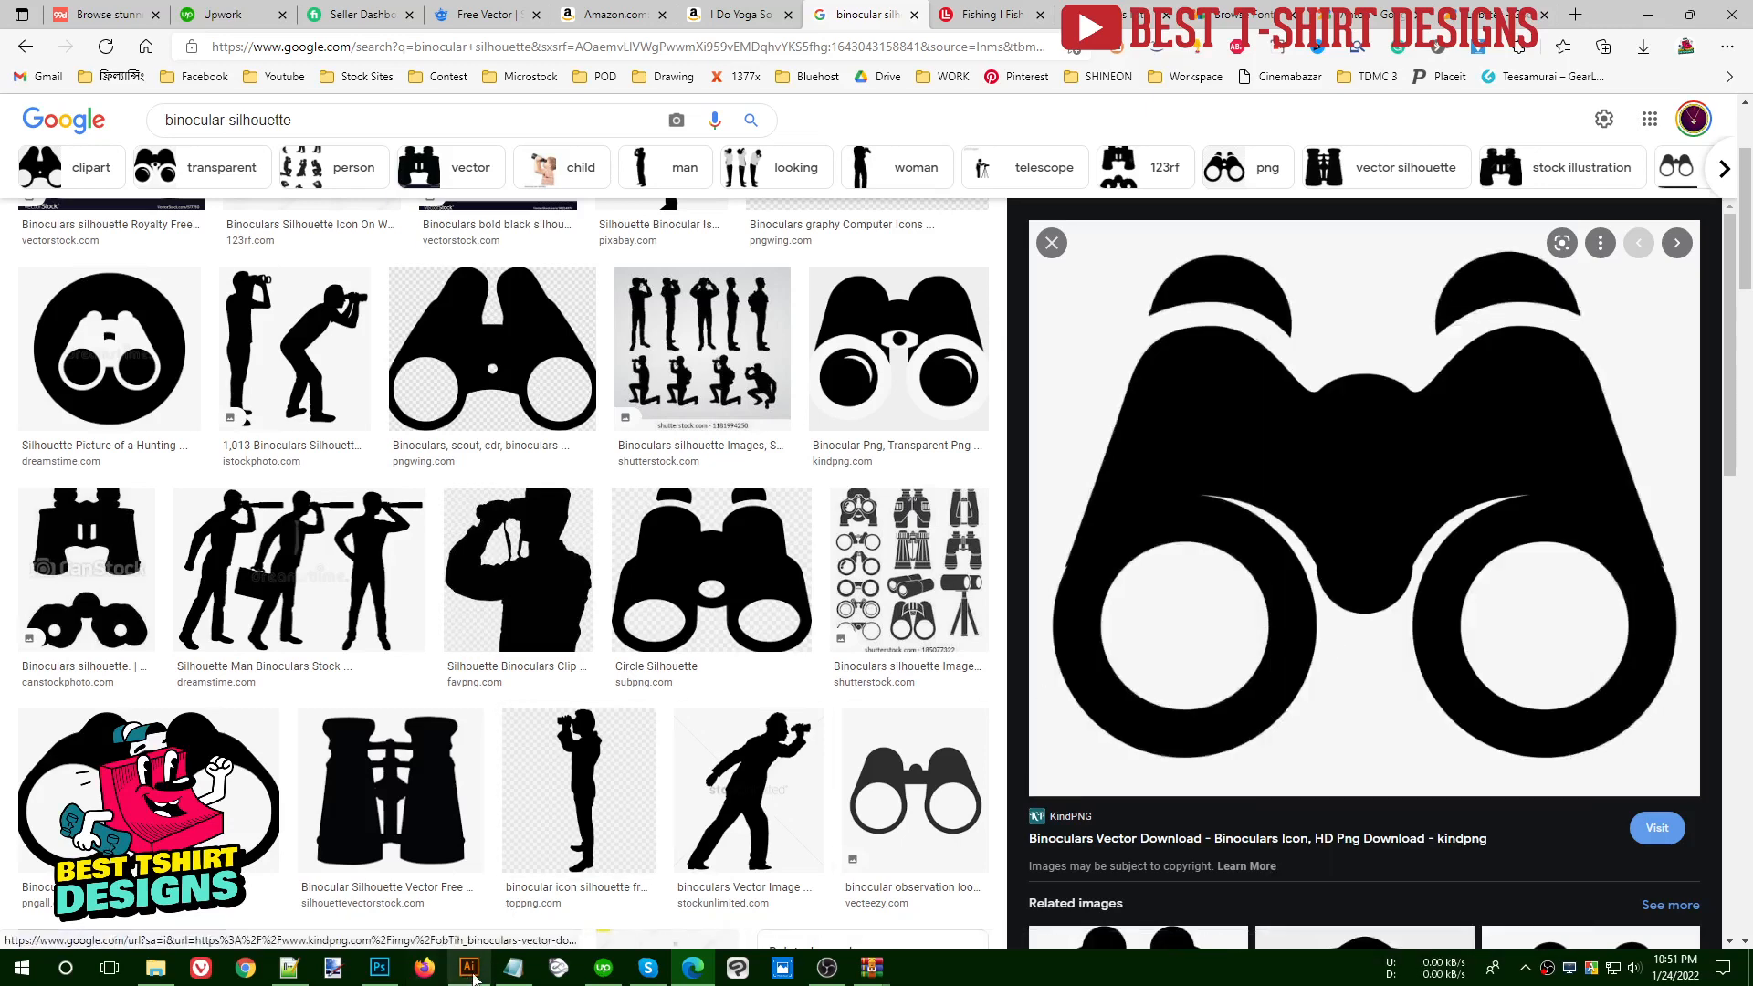
# - Switch to Illustrator, paste the binoculars picture, trace it with the Silhouettes preset and expand the tracing
pyautogui.hotkey('alt', 'Tab')
pyautogui.hotkey('ctrl', 'v')
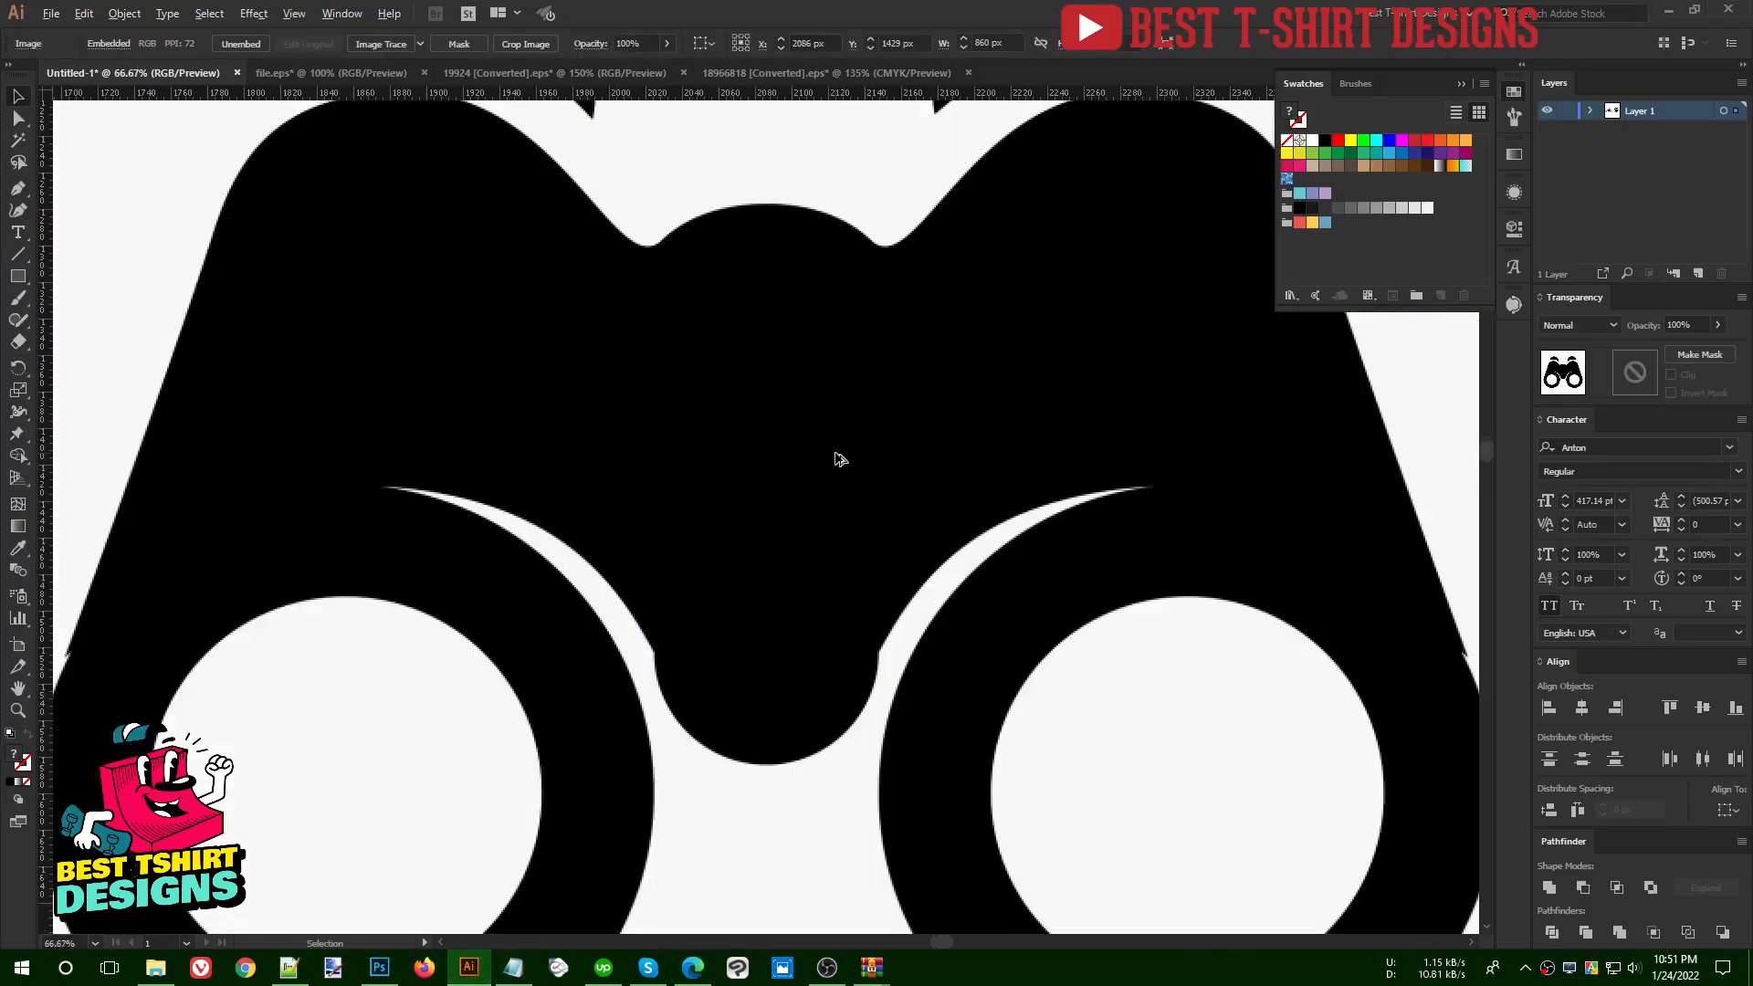
pyautogui.scroll(-3, 833, 459)
pyautogui.click(420, 43)
pyautogui.click(447, 263)
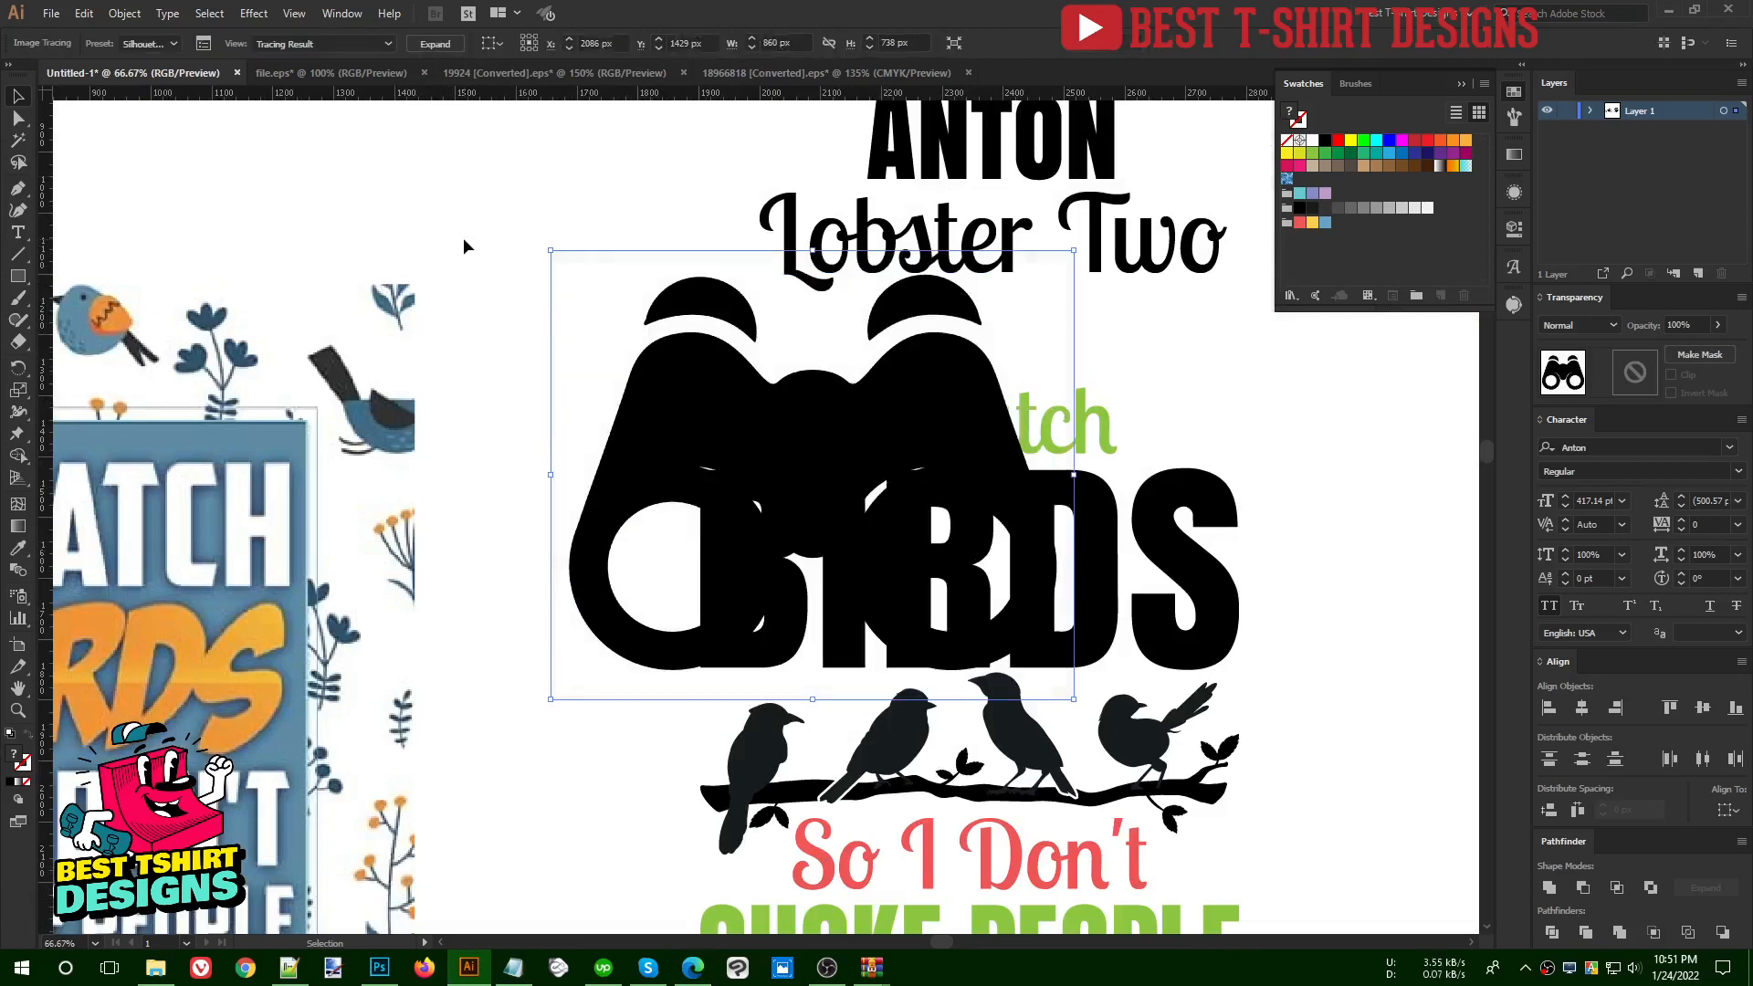
pyautogui.click(431, 44)
# - Move the traced binoculars to the blank area above the lettering and delete the old binoculars beside "I Watch"
pyautogui.moveTo(1057, 472); pyautogui.dragTo(689, 342)
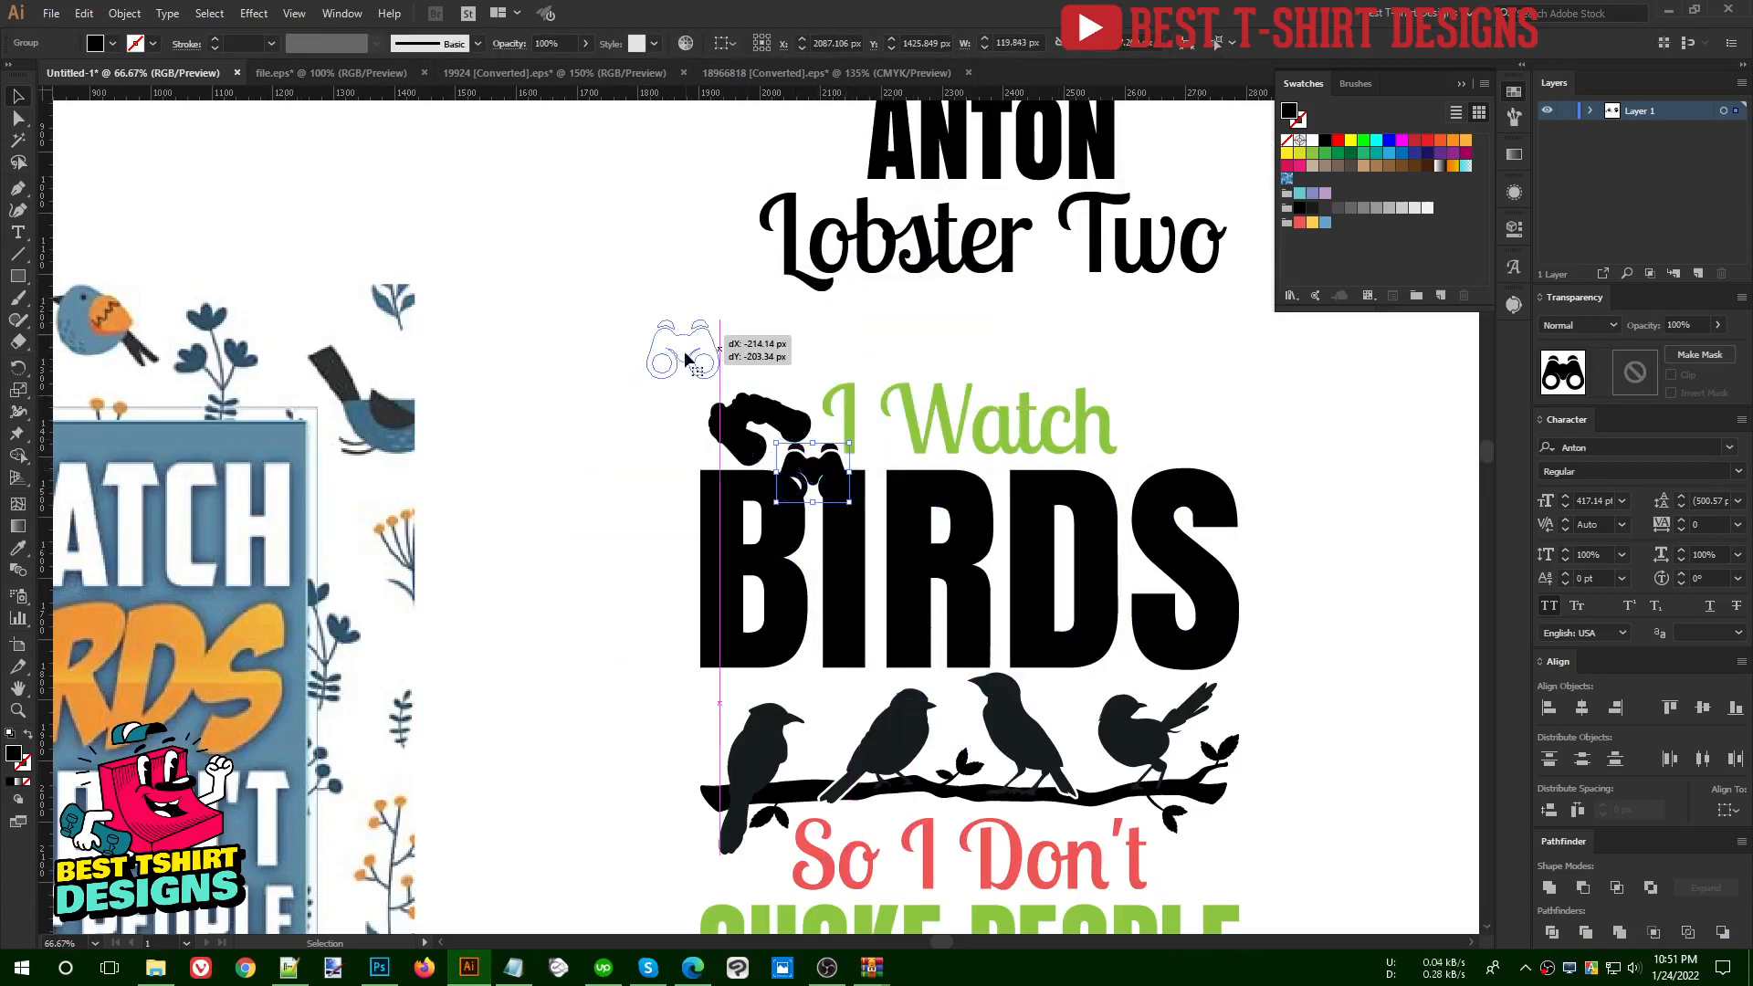
pyautogui.click(742, 430)
pyautogui.press('Delete')
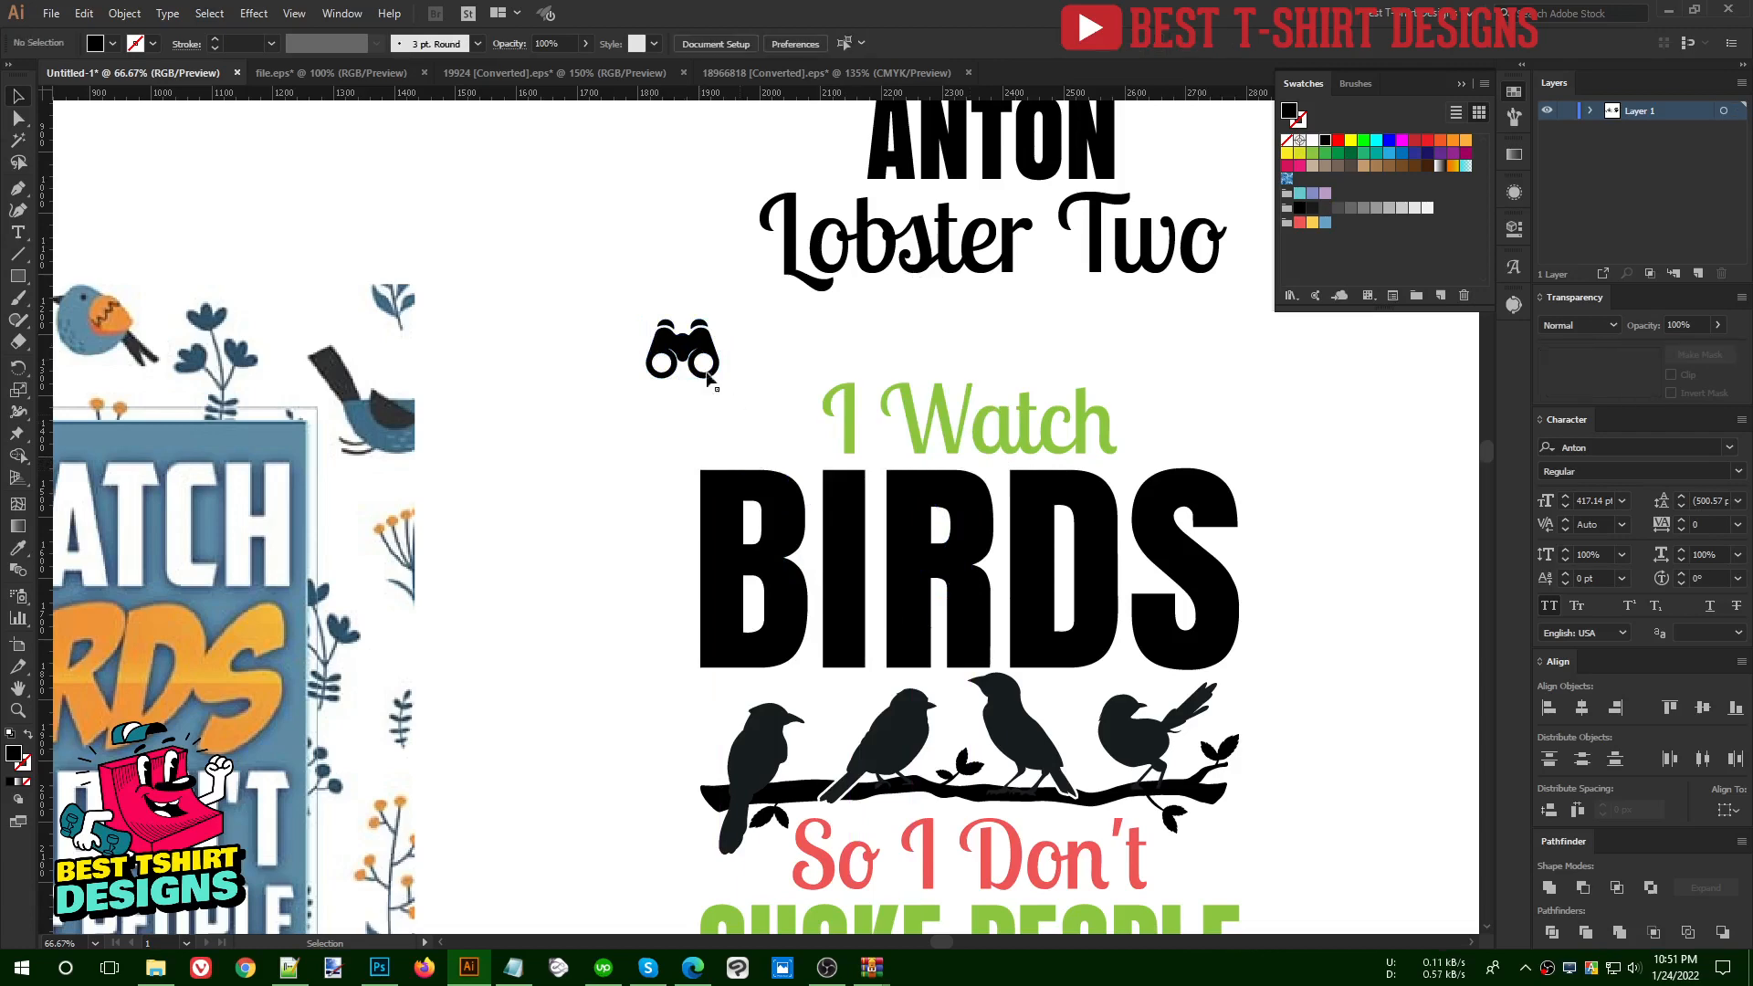
# - Scale the new binoculars to about 139 px wide and place them just before "I Watch", above the B of BIRDS
pyautogui.click(705, 358)
pyautogui.moveTo(720, 349); pyautogui.dragTo(567, 257)
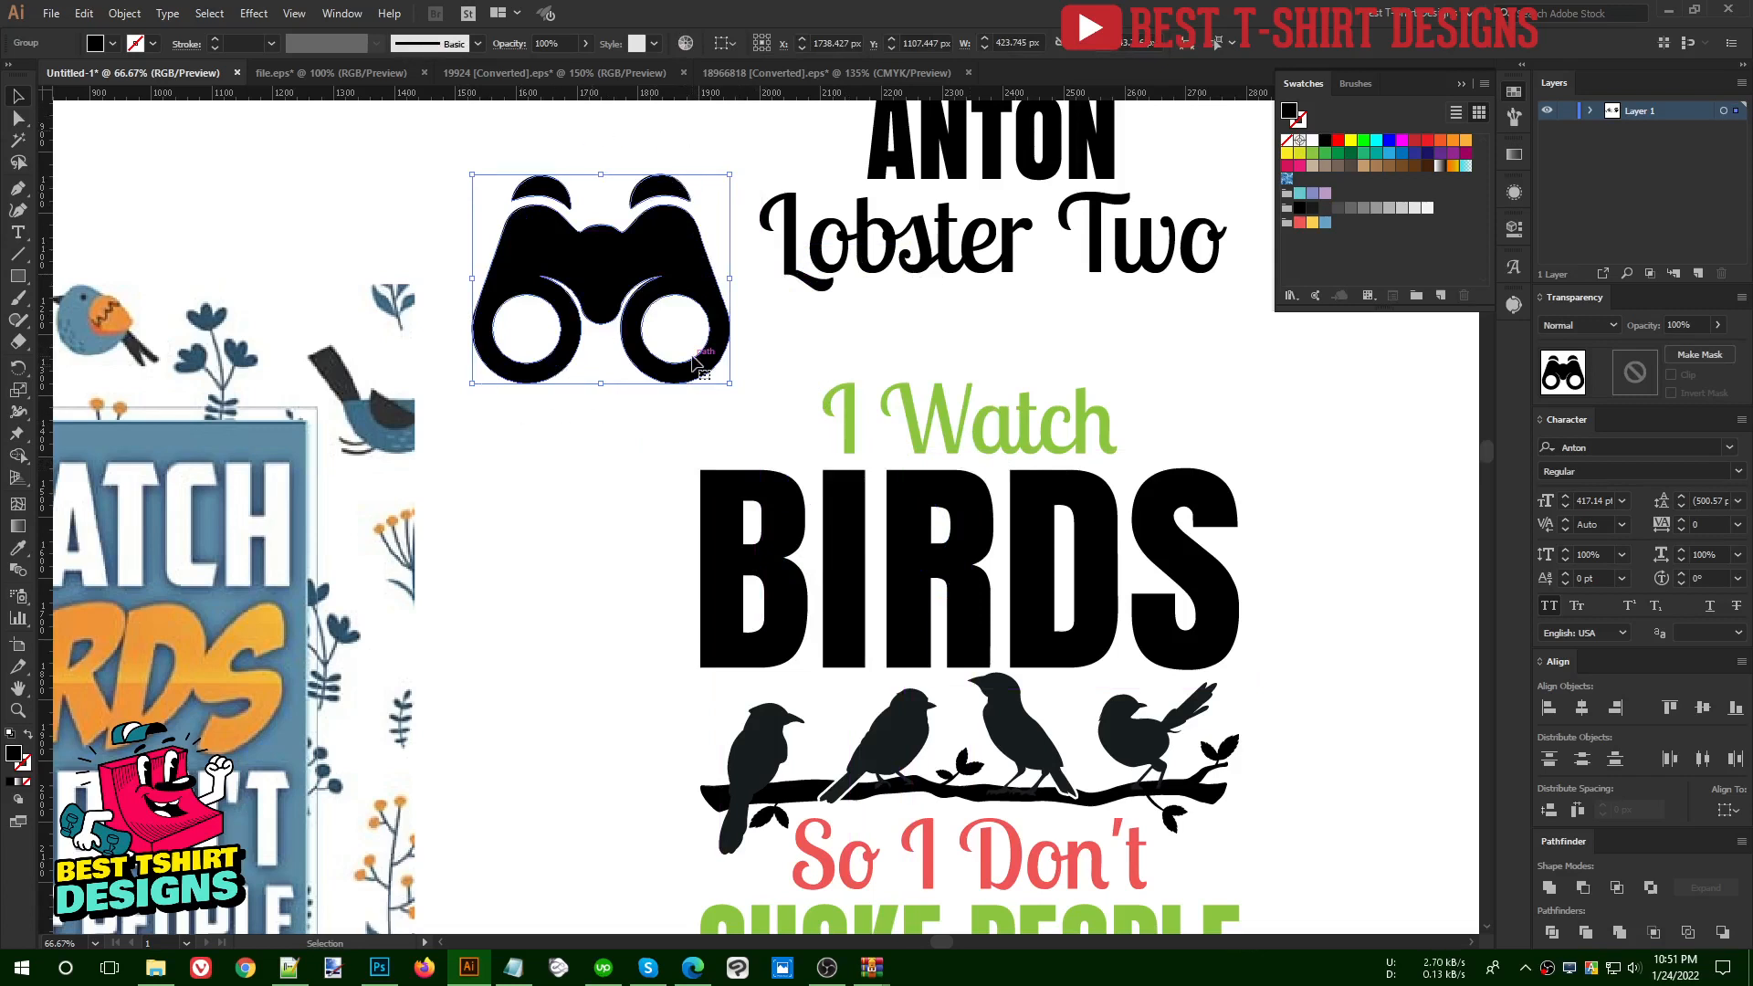
pyautogui.moveTo(729, 278); pyautogui.dragTo(707, 436)
pyautogui.scroll(3, 794, 428)
pyautogui.scroll(-3, 495, 445)
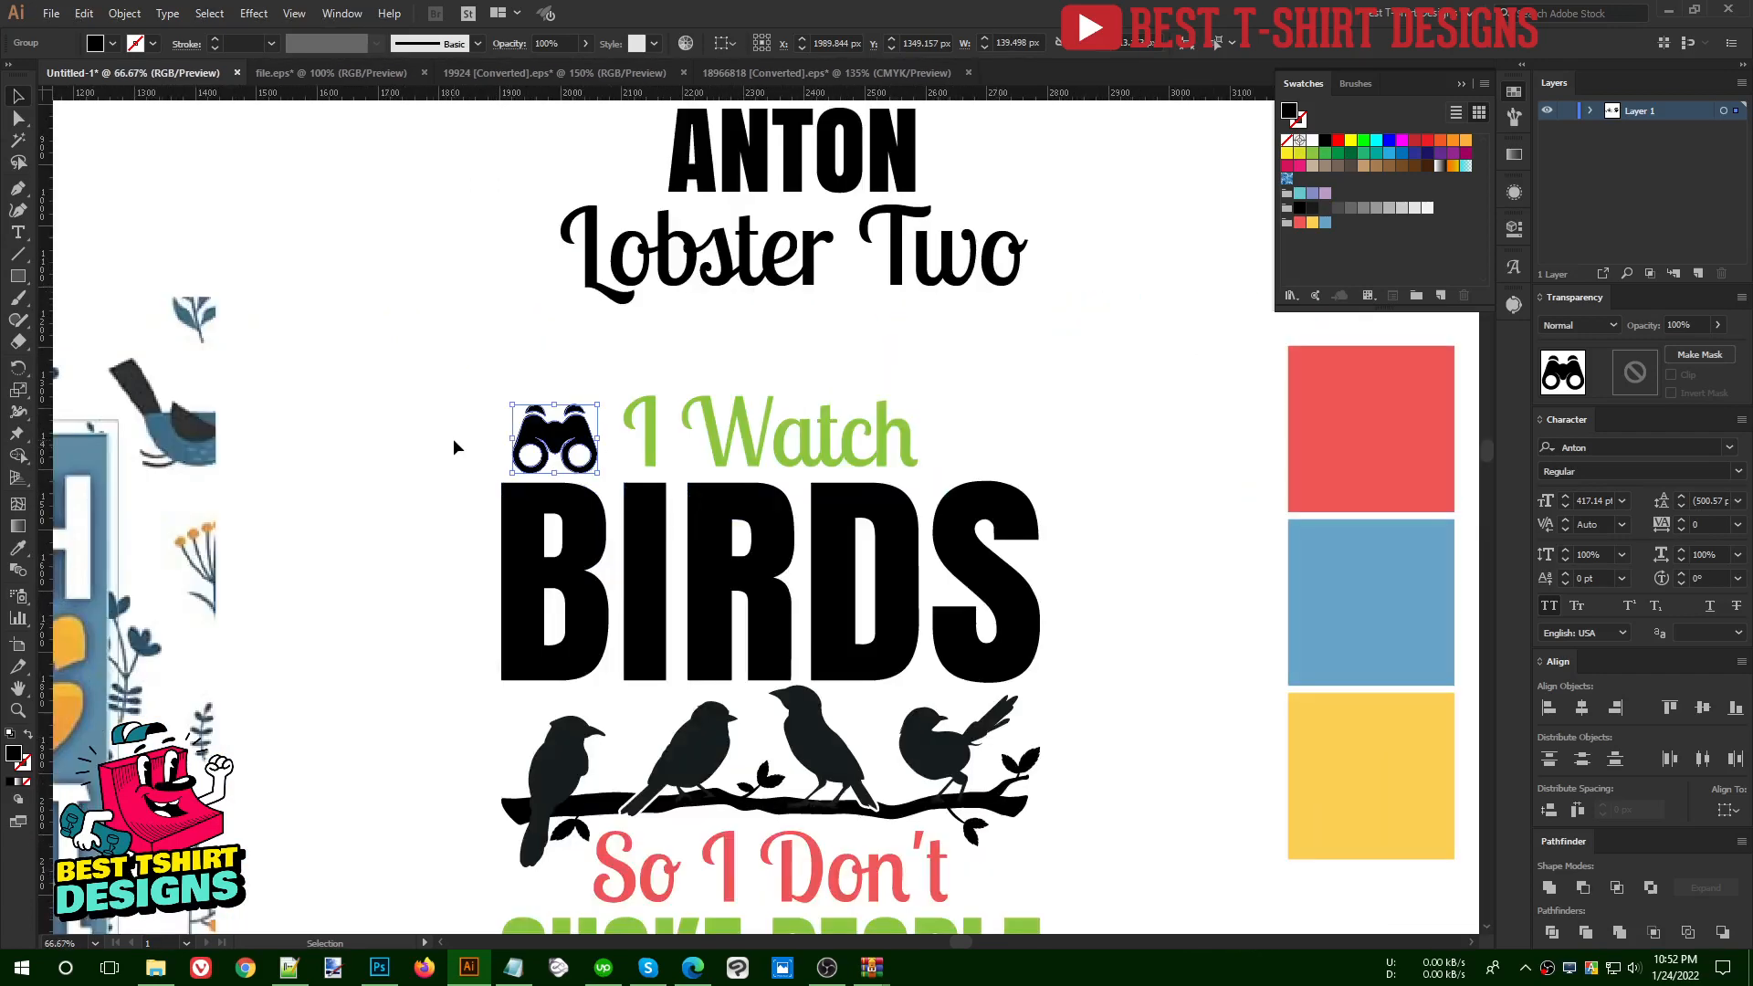
# - Duplicate the binoculars to the other end of "I Watch" and group the pair
pyautogui.moveTo(560, 444); pyautogui.dragTo(986, 441)
pyautogui.keyDown('shift'); pyautogui.click(571, 434); pyautogui.keyUp('shift')
pyautogui.click(885, 47)
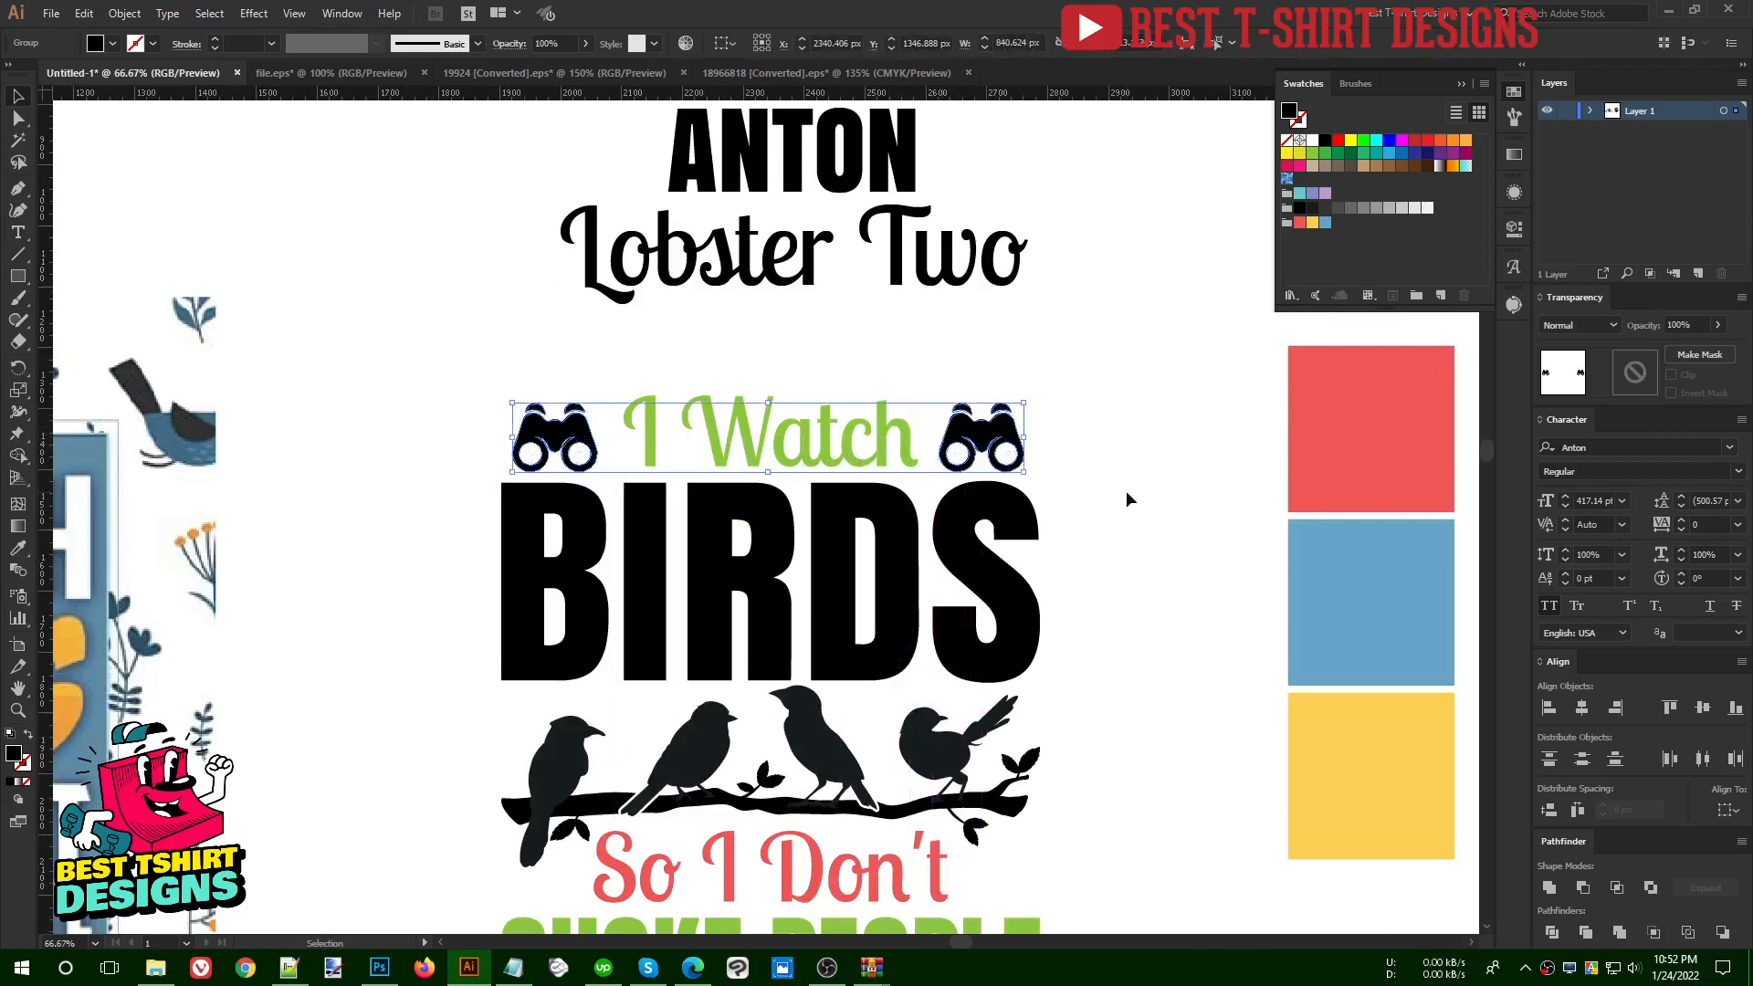
# - Centre the binocular pair horizontally on the BIRDS lettering
pyautogui.keyDown('shift'); pyautogui.click(993, 505); pyautogui.keyUp('shift')
pyautogui.click(993, 507)
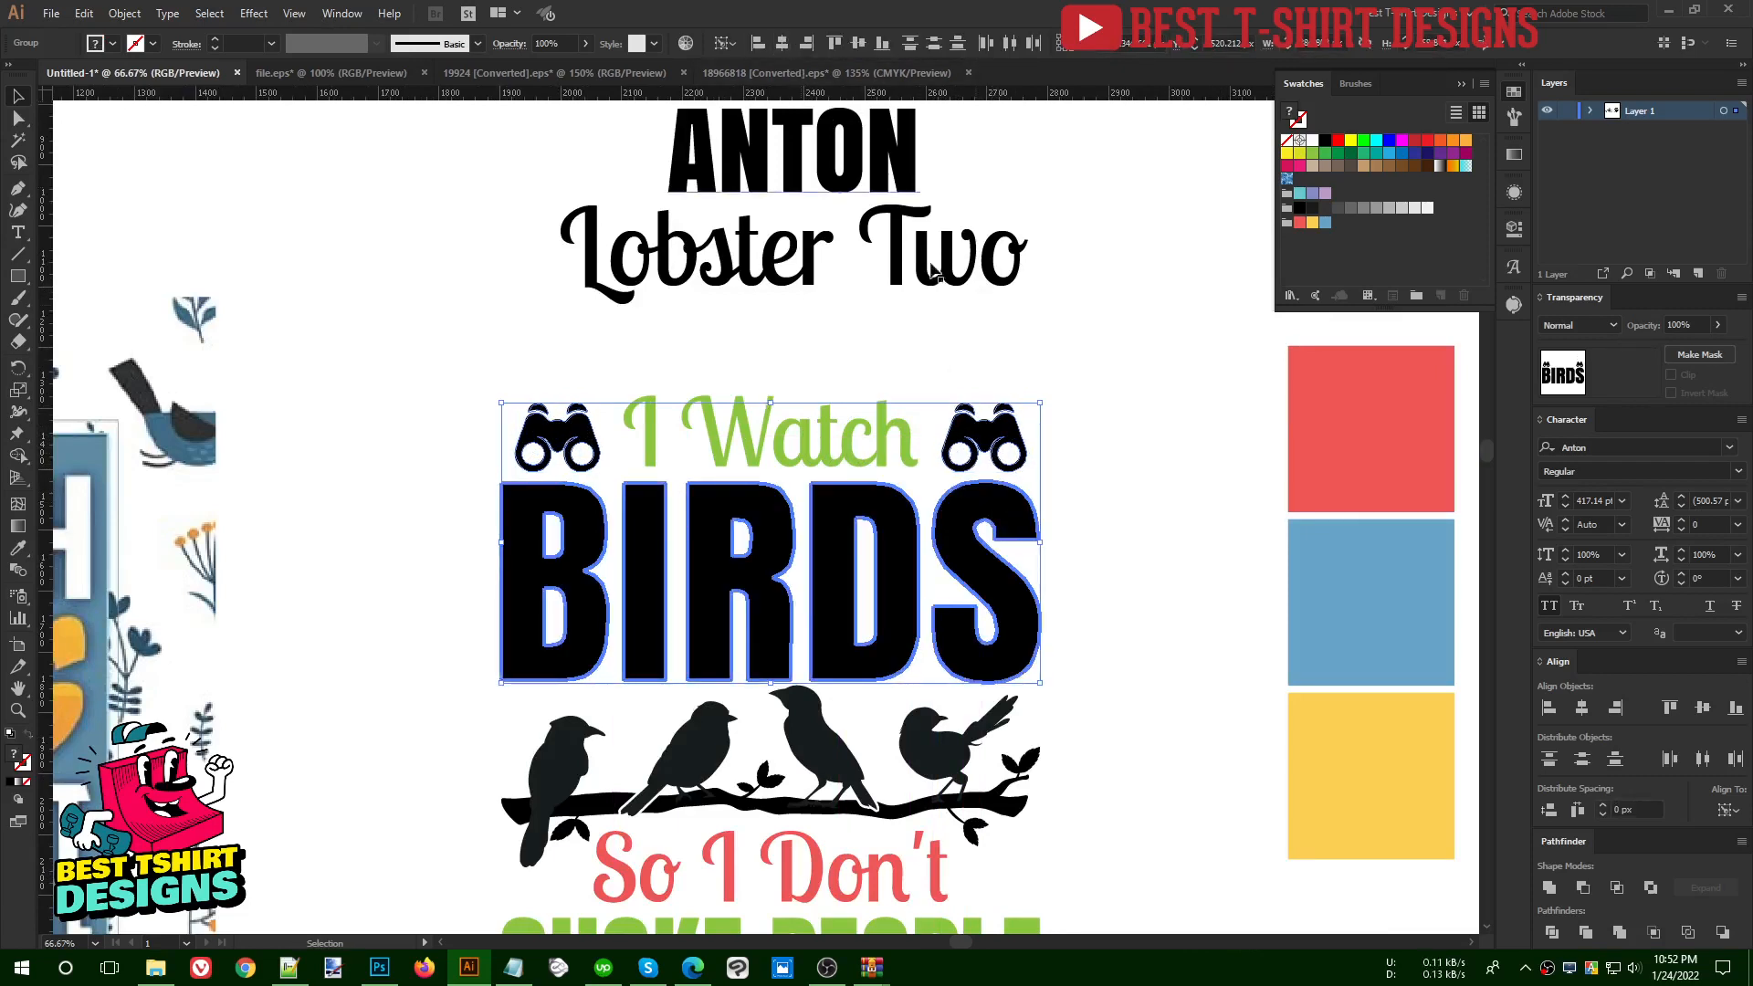
pyautogui.click(1112, 417)
# - Ungroup the black BIRDS lettering into separate letters
pyautogui.scroll(-3, 1112, 417)
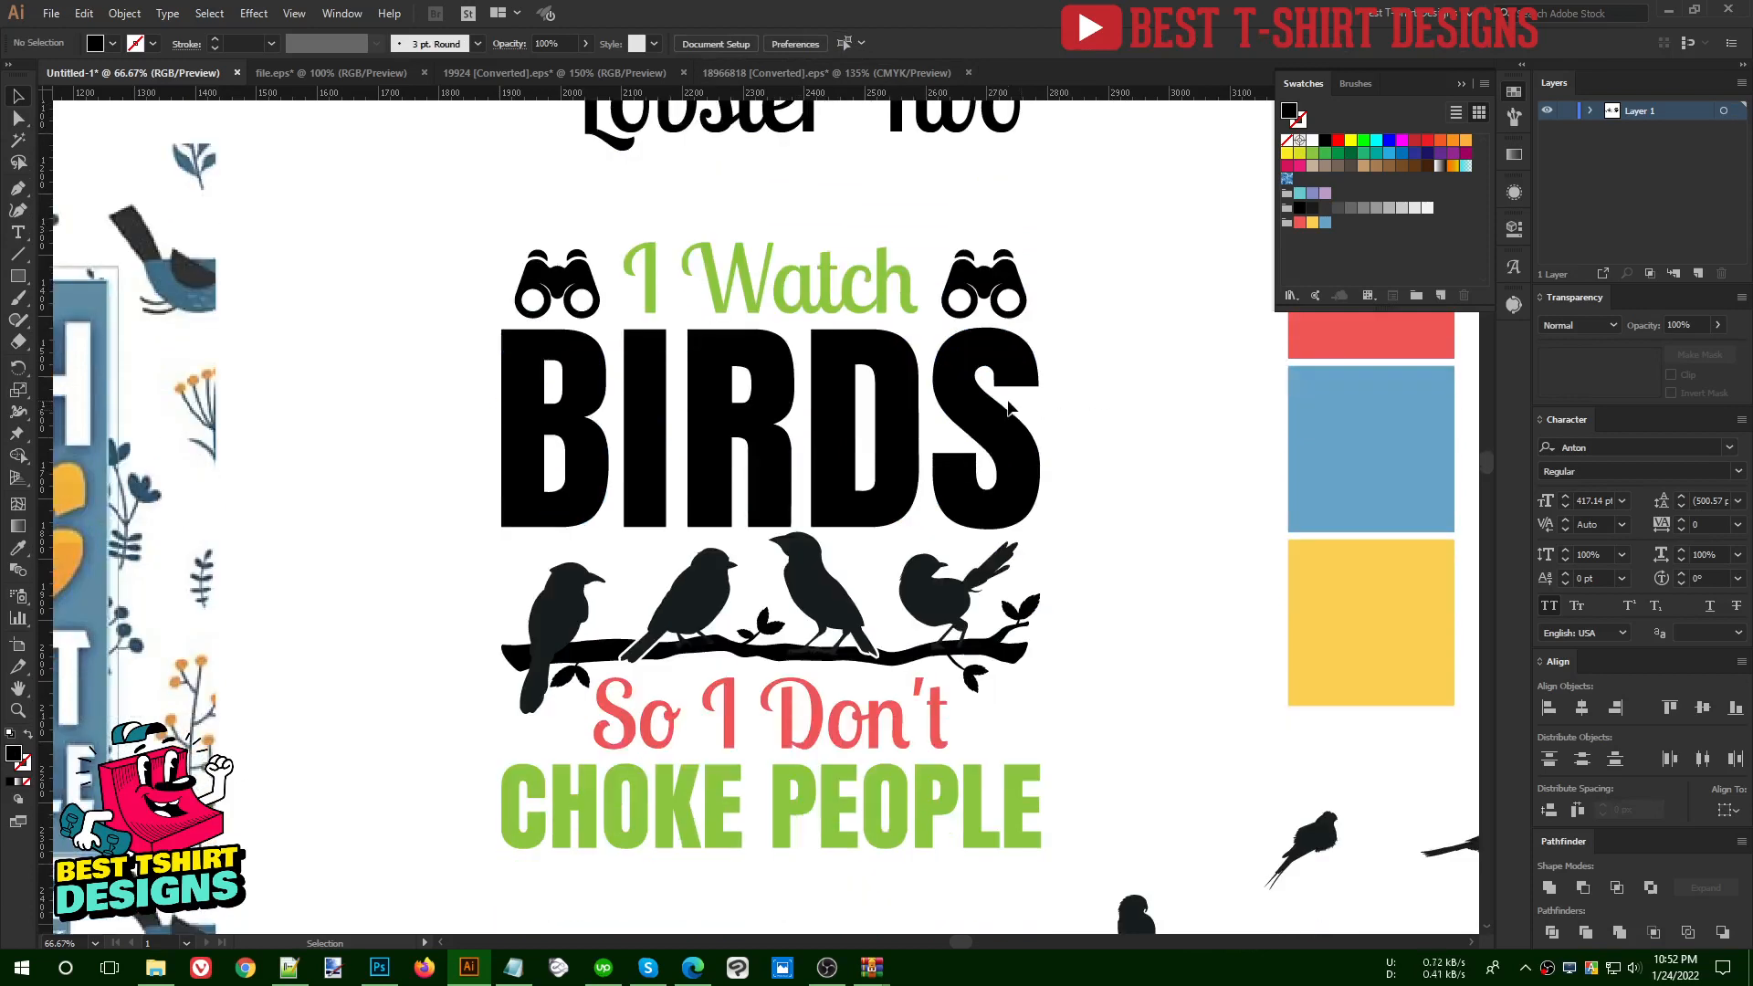
pyautogui.click(988, 419)
pyautogui.rightClick(987, 416)
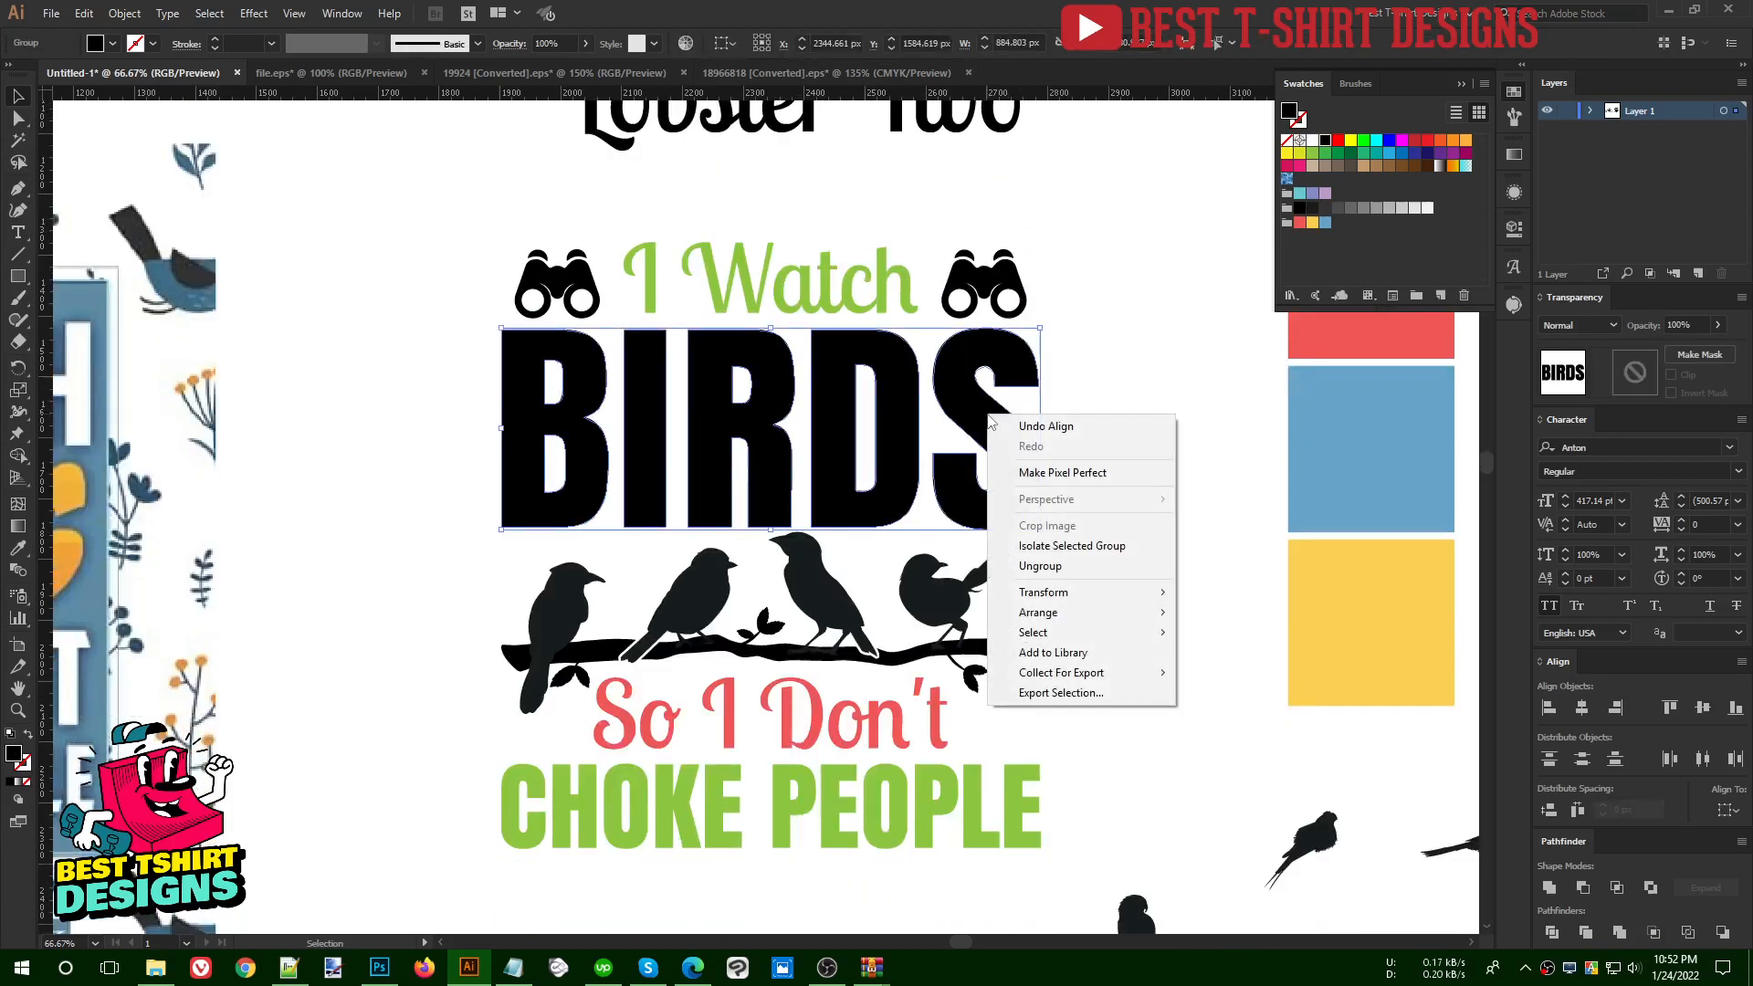
pyautogui.click(1055, 567)
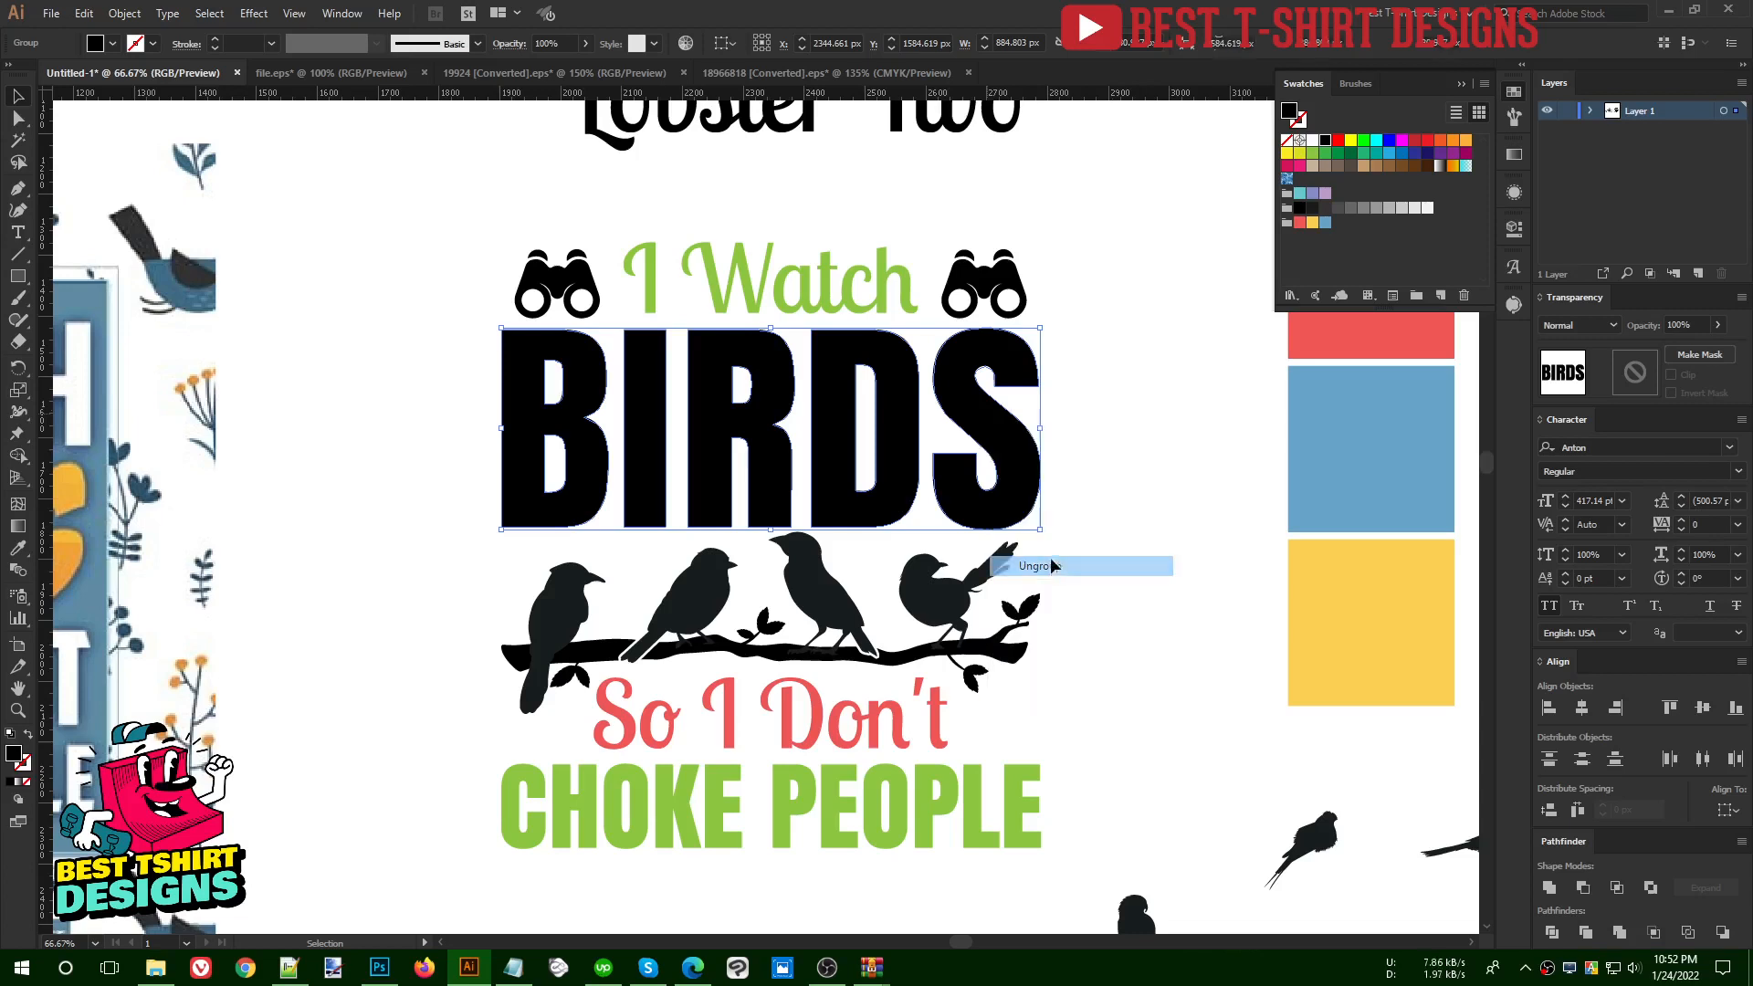
pyautogui.click(1087, 341)
# - Fill the letters B and D of BIRDS with red, I and S with yellow, and R with blue
pyautogui.click(563, 441)
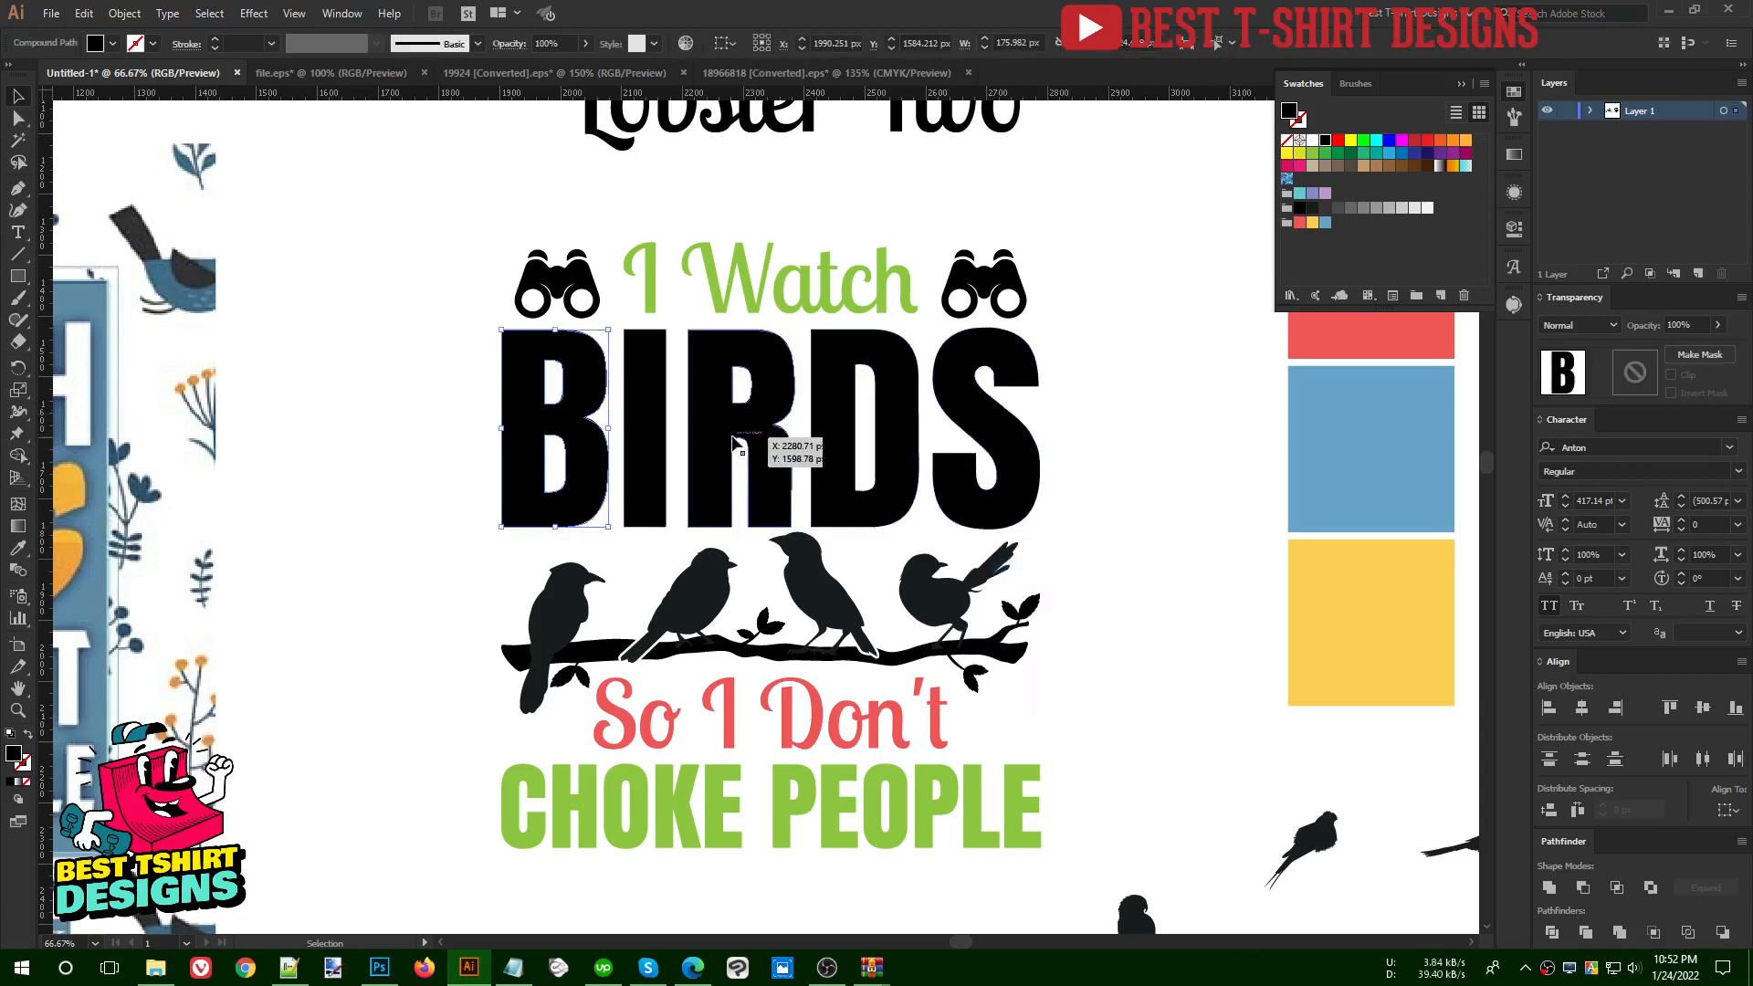
pyautogui.keyDown('shift'); pyautogui.click(896, 458); pyautogui.keyUp('shift')
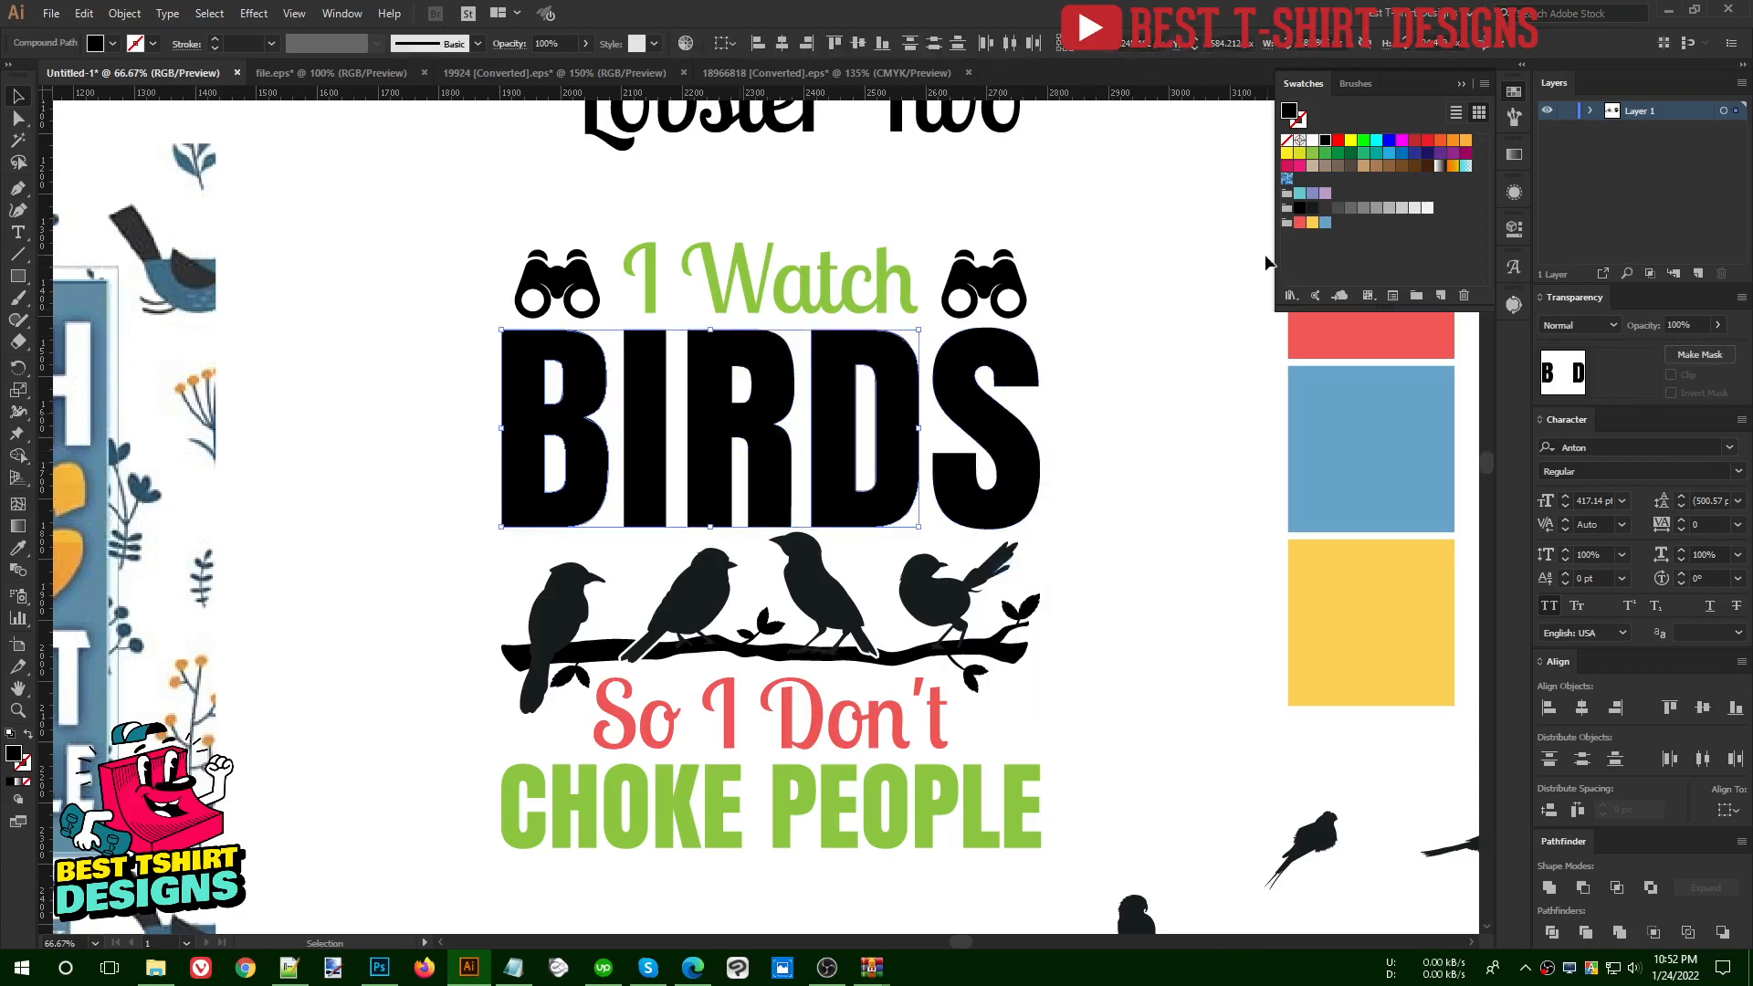
pyautogui.click(1299, 223)
pyautogui.click(654, 436)
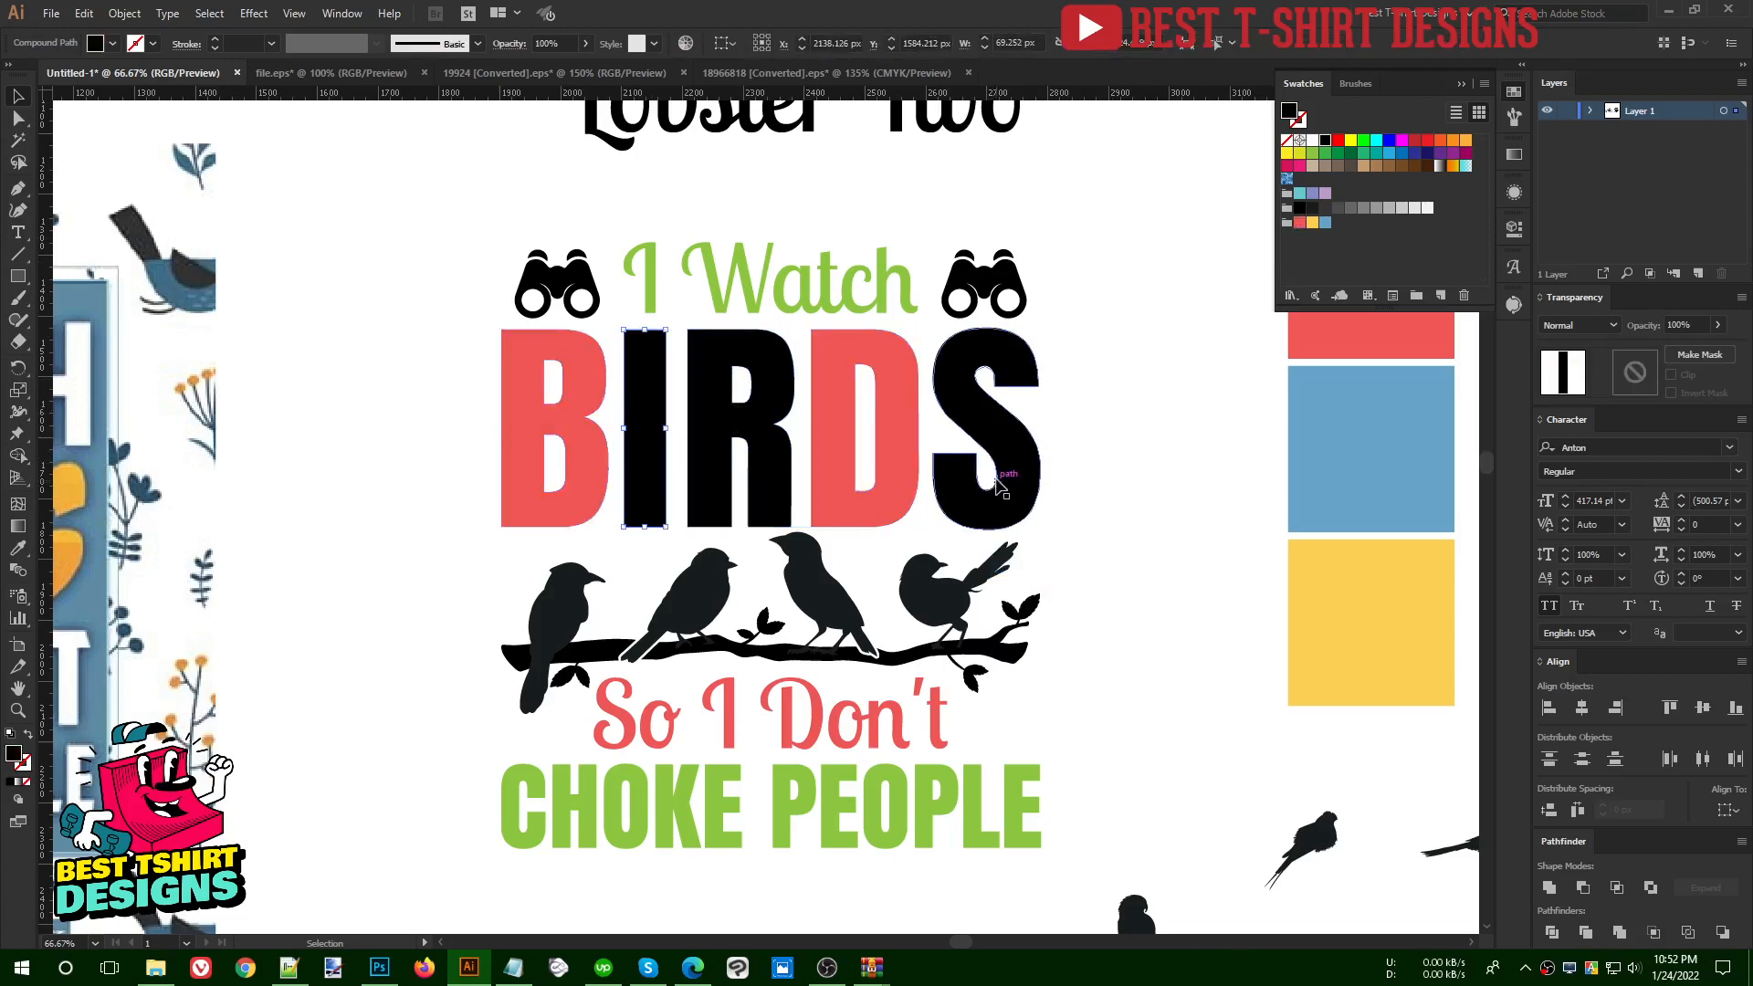
pyautogui.keyDown('shift'); pyautogui.click(996, 445); pyautogui.keyUp('shift')
pyautogui.click(1312, 223)
pyautogui.click(749, 457)
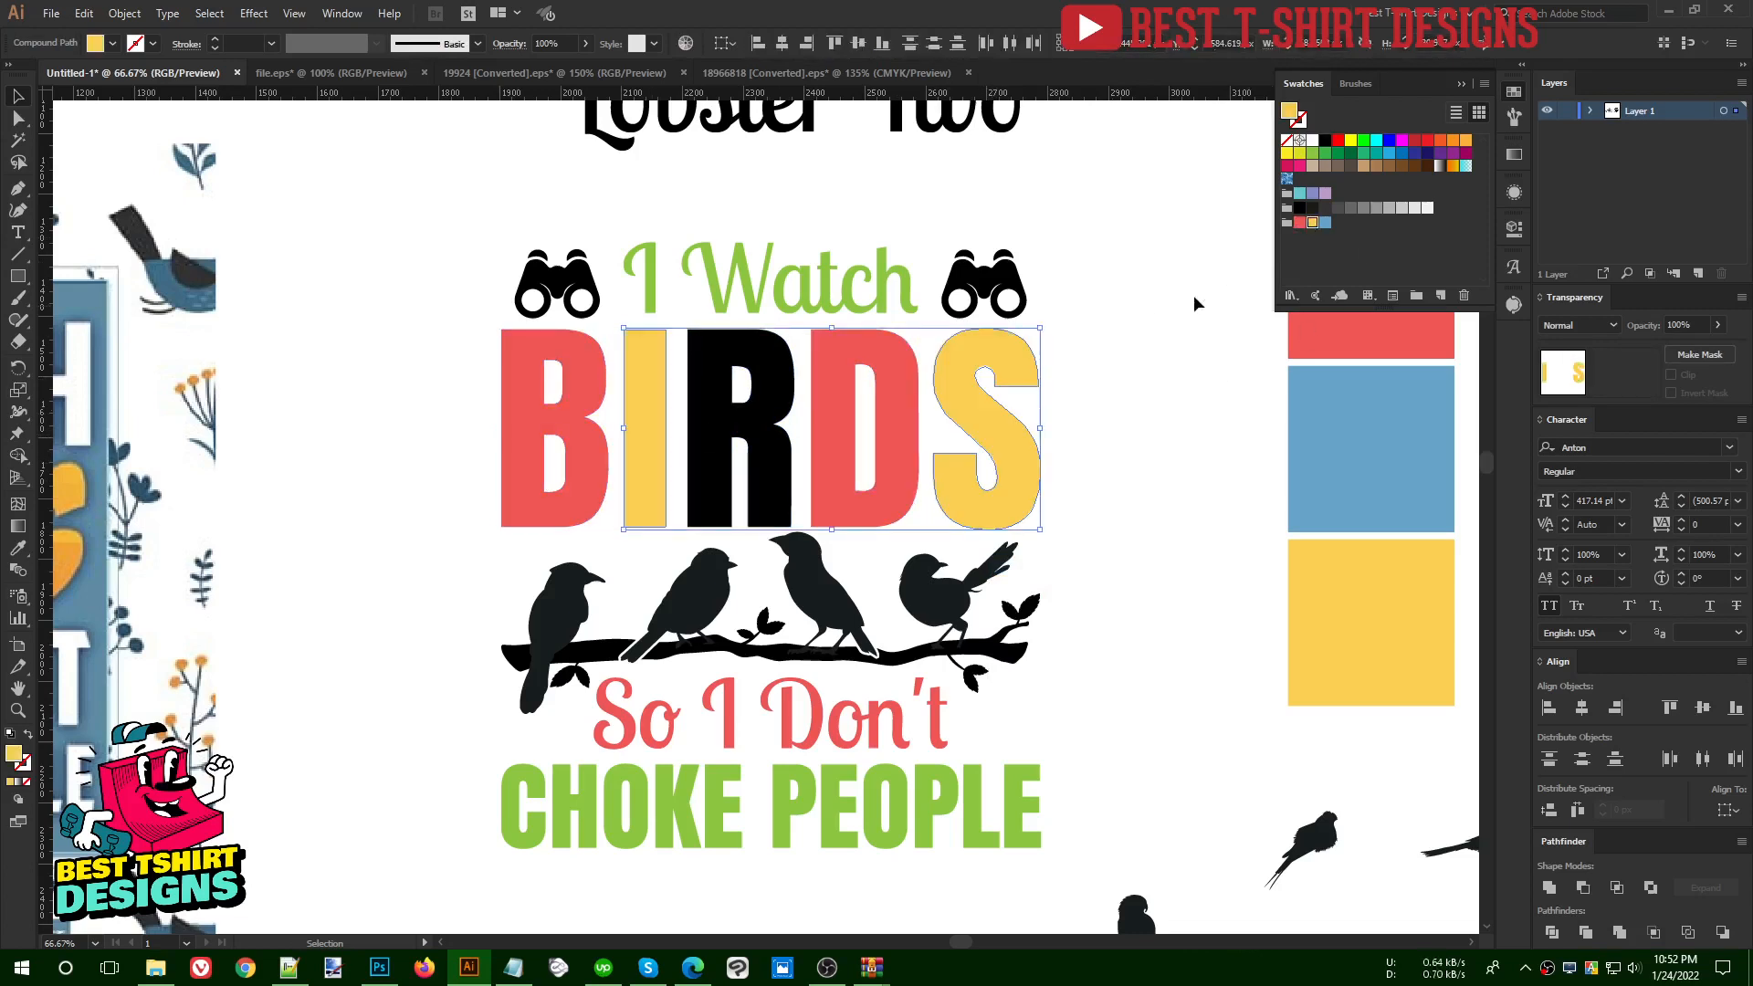
pyautogui.click(1324, 224)
pyautogui.click(1145, 450)
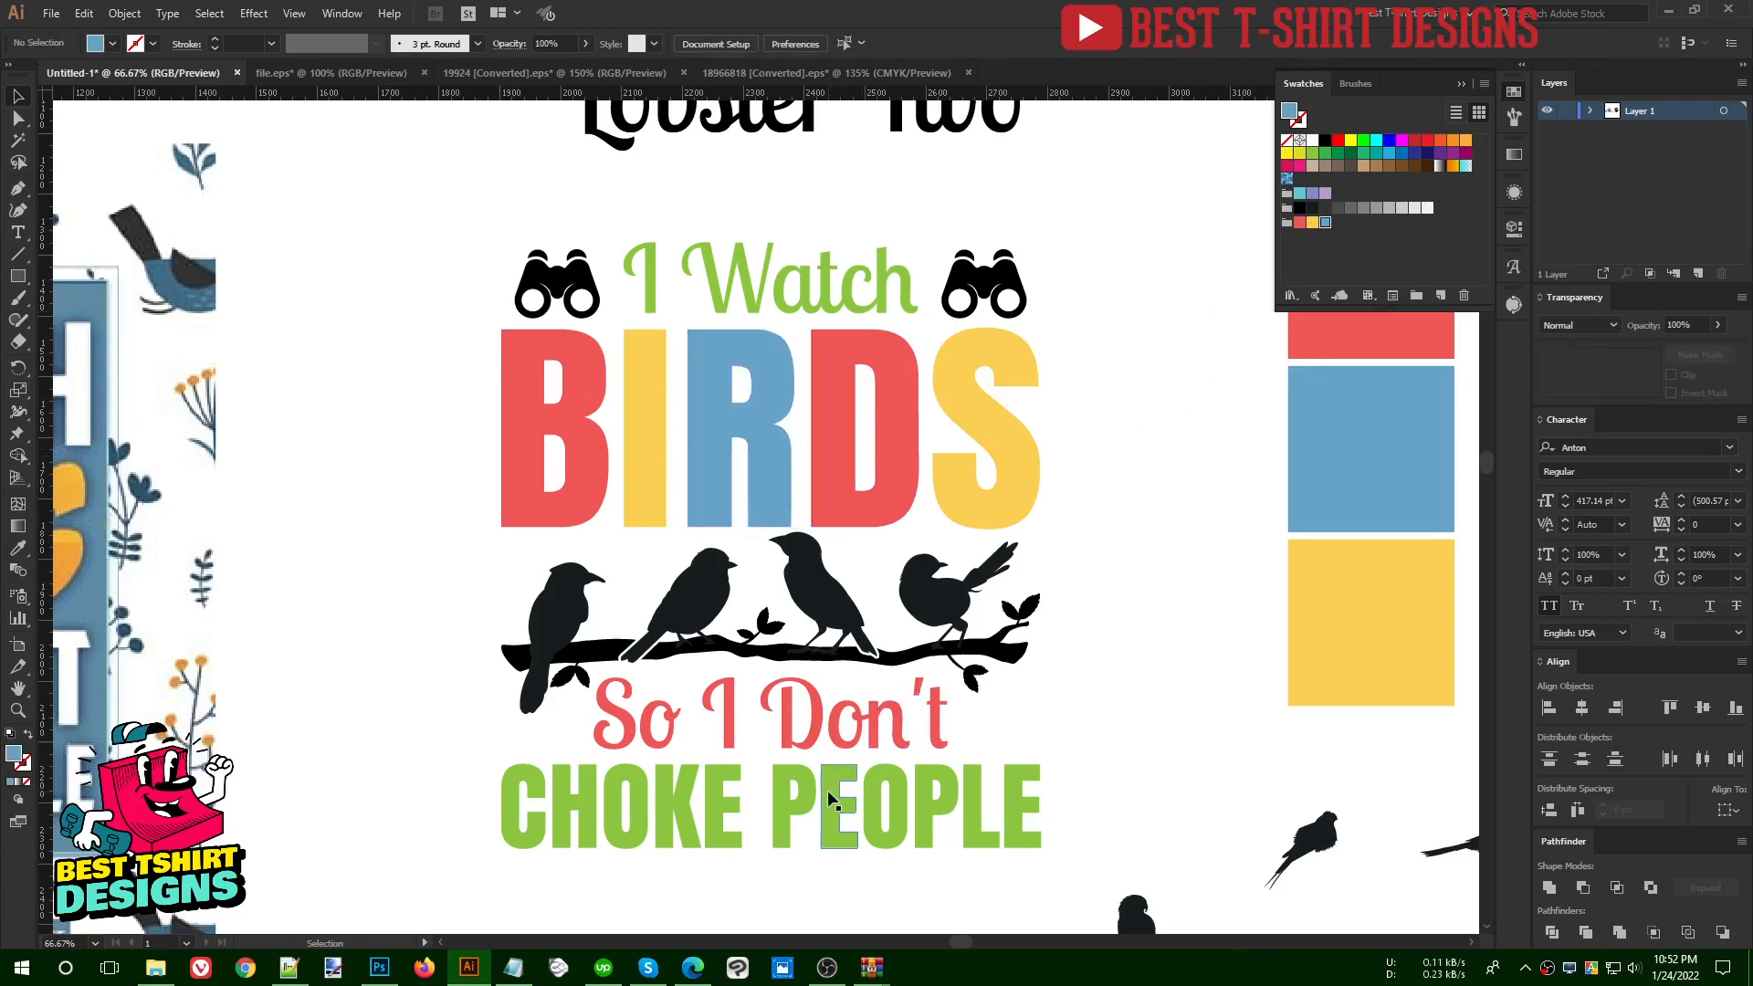
# - Fill the pair of binoculars with the palette's blue
pyautogui.click(975, 288)
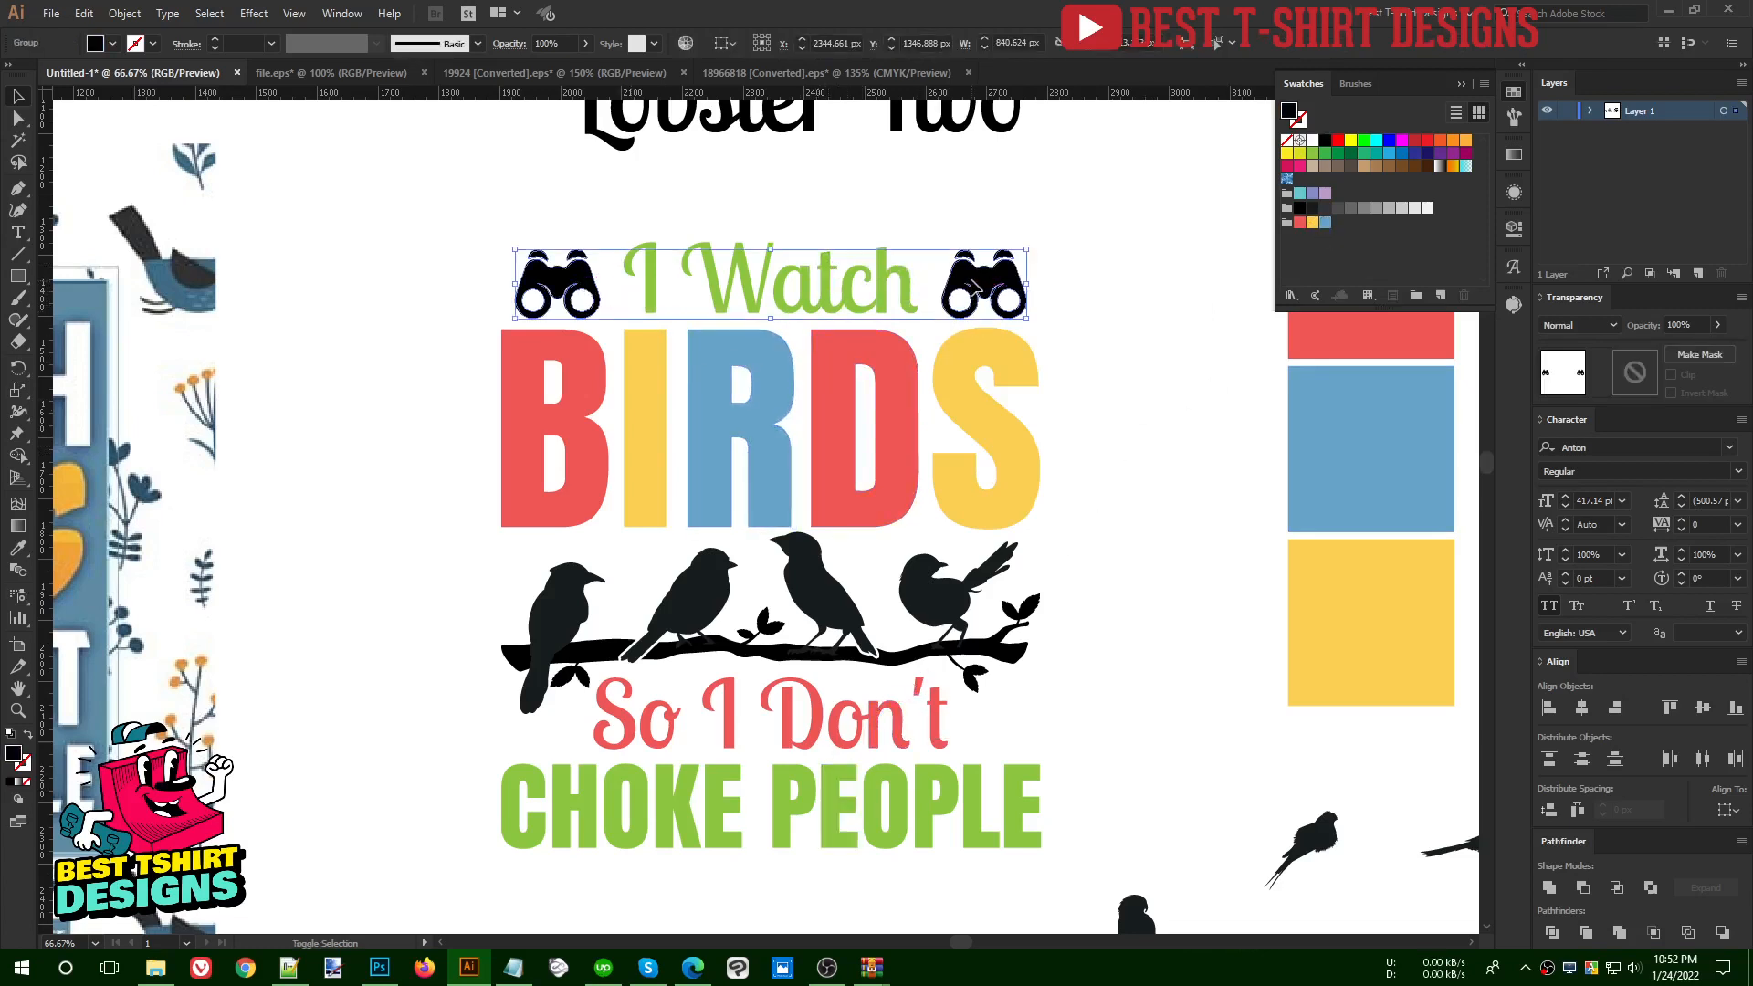
pyautogui.click(1324, 224)
pyautogui.click(1134, 378)
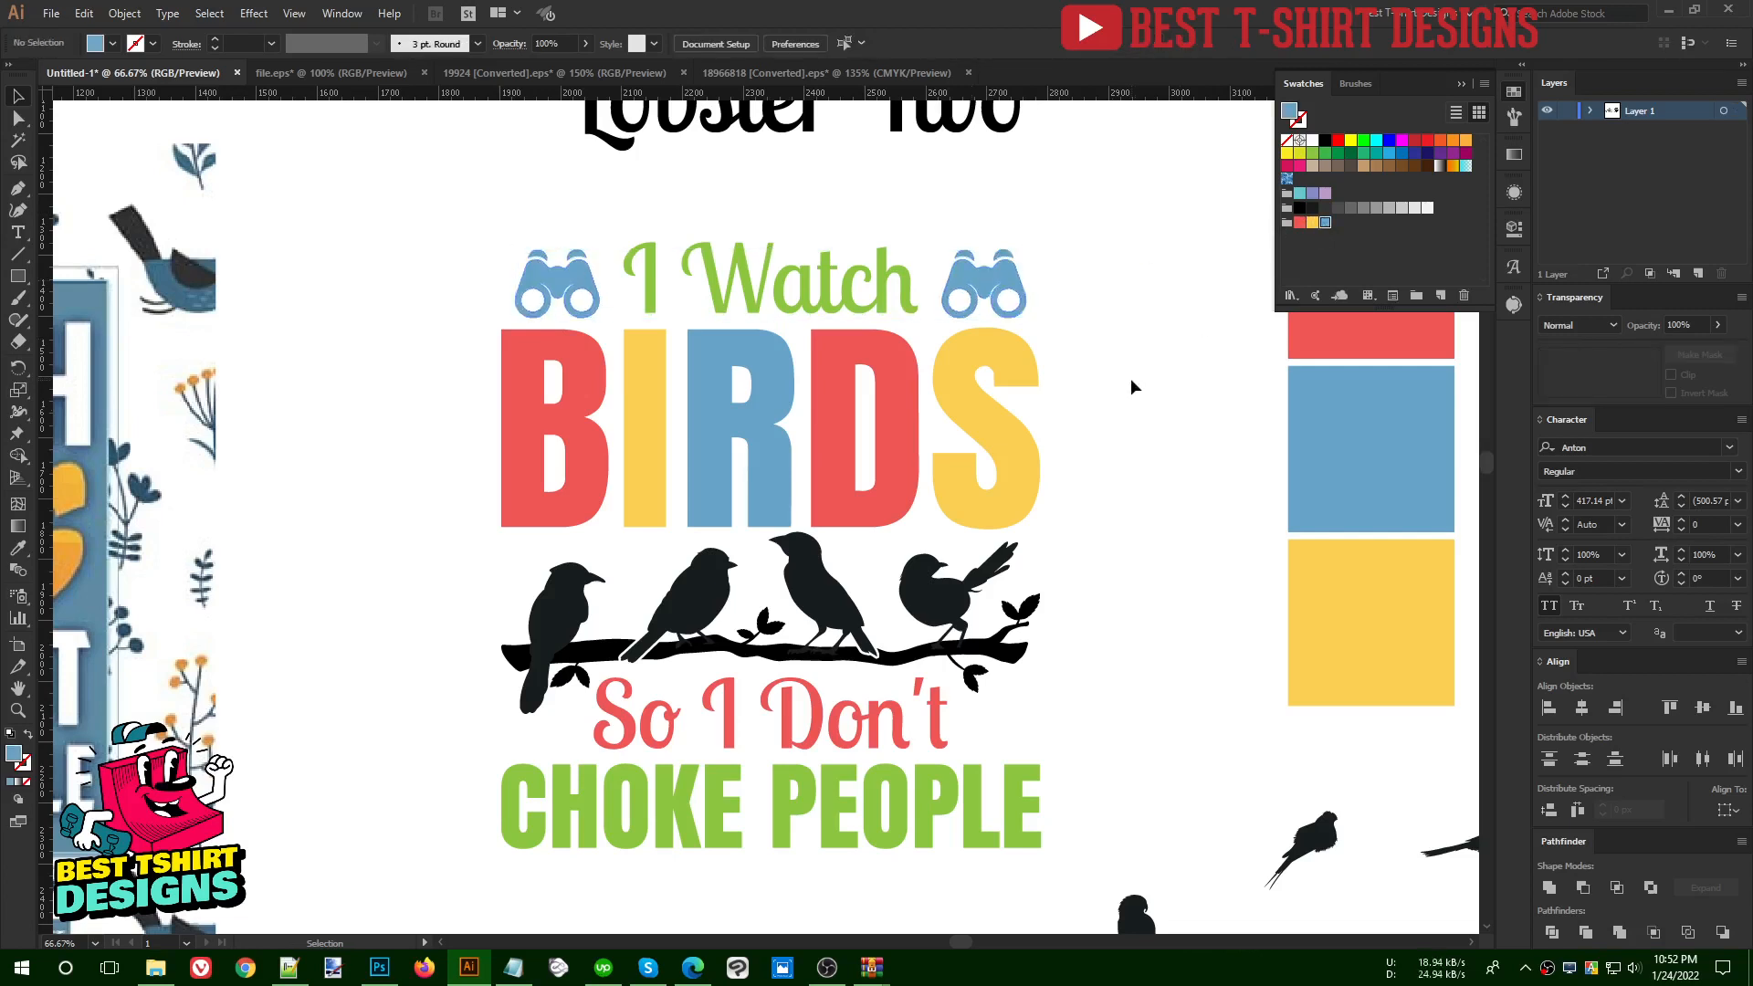
# - Recolour the branch under the birds with the green sampled from the CHOKE PEOPLE lettering
pyautogui.click(892, 666)
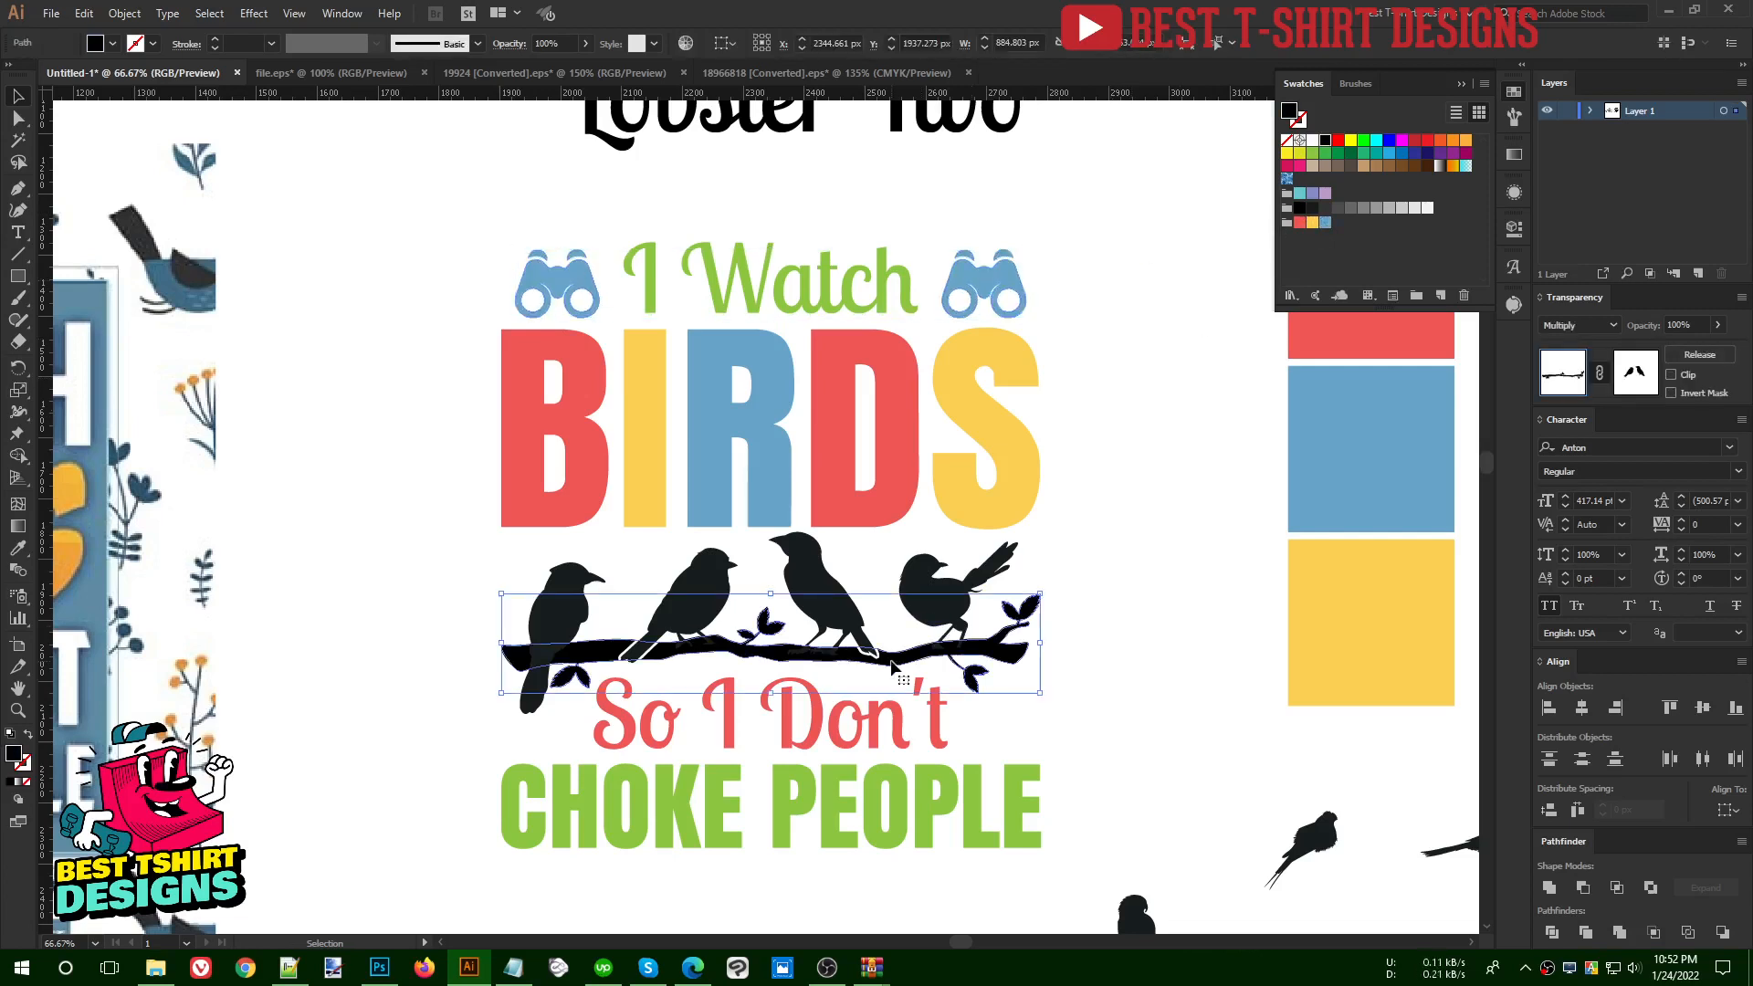
pyautogui.press('i')
pyautogui.click(892, 785)
pyautogui.press('v')
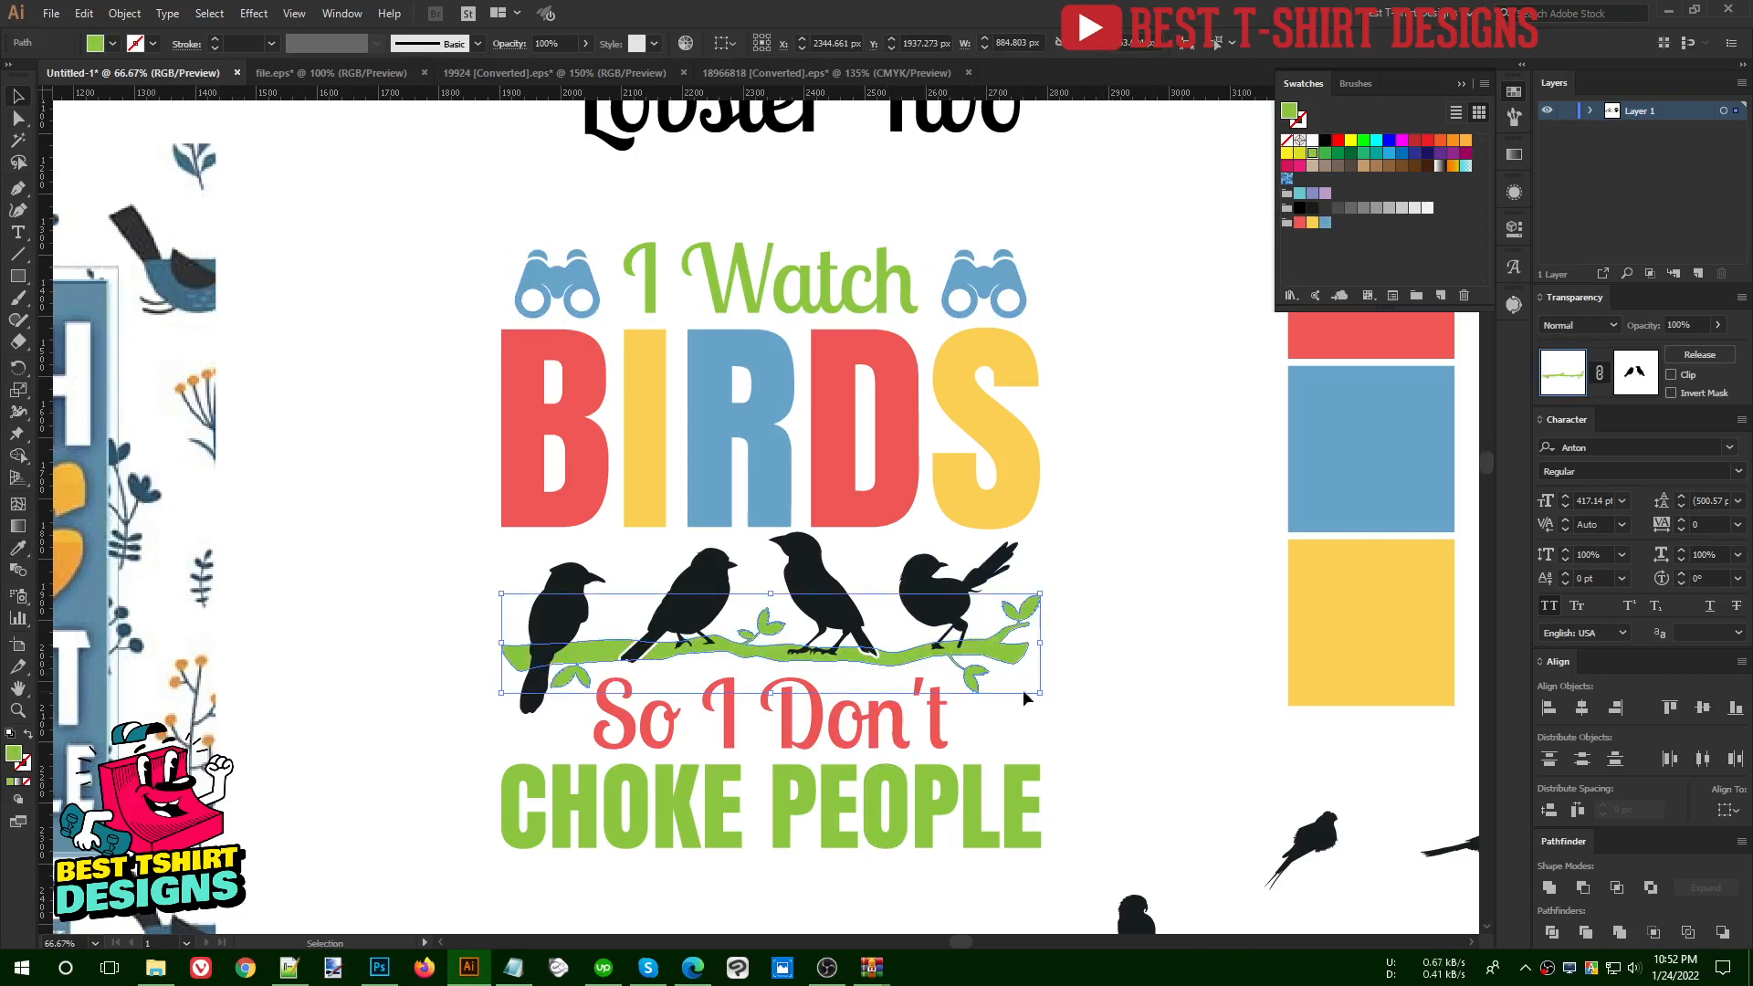
pyautogui.scroll(1, 807, 705)
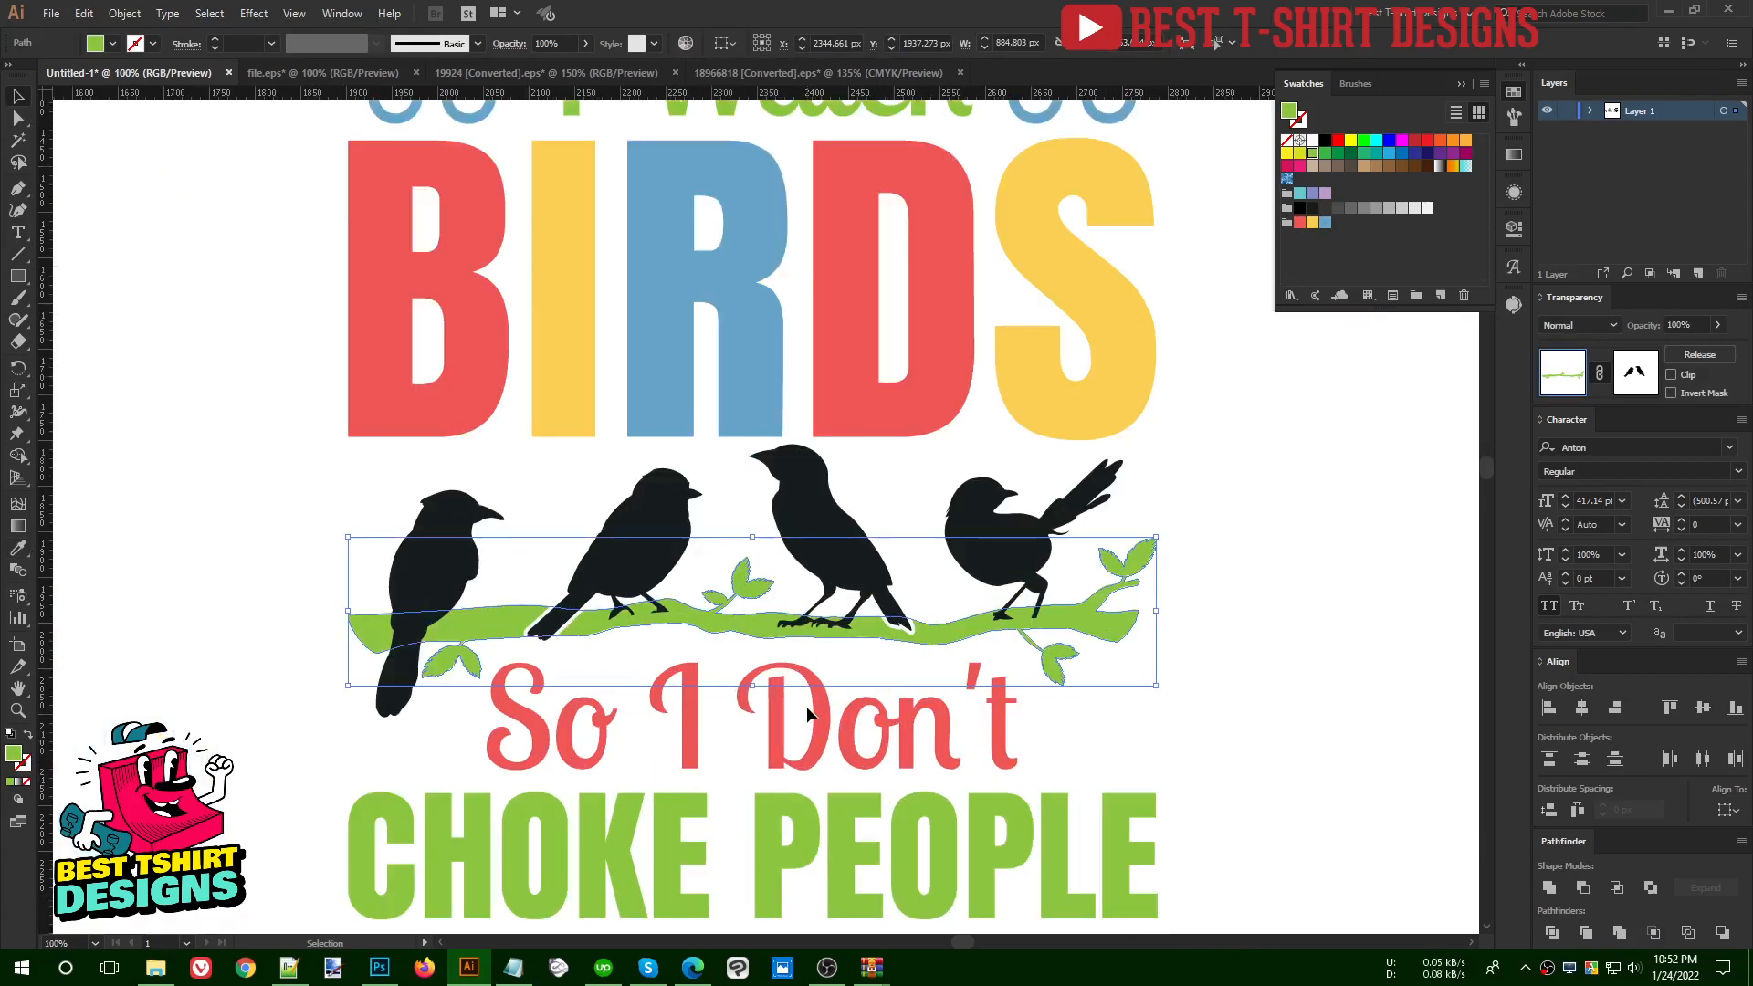
pyautogui.click(1245, 674)
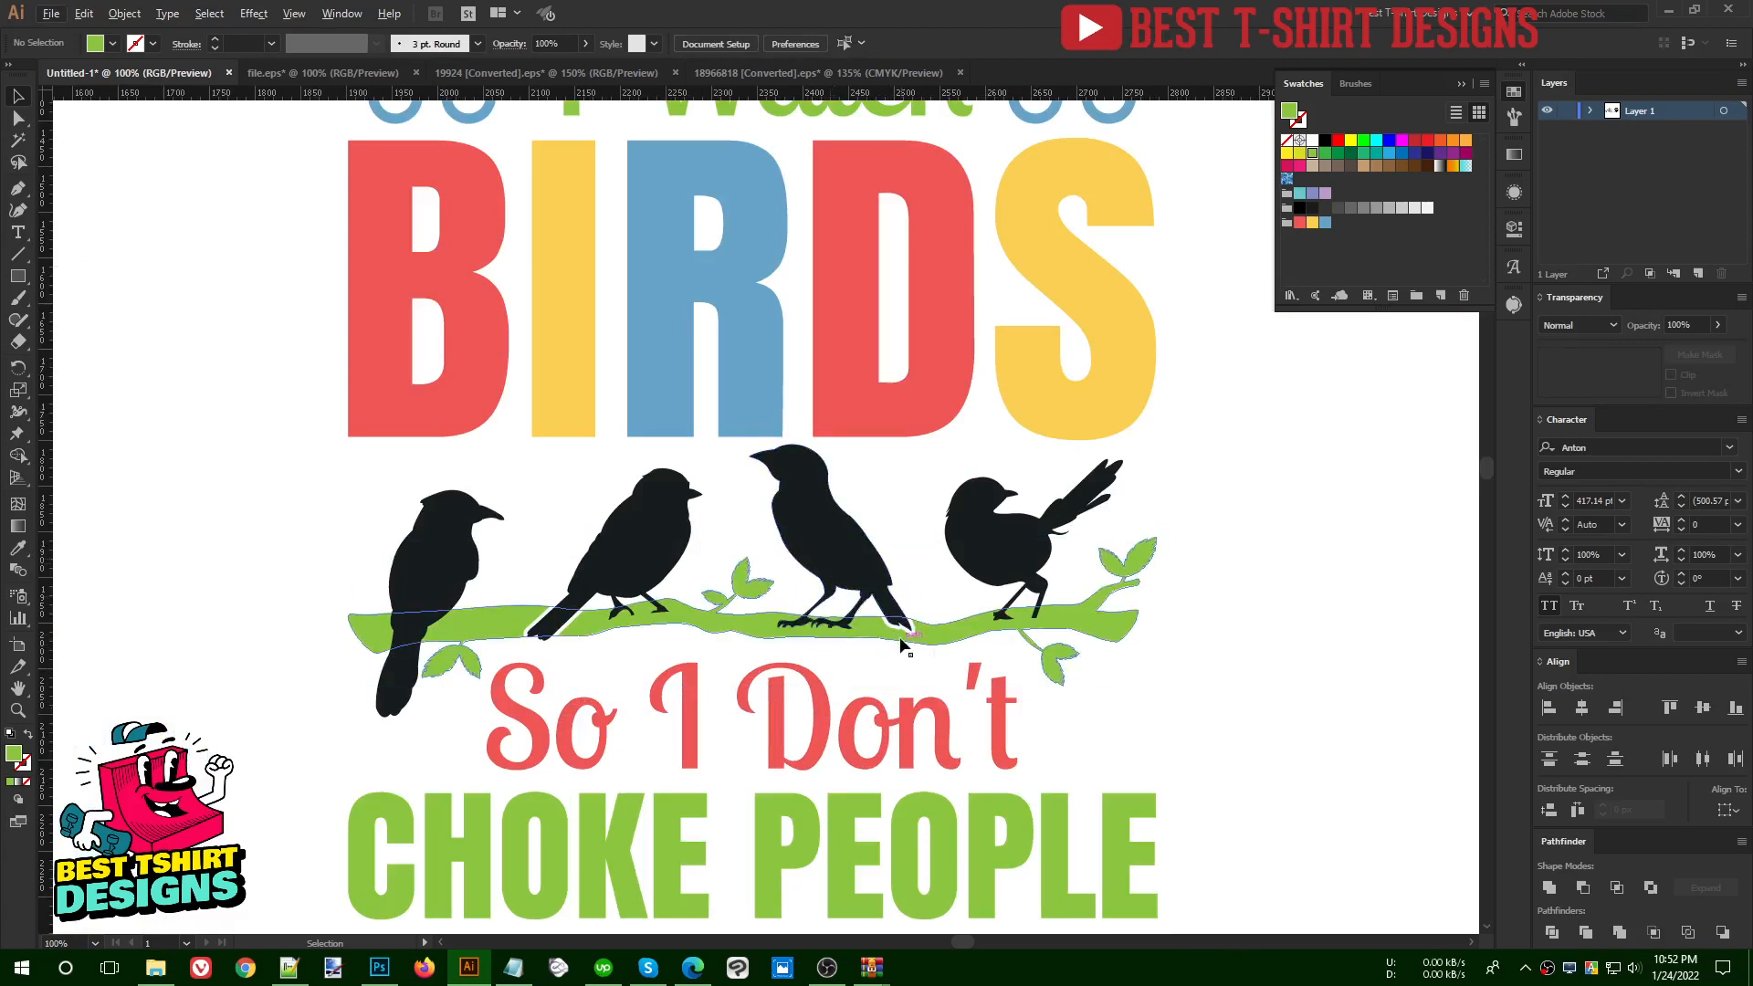
# - Recolour the birds with colours sampled from the BIRDS letters: first and fourth blue, second red, third yellow
pyautogui.click(842, 561)
pyautogui.press('i')
pyautogui.click(556, 380)
pyautogui.keyDown('ctrl'); pyautogui.click(637, 508); pyautogui.keyUp('ctrl')
pyautogui.click(833, 383)
pyautogui.keyDown('ctrl'); pyautogui.click(970, 520); pyautogui.keyUp('ctrl')
pyautogui.click(763, 416)
pyautogui.keyDown('ctrl'); pyautogui.click(456, 584); pyautogui.keyUp('ctrl')
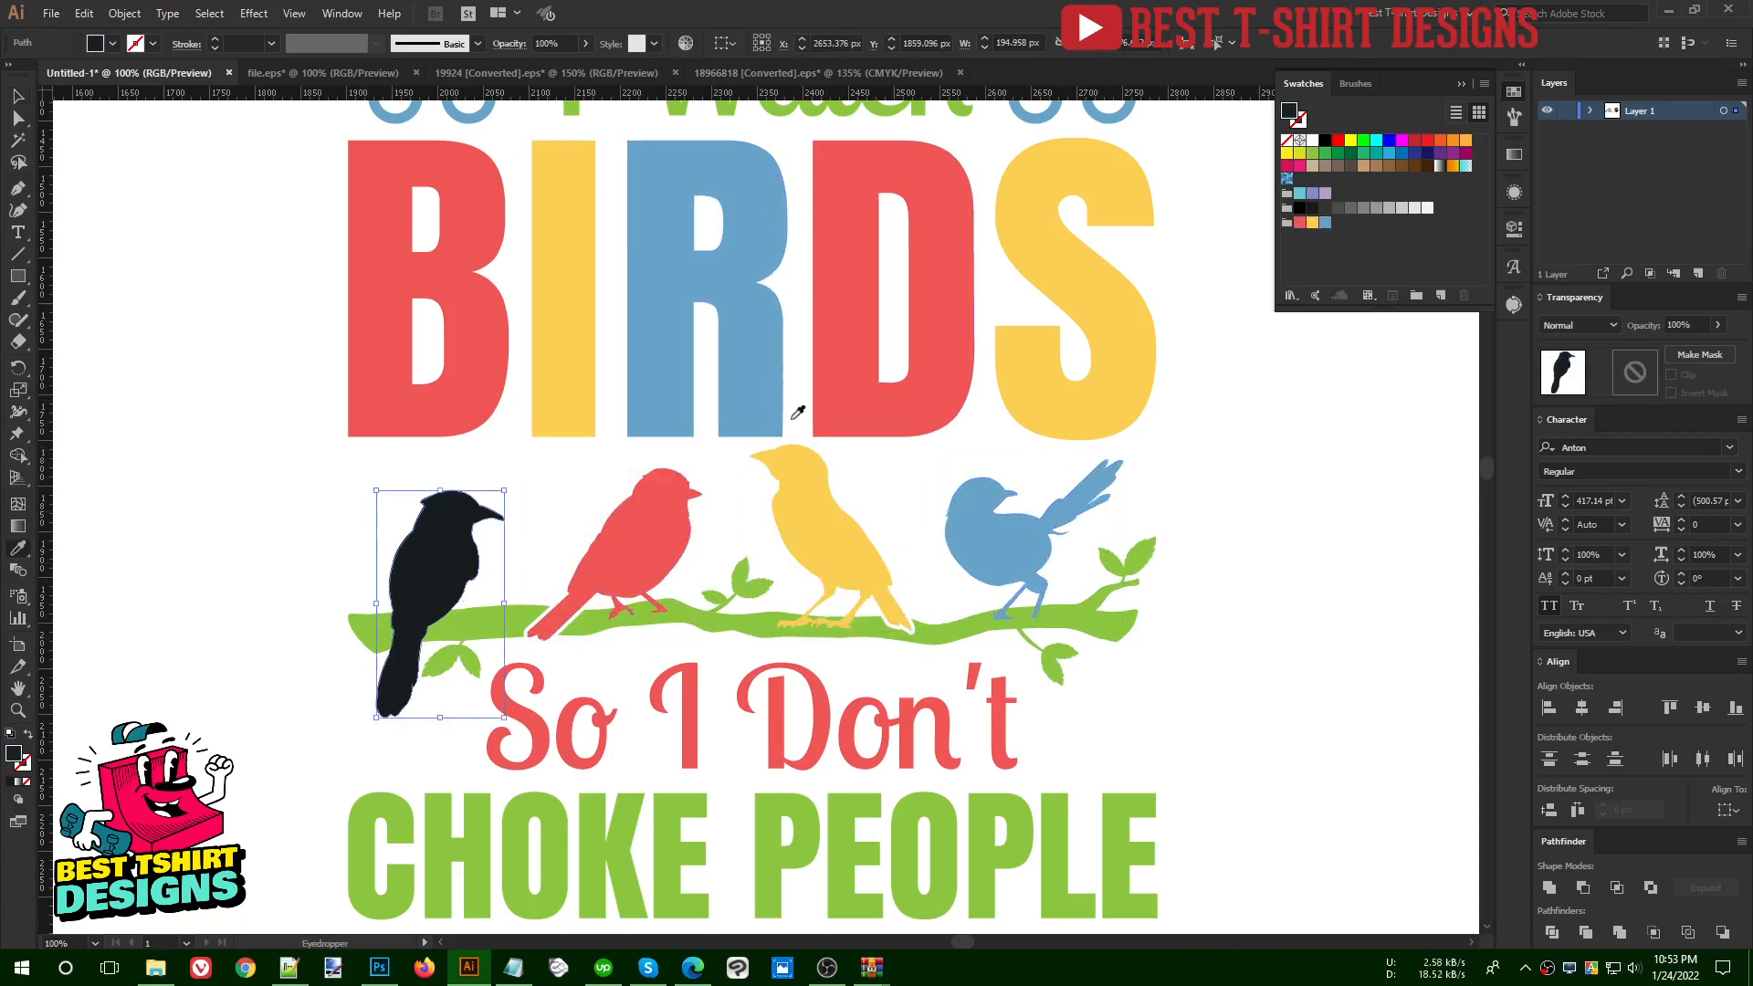
pyautogui.click(783, 396)
pyautogui.press('v')
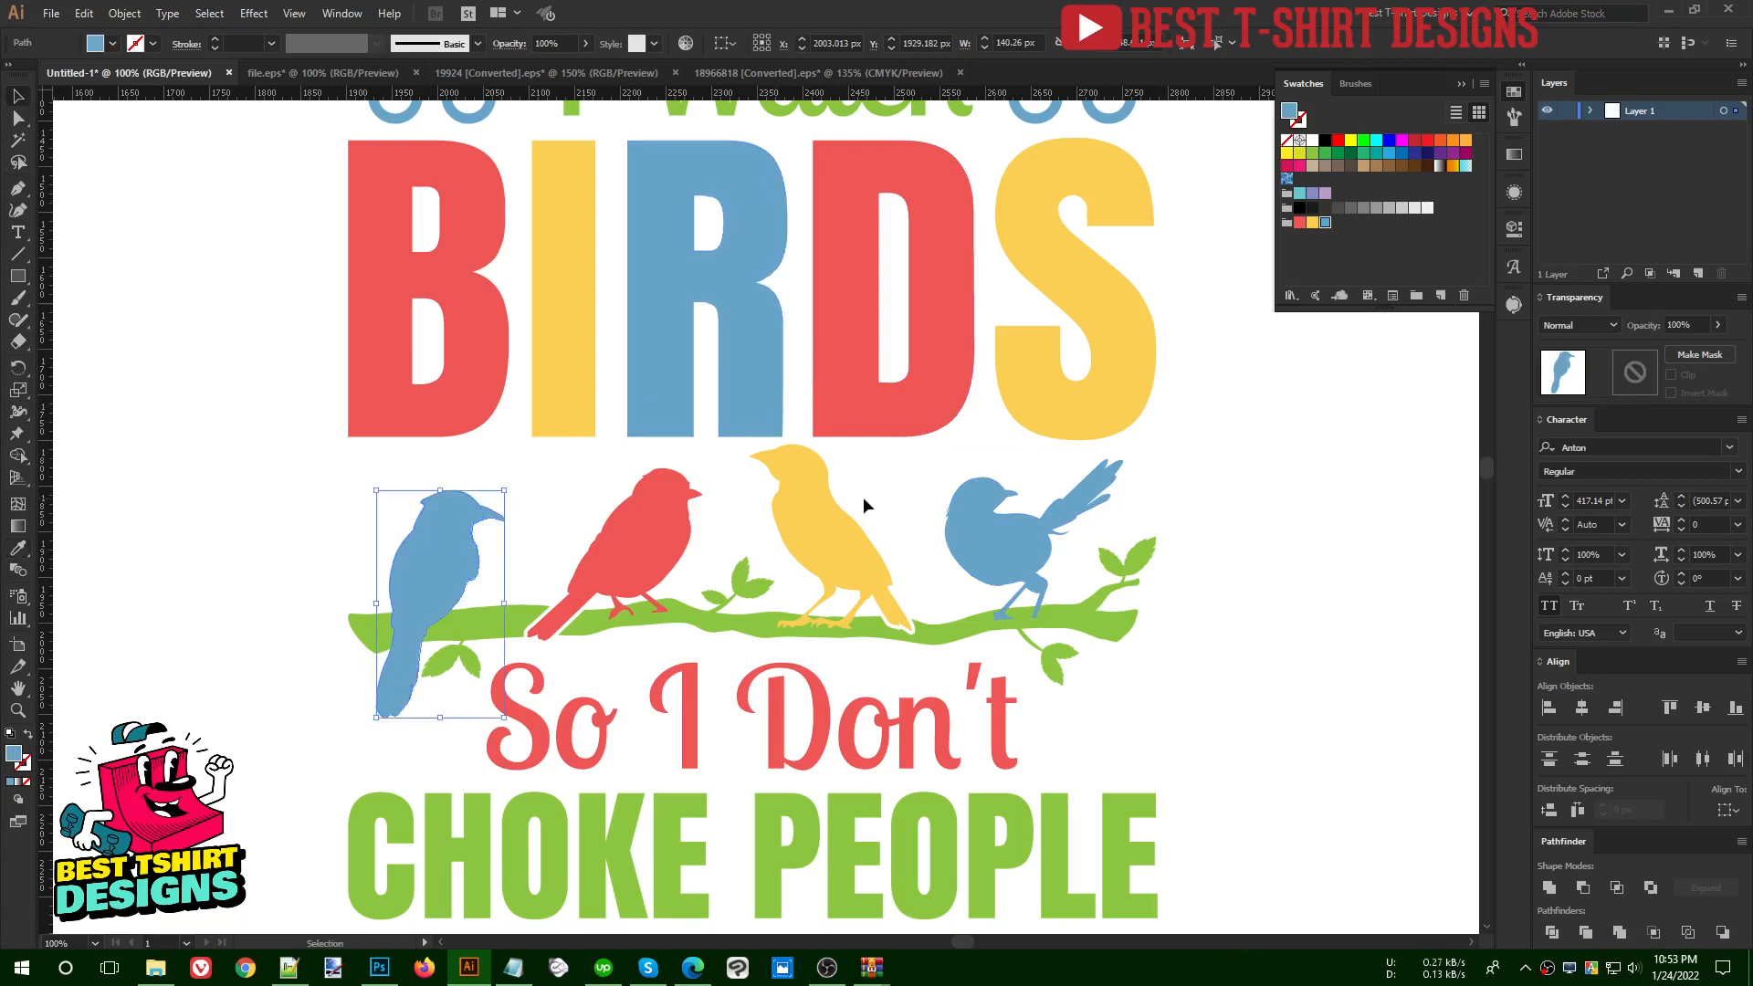
pyautogui.click(863, 497)
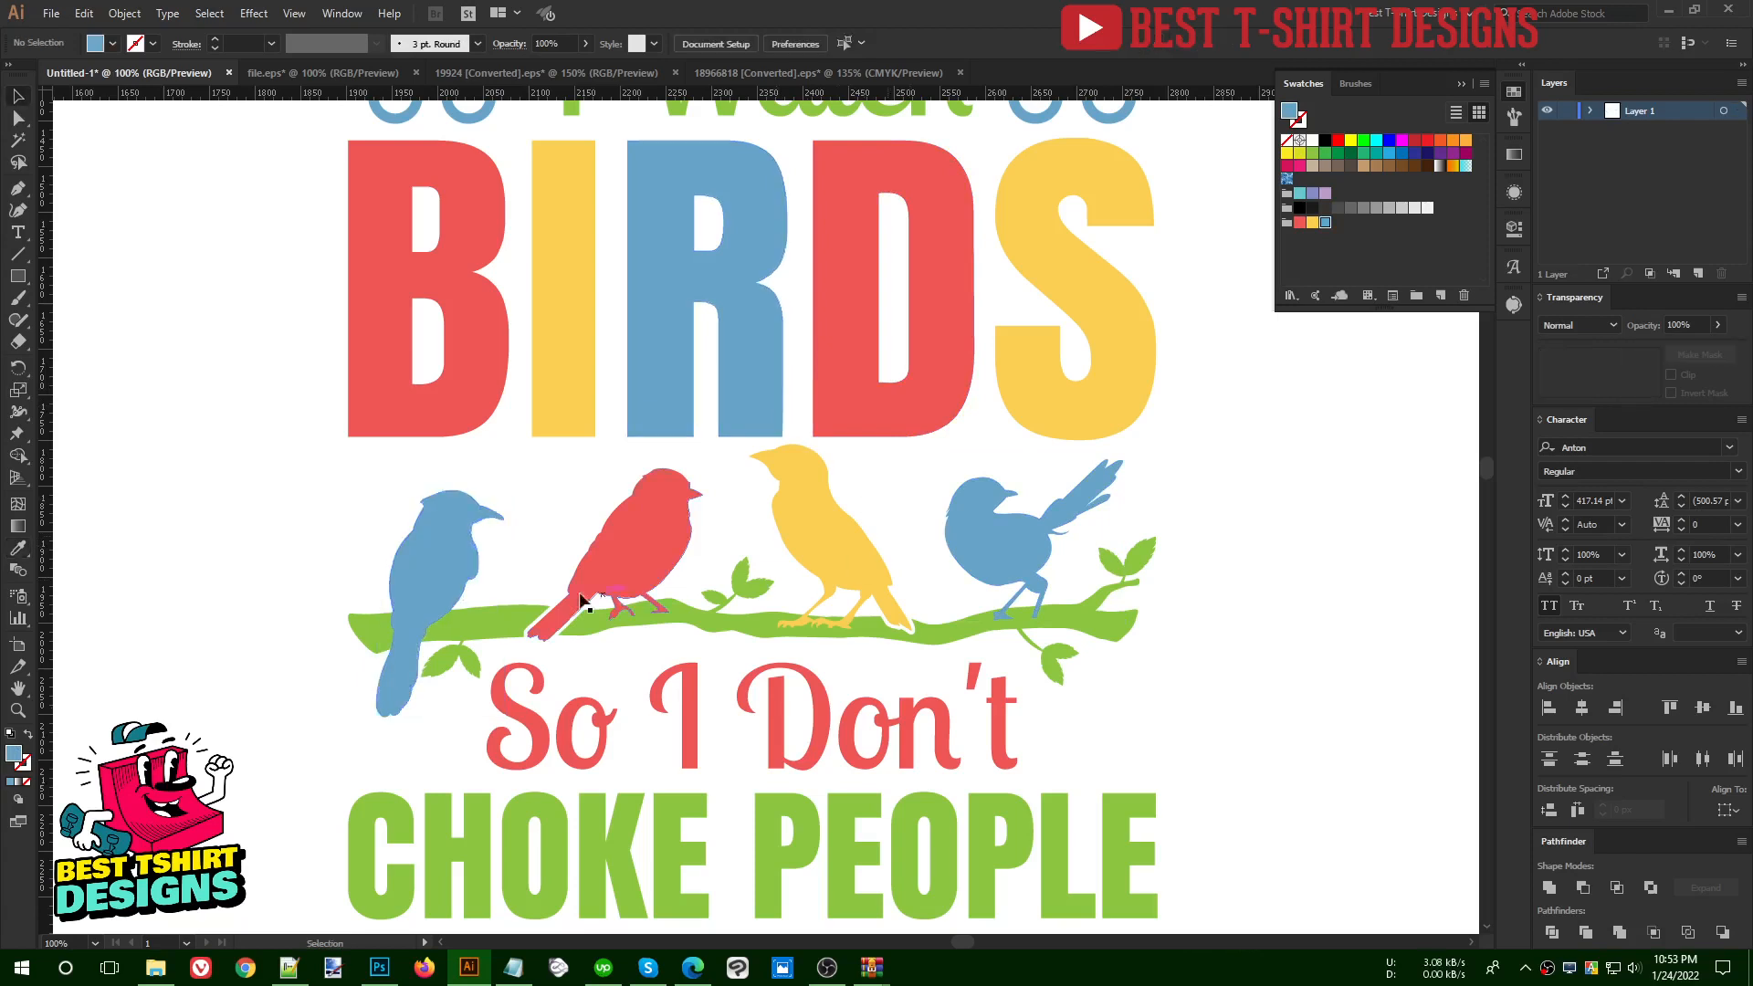
# - Merge the red bird with the green branch beneath its feet using the Shape Builder tool
pyautogui.scroll(1, 643, 623)
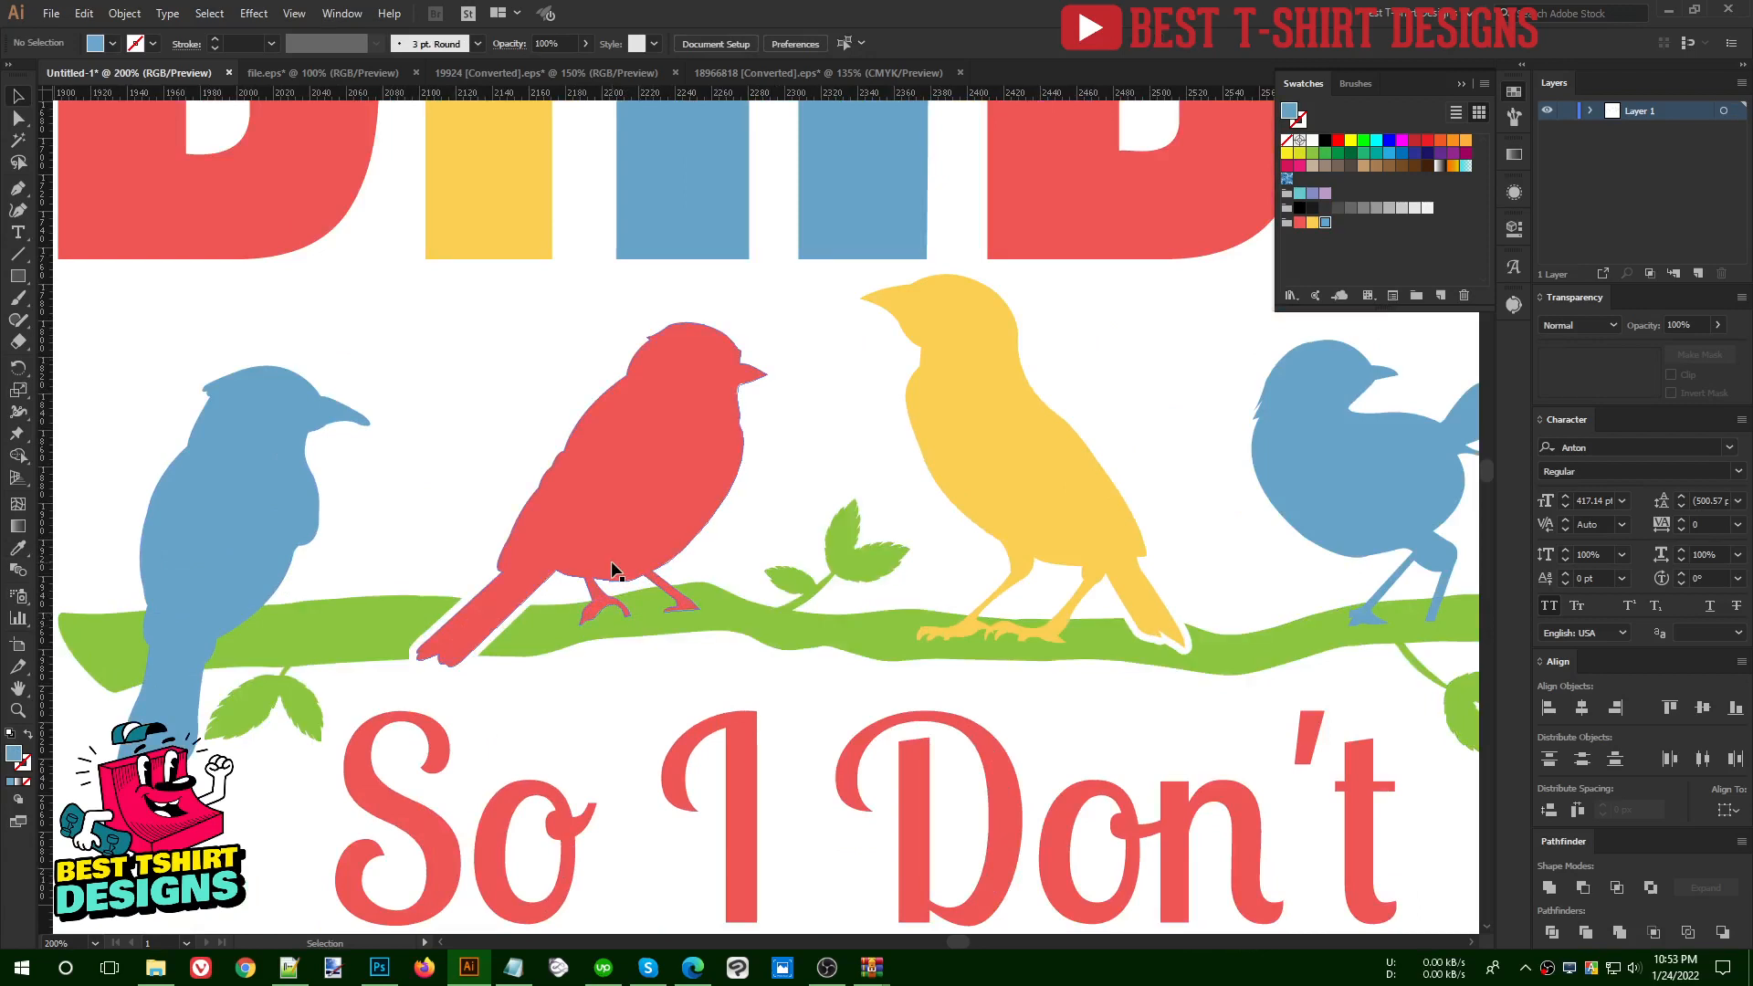
pyautogui.click(648, 622)
pyautogui.keyDown('shift'); pyautogui.click(643, 545); pyautogui.keyUp('shift')
pyautogui.hotkey('shift', 'm')
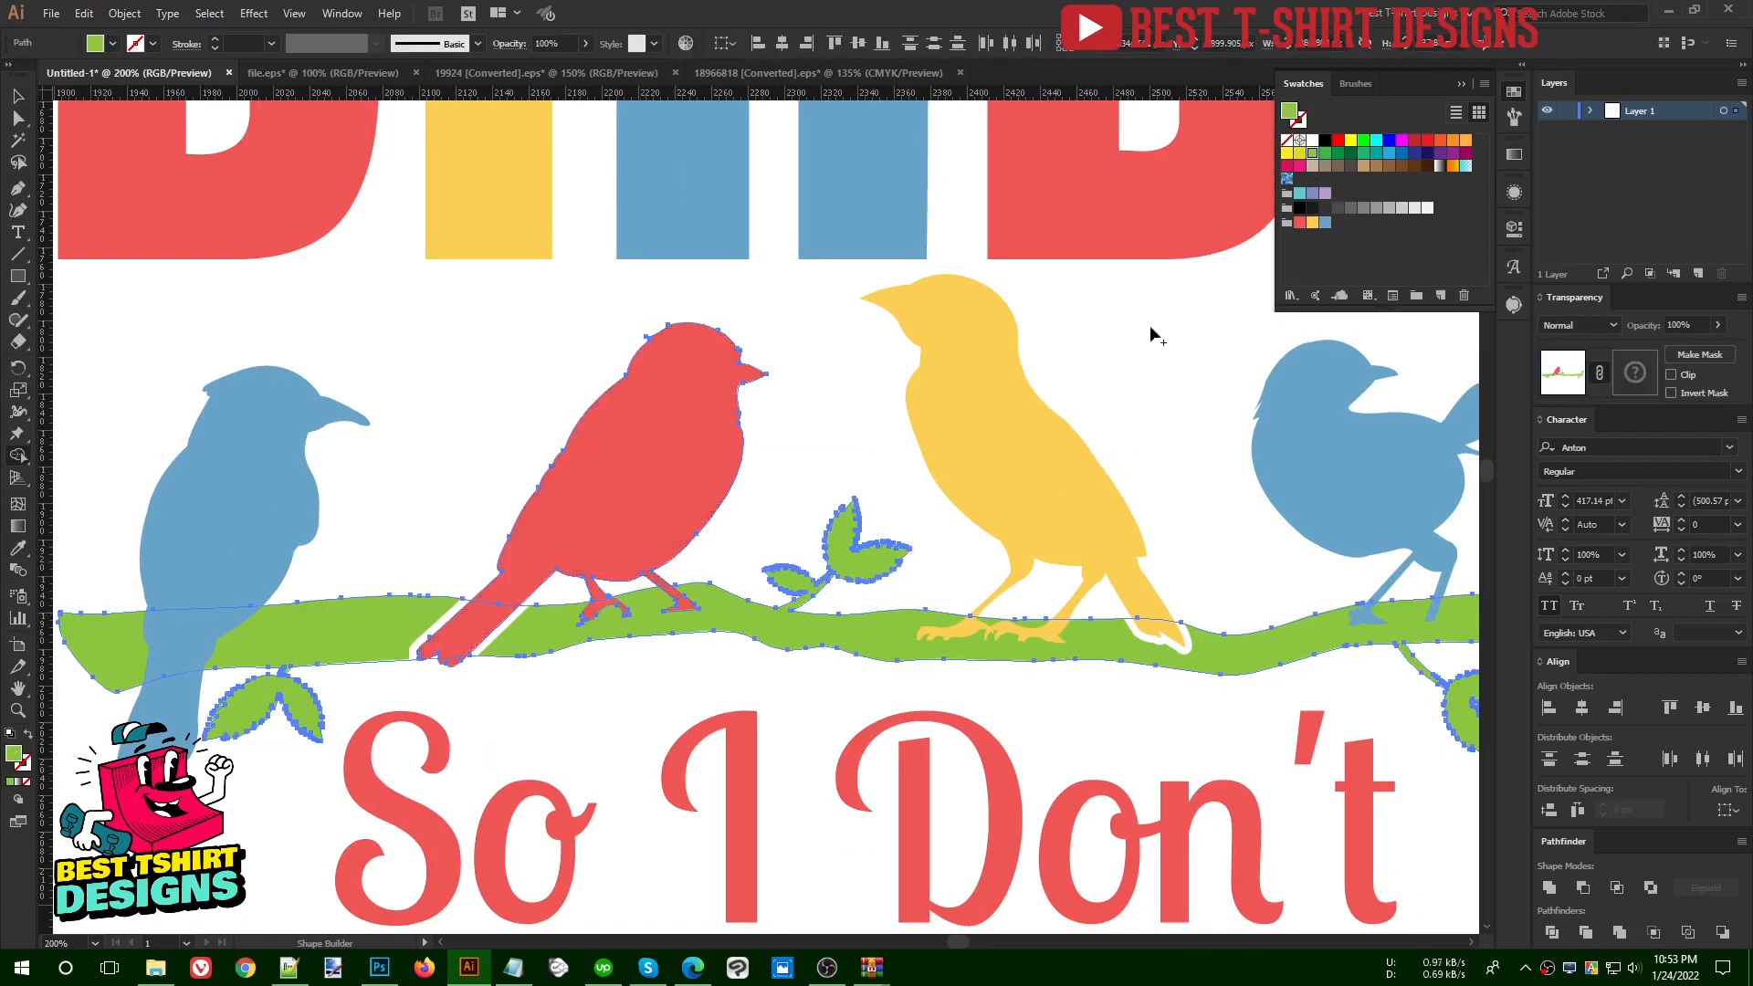
pyautogui.moveTo(721, 609); pyautogui.dragTo(628, 637)
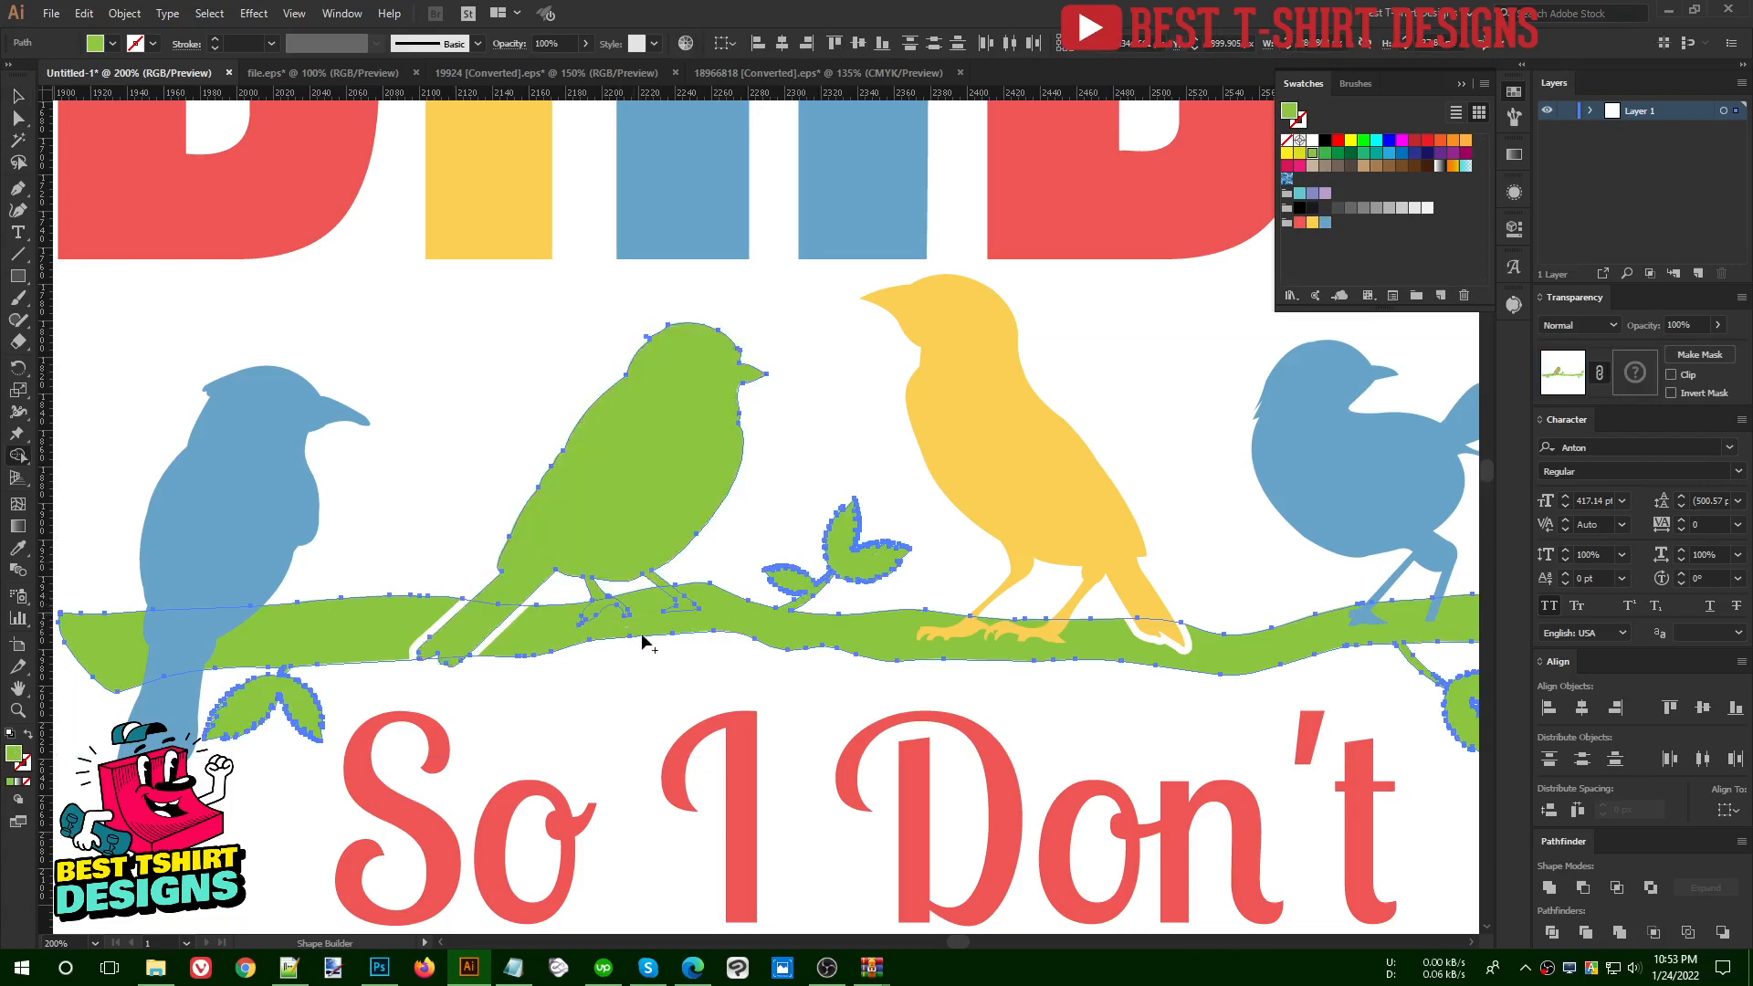
pyautogui.press('v')
pyautogui.click(682, 698)
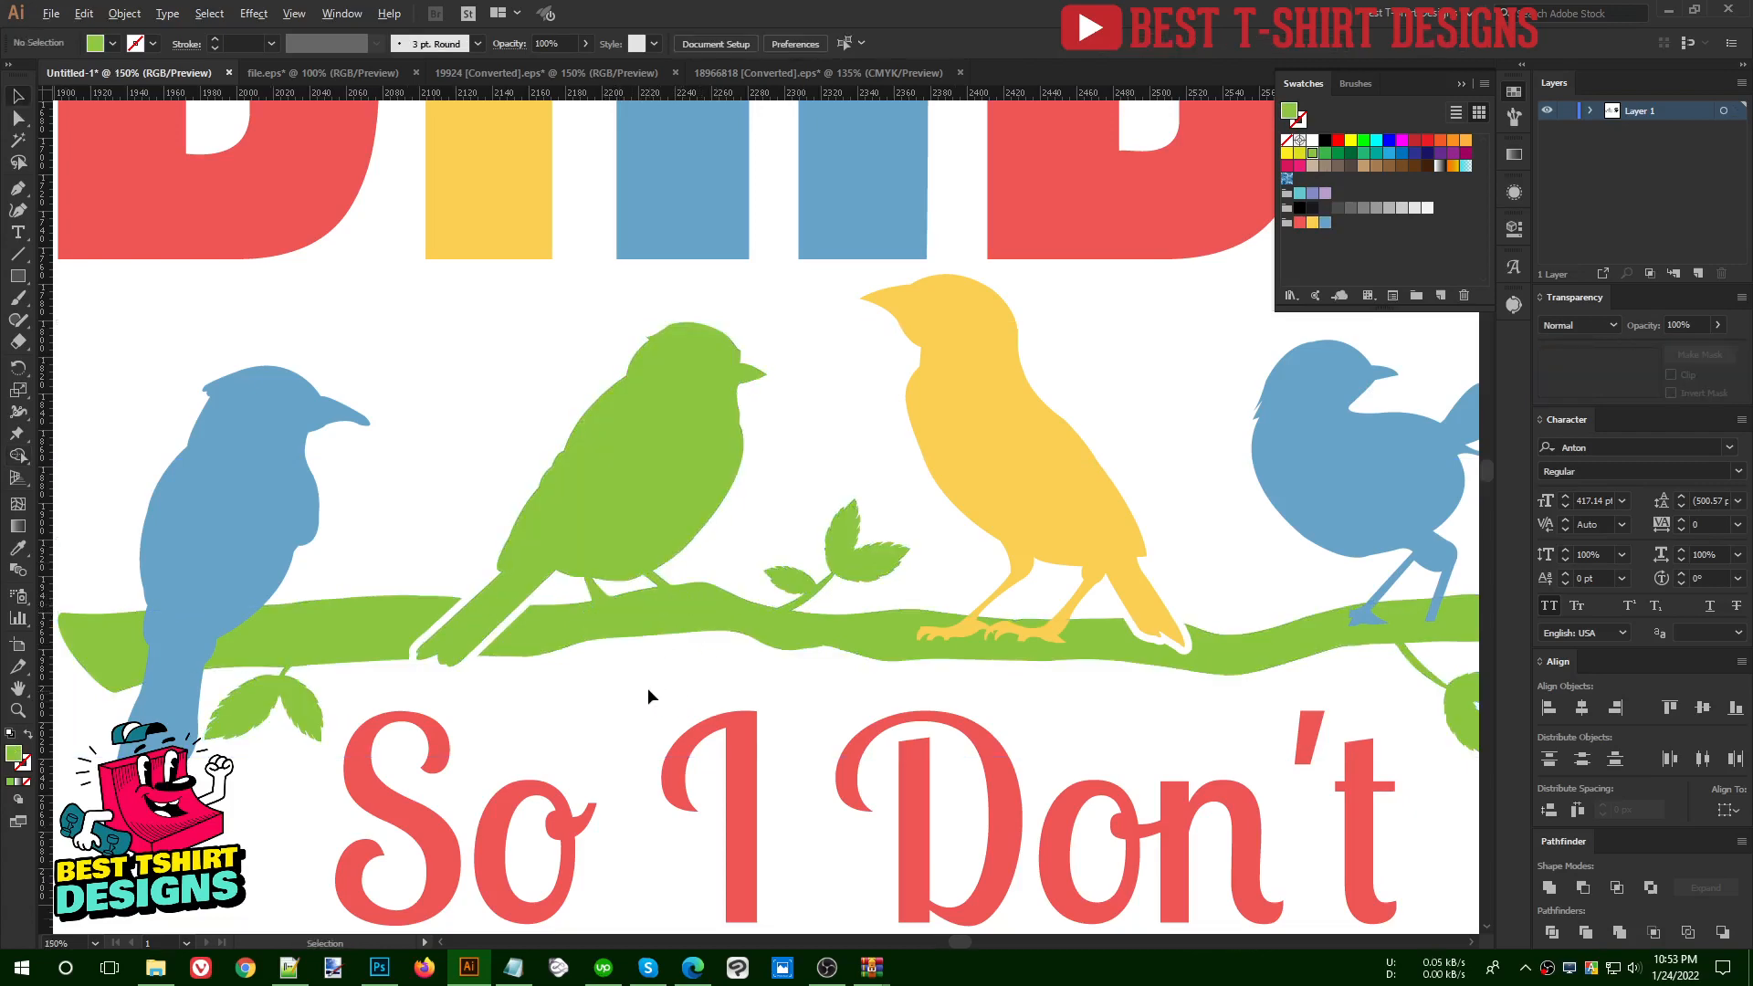
# - Undo the Shape Builder merge of the second bird with the branch and check the restored colours
pyautogui.scroll(-2, 648, 688)
pyautogui.hotkey('ctrl', 'z')
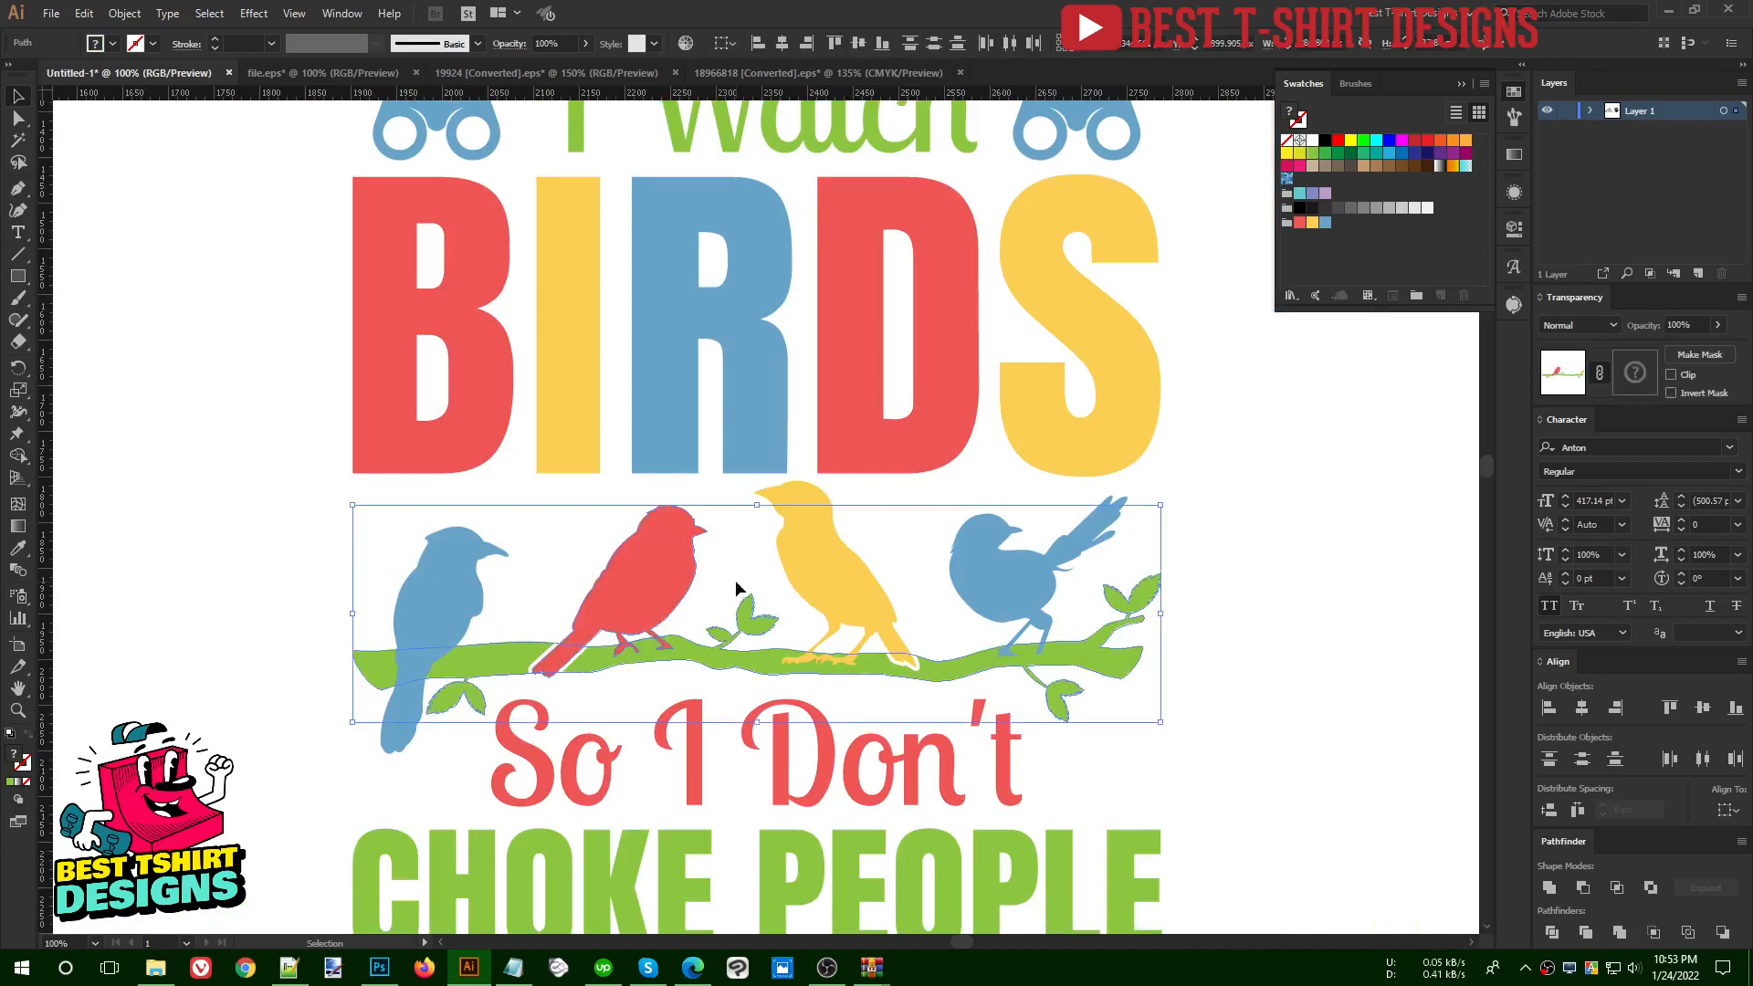
pyautogui.click(736, 579)
pyautogui.scroll(2, 640, 691)
pyautogui.scroll(1, 638, 682)
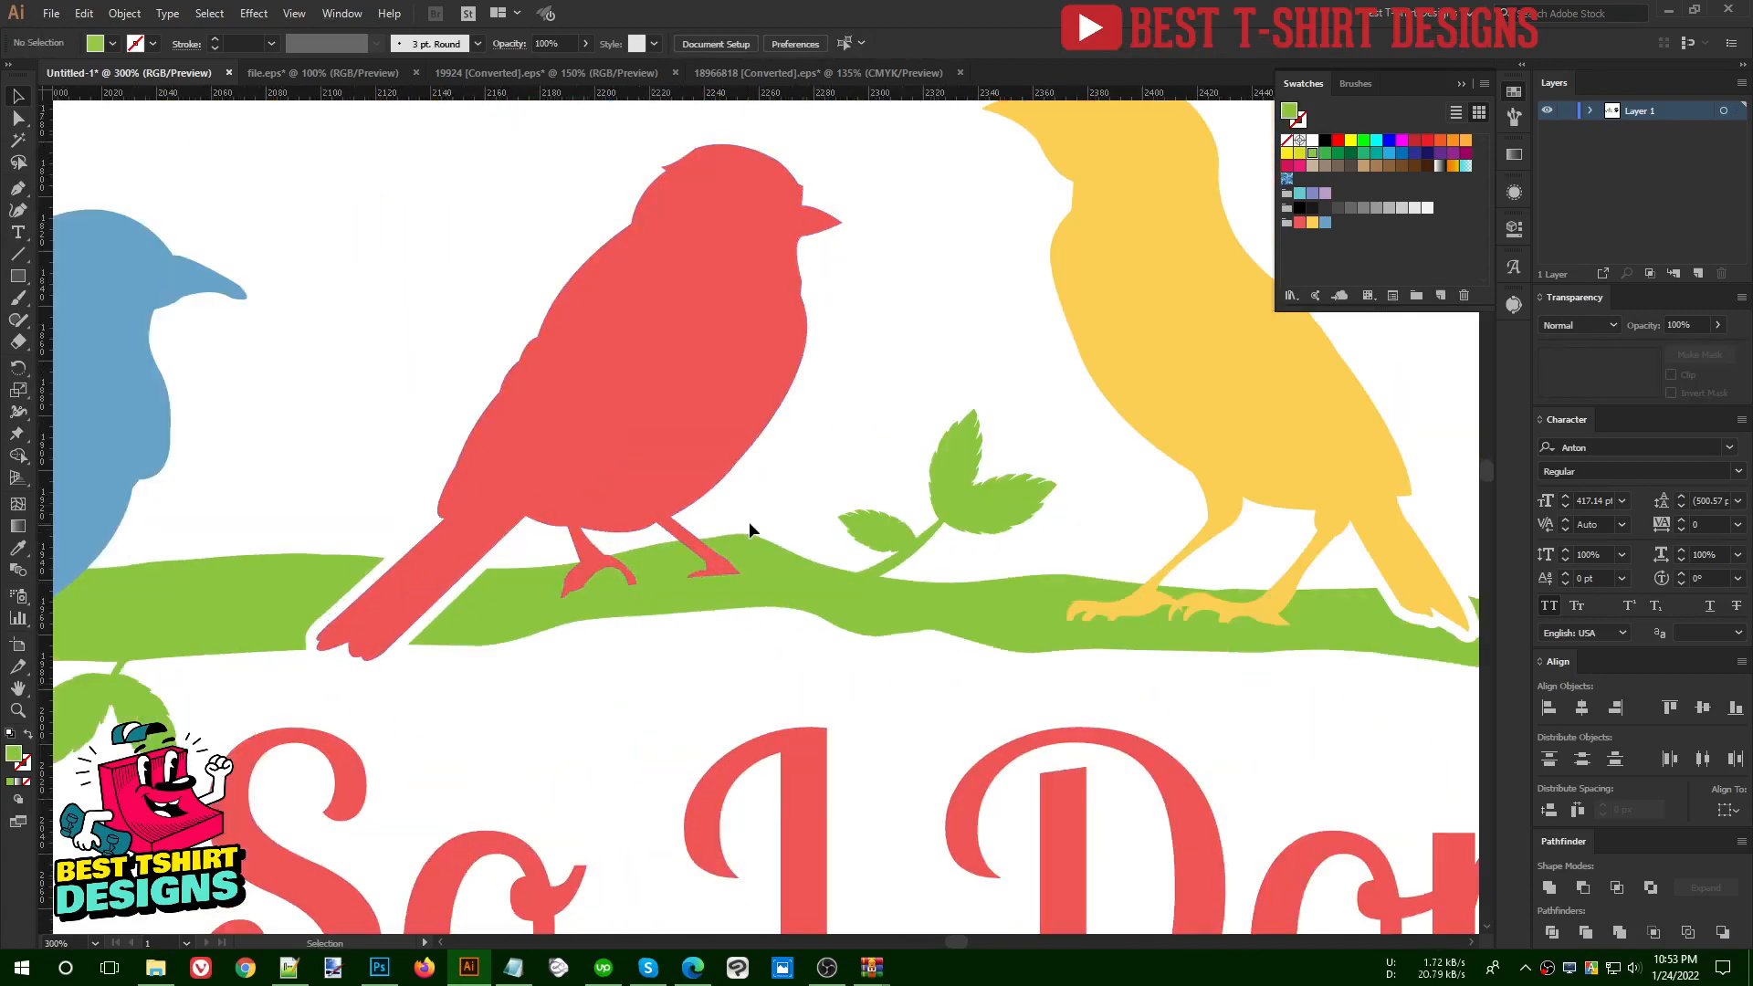
pyautogui.scroll(-2, 587, 615)
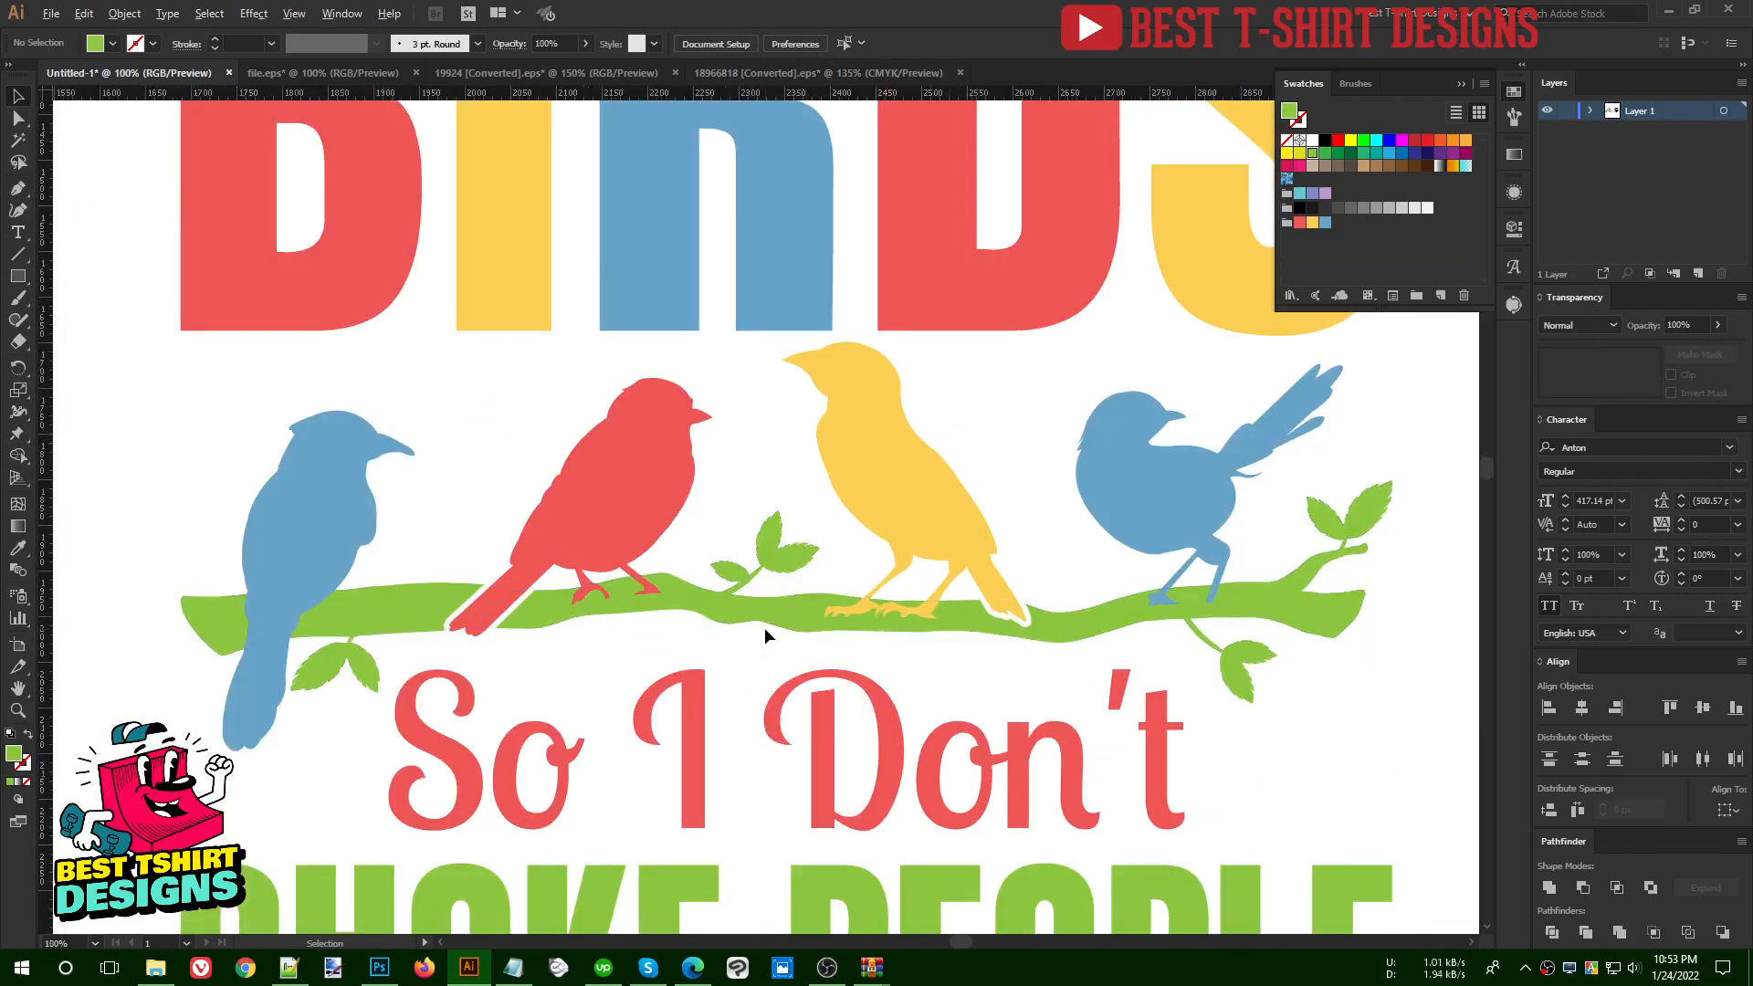
pyautogui.scroll(-1, 748, 640)
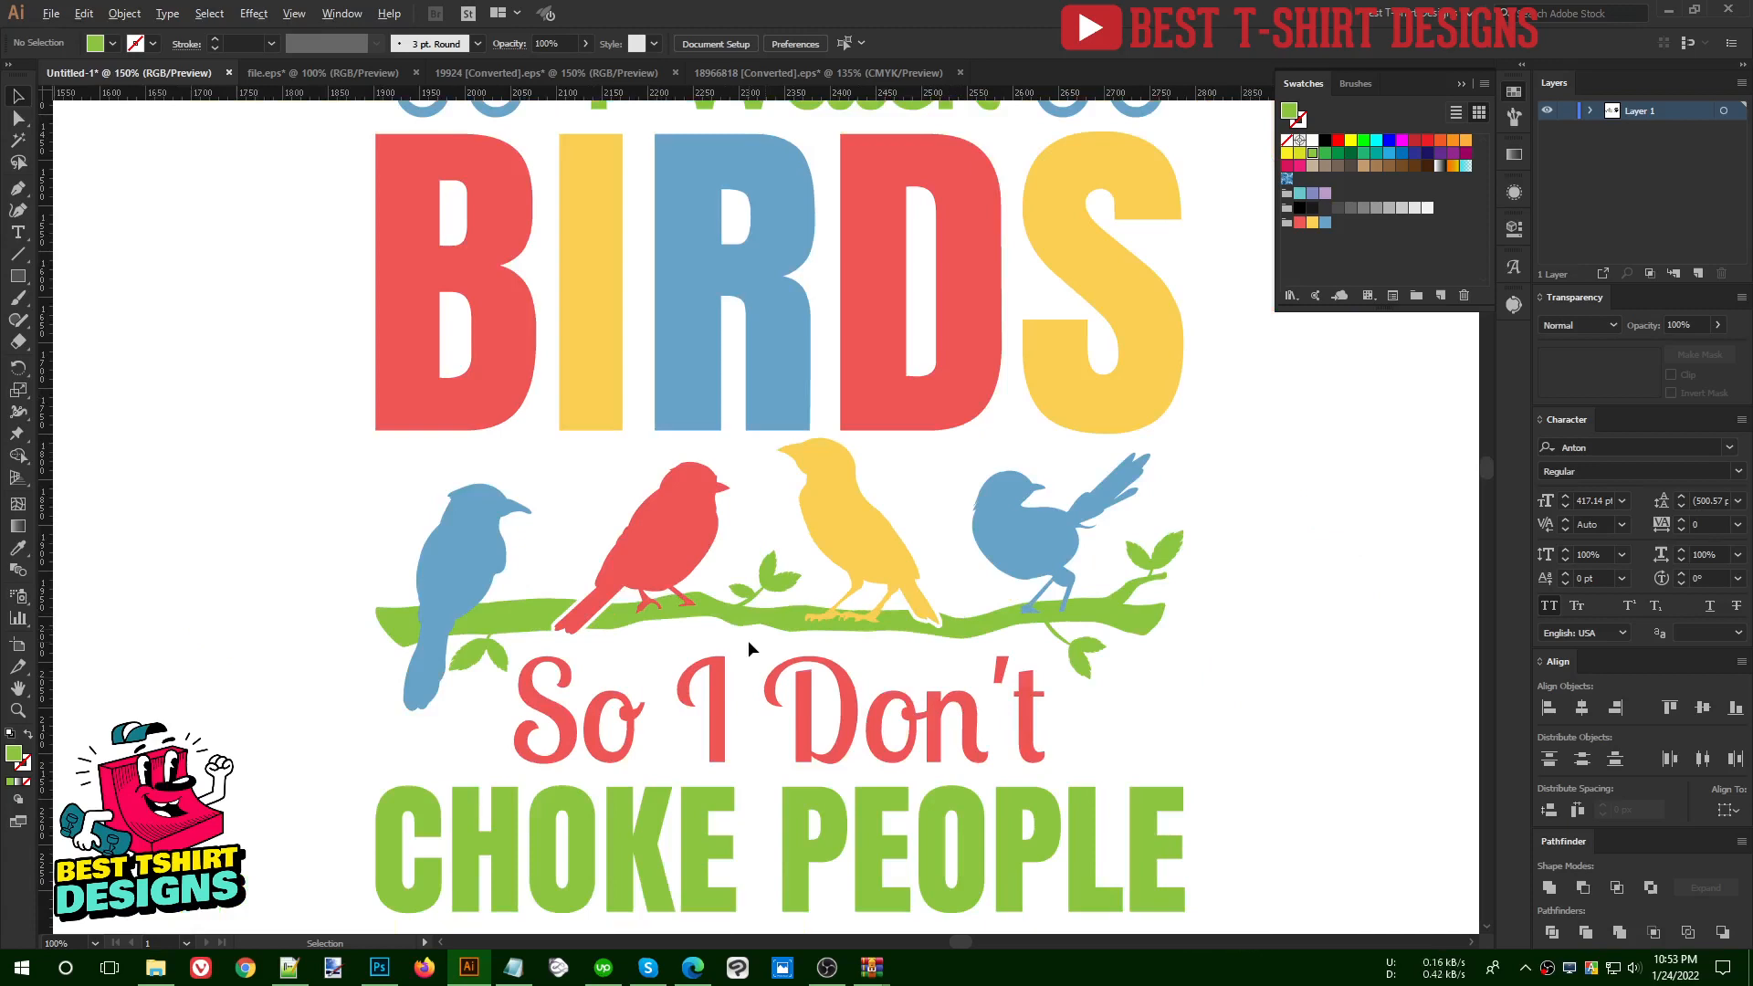
pyautogui.scroll(1, 747, 639)
pyautogui.scroll(1, 1405, 624)
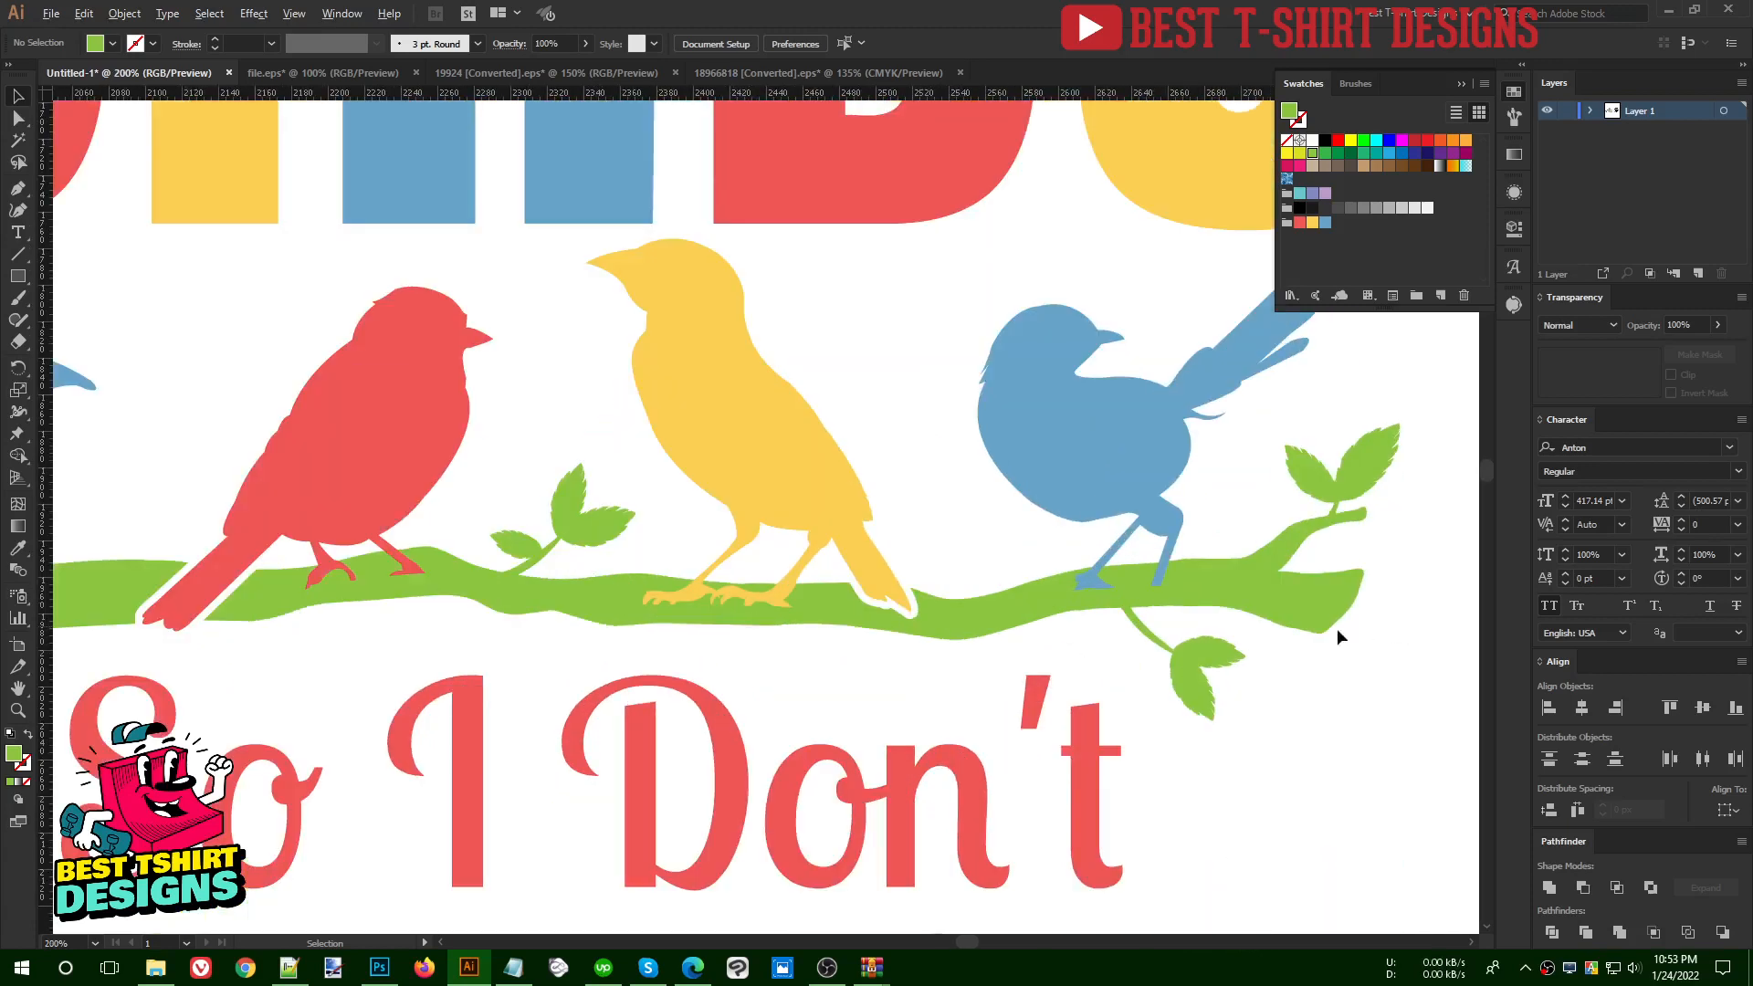
# - Merge the second, third and fourth birds with the green branch beneath their feet using the Shape Builder tool
pyautogui.click(1027, 537)
pyautogui.scroll(-1, 1027, 534)
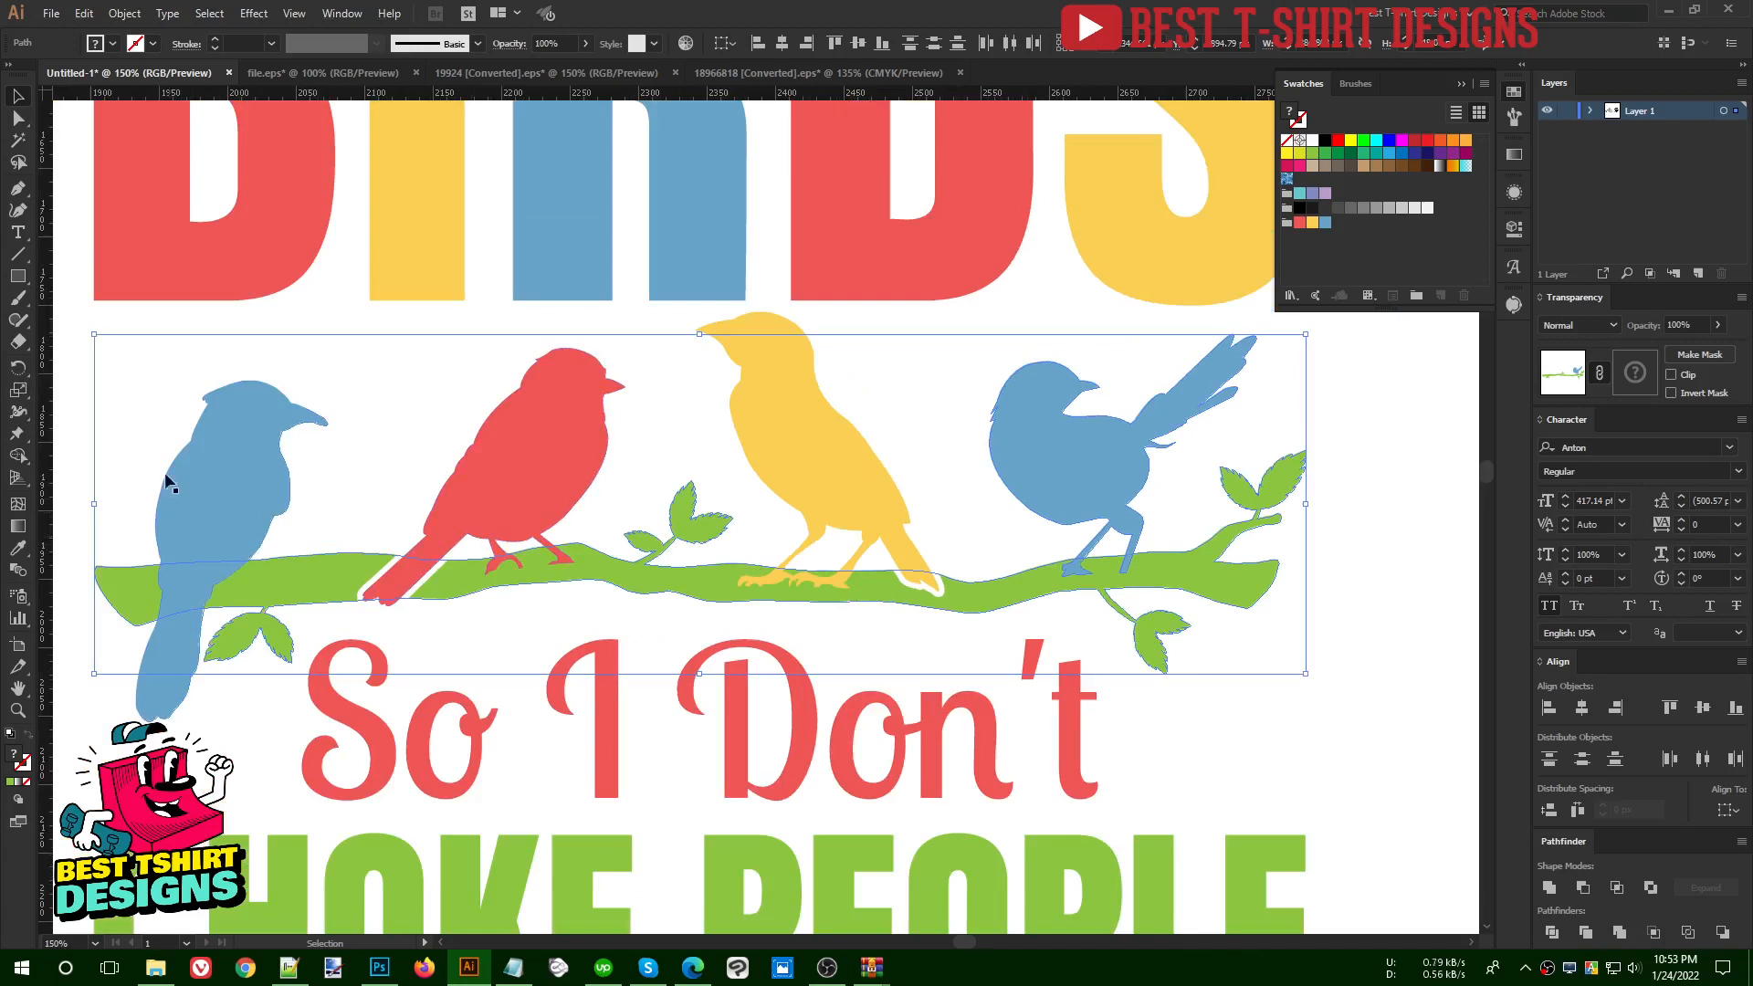
pyautogui.moveTo(81, 450); pyautogui.dragTo(1282, 567)
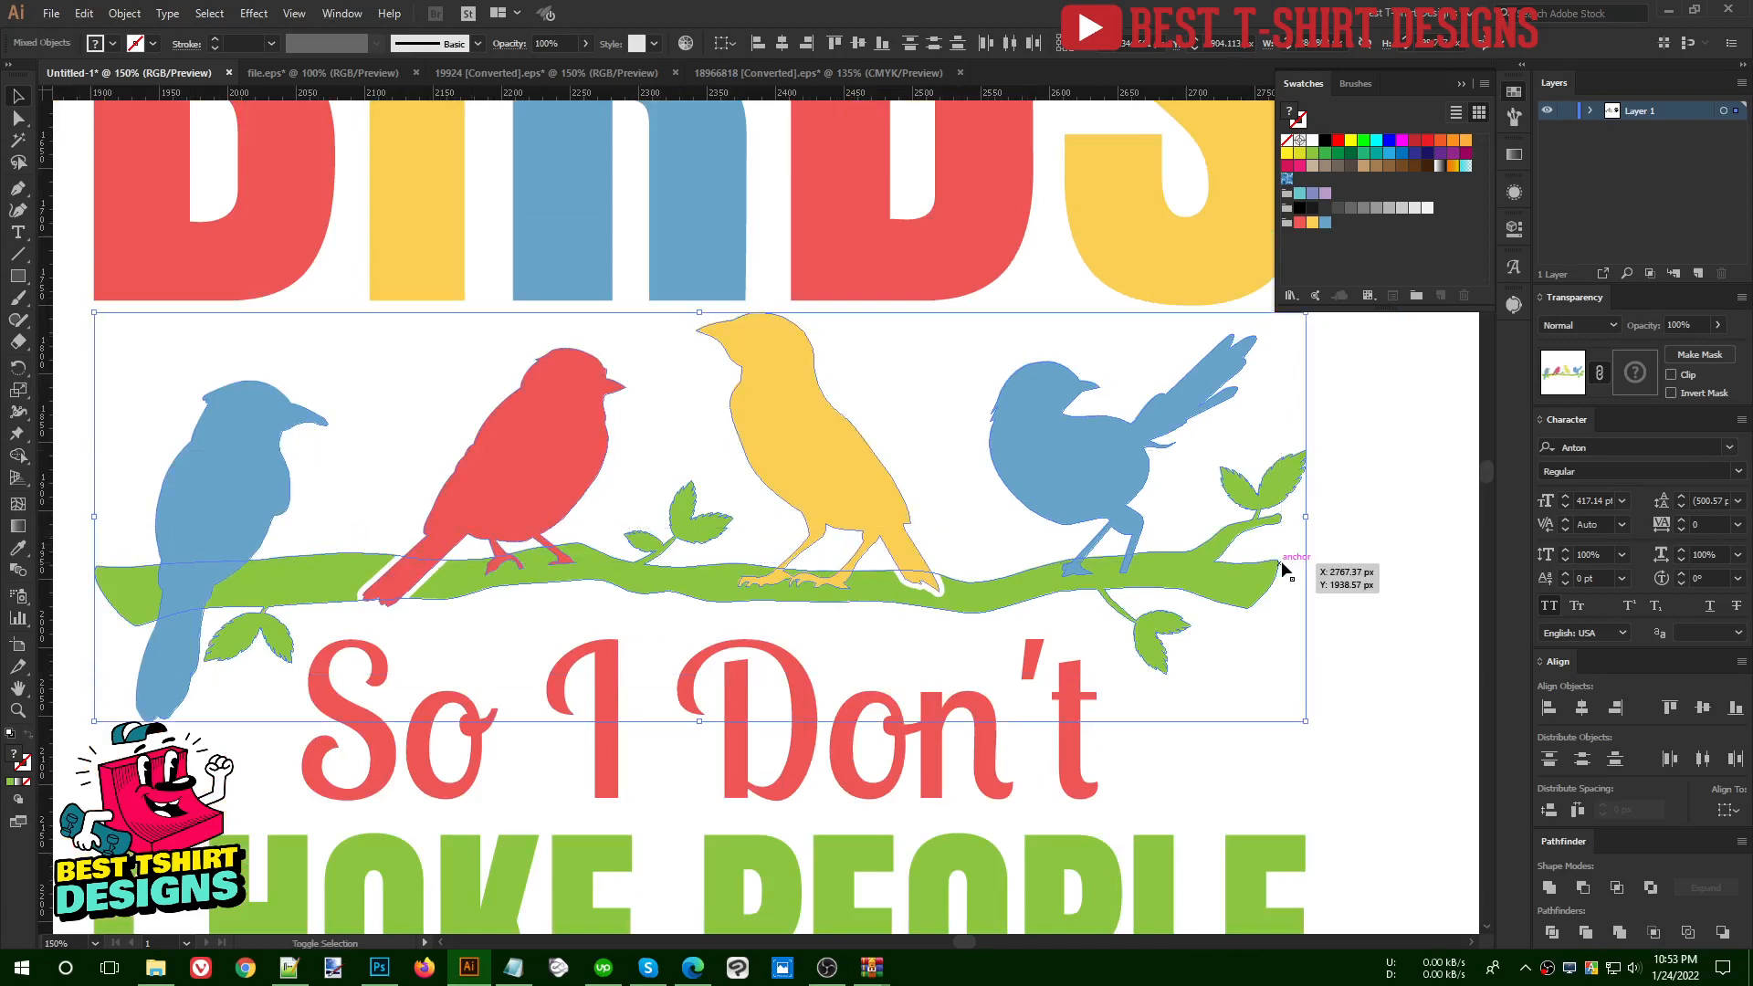
pyautogui.hotkey('shift', 'm')
pyautogui.moveTo(1153, 577); pyautogui.dragTo(1074, 572)
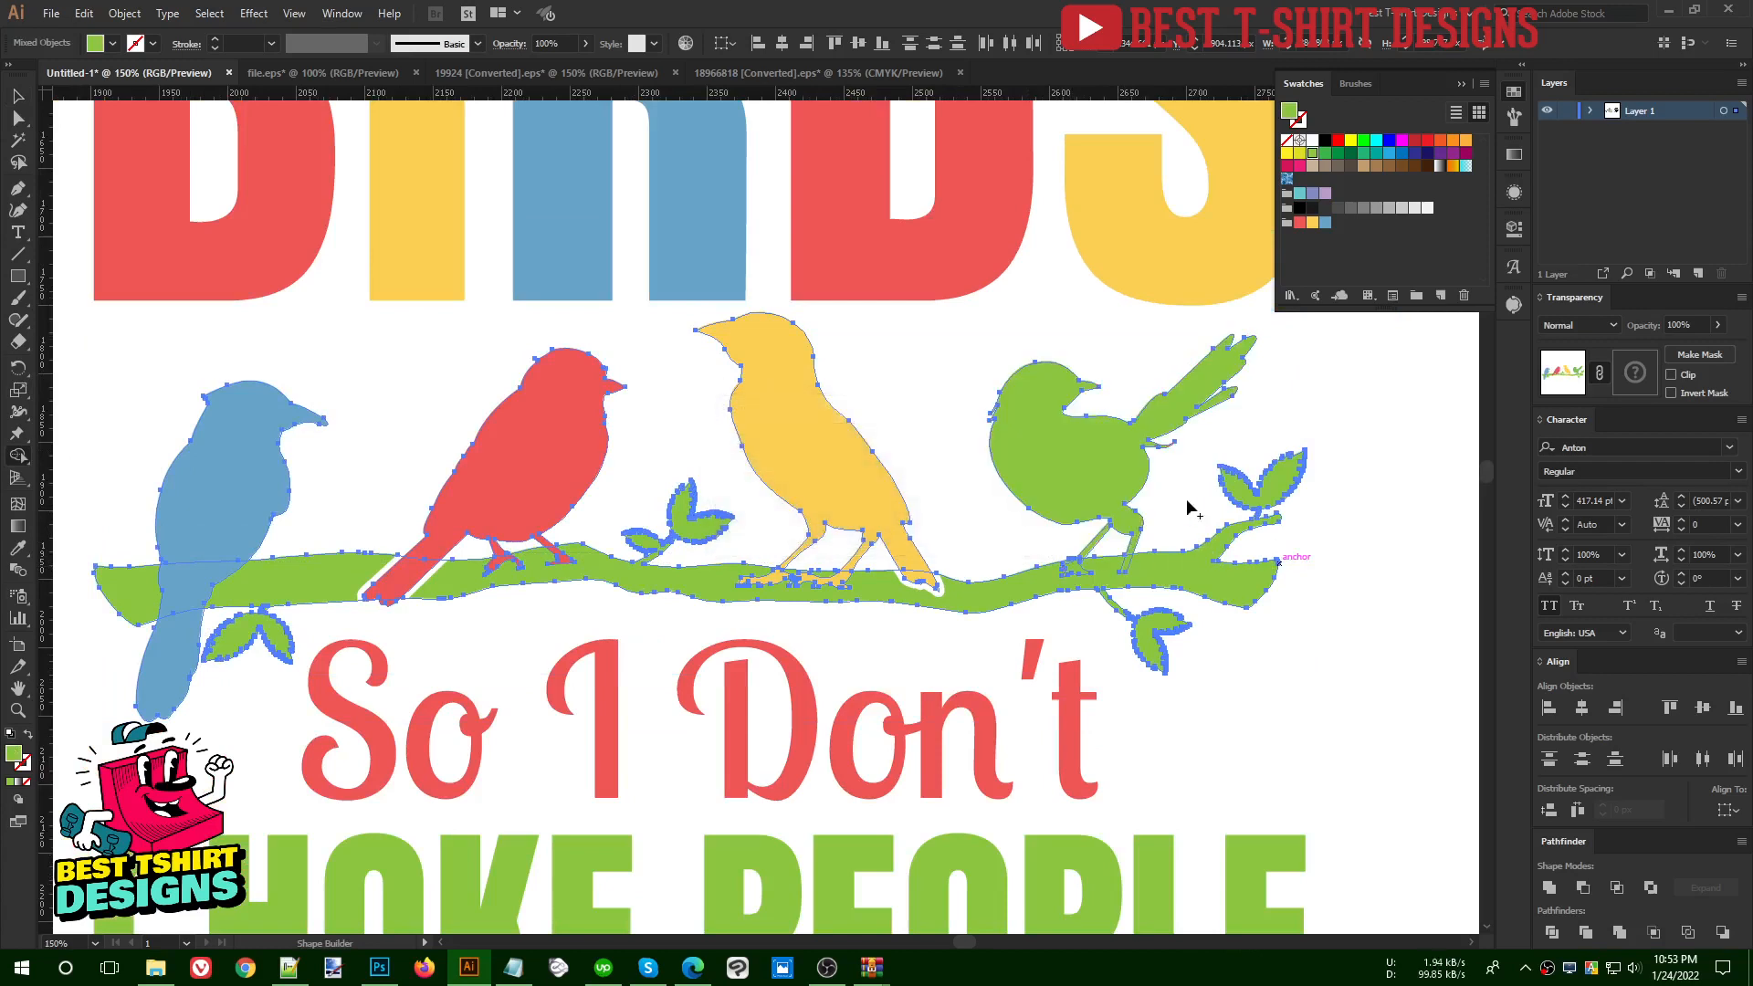
pyautogui.moveTo(855, 598); pyautogui.dragTo(776, 585)
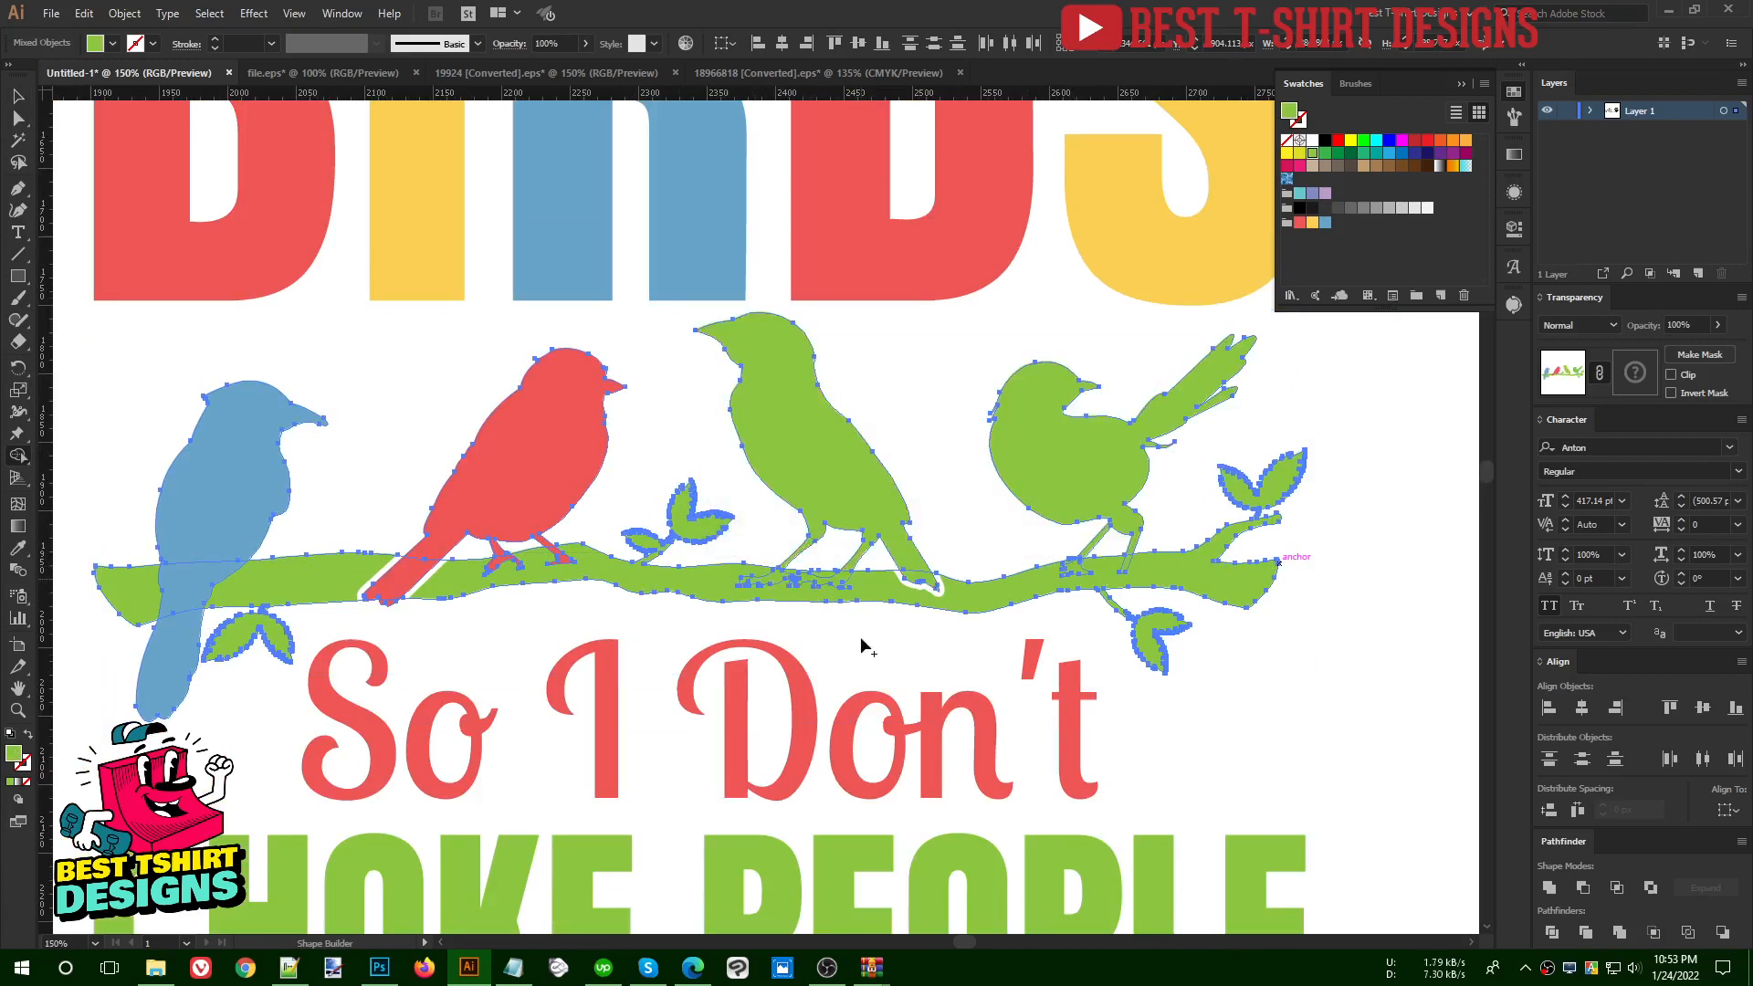
pyautogui.moveTo(567, 565); pyautogui.dragTo(485, 587)
pyautogui.press('v')
pyautogui.click(530, 635)
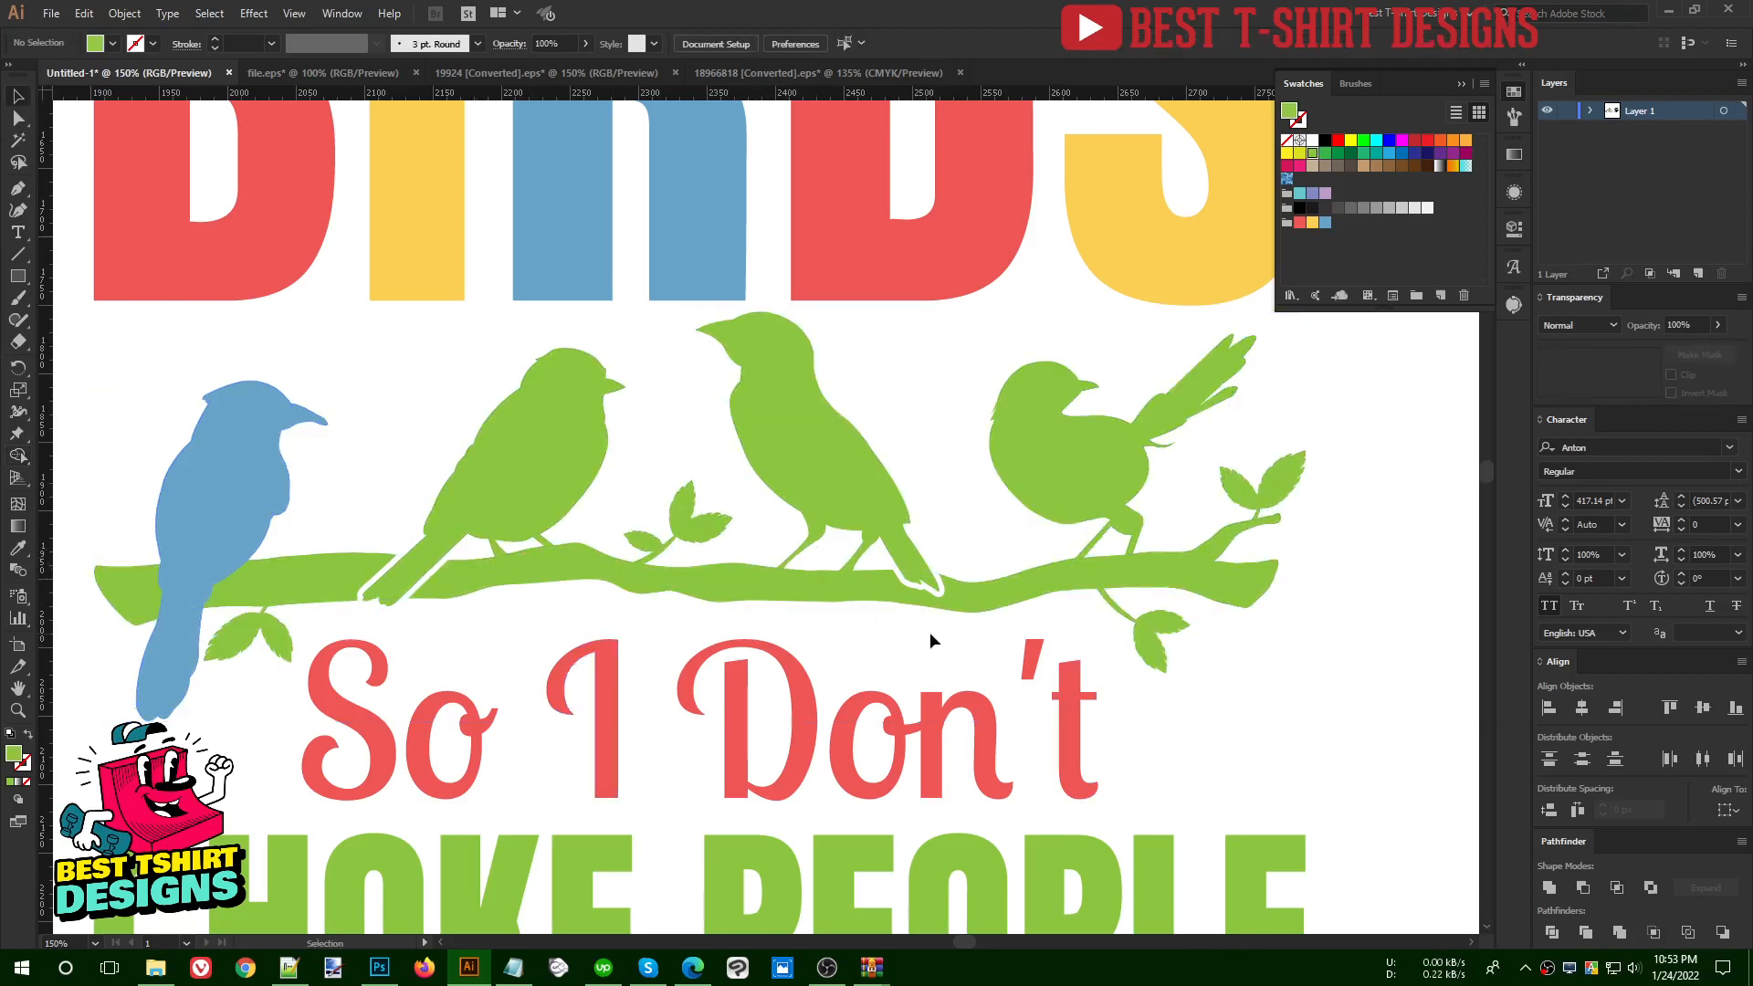
# - Fill the fourth bird, the one with the raised tail, with the palette's red
pyautogui.scroll(-1, 704, 557)
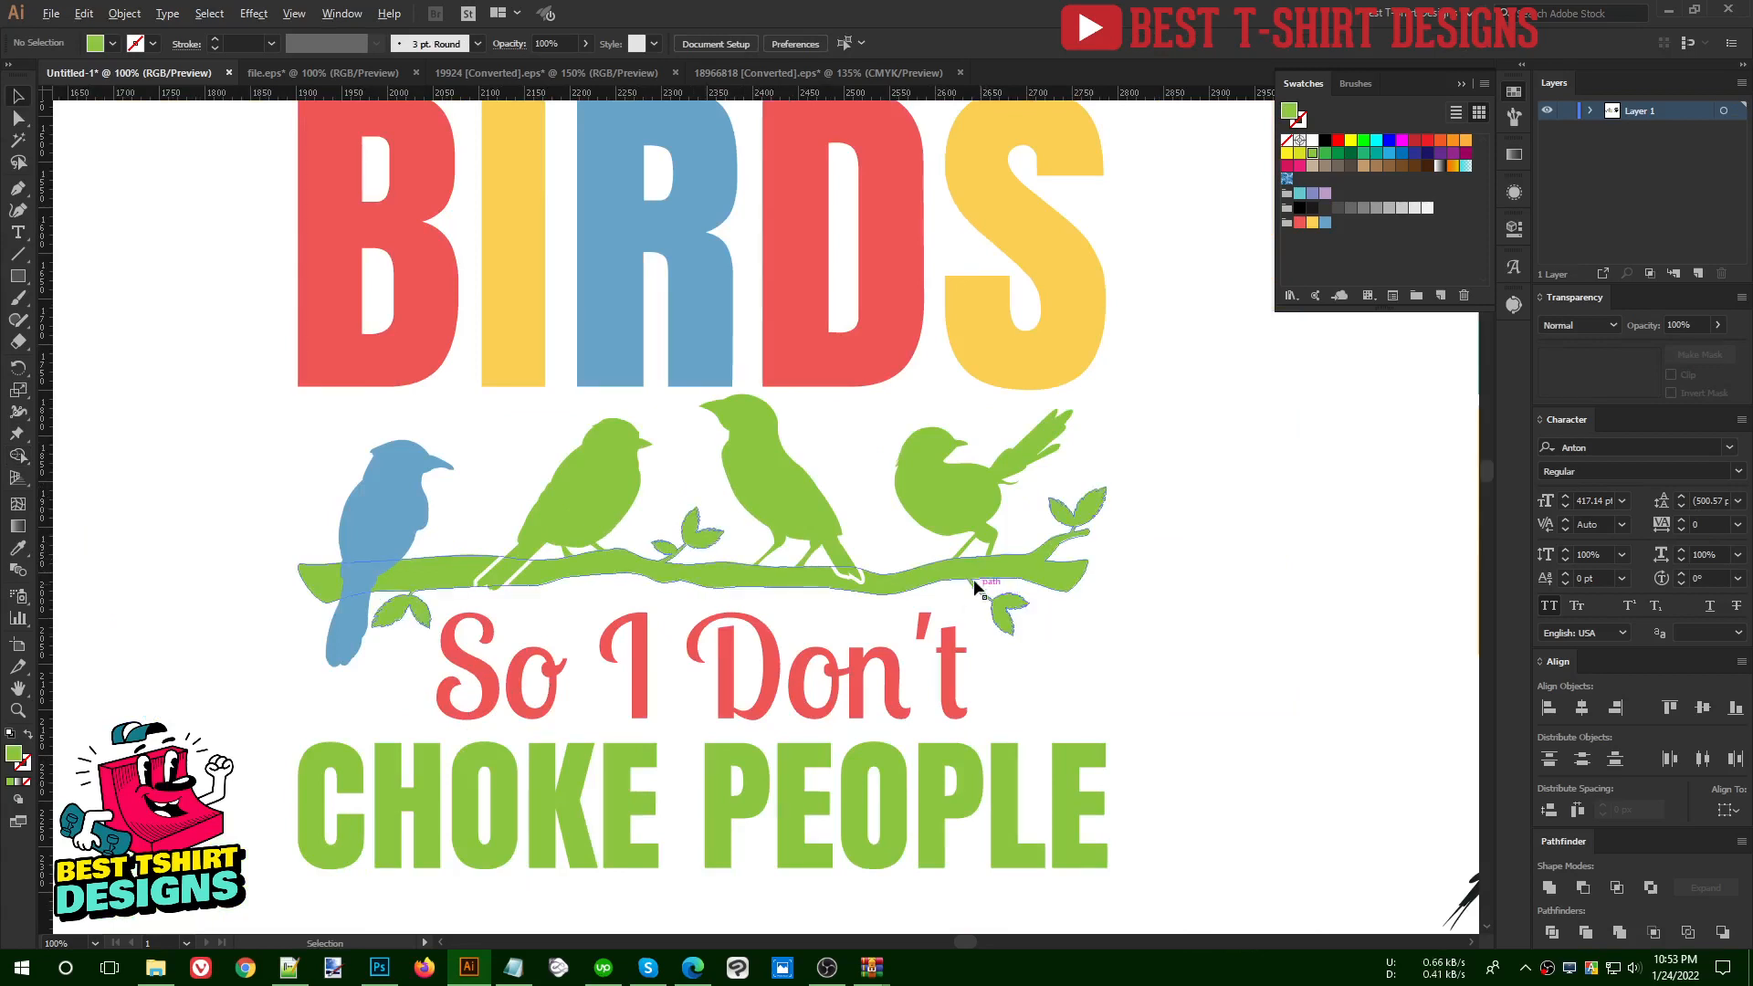
pyautogui.scroll(1, 969, 579)
pyautogui.scroll(-2, 915, 571)
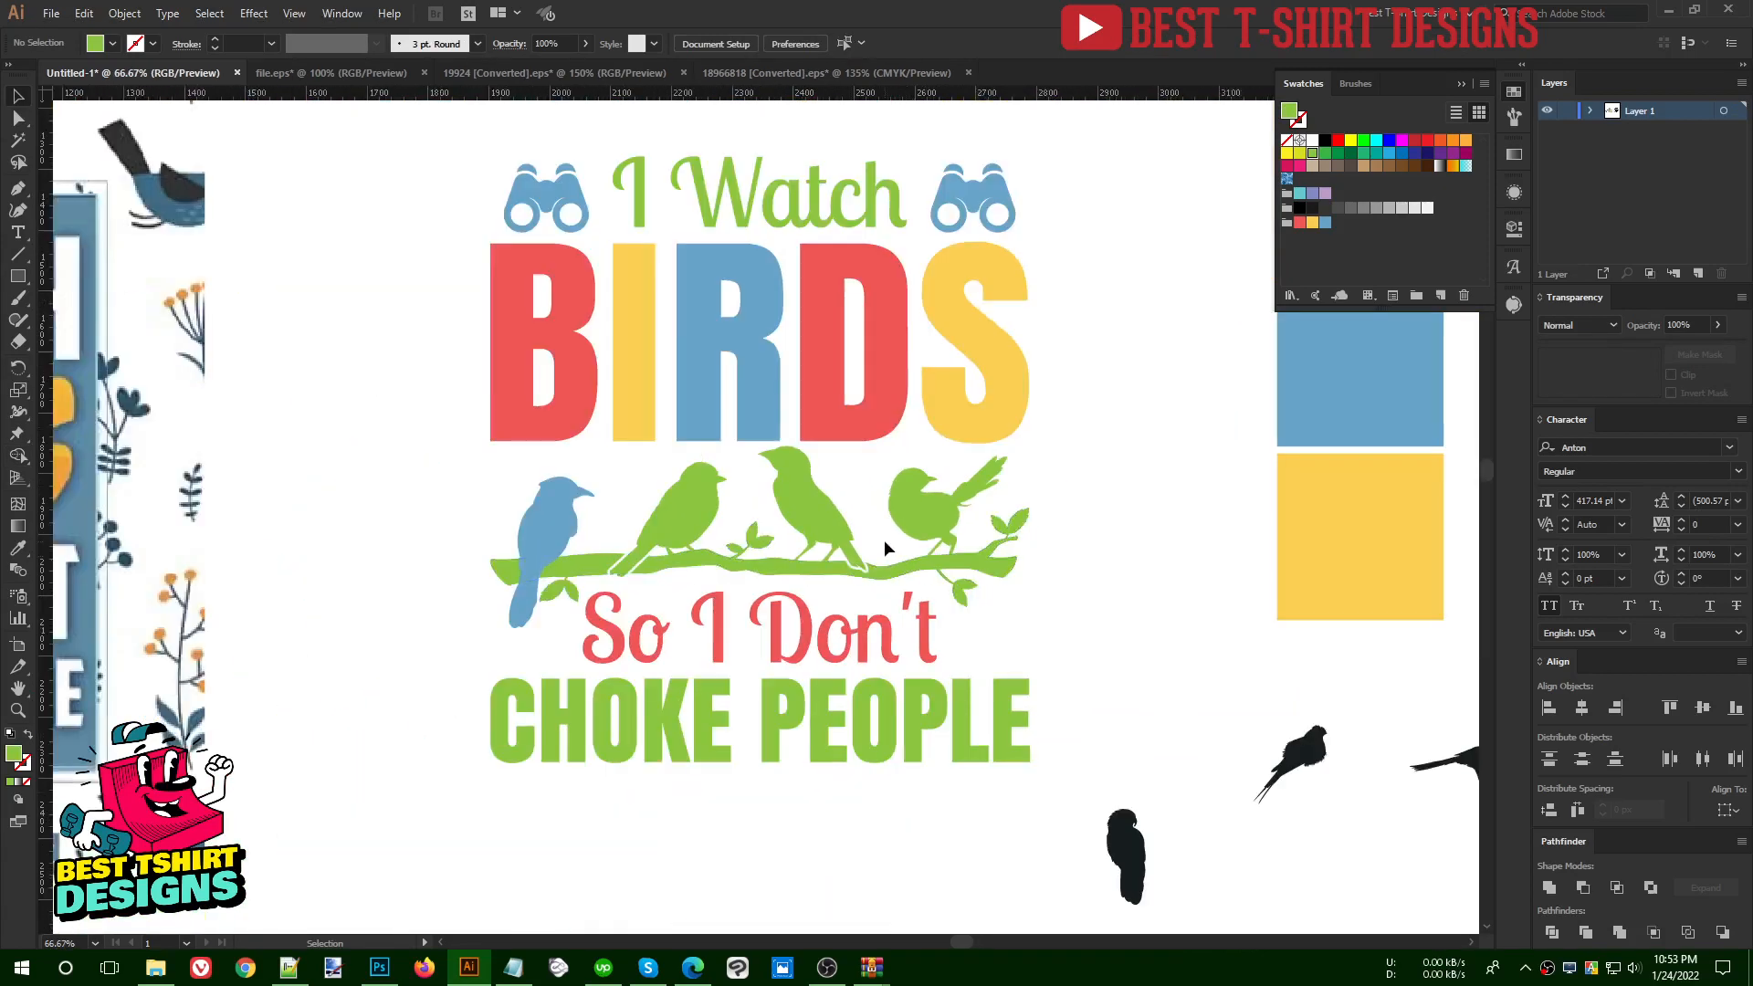
pyautogui.scroll(1, 884, 548)
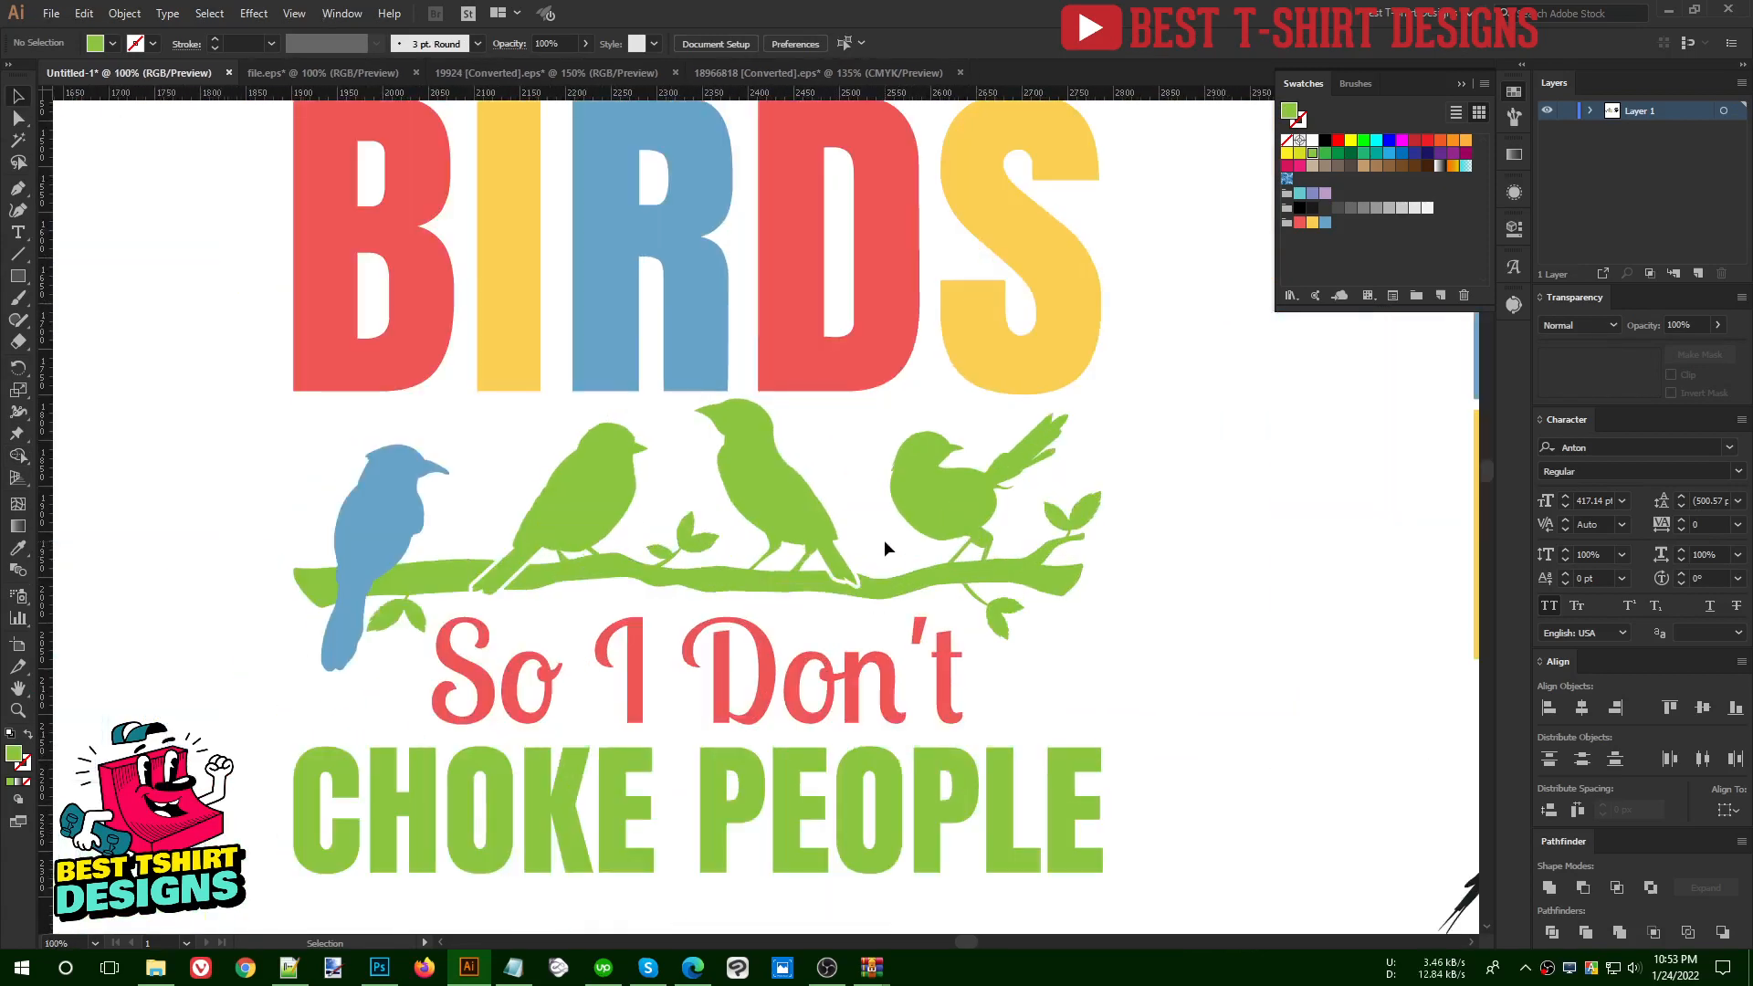
pyautogui.click(926, 504)
pyautogui.scroll(2, 993, 528)
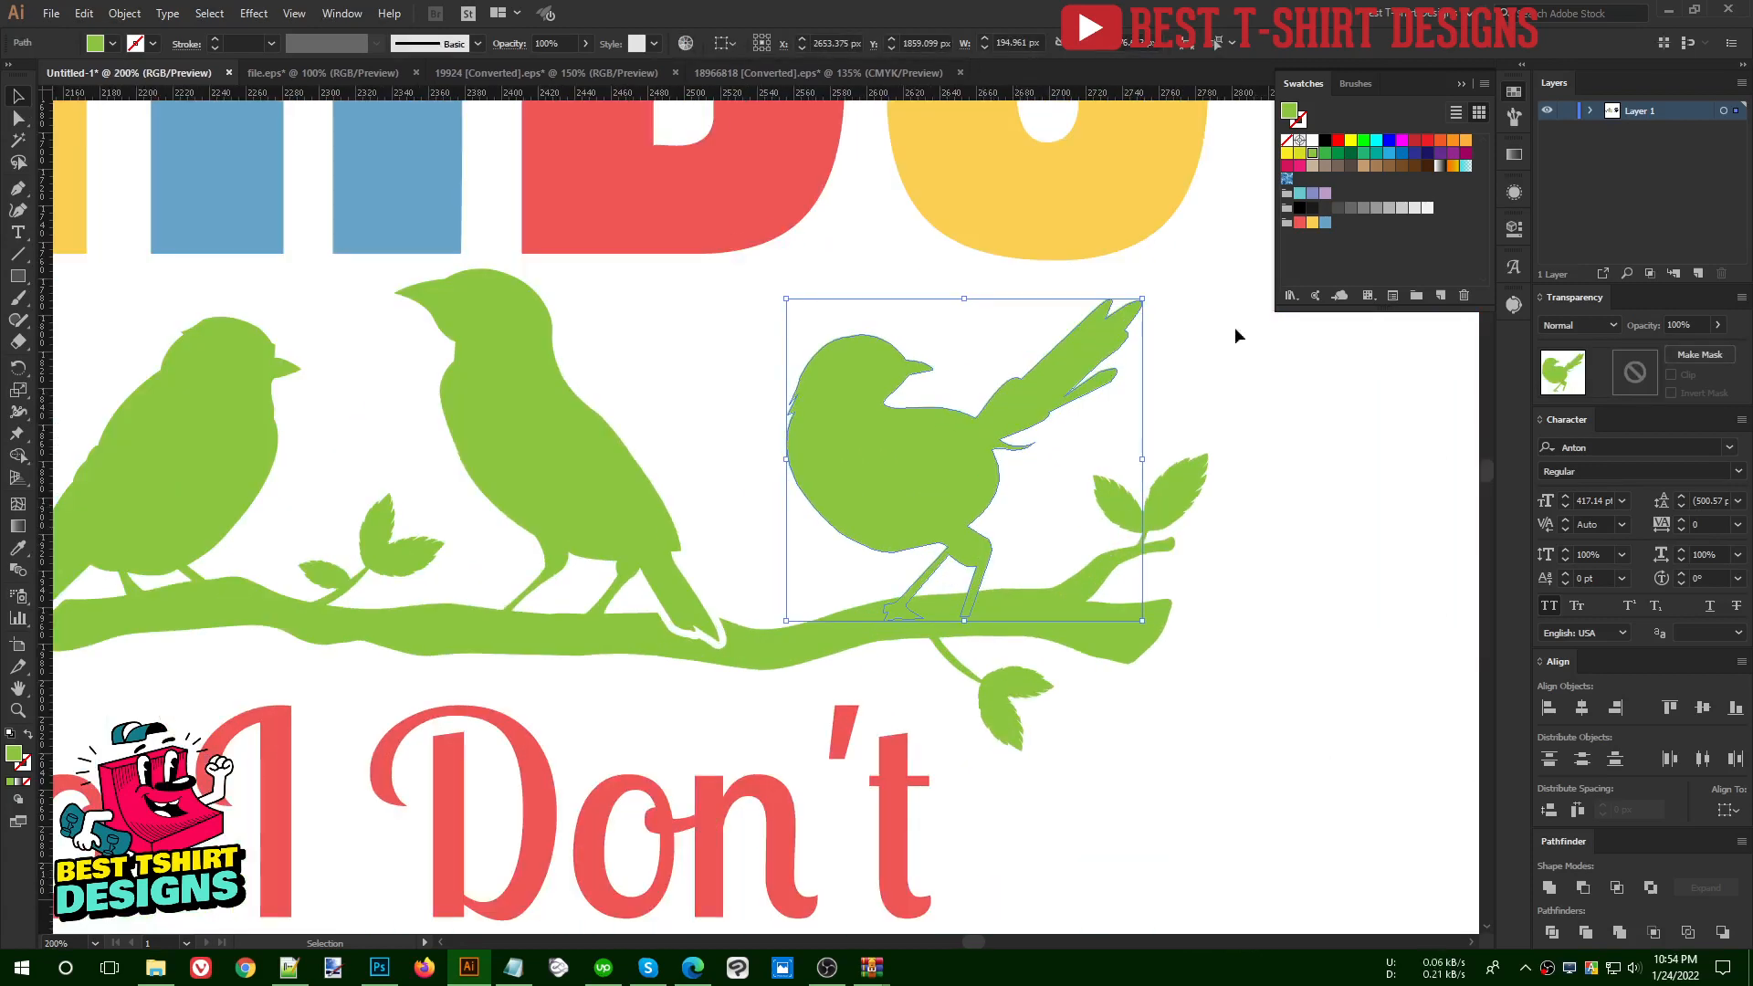
pyautogui.click(1300, 223)
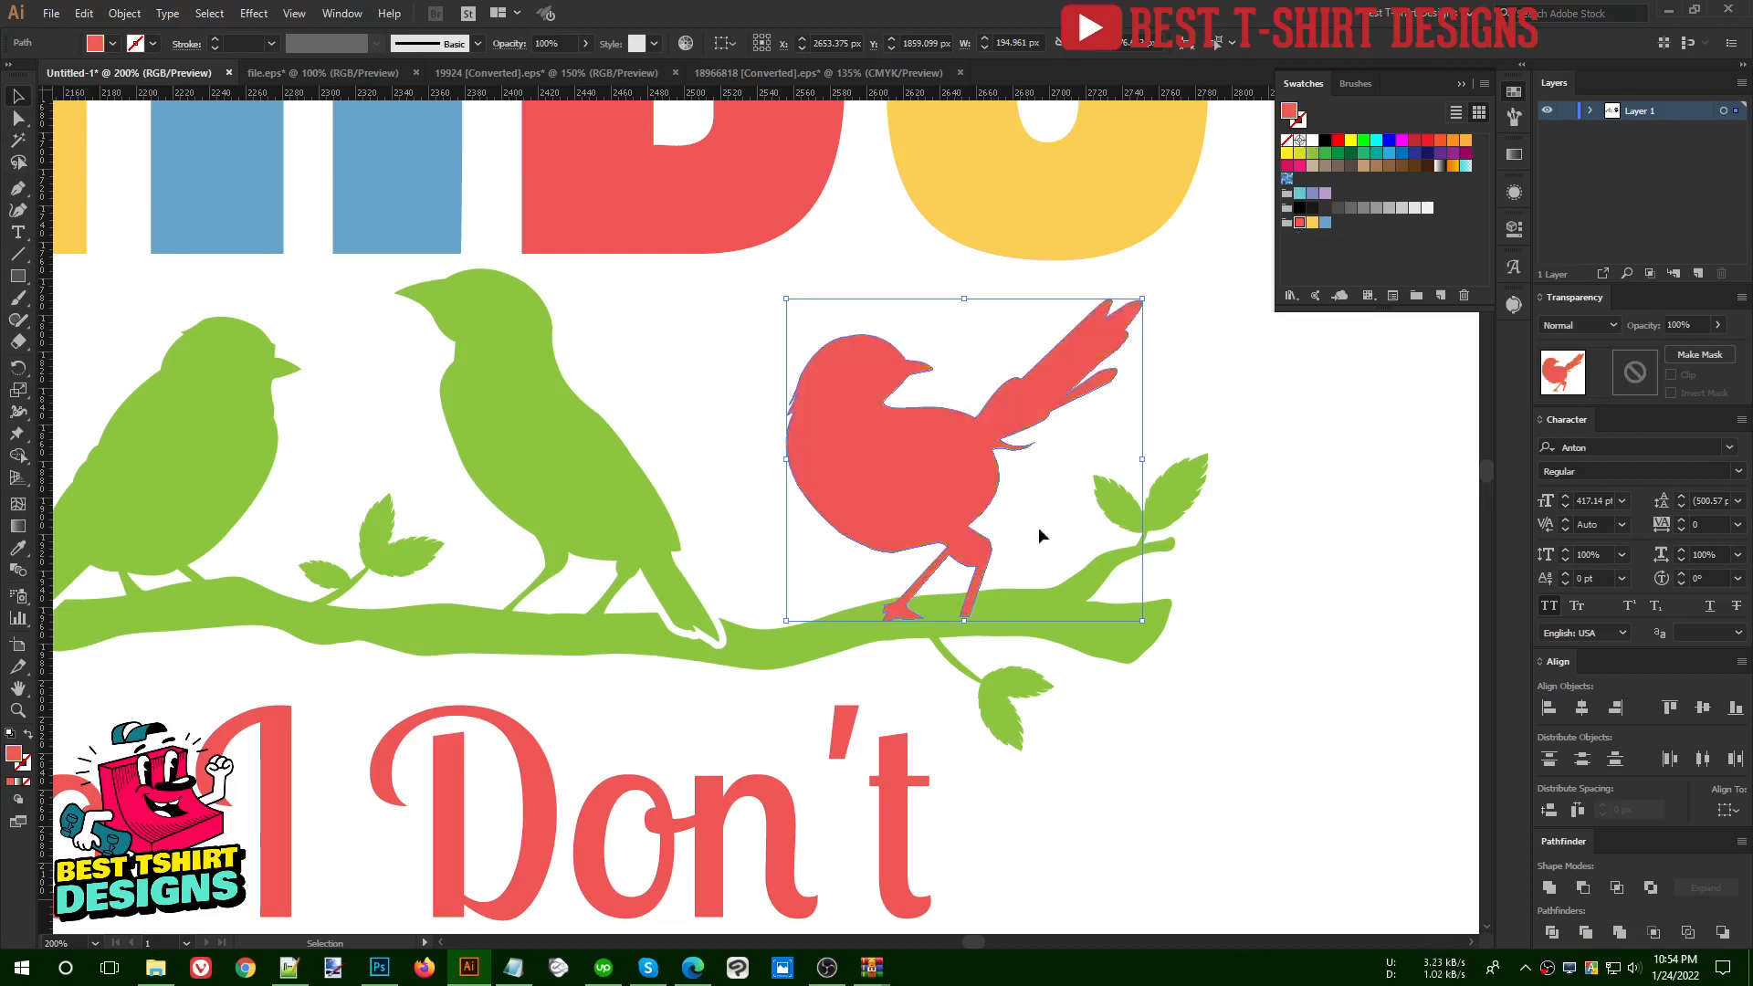
# - Try to merge the fourth bird's feet with the branch using the Shape Builder tool and the green fill
pyautogui.keyDown('shift'); pyautogui.click(1008, 603); pyautogui.keyUp('shift')
pyautogui.hotkey('shift', 'm')
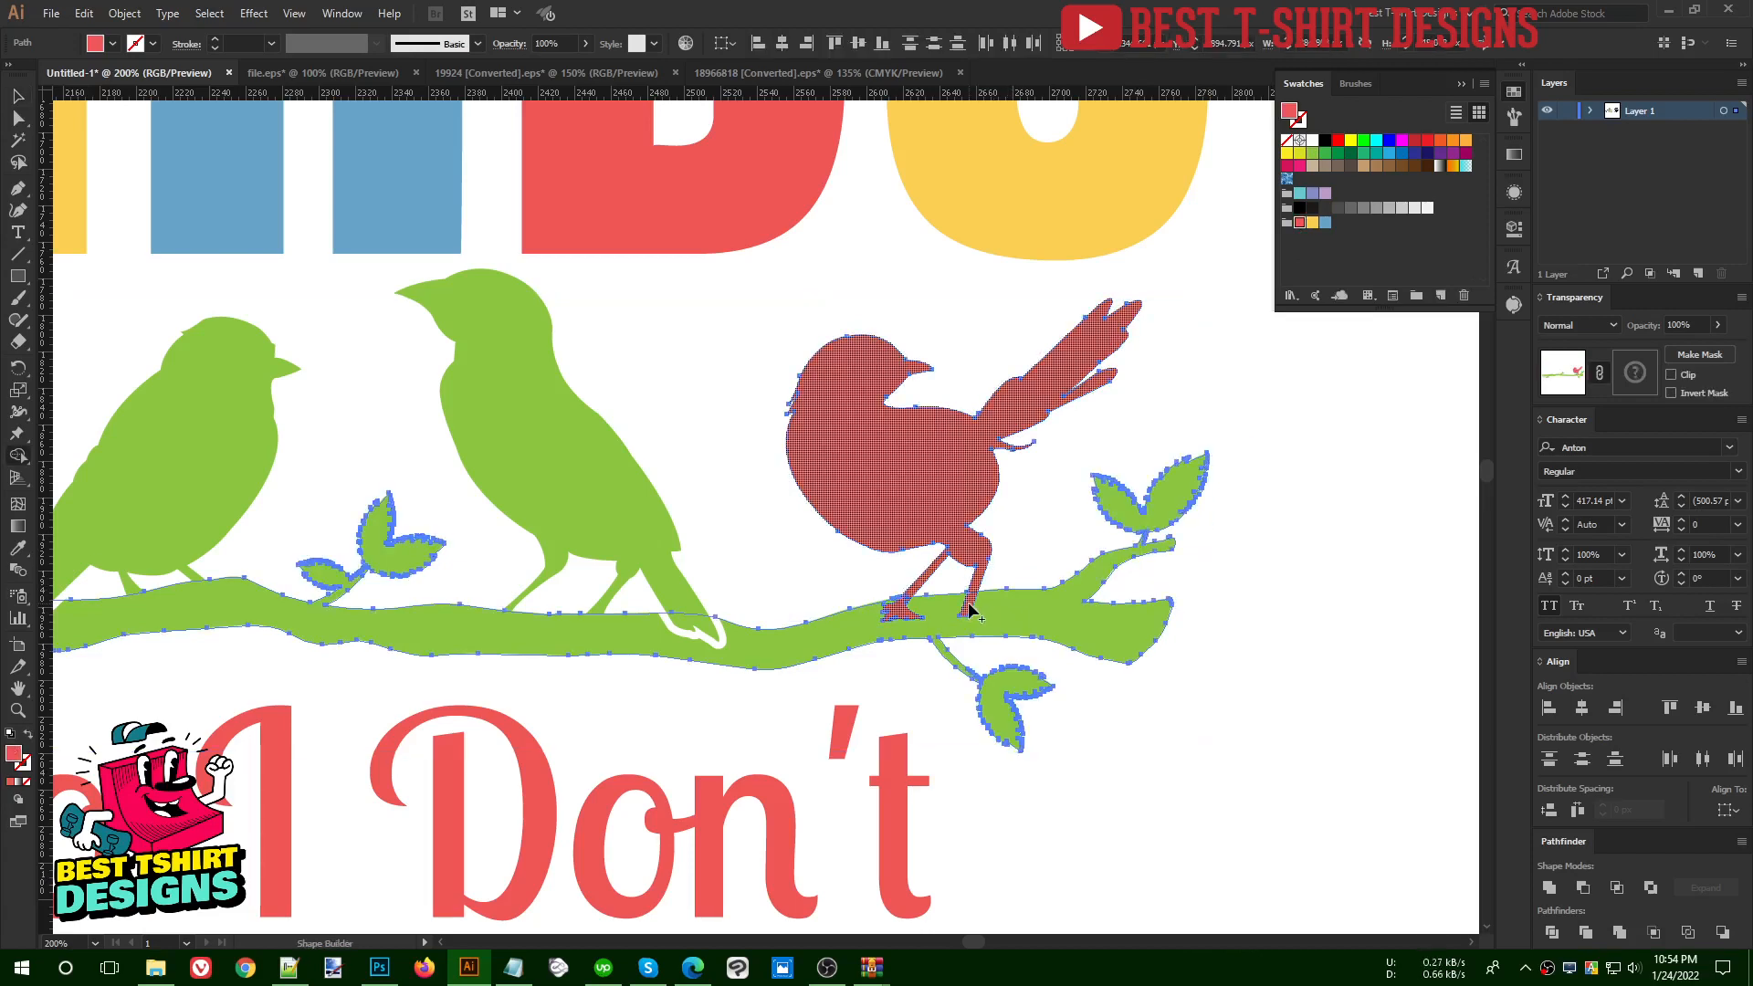
pyautogui.click(1313, 152)
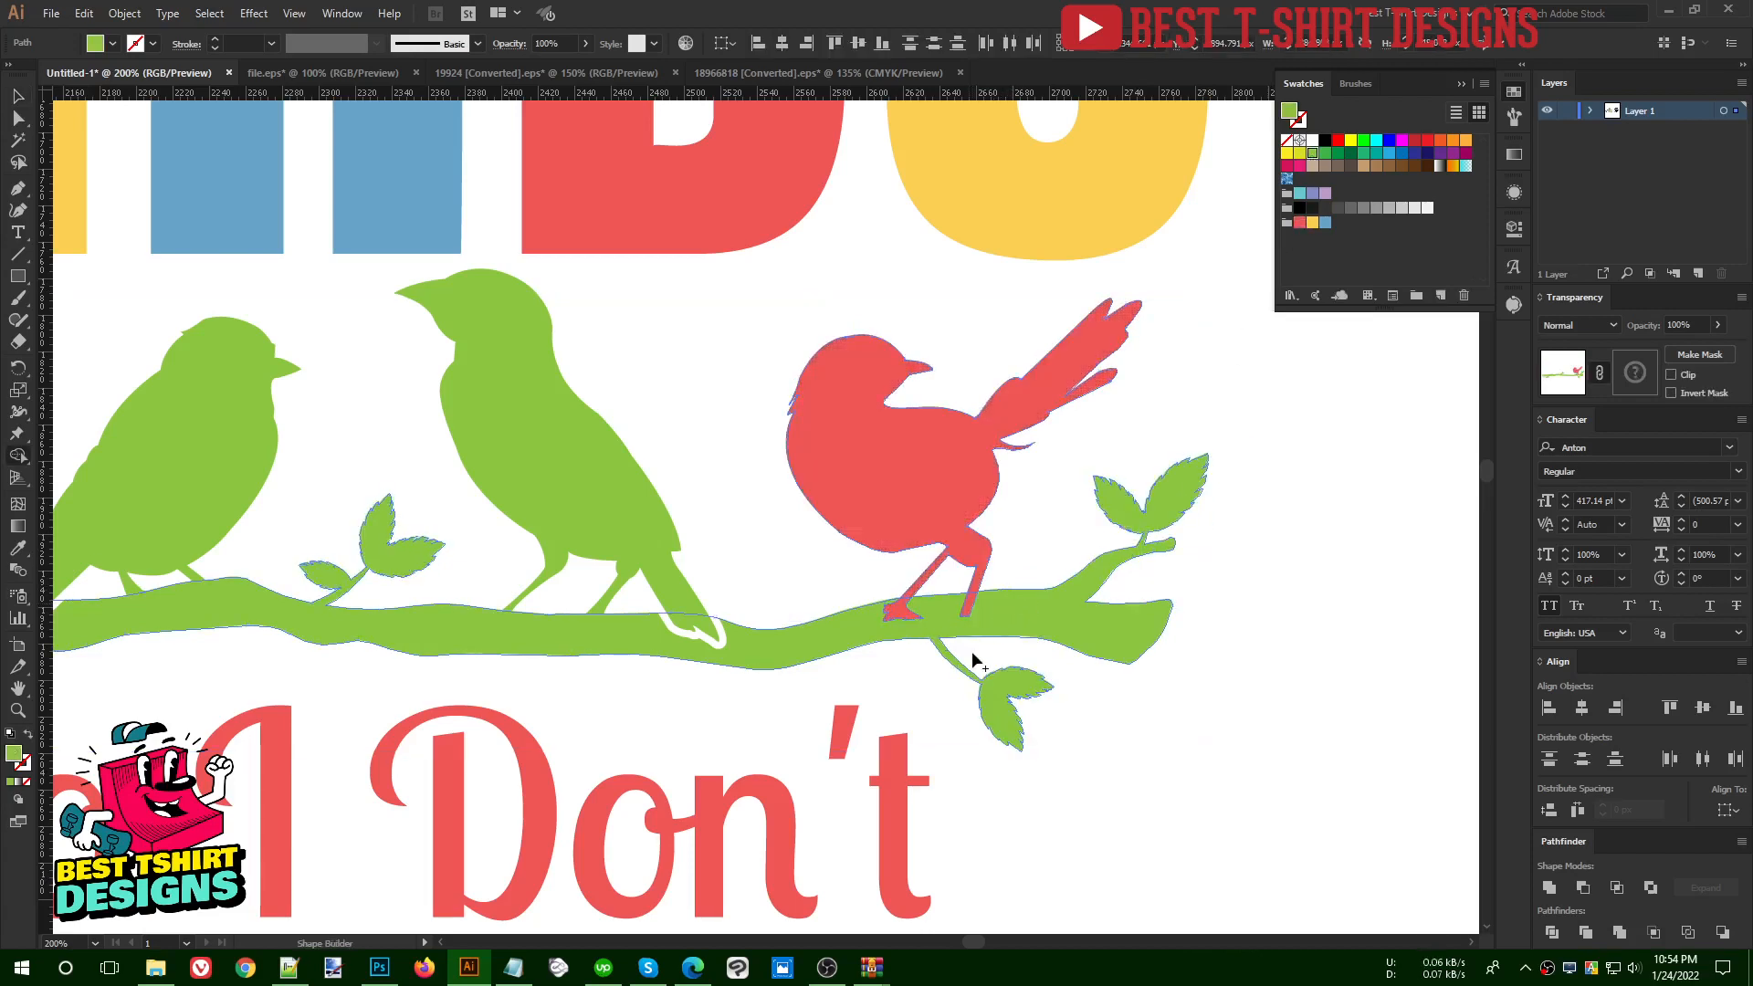
pyautogui.click(899, 610)
pyautogui.press('v')
pyautogui.click(1056, 529)
pyautogui.hotkey('ctrl', 'f')
pyautogui.scroll(-1, 1043, 528)
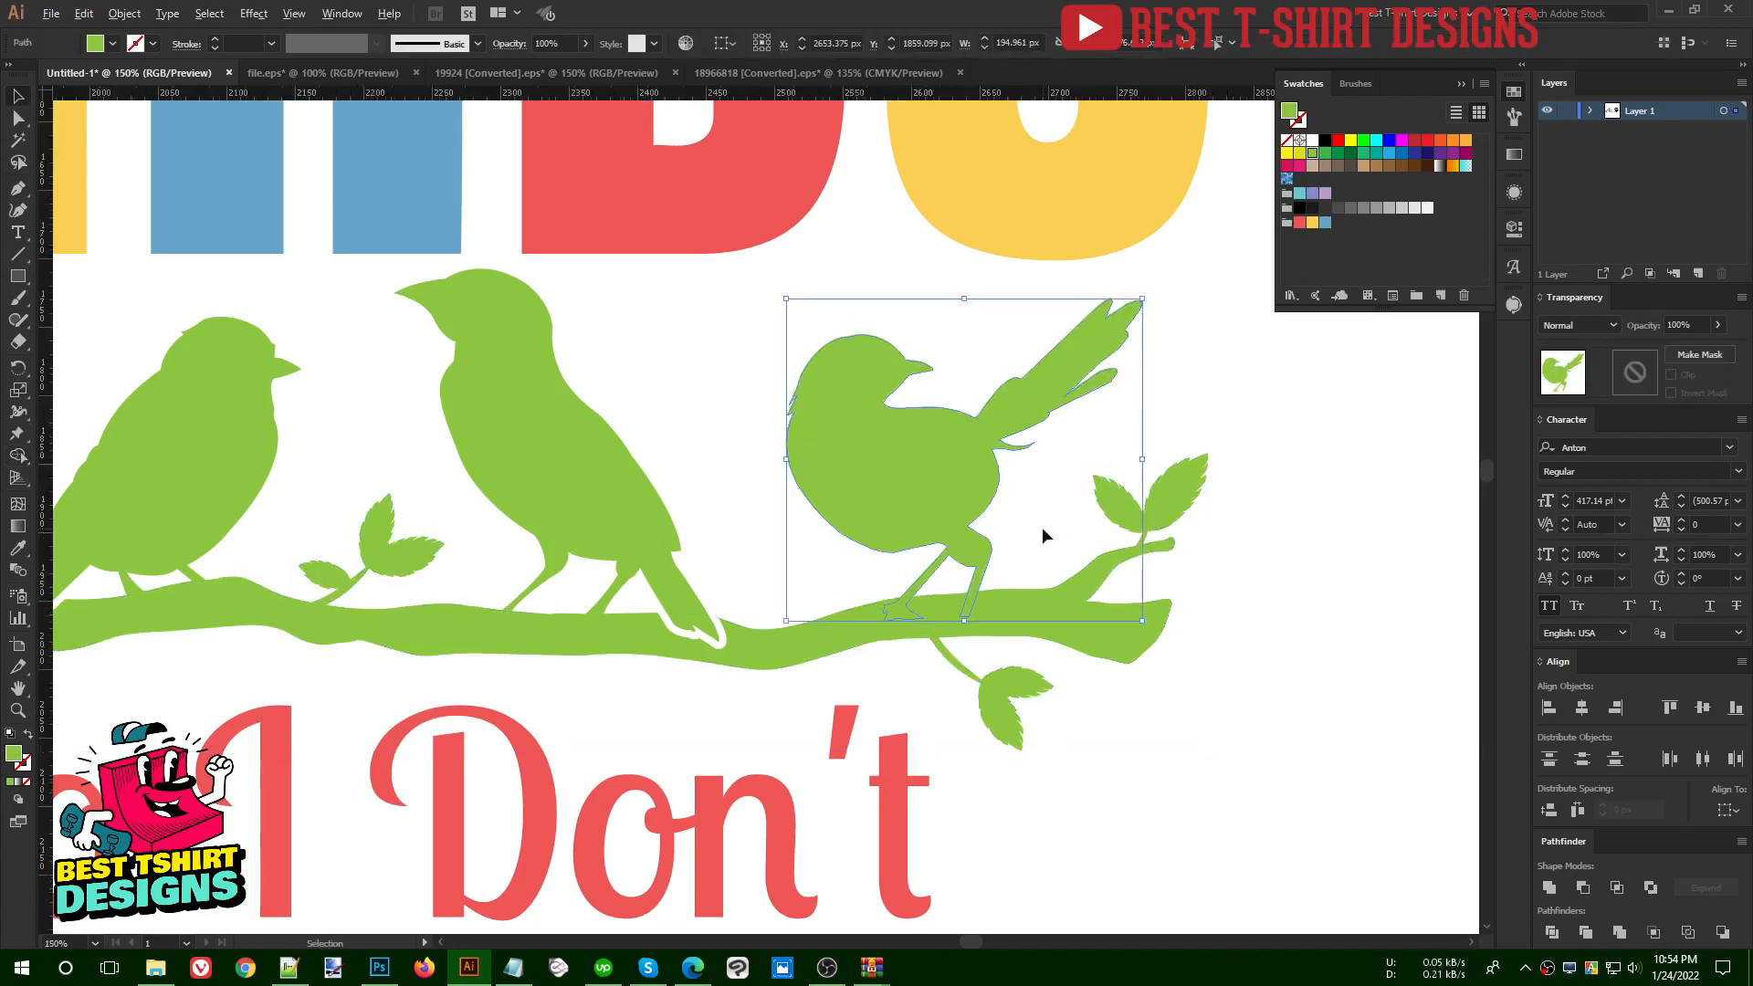
# - Undo the Shape Builder merges so the birds and the branch are separate, individually coloured shapes again
pyautogui.scroll(-1, 1043, 528)
pyautogui.hotkey('ctrl', 'z')
pyautogui.hotkey('ctrl', 'z')
pyautogui.hotkey('ctrl', 'z')
pyautogui.hotkey('ctrl', 'z')
pyautogui.hotkey('ctrl', 'z')
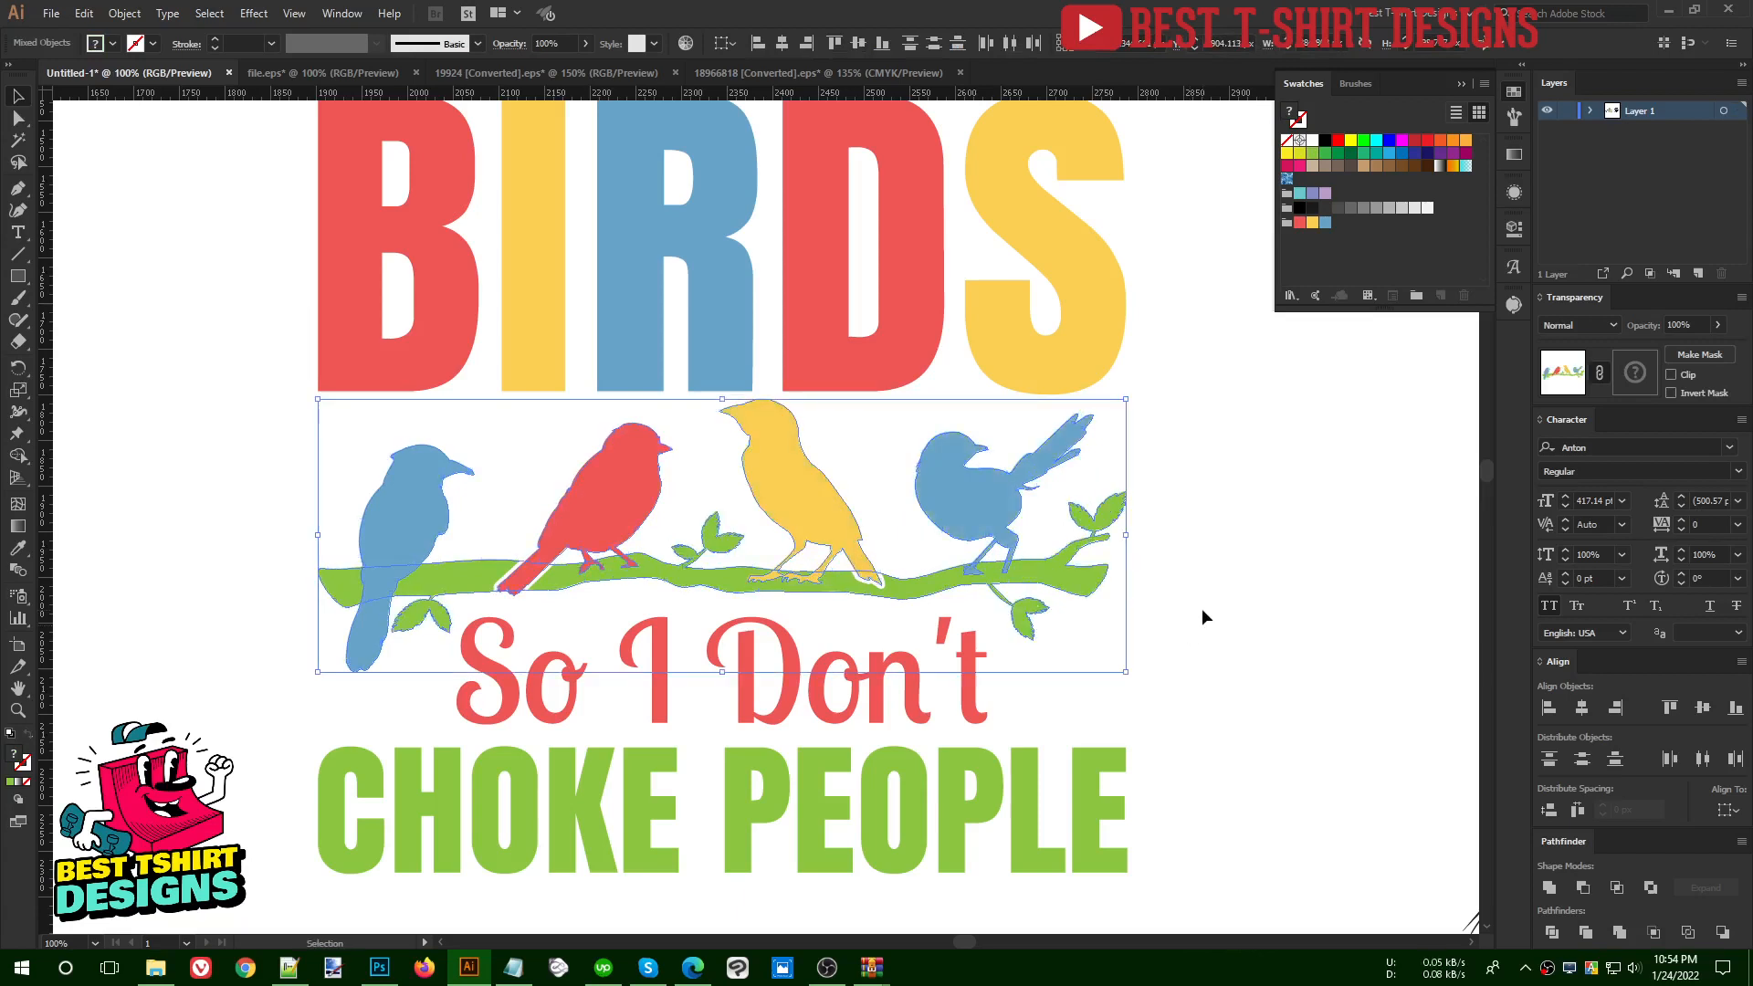
pyautogui.click(1202, 608)
# - Recolour all four birds and the branch with white sampled from the blank canvas
pyautogui.scroll(-1, 1096, 594)
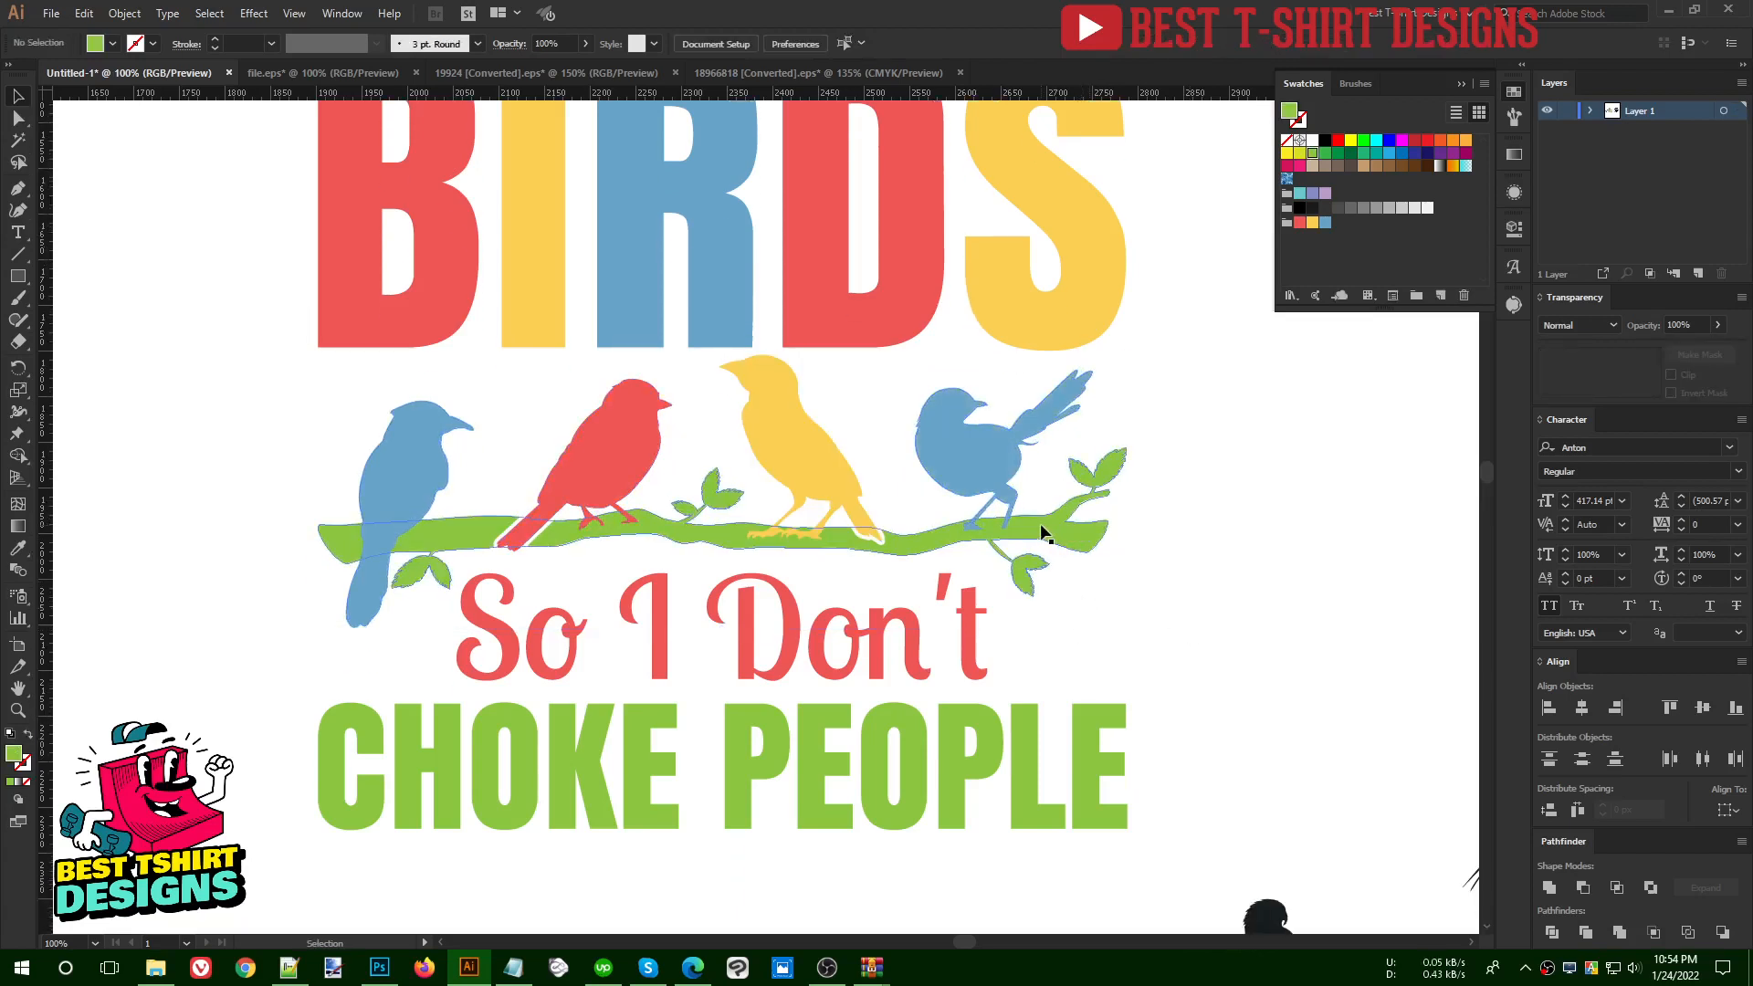
pyautogui.moveTo(274, 428); pyautogui.dragTo(1126, 524)
pyautogui.press('i')
pyautogui.click(1222, 471)
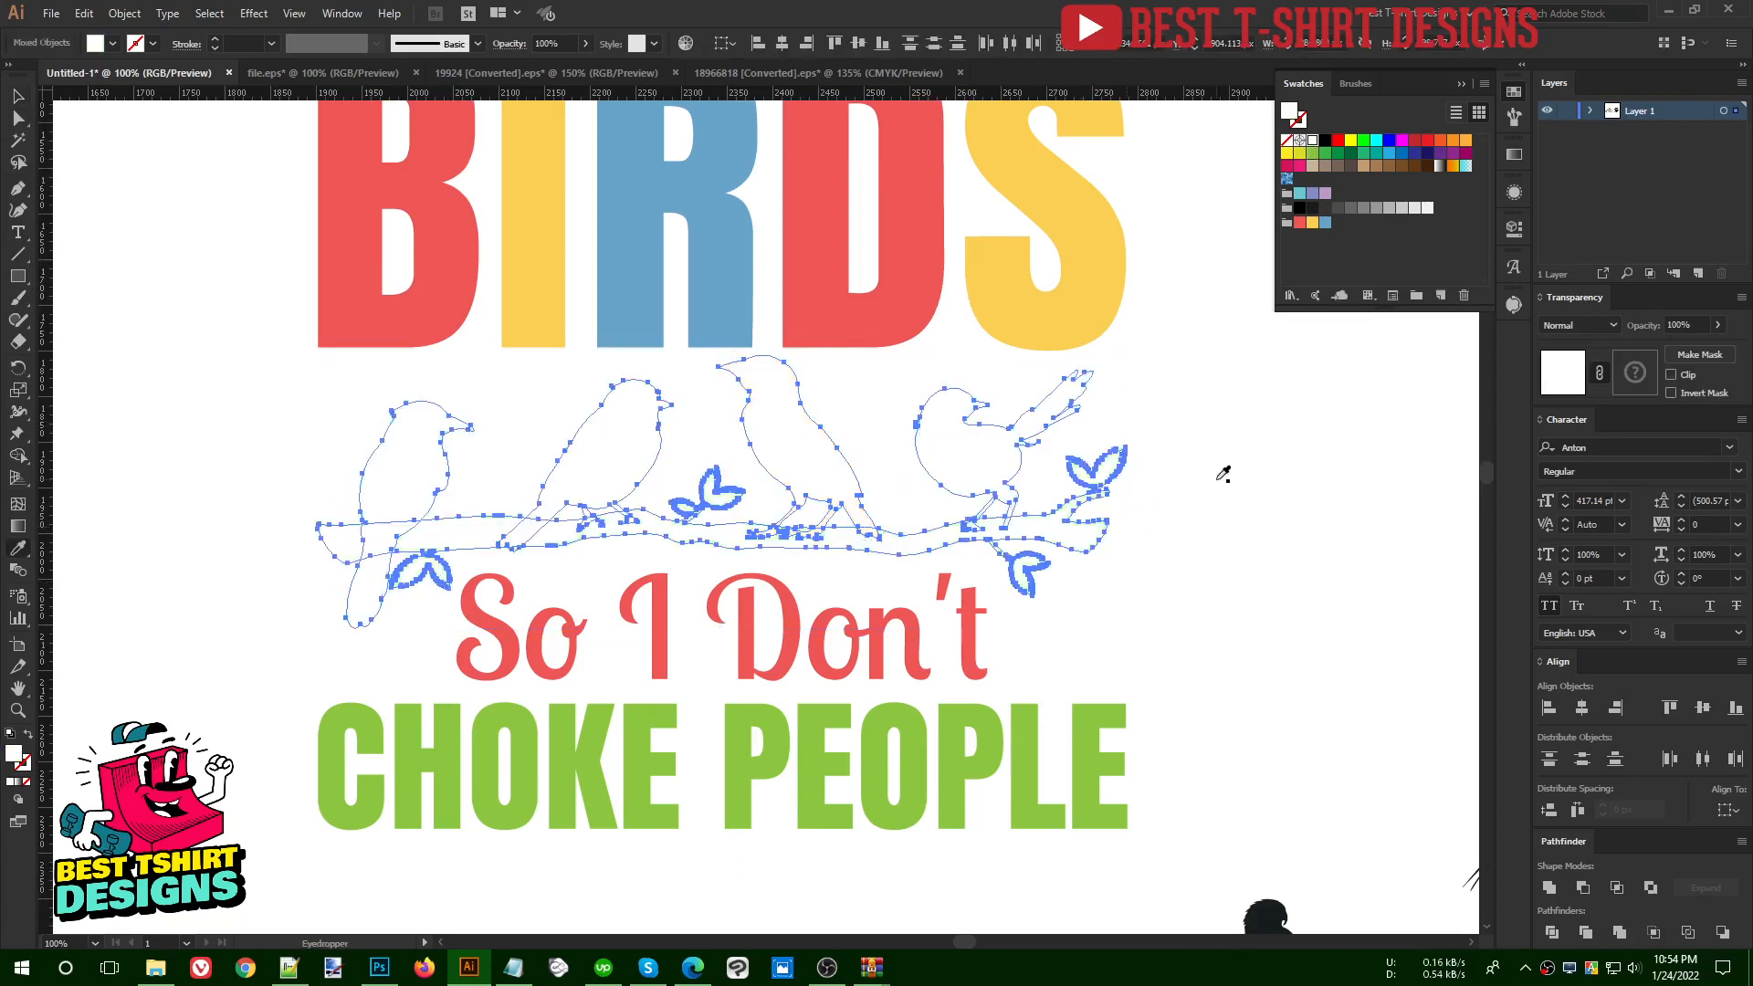
pyautogui.press('v')
pyautogui.click(733, 517)
# - Draw a rectangle about 1104 by 1154 px around the whole design, fill it with black and send it to the back
pyautogui.scroll(-3, 733, 517)
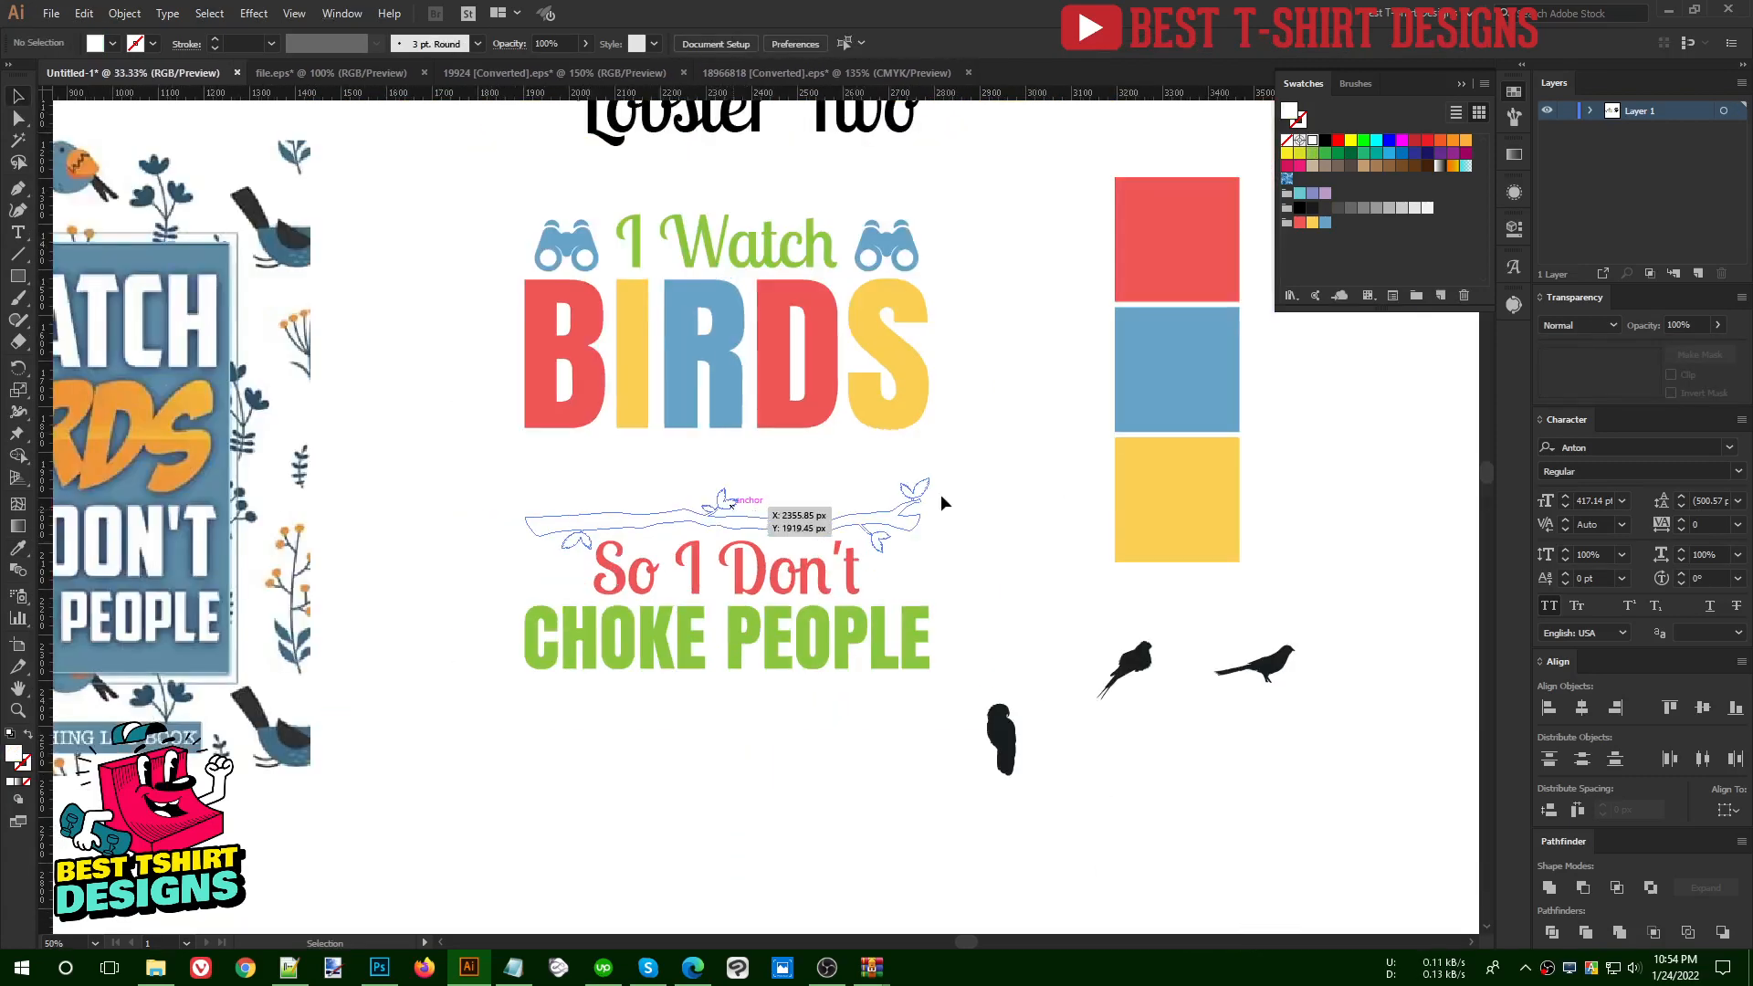
pyautogui.scroll(1, 849, 473)
pyautogui.click(18, 275)
pyautogui.moveTo(421, 197); pyautogui.dragTo(924, 724)
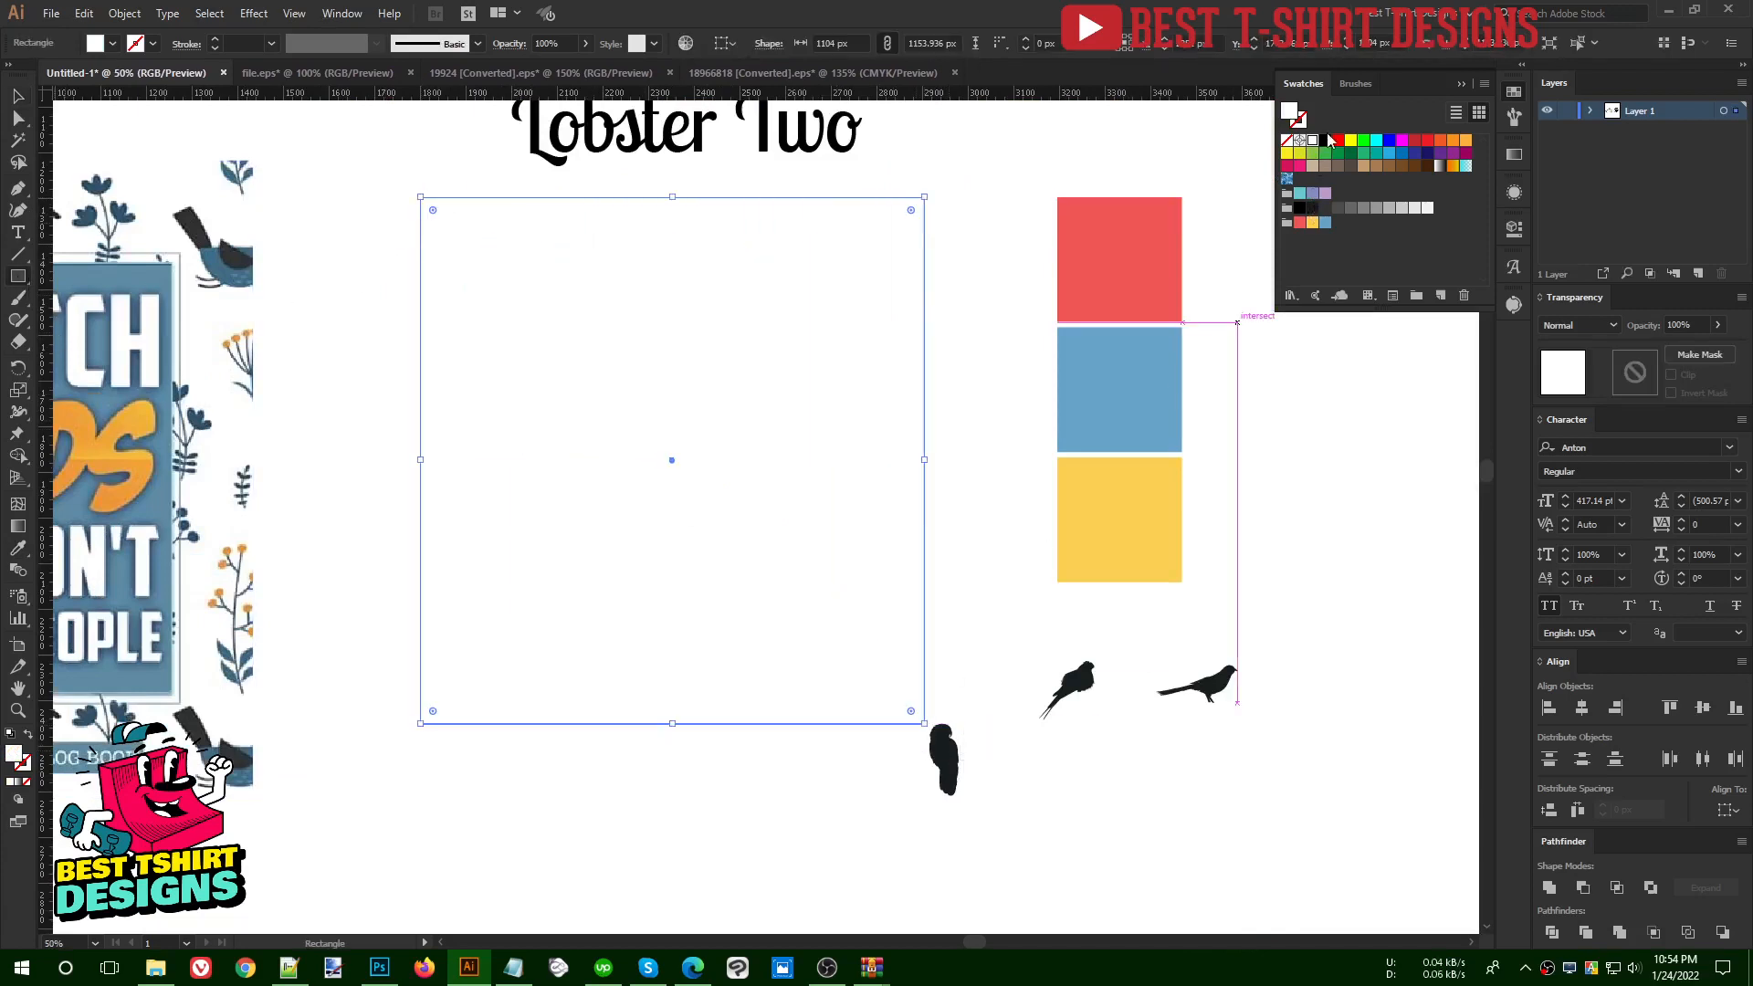
pyautogui.click(1326, 141)
pyautogui.hotkey('ctrl', 'shift', '[')
pyautogui.press('v')
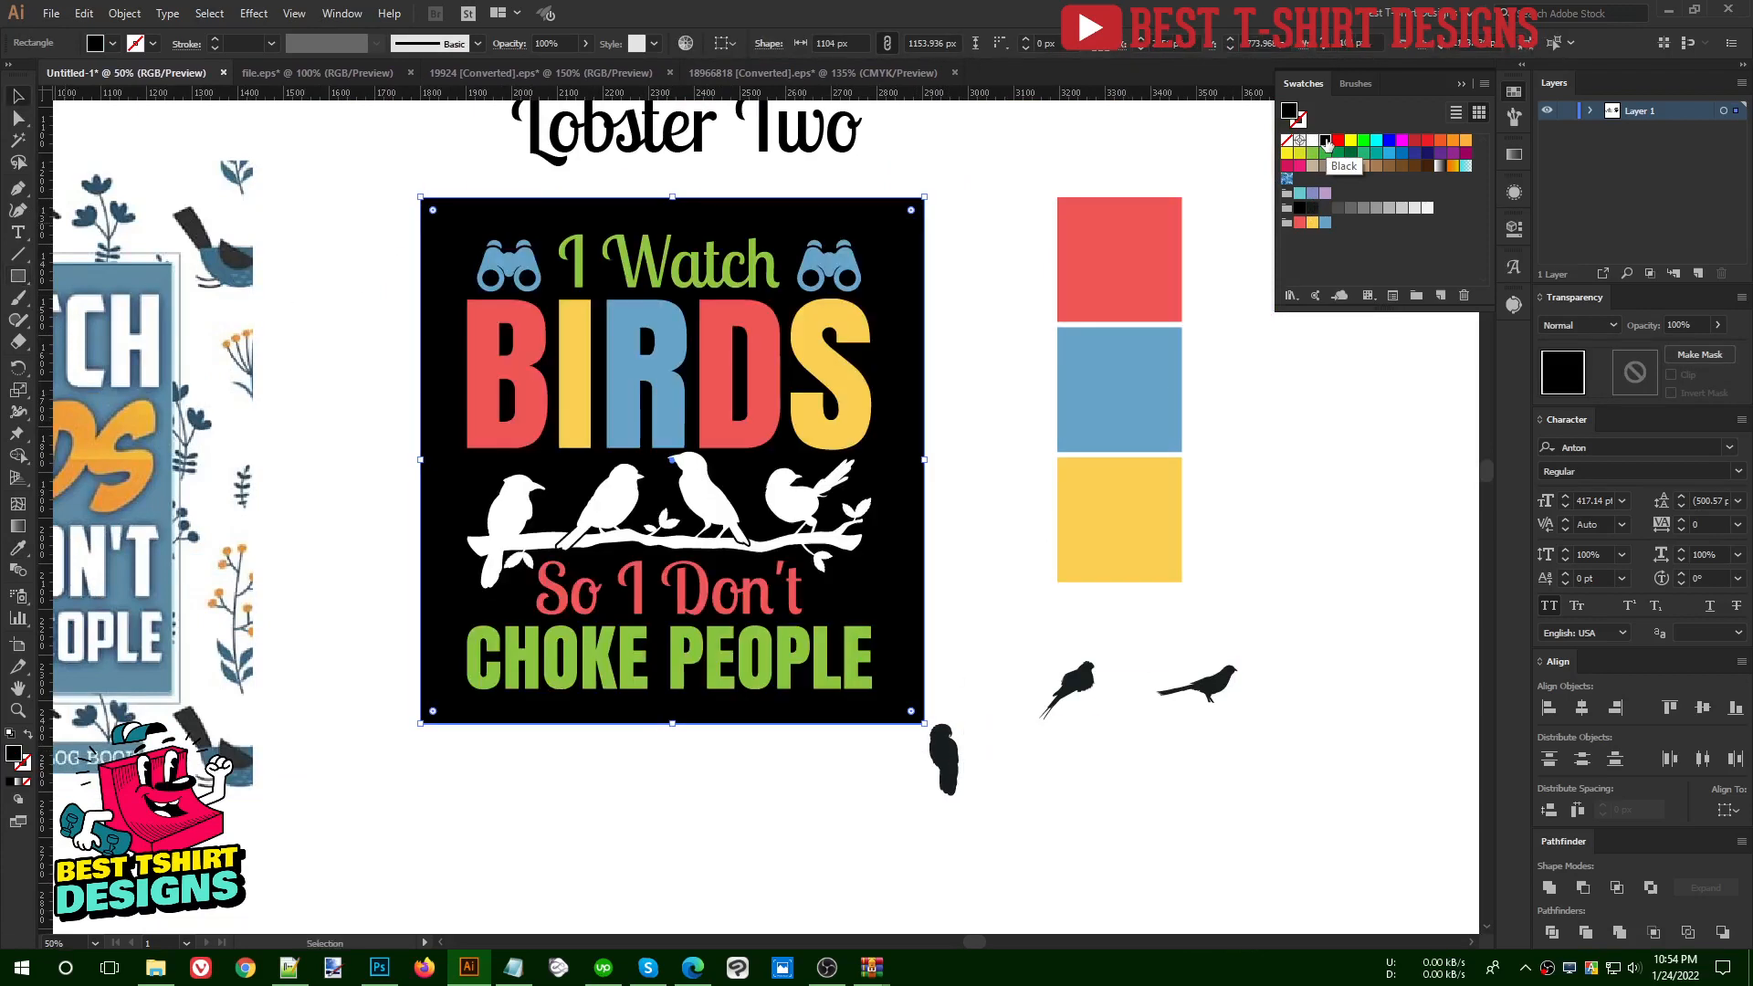
# - Fill the "I Watch" and "CHOKE PEOPLE" lettering with white
pyautogui.scroll(1, 566, 463)
pyautogui.scroll(1, 1165, 563)
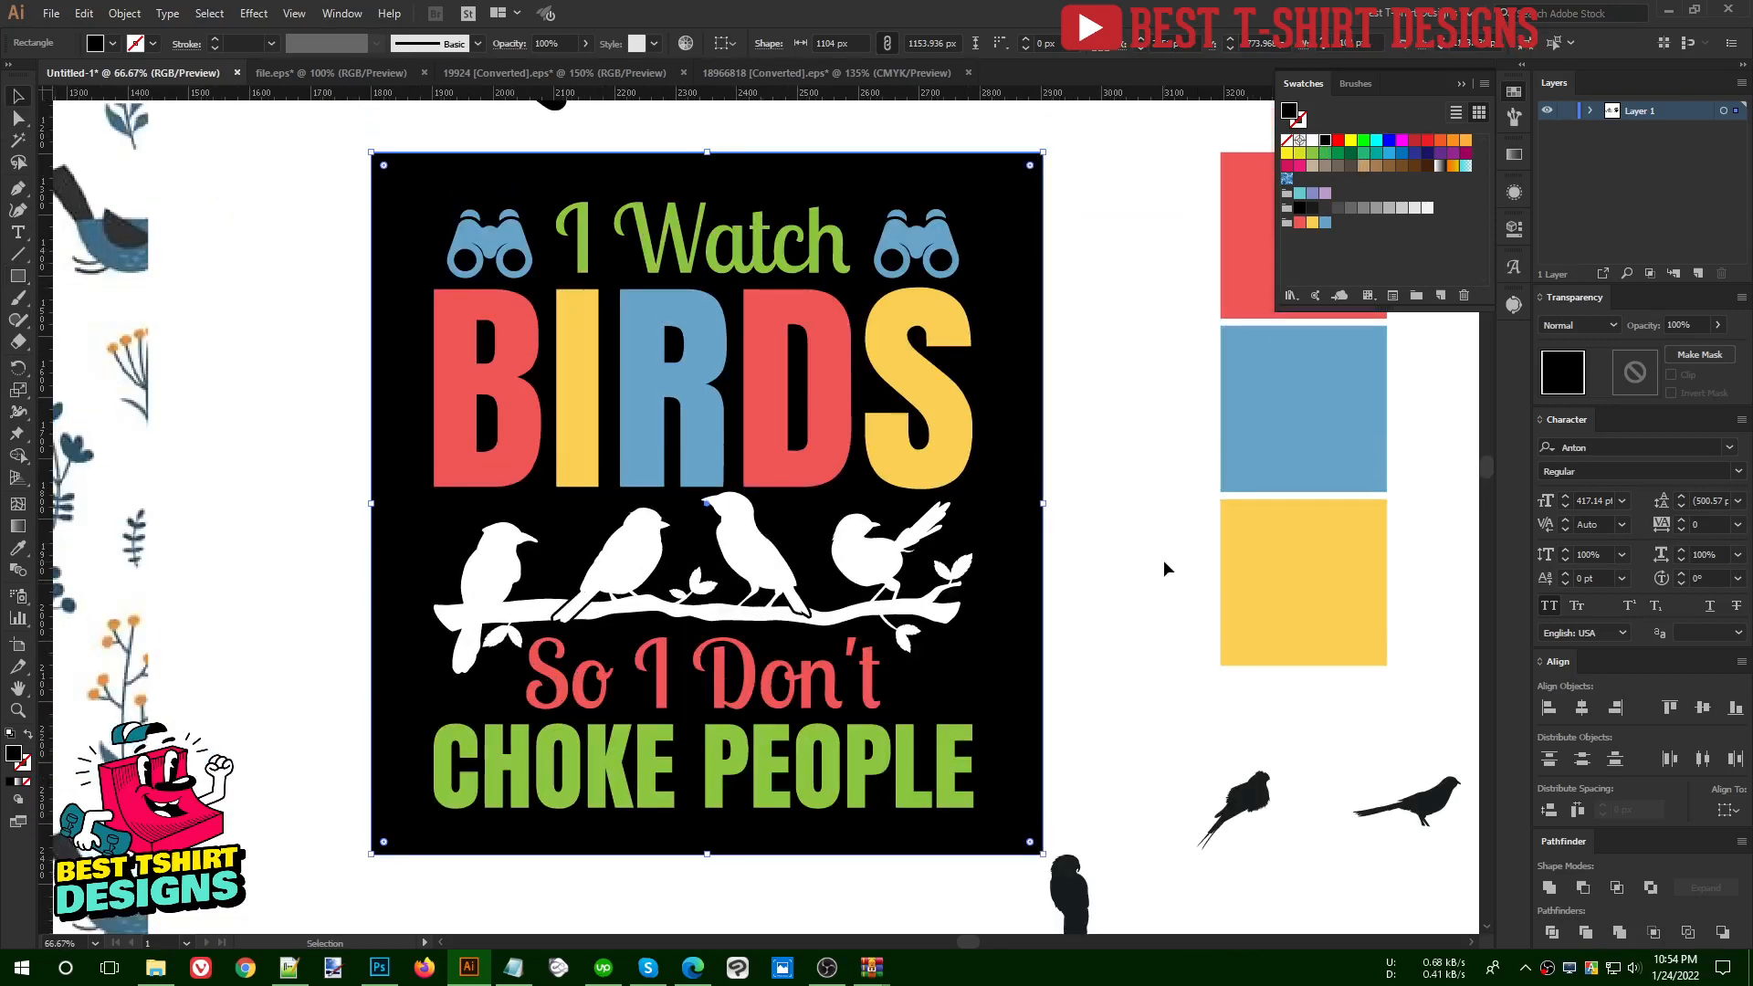
pyautogui.click(1103, 559)
pyautogui.click(950, 743)
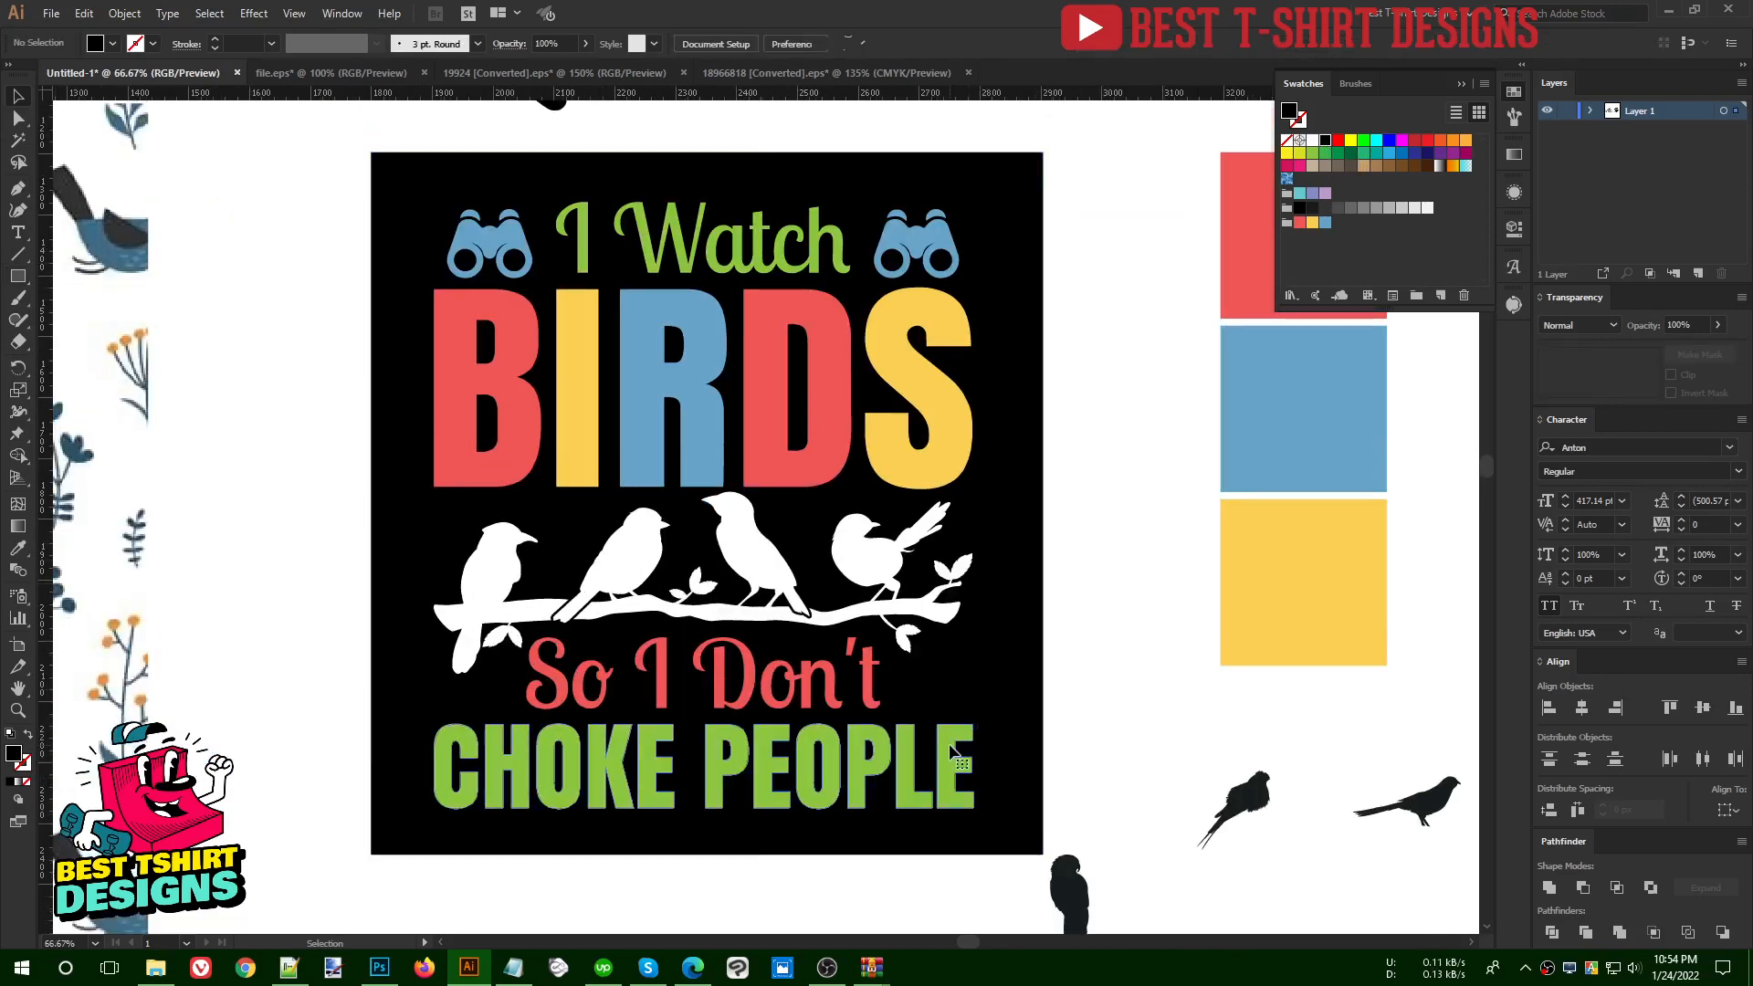
pyautogui.keyDown('shift'); pyautogui.click(792, 266); pyautogui.keyUp('shift')
pyautogui.keyDown('shift'); pyautogui.click(807, 262); pyautogui.keyUp('shift')
pyautogui.keyDown('shift'); pyautogui.click(1011, 277); pyautogui.keyUp('shift')
pyautogui.click(1313, 140)
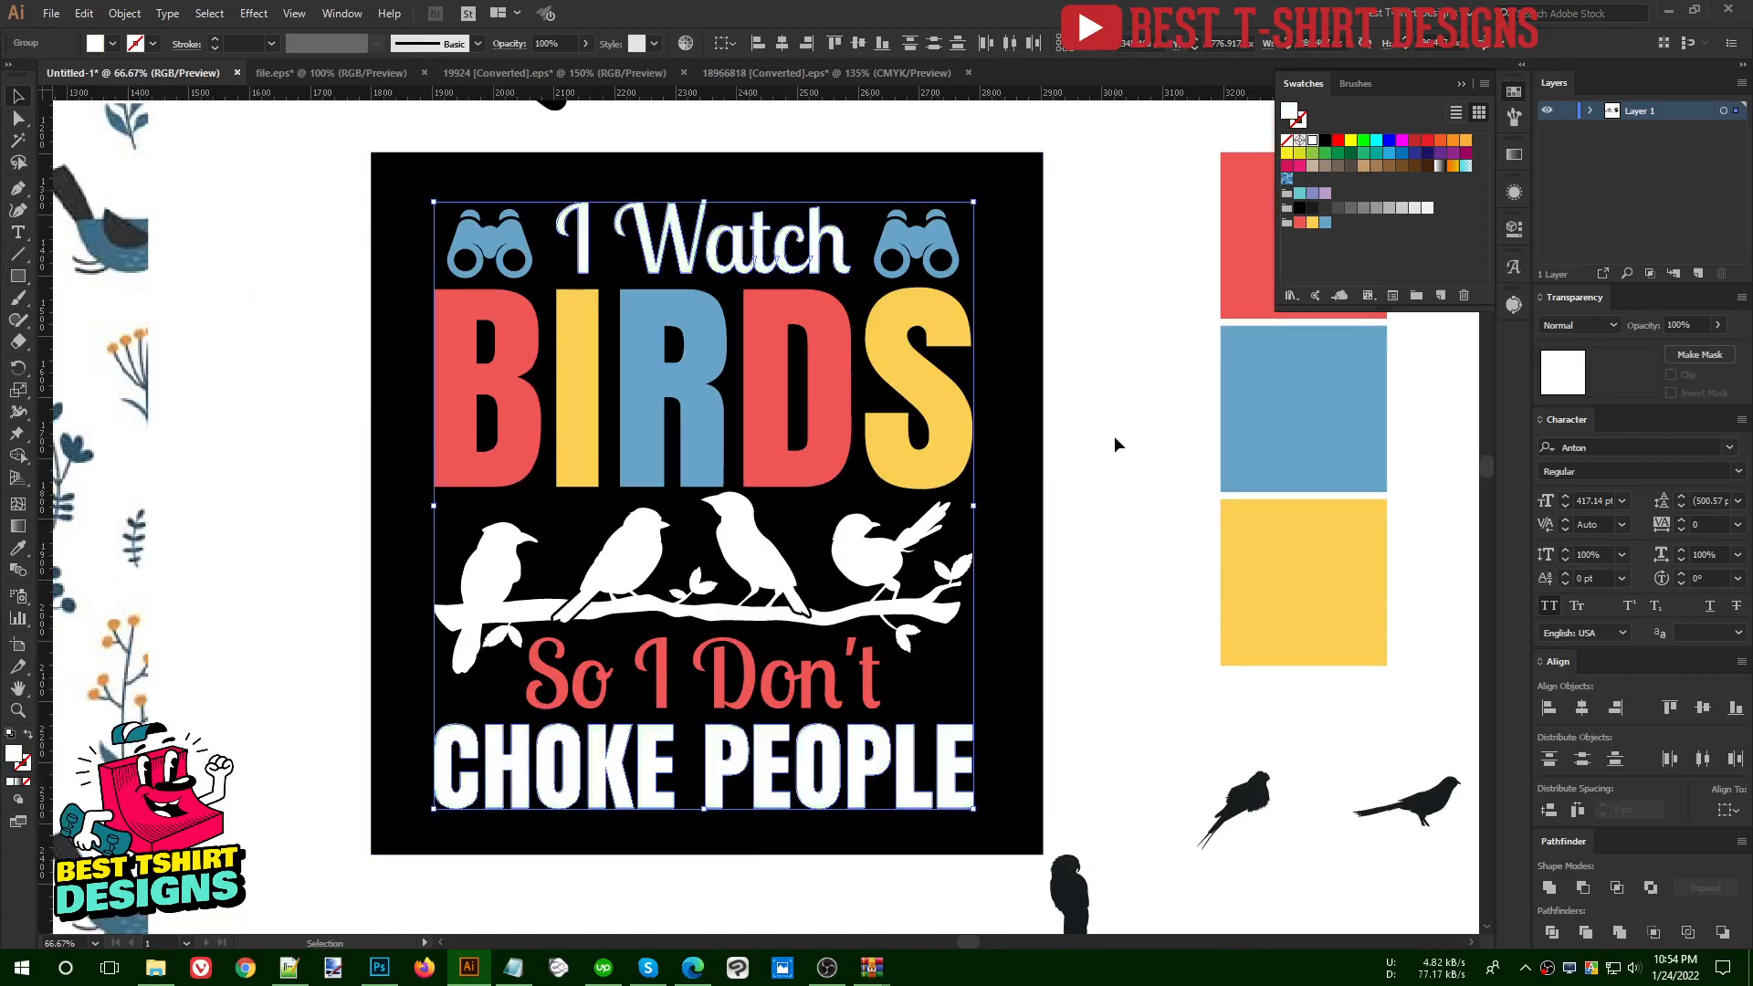
pyautogui.click(1115, 436)
# - Create a 4 px offset path with miter joins around the first bird
pyautogui.scroll(1, 1114, 436)
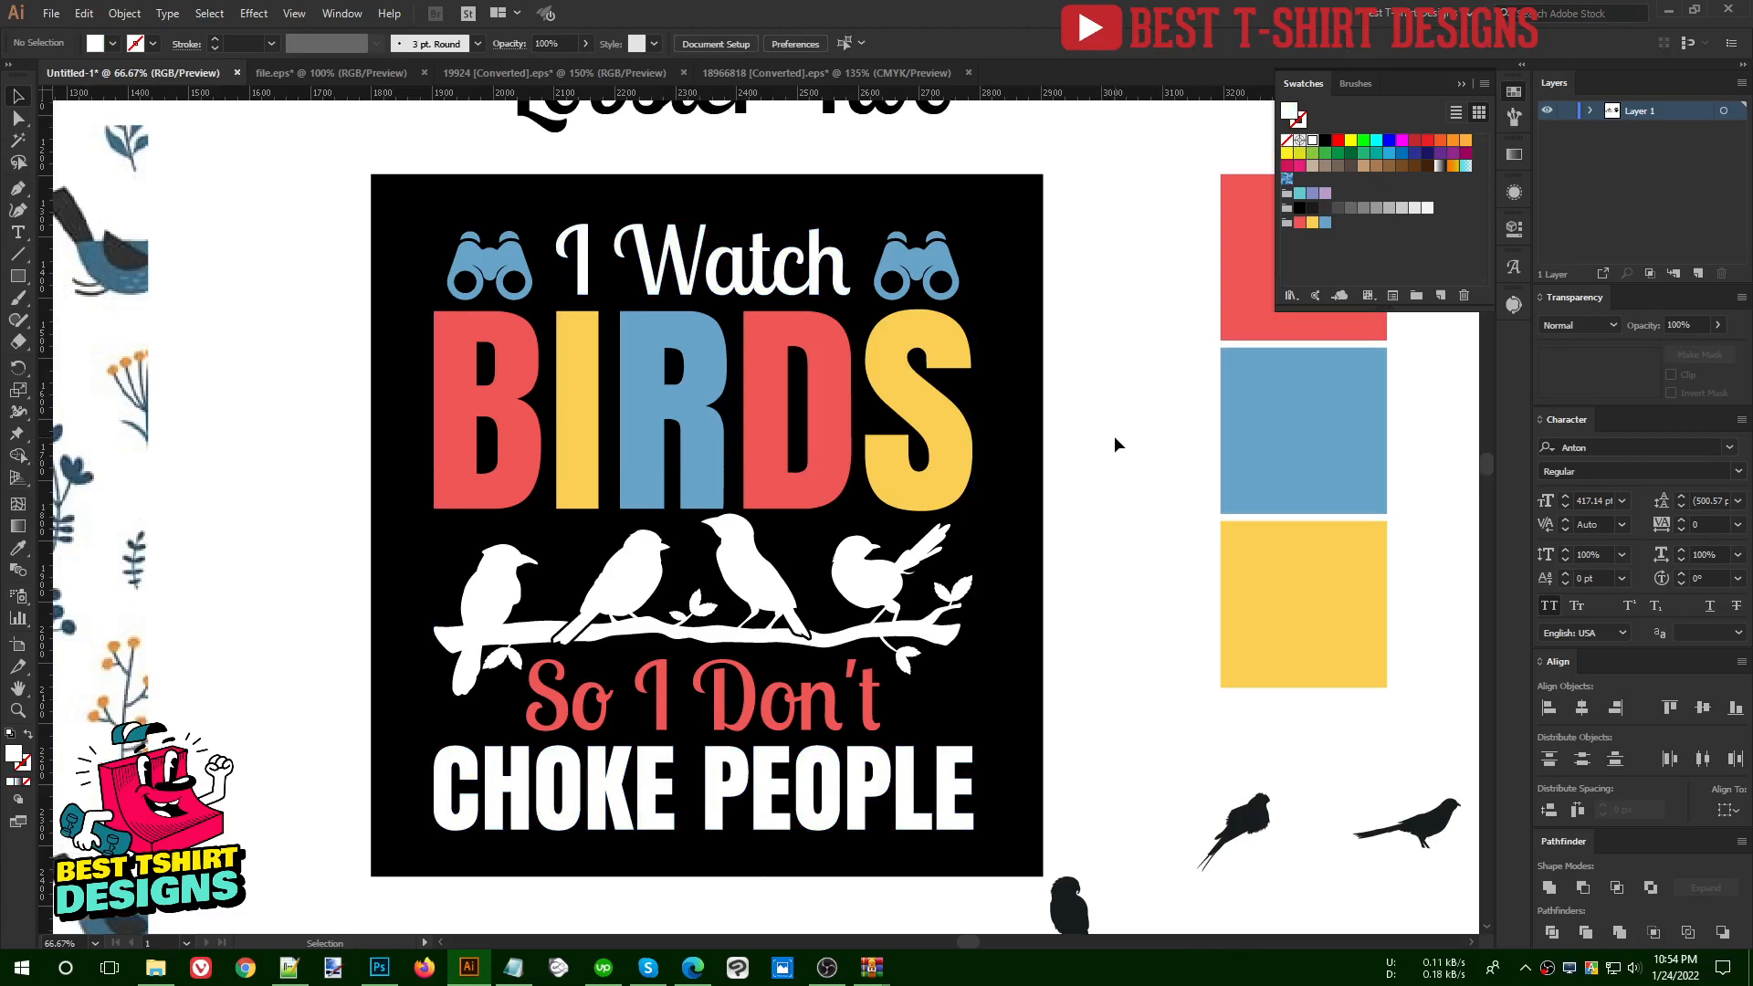
pyautogui.scroll(1, 494, 646)
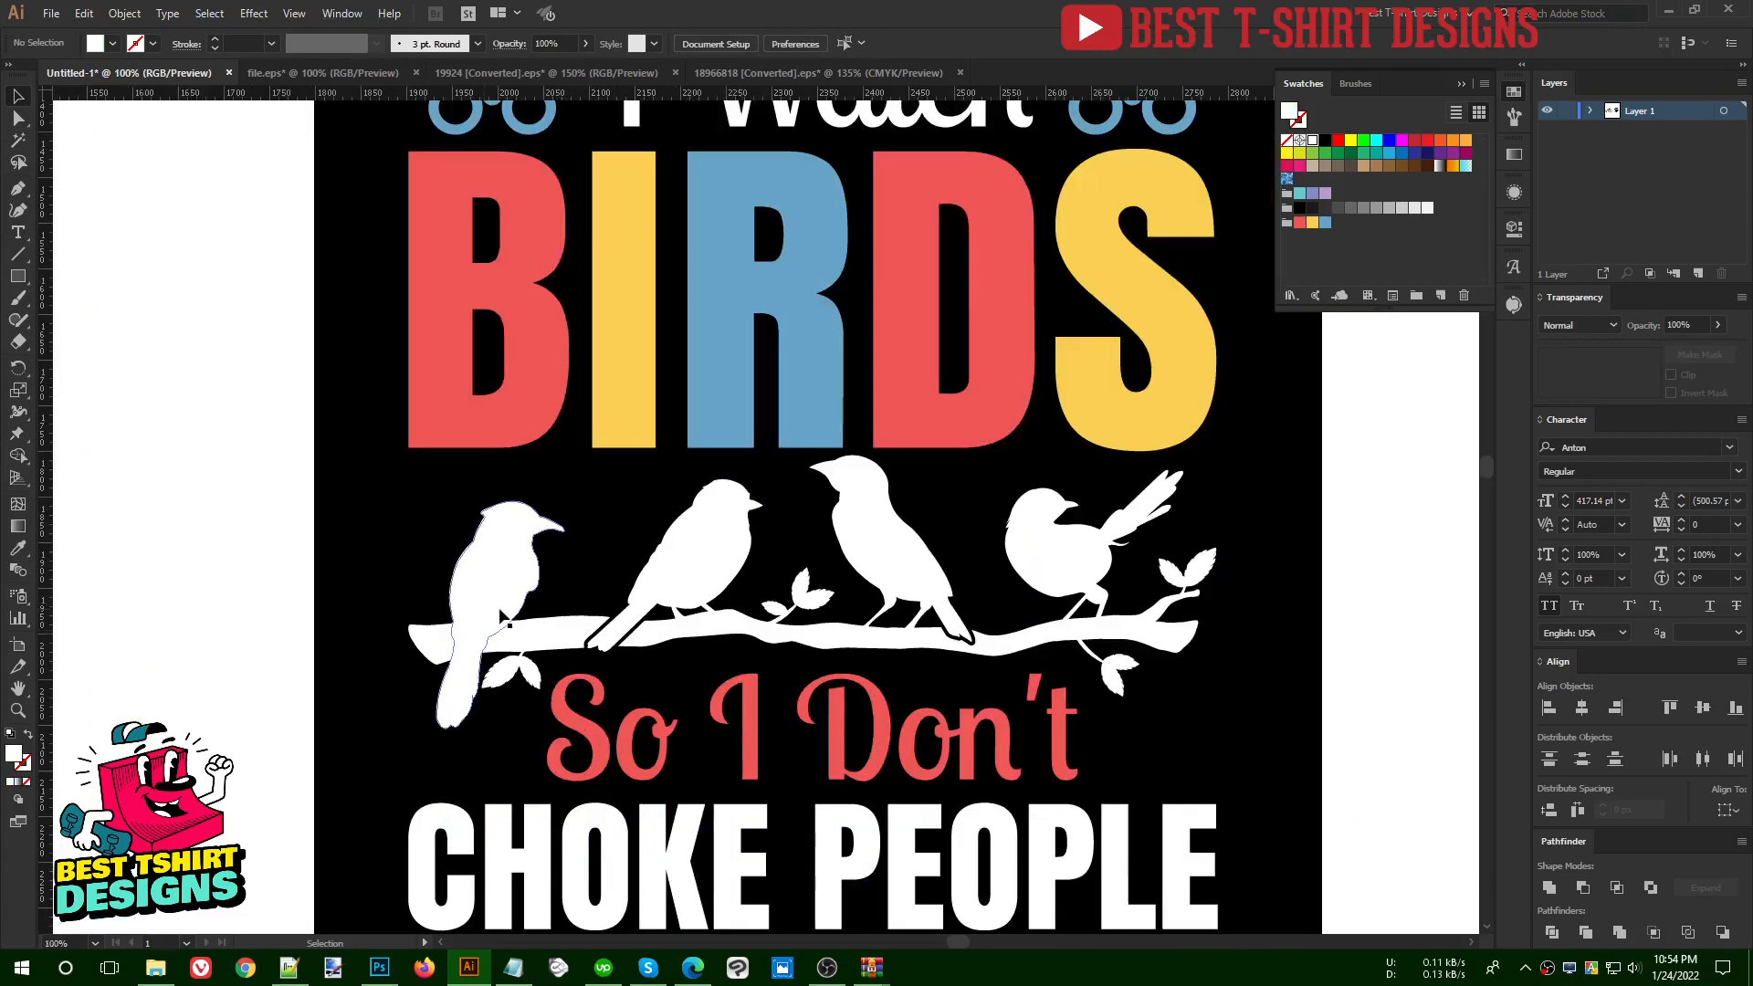
pyautogui.click(499, 611)
pyautogui.scroll(1, 498, 621)
pyautogui.hotkey('ctrl', 'alt', 'o')
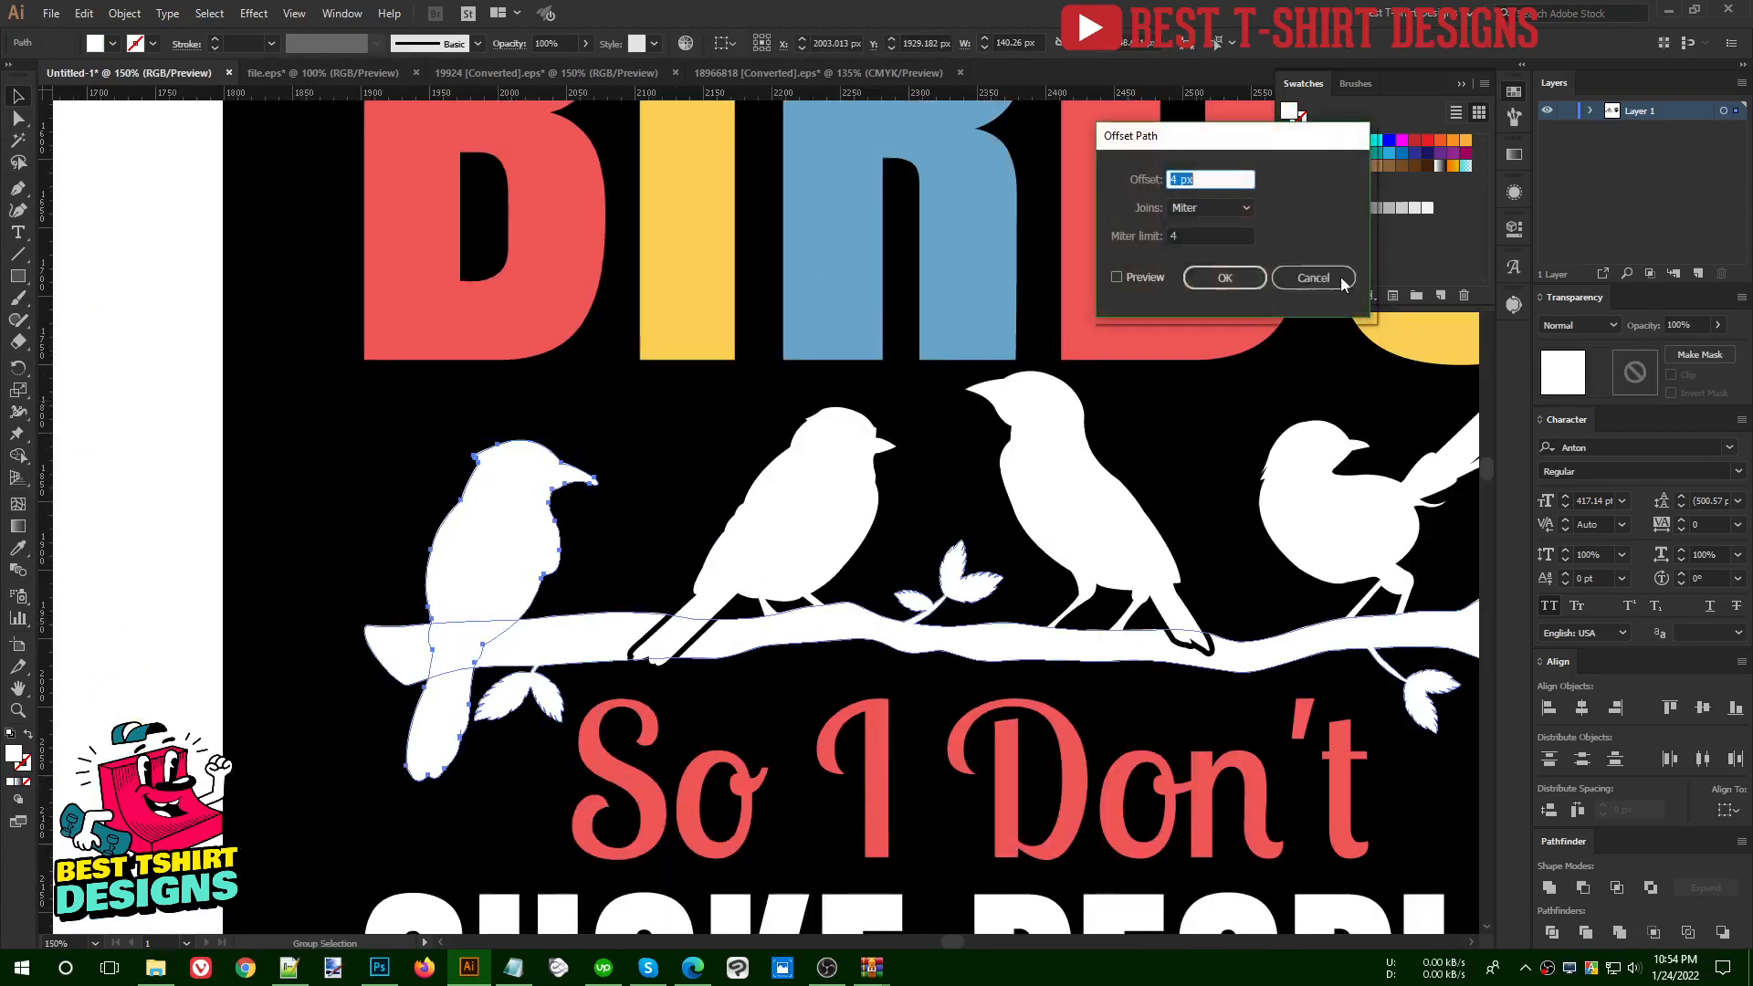
pyautogui.click(1117, 278)
pyautogui.click(1225, 278)
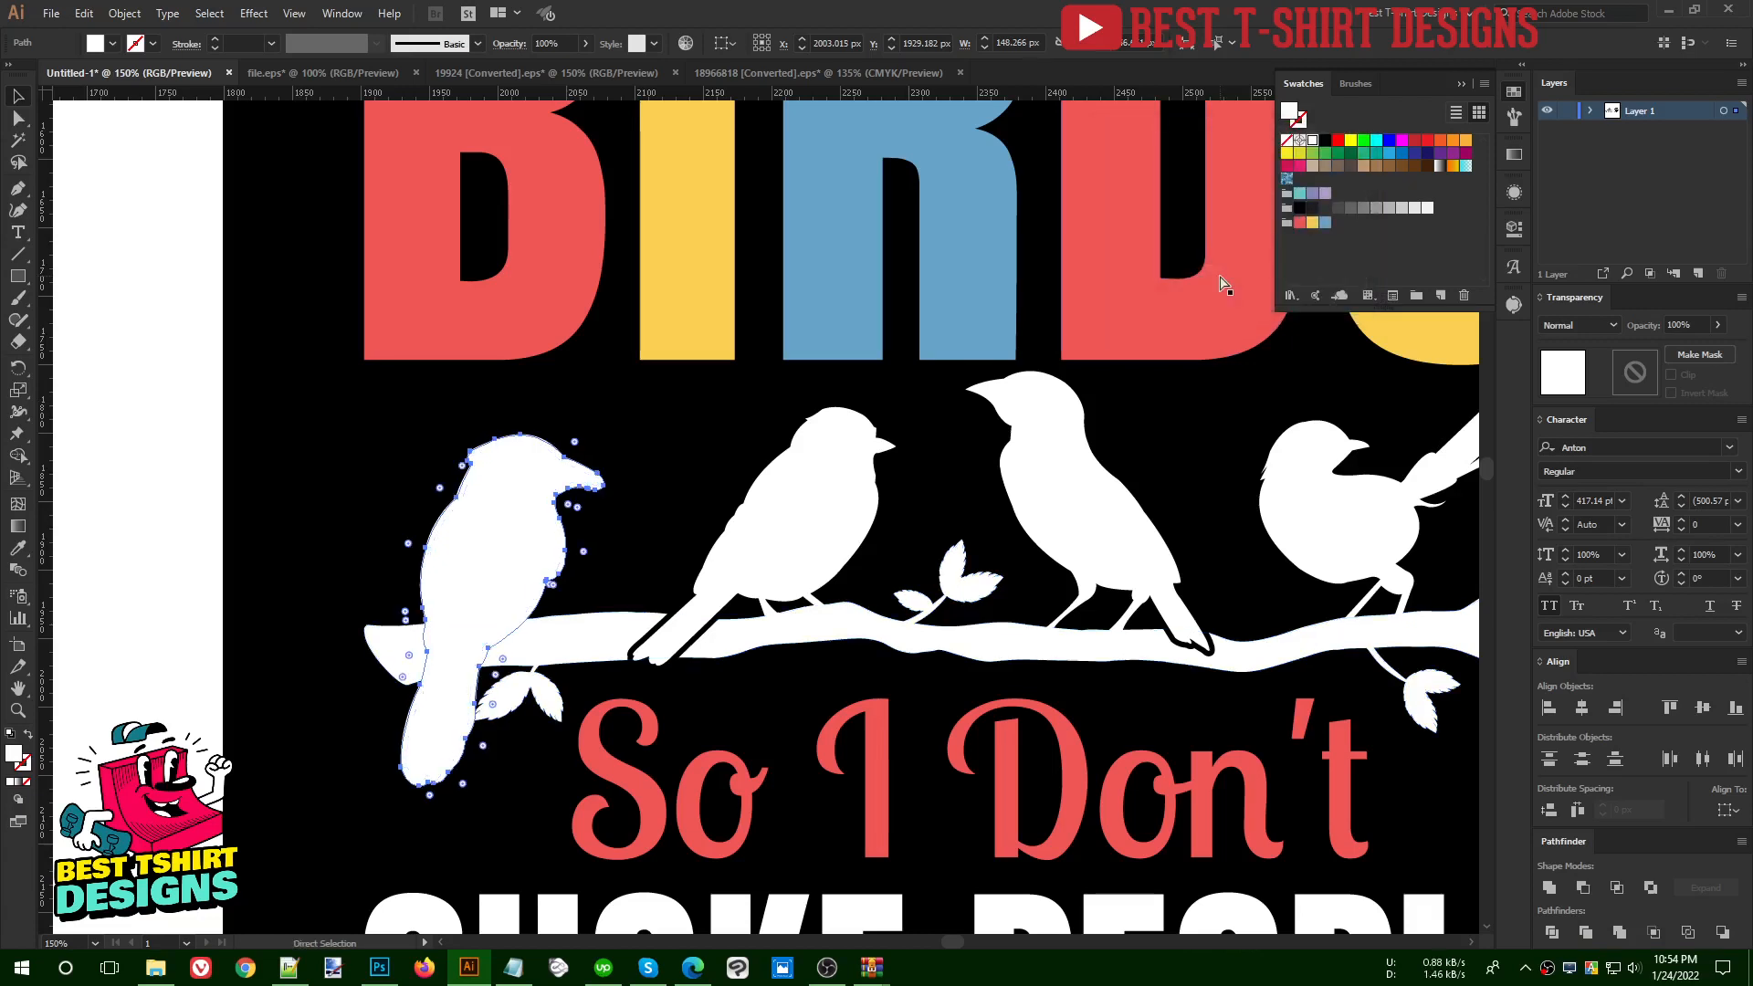
# - Move the first bird's offset outline in place into the branch's opacity mask, fill it with black and leave mask editing
pyautogui.hotkey('ctrl', 'x')
pyautogui.click(805, 644)
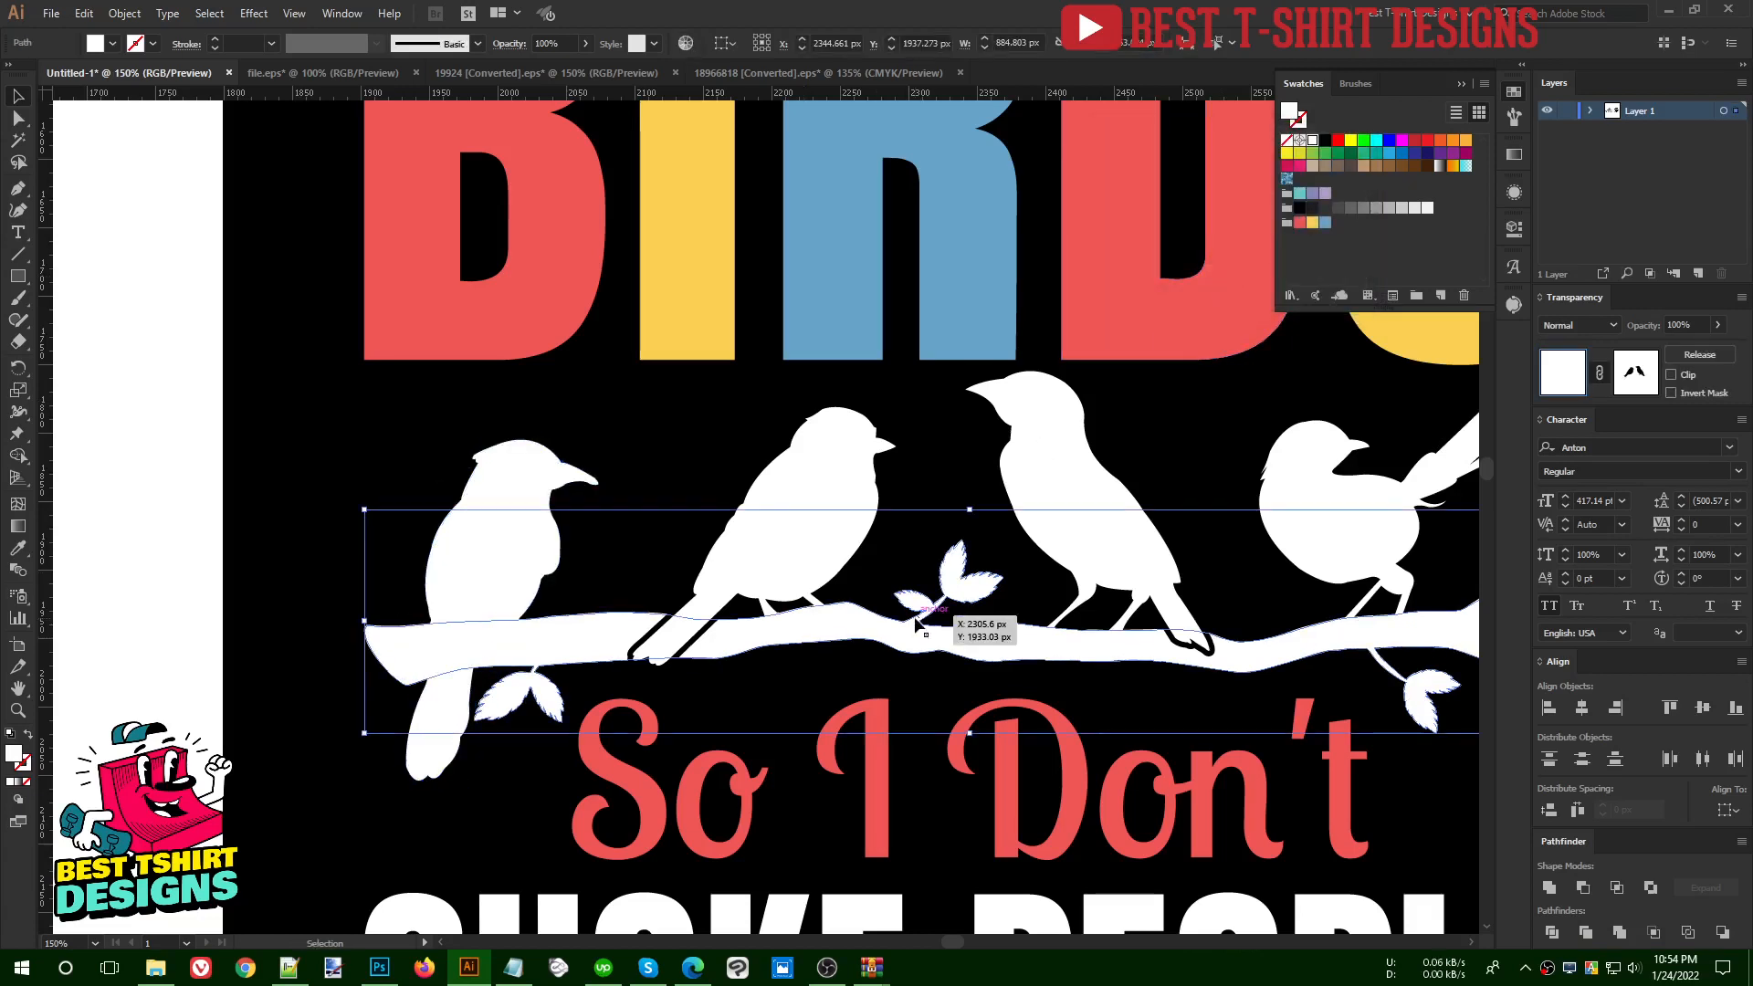
pyautogui.click(1634, 377)
pyautogui.hotkey('ctrl', 'f')
pyautogui.click(1326, 141)
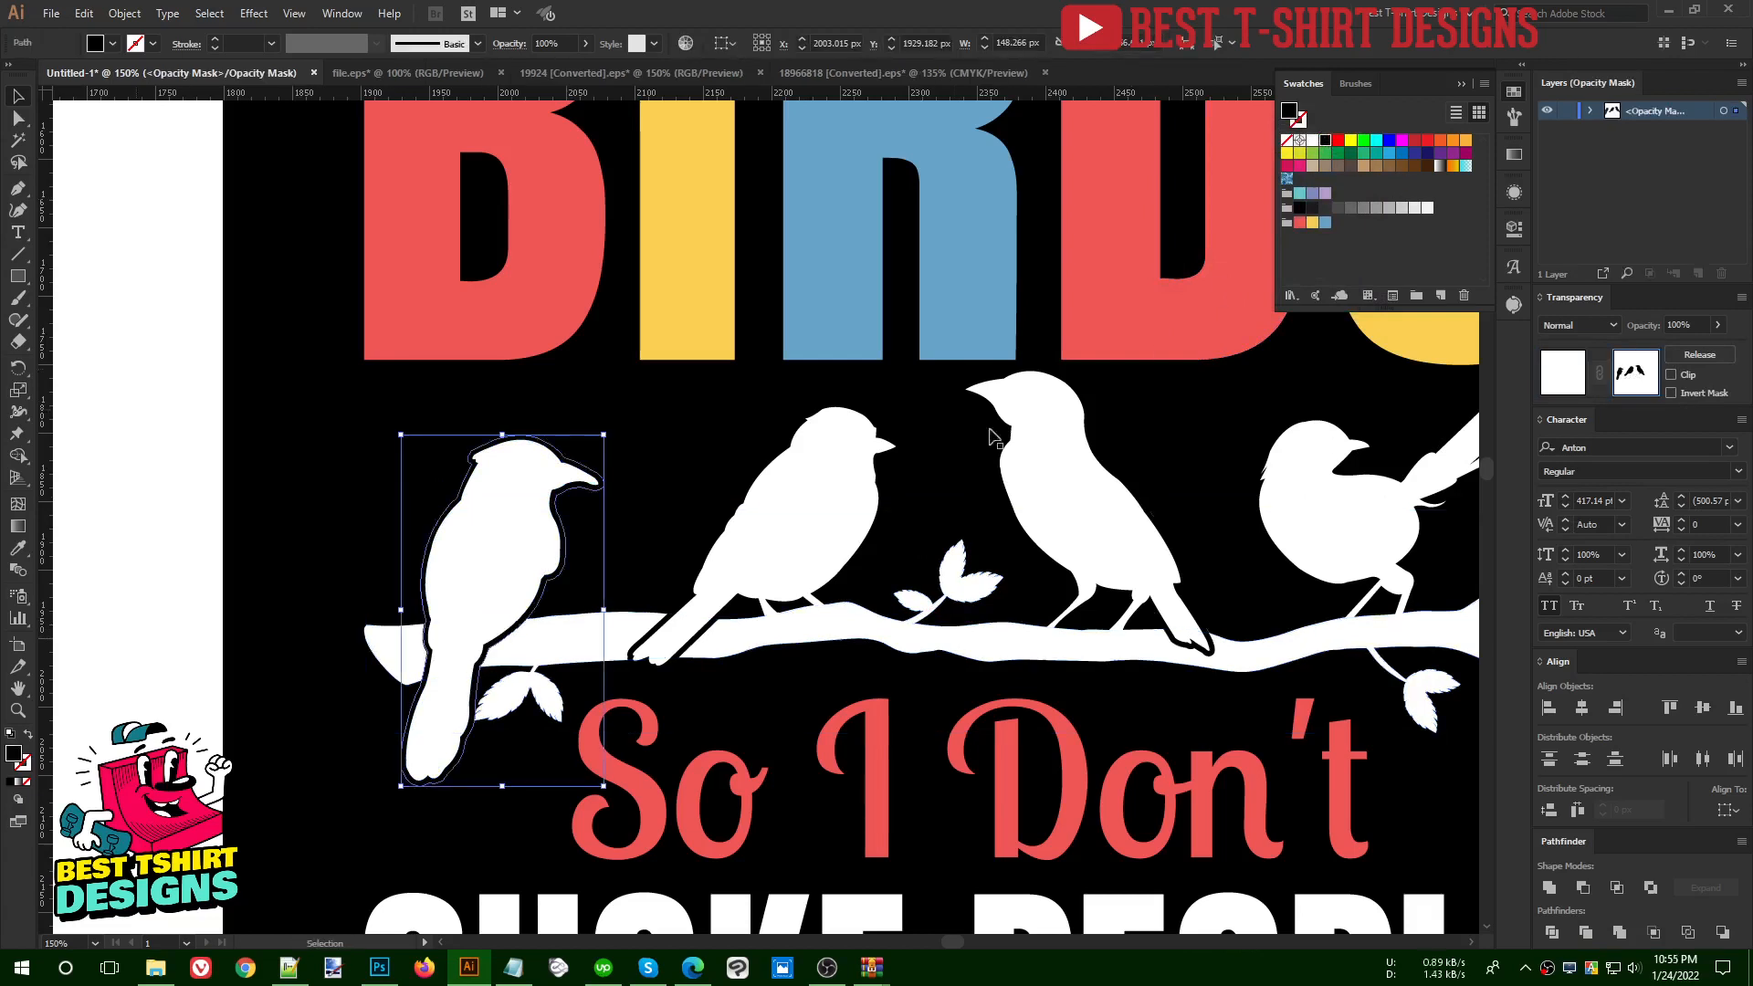
pyautogui.click(687, 488)
pyautogui.hotkey('ctrl', '-')
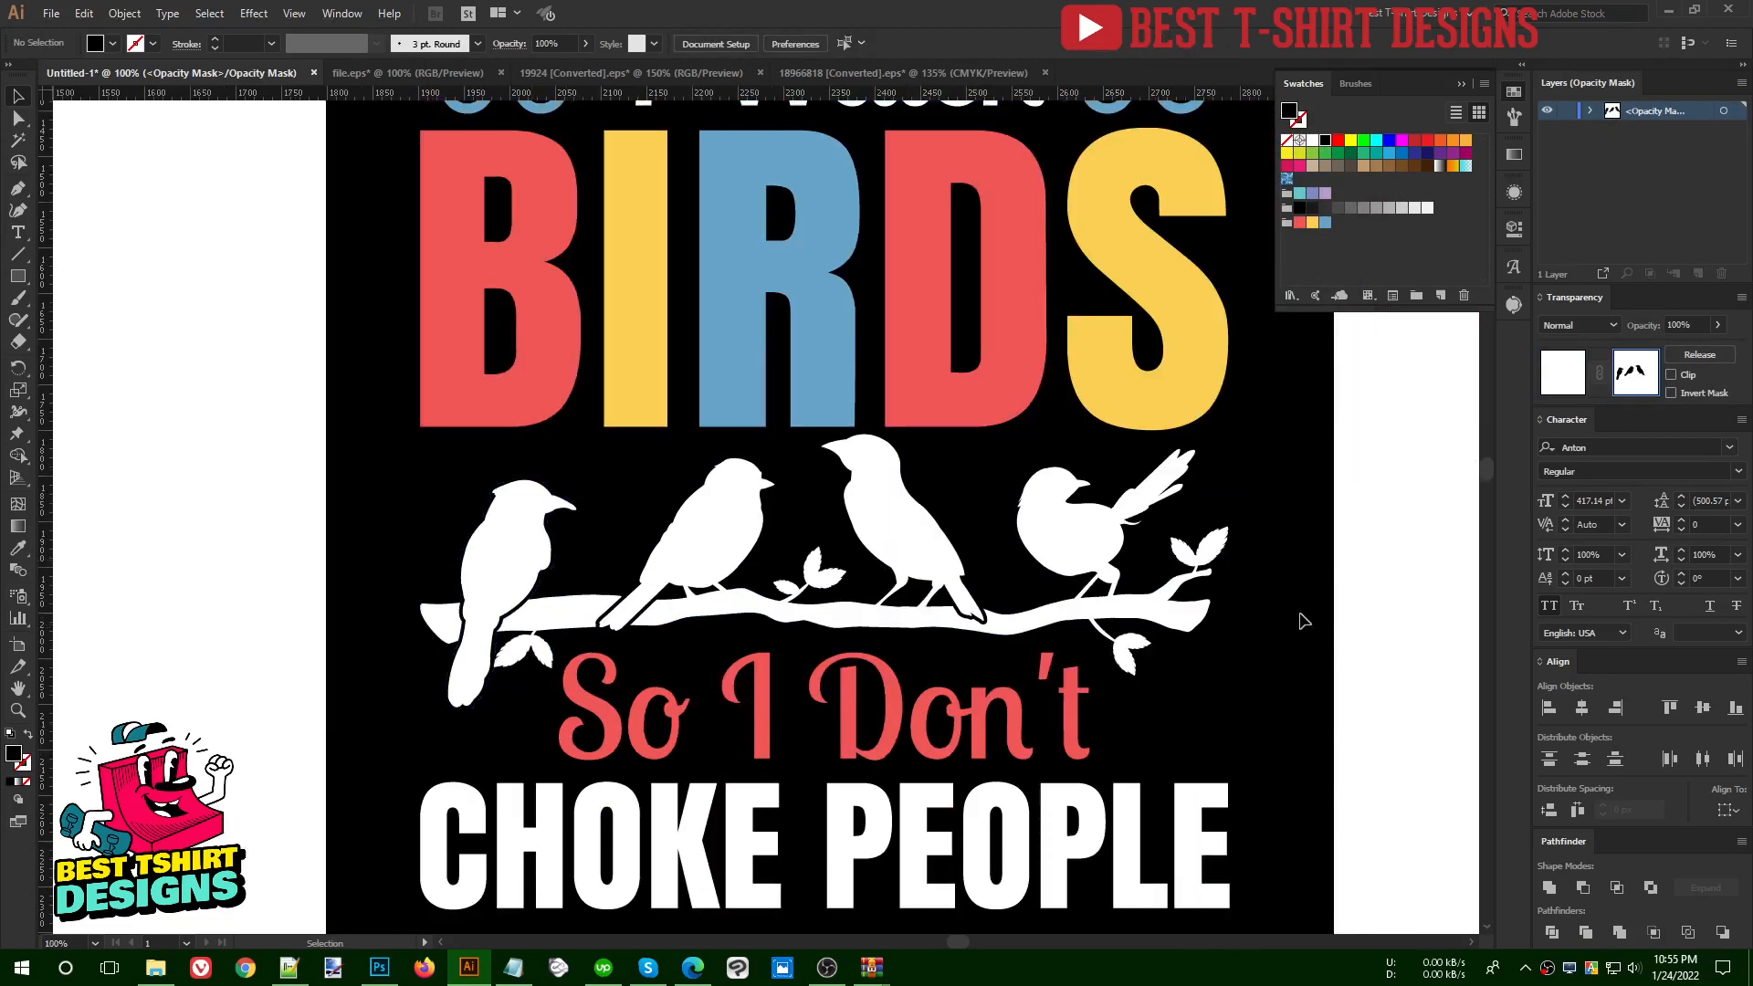
pyautogui.click(1565, 364)
pyautogui.hotkey('ctrl', '-')
pyautogui.click(1233, 549)
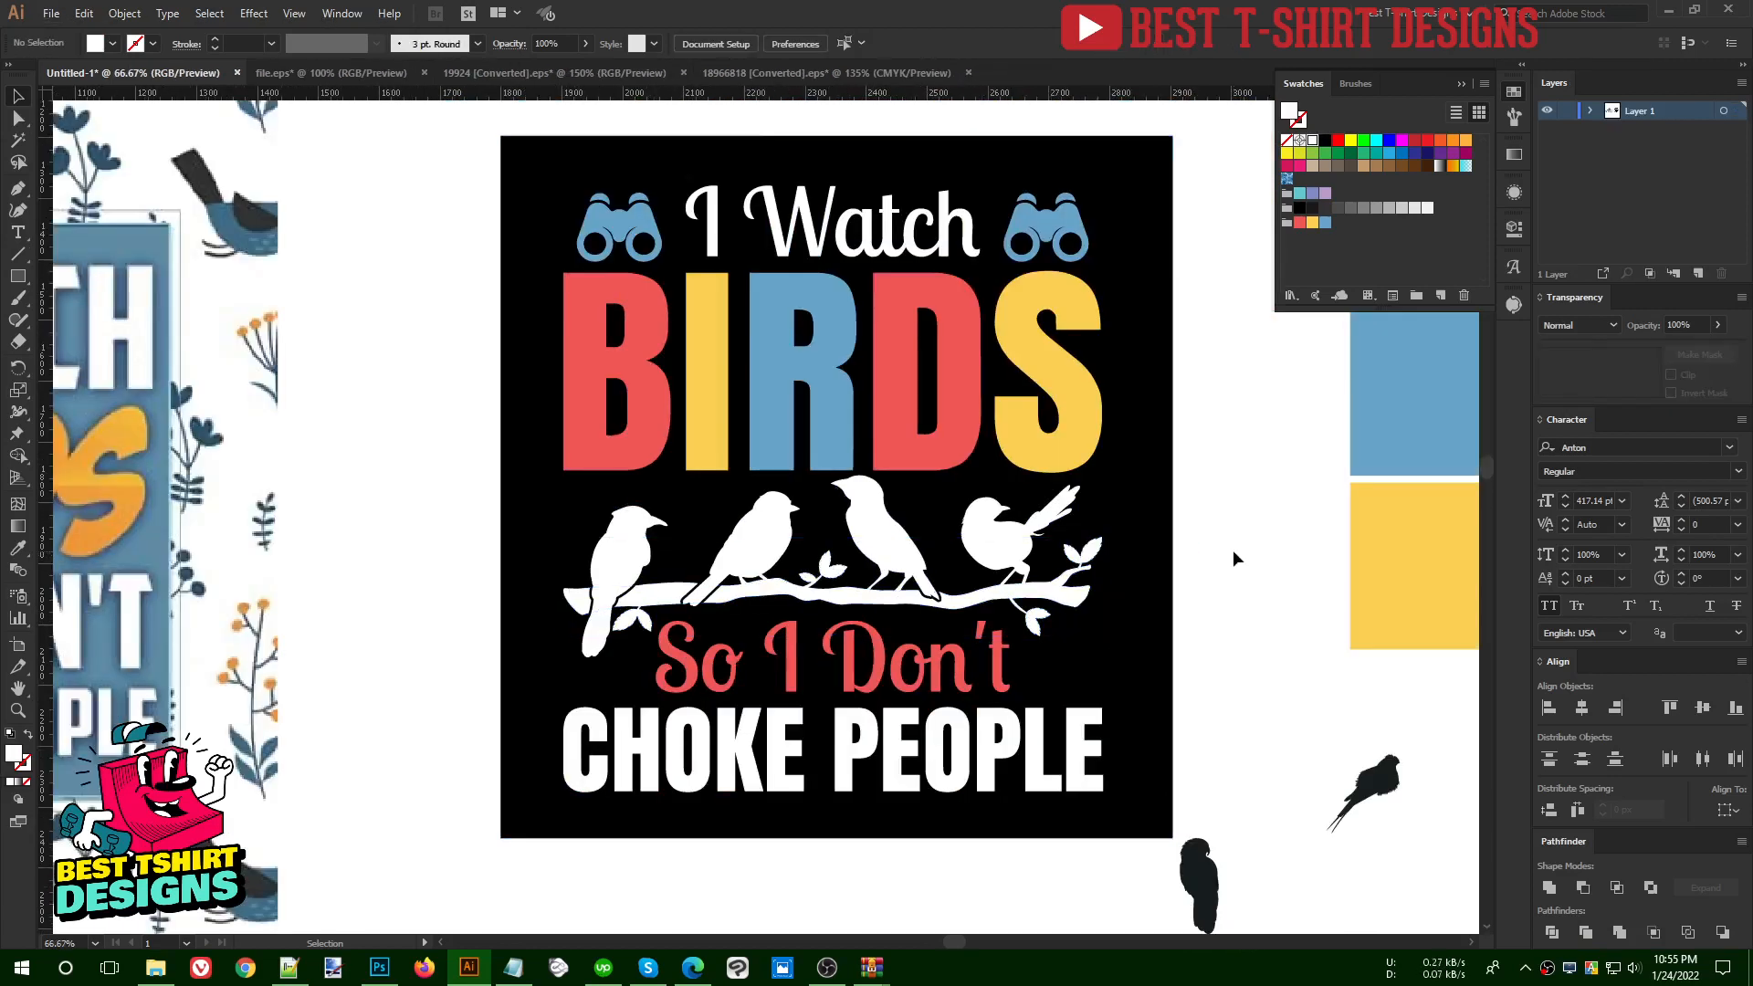
# - Group the five coloured letters of BIRDS
pyautogui.scroll(1, 1232, 550)
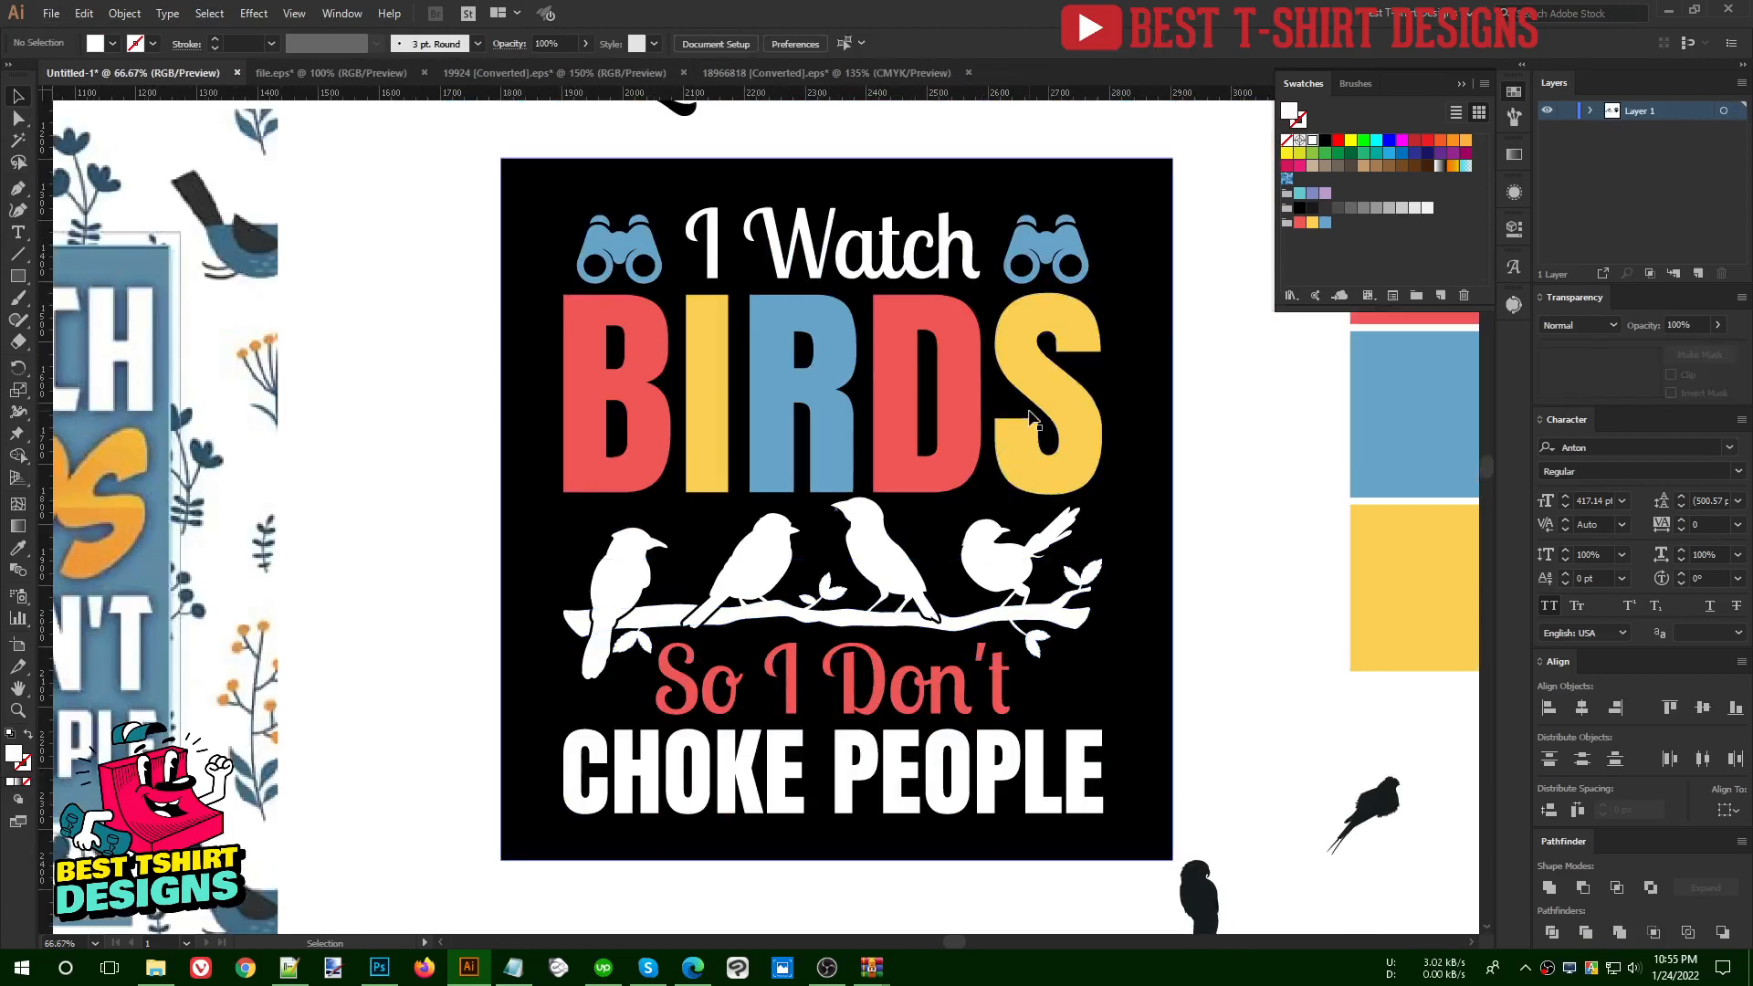
pyautogui.click(1069, 380)
pyautogui.keyDown('shift'); pyautogui.click(961, 391); pyautogui.keyUp('shift')
pyautogui.keyDown('shift'); pyautogui.click(834, 388); pyautogui.keyUp('shift')
pyautogui.keyDown('shift'); pyautogui.click(701, 392); pyautogui.keyUp('shift')
pyautogui.keyDown('shift'); pyautogui.click(652, 368); pyautogui.keyUp('shift')
pyautogui.hotkey('ctrl', 'g')
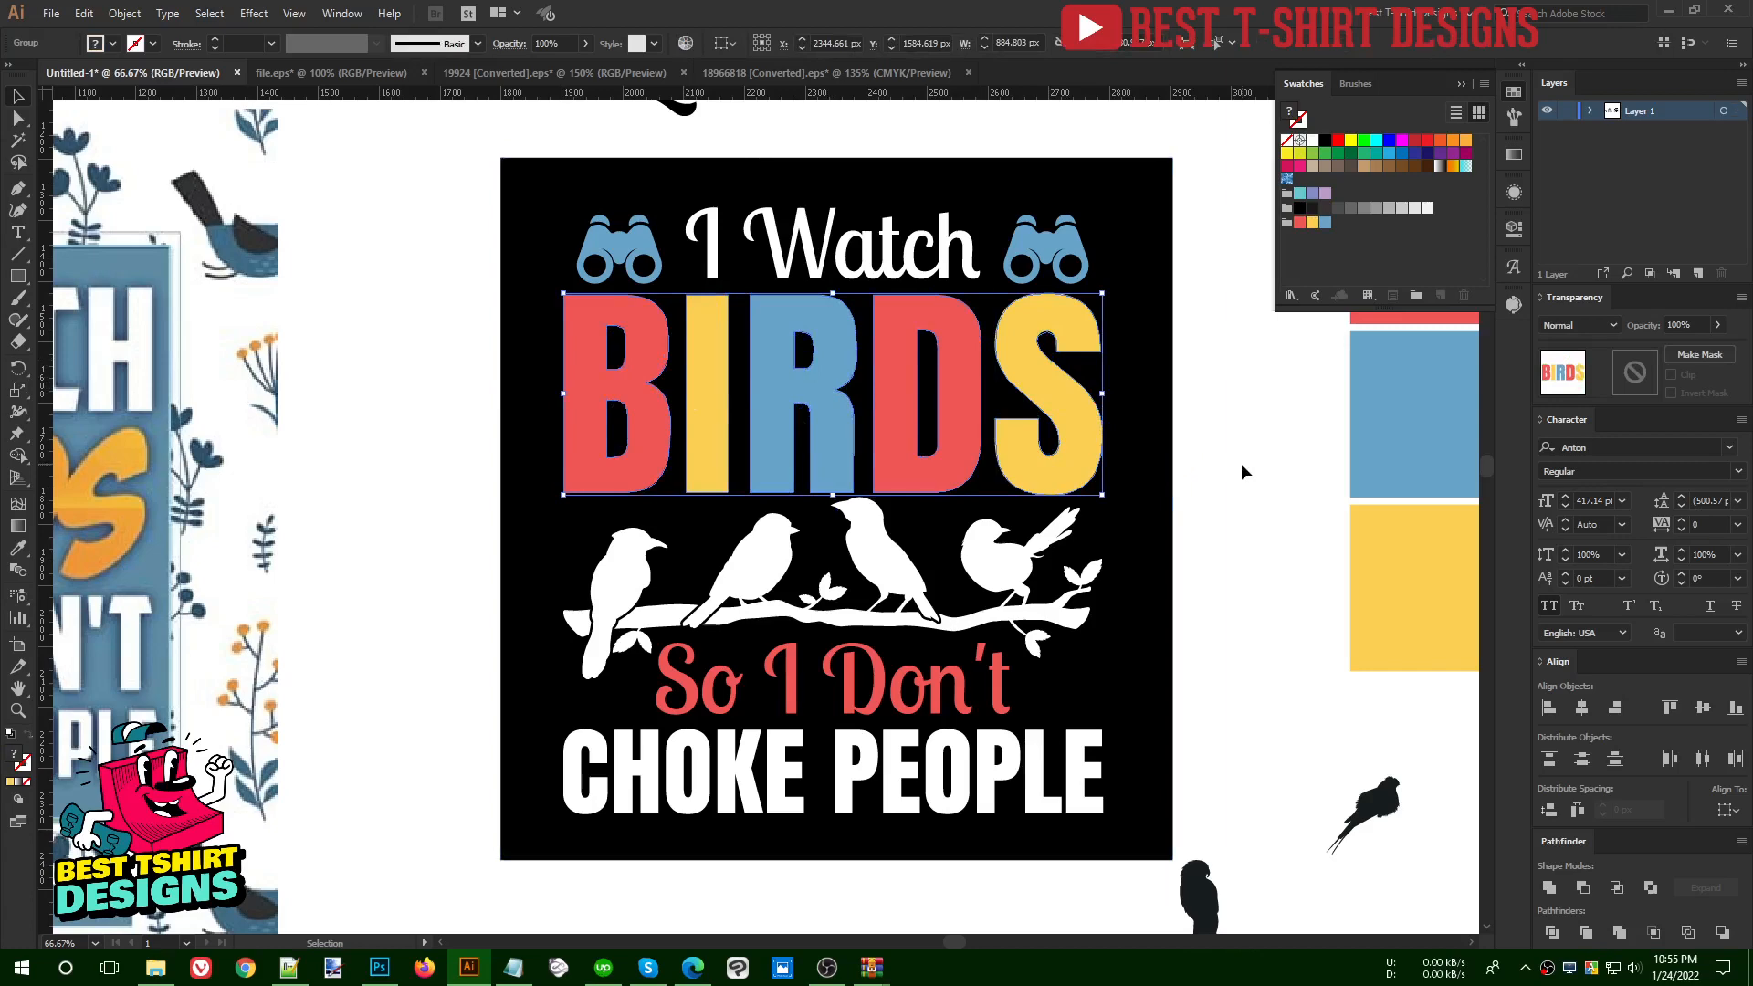
pyautogui.click(1241, 463)
# - Create a -10 px offset path with miter joins inside the grouped BIRDS letters
pyautogui.scroll(1, 1027, 274)
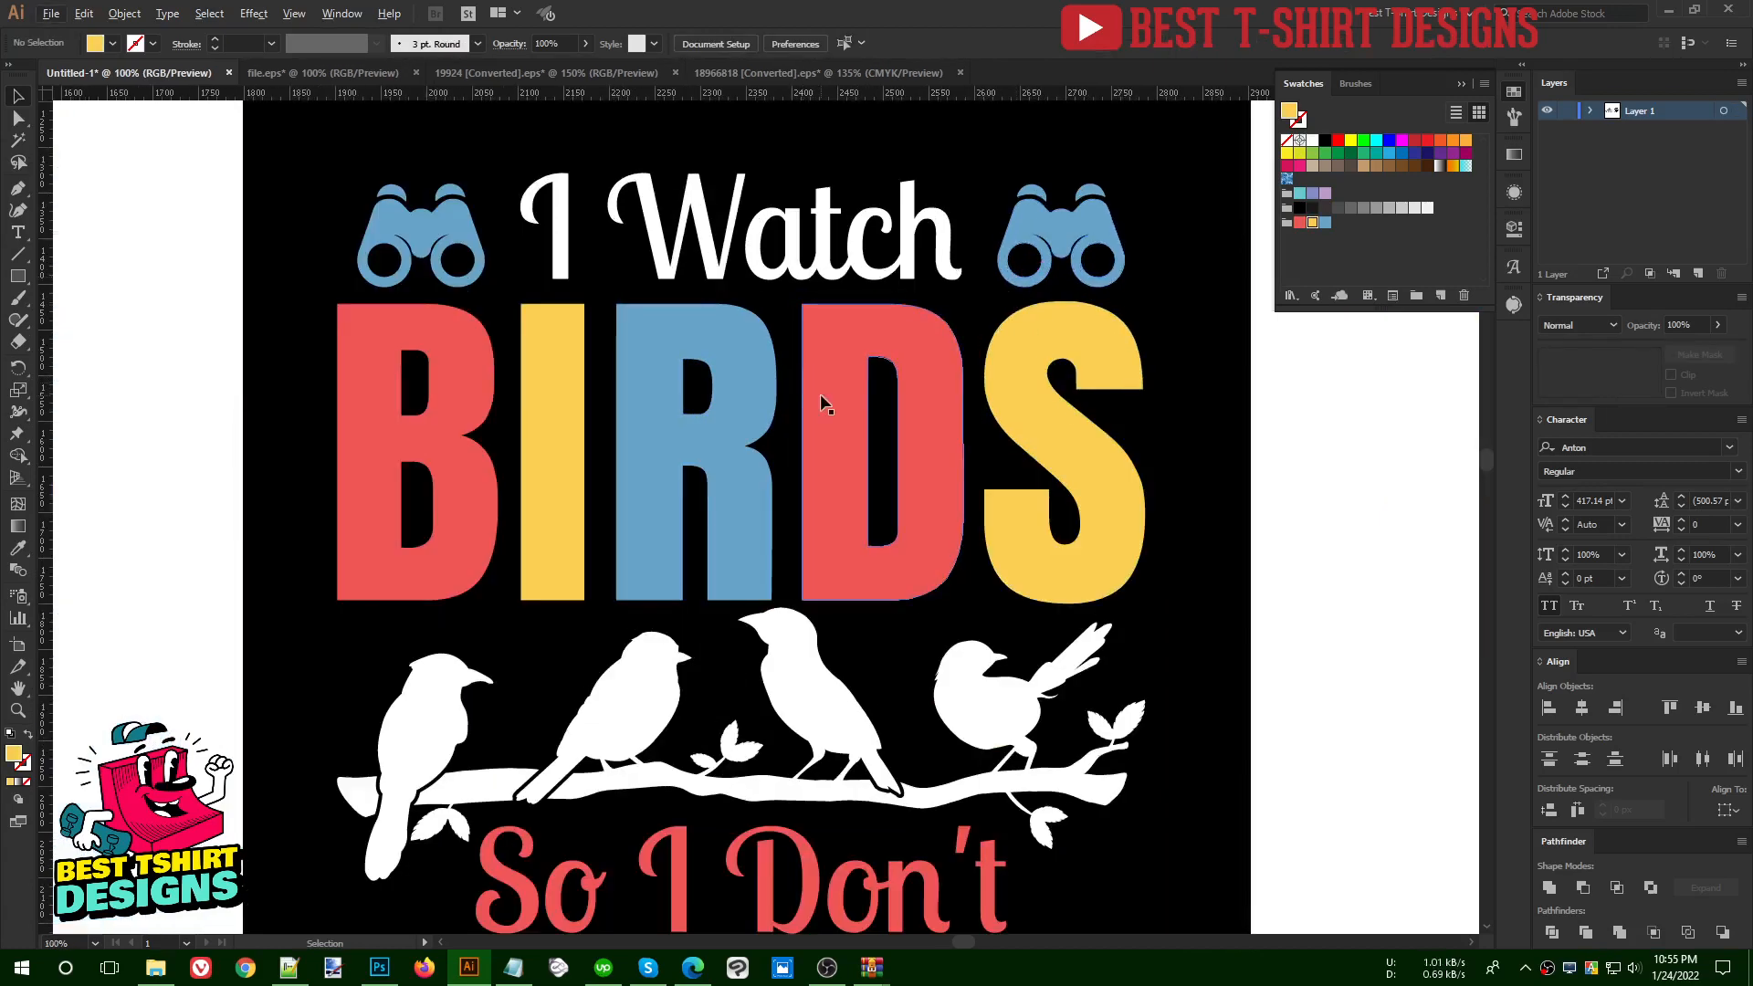
pyautogui.click(703, 413)
pyautogui.scroll(1, 712, 413)
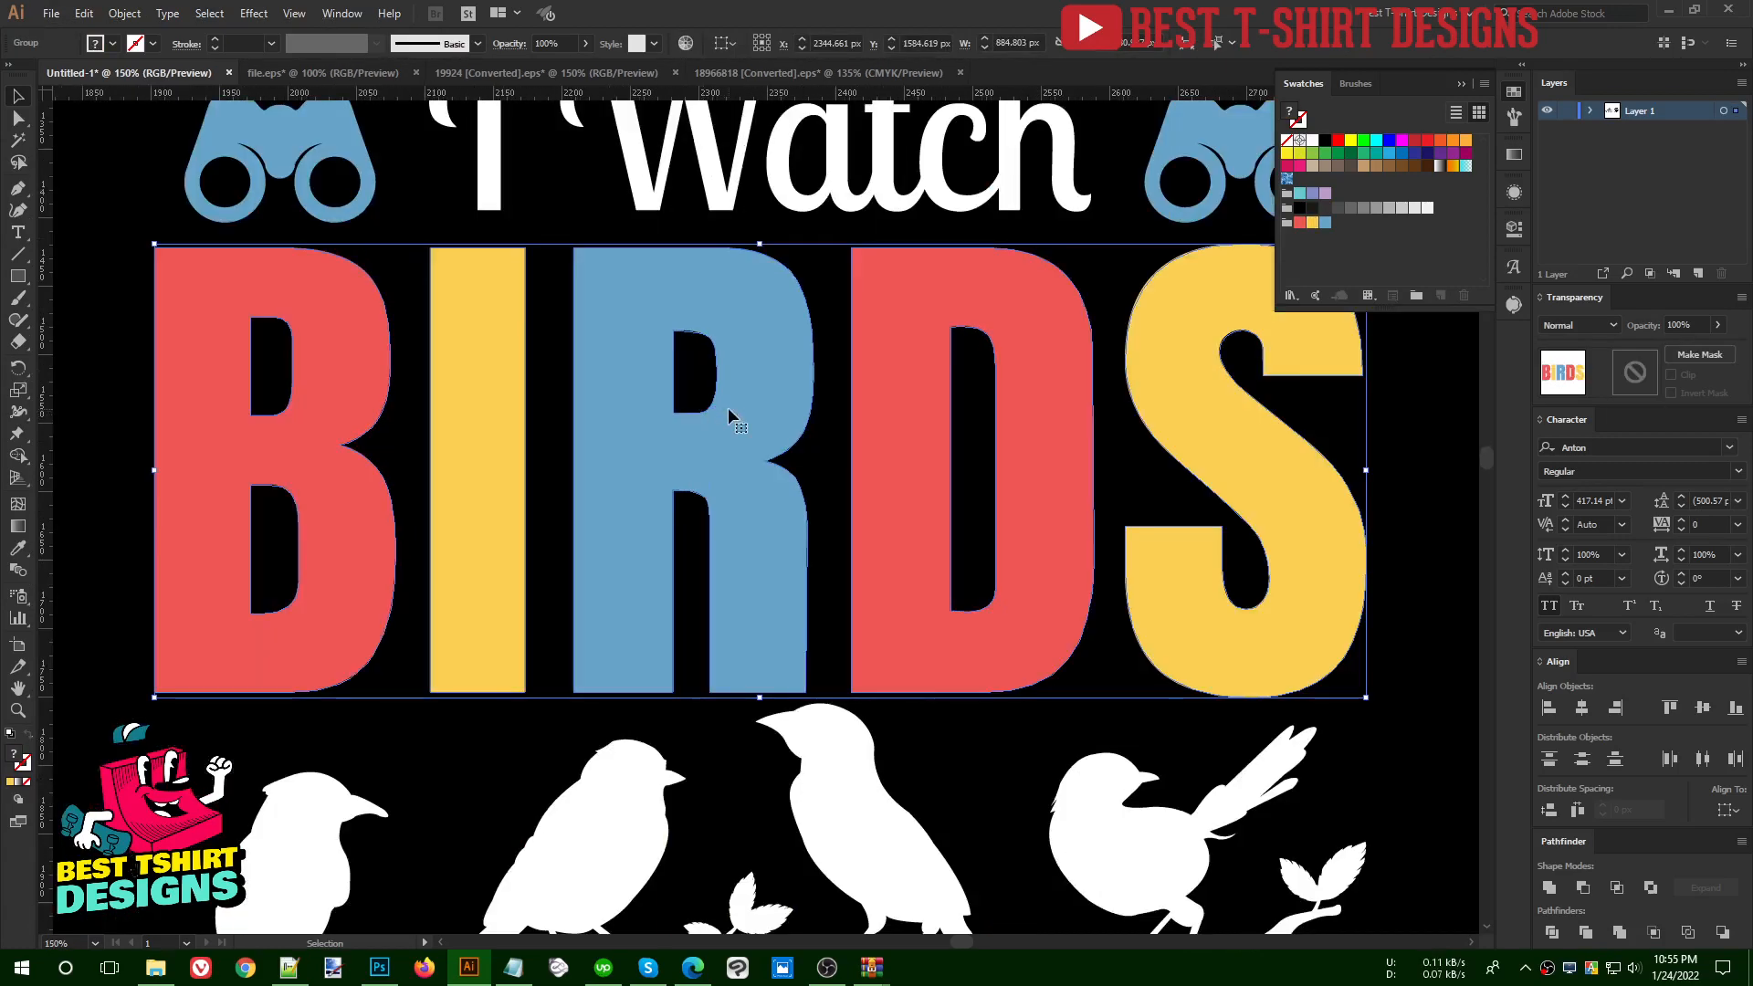
pyautogui.click(1510, 99)
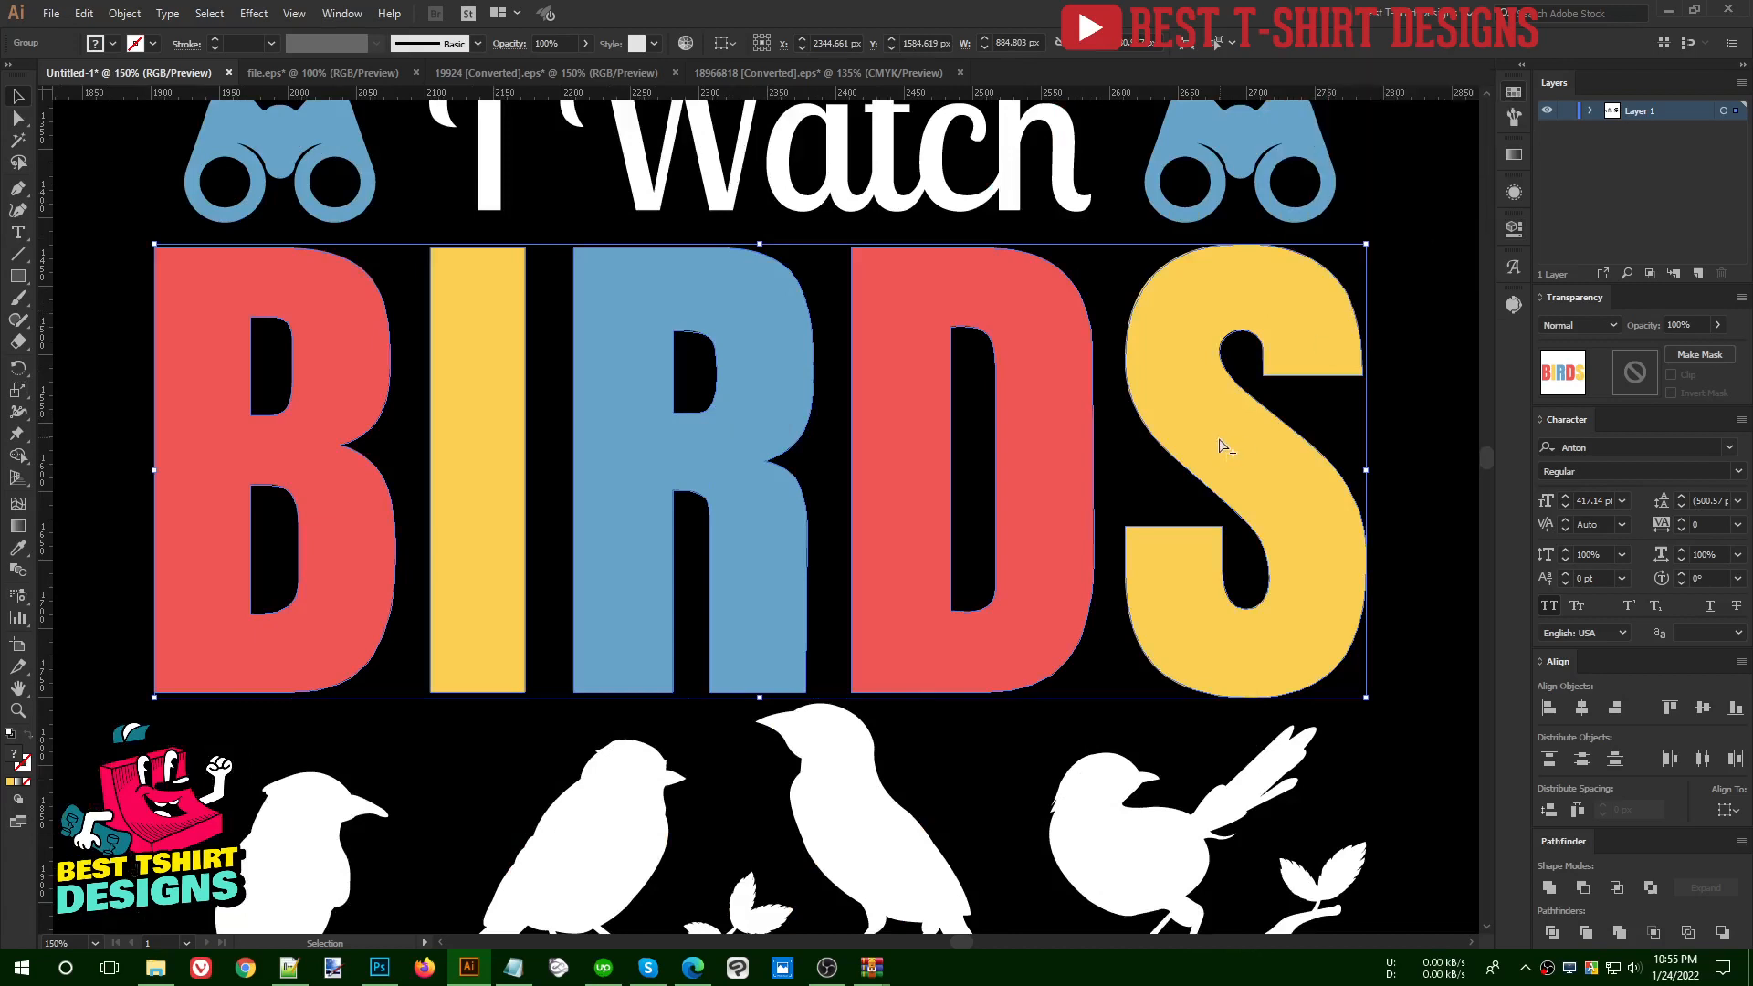
pyautogui.press('a')
pyautogui.click(125, 13)
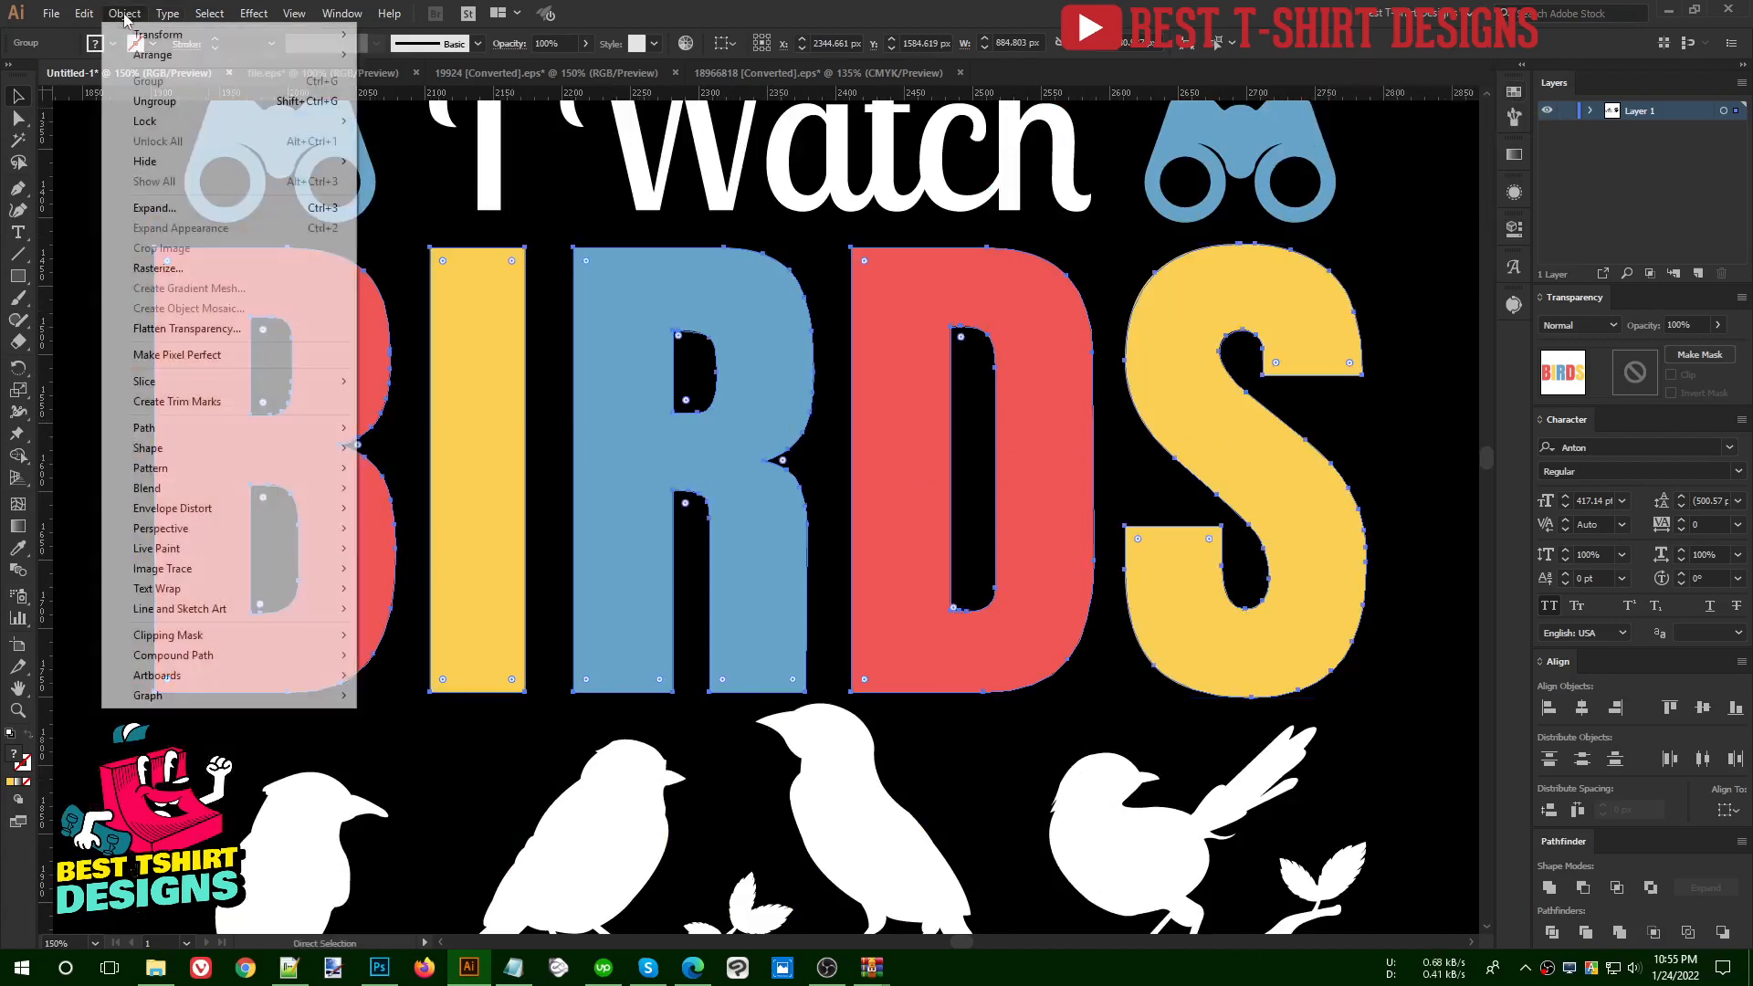
pyautogui.moveTo(196, 429)
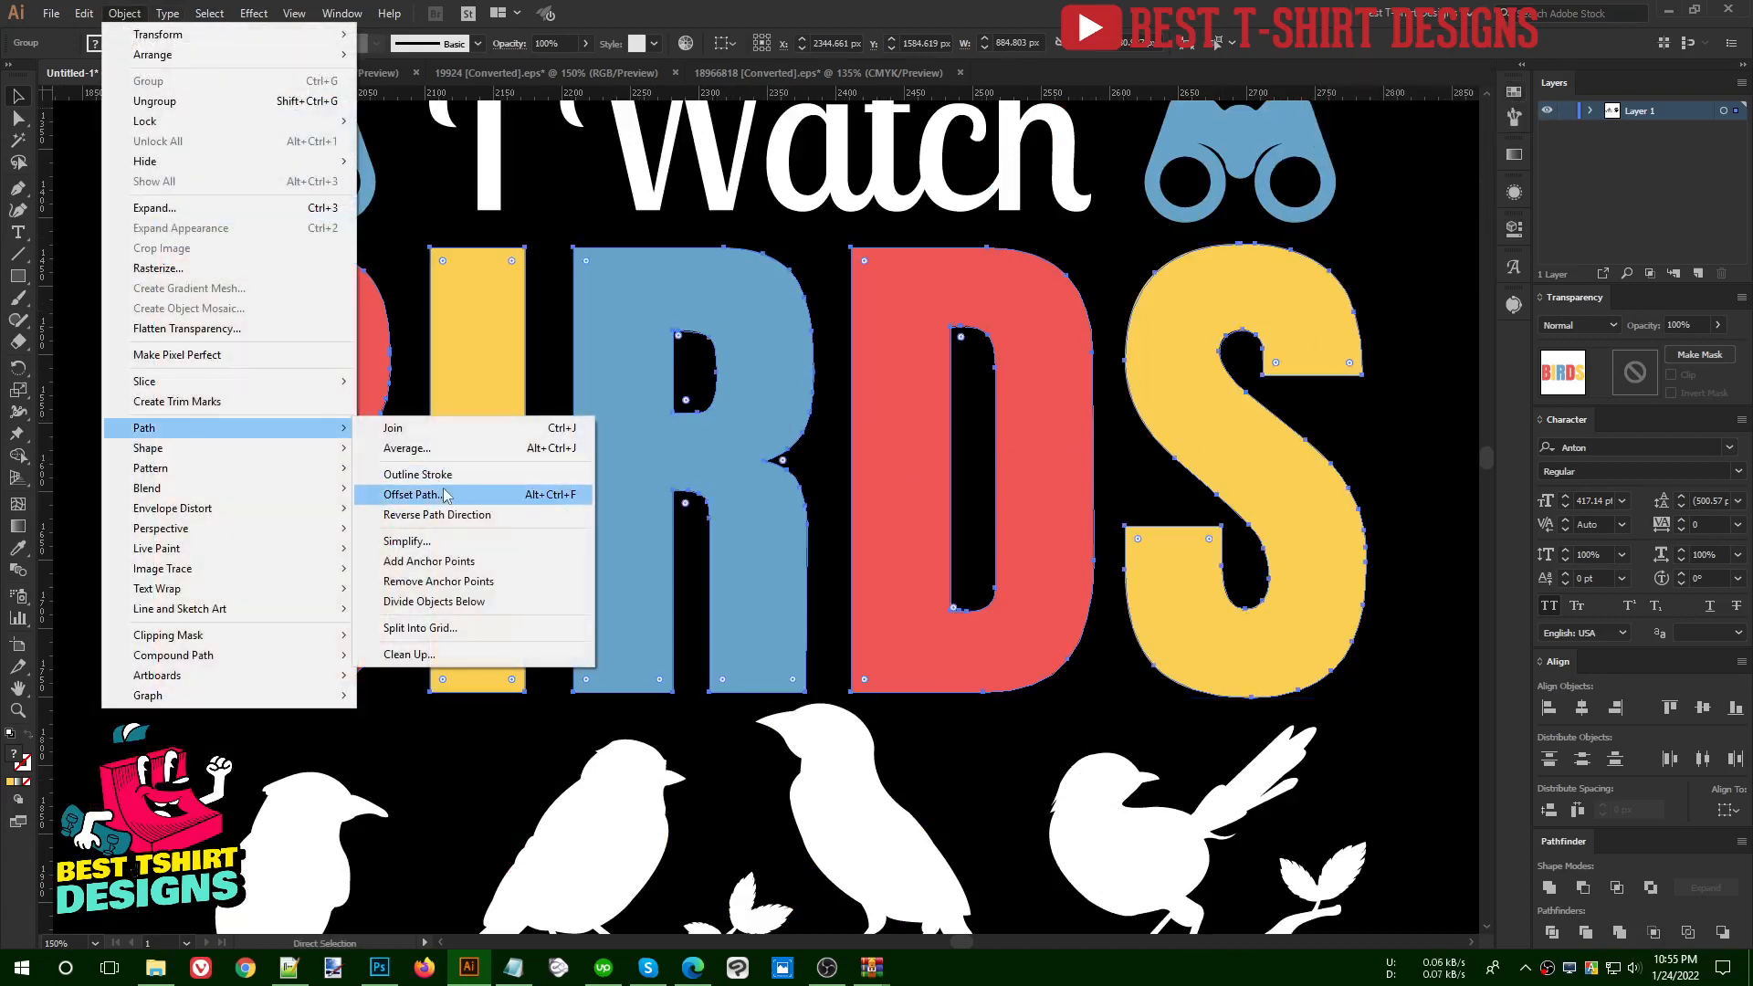
pyautogui.click(447, 496)
pyautogui.click(1116, 277)
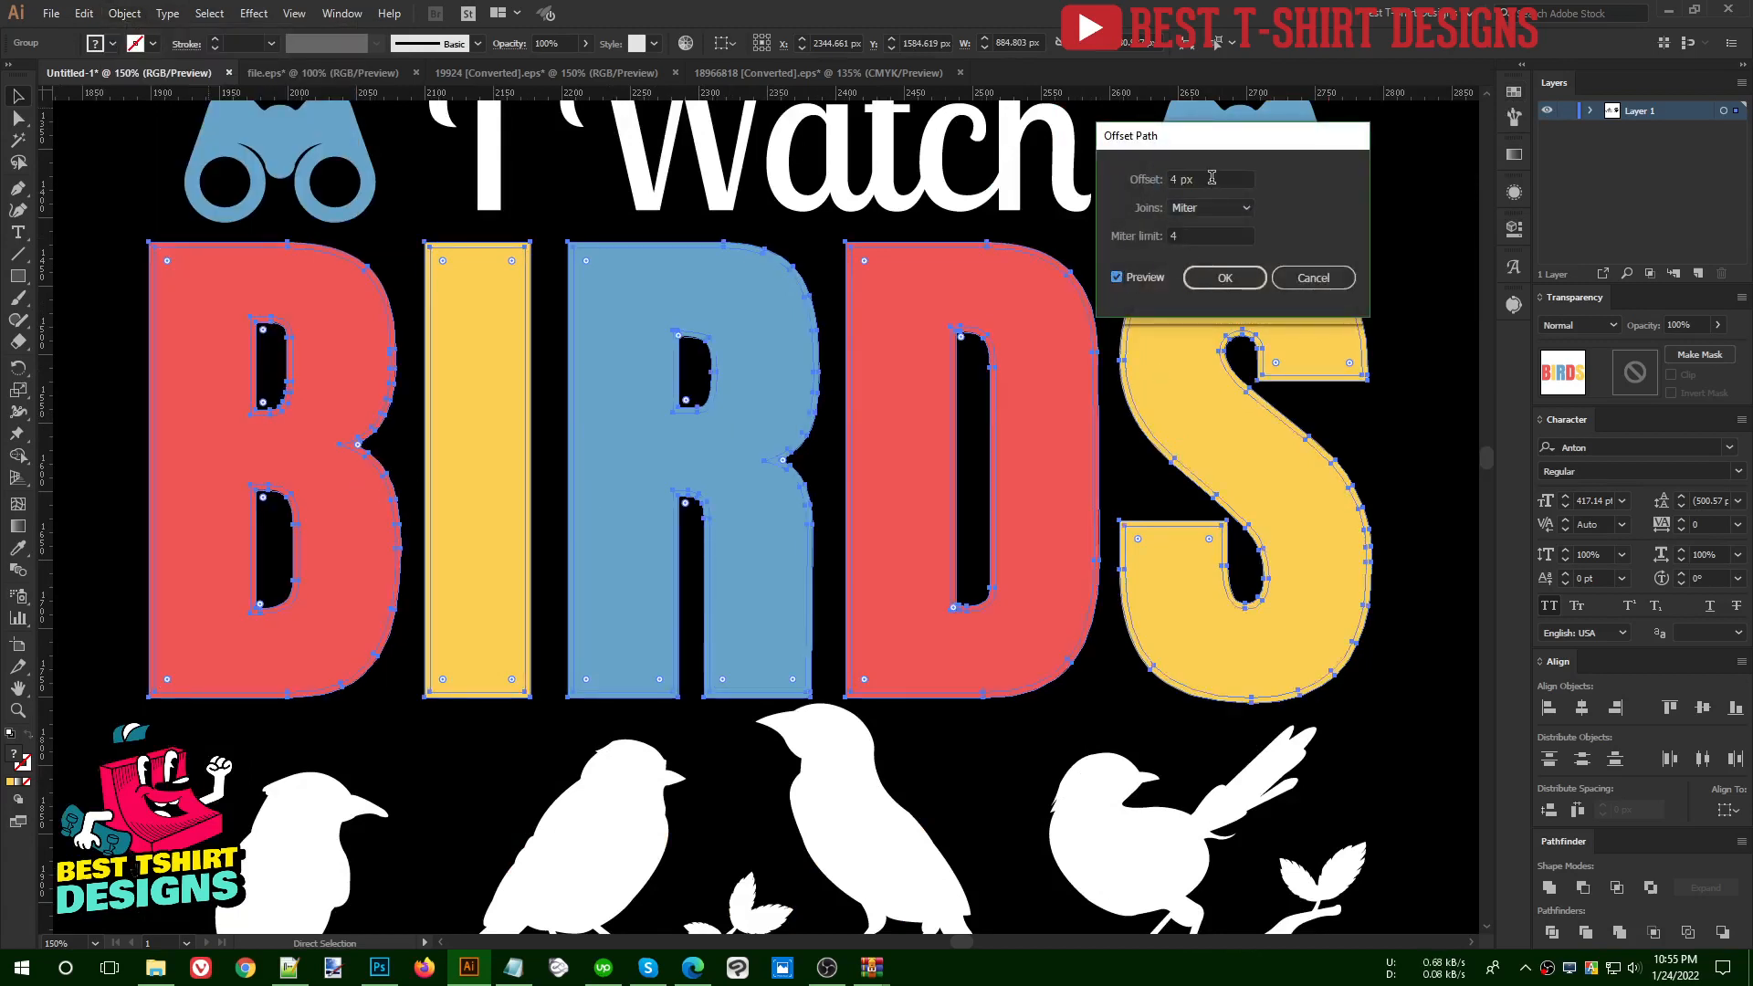
pyautogui.scroll(-11, 1211, 179)
pyautogui.scroll(1, 1212, 178)
pyautogui.scroll(-2, 1212, 178)
pyautogui.scroll(-2, 1212, 177)
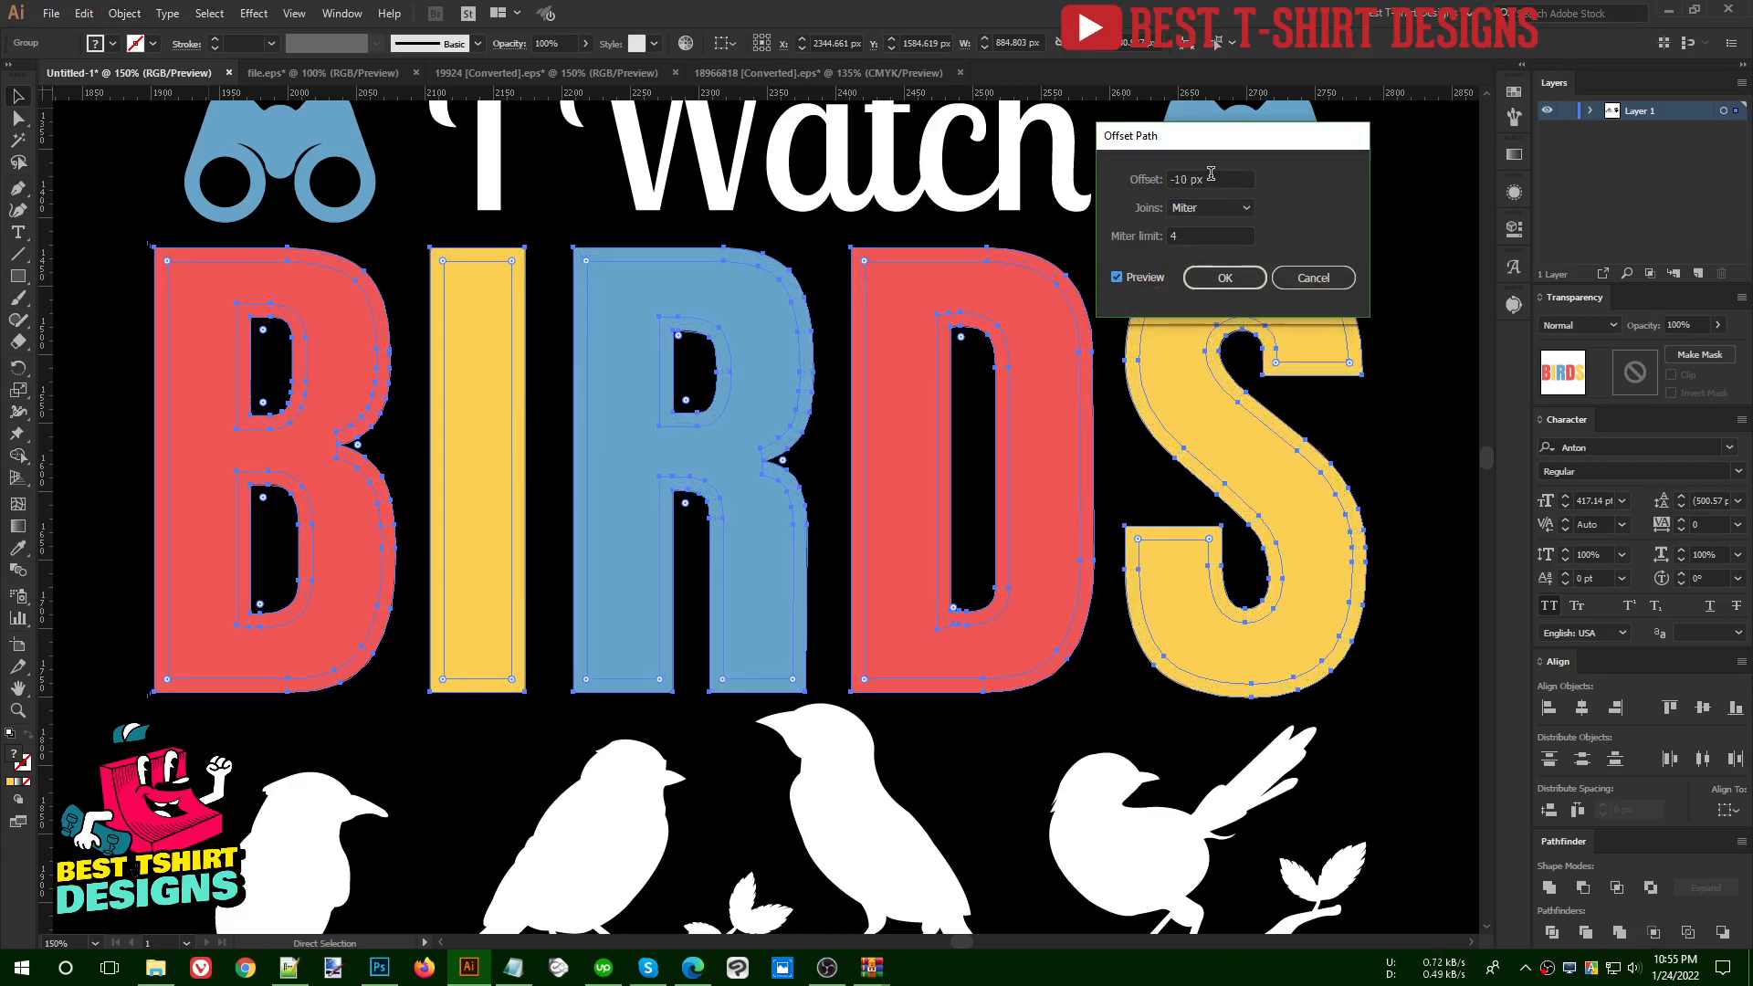
pyautogui.click(1207, 285)
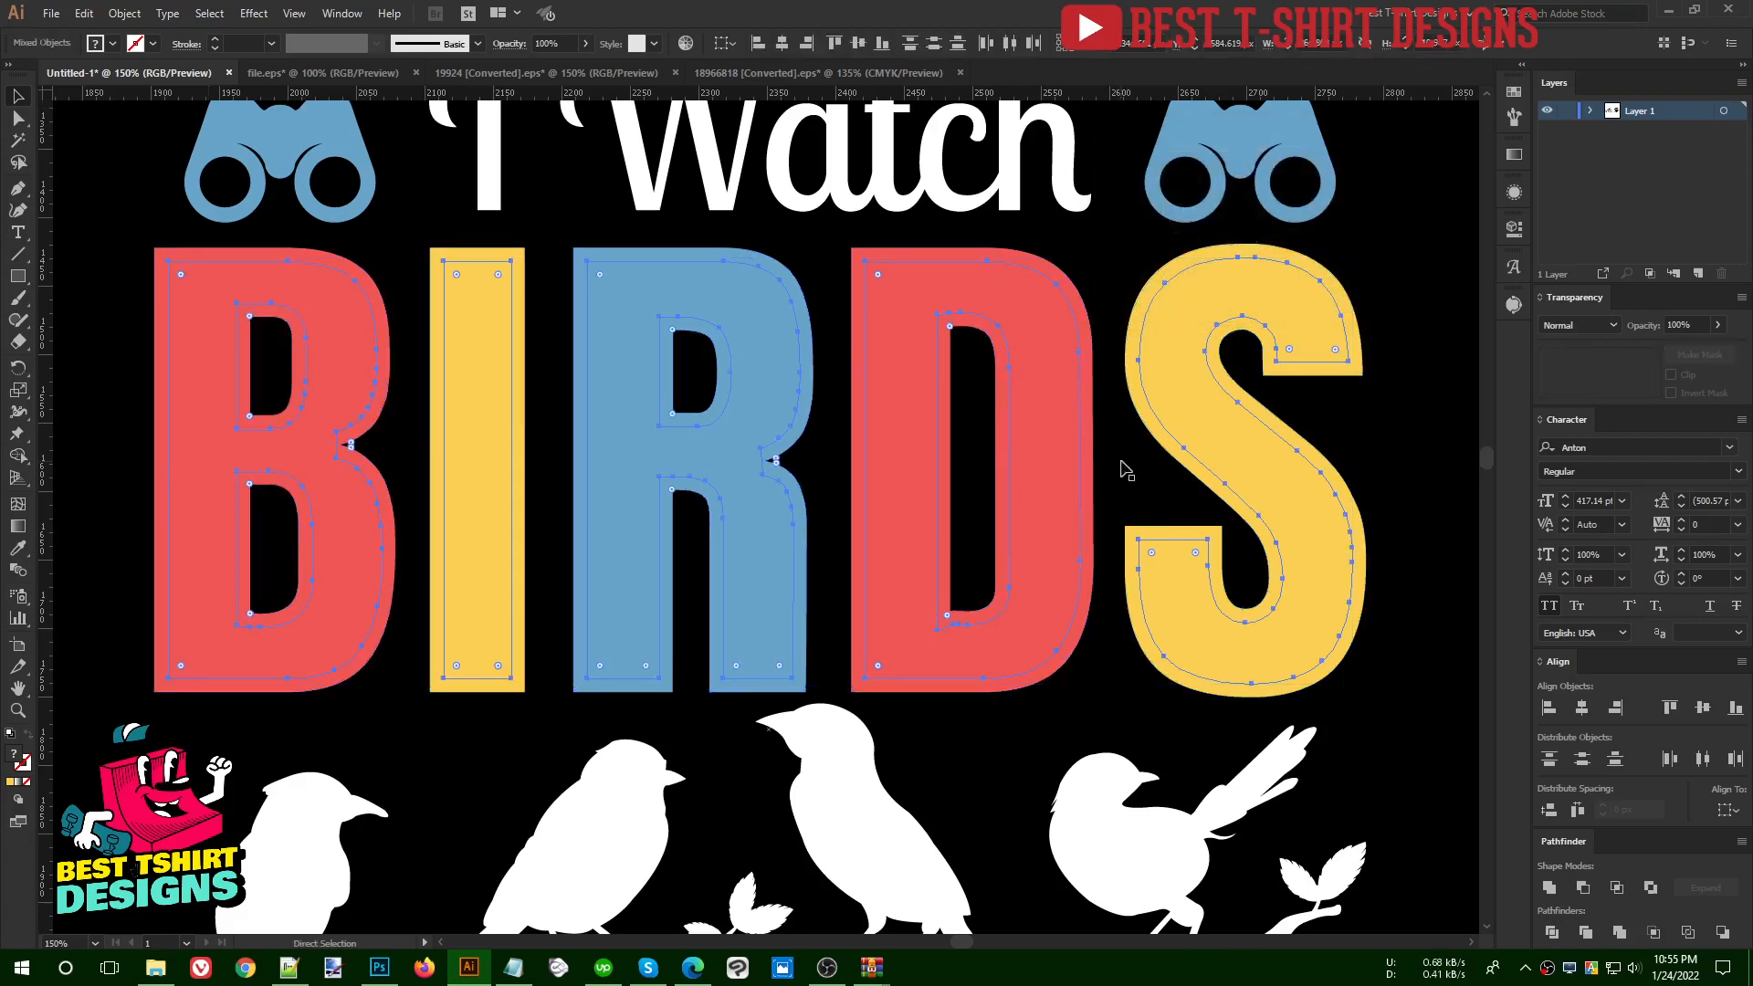
# - Unite the inner offset outlines of BIRDS and fill them with white
pyautogui.press('v')
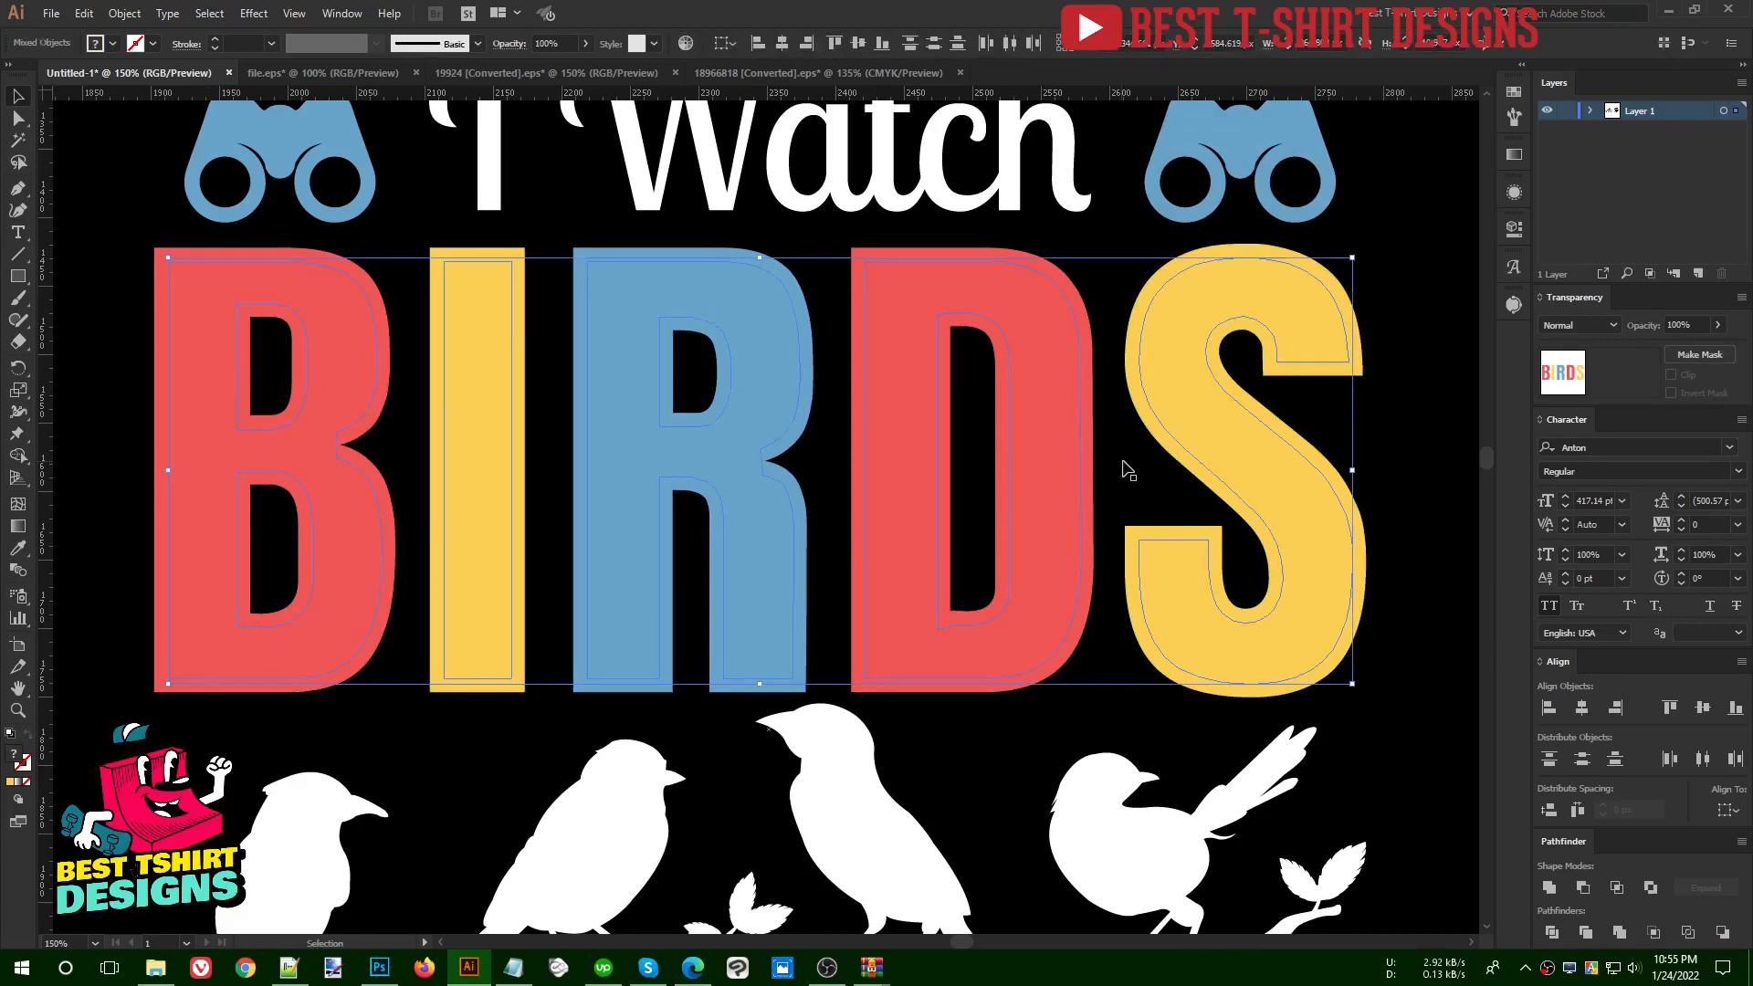
pyautogui.click(1551, 891)
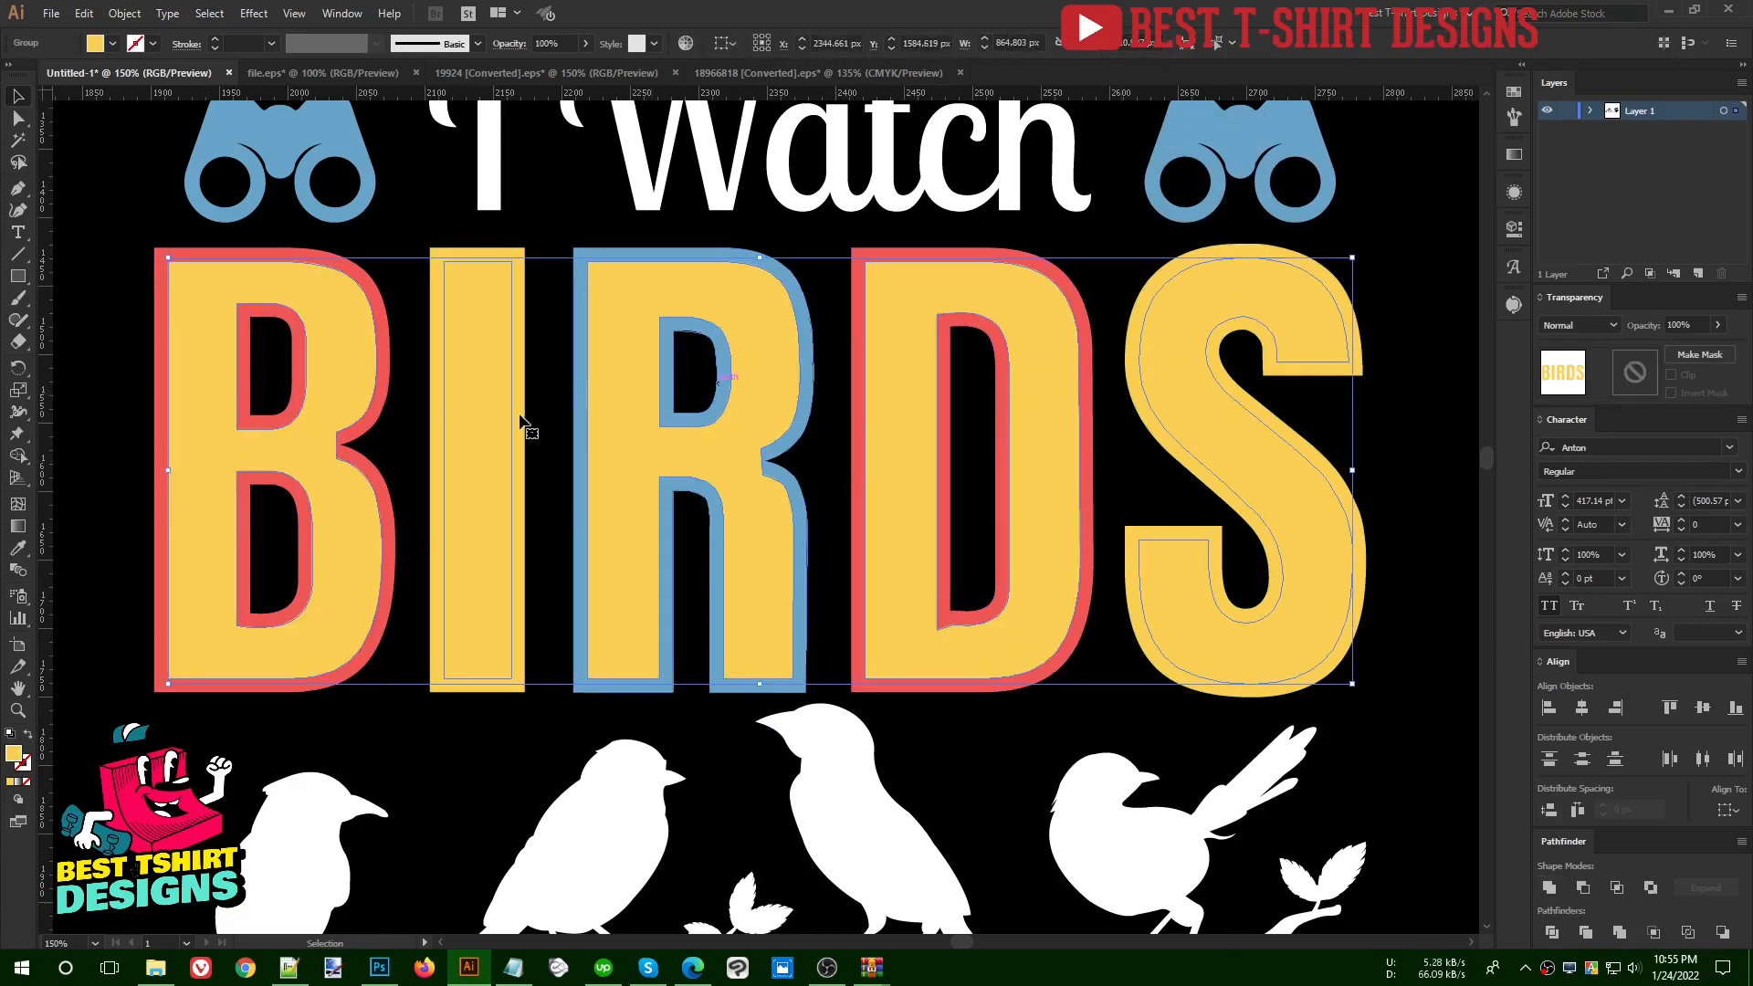
pyautogui.click(1513, 92)
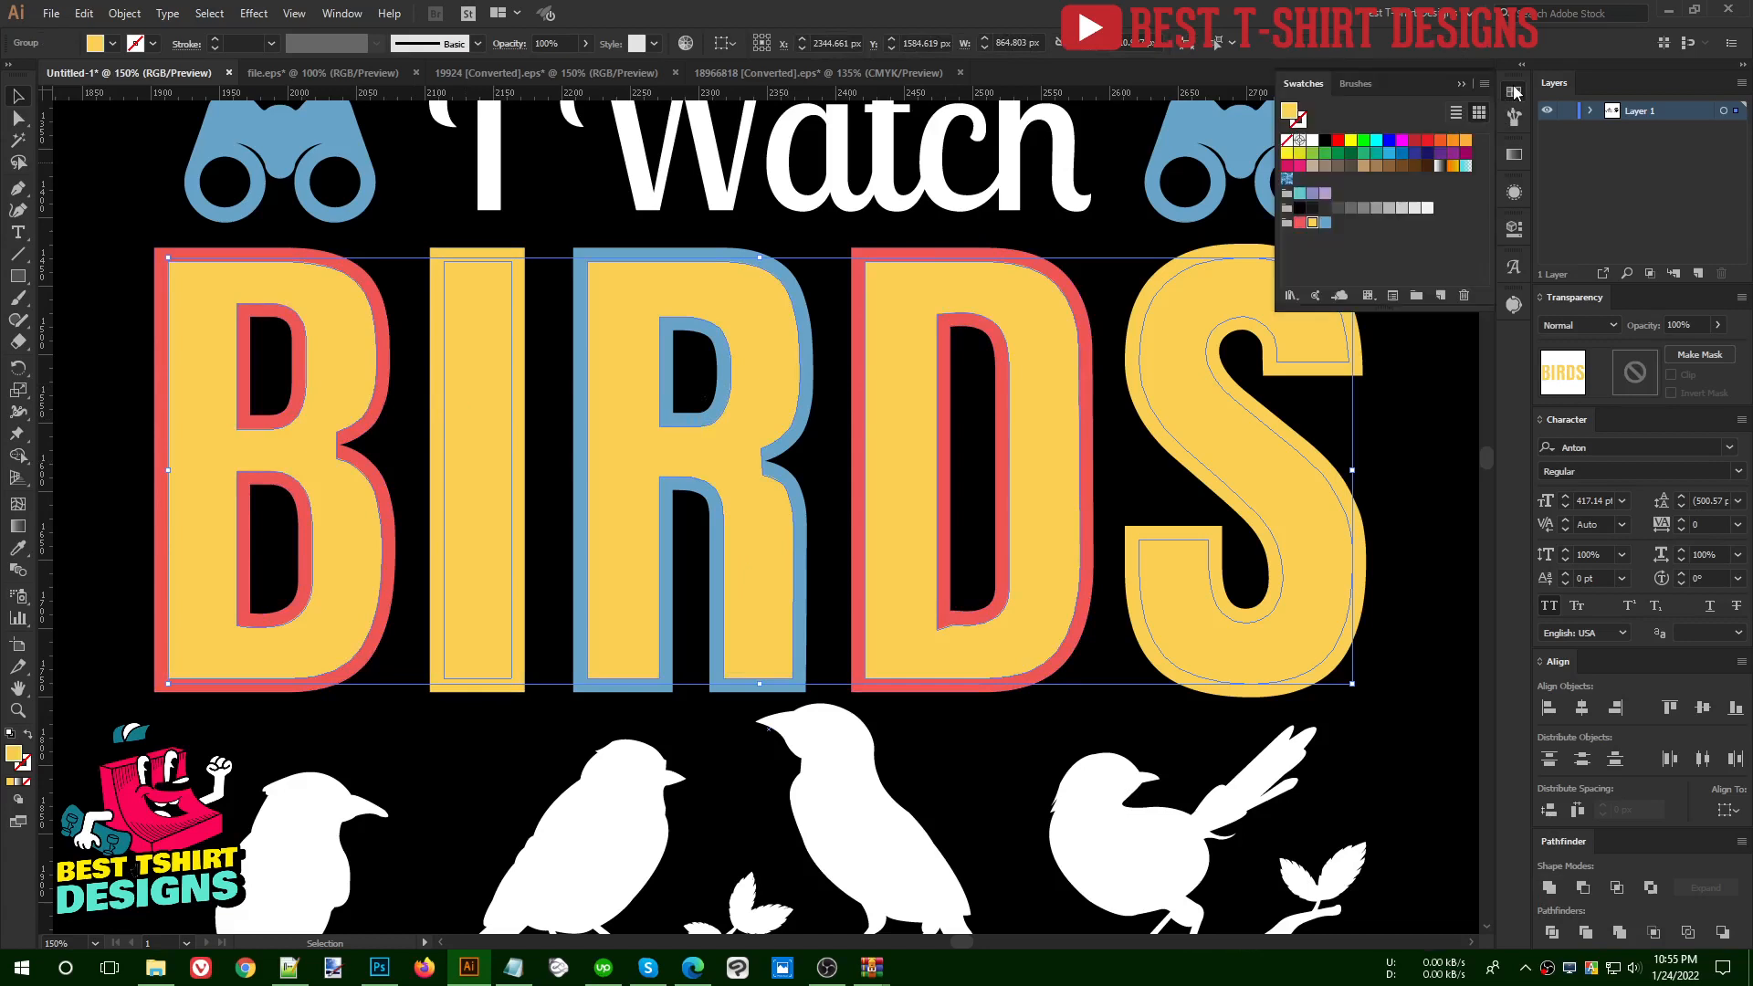
pyautogui.click(1313, 141)
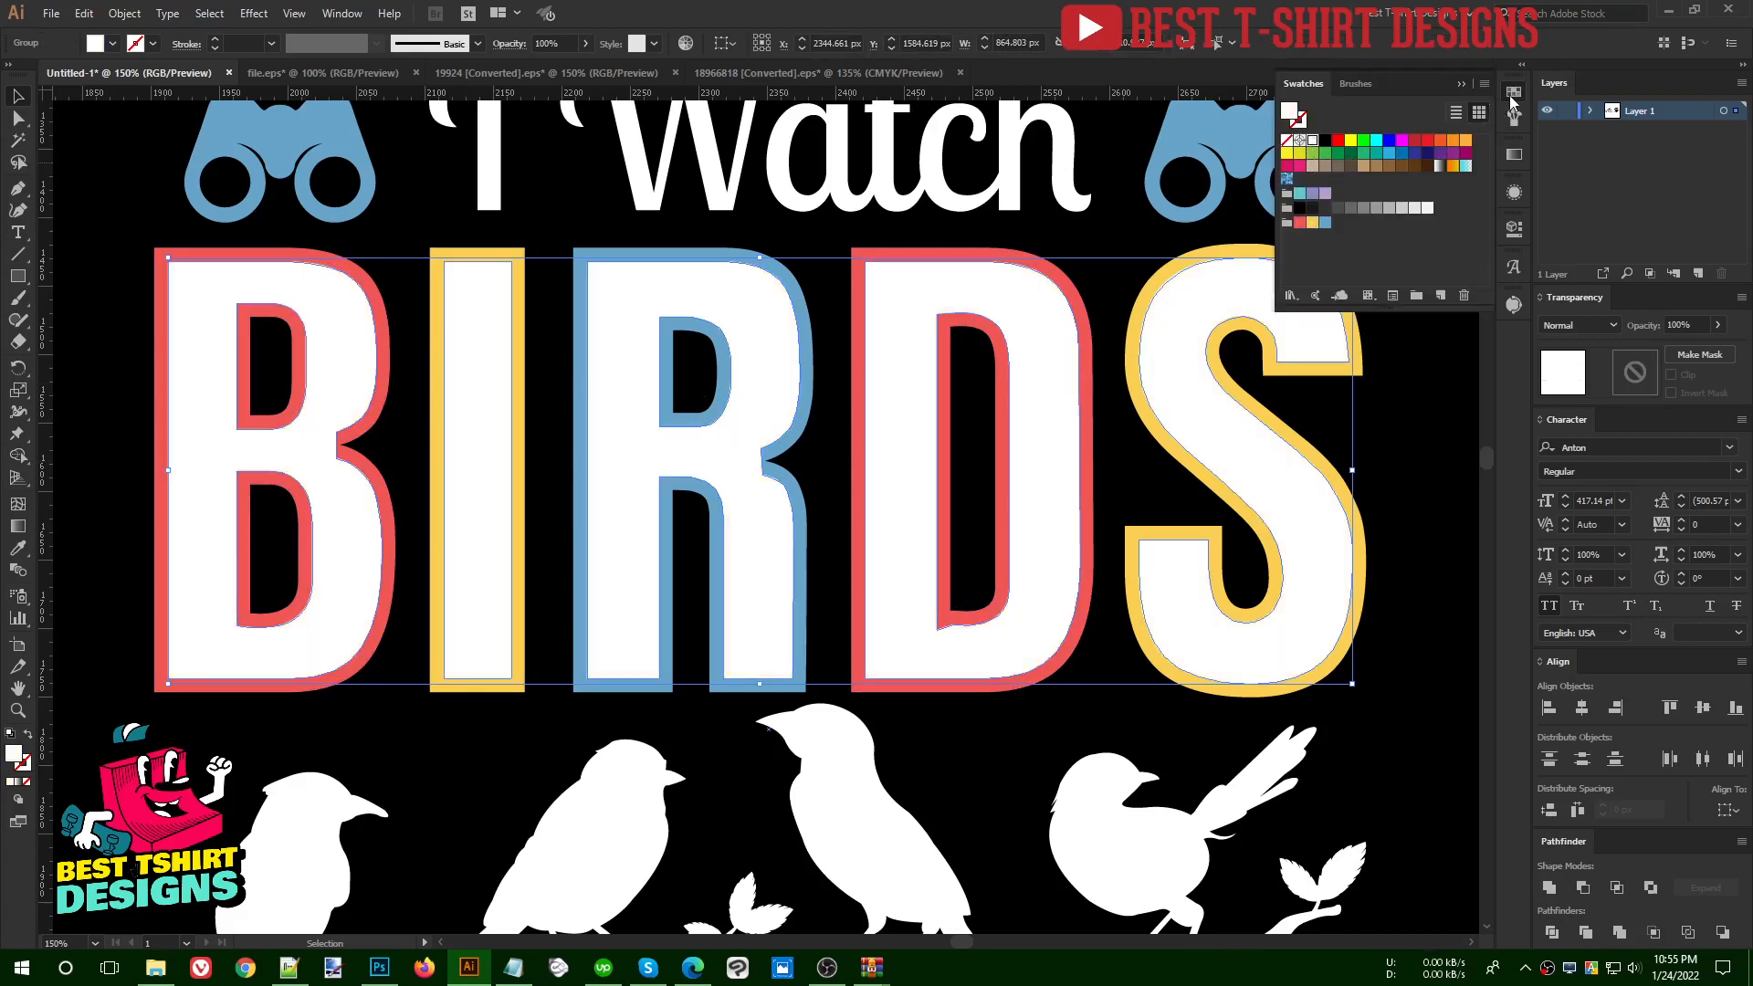
pyautogui.click(1513, 97)
pyautogui.click(827, 441)
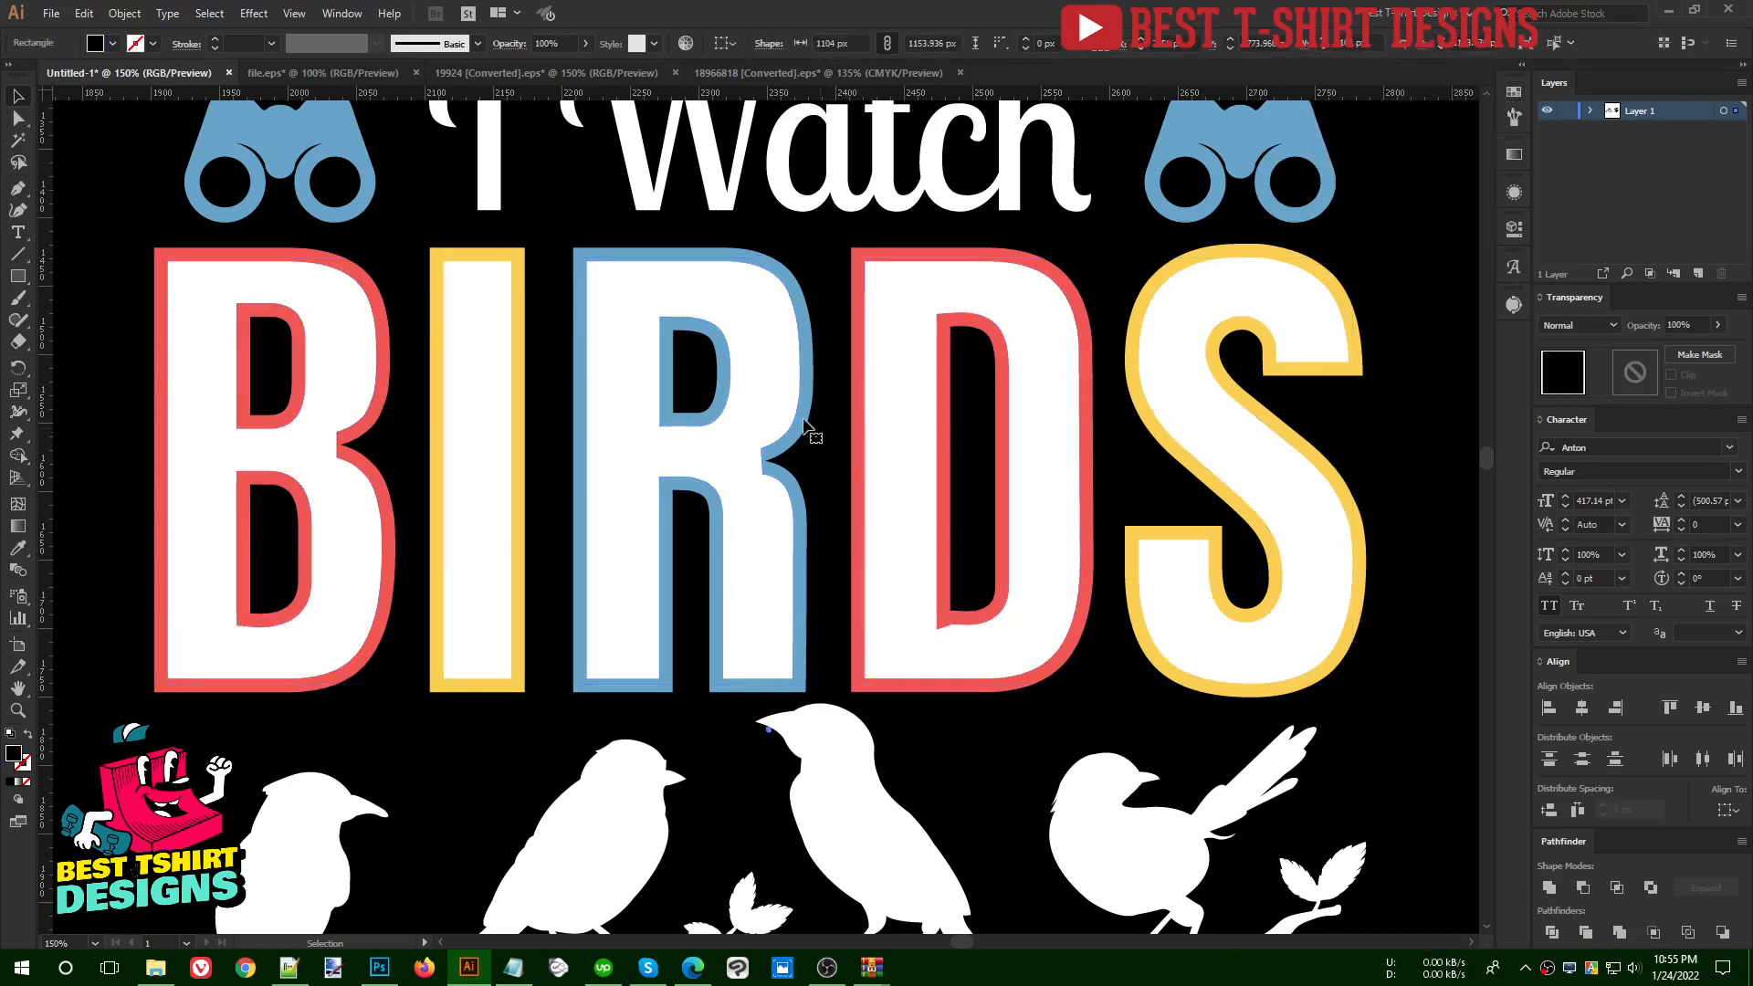
# - Duplicate the white inset BIRDS lettering in place in front and fill the copy with dark blue
pyautogui.click(754, 396)
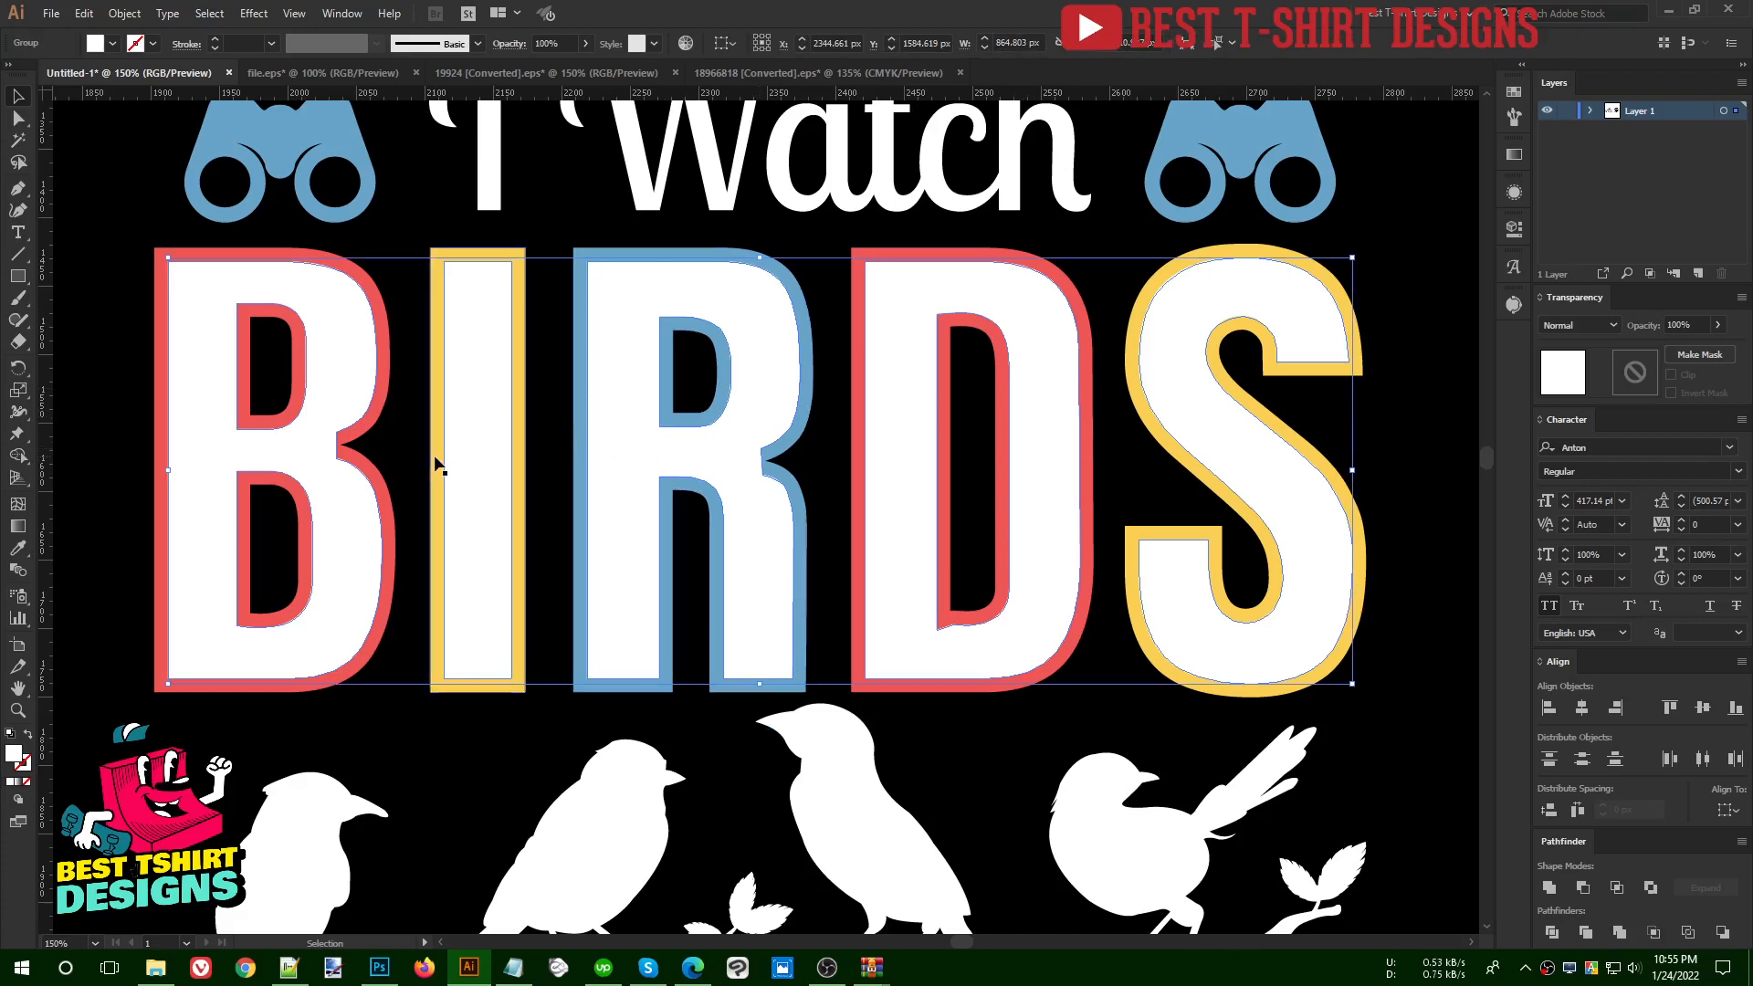
pyautogui.press('a')
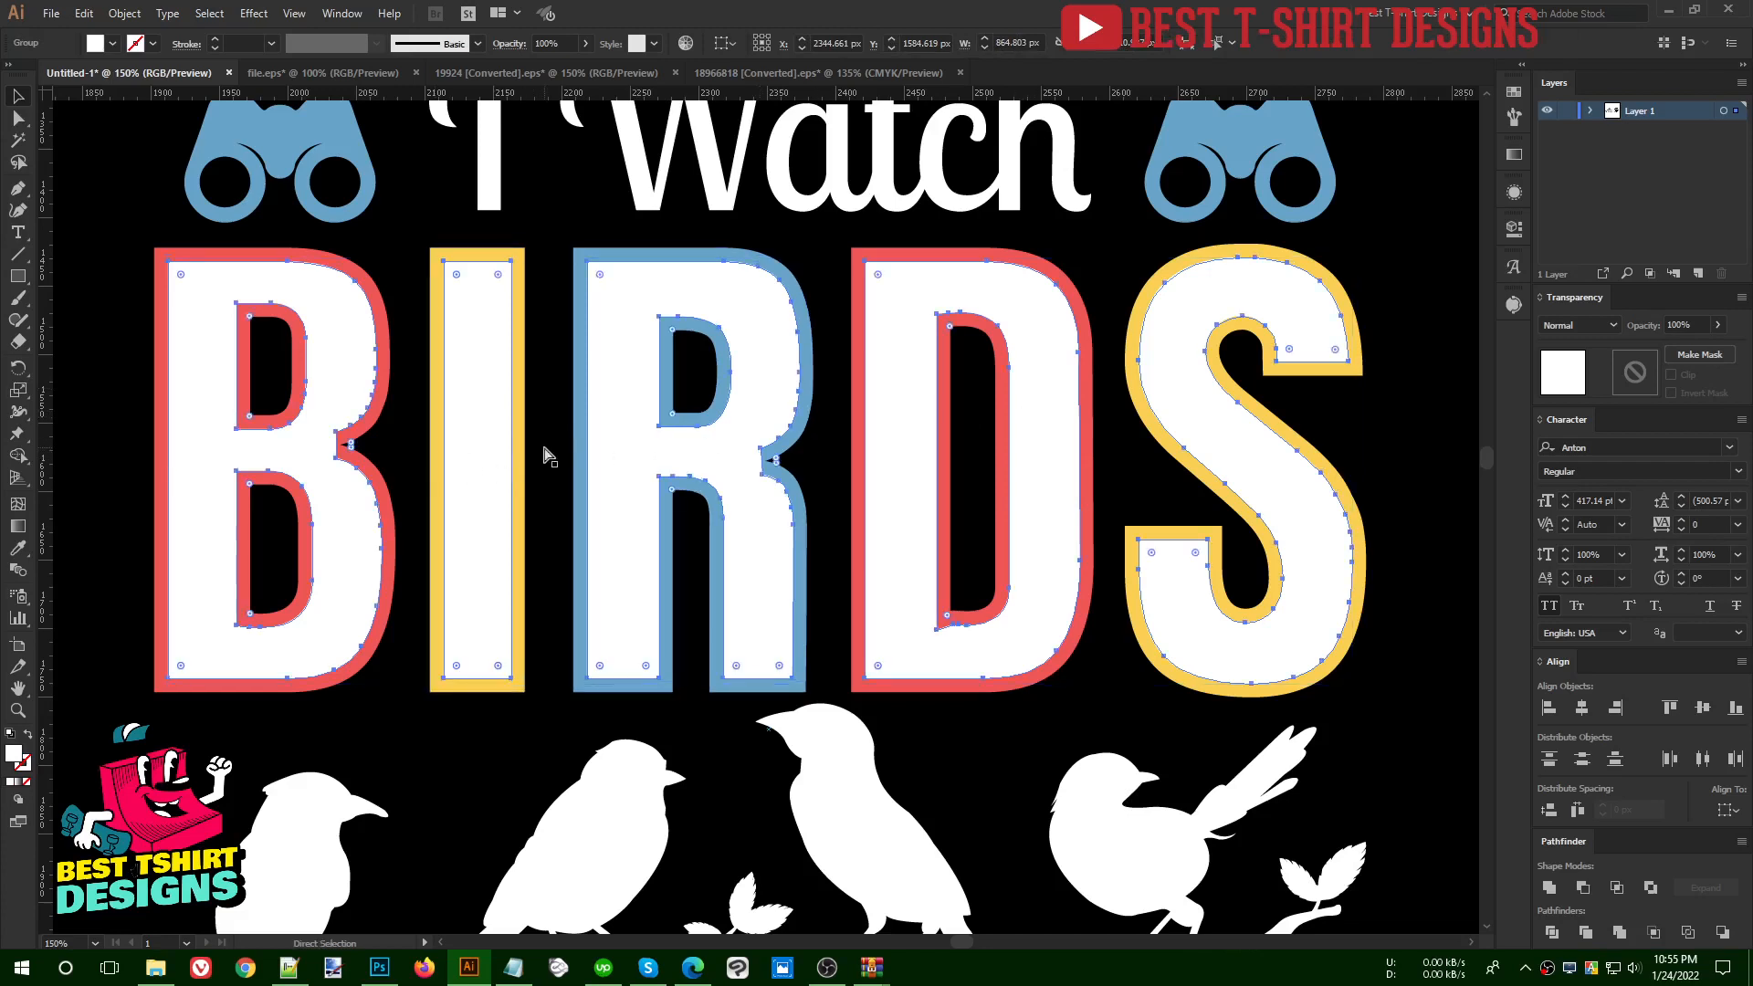
pyautogui.press('v')
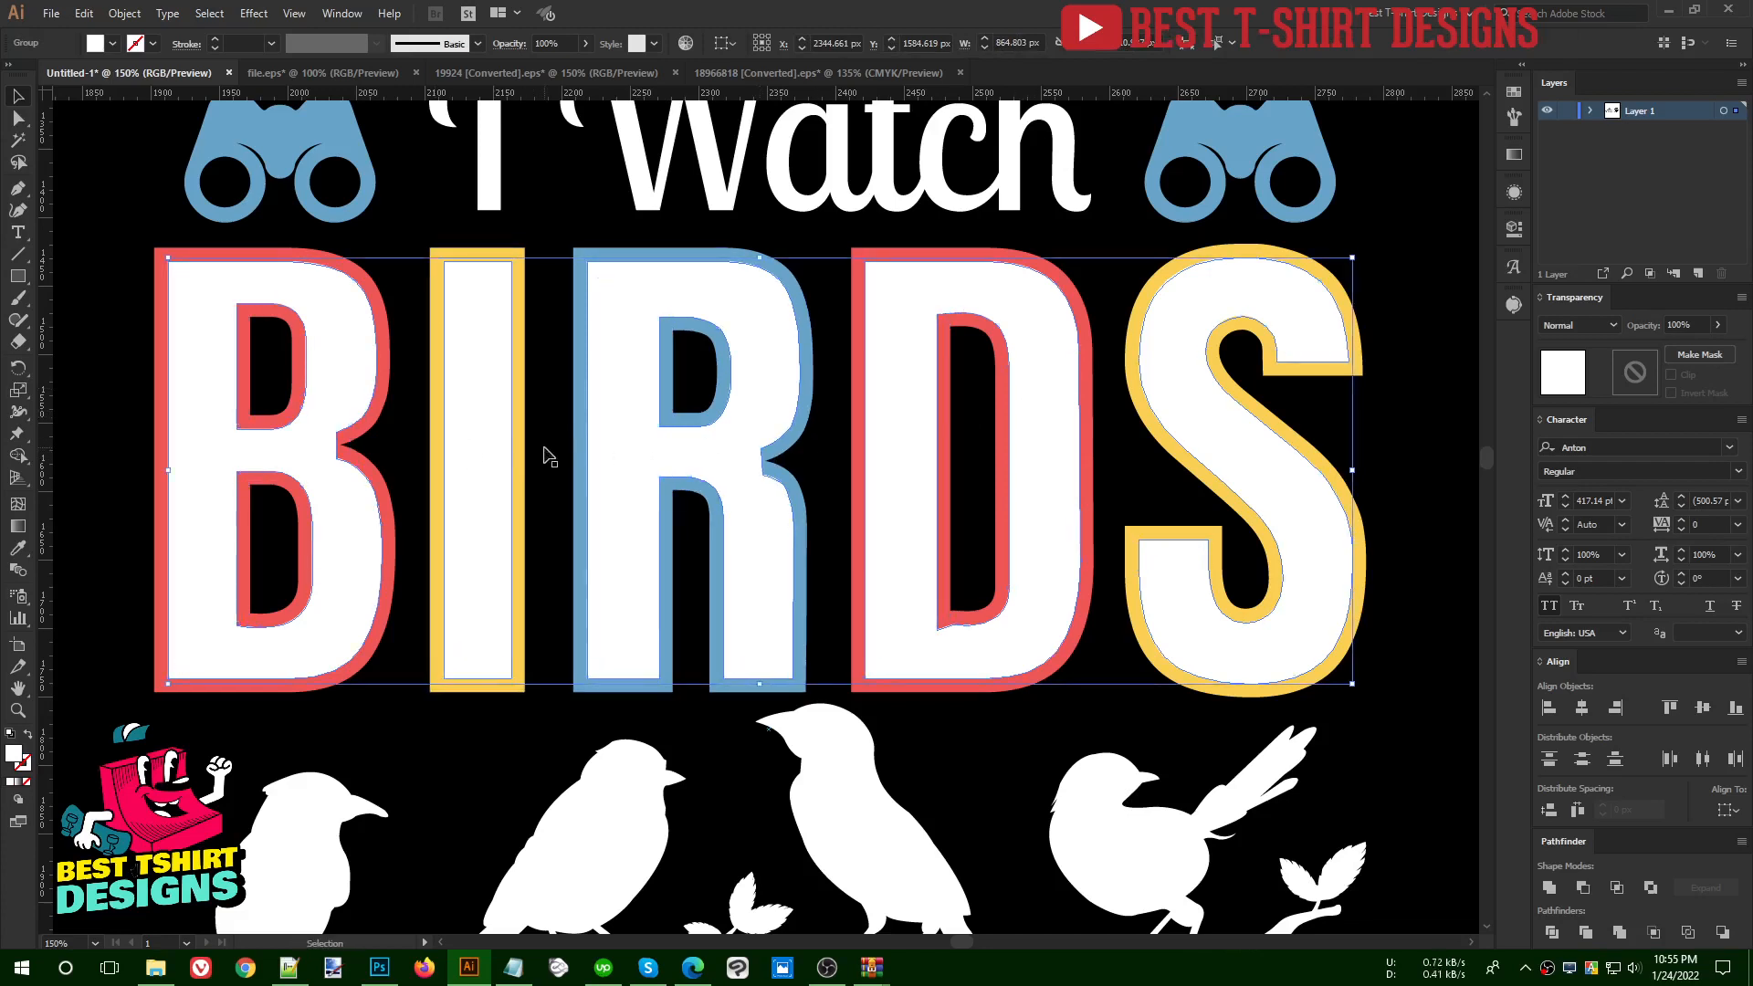
pyautogui.click(1513, 95)
pyautogui.click(1401, 156)
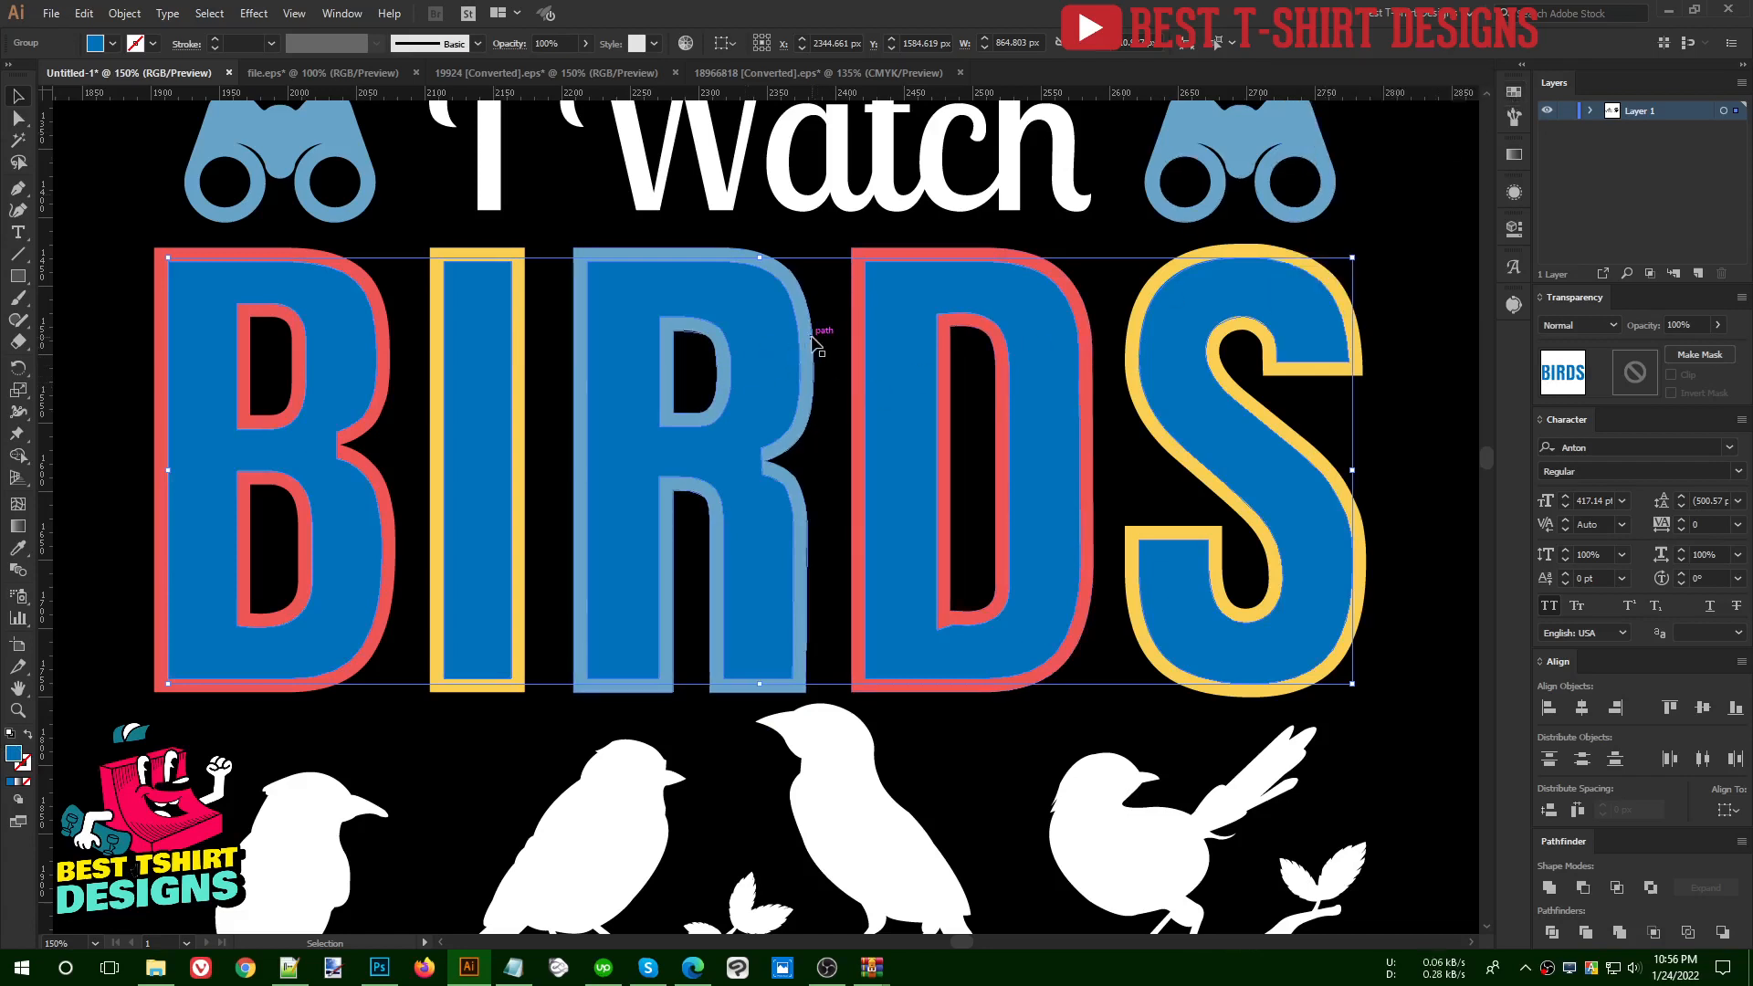
# - Shift the dark blue copy 10 px to the right and 10 px down from the white inset lettering
pyautogui.press('Right')
pyautogui.press('Right')
pyautogui.press('Right')
pyautogui.press('Right')
pyautogui.press('Right')
pyautogui.press('Right')
pyautogui.press('Right')
pyautogui.press('Right')
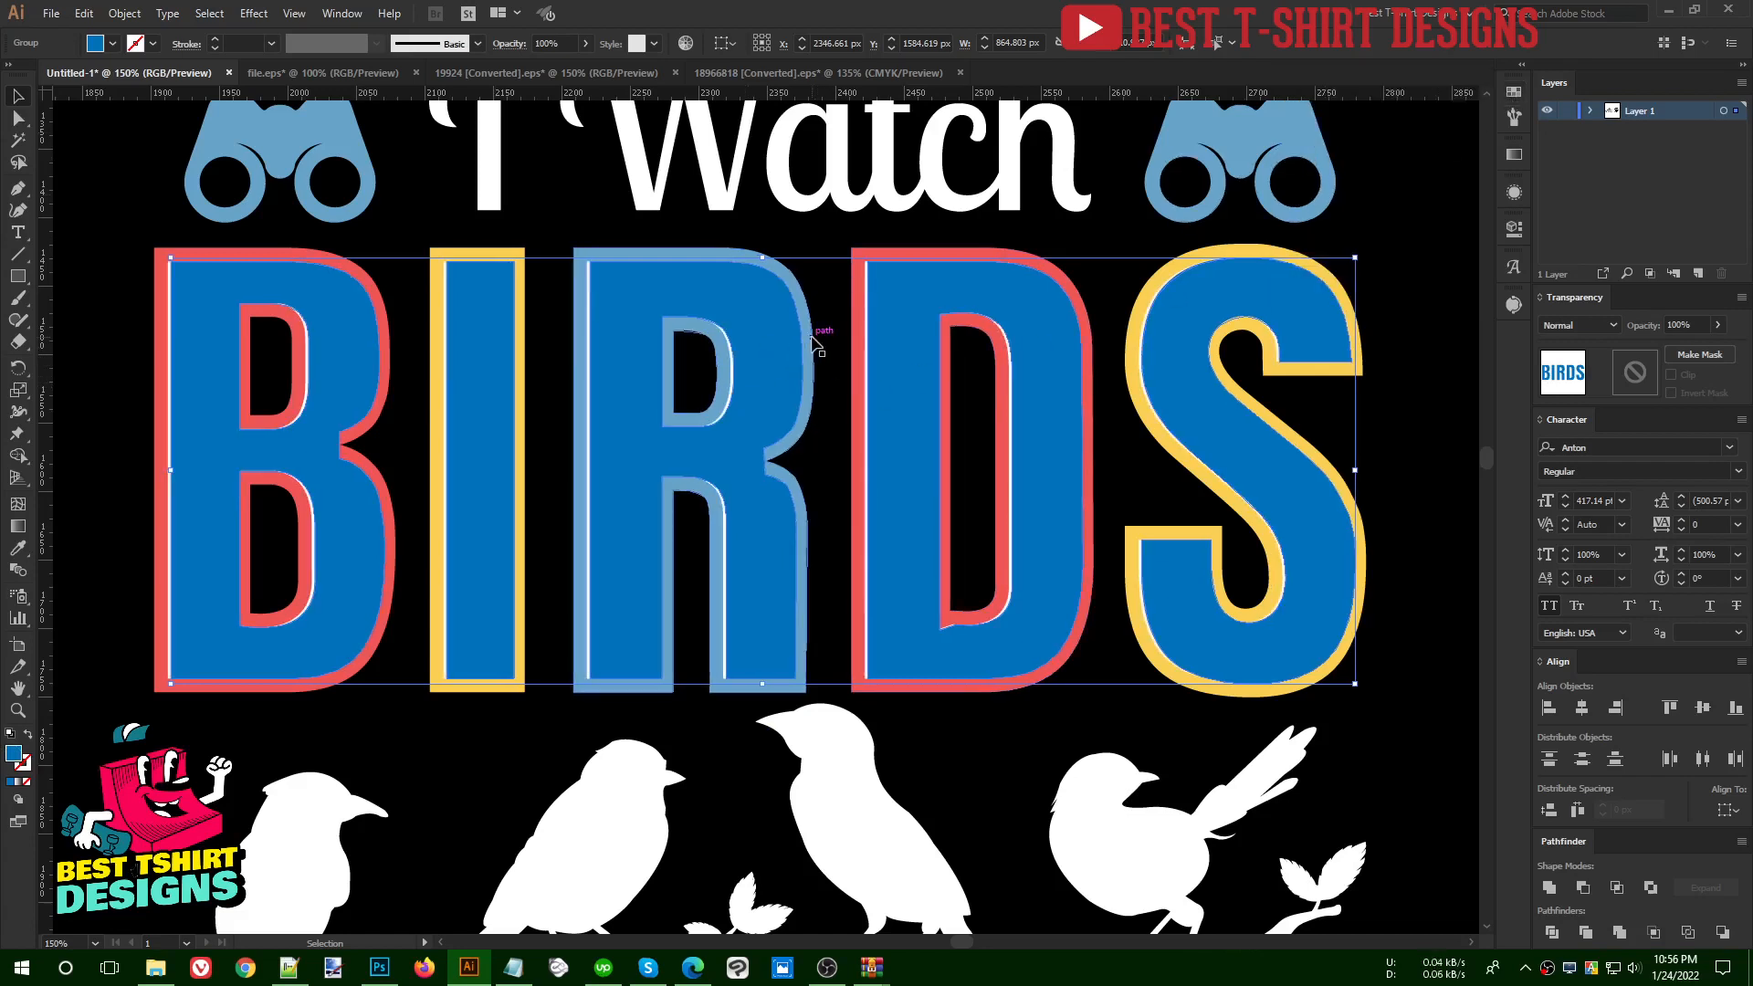
pyautogui.press('Down')
pyautogui.press('Down')
pyautogui.press('Down')
pyautogui.press('Down')
pyautogui.press('Down')
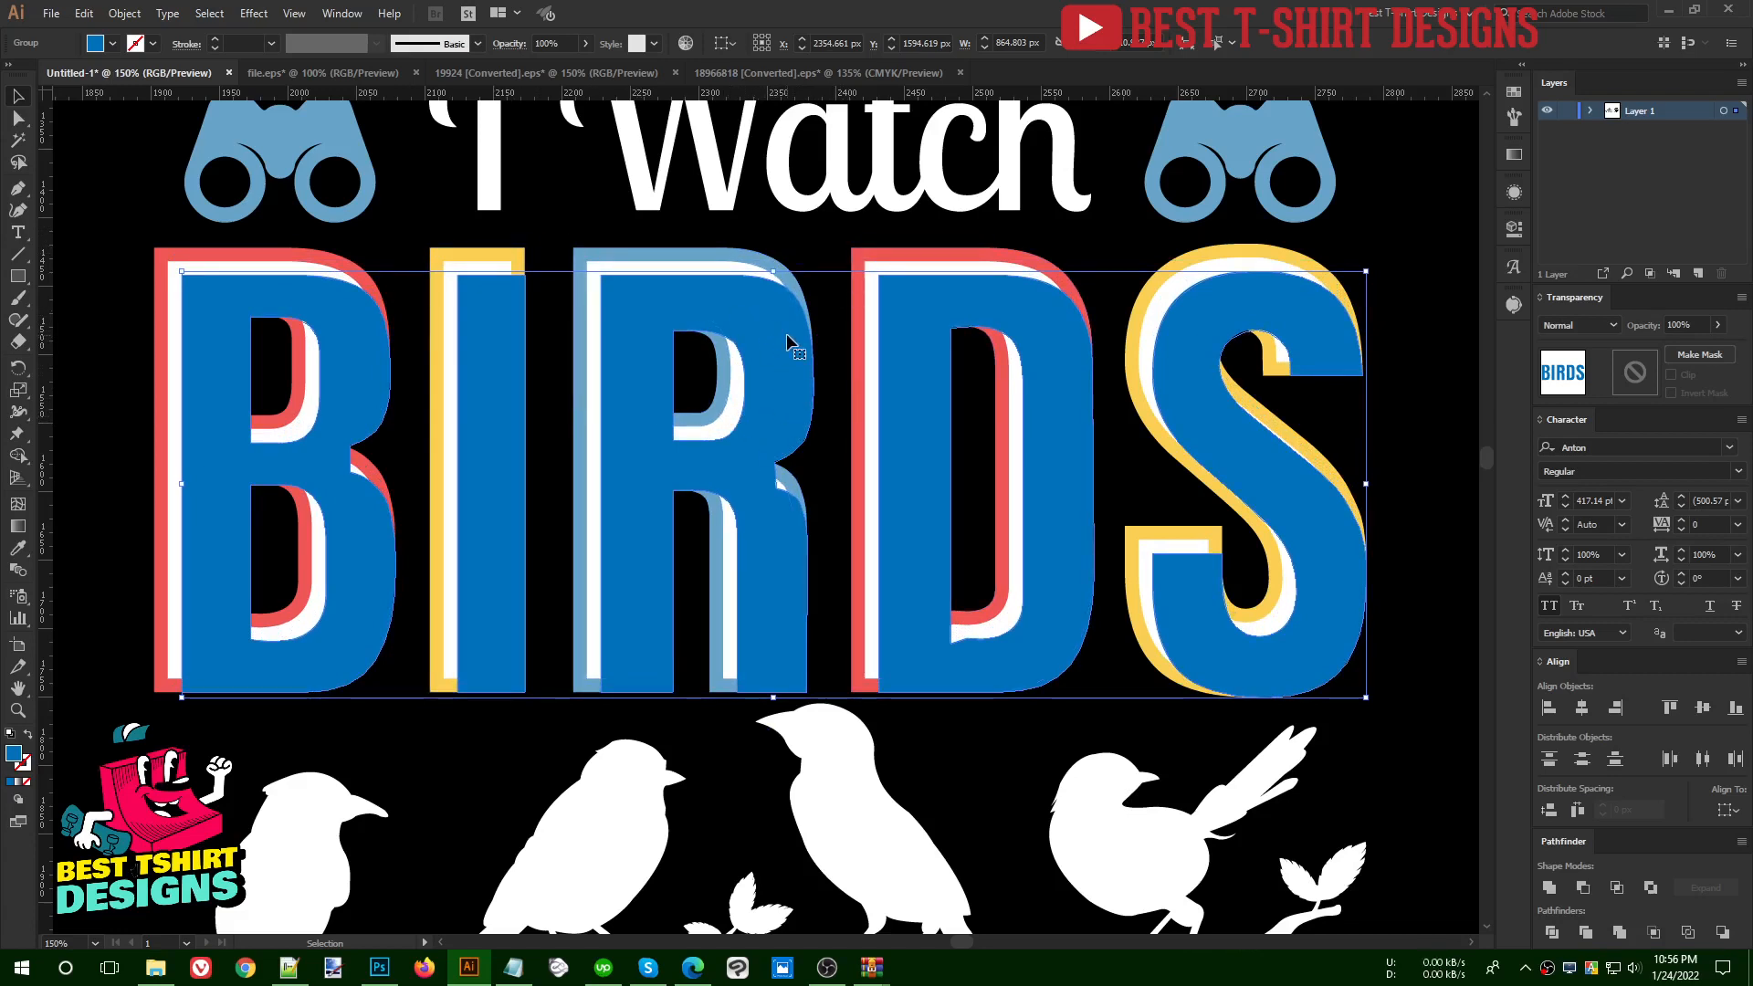
# - Subtract the dark blue copy from the white inset lettering and expand the resulting compound shape
pyautogui.keyDown('shift'); pyautogui.click(727, 425); pyautogui.keyUp('shift')
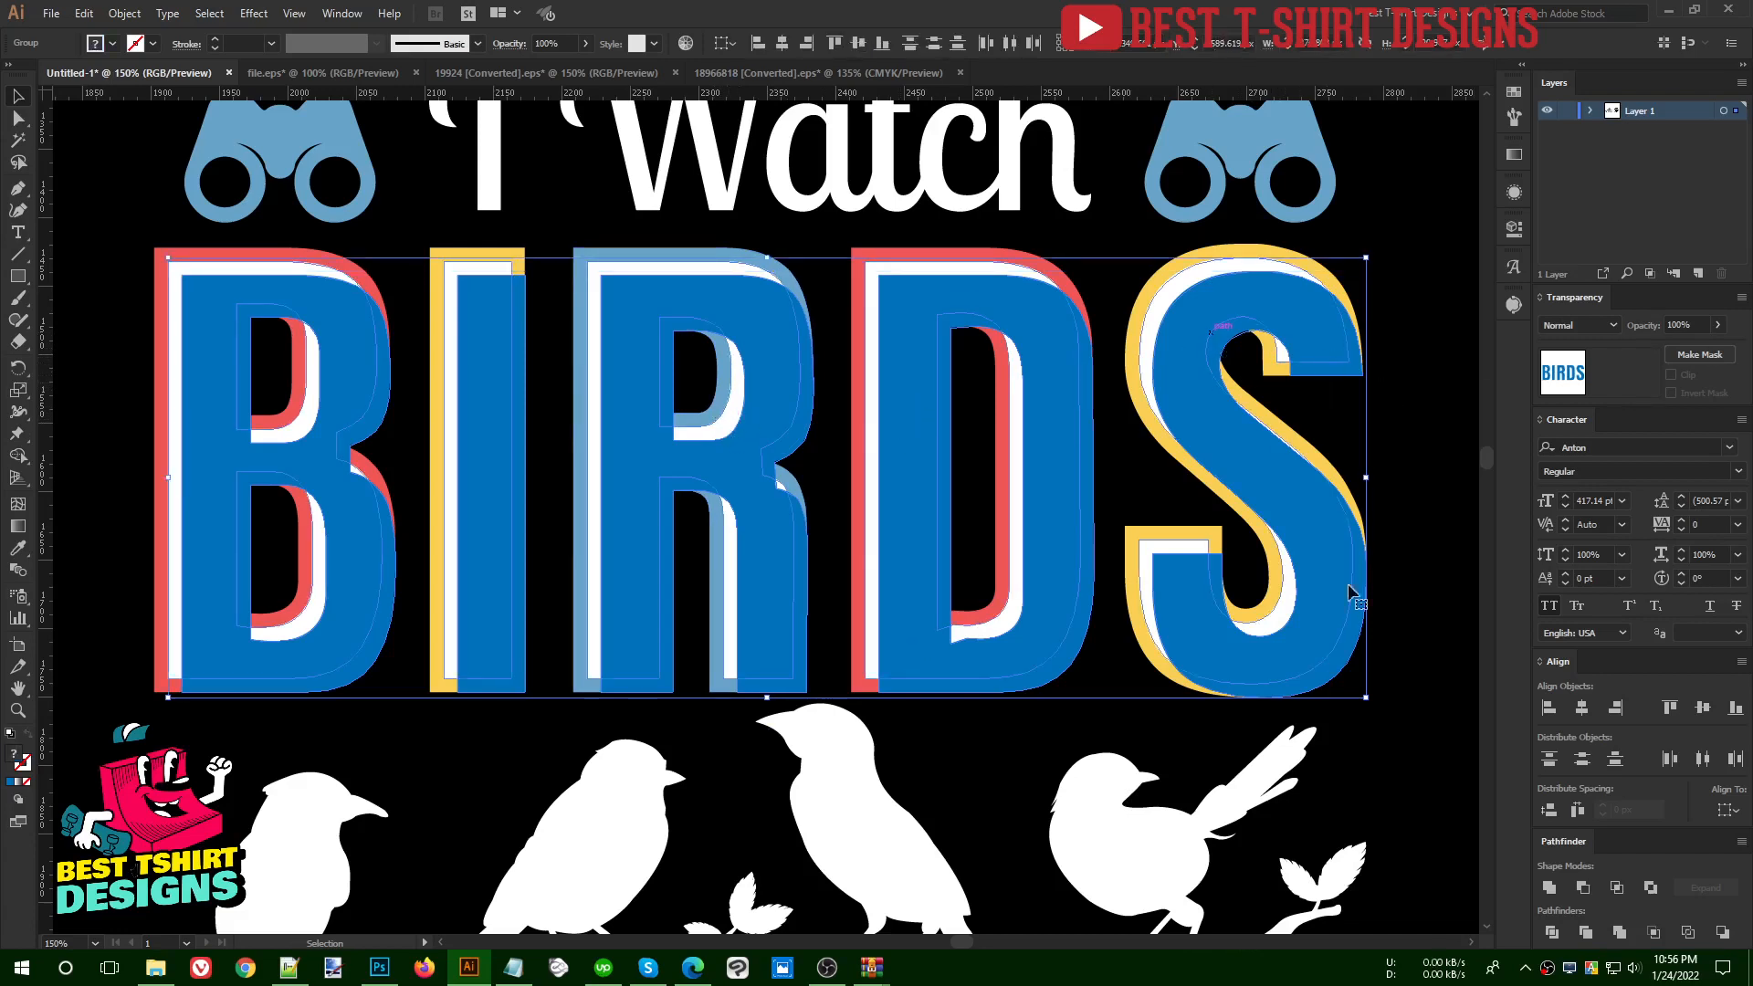
pyautogui.click(1584, 887)
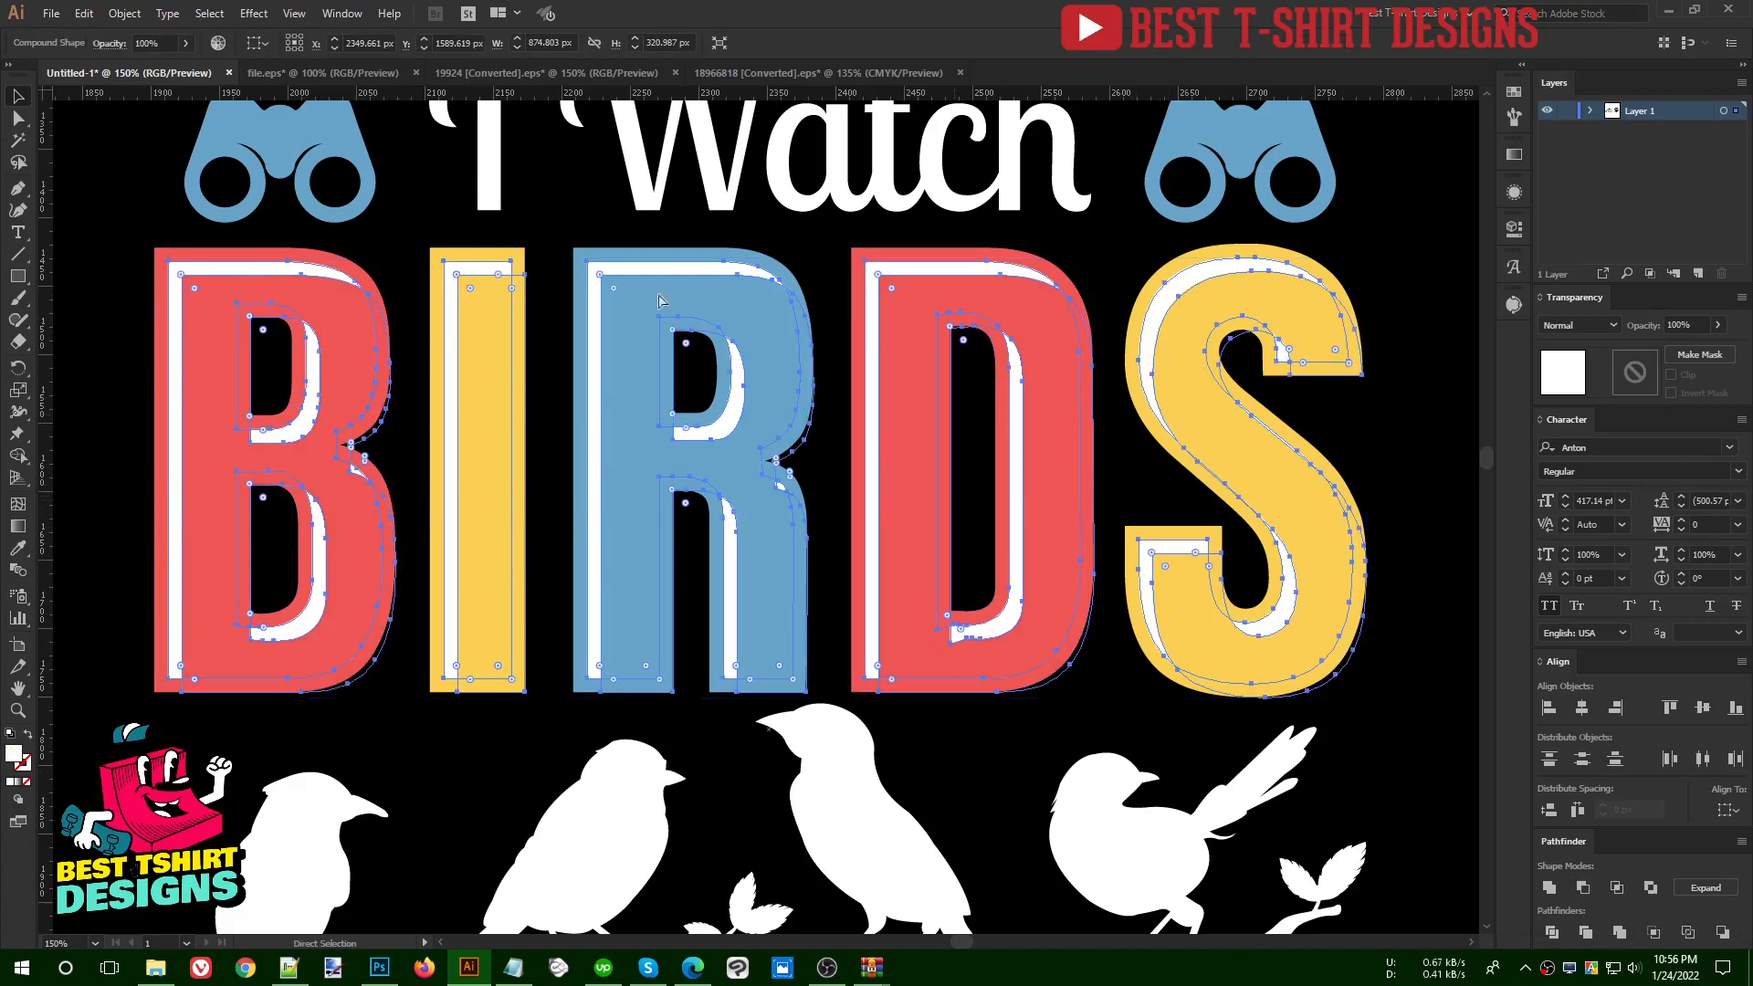
pyautogui.click(124, 13)
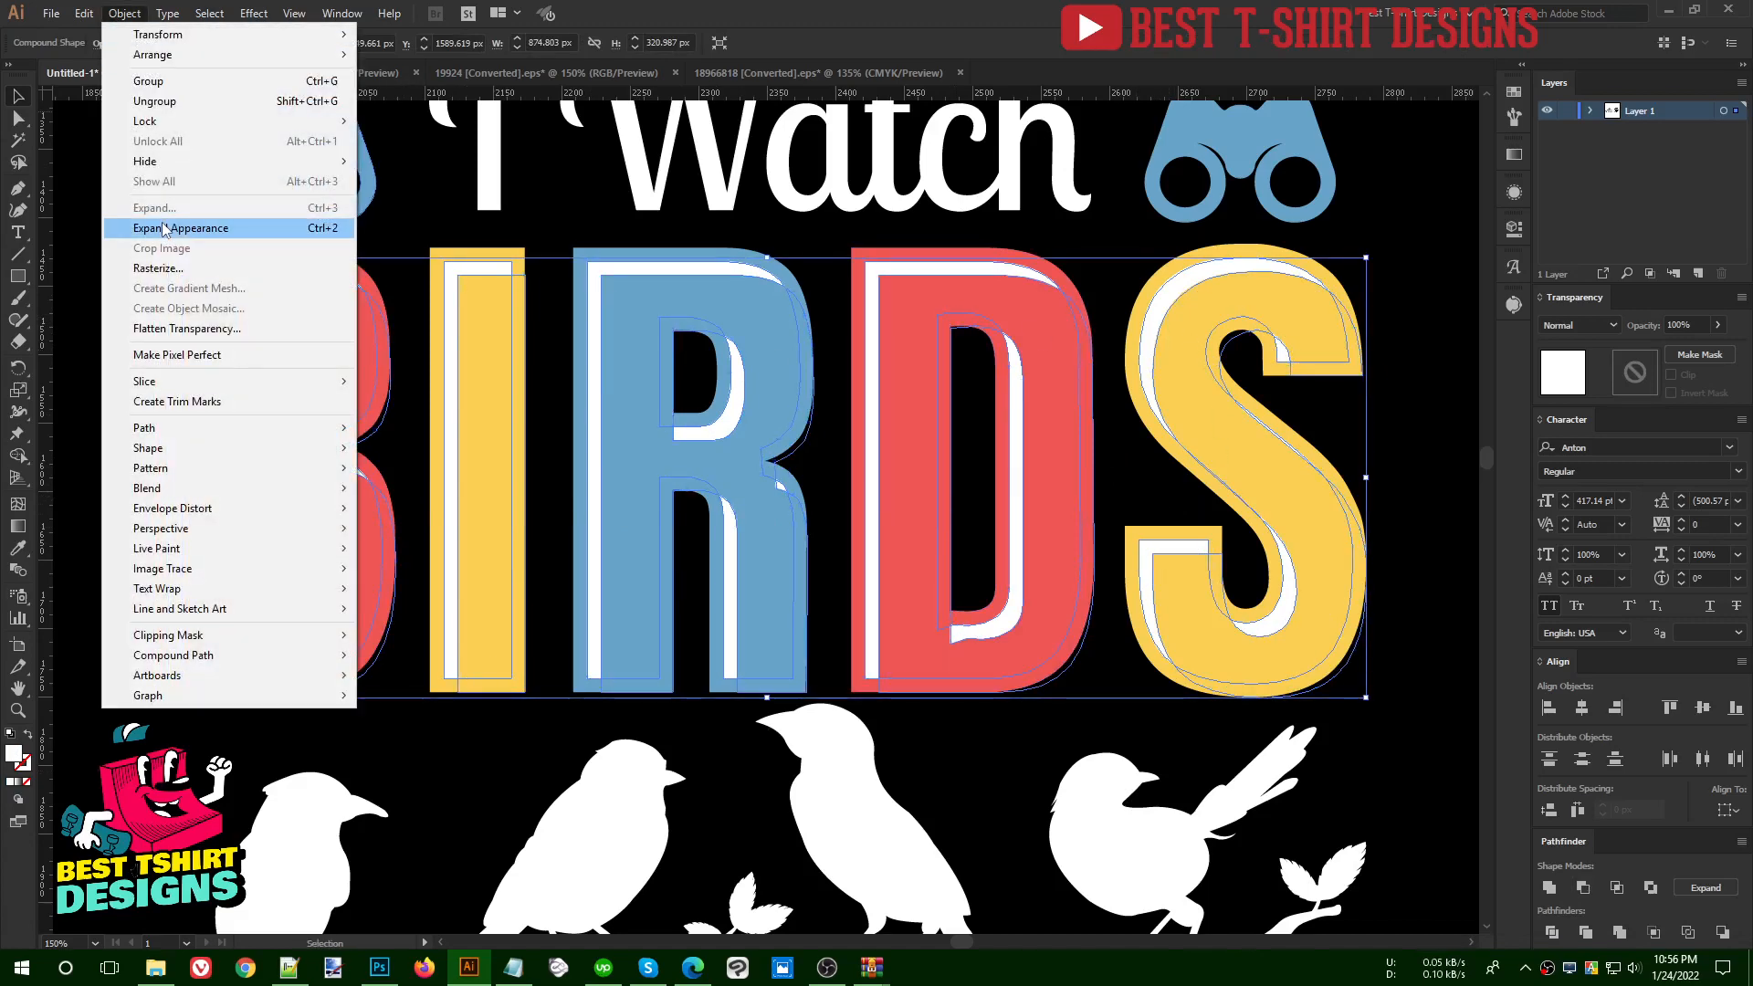
pyautogui.click(173, 227)
pyautogui.hotkey('ctrl', '-')
pyautogui.hotkey('ctrl', '-')
pyautogui.click(1258, 468)
pyautogui.click(1115, 458)
pyautogui.scroll(-1, 1116, 459)
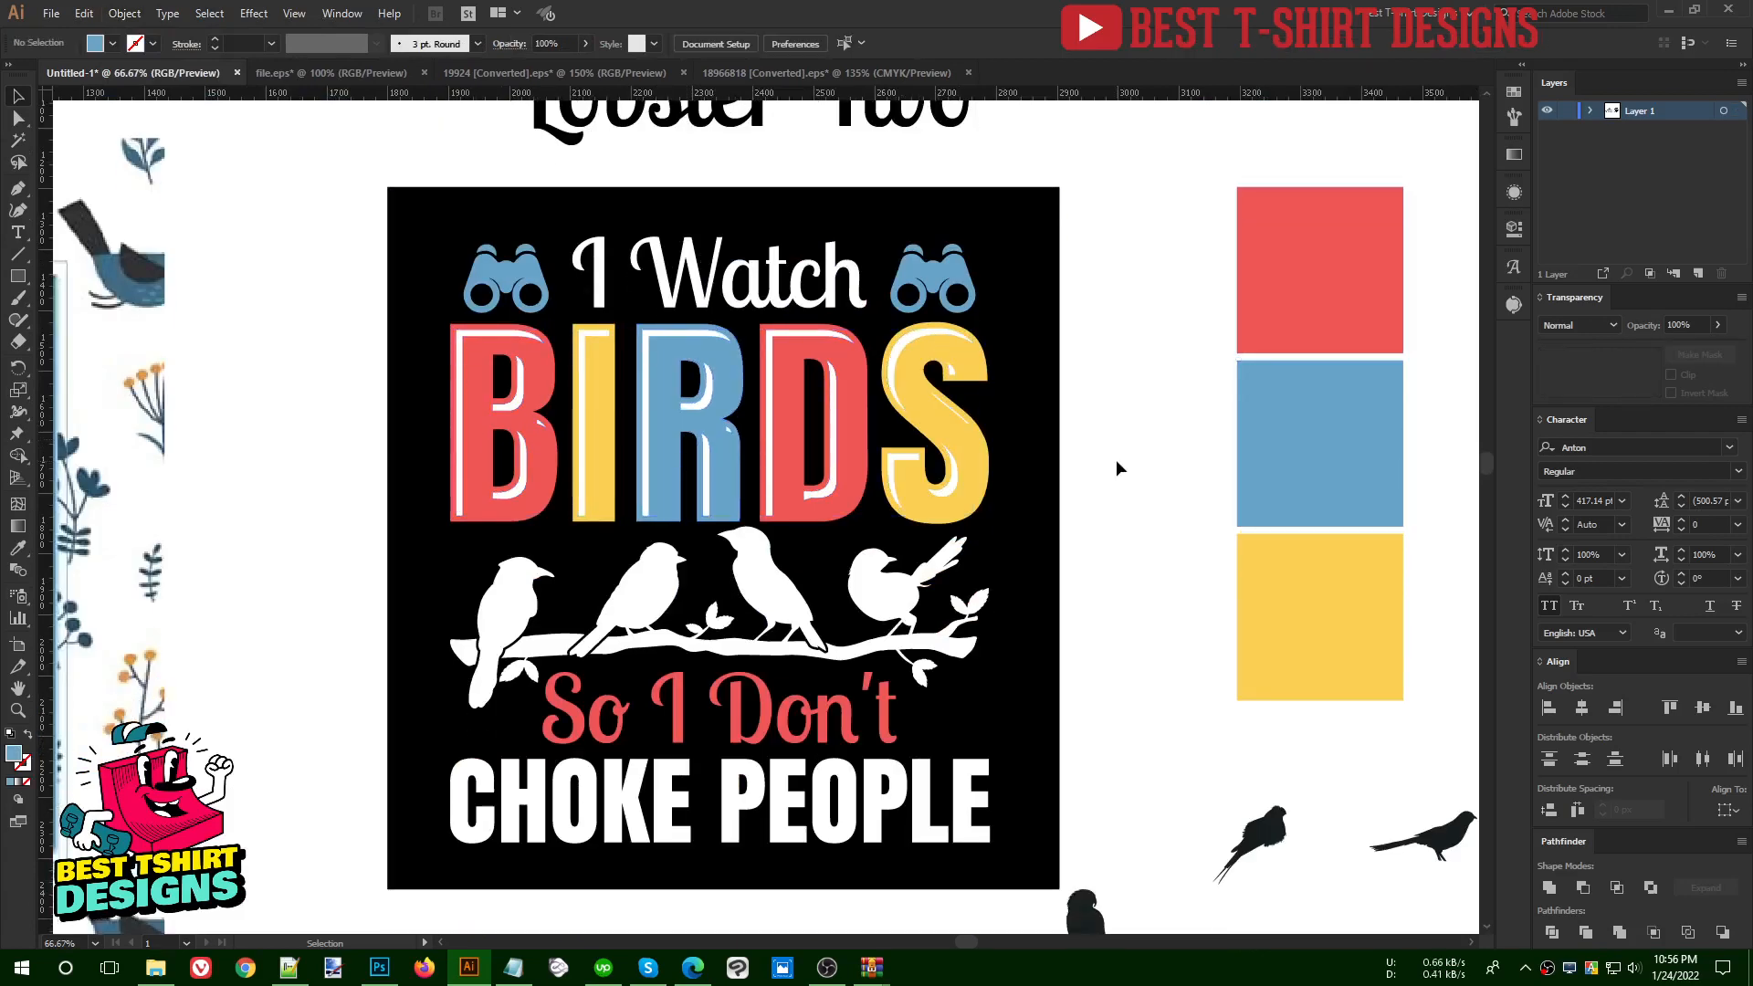
# - Erase the small stray highlight fragments on the B, R and S of BIRDS
pyautogui.scroll(2, 904, 458)
pyautogui.click(912, 458)
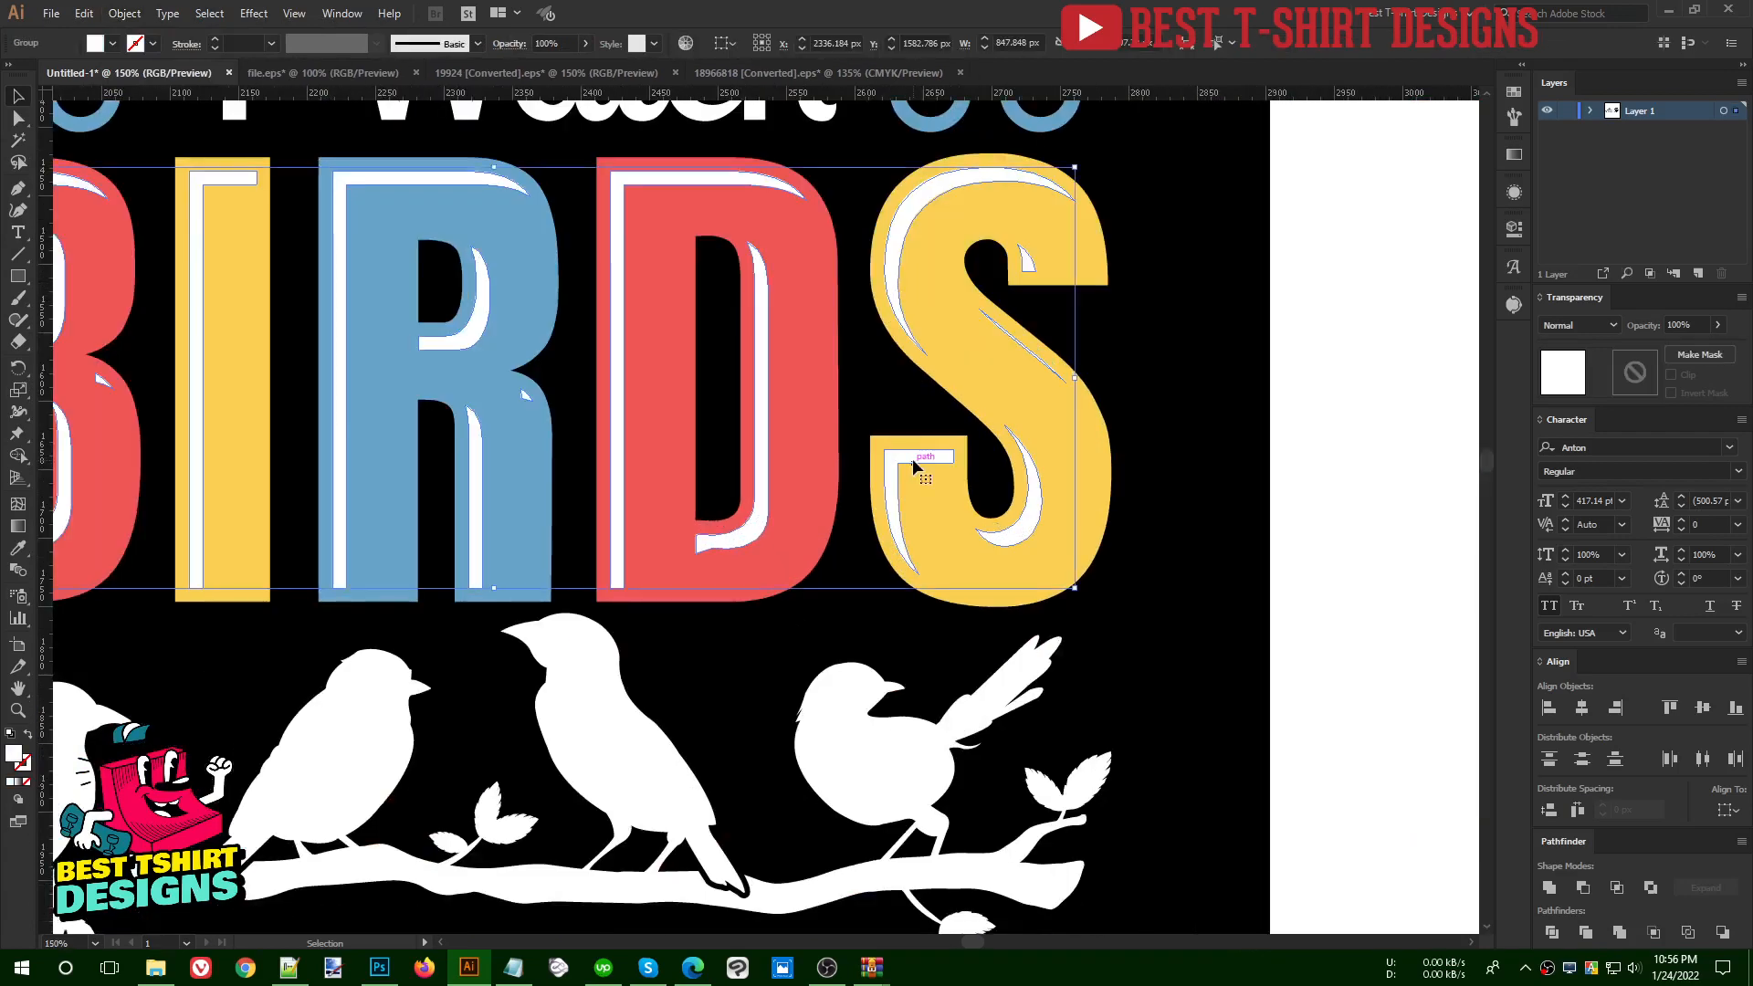
pyautogui.hotkey('shift', 'e')
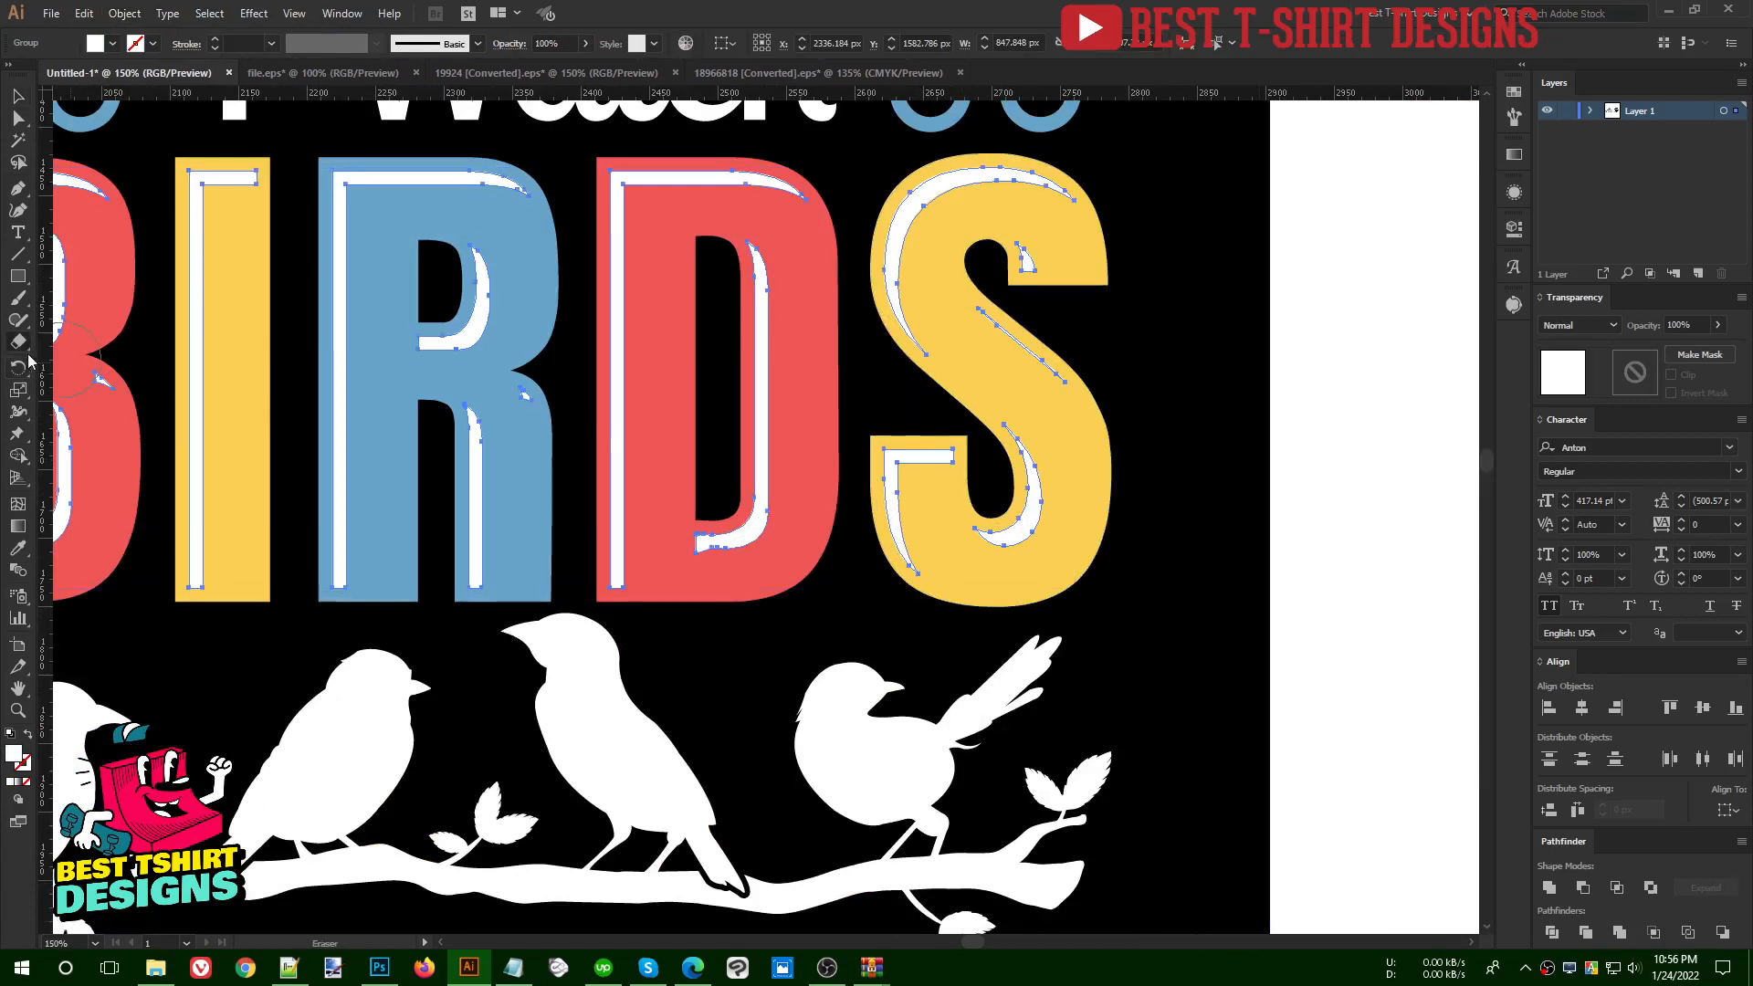
pyautogui.moveTo(93, 382); pyautogui.dragTo(404, 437)
pyautogui.click(411, 438)
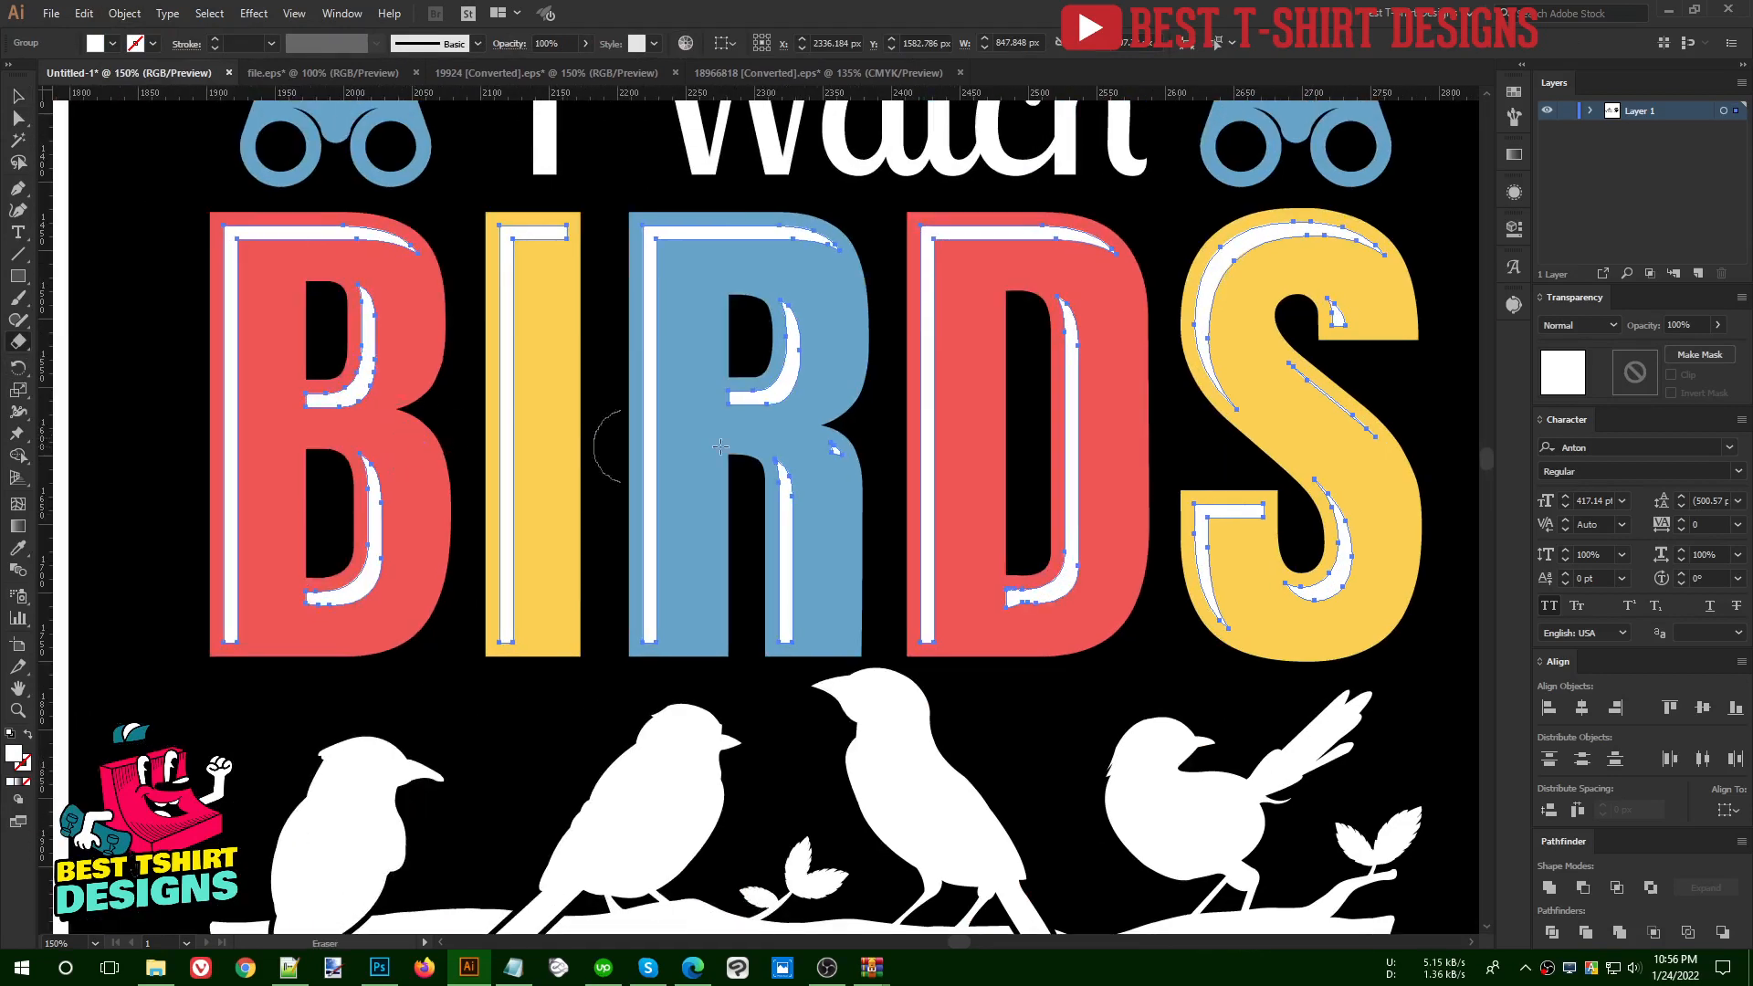
pyautogui.click(856, 440)
pyautogui.moveTo(1340, 309)
pyautogui.mouseDown()
pyautogui.moveTo(1311, 351)
pyautogui.moveTo(1413, 465)
pyautogui.mouseUp()
pyautogui.press('v')
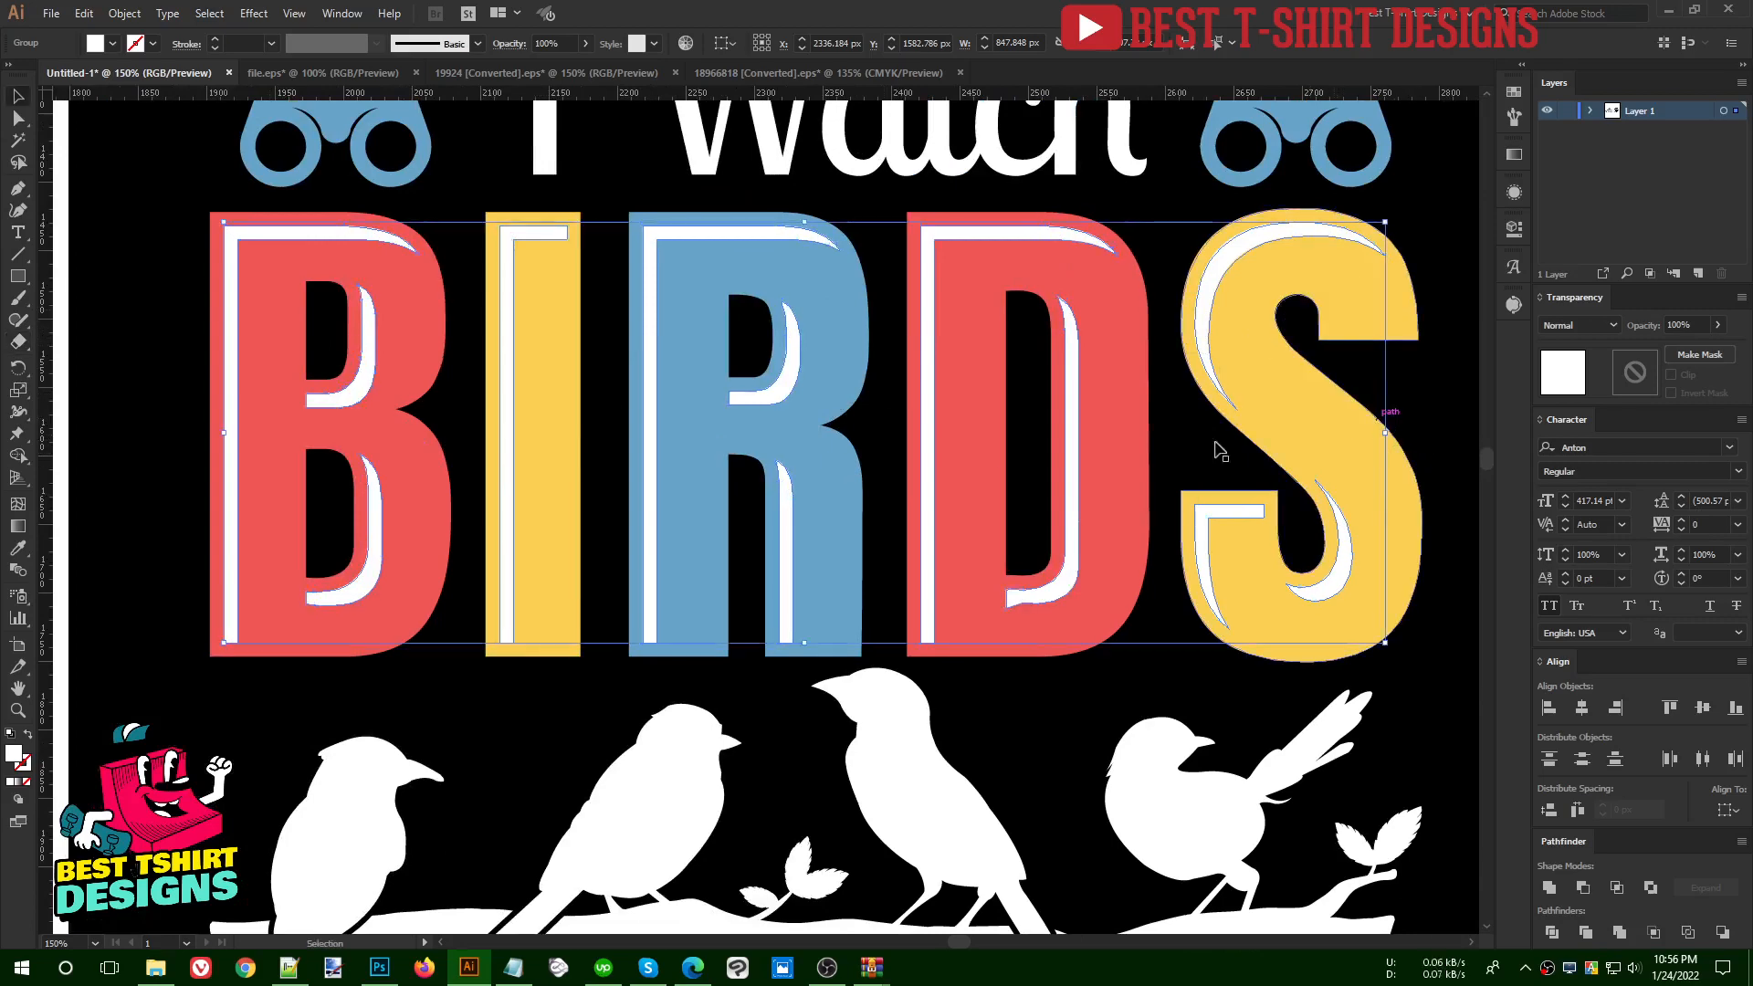
pyautogui.scroll(-1, 723, 419)
pyautogui.click(1364, 486)
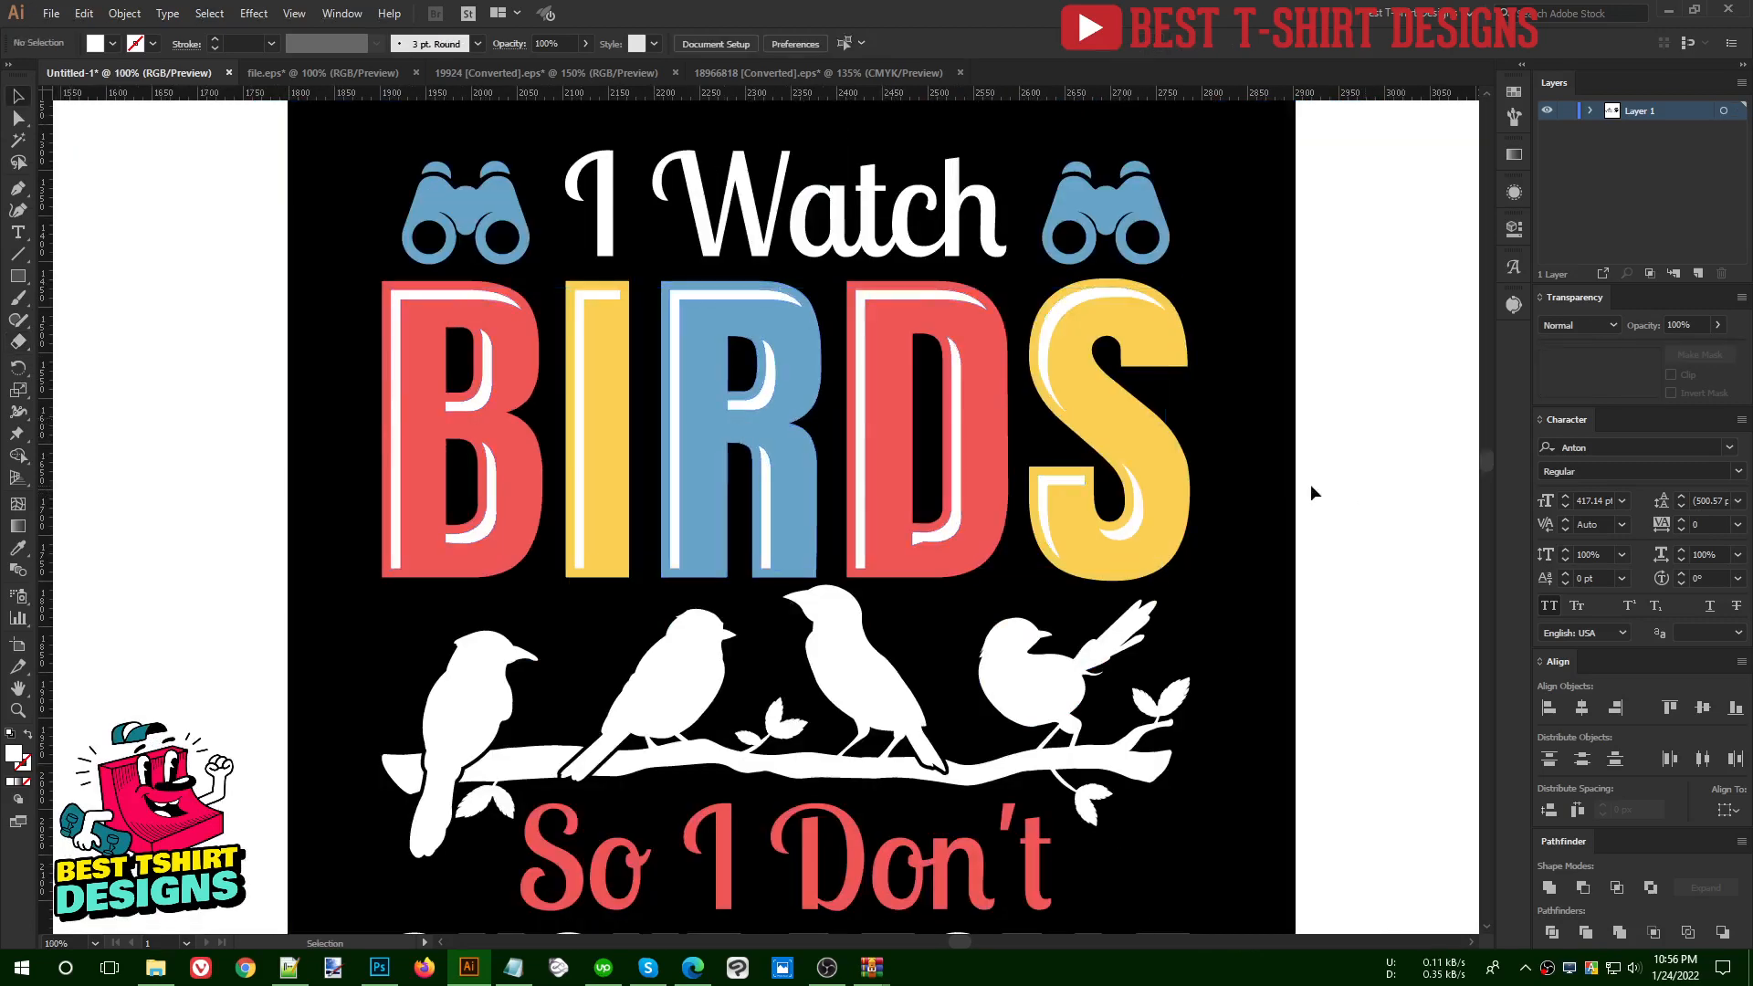
# - Cut the white highlight shapes and paste them in place into a new non-clipping opacity mask on the coloured BIRDS lettering
pyautogui.scroll(-1, 753, 437)
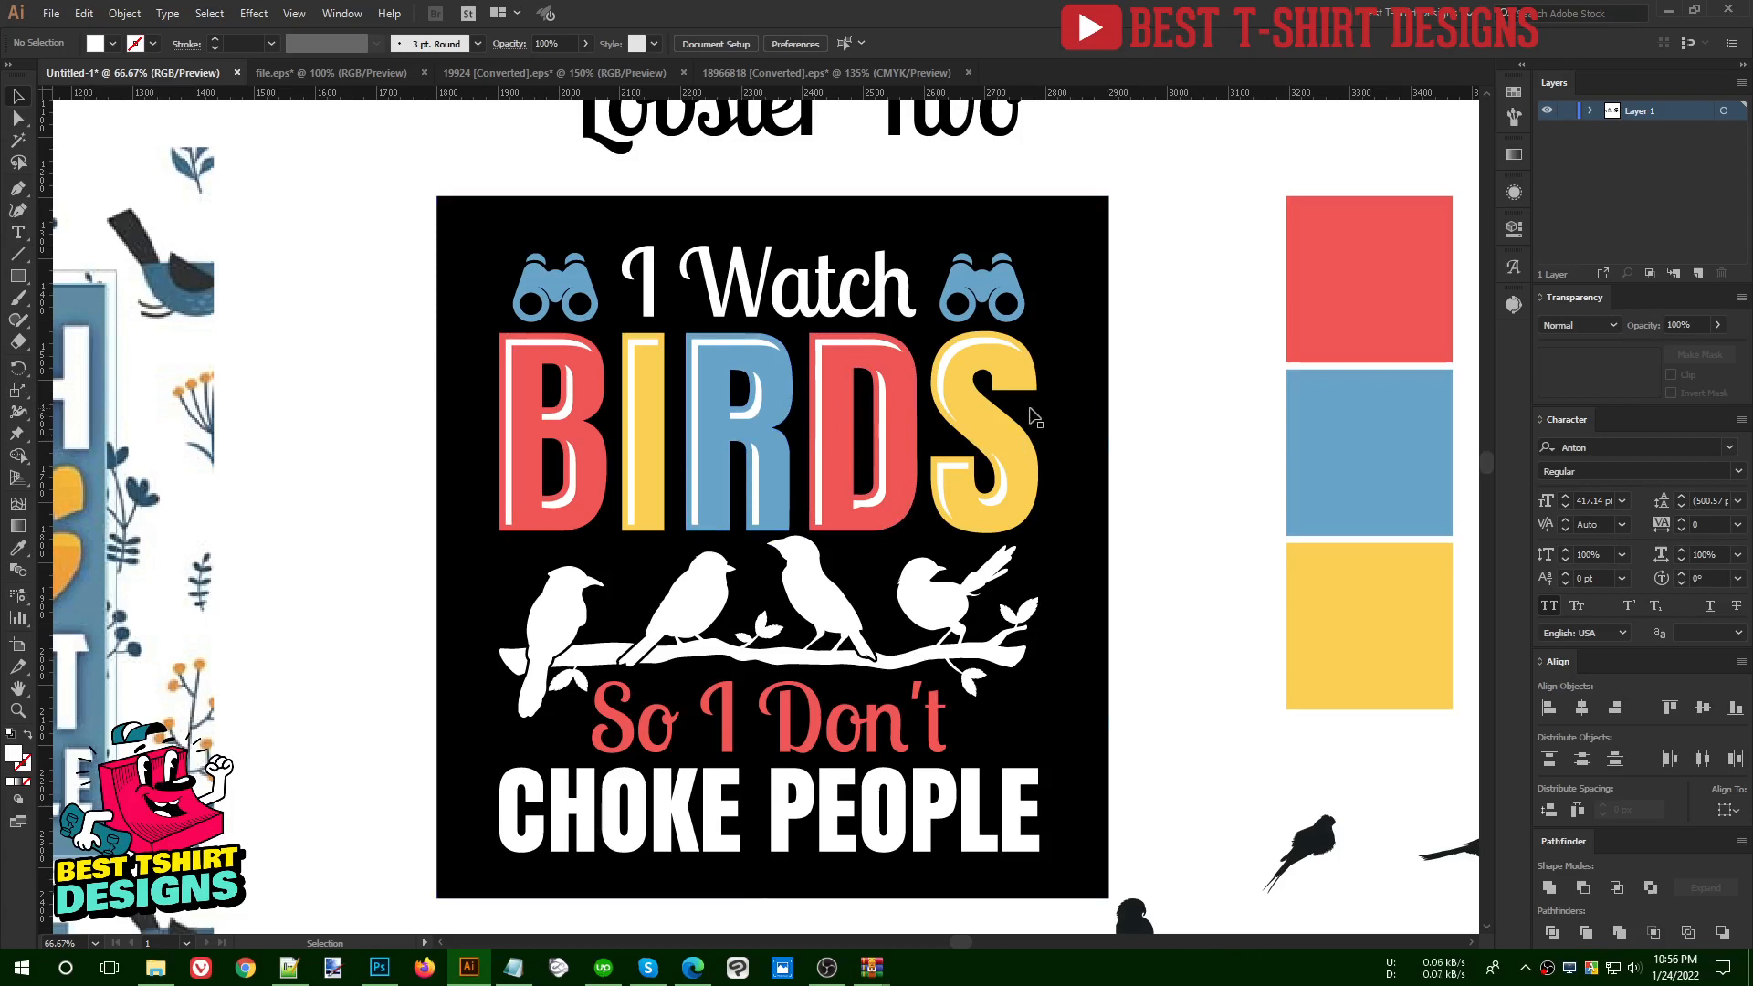
pyautogui.scroll(1, 691, 412)
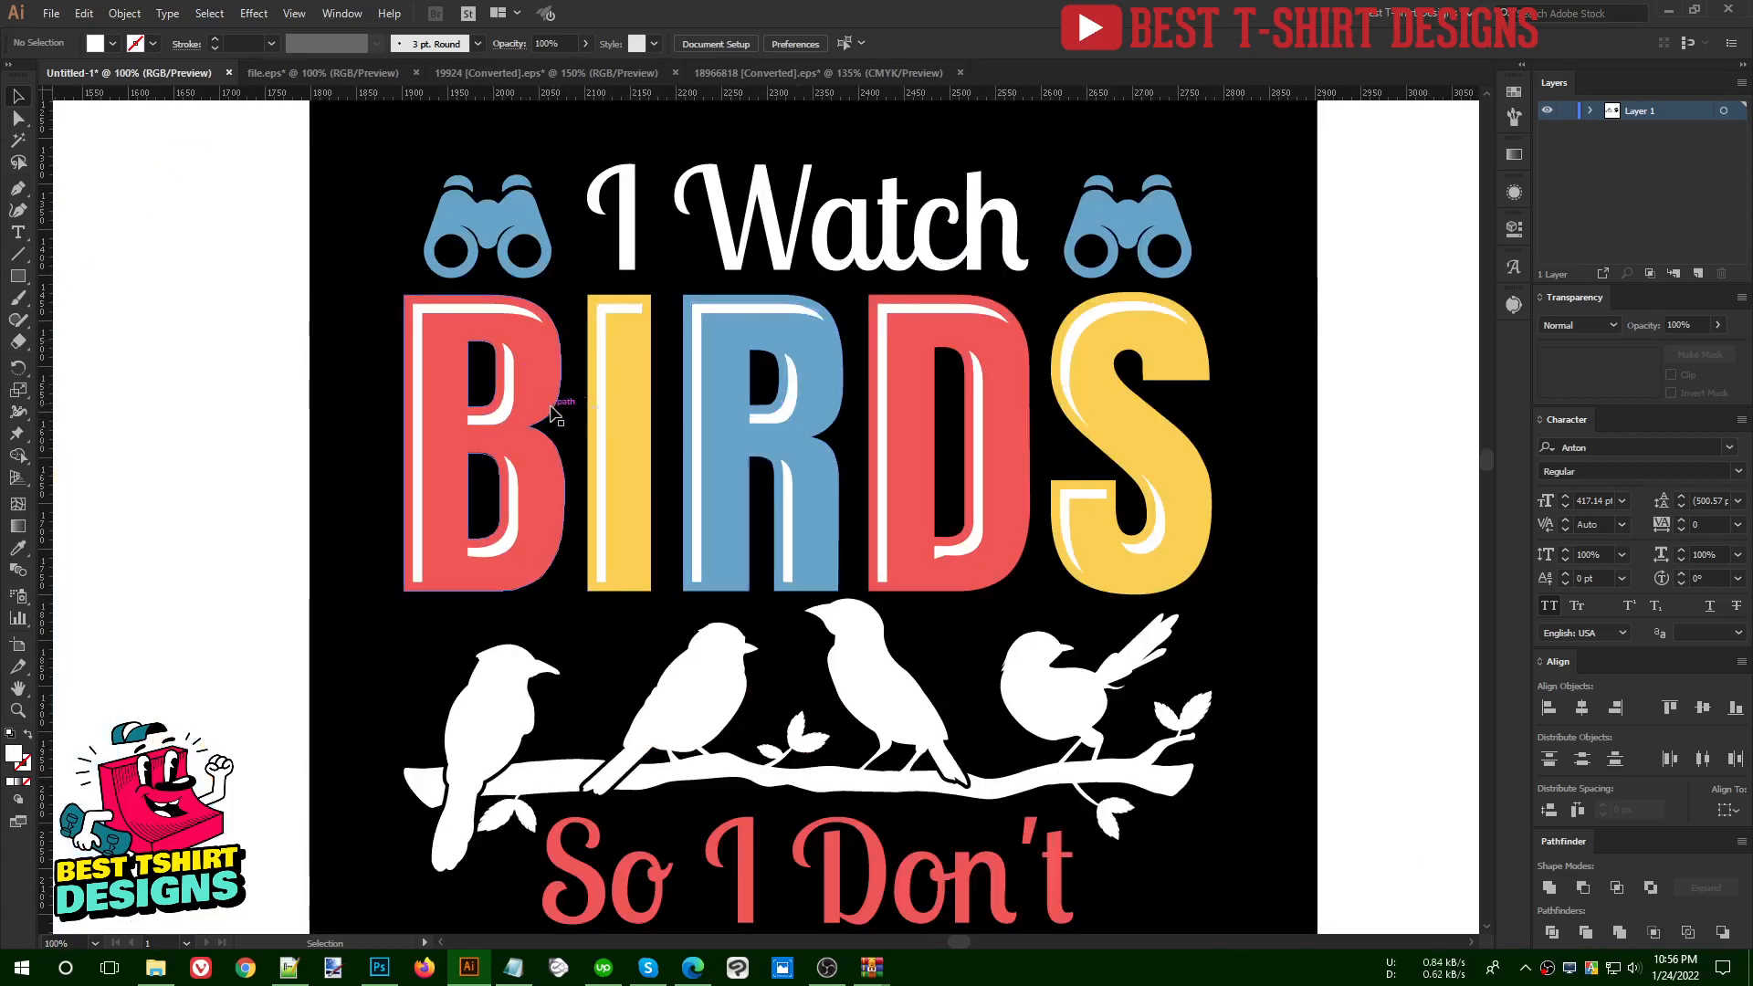
pyautogui.click(600, 425)
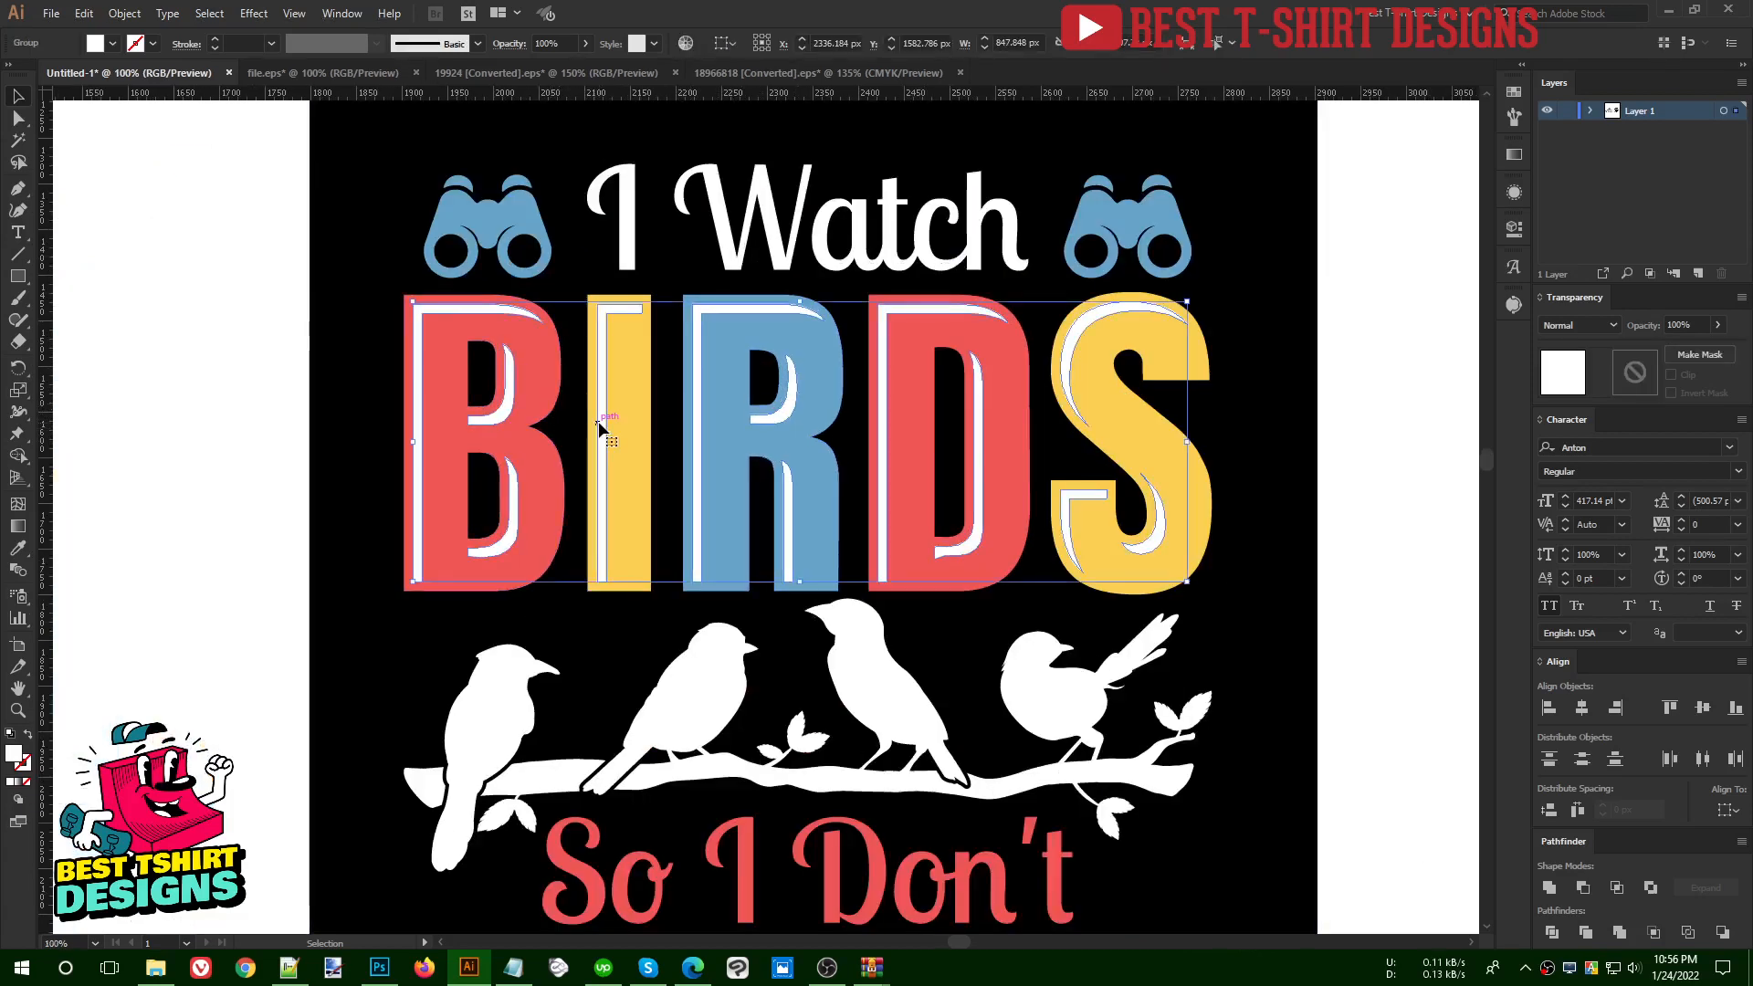
pyautogui.press('Delete')
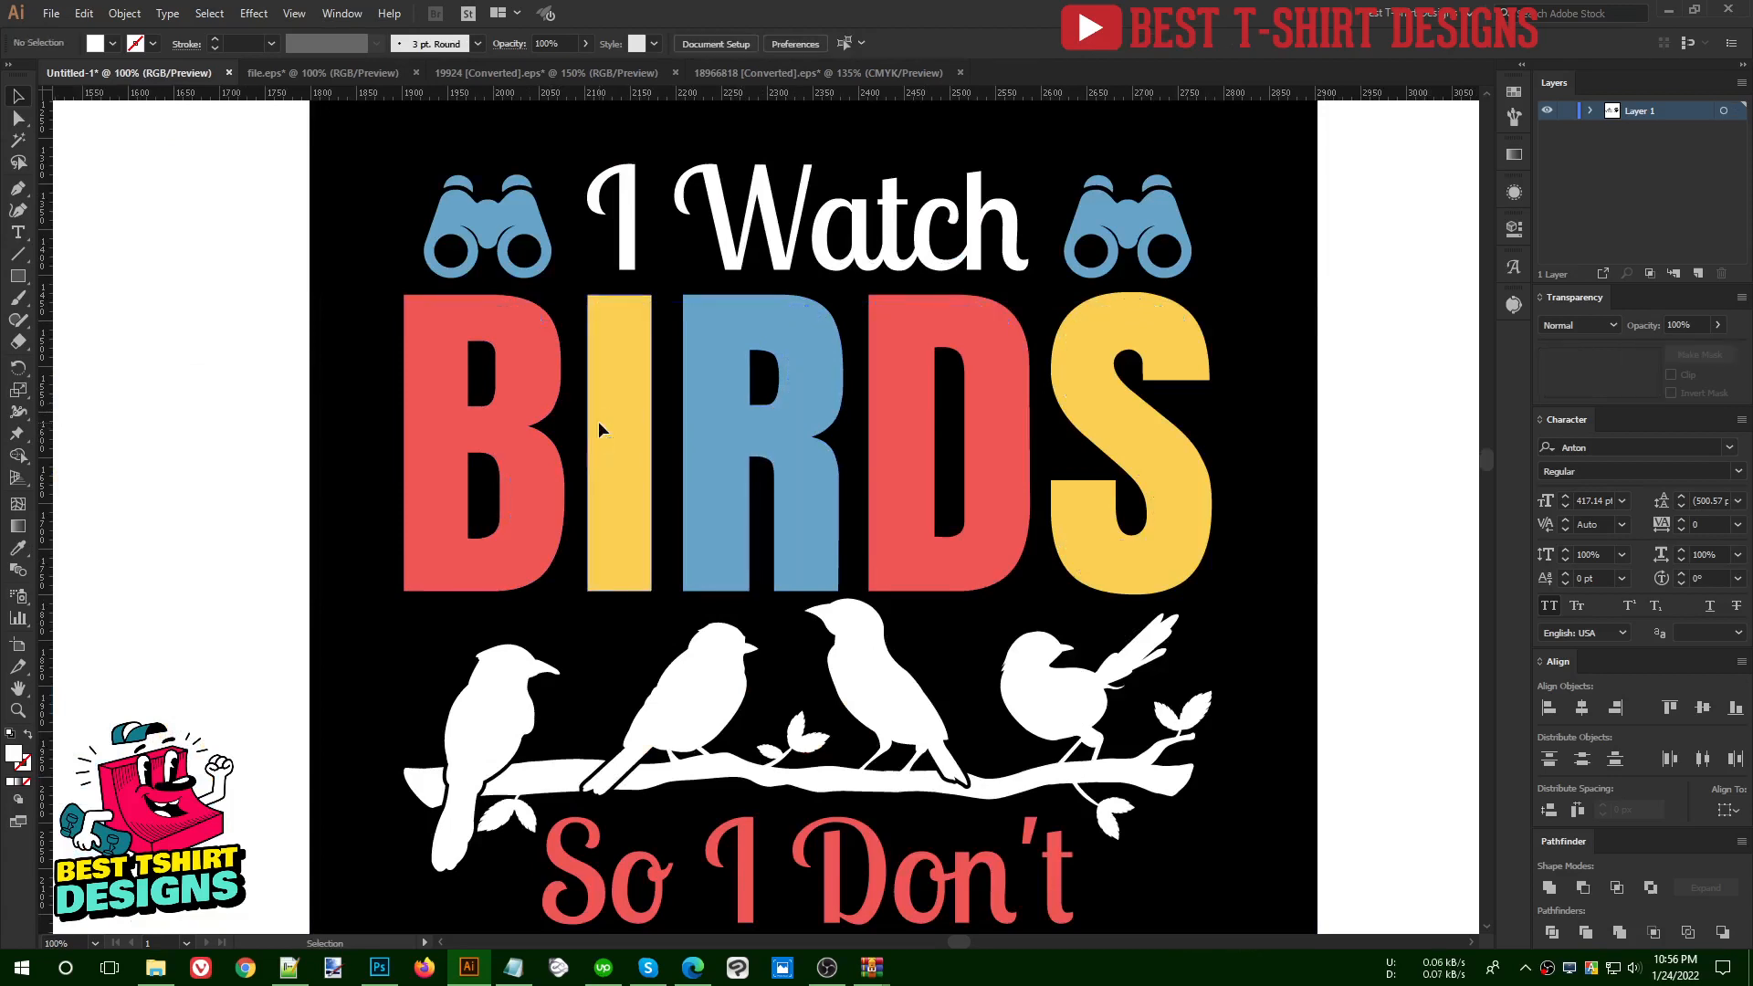
pyautogui.click(627, 426)
pyautogui.click(1701, 354)
pyautogui.click(1689, 372)
pyautogui.hotkey('ctrl', 'f')
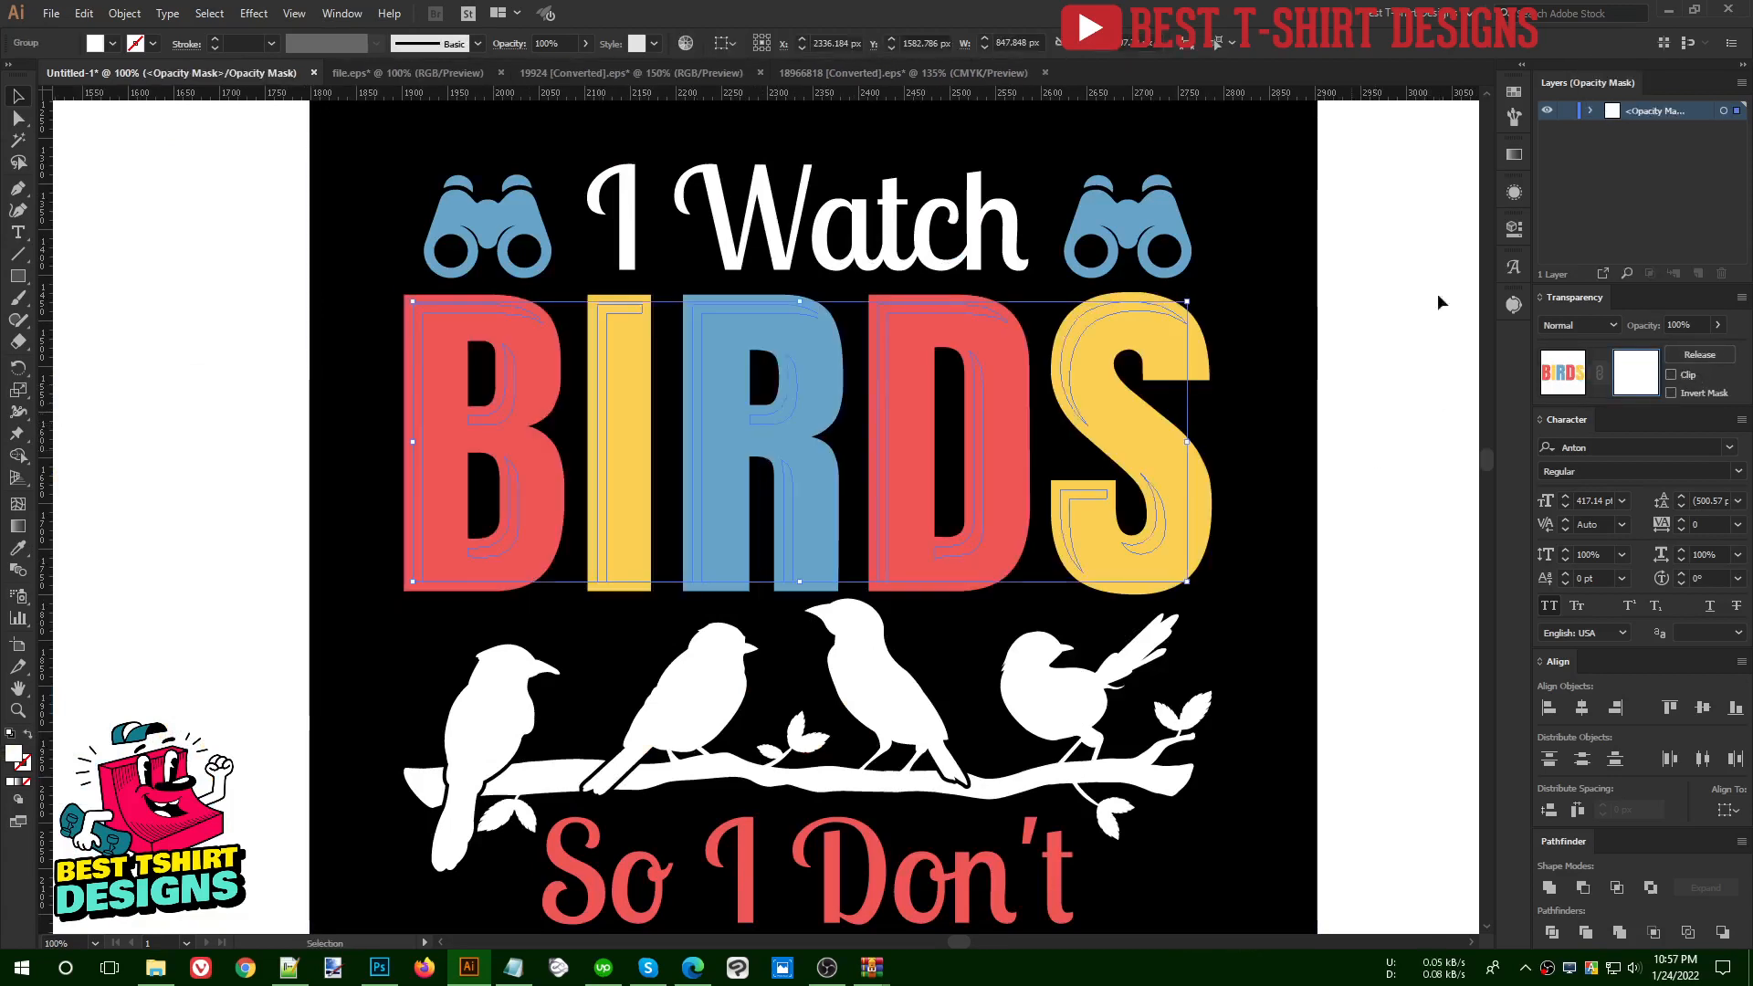
# - Fill the highlight shapes in the opacity mask with black and return to editing the normal artwork
pyautogui.click(1514, 115)
pyautogui.click(1325, 140)
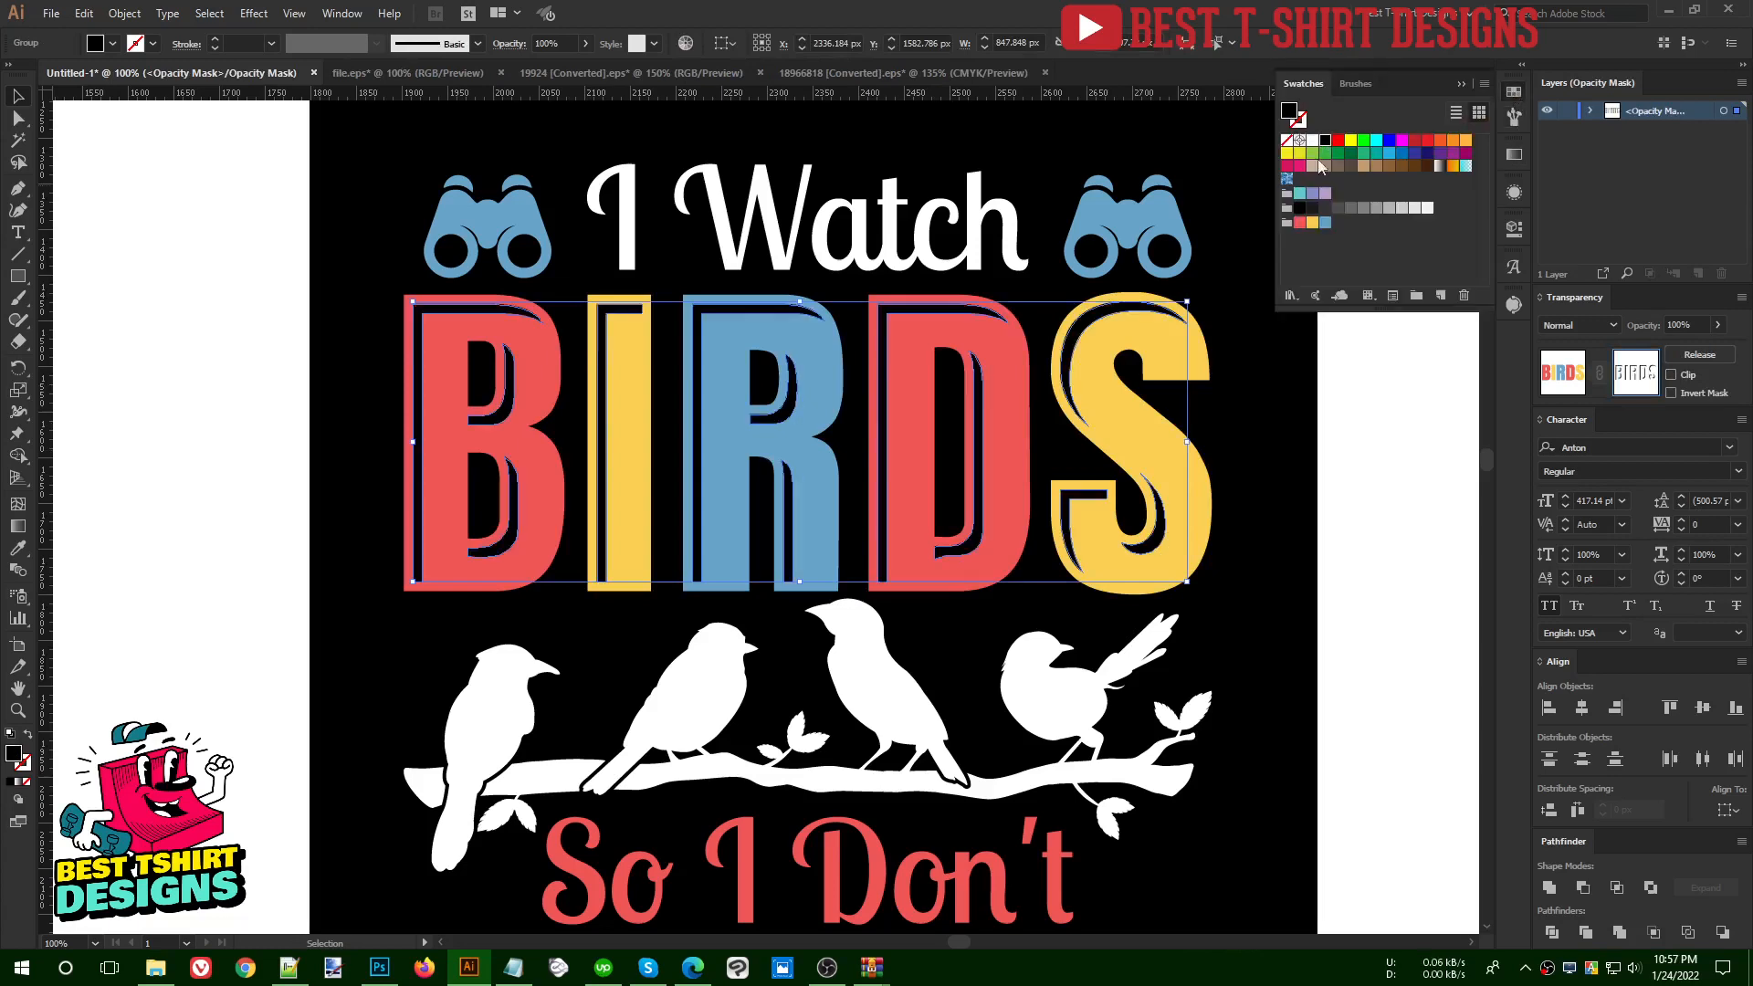
pyautogui.click(1393, 491)
pyautogui.scroll(-1, 534, 507)
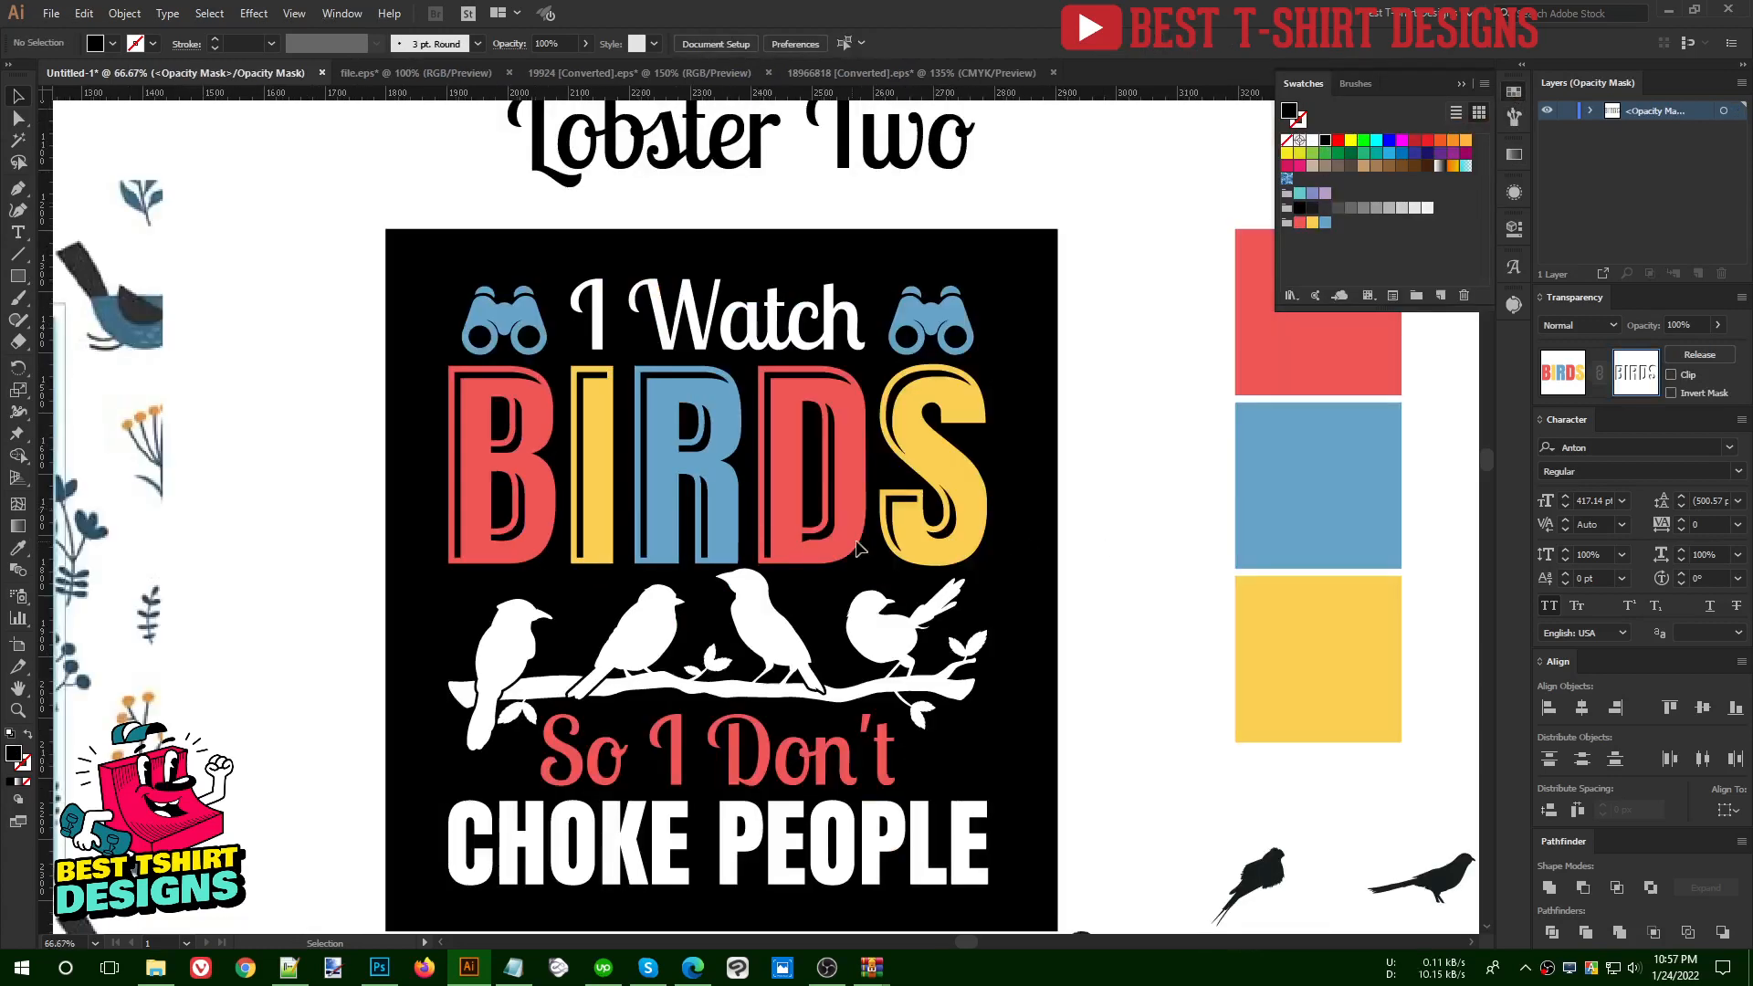
pyautogui.click(1563, 375)
pyautogui.click(1145, 539)
# - Move the spare black bird silhouette near the background's lower corner farther away from the design, beside the other spare birds
pyautogui.scroll(-1, 1145, 538)
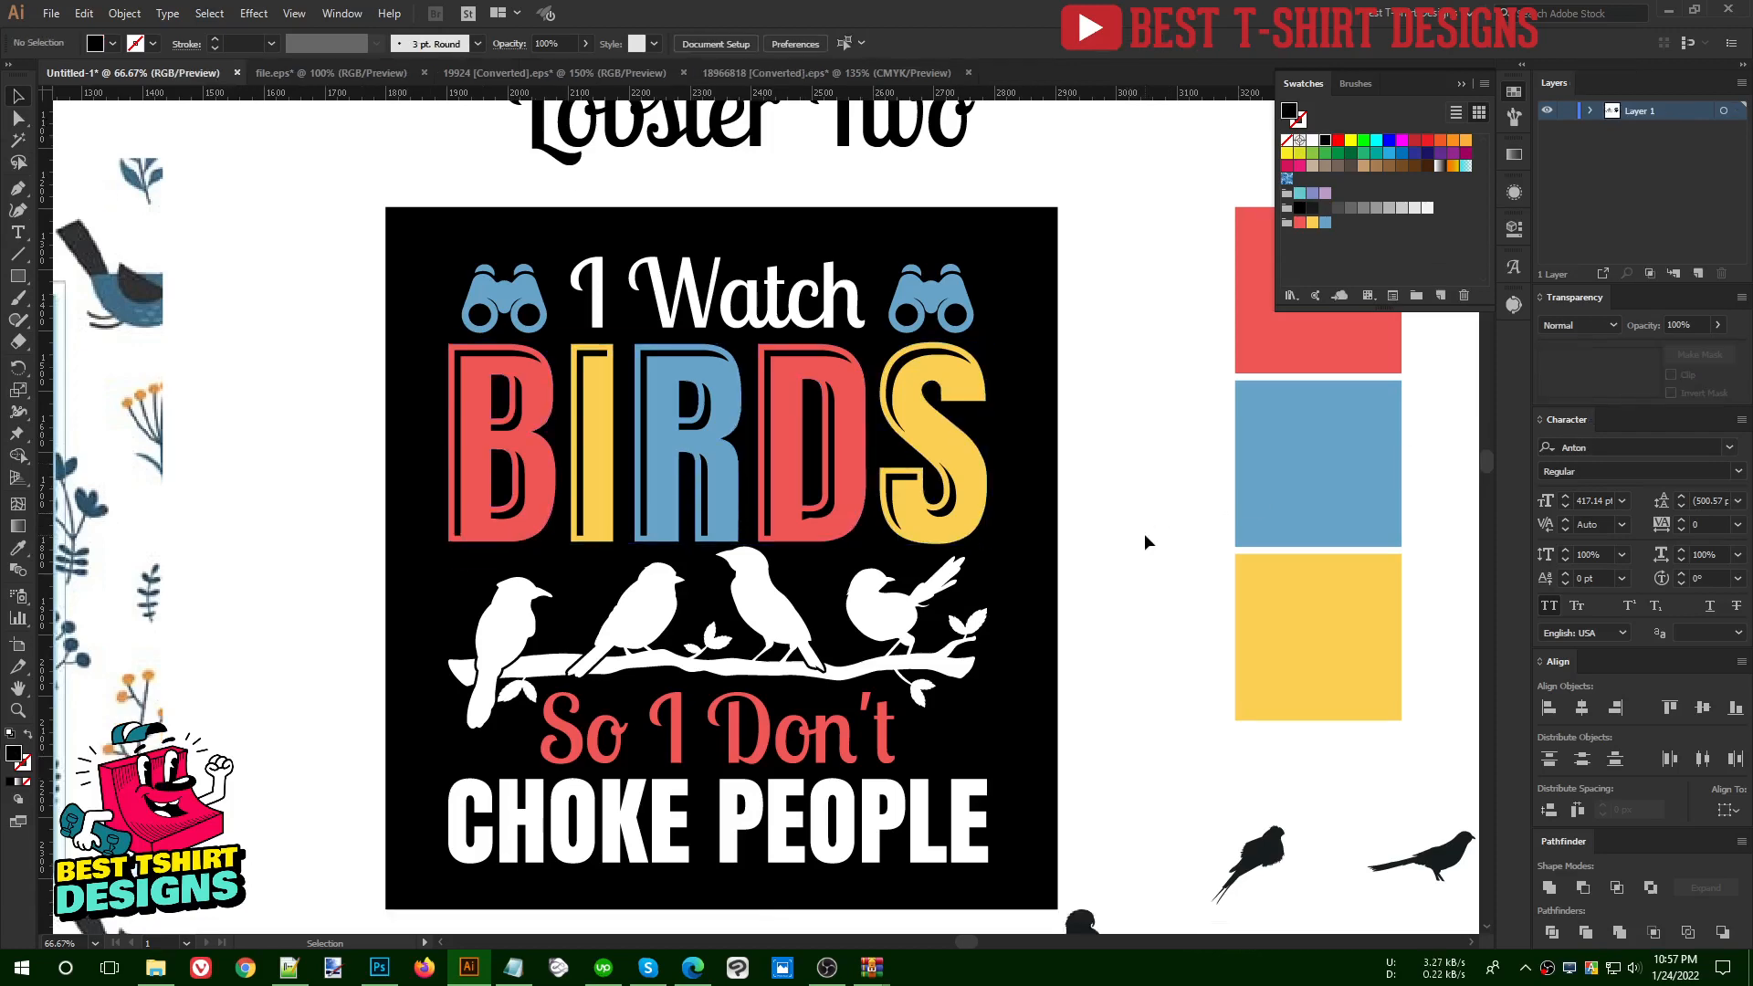
pyautogui.scroll(-1, 875, 532)
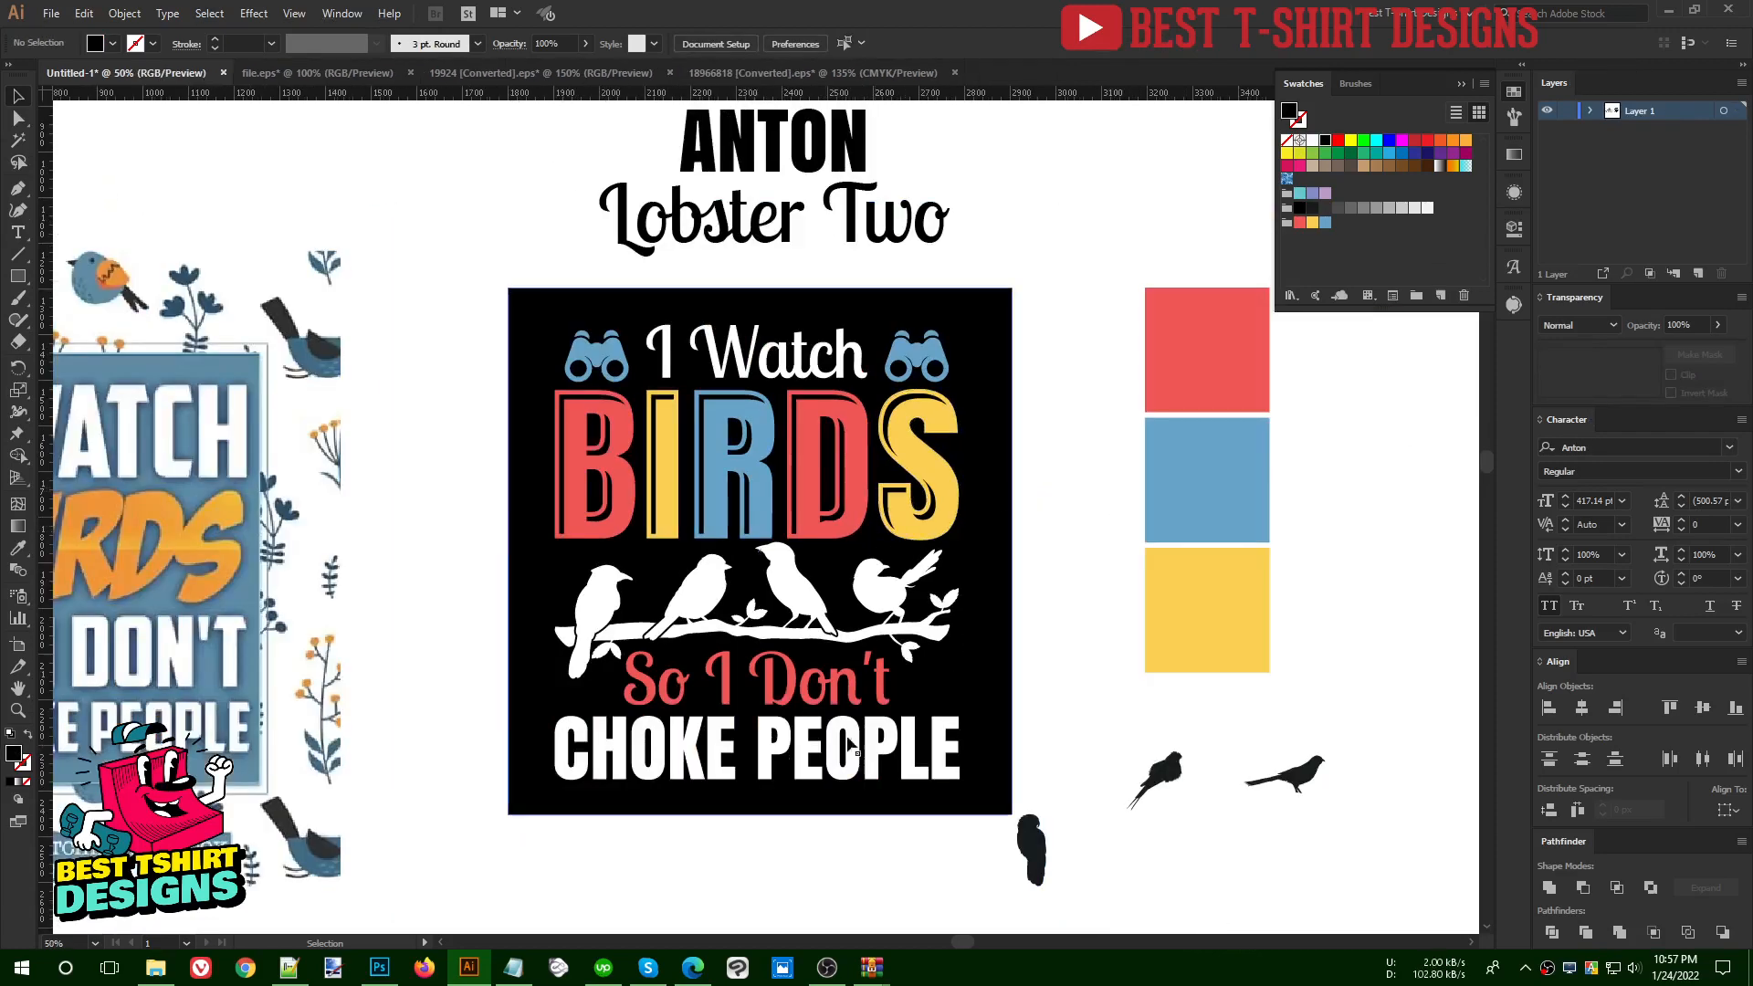
pyautogui.scroll(1, 653, 744)
pyautogui.scroll(1, 1219, 530)
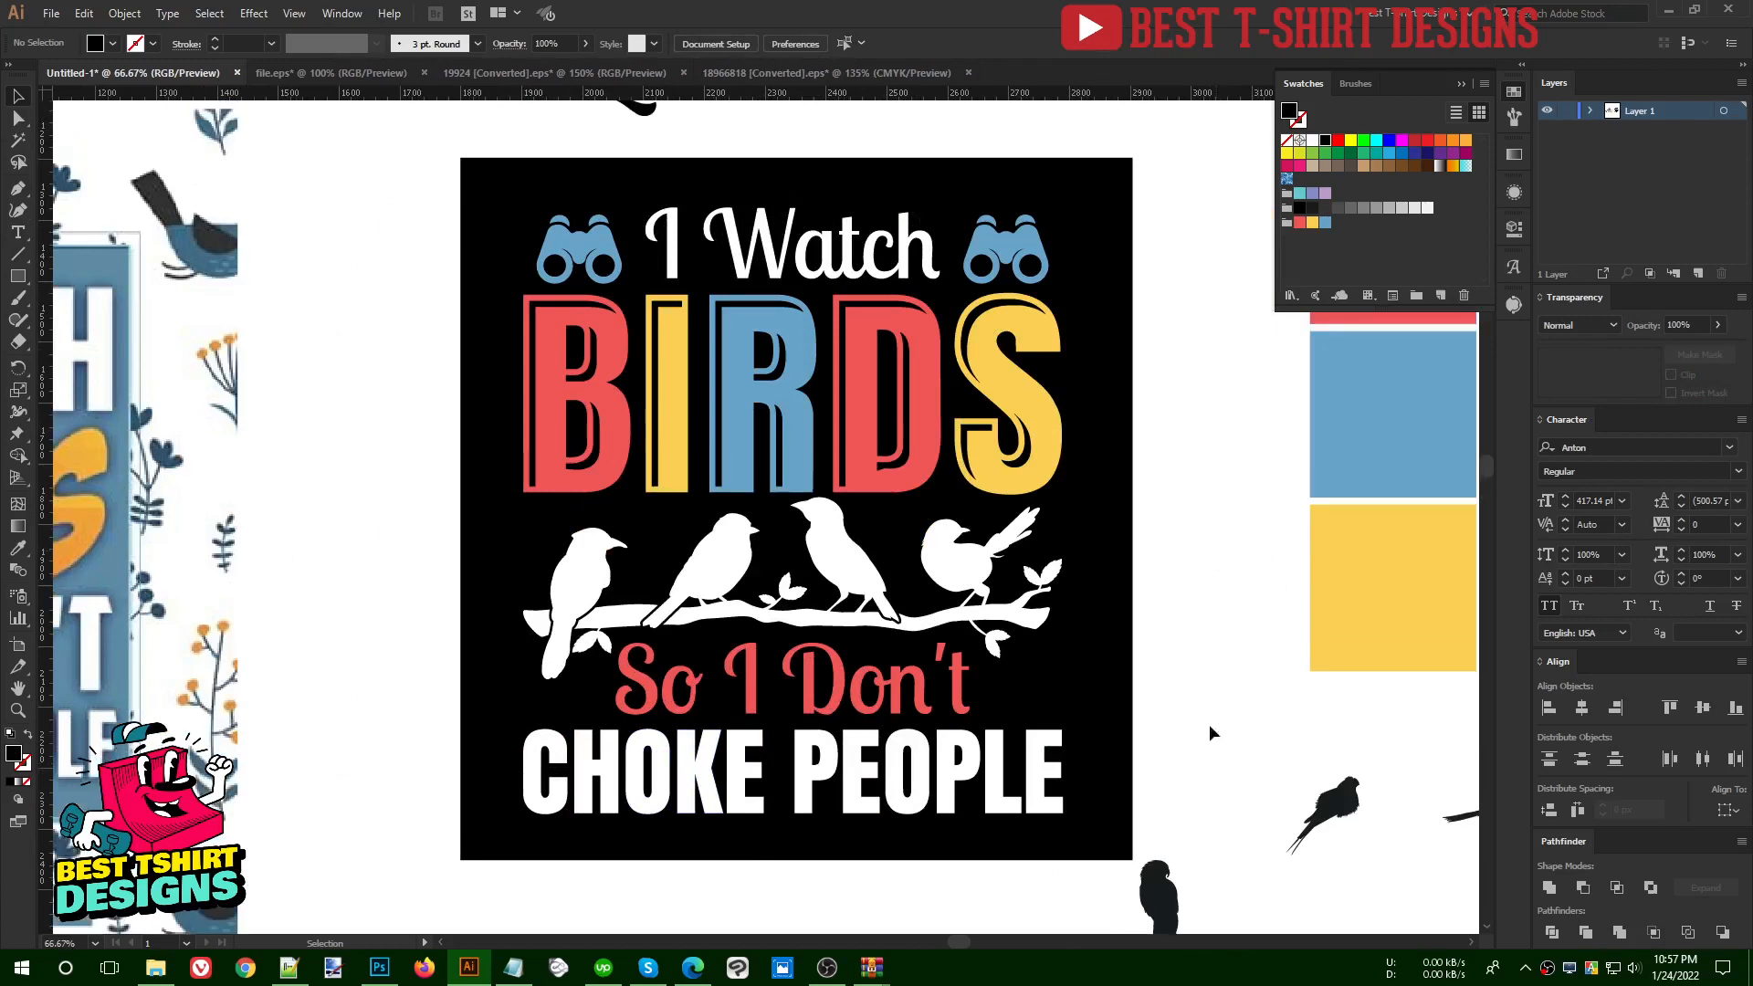
pyautogui.moveTo(1161, 900); pyautogui.dragTo(1334, 831)
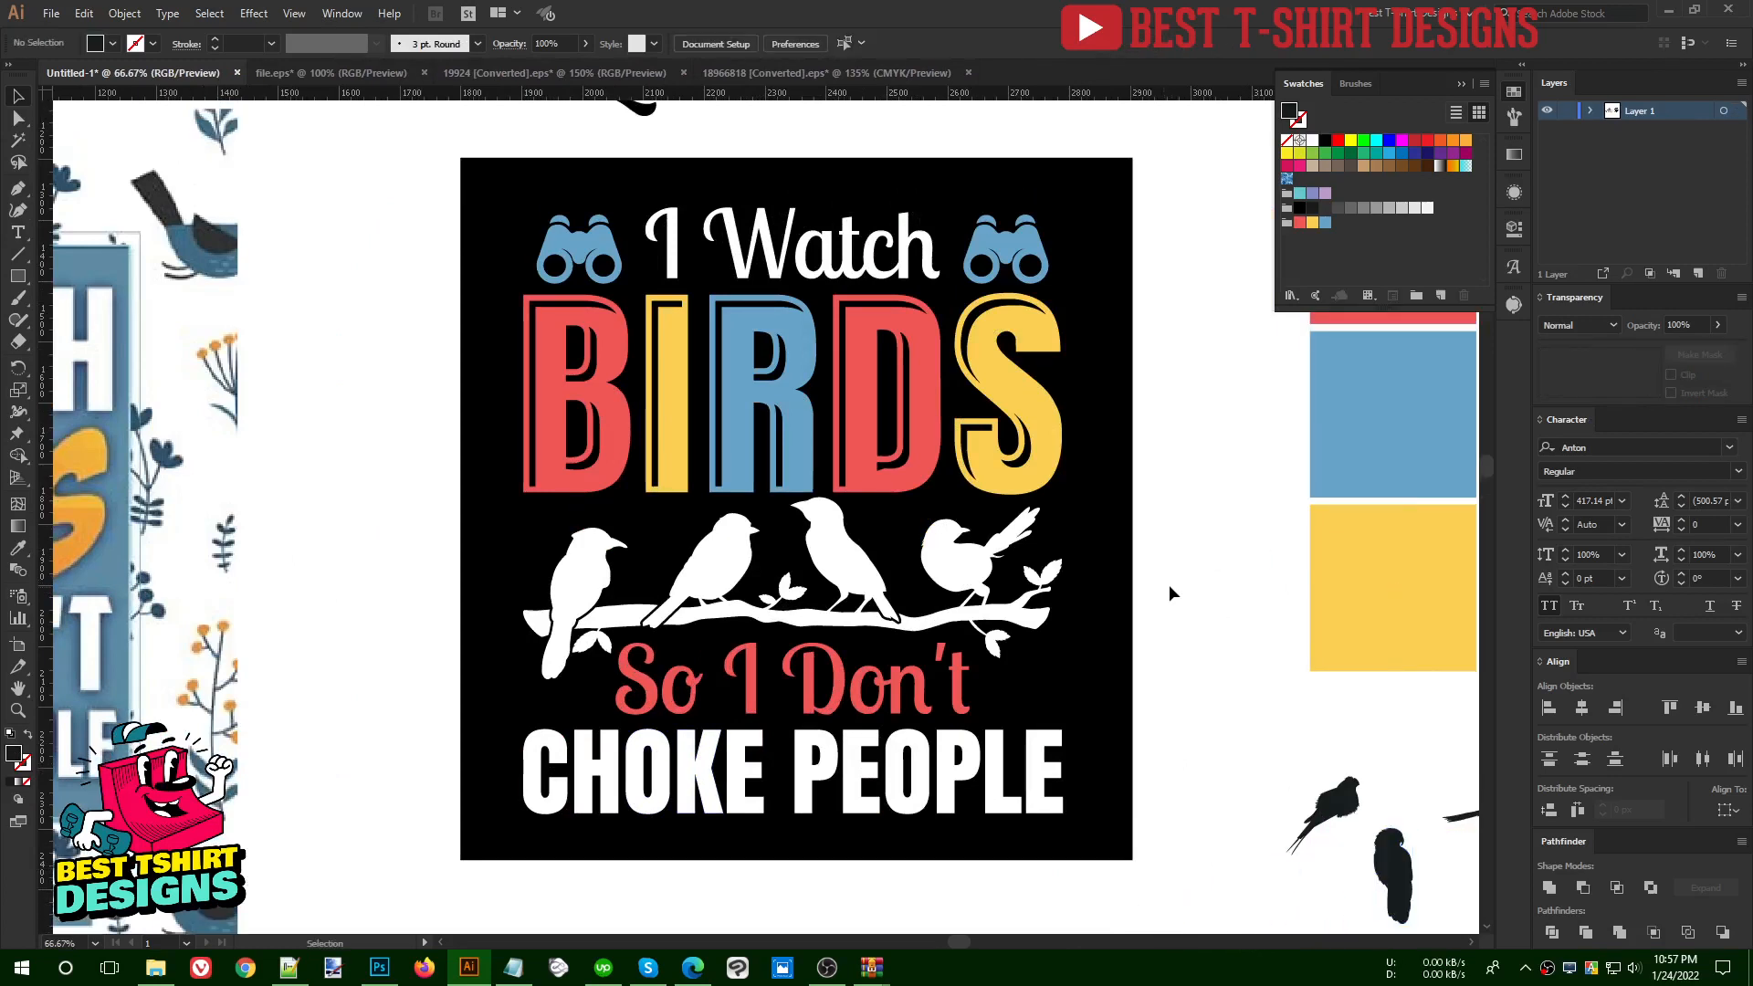
# - Select the complete T-shirt design together with its black background
pyautogui.moveTo(422, 138); pyautogui.dragTo(1154, 859)
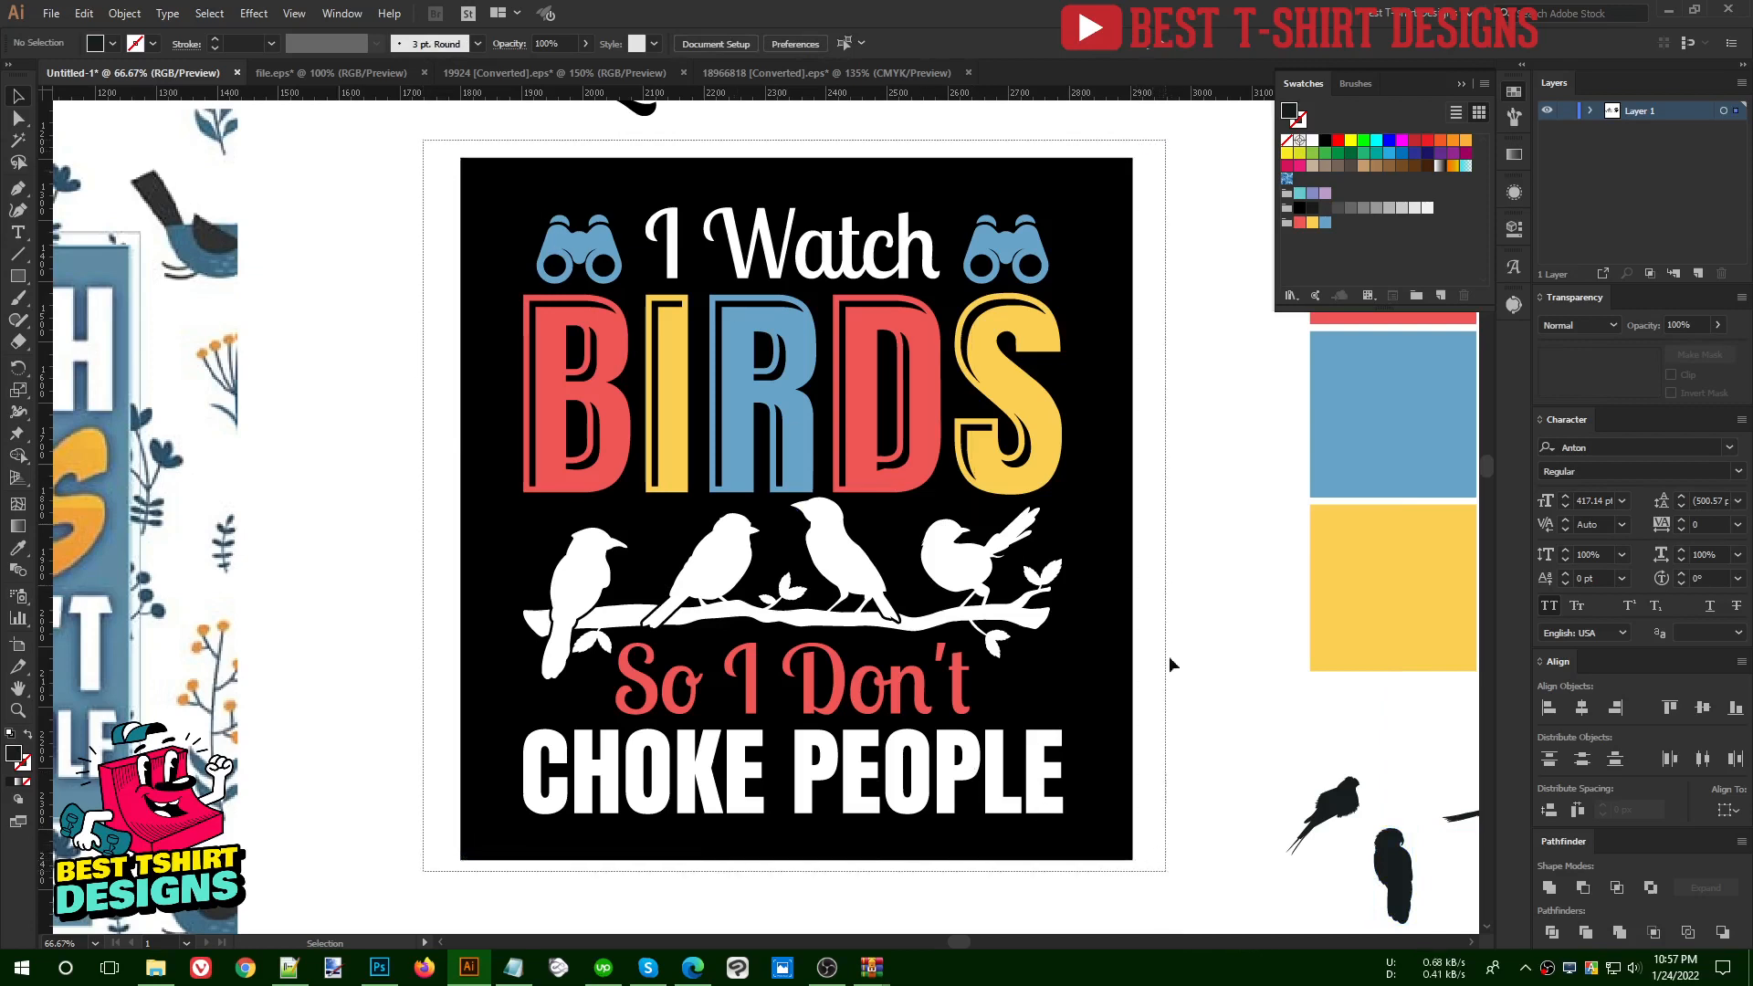